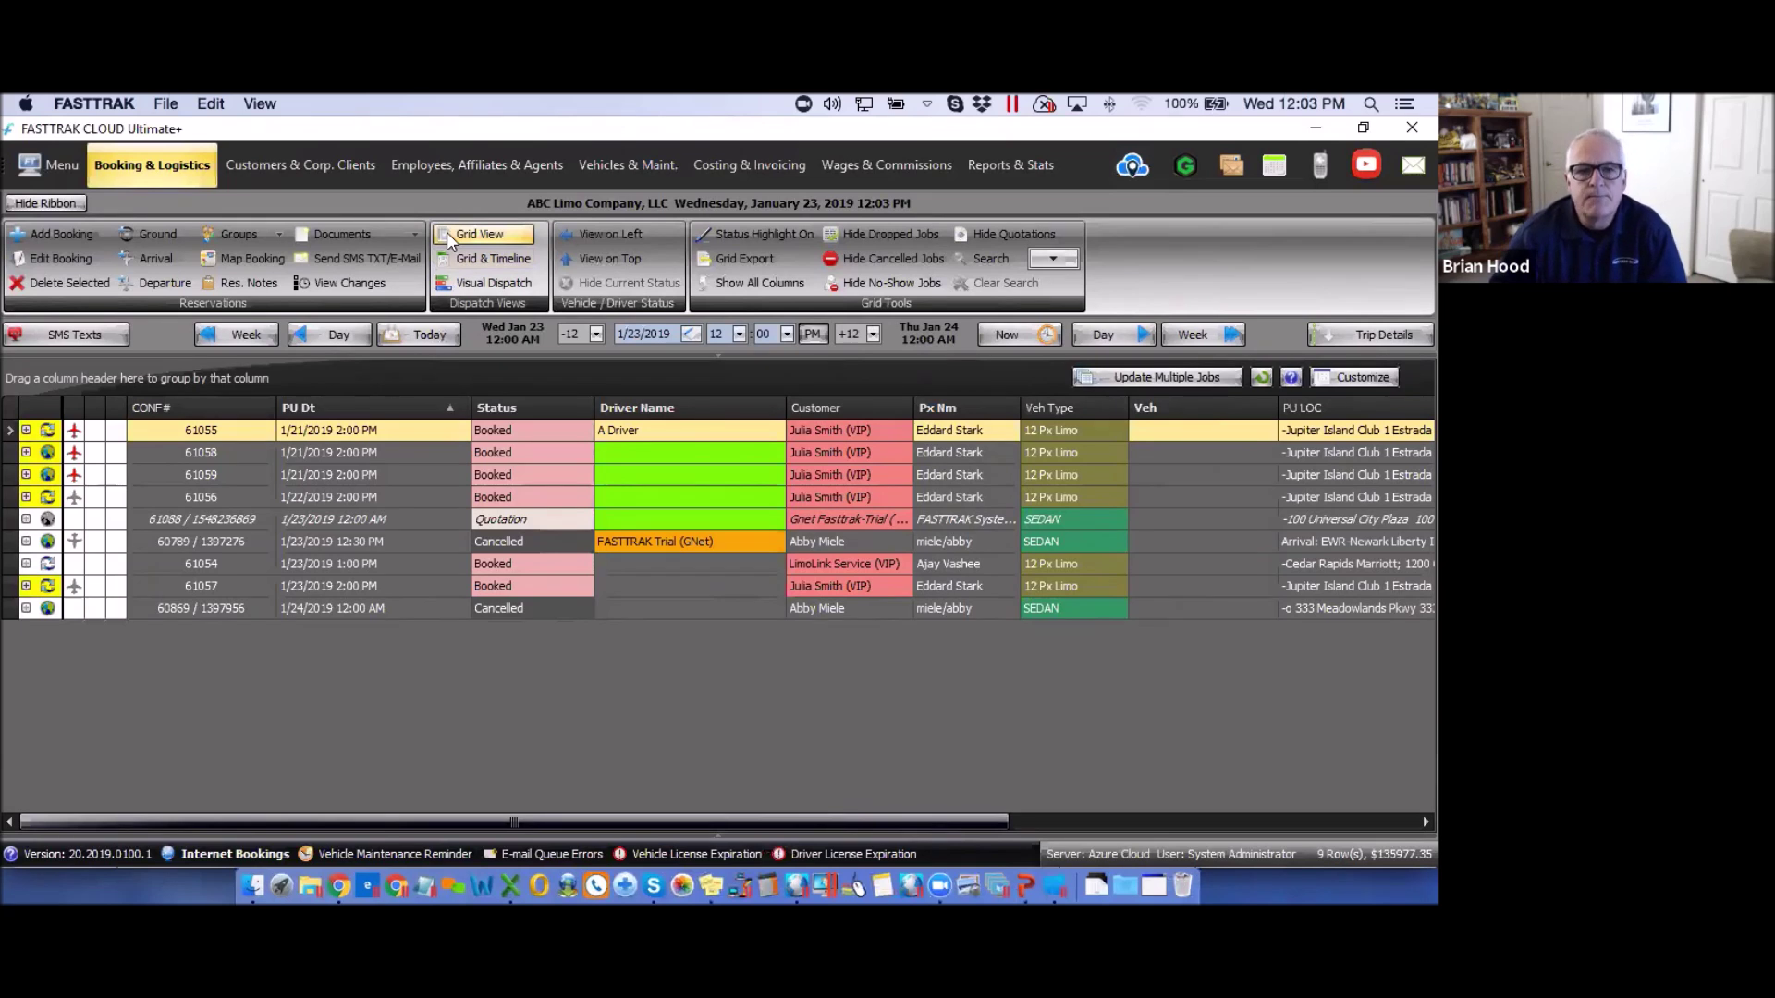
- Start a new vehicle type with the description SUV and an orange color key
click(627, 168)
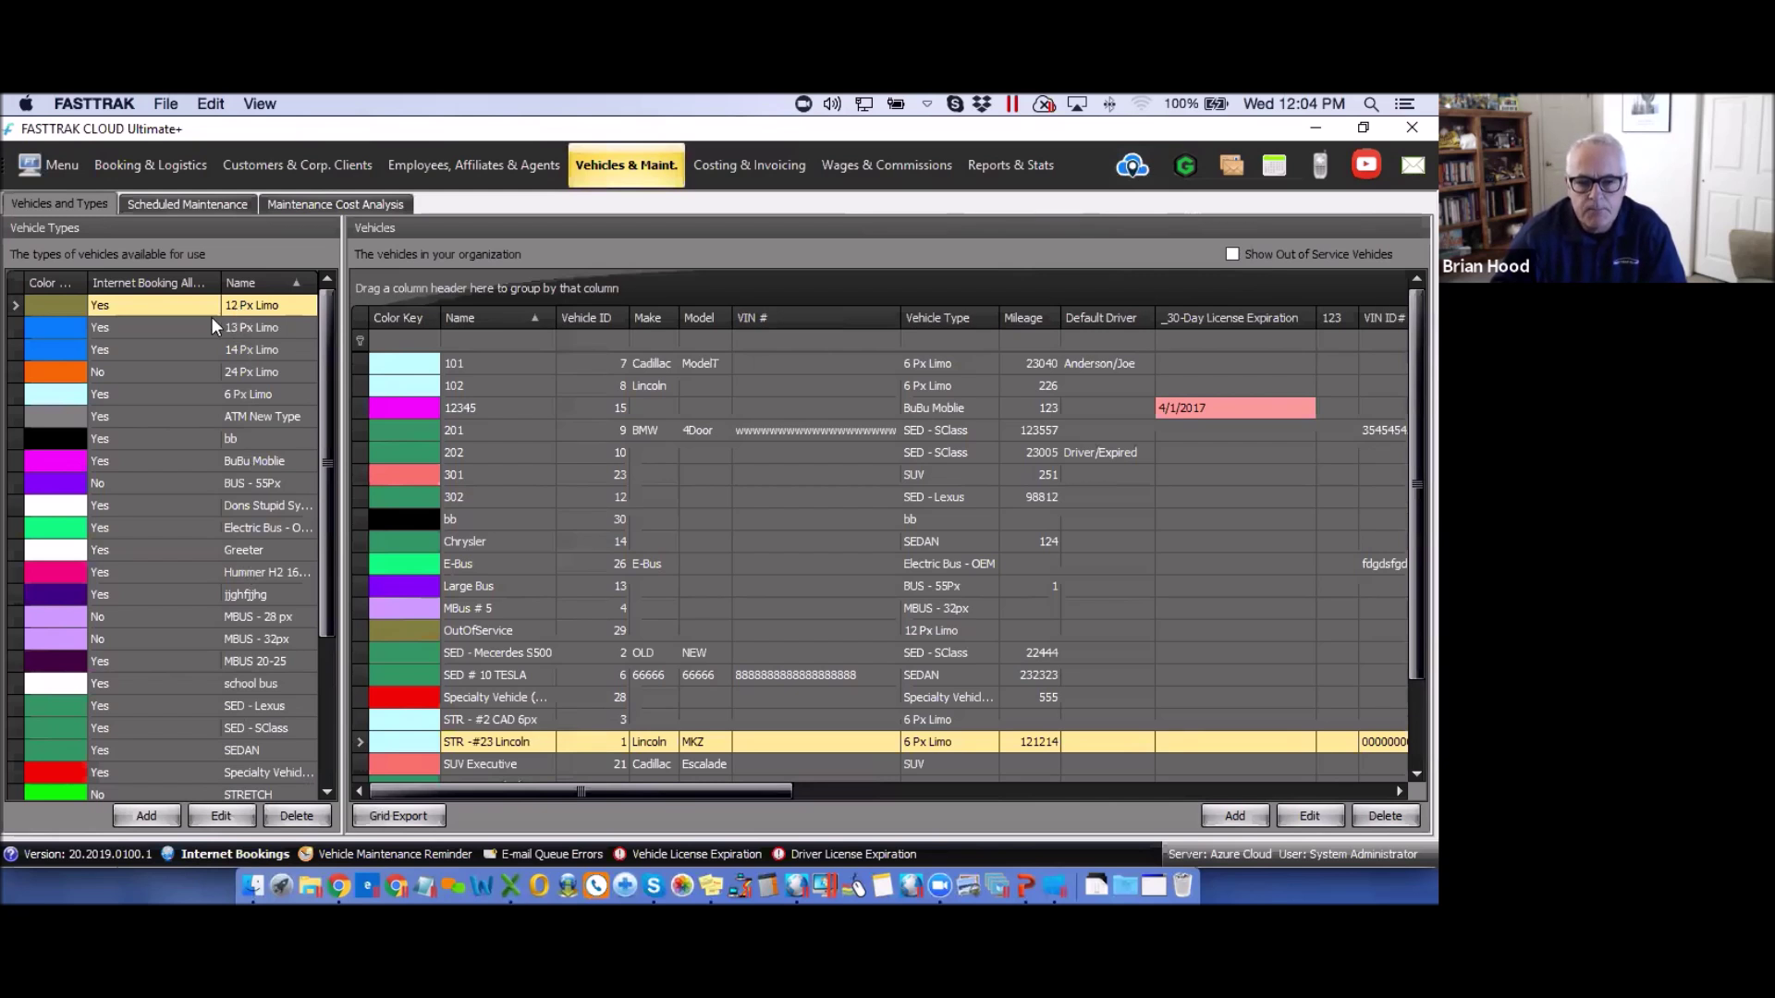
click(148, 817)
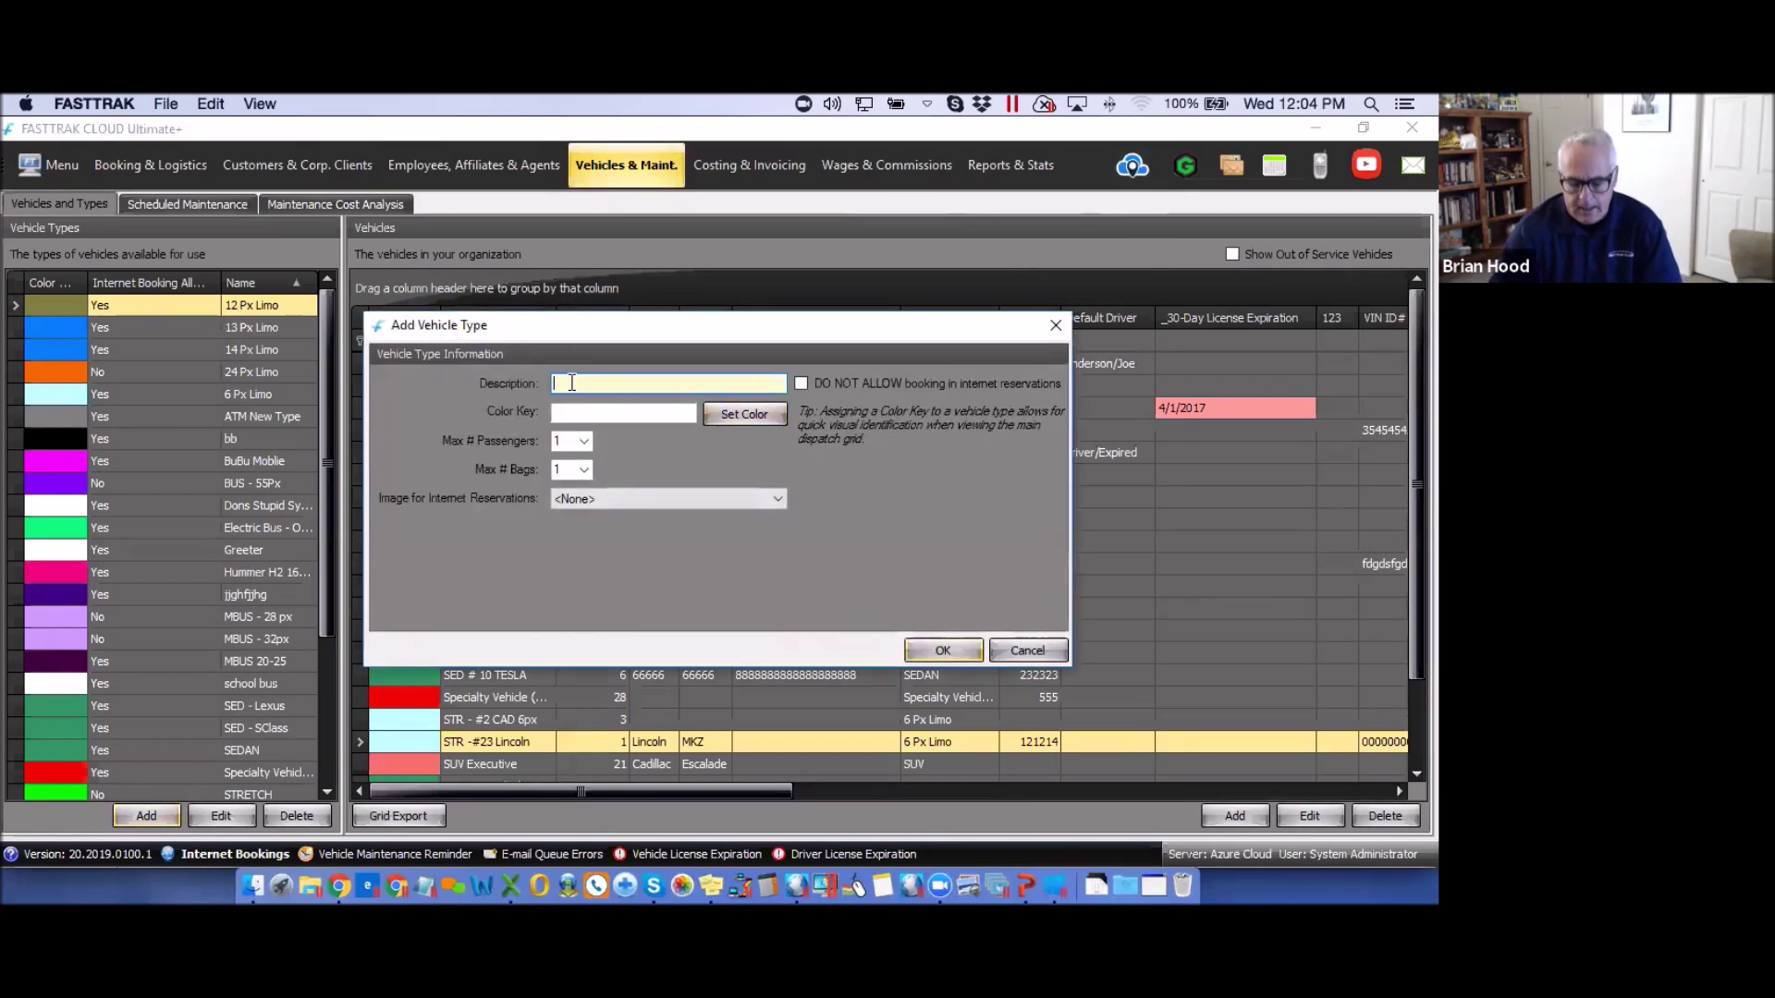
text(SUV)
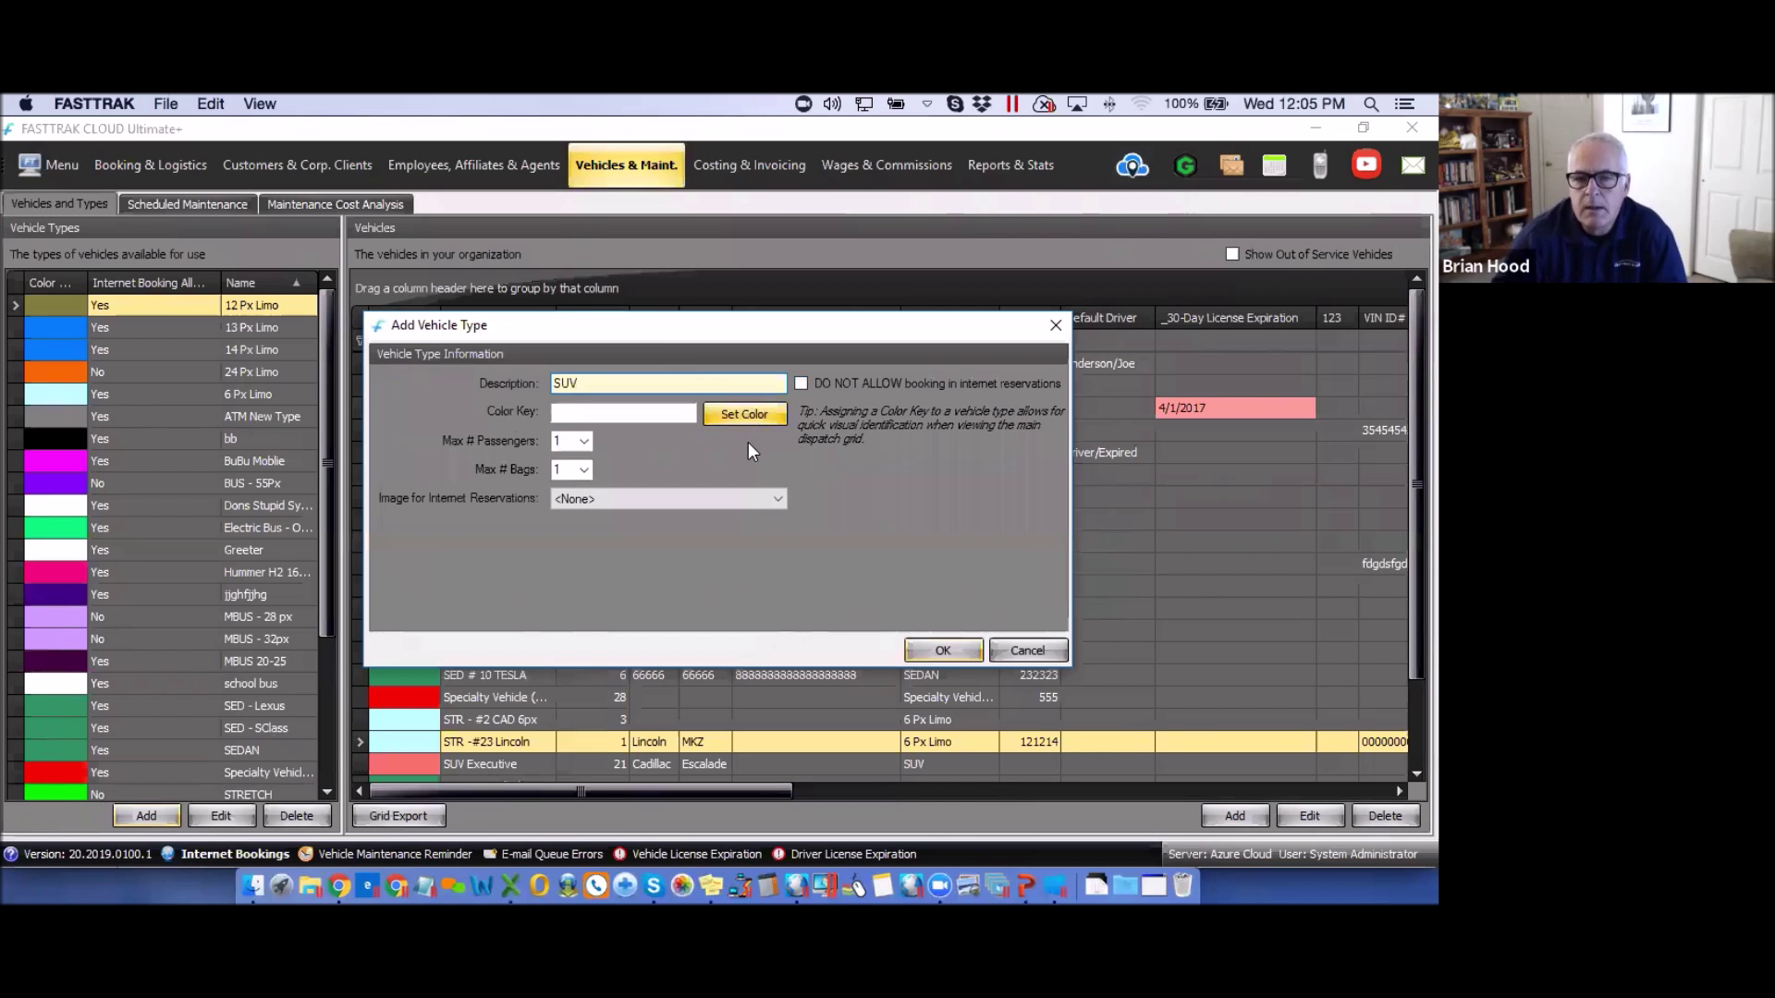
click(744, 413)
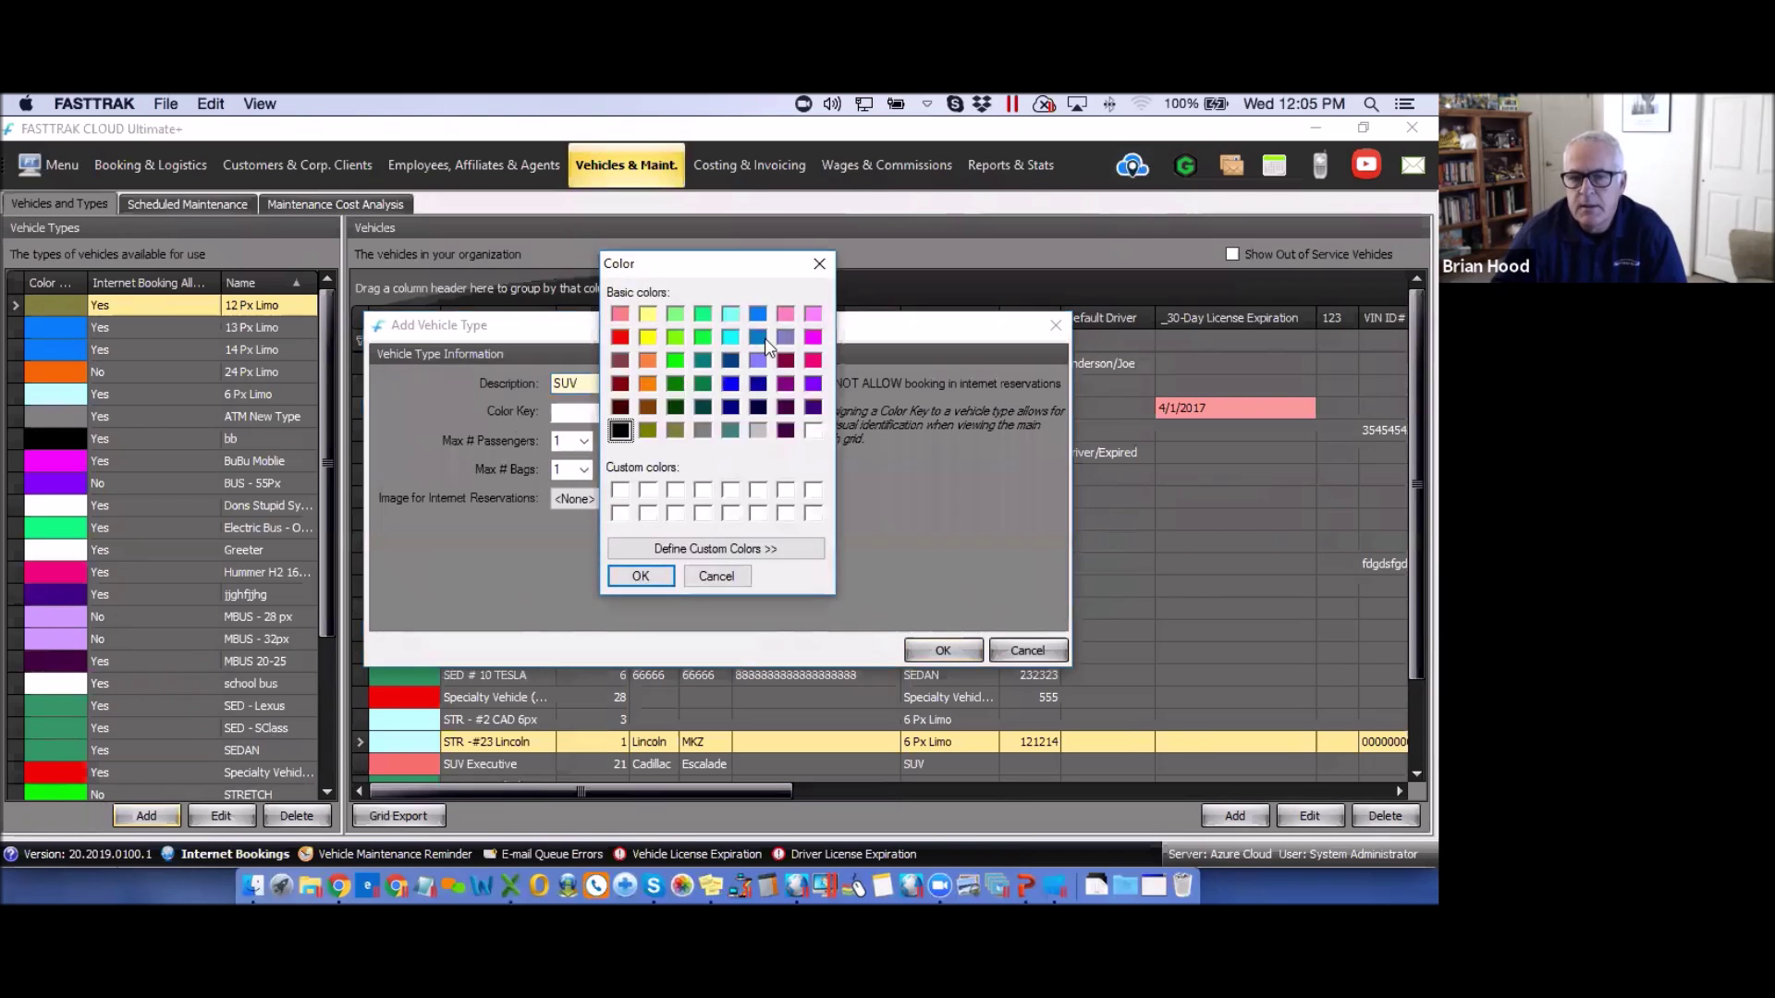
click(735, 549)
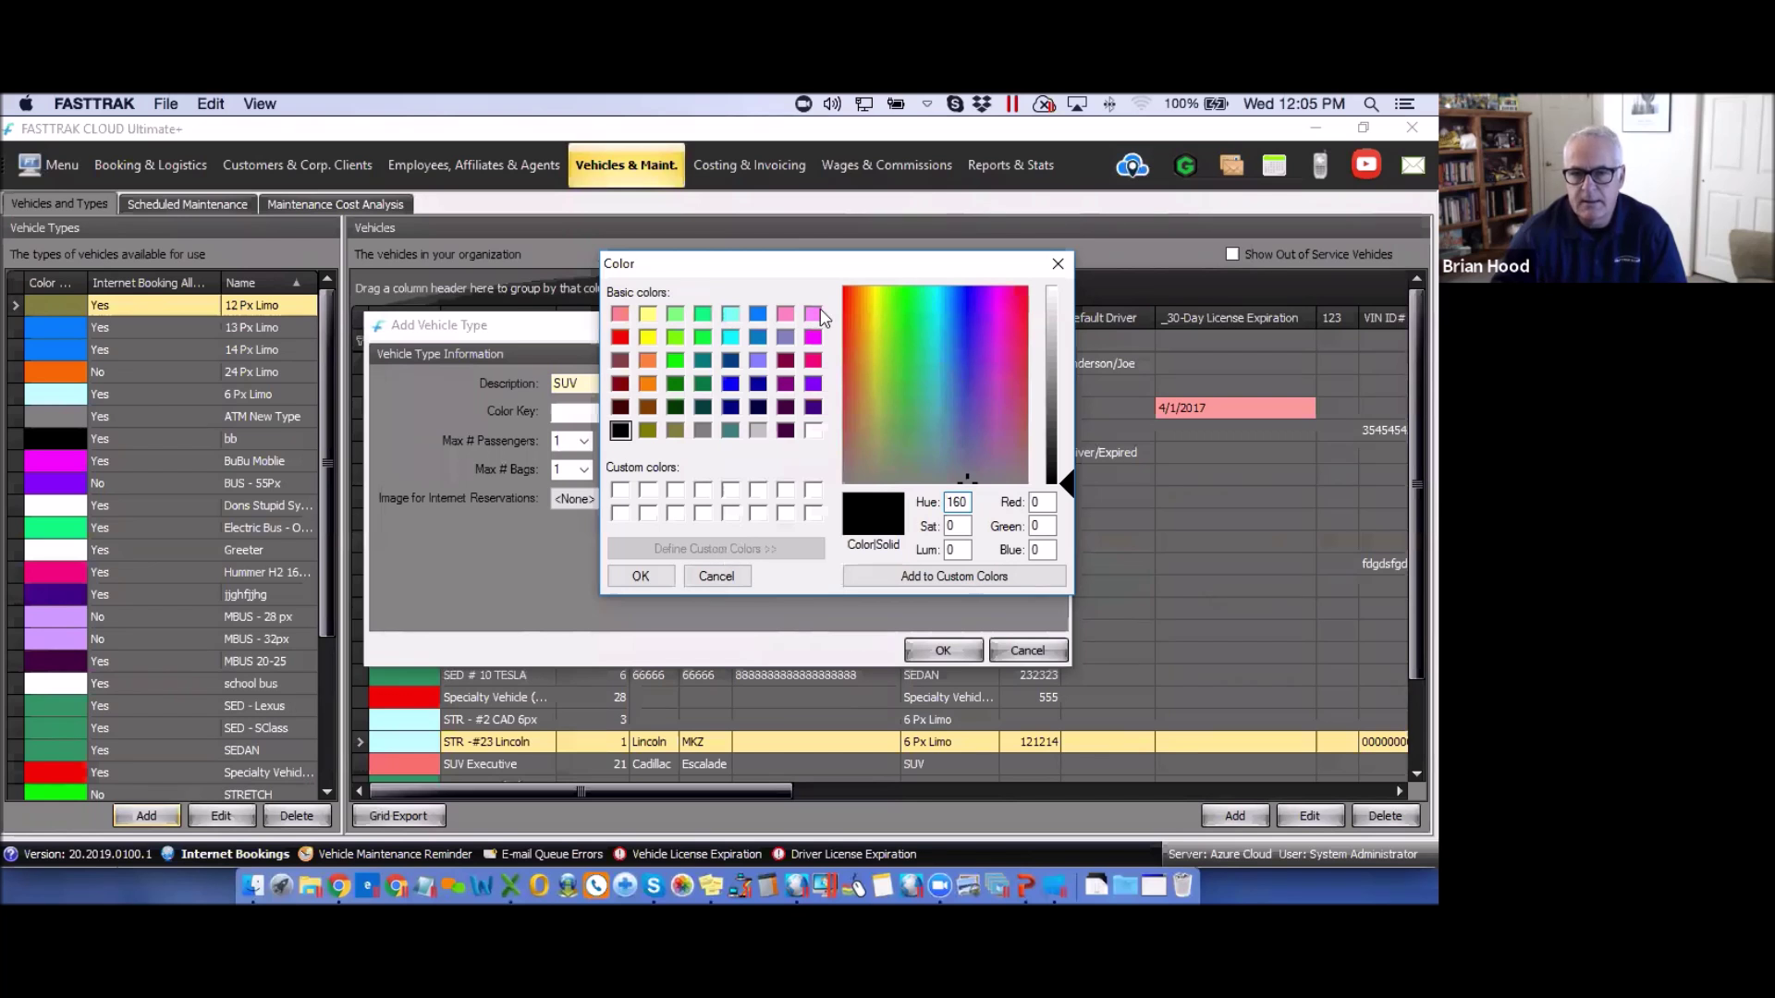
click(647, 362)
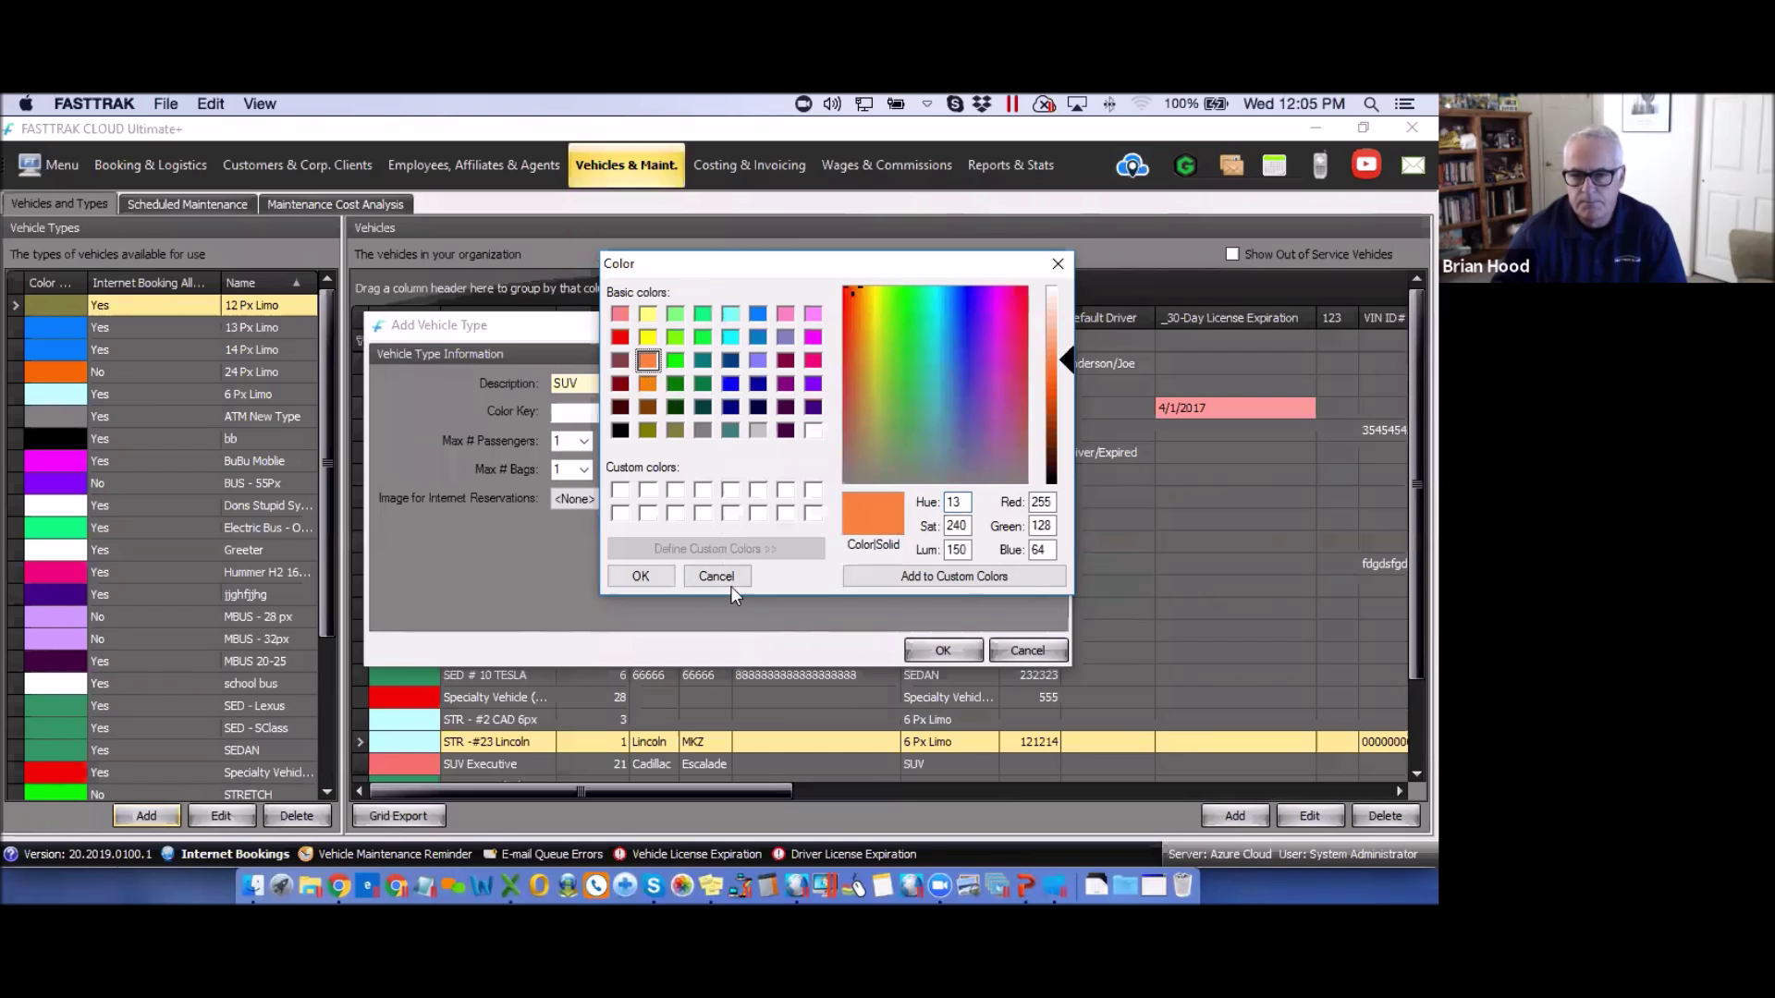
click(640, 576)
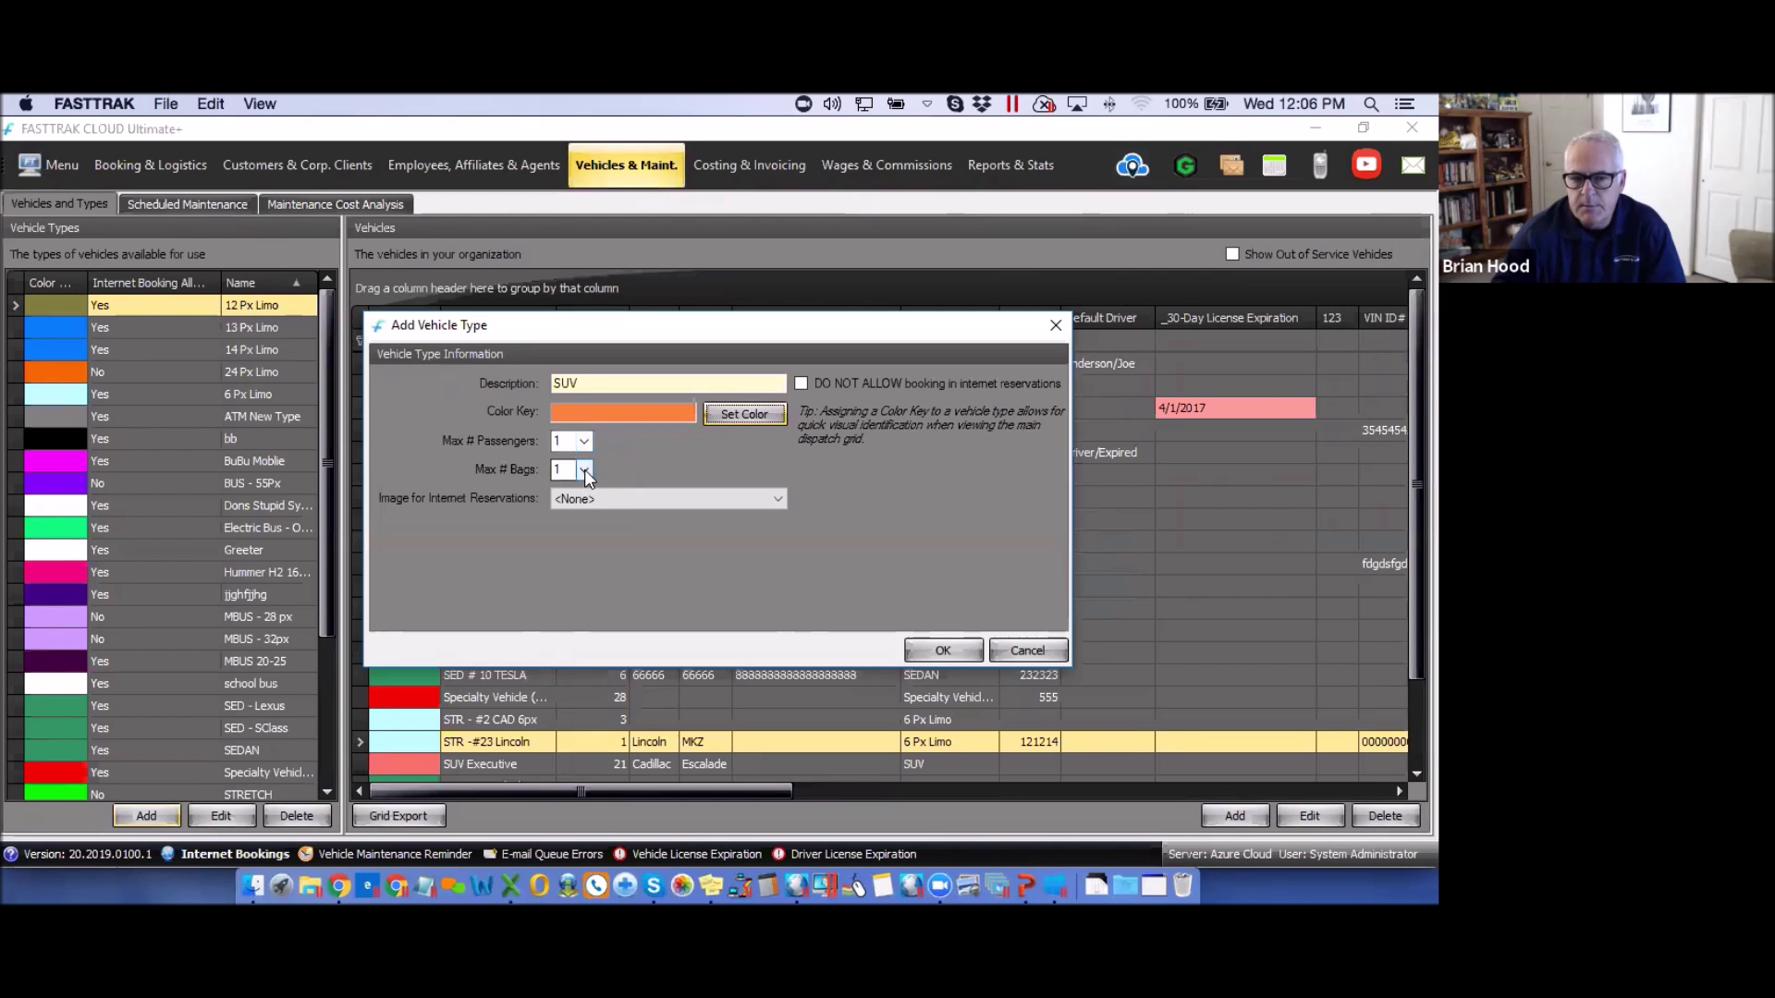
- Choose SUV-Escalade-2018 as the new vehicle type's image for internet reservations
click(584, 469)
click(585, 470)
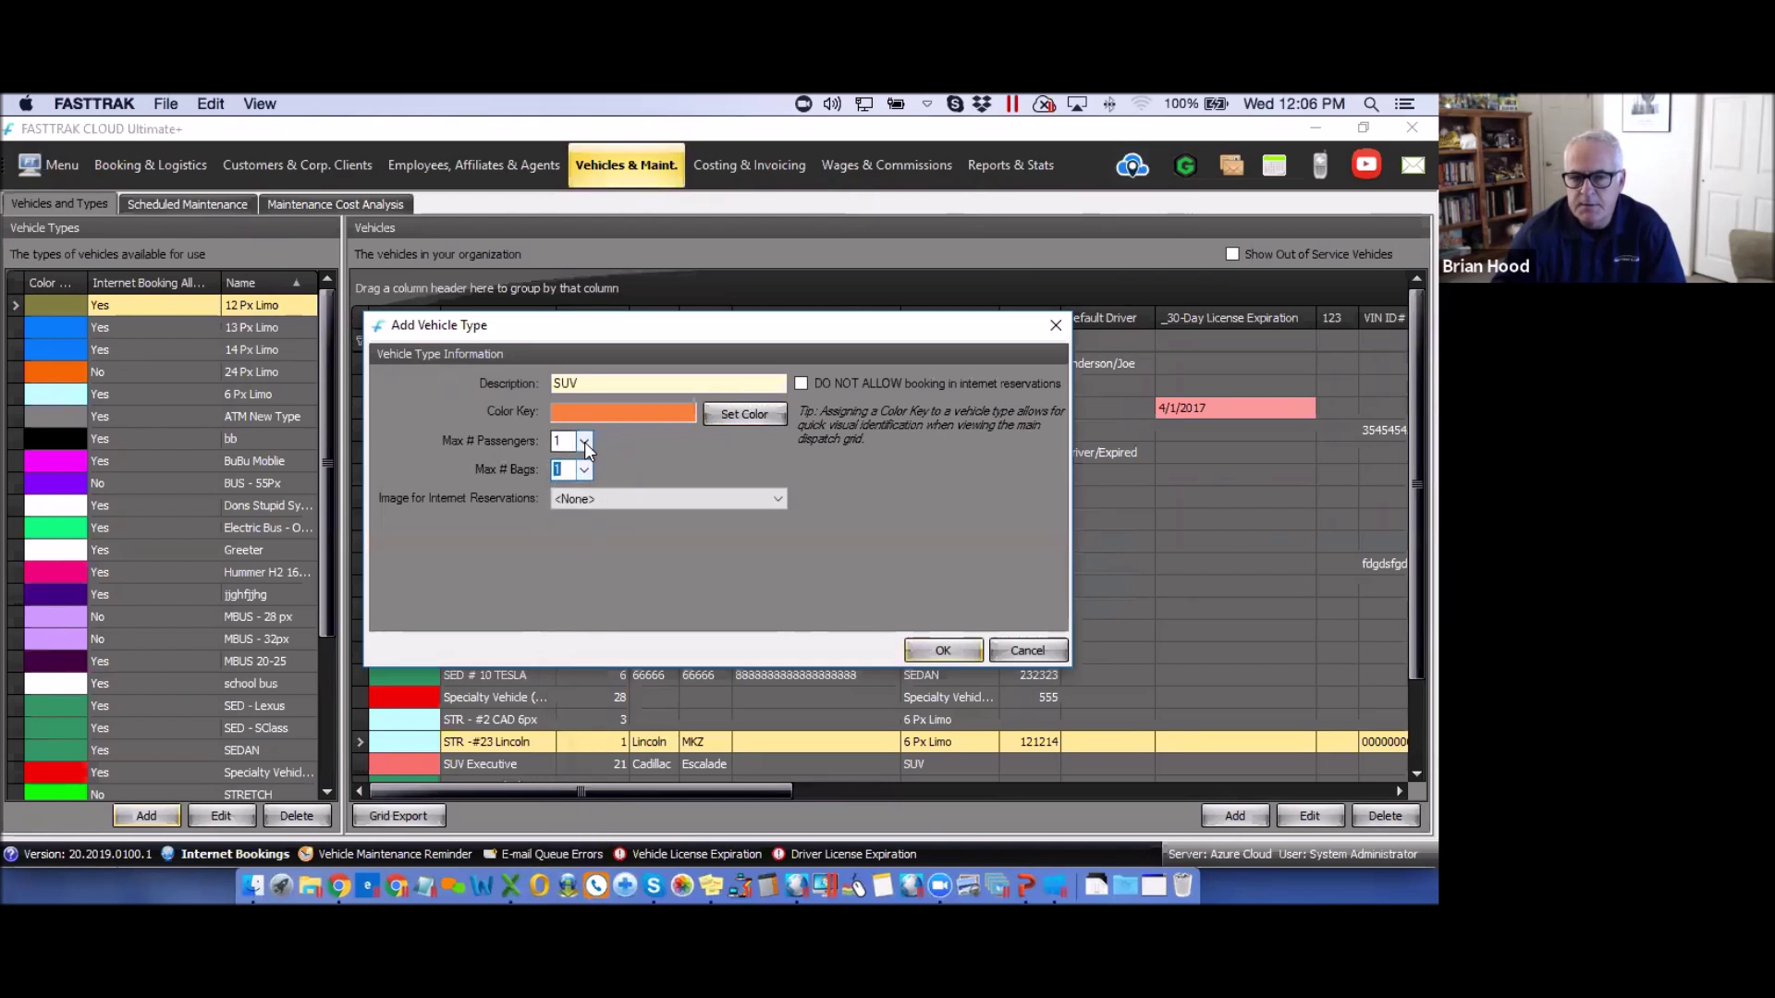
click(584, 442)
click(584, 441)
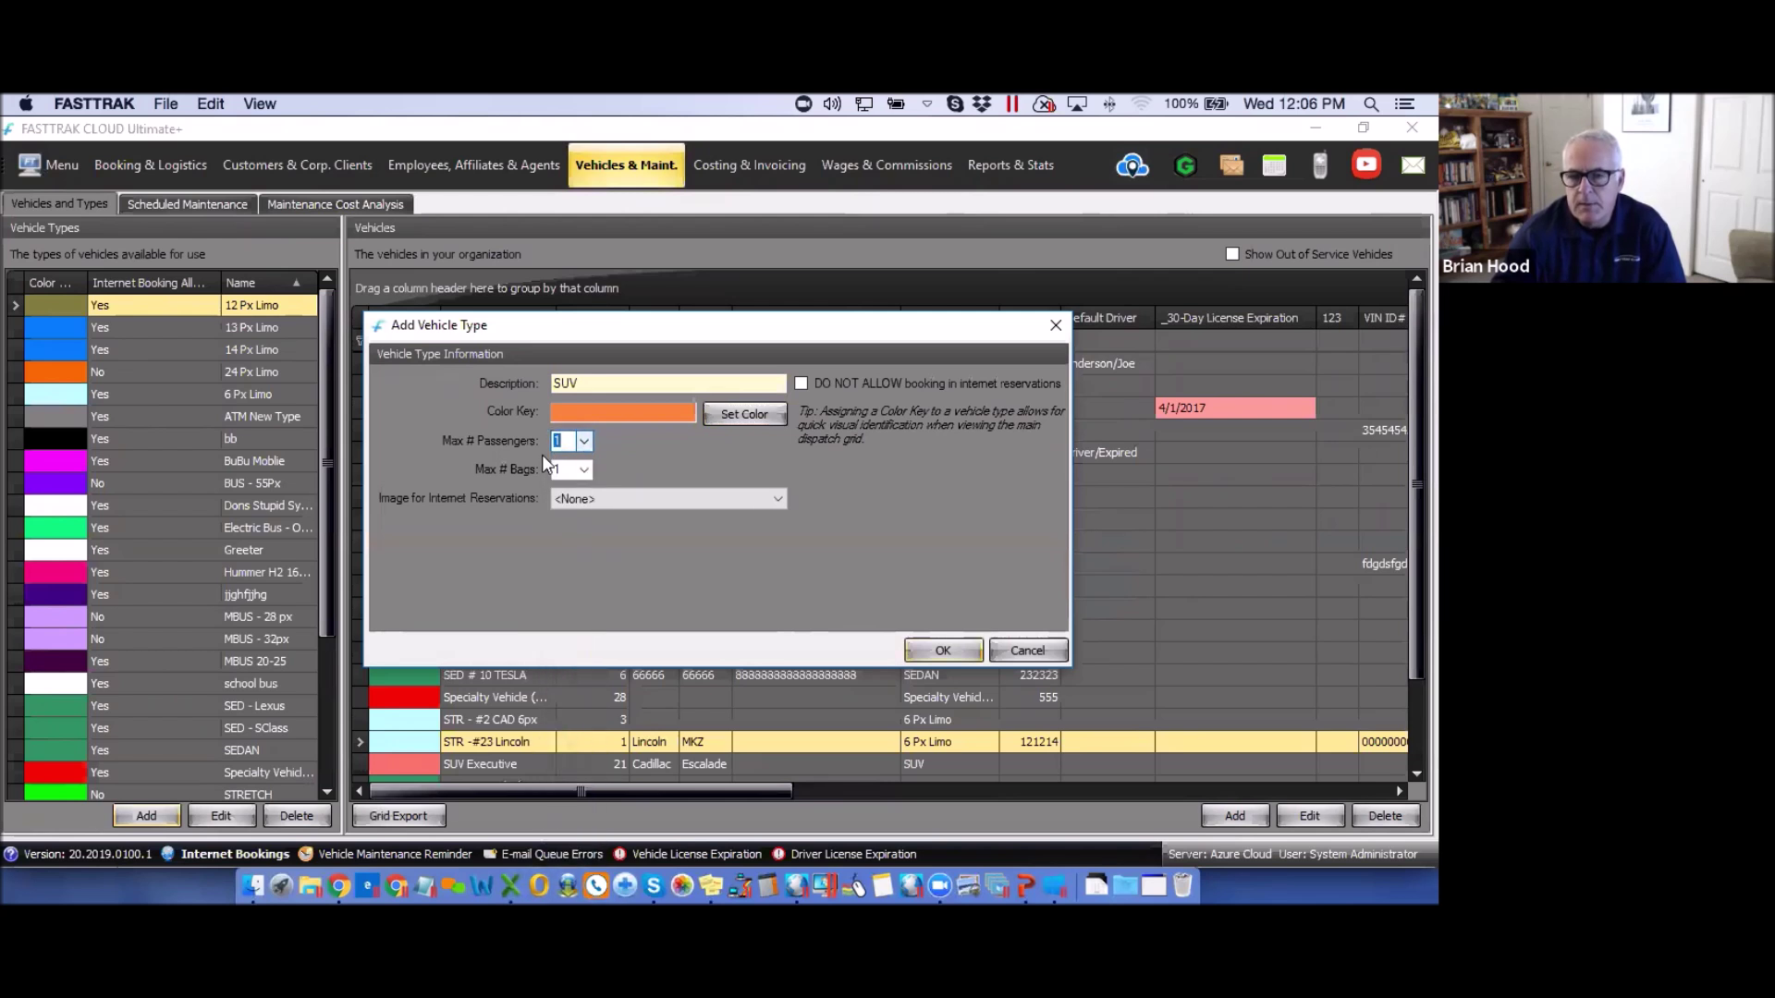
click(778, 499)
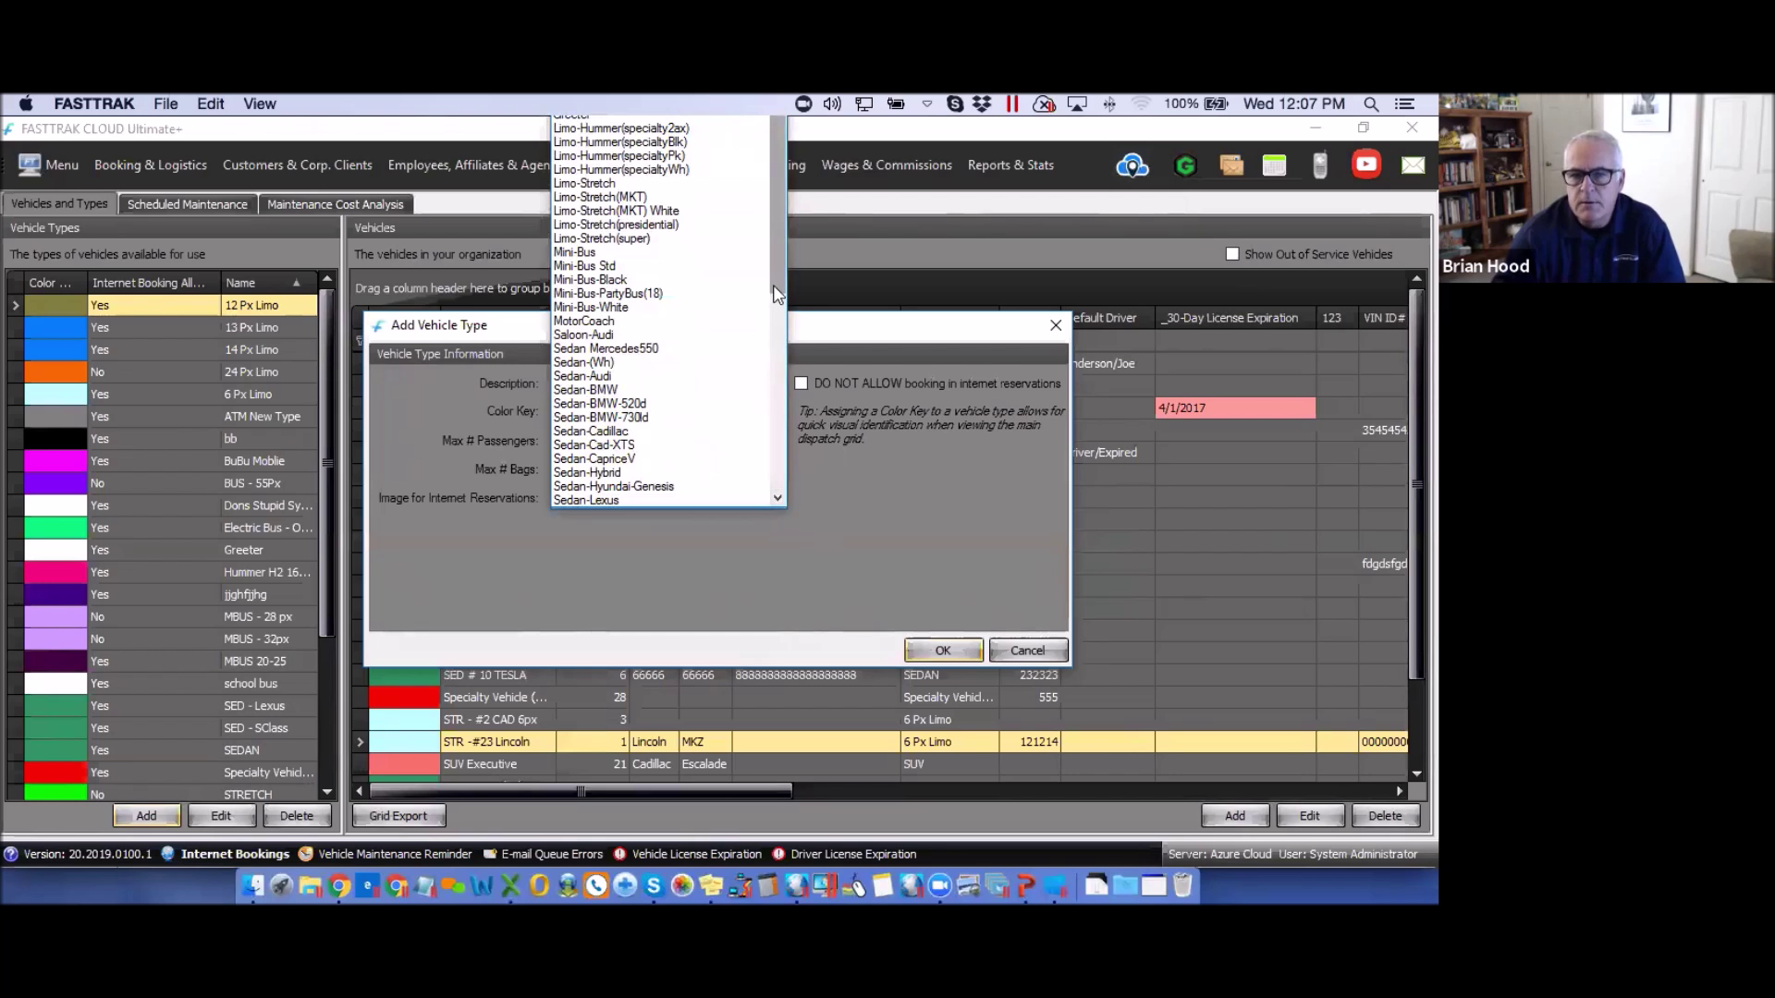
drag(778, 292, 781, 423)
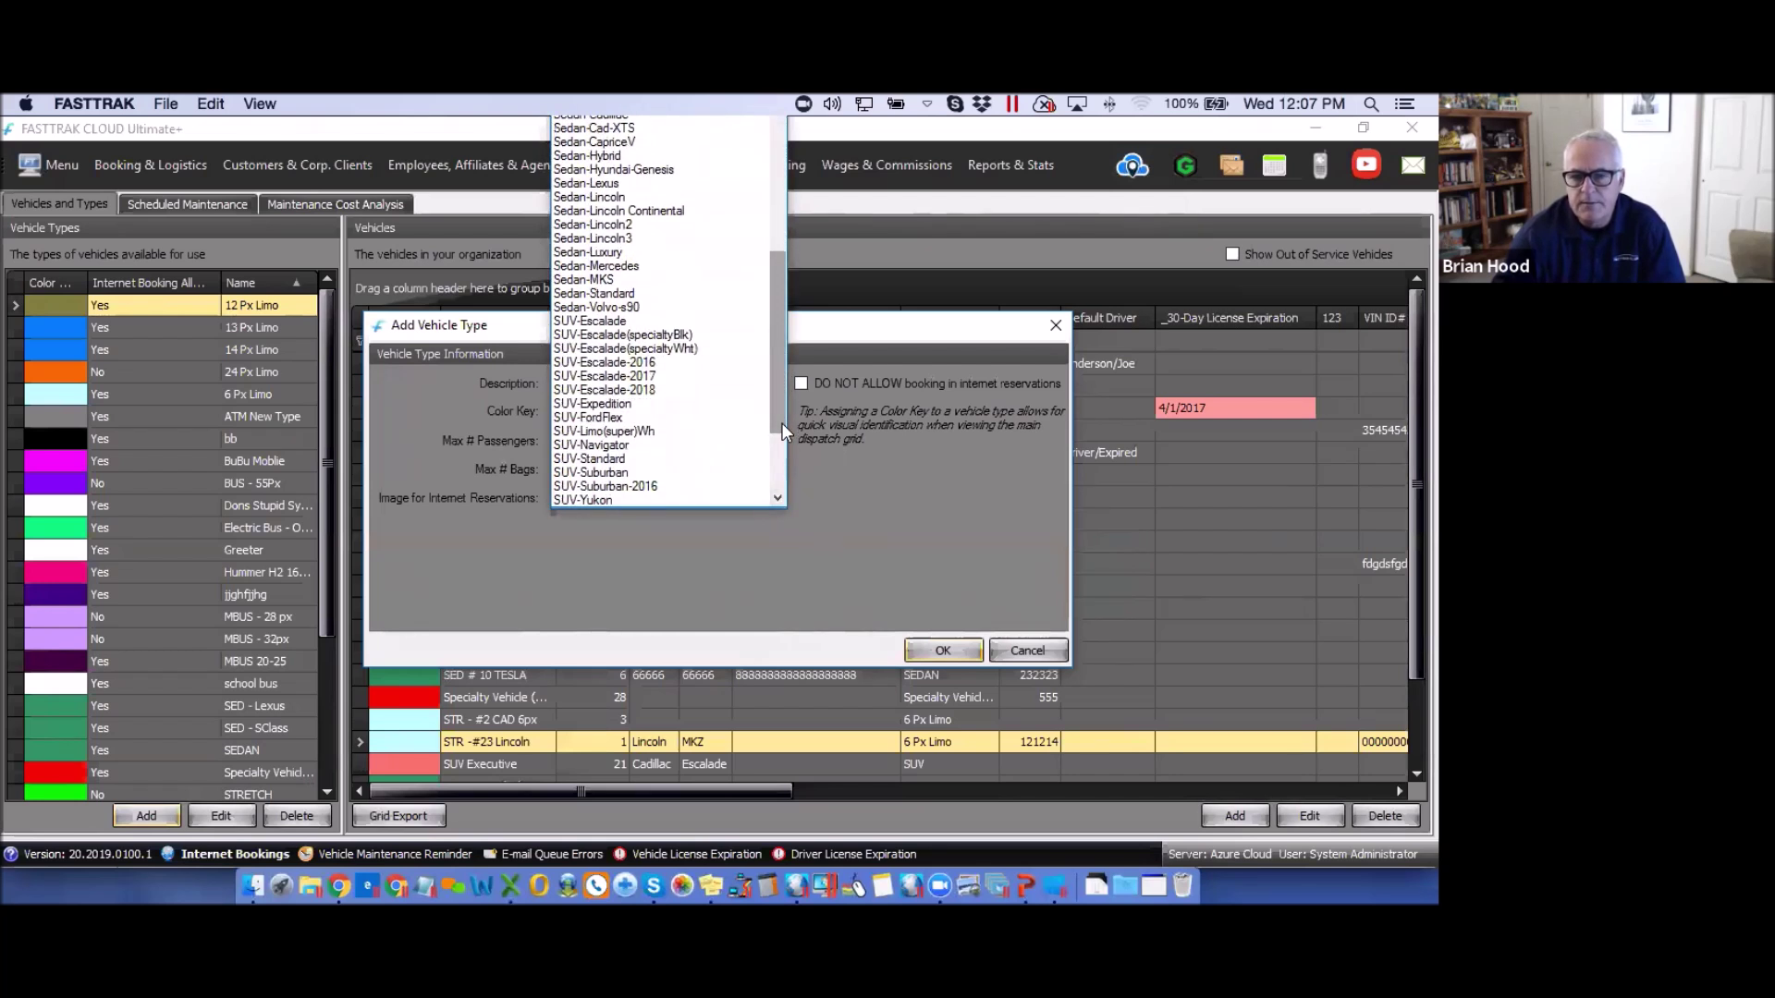
click(579, 392)
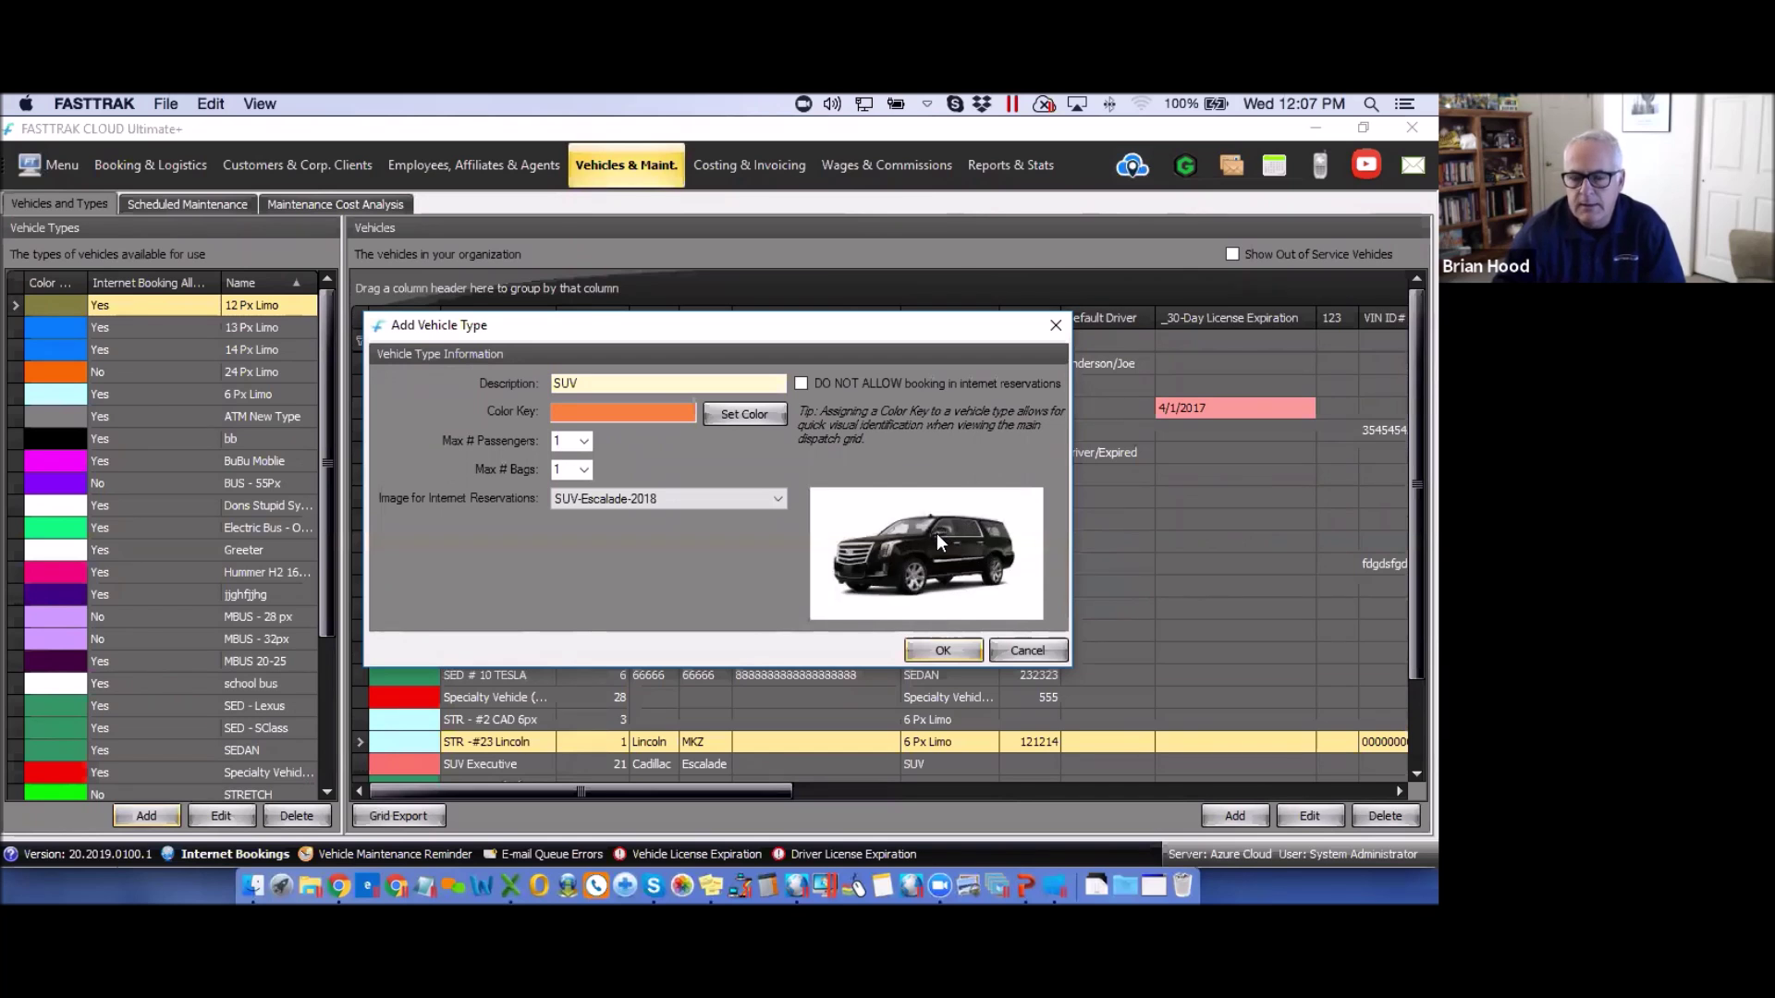
- Accept setting the SUV type's hourly pricing on the Default Pricing plan, with an hourly rate of 56 and a minimum of 5 hours
click(952, 651)
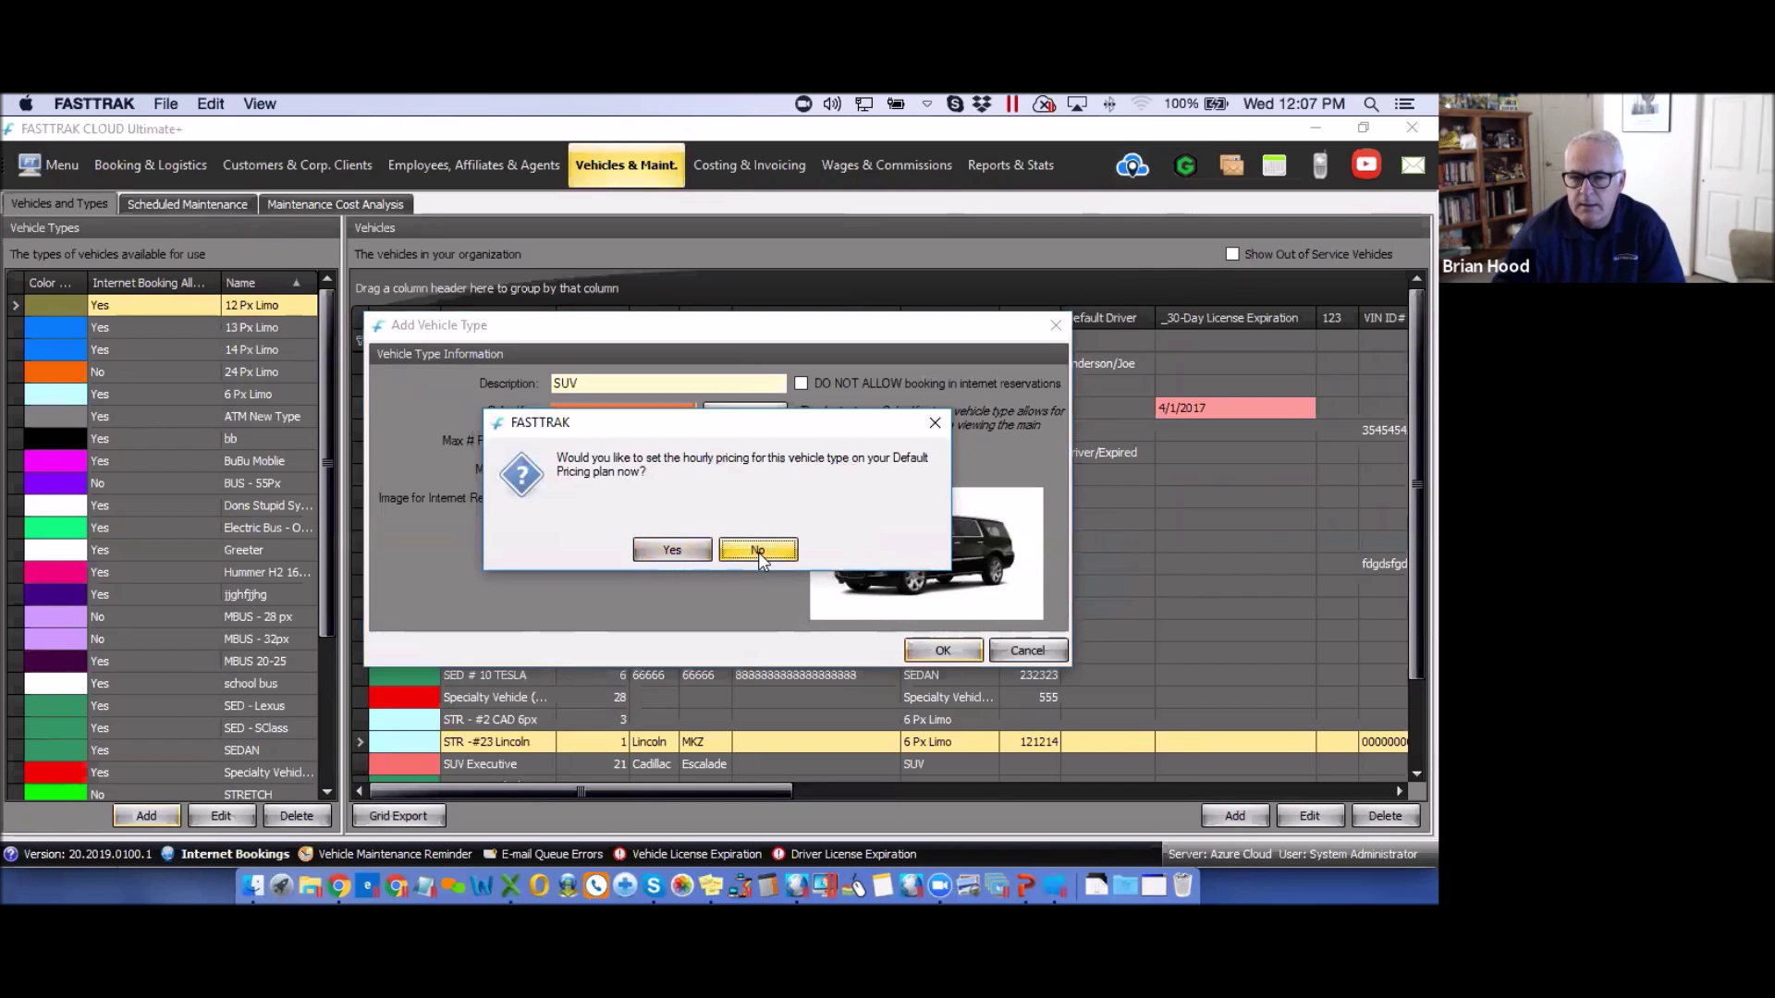
click(671, 551)
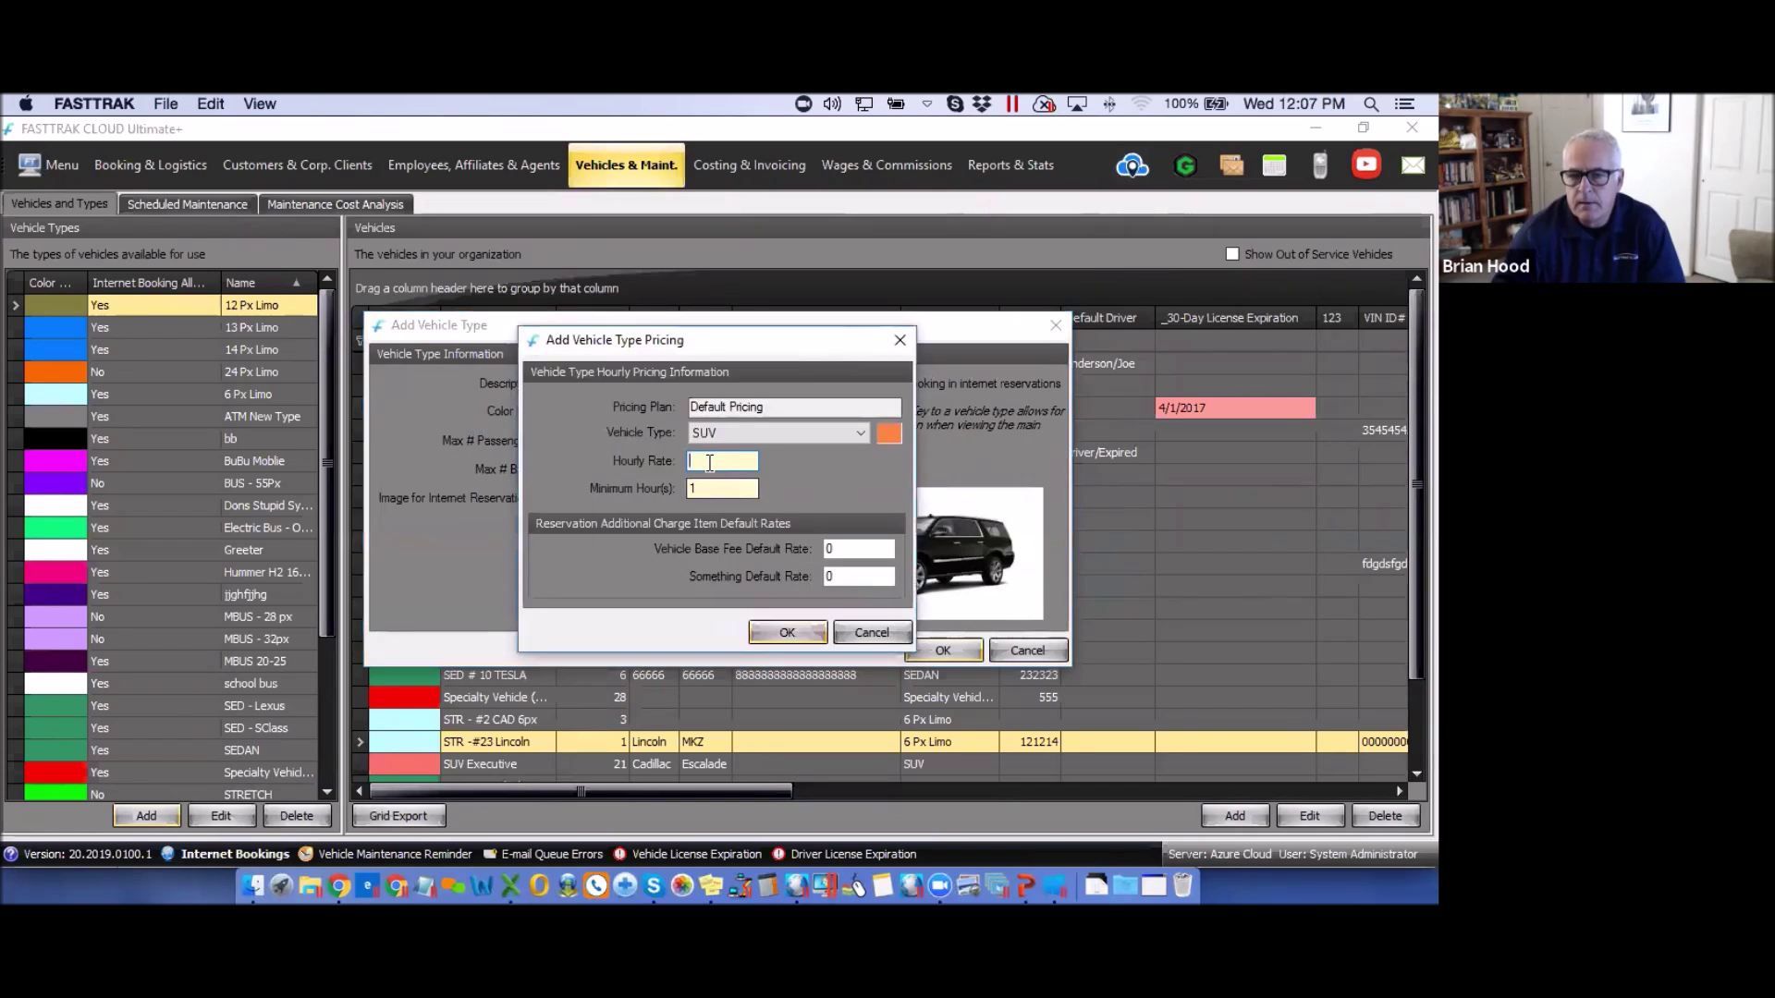
text(56)
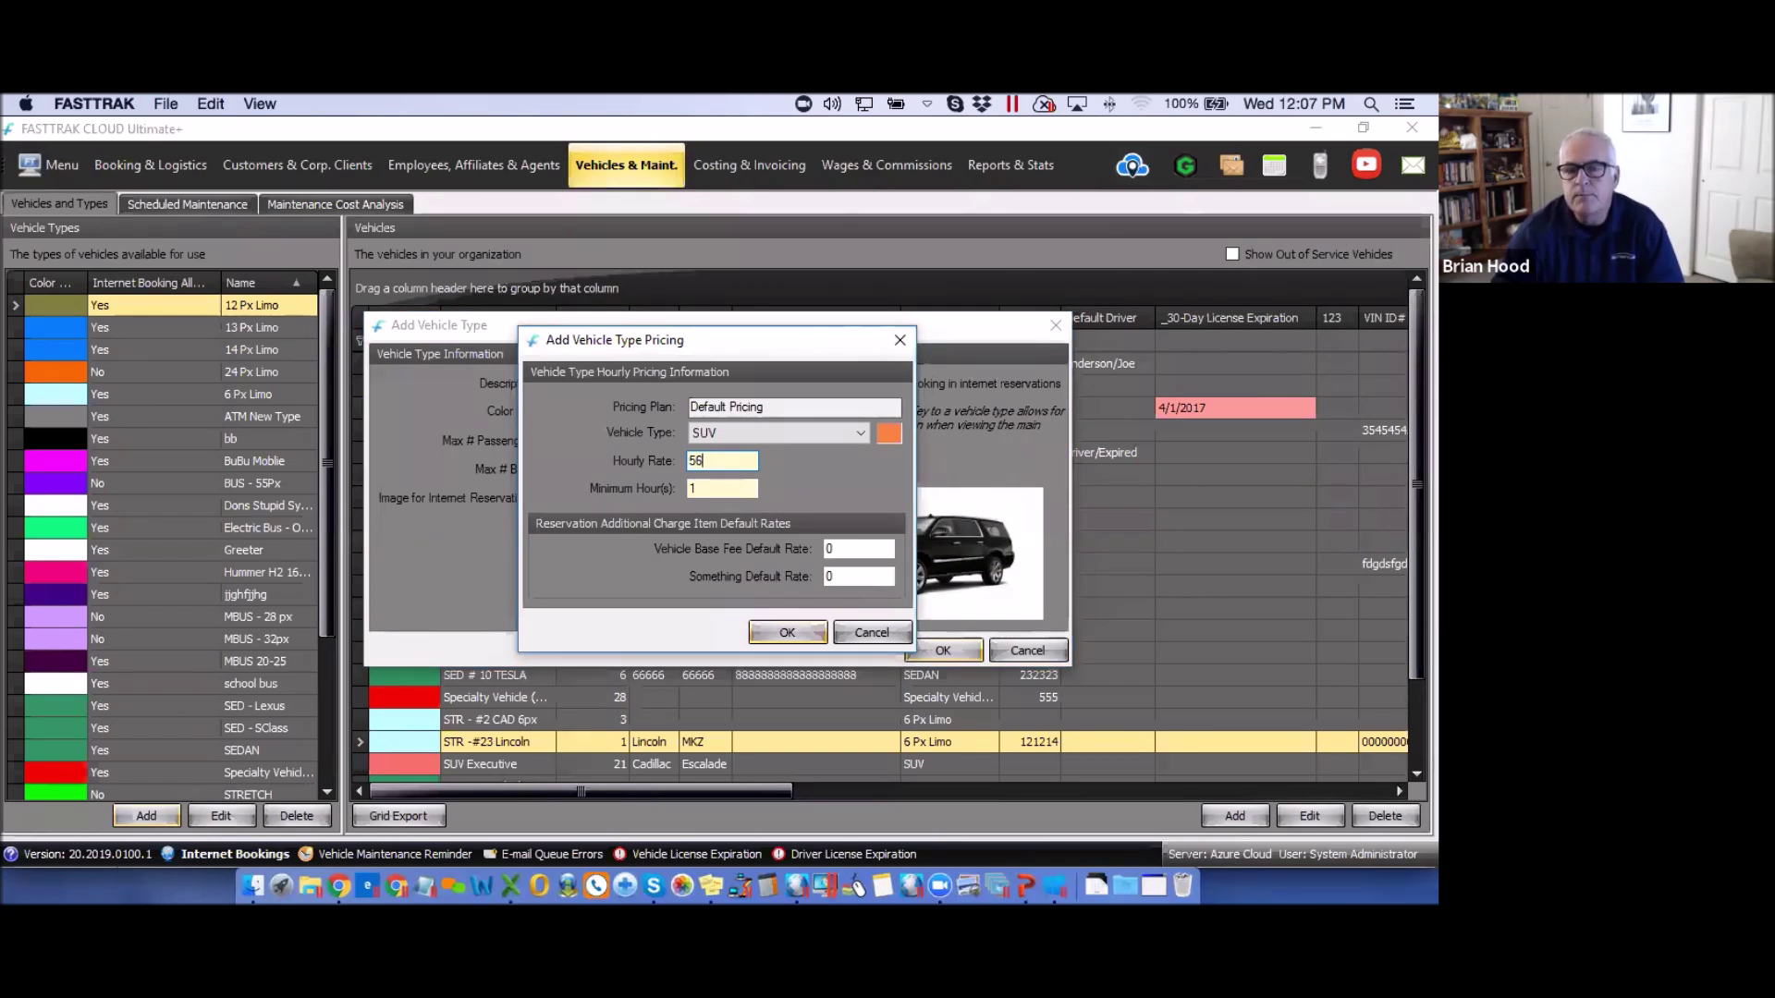
key(Tab)
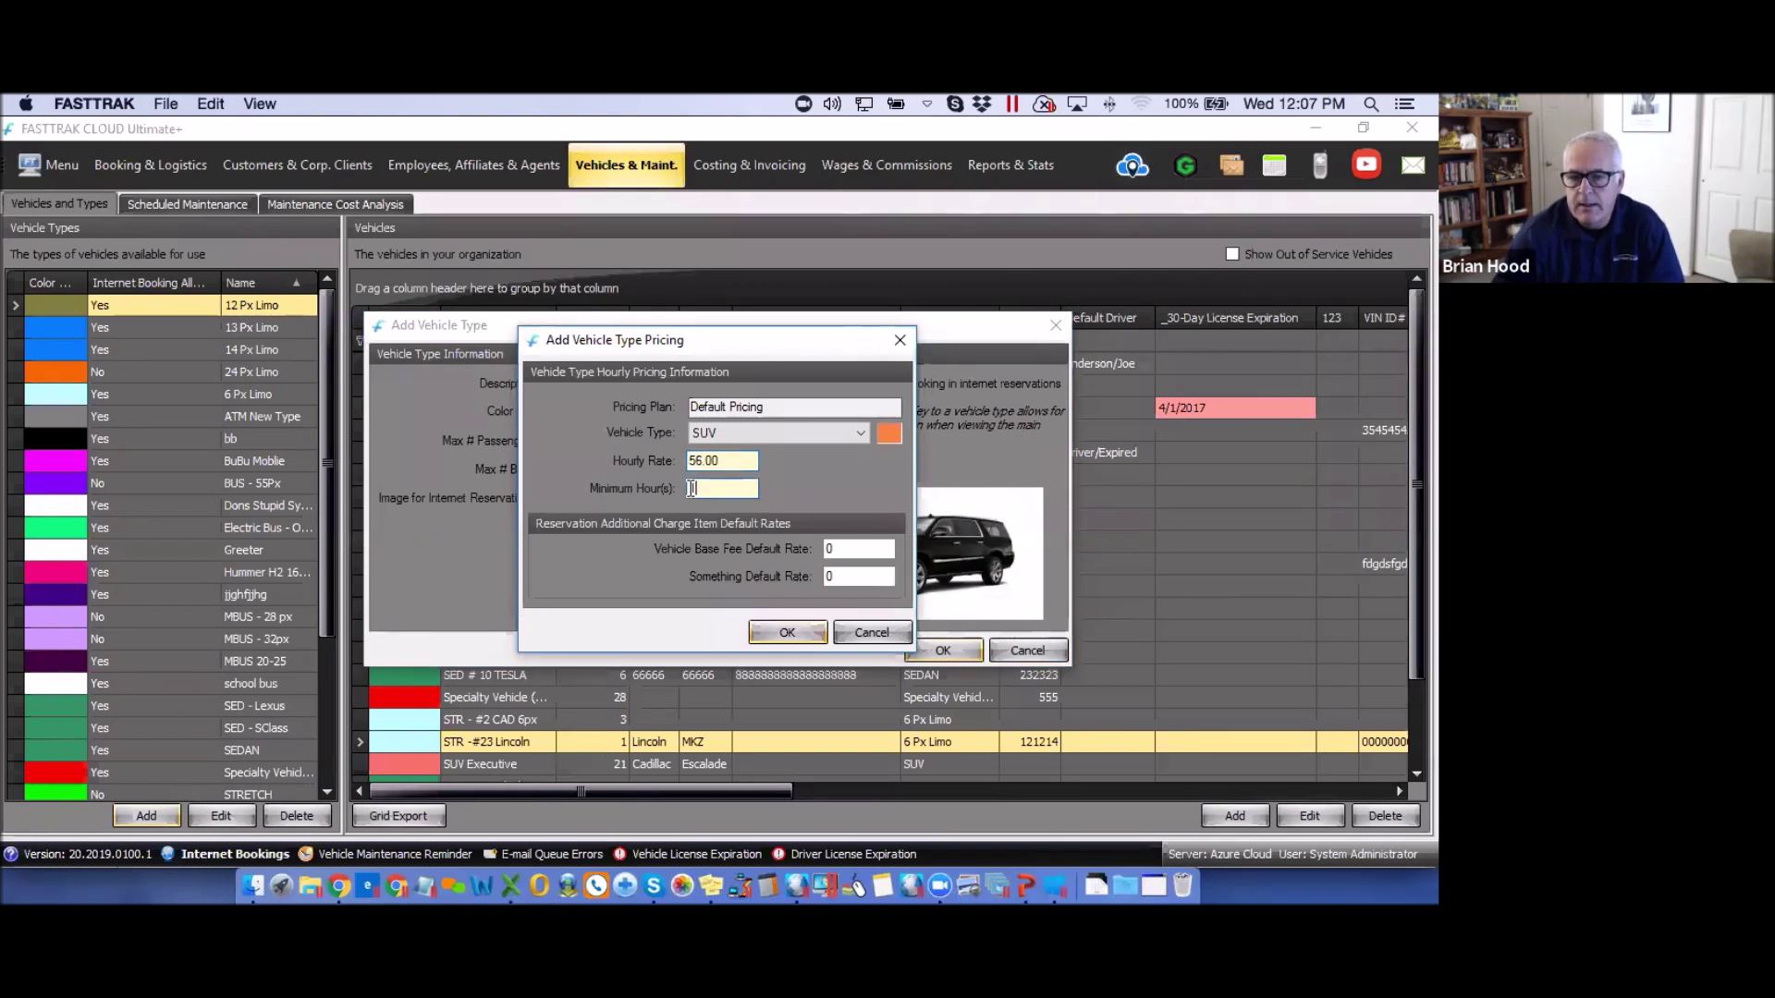
text(5)
click(786, 633)
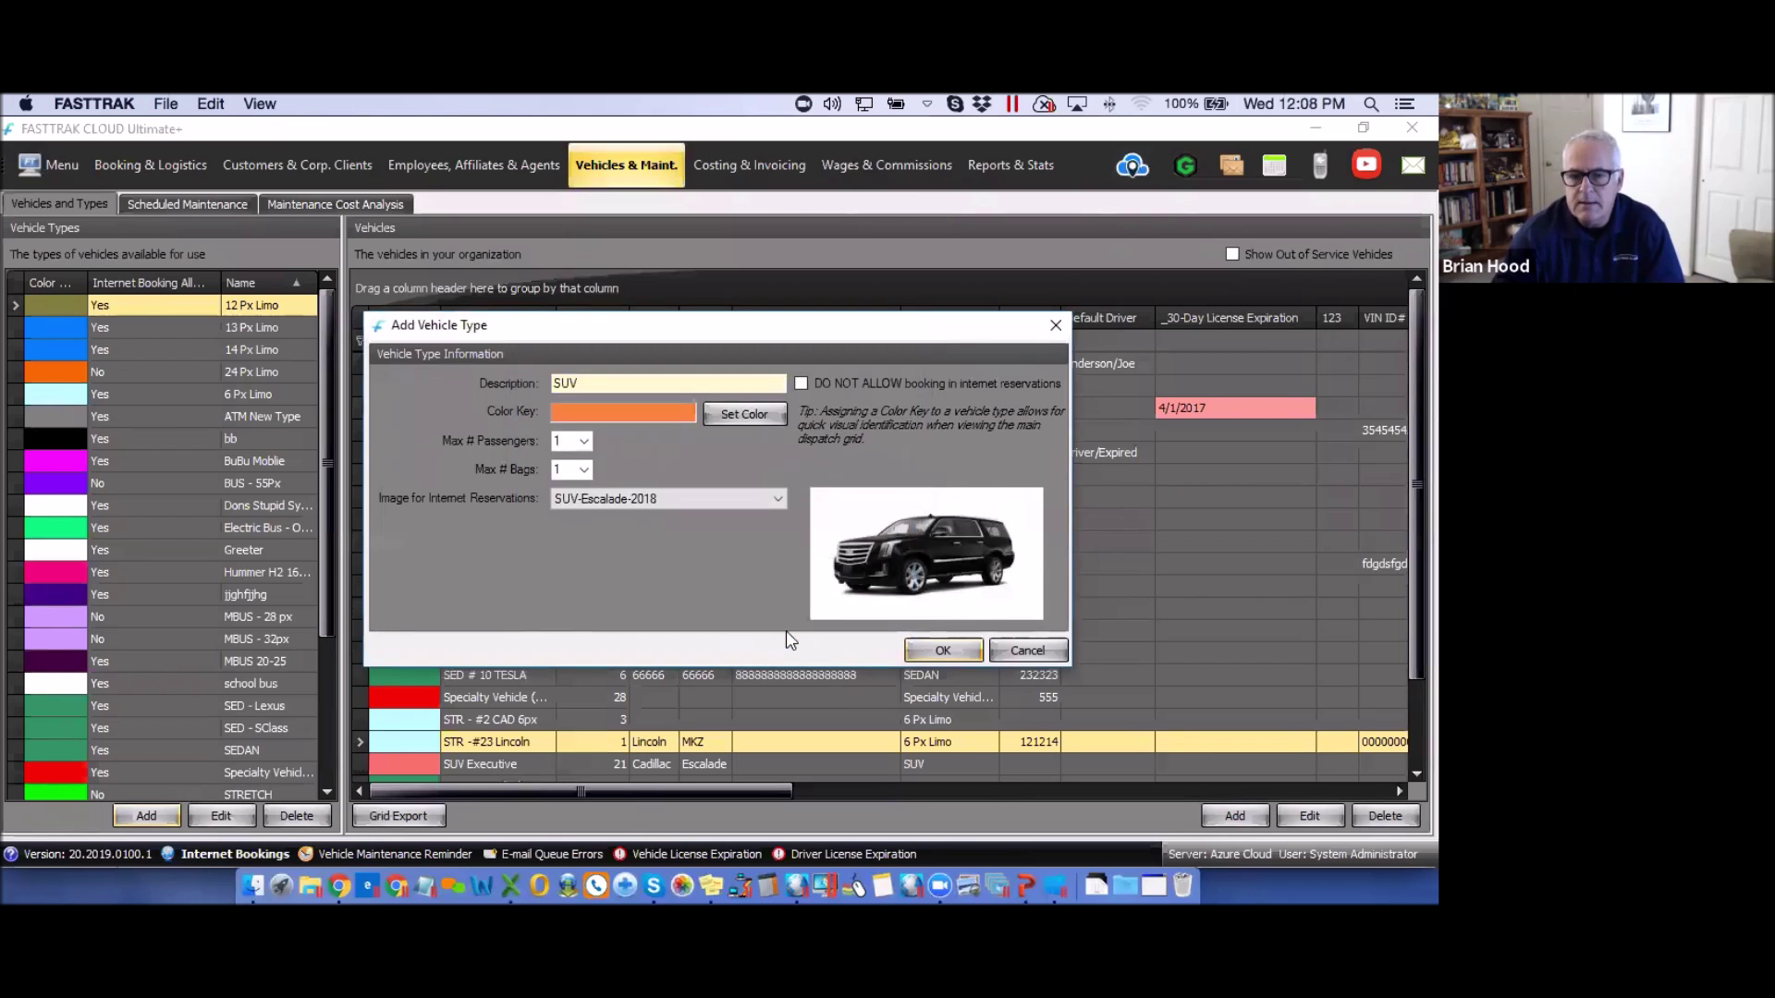
- Save the SUV vehicle type without copying its pricing to the other plans or setting a driver pay rate
click(943, 652)
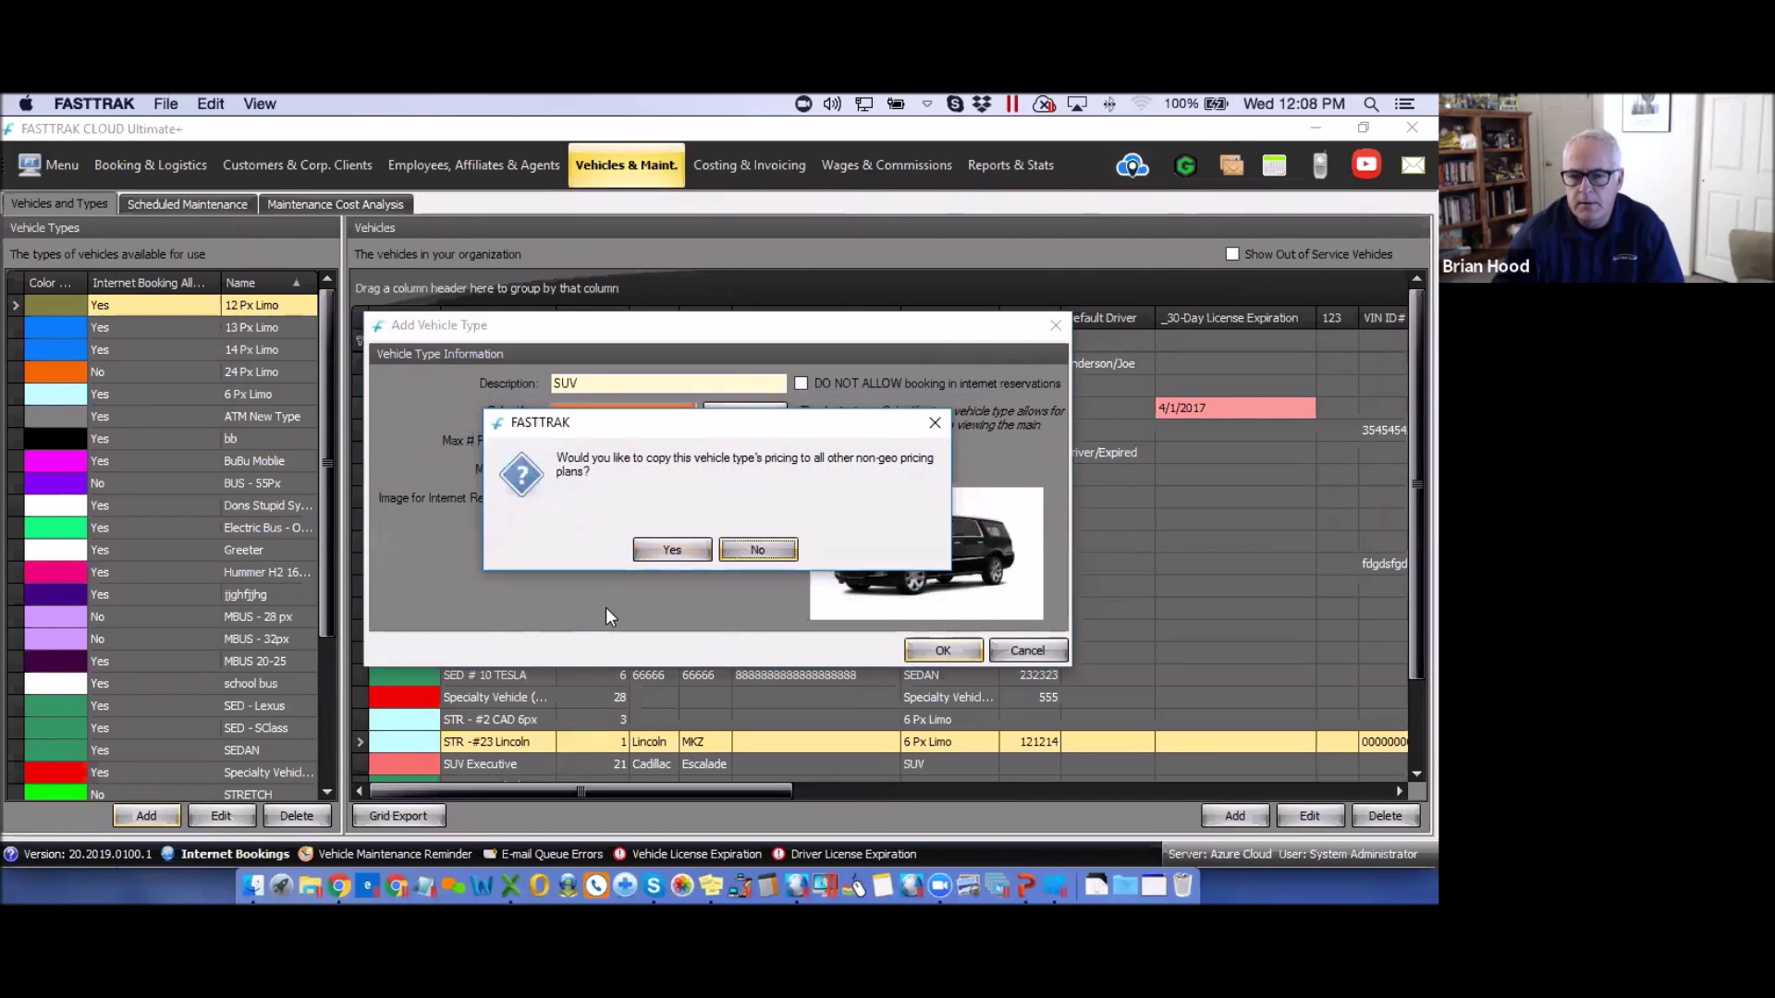
click(758, 551)
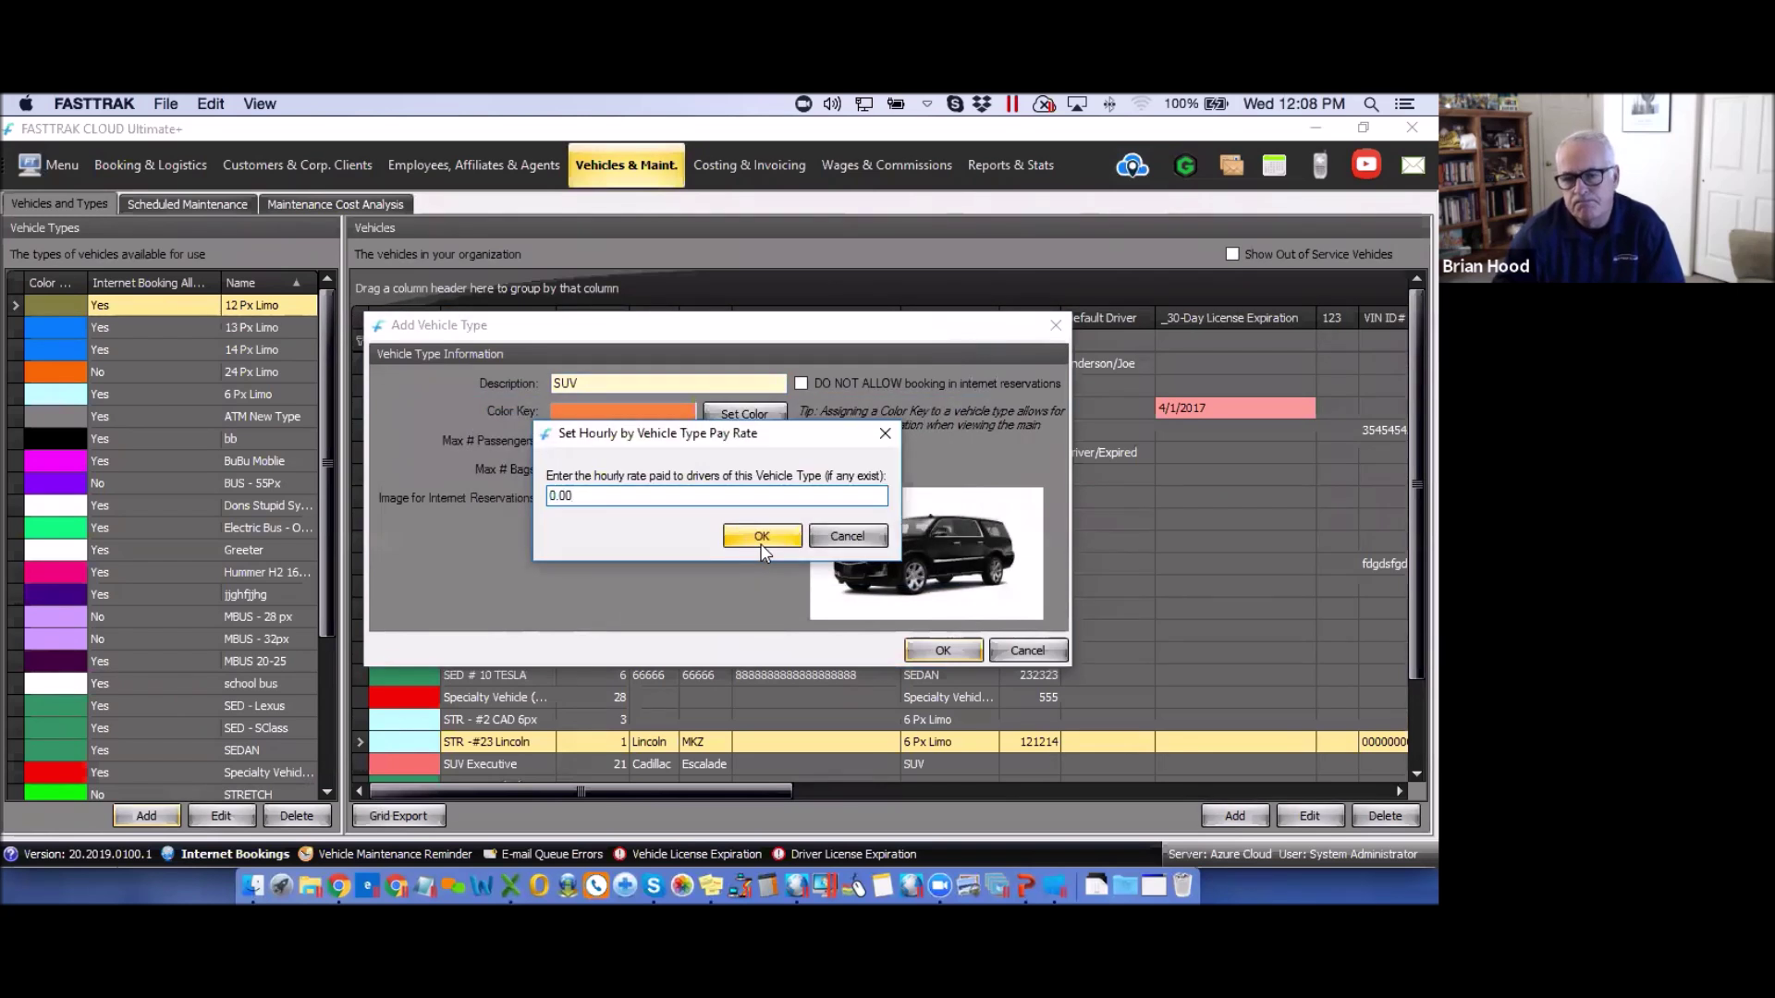
click(855, 538)
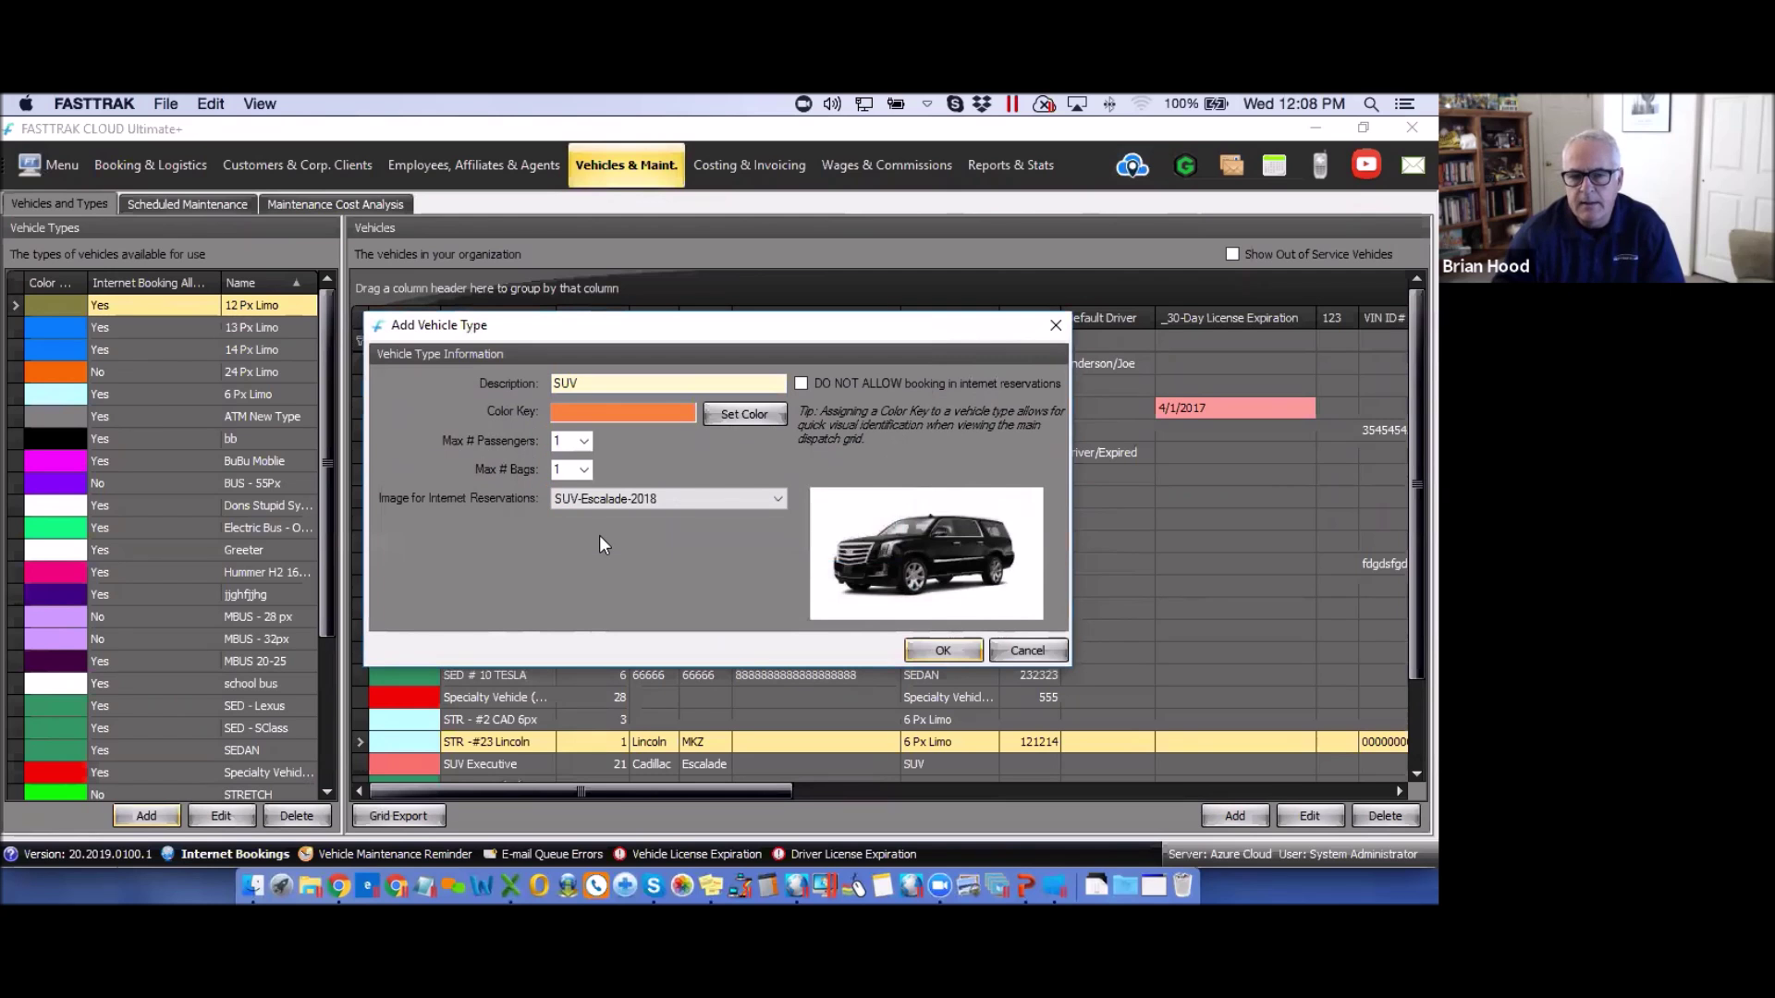
- Check the new SUV entry in the vehicle types list and inspect the internet booking setting of MBUS - 28 px
drag(324, 444, 328, 636)
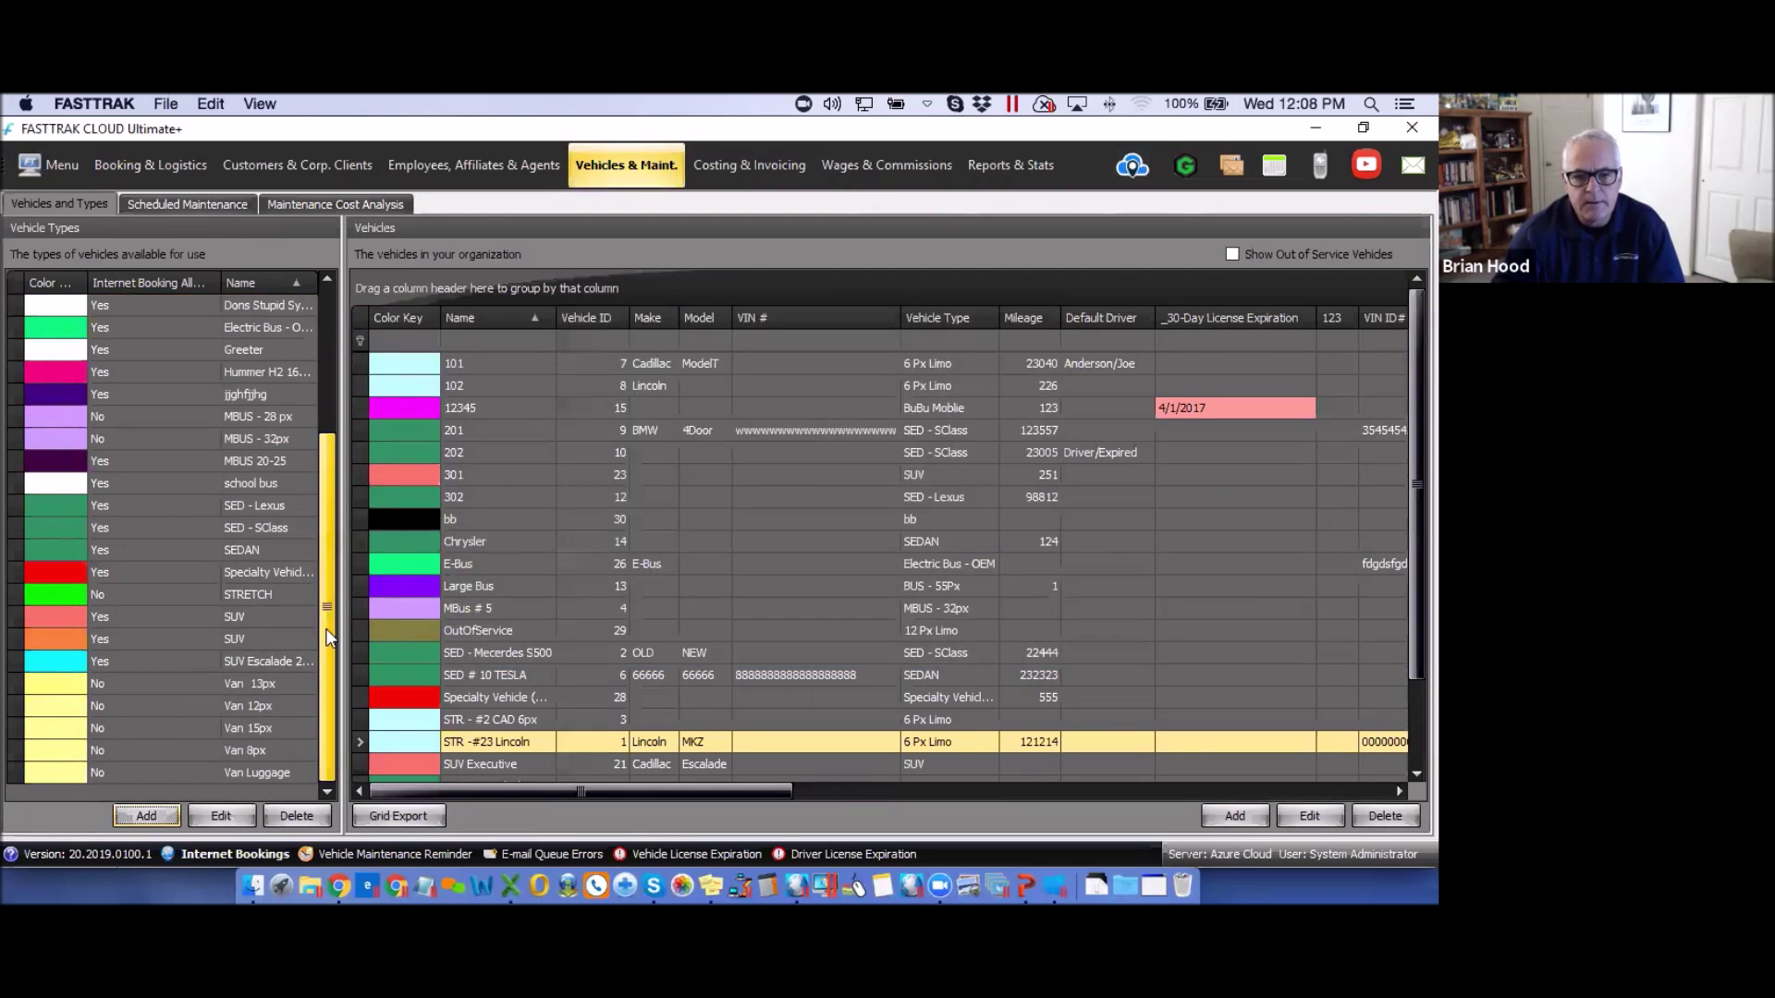
click(231, 638)
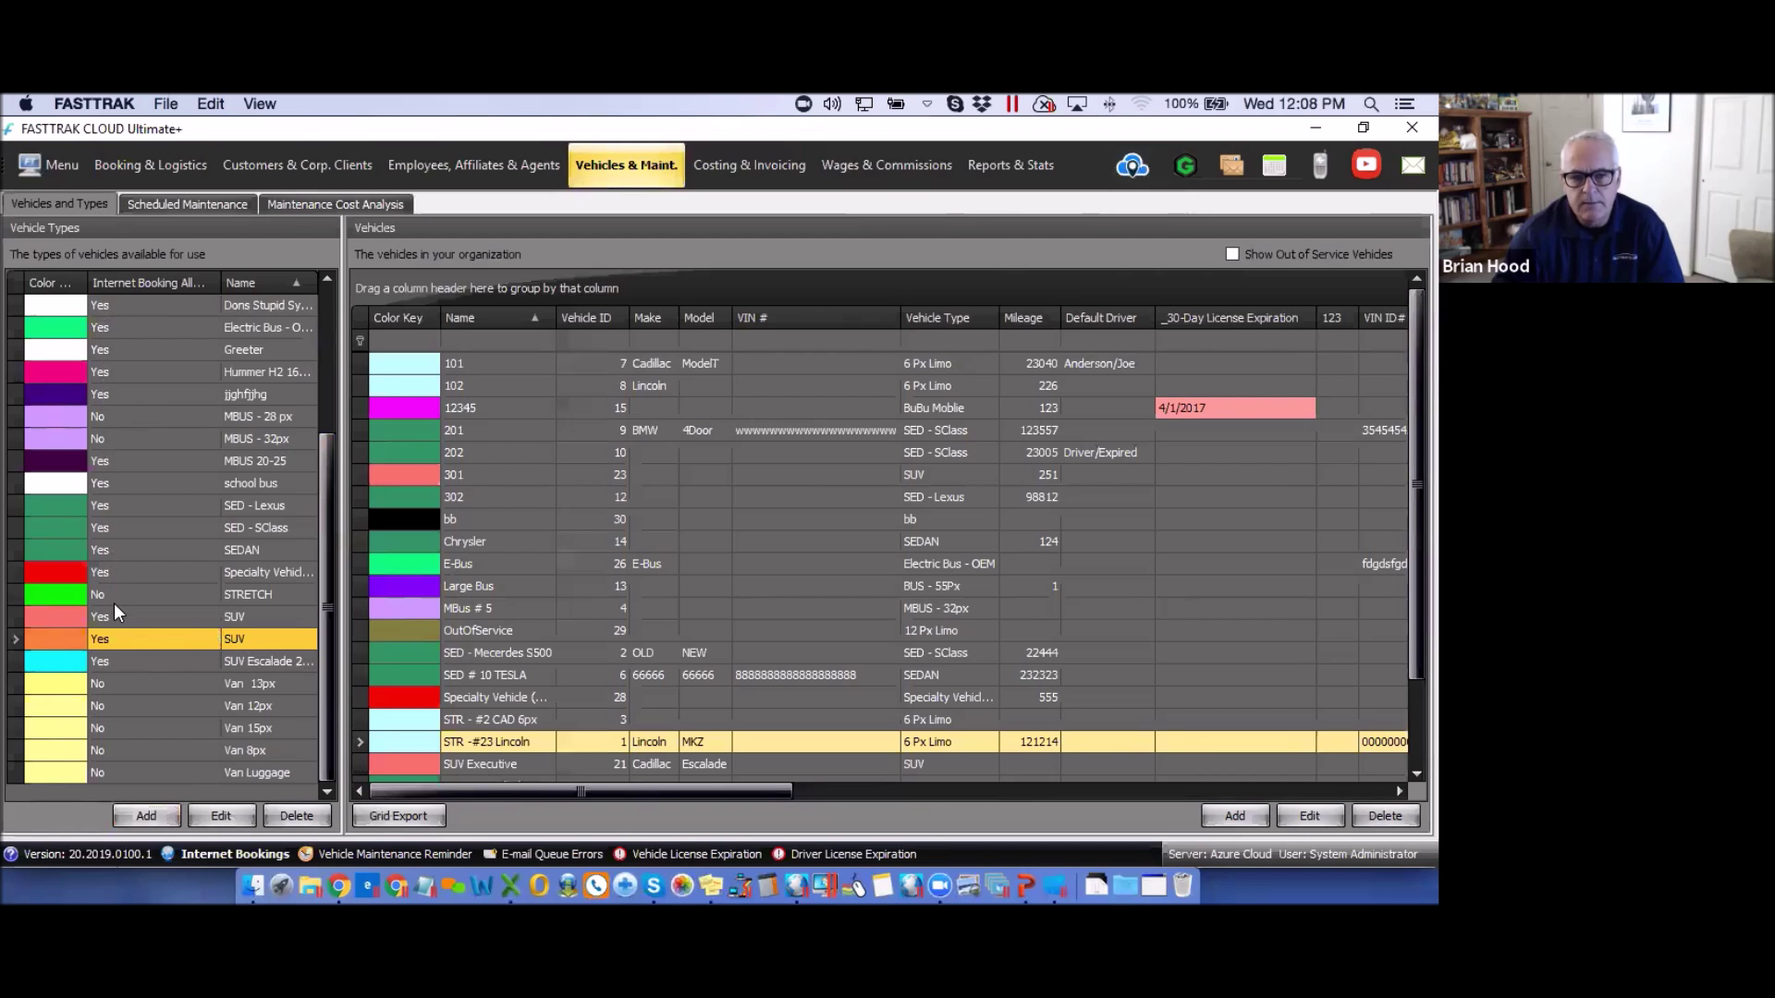
click(141, 418)
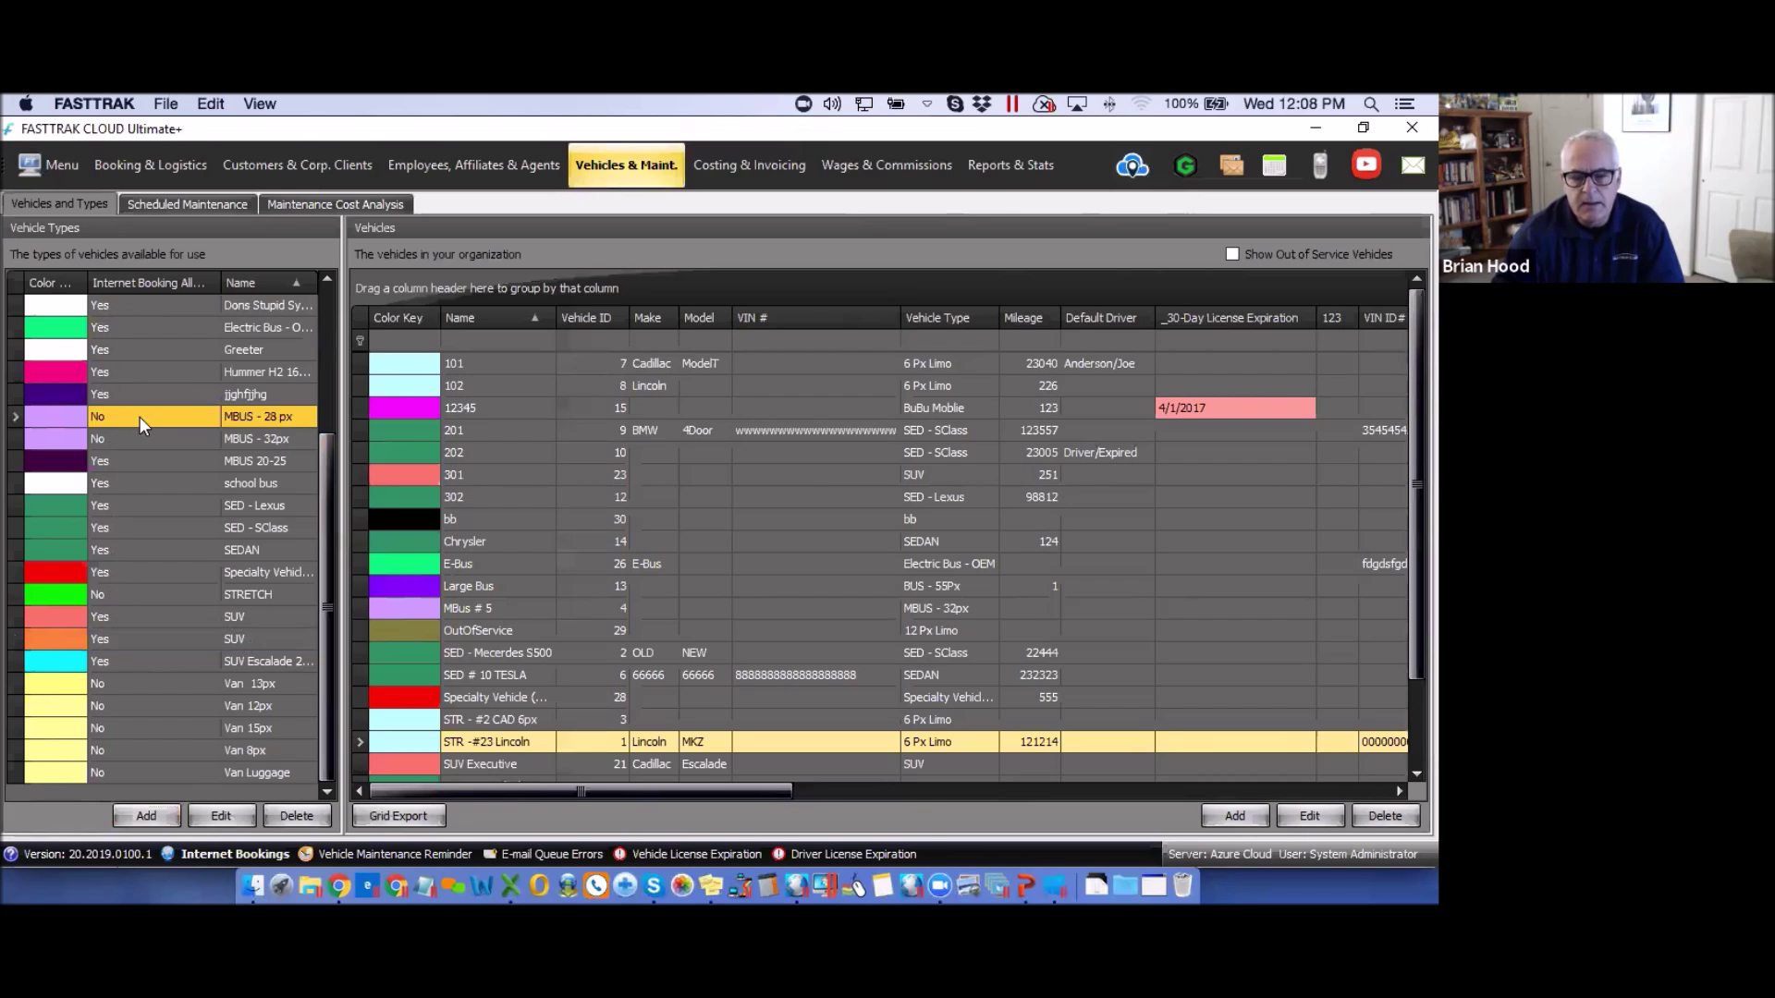
click(222, 815)
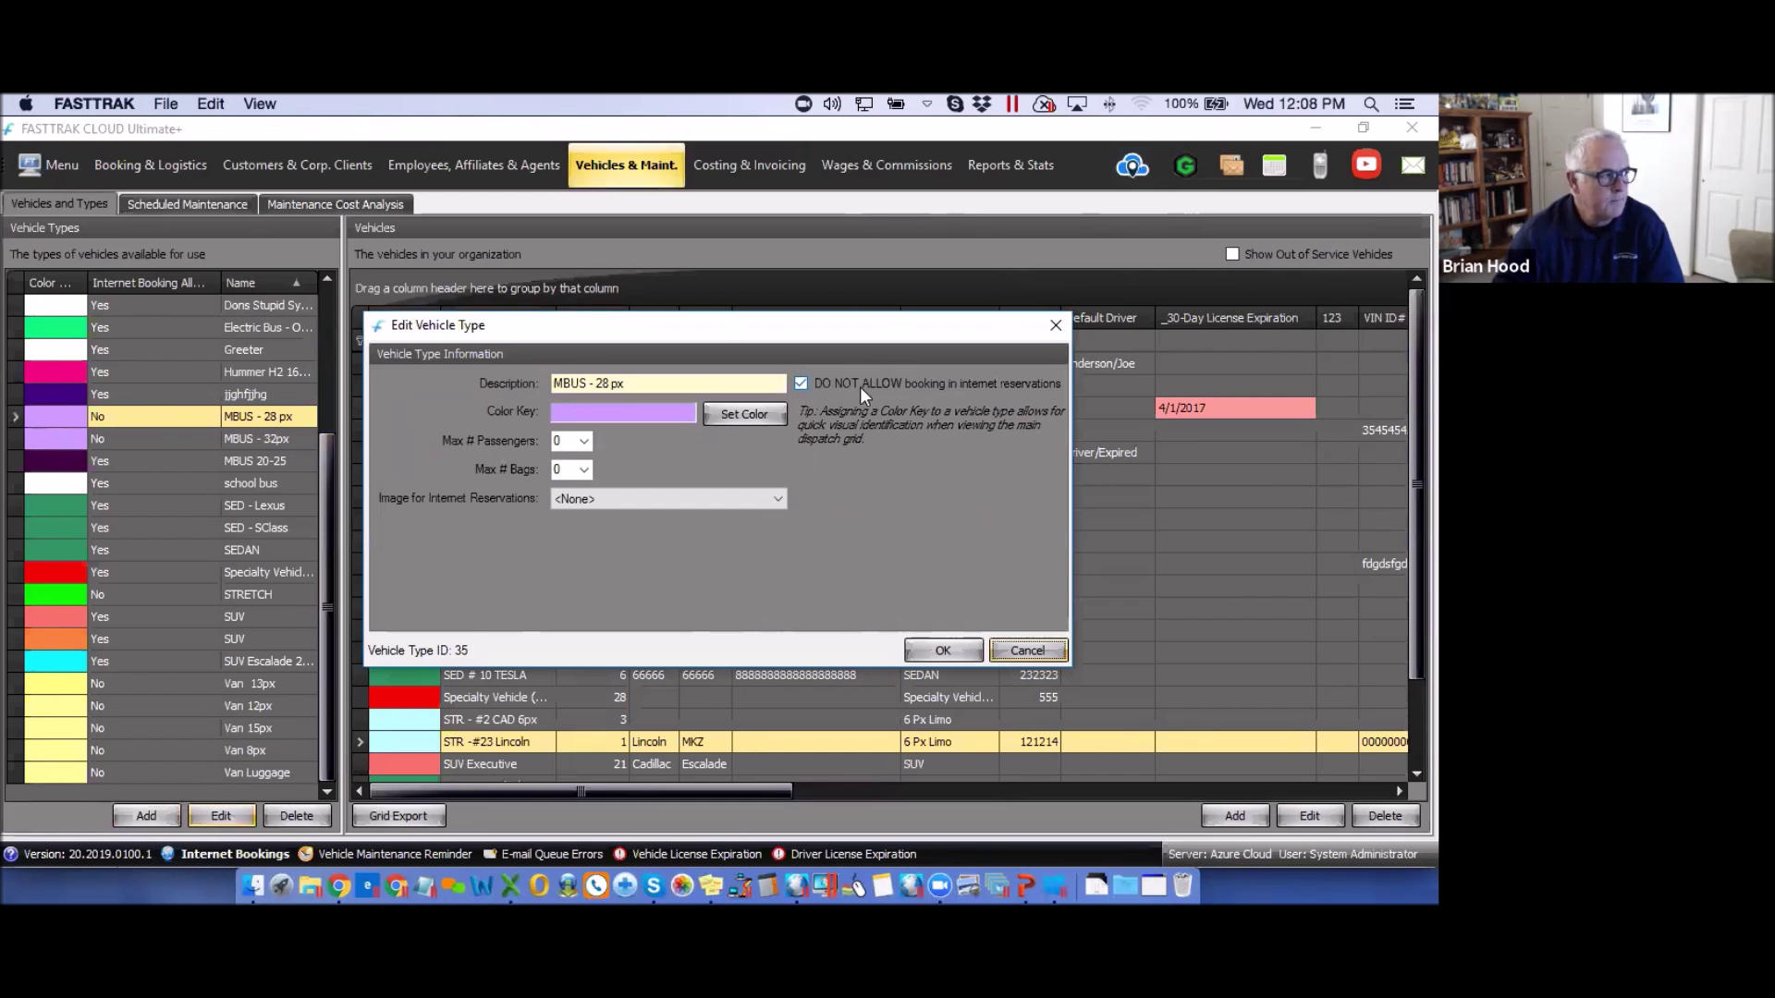
click(1054, 325)
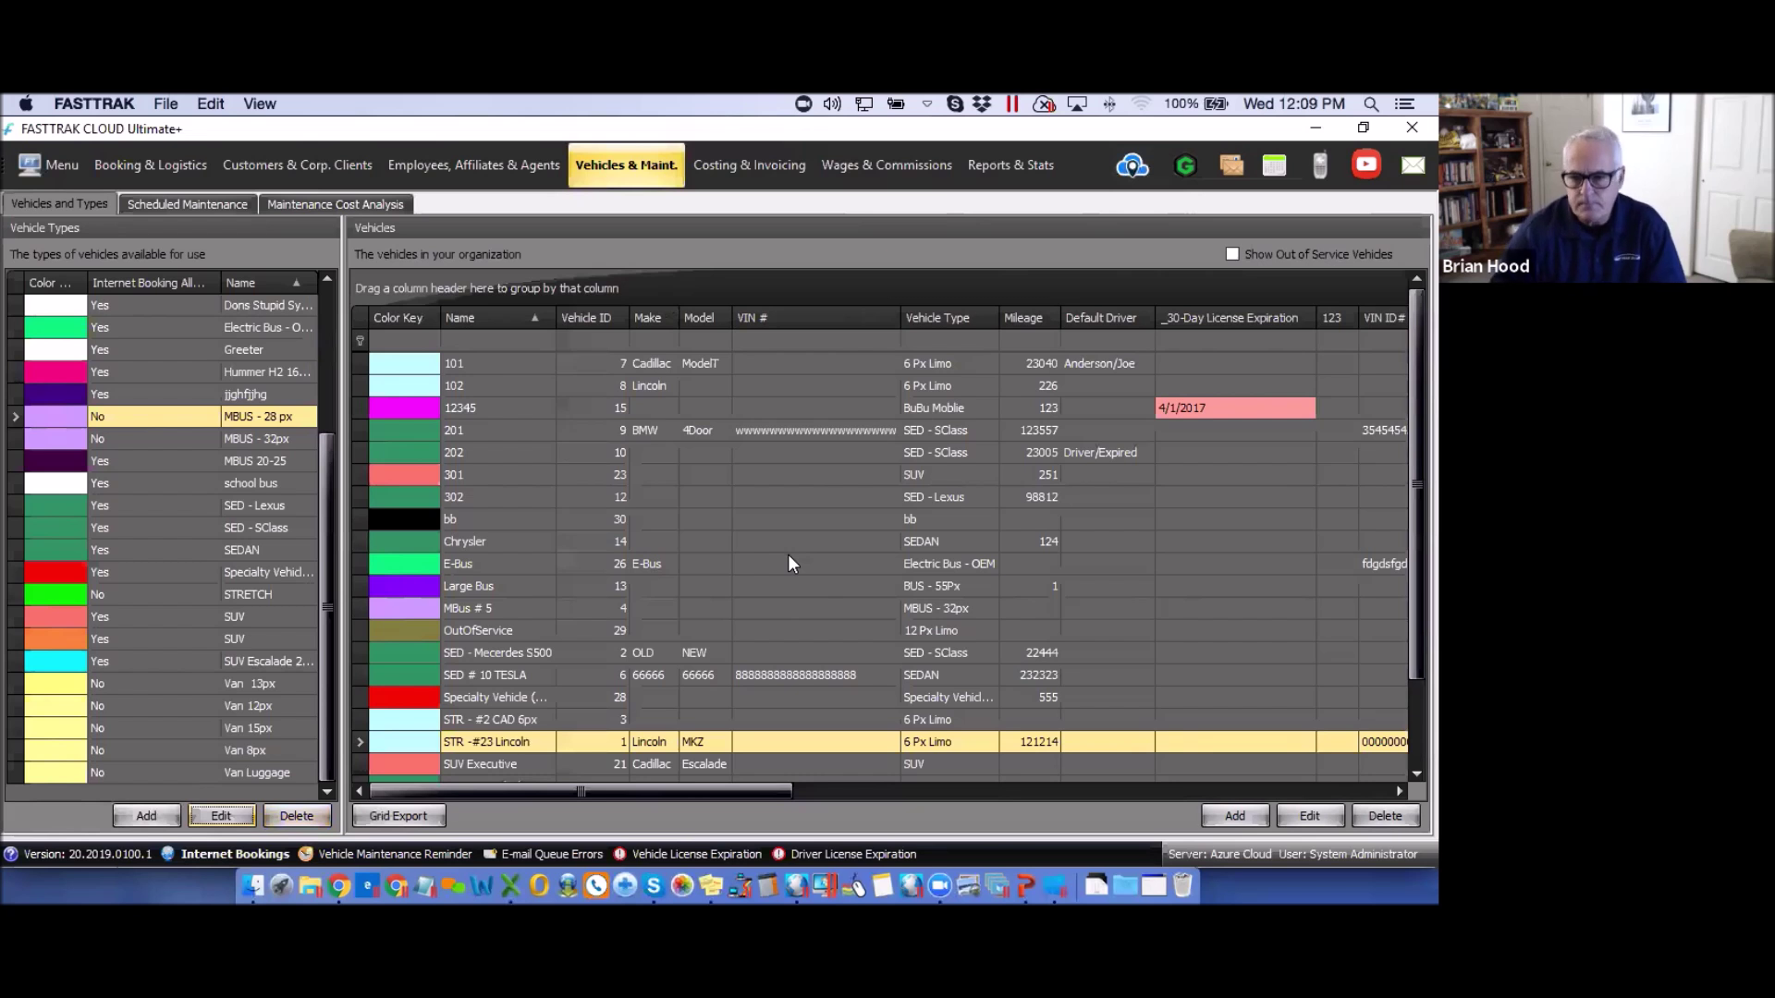
- Start a new vehicle named 234 and assign it the vehicle type SEDAN
click(1231, 817)
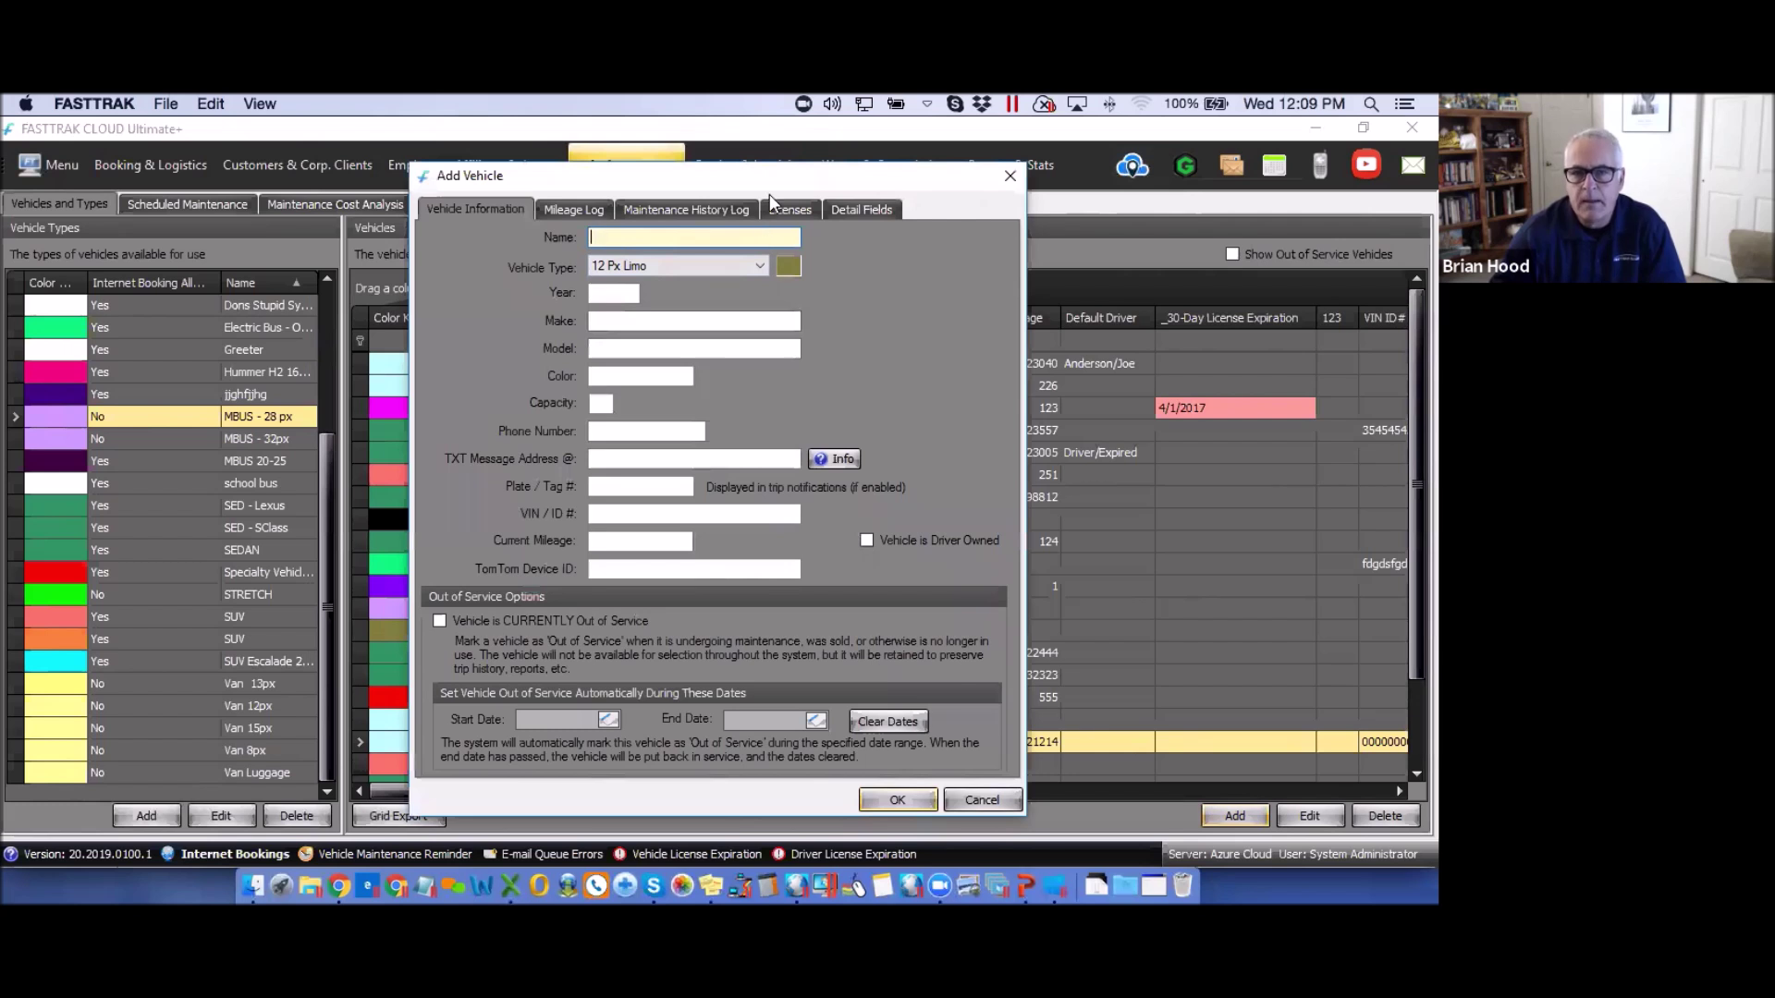
drag(751, 177, 920, 234)
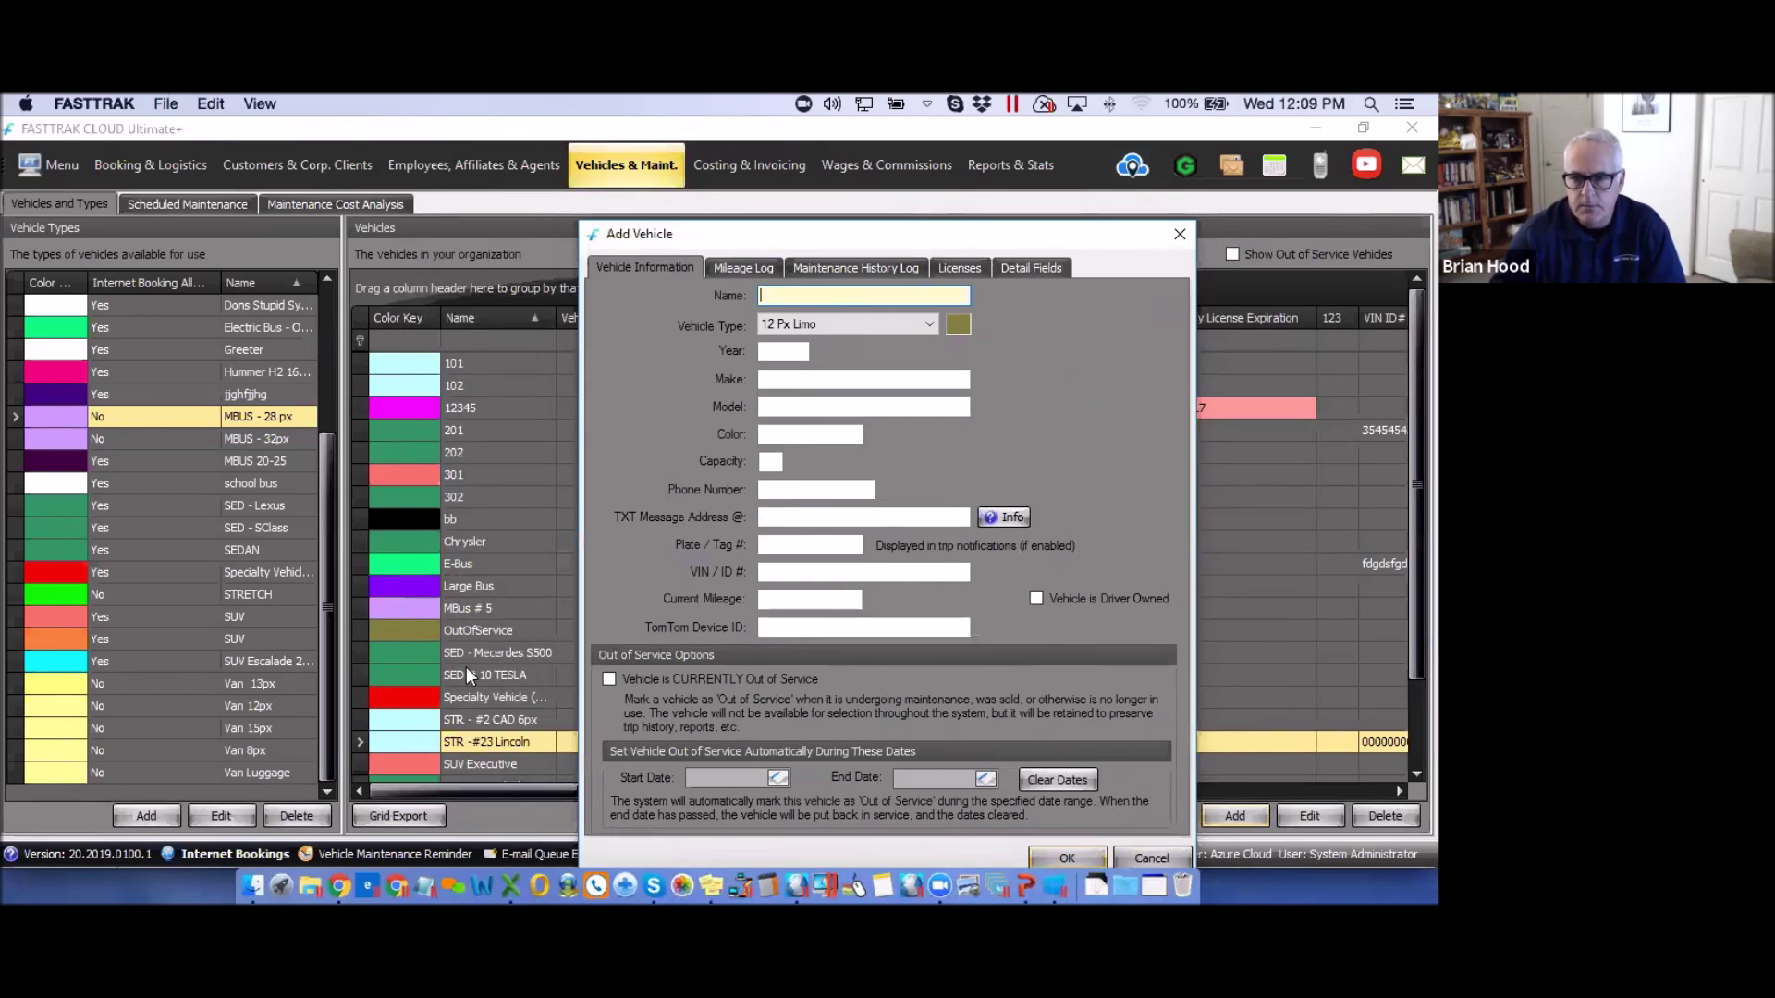
drag(765, 235, 676, 191)
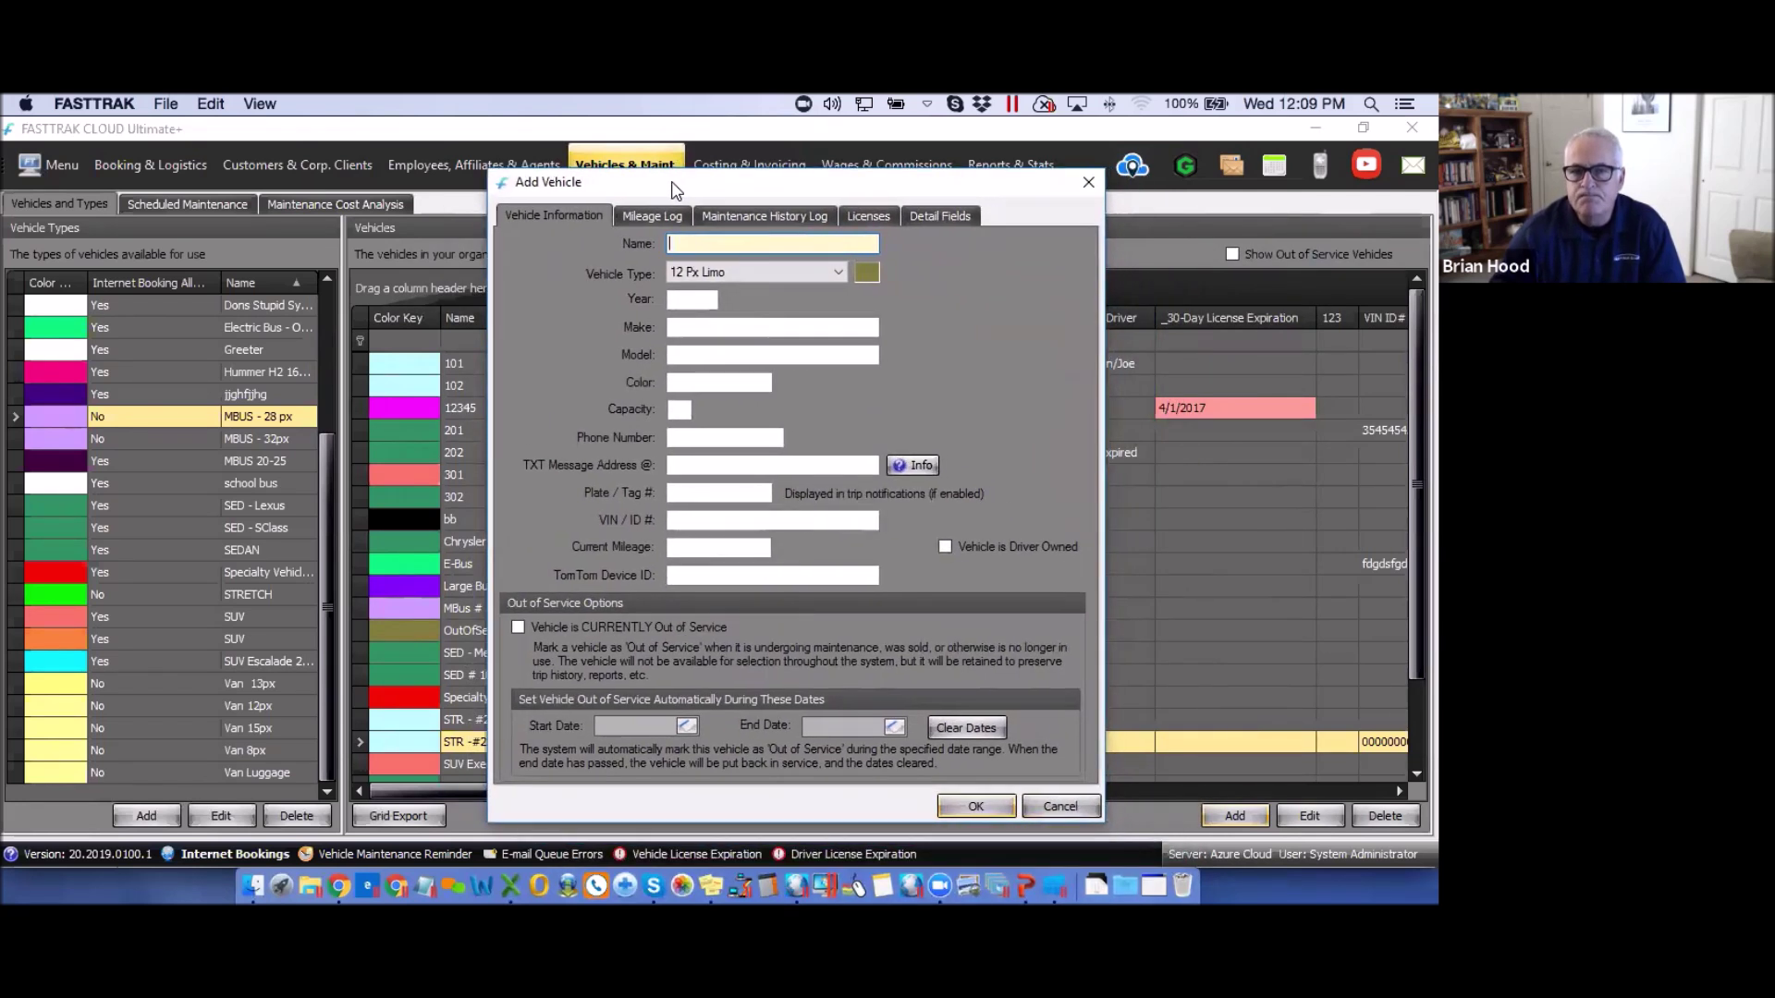
text(2)
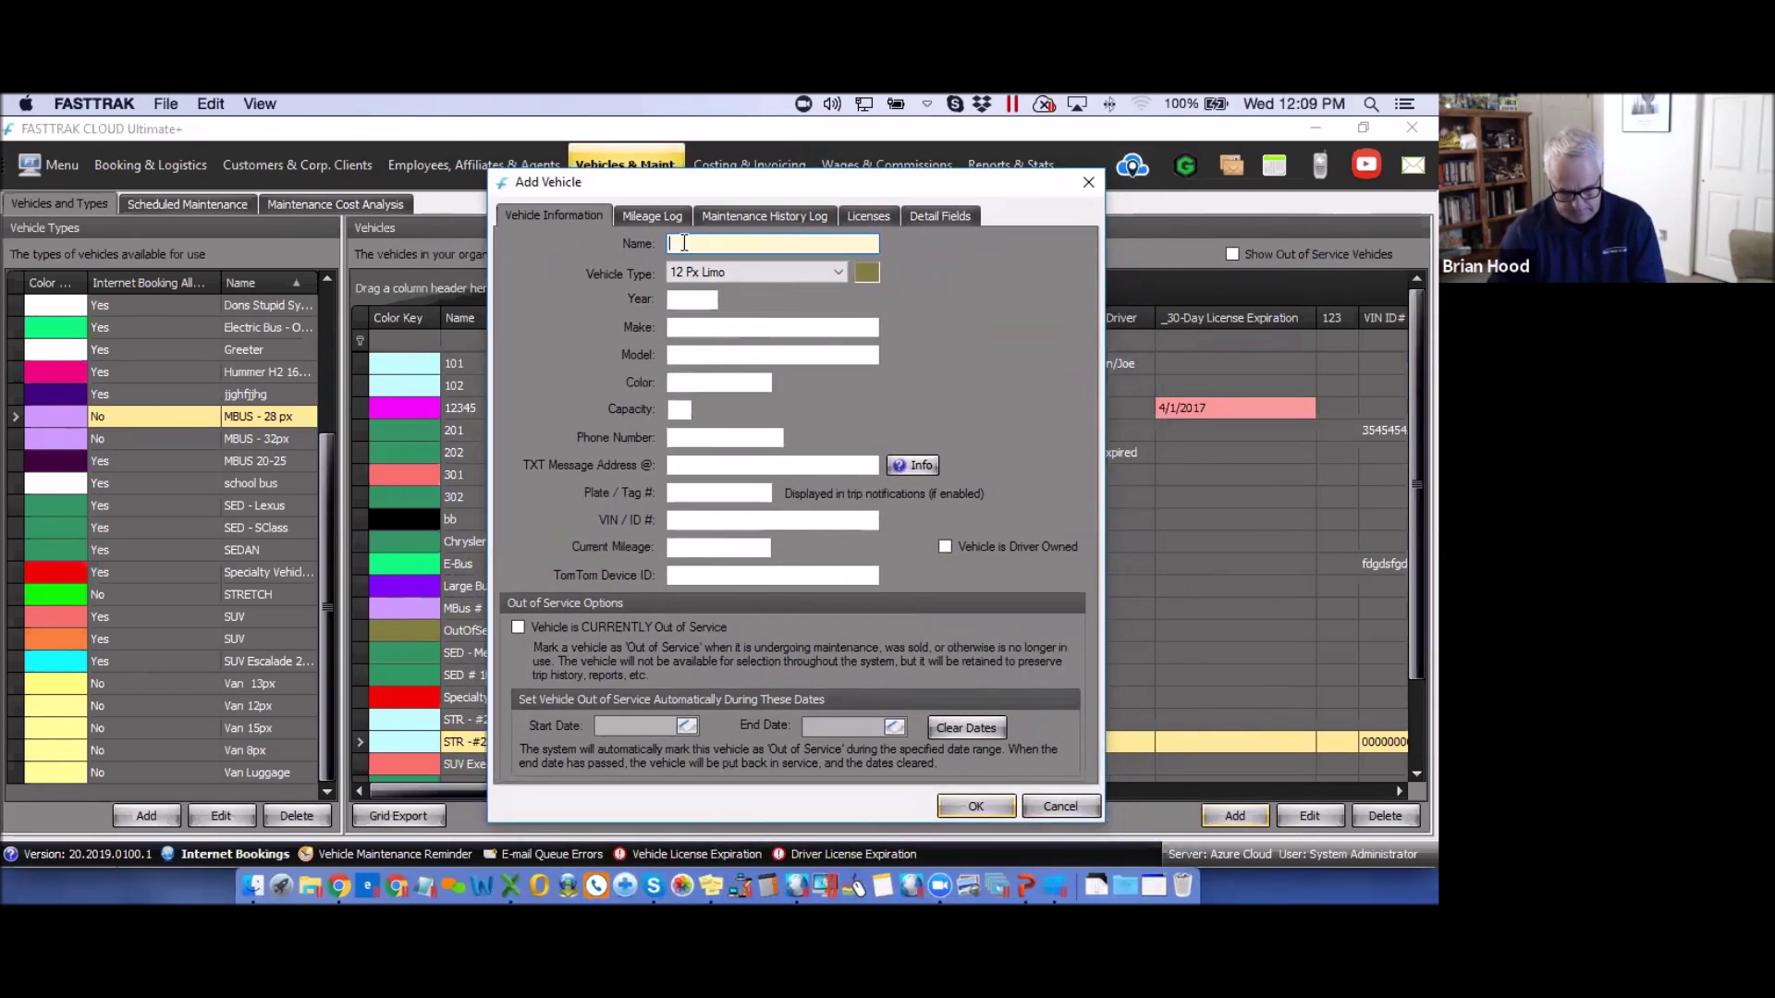
text(34)
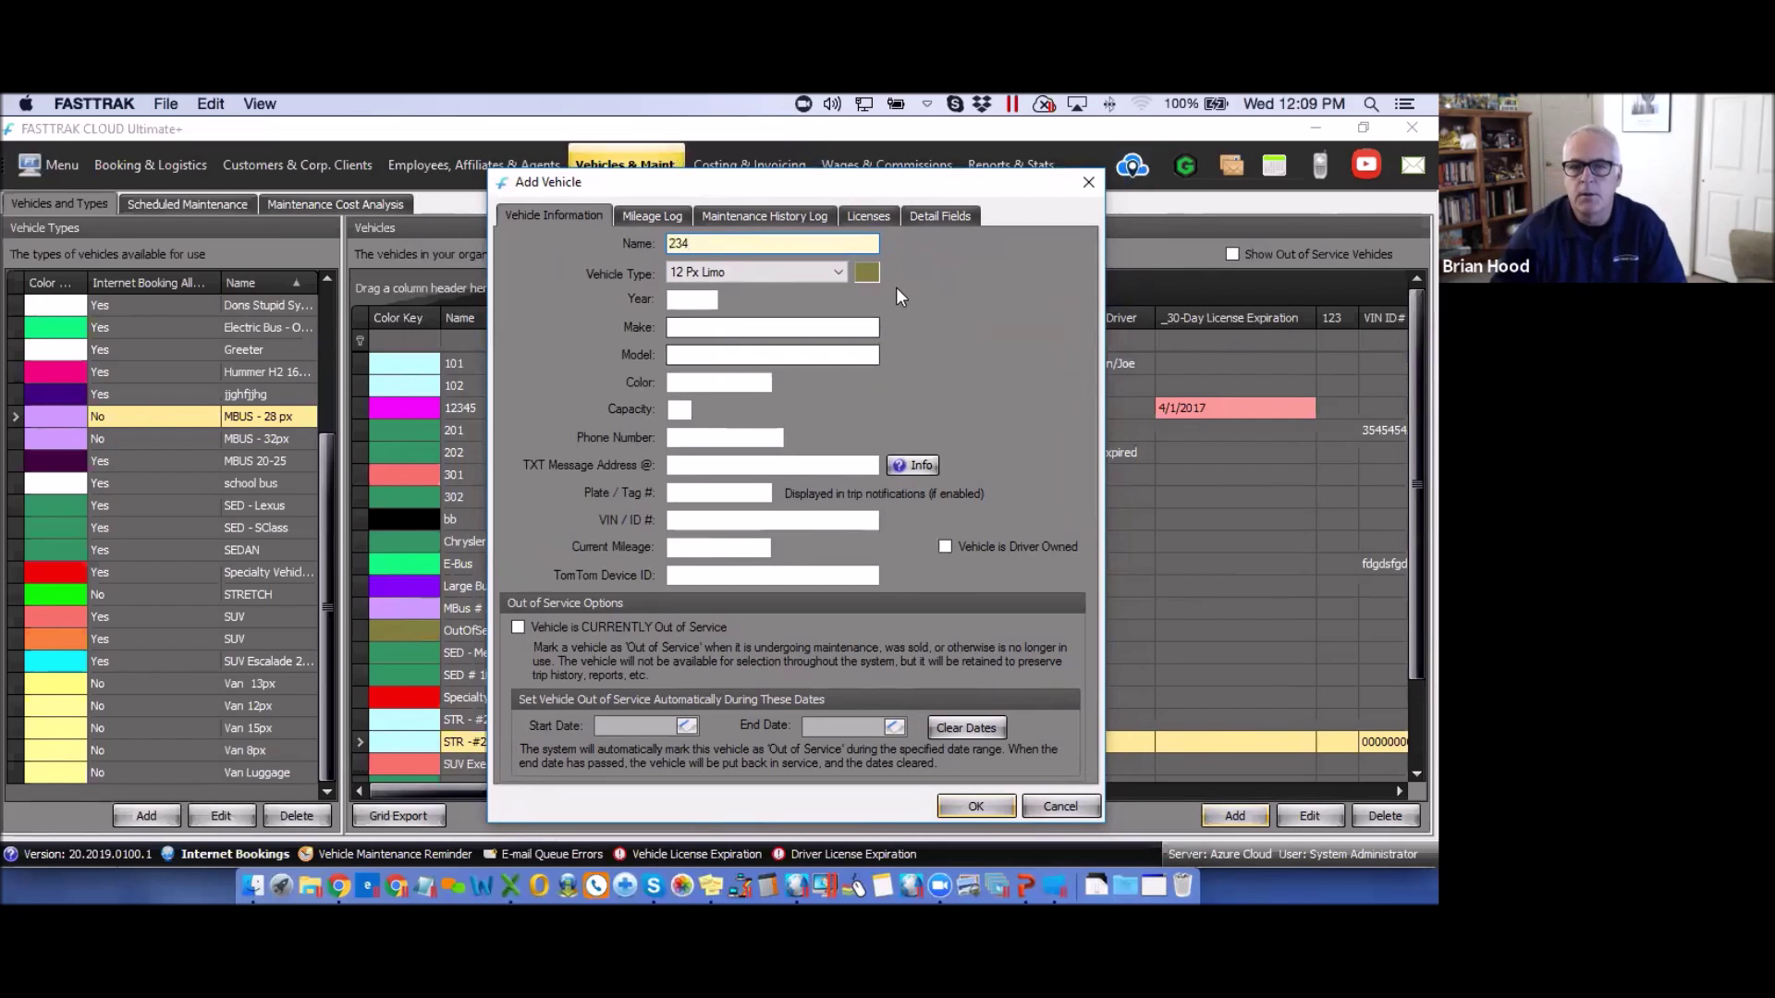
click(839, 272)
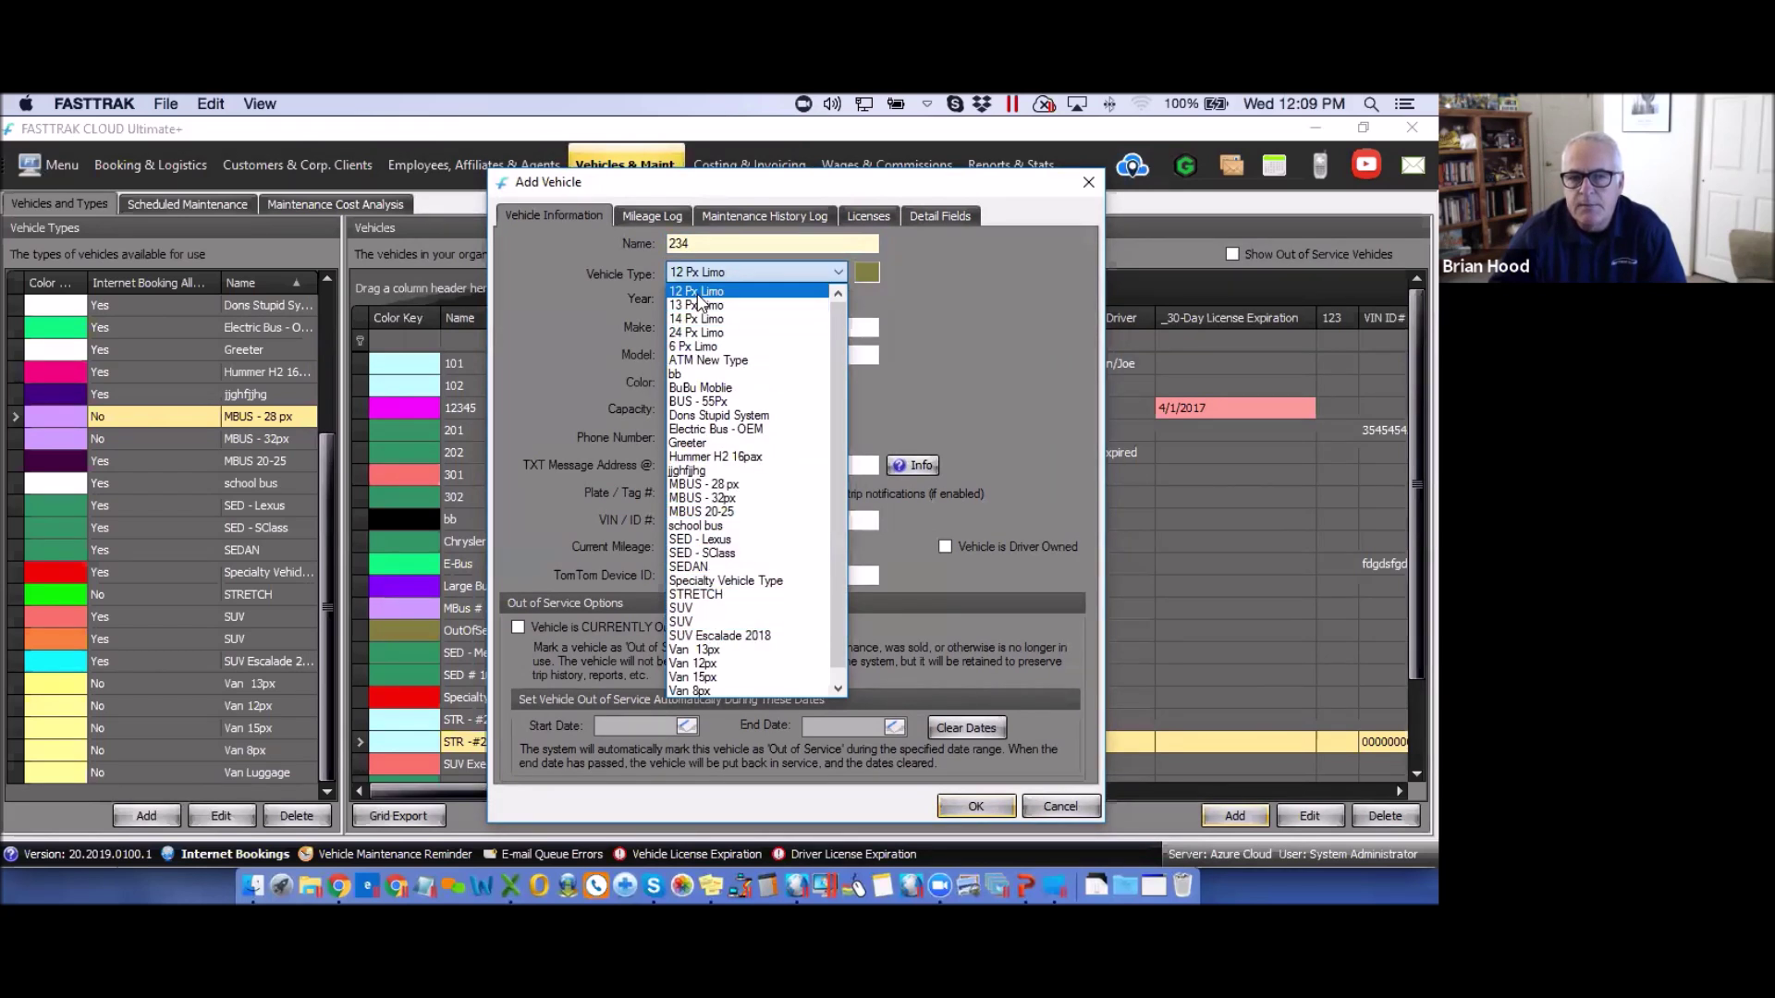
click(689, 565)
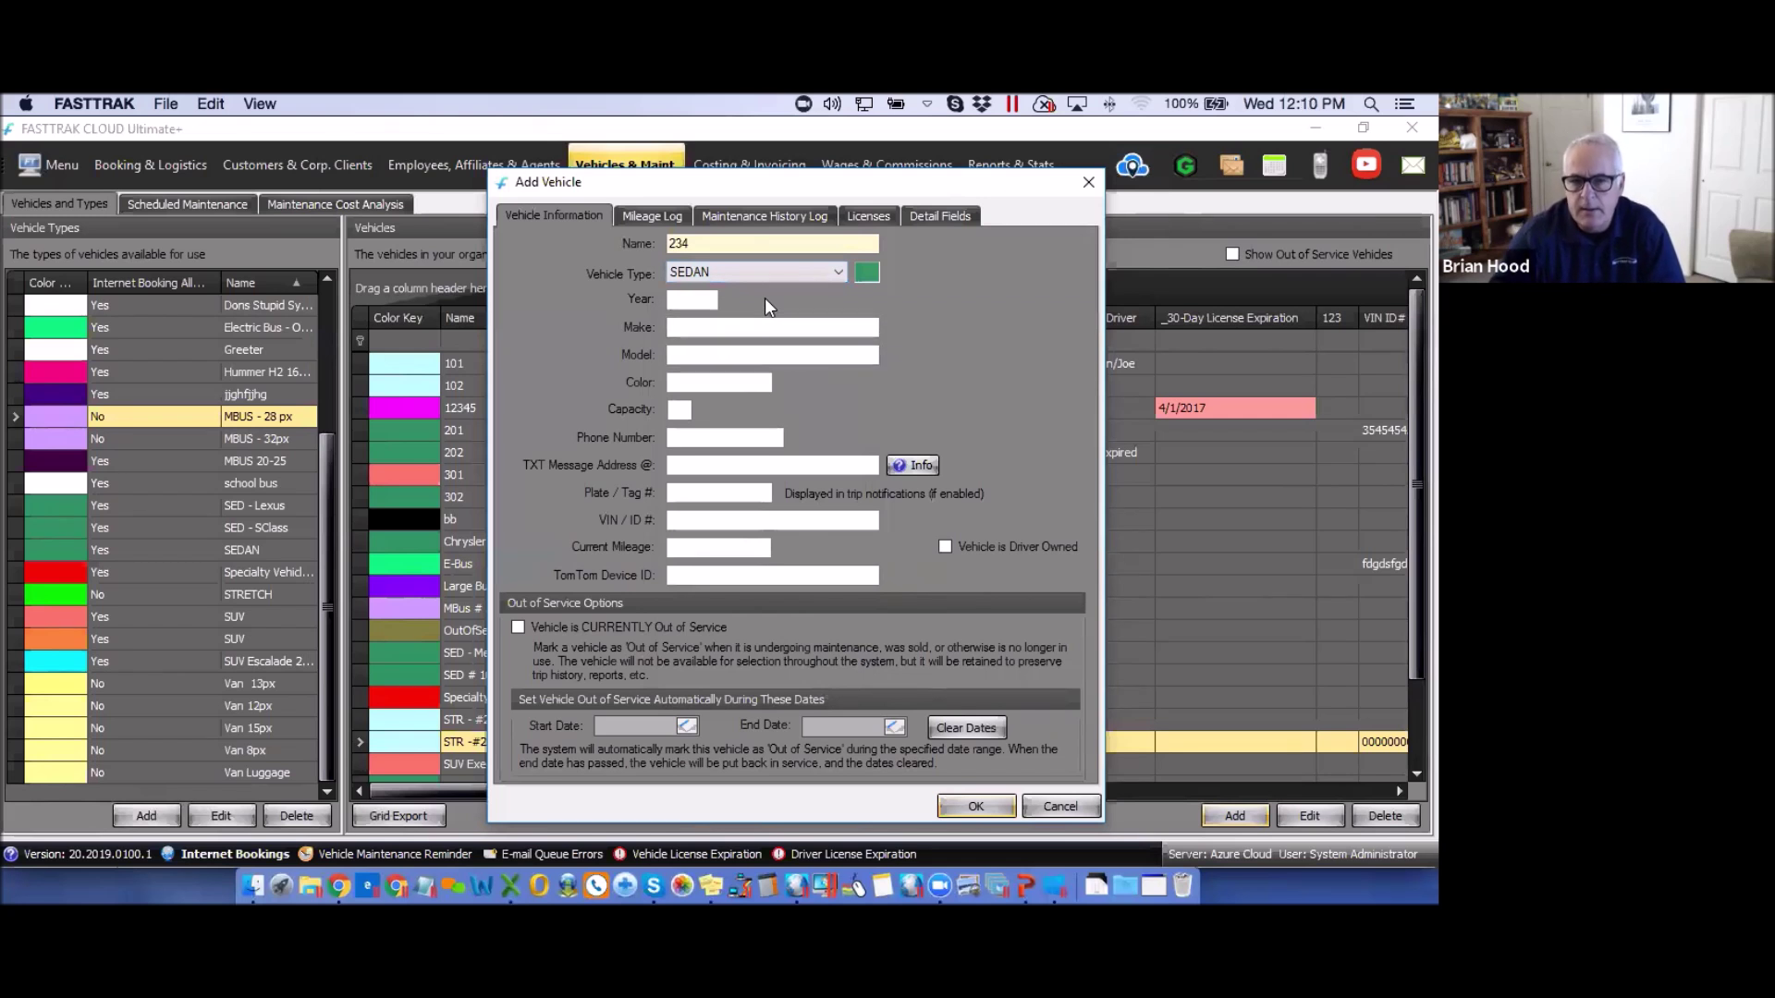
click(694, 300)
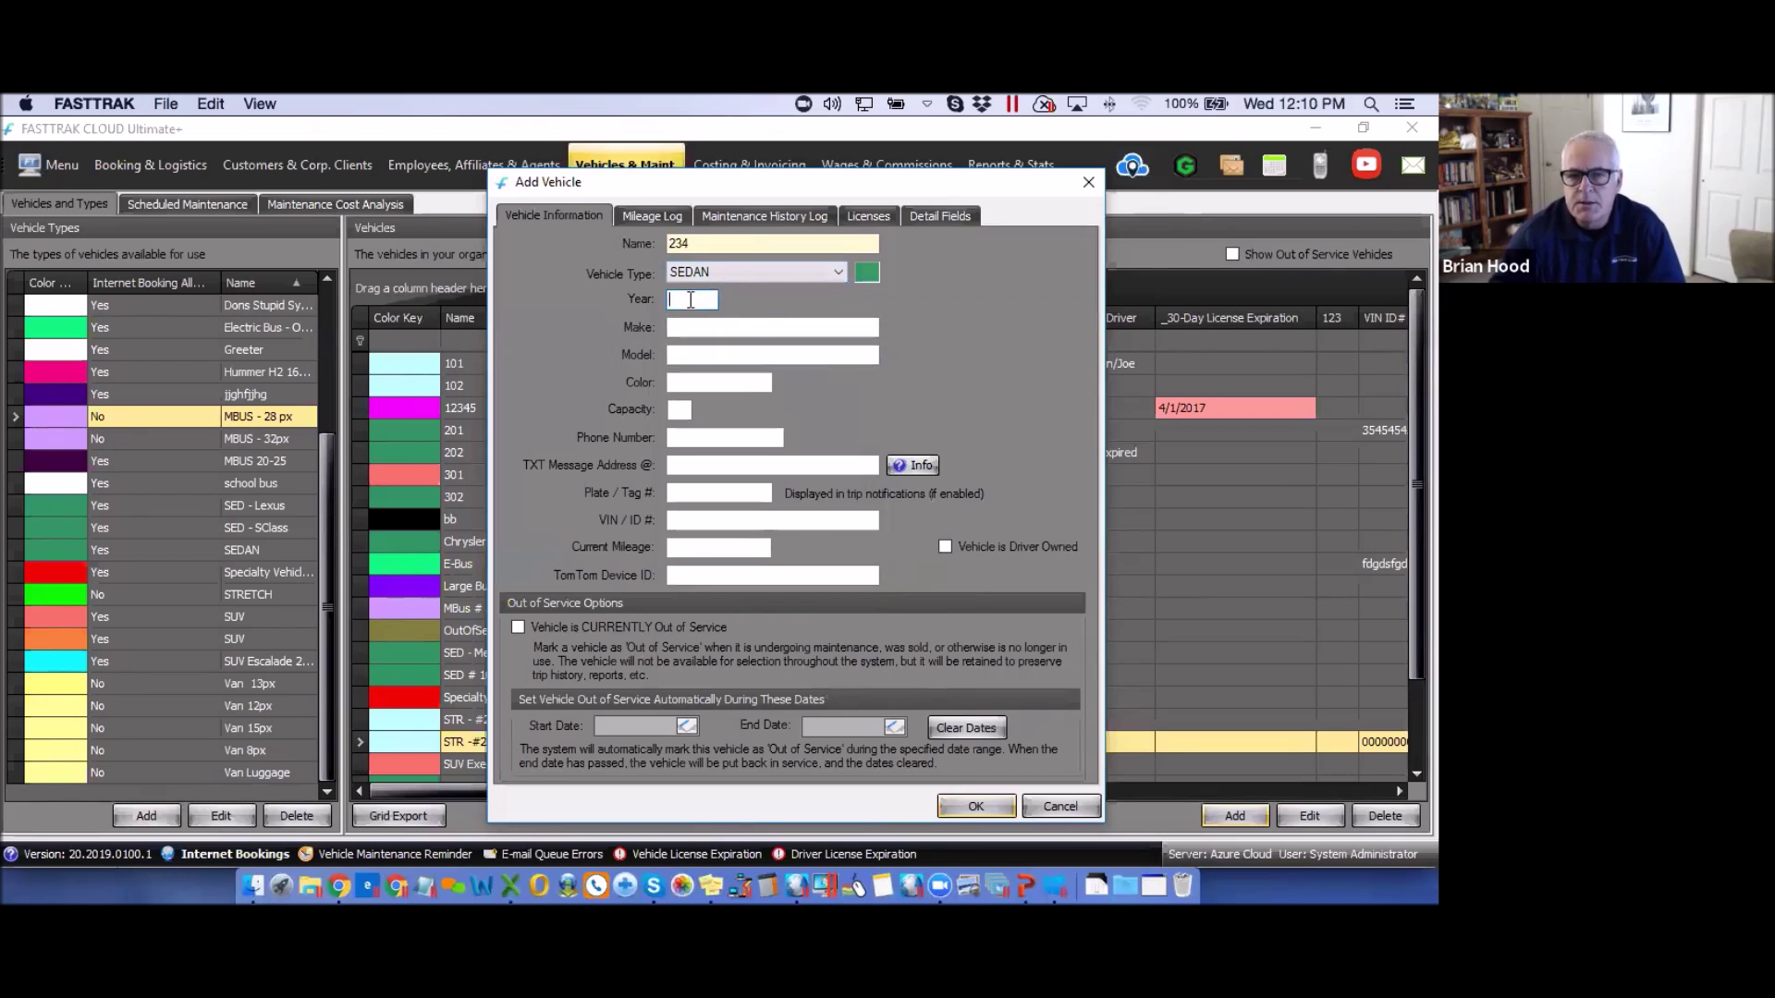
click(695, 381)
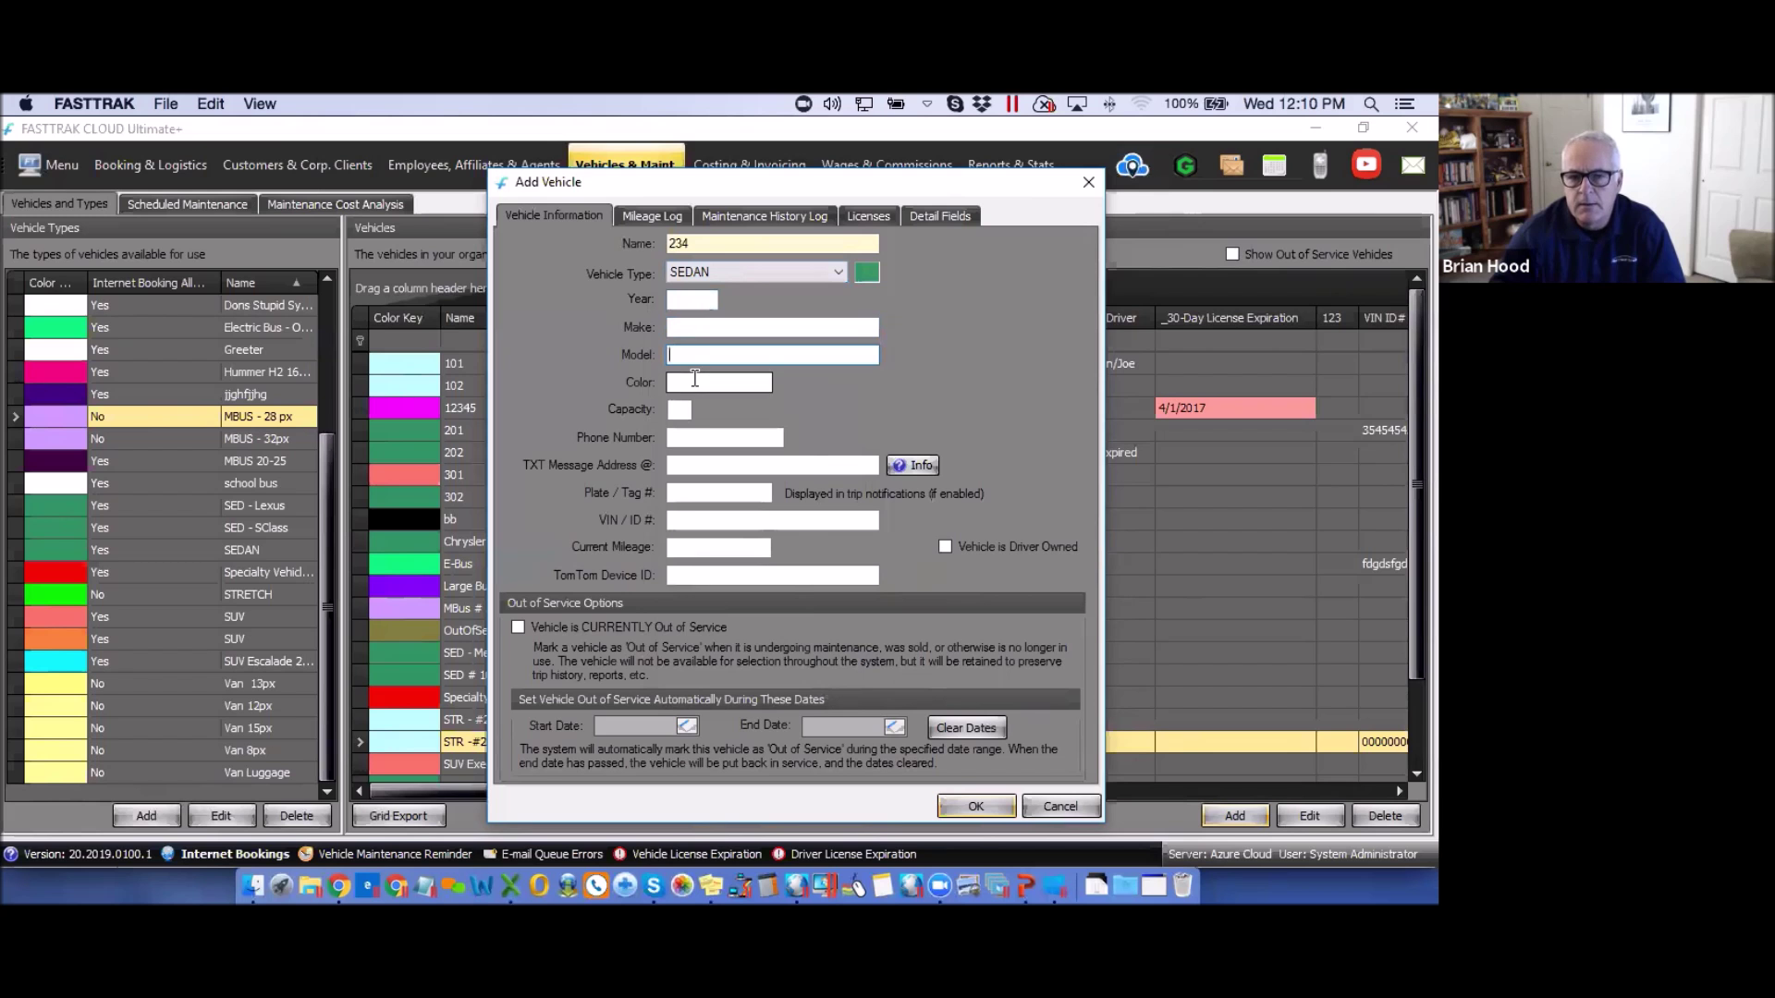
click(681, 409)
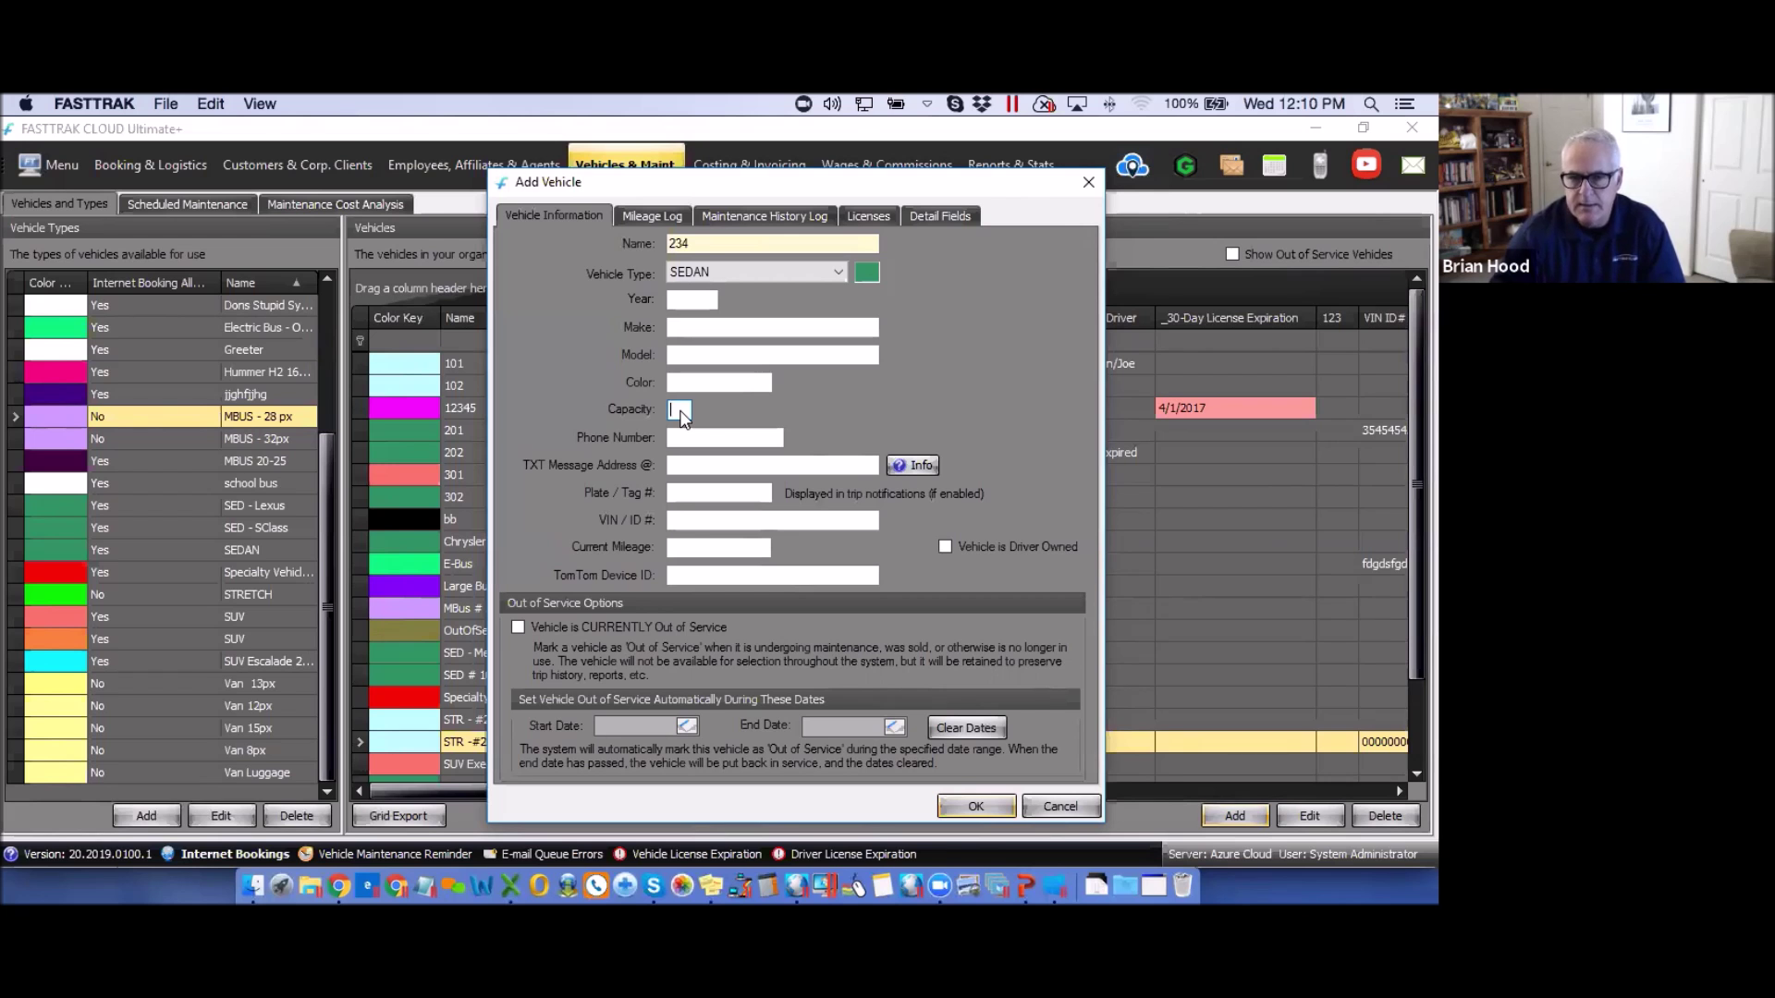
- Go through the new vehicle's phone number, plate/tag, VIN, current mileage and TomTom device ID fields, leaving them empty
click(693, 436)
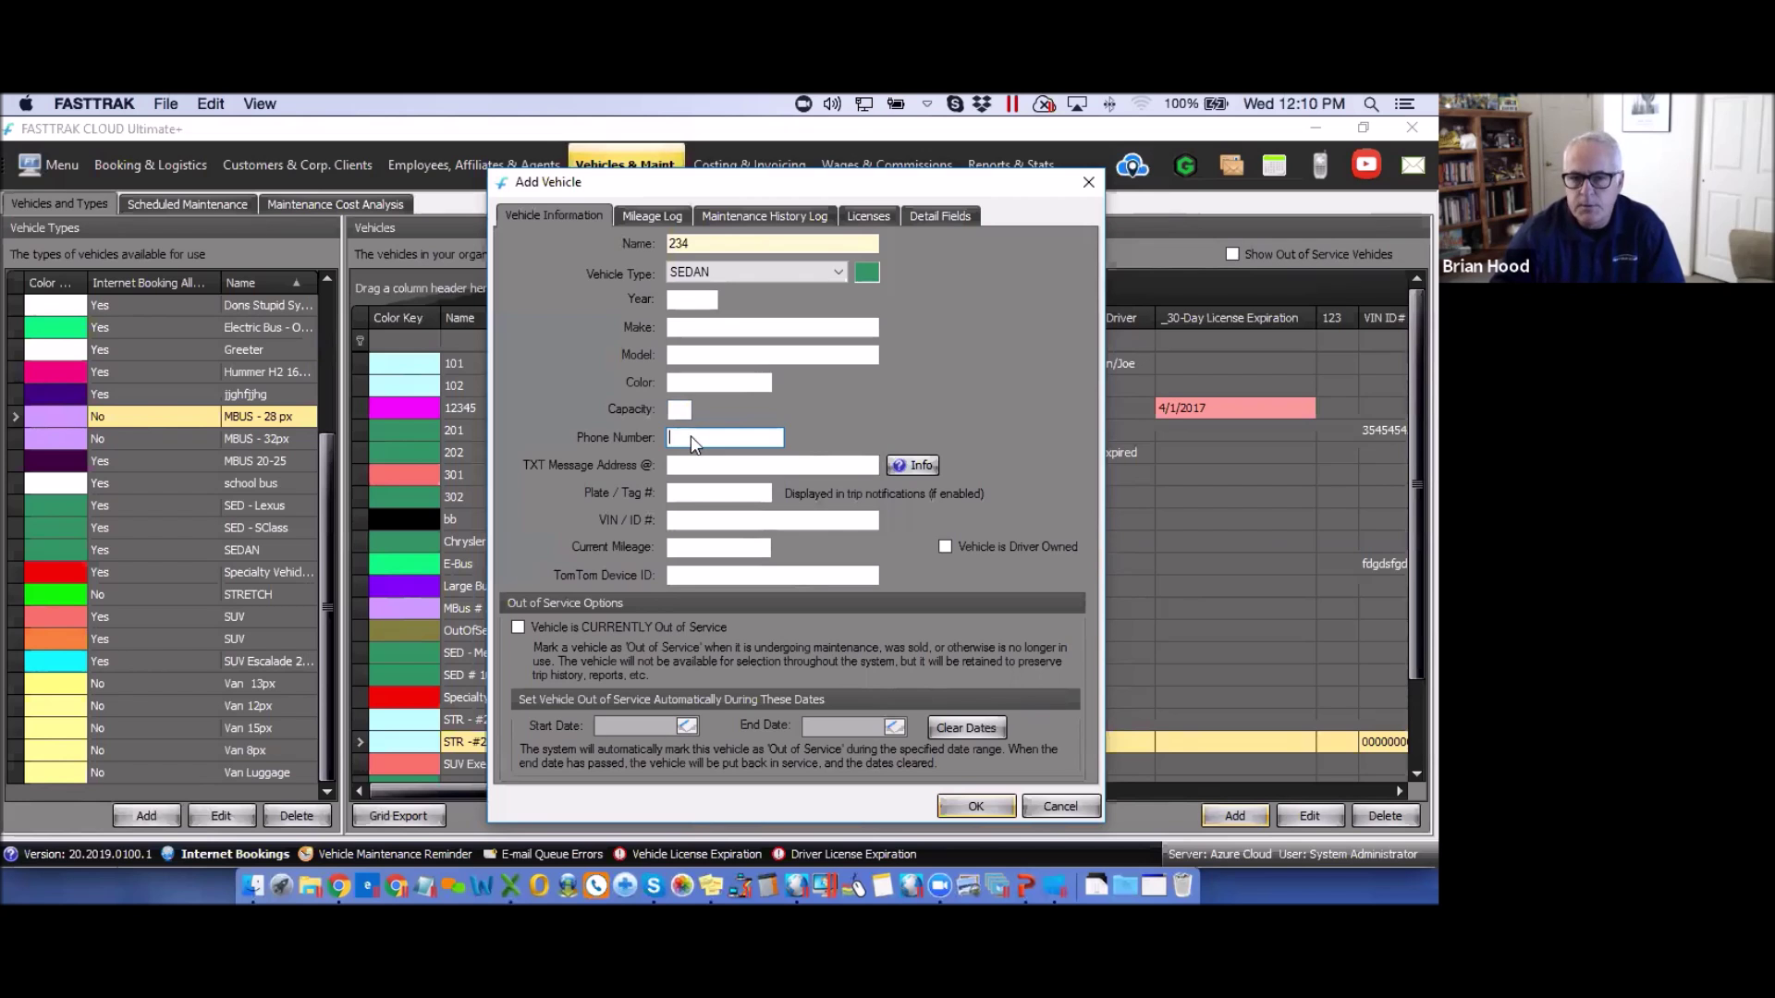
click(690, 491)
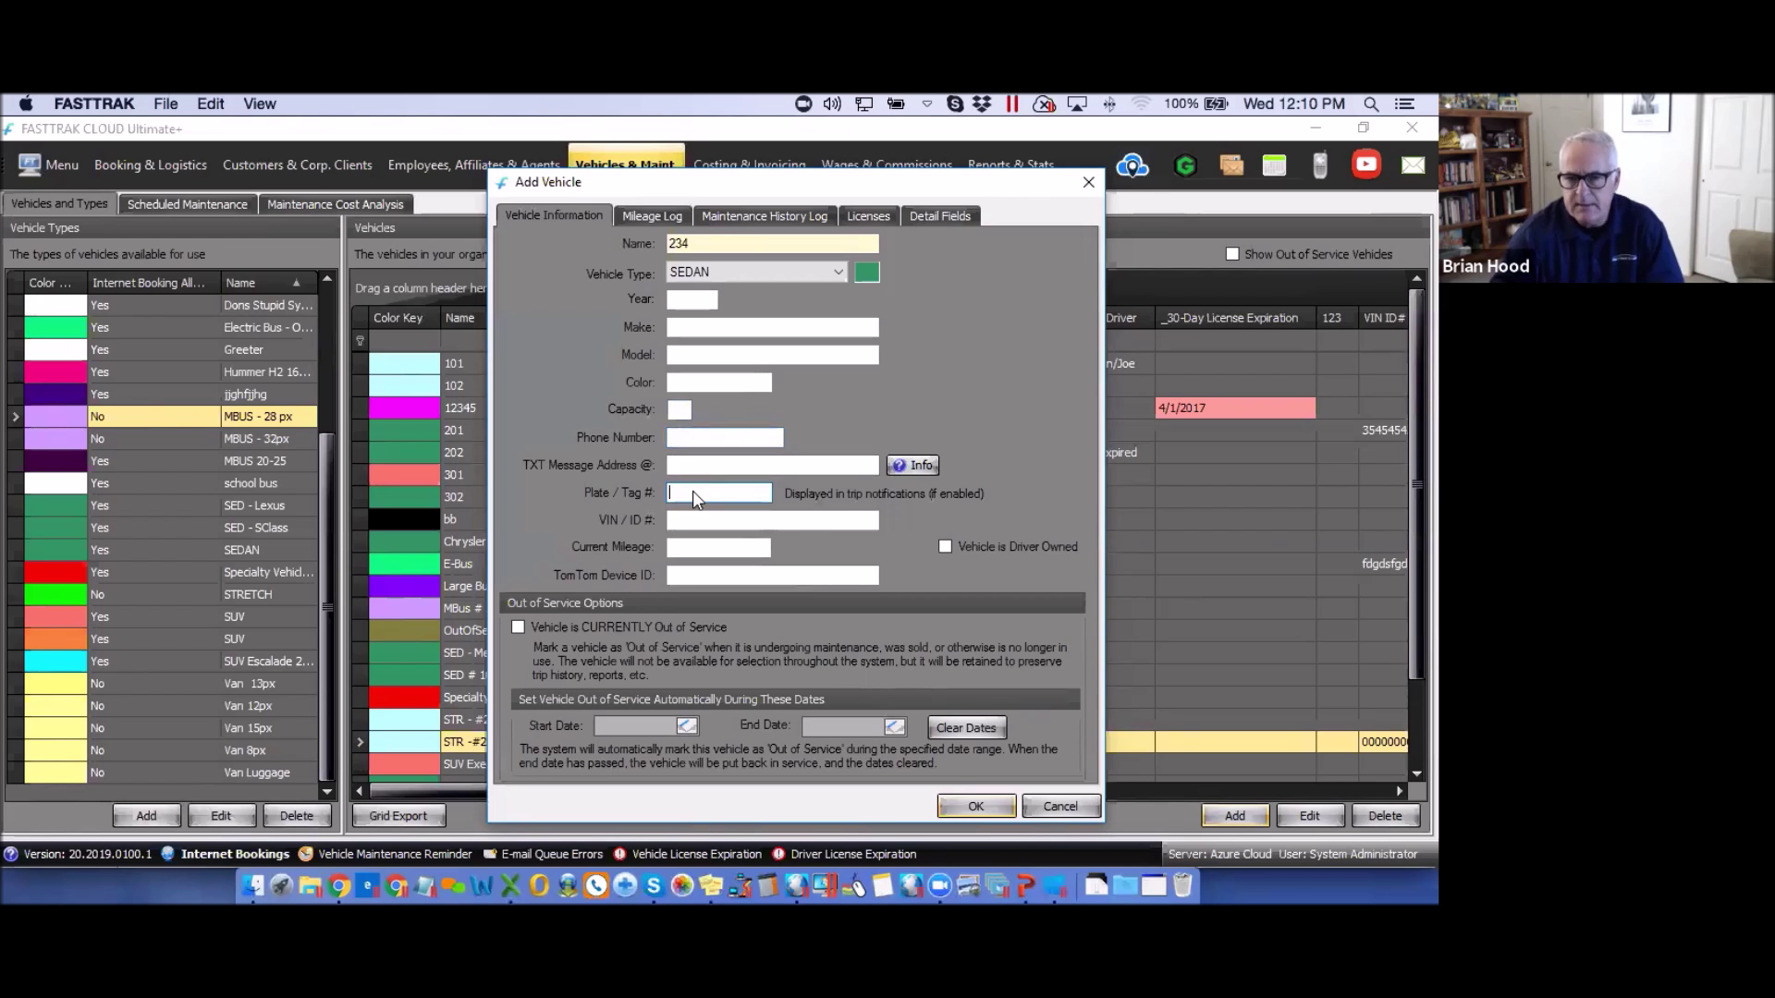
click(699, 523)
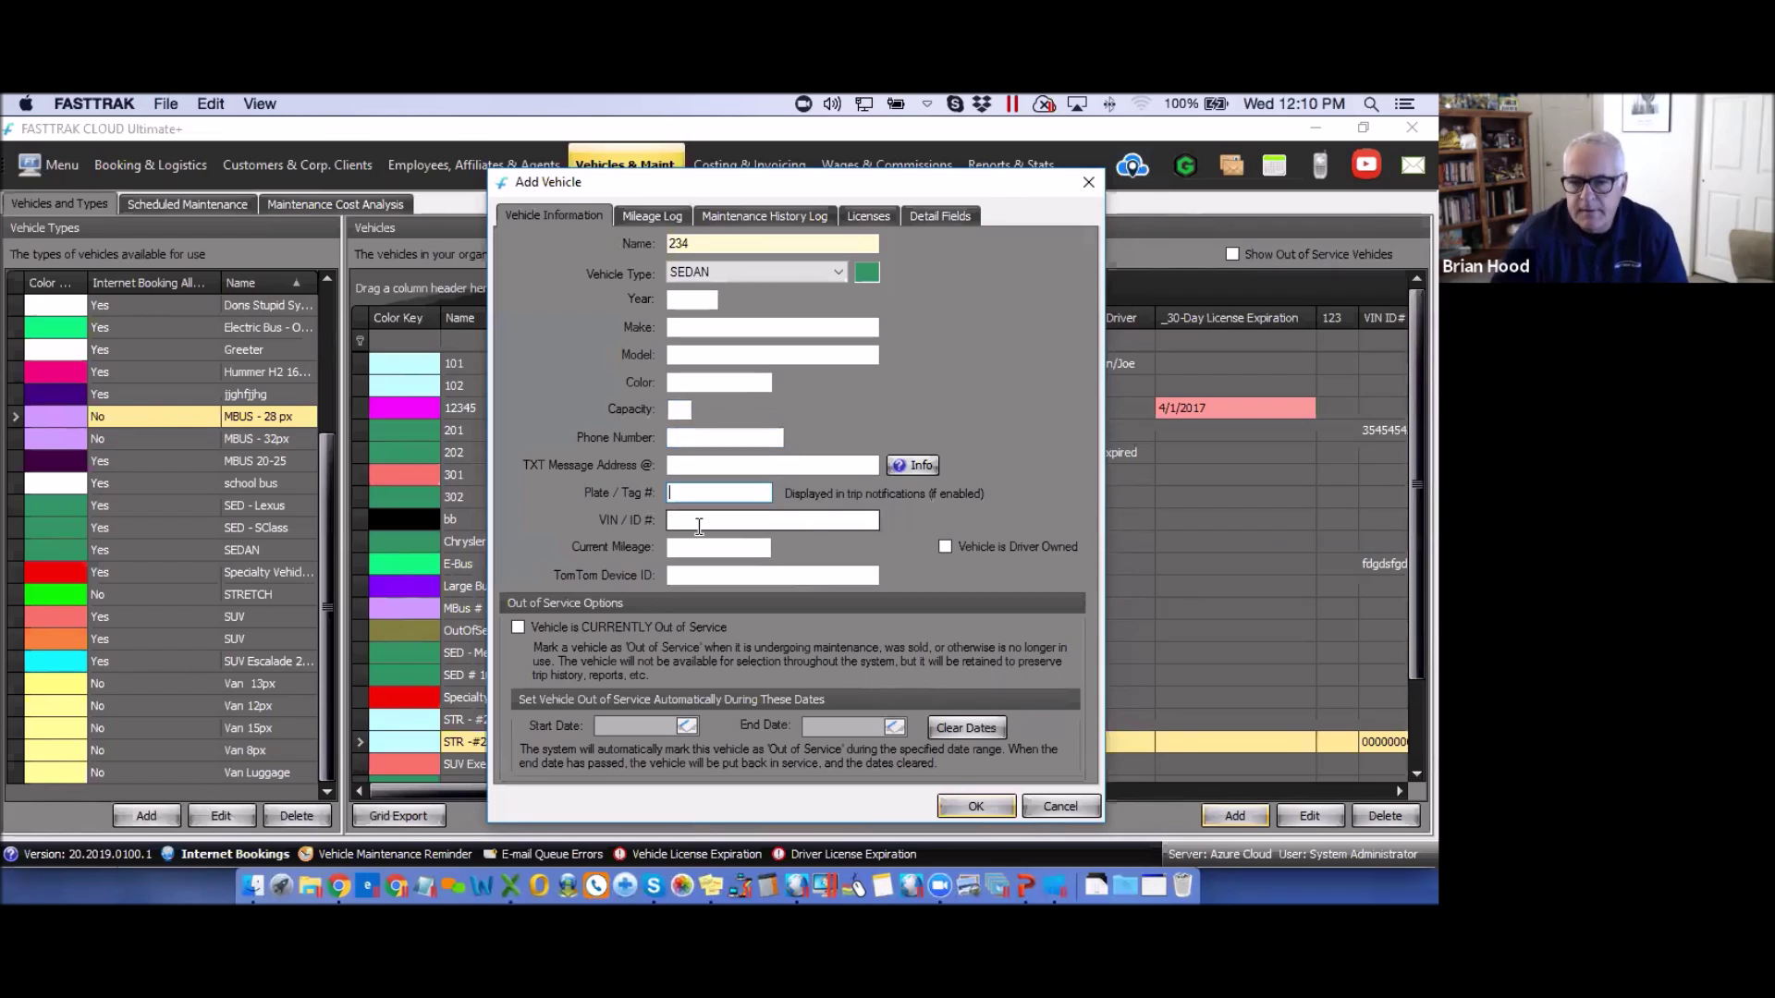
click(697, 547)
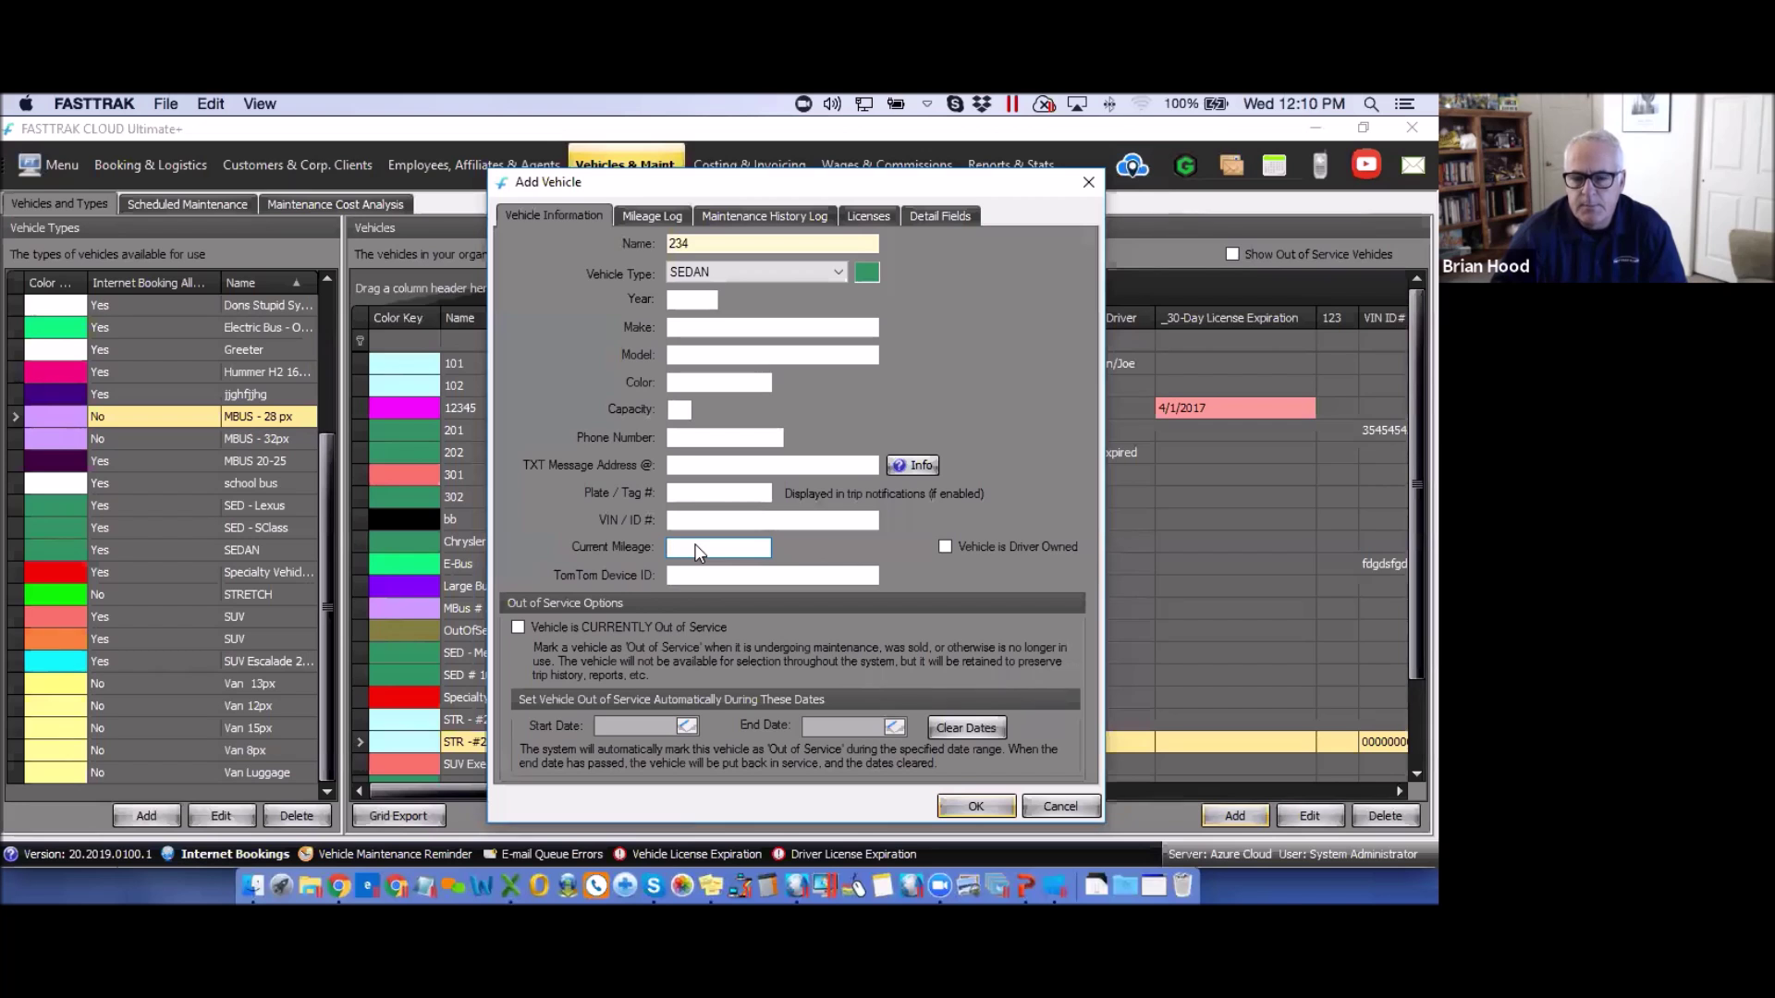
click(690, 575)
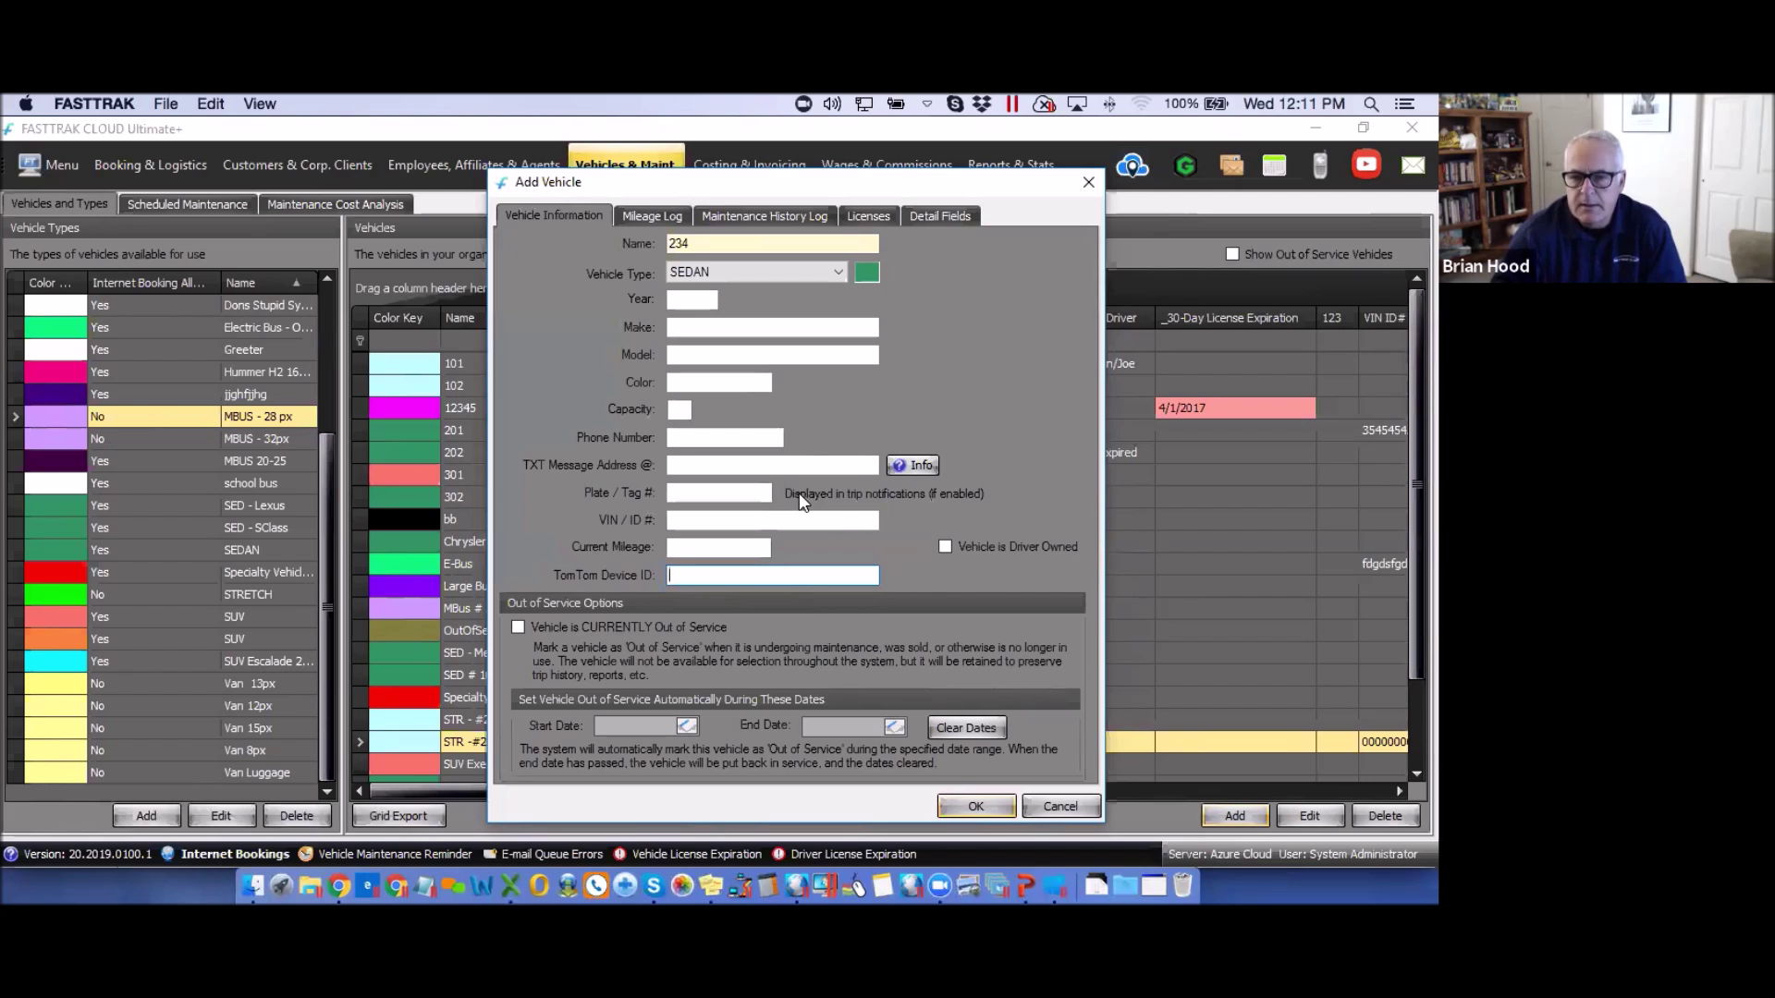
click(712, 494)
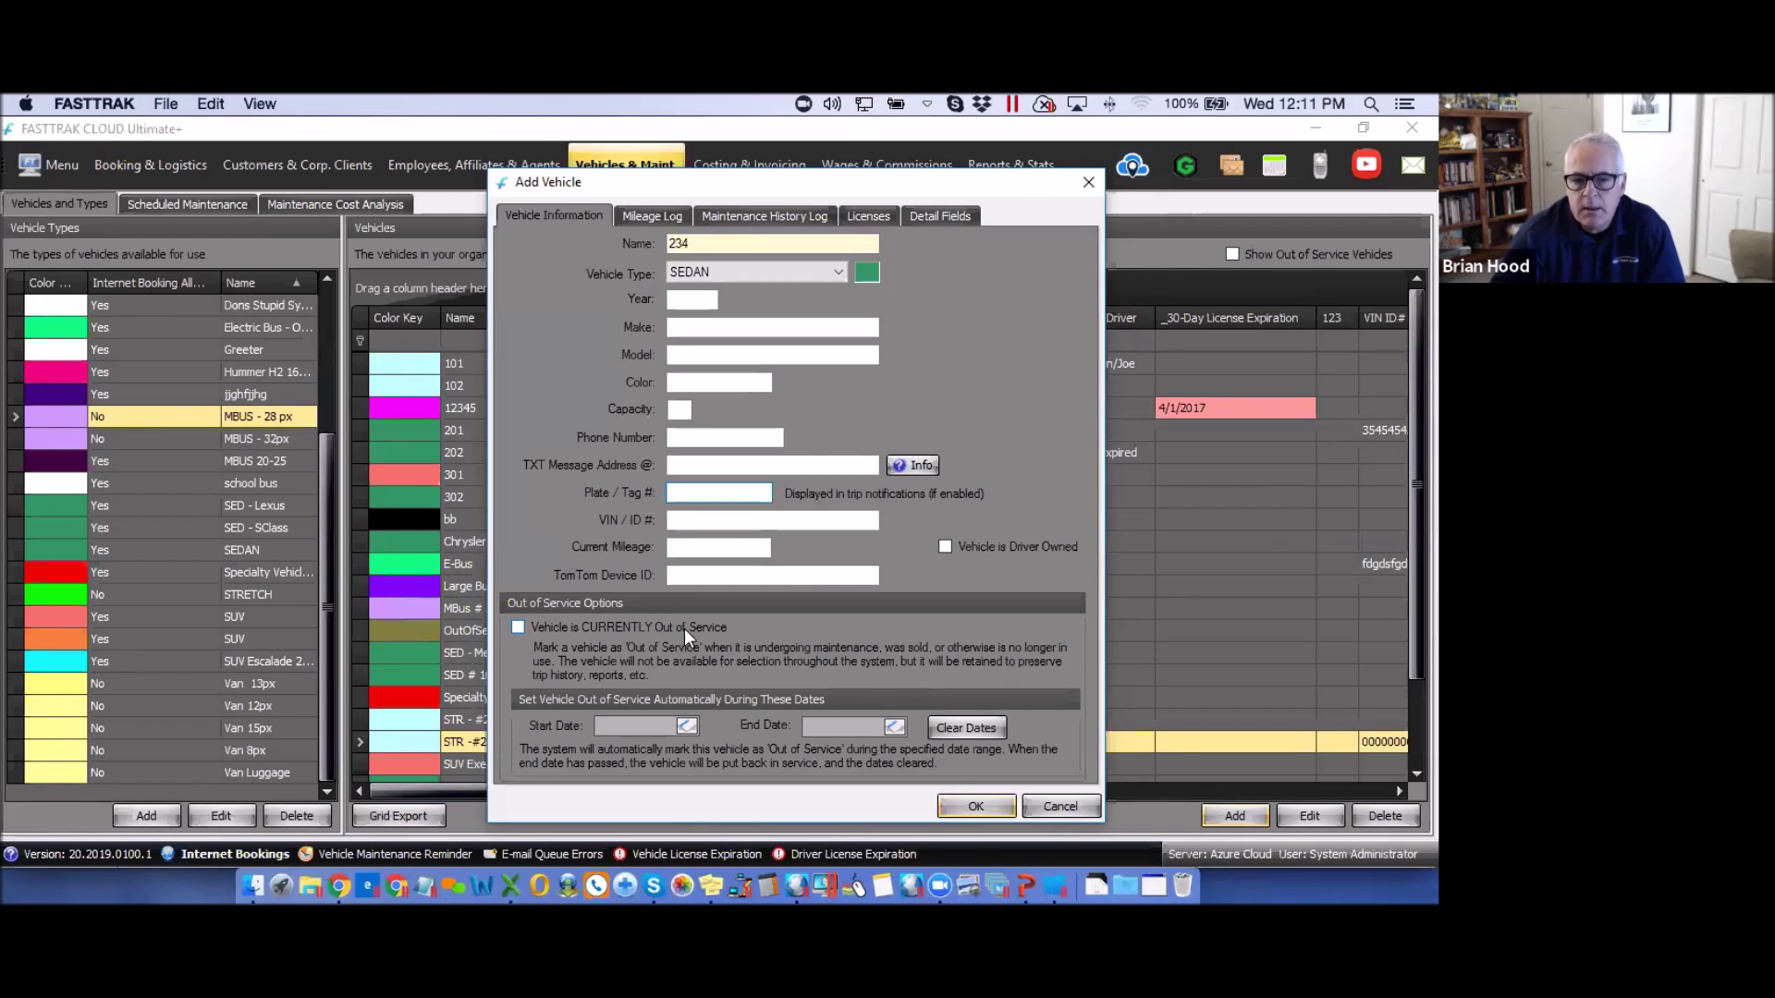
- Try the currently out-of-service option and the out-of-service start date calendar without setting either, and save vehicle 234
click(519, 628)
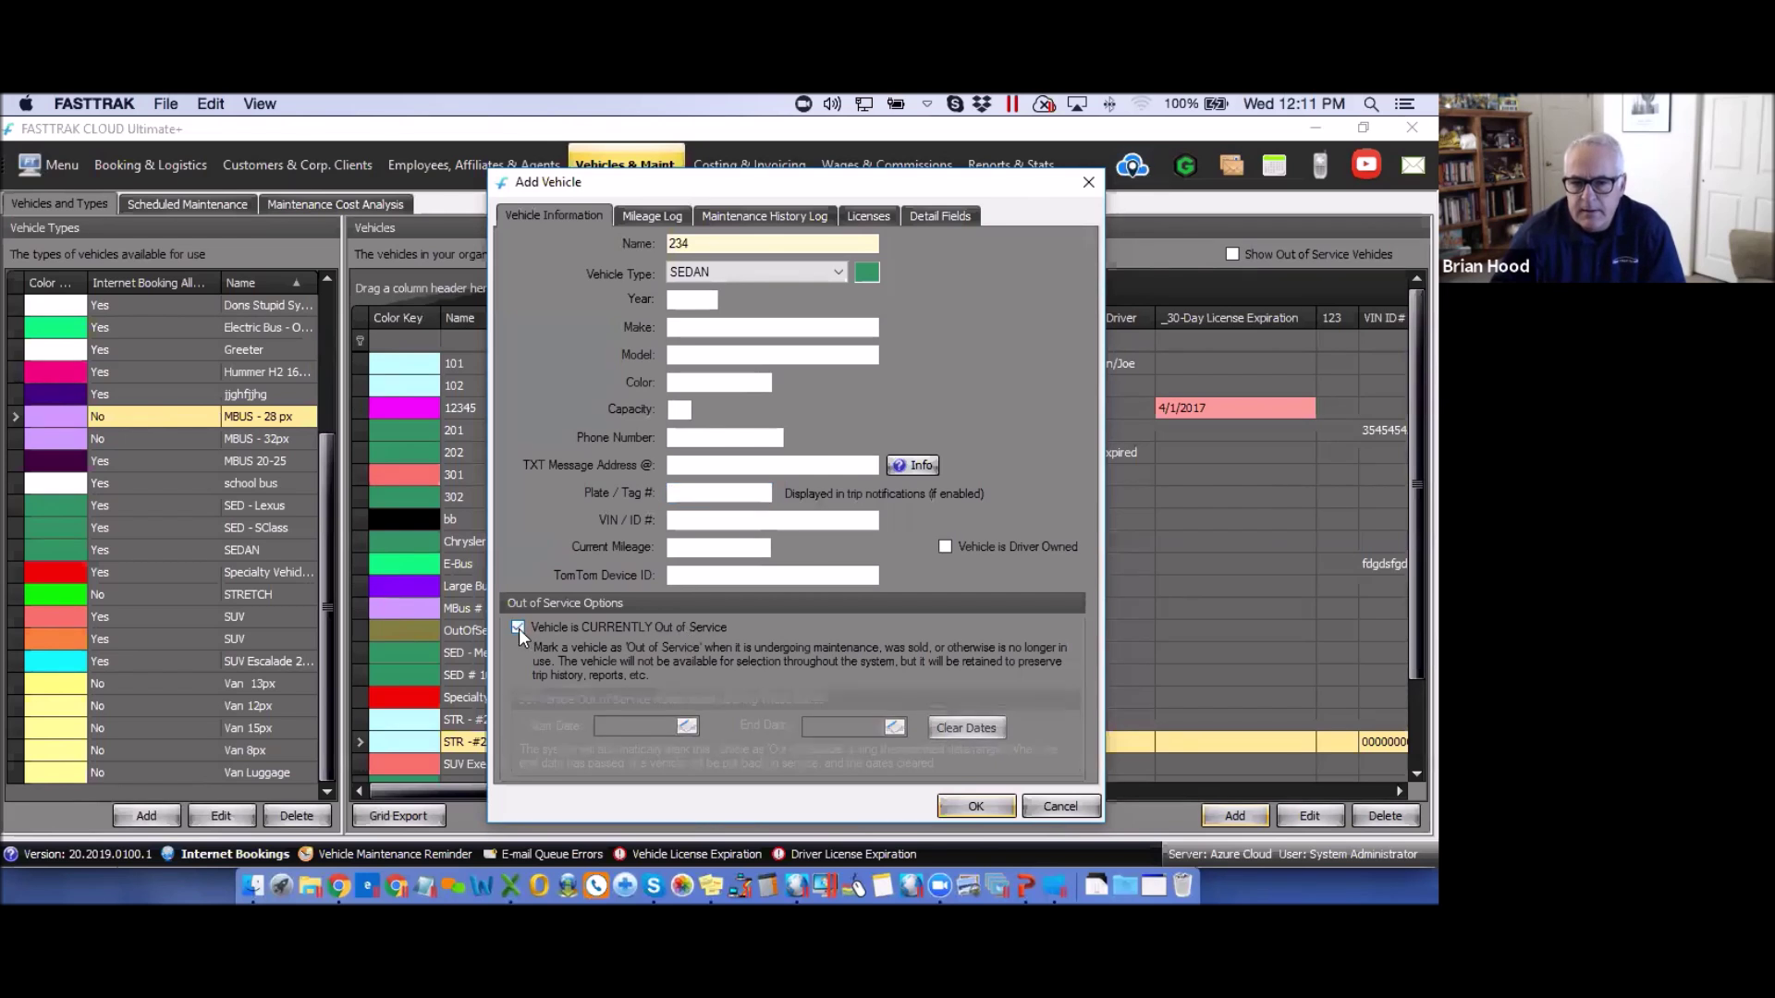
click(518, 628)
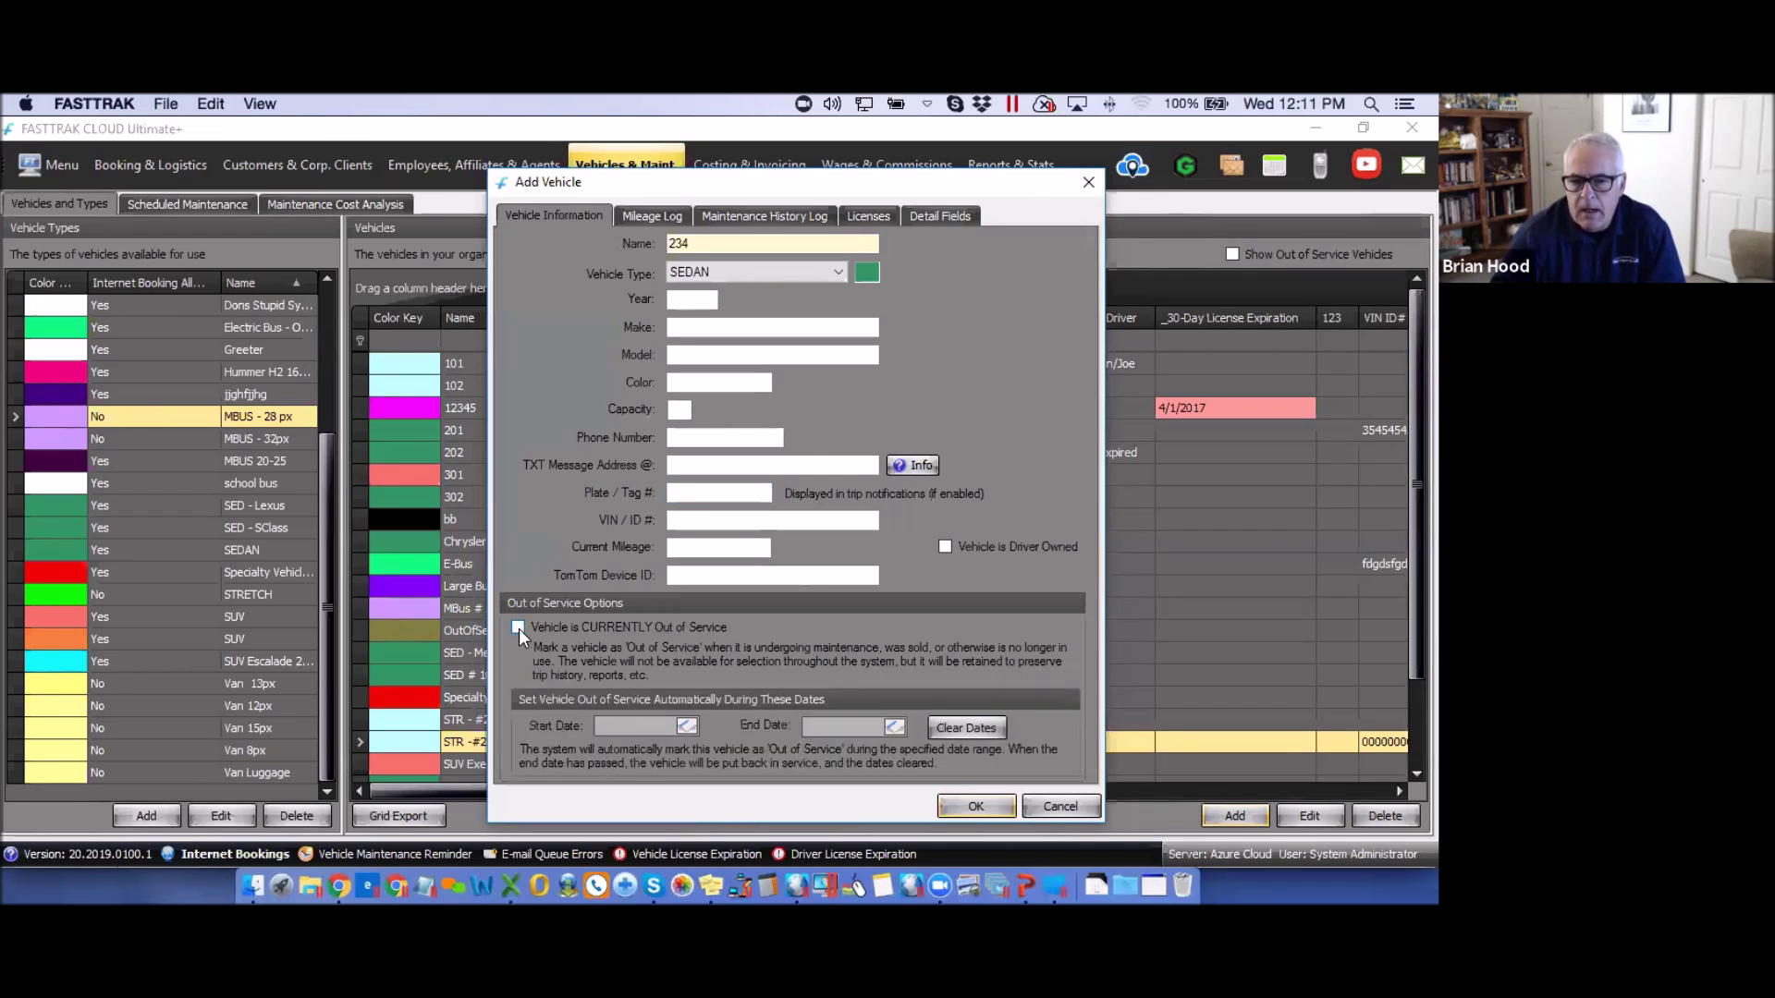
click(686, 727)
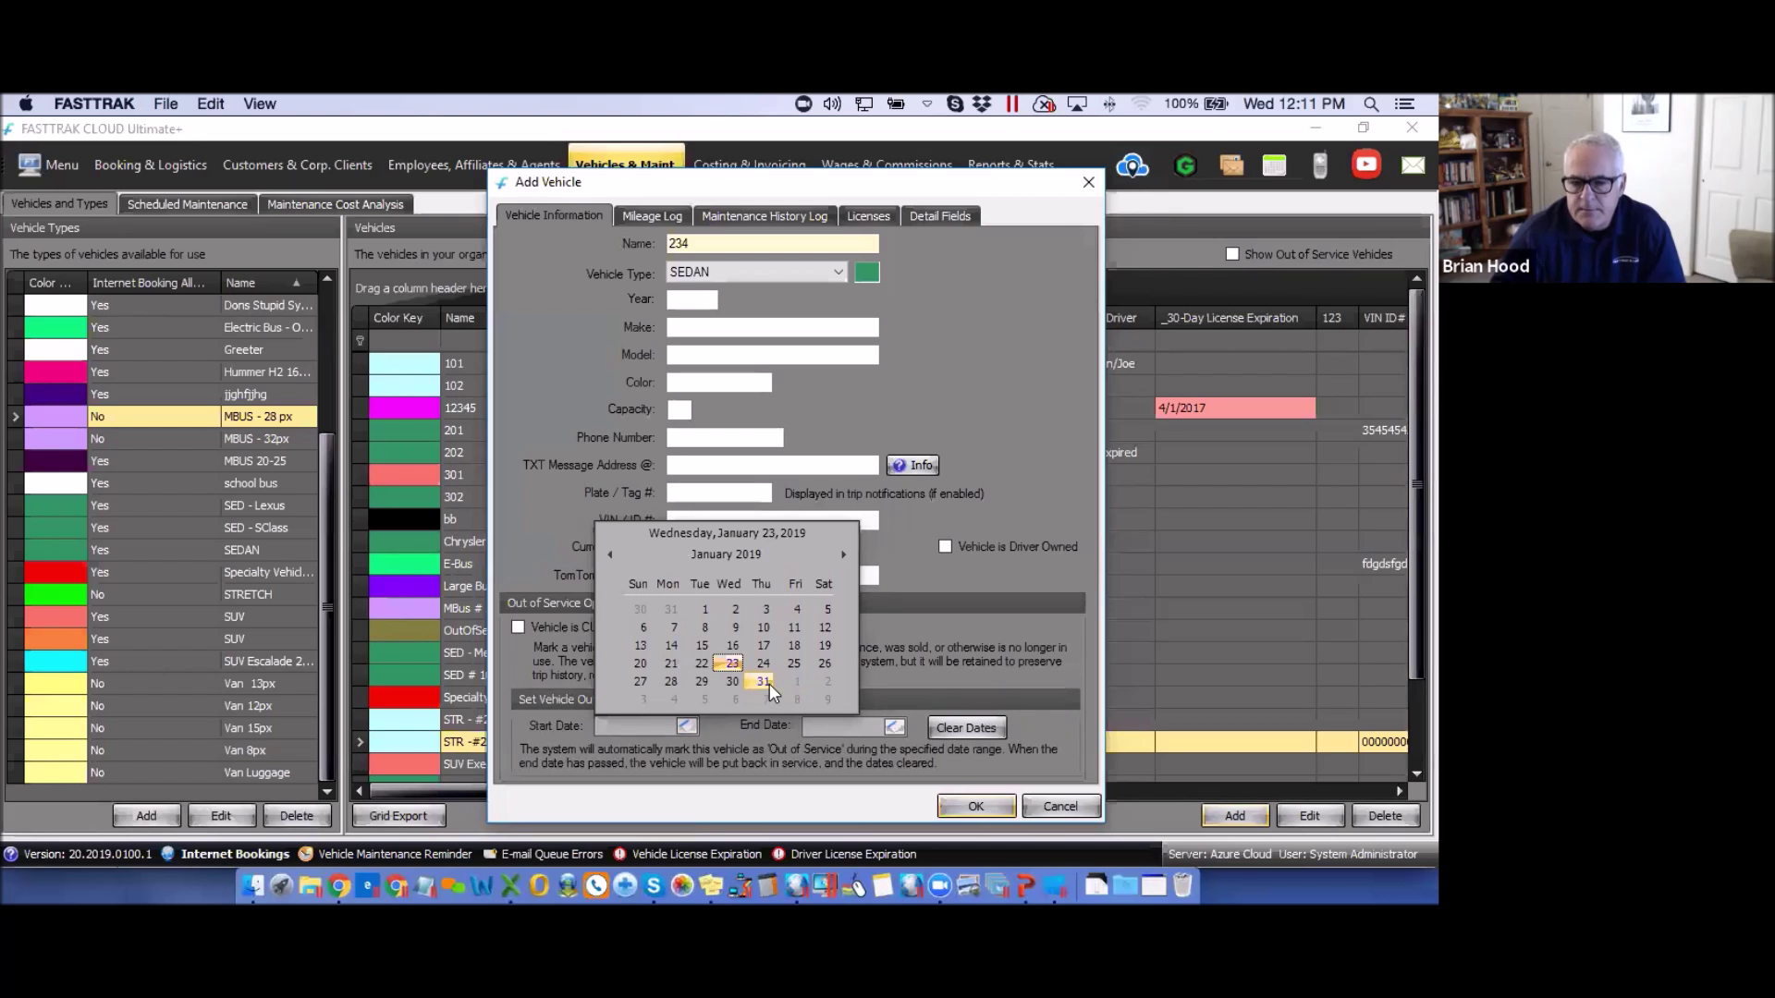
click(1018, 629)
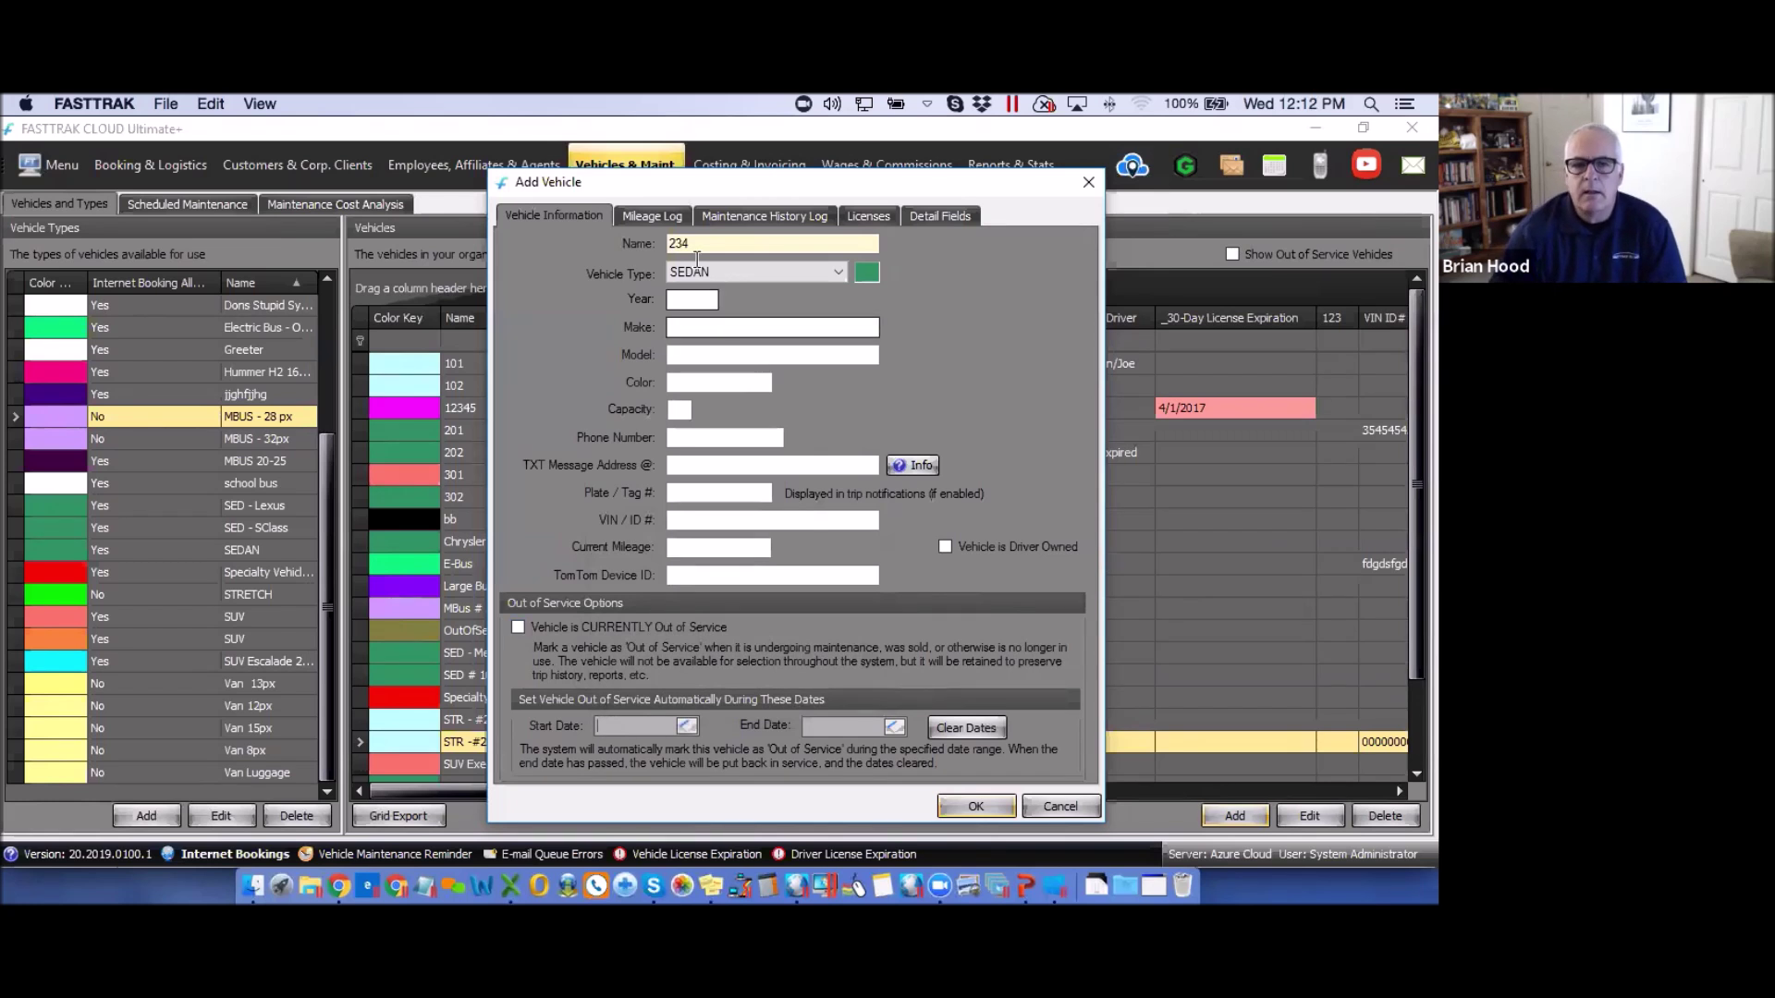
click(976, 806)
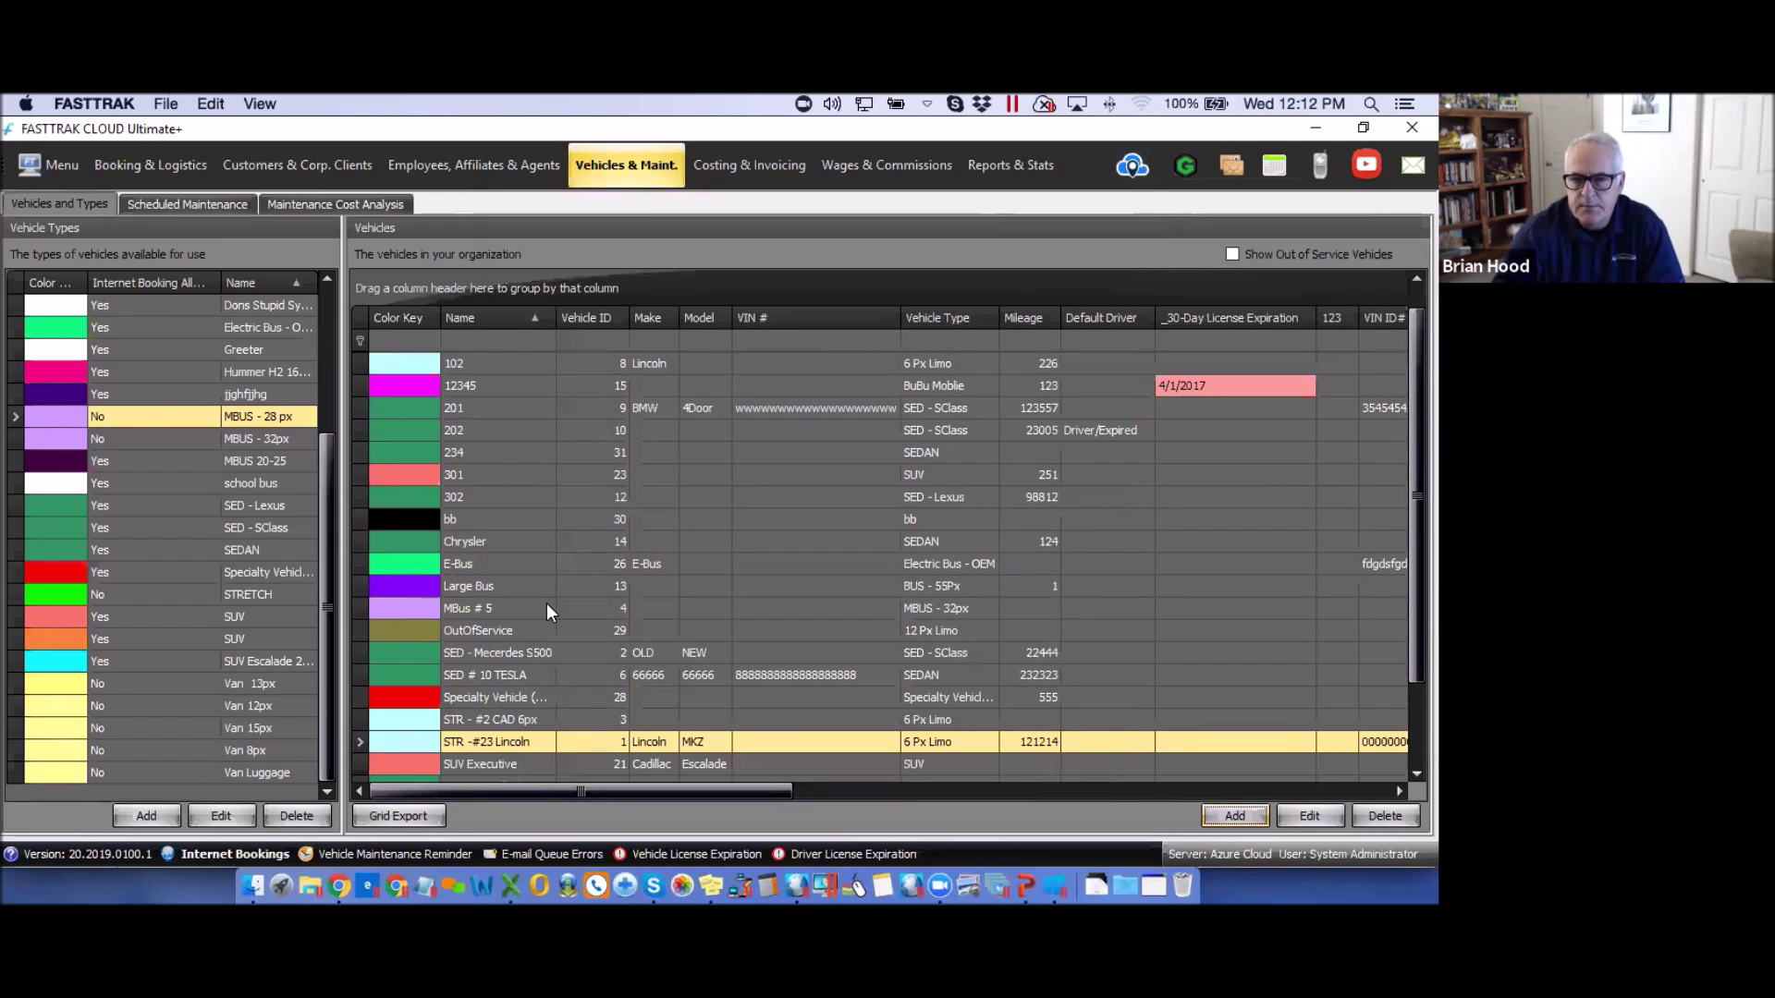
- Open vehicle 102 and review its mileage log, maintenance history and licenses, closing it without saving
click(763, 370)
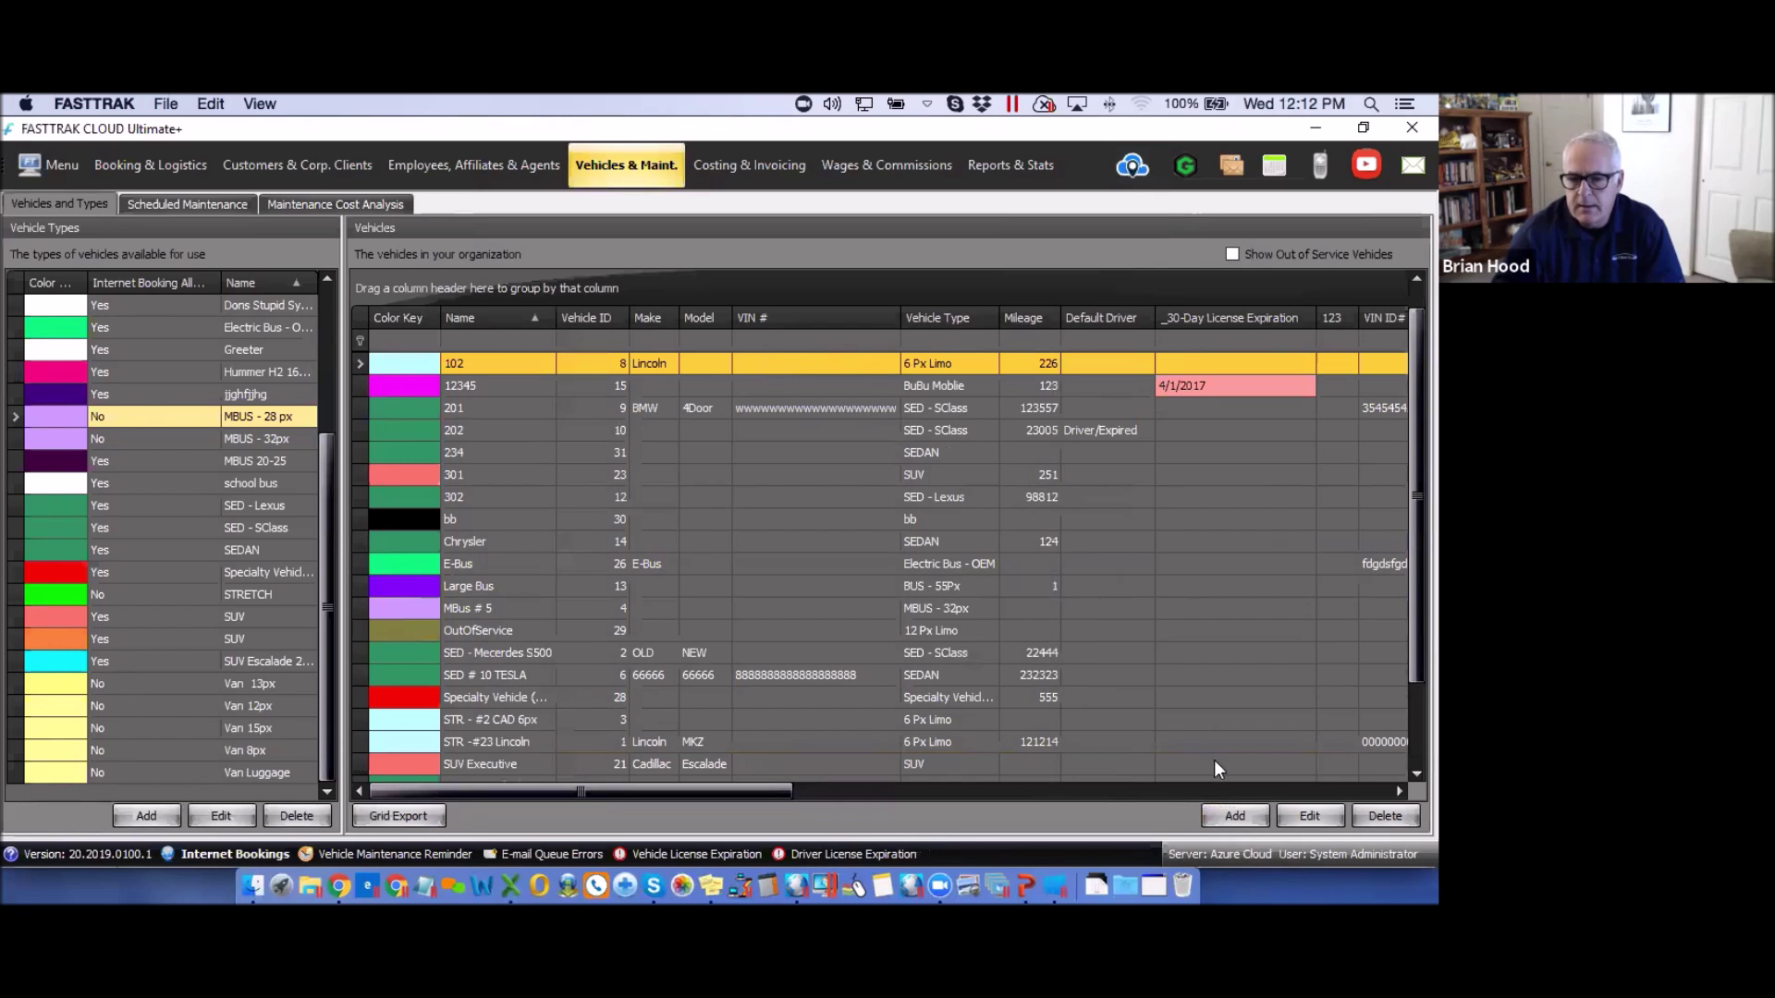
click(1317, 819)
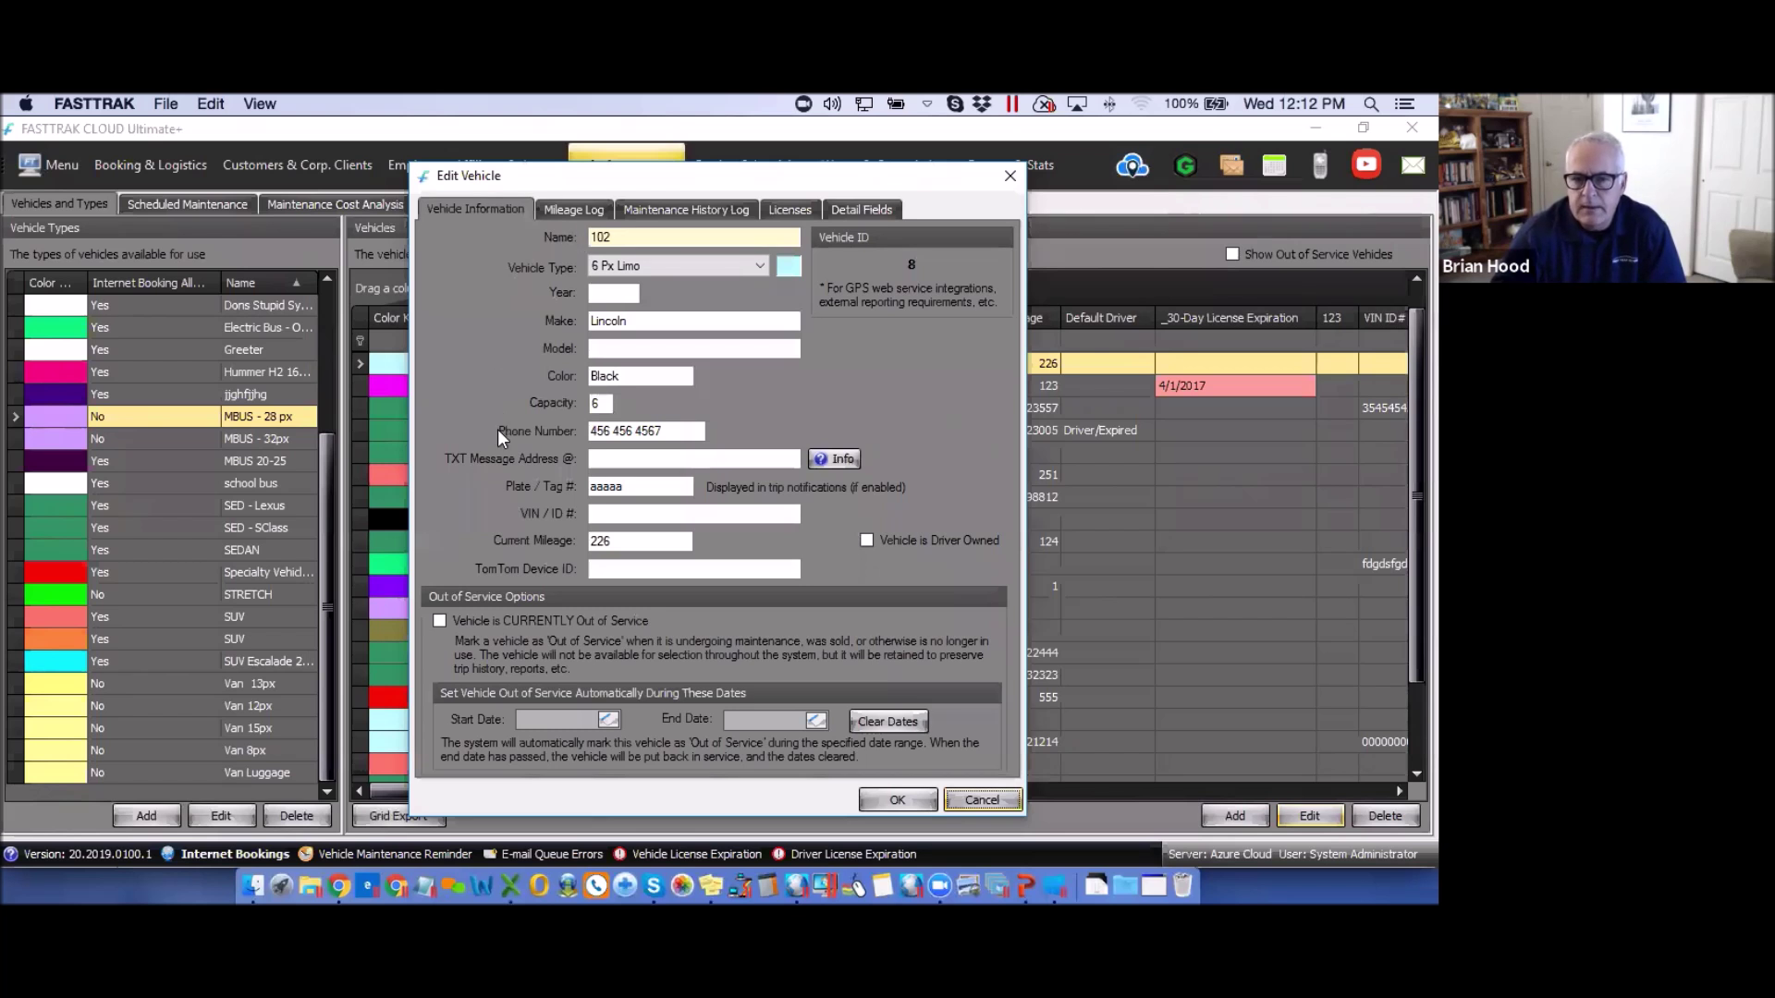
click(568, 209)
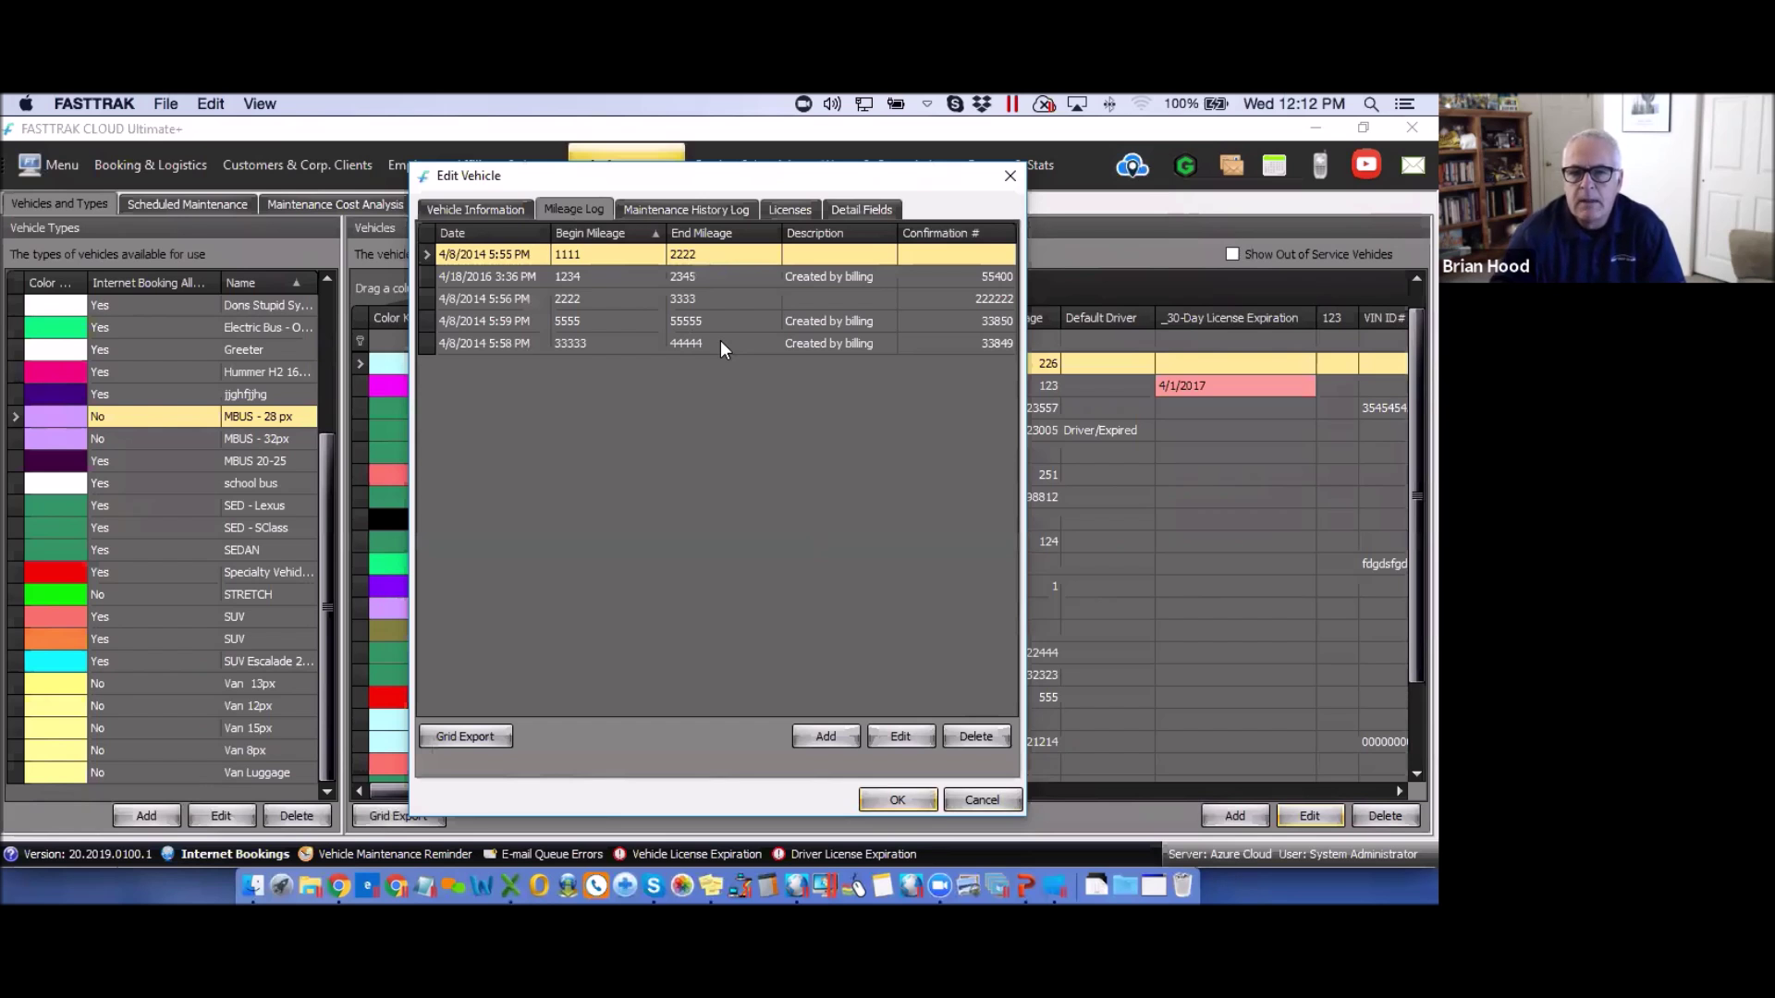
click(695, 208)
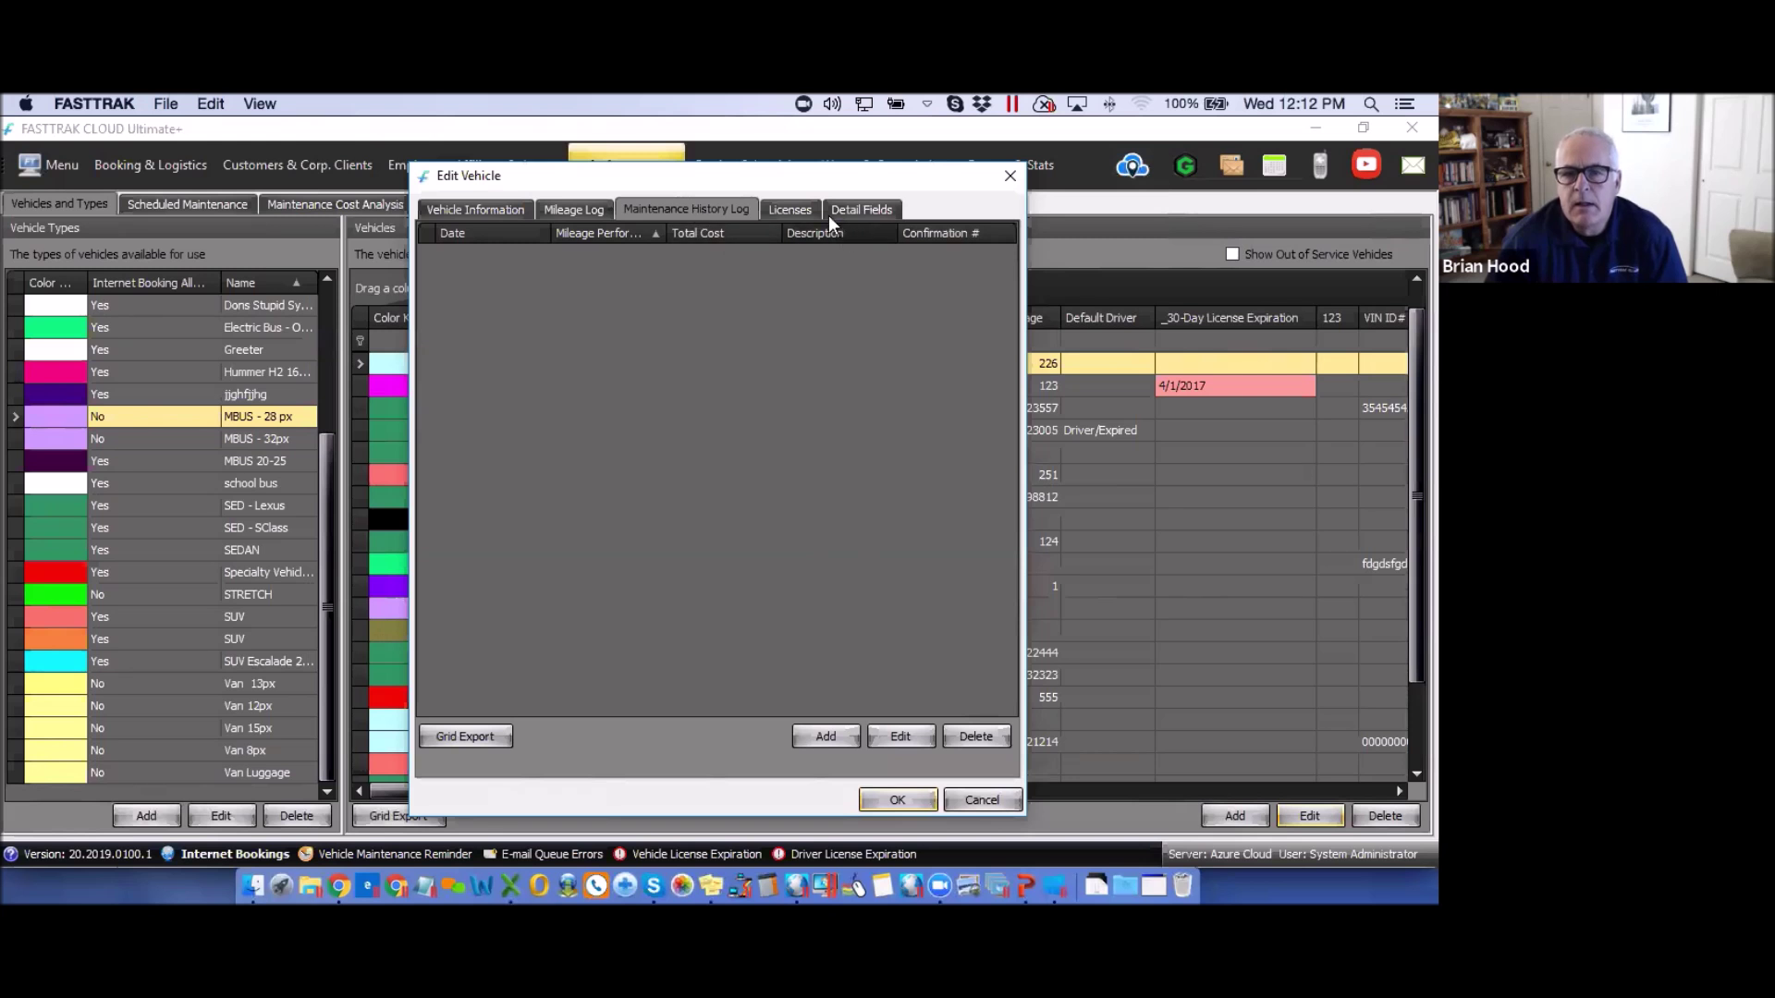
click(791, 209)
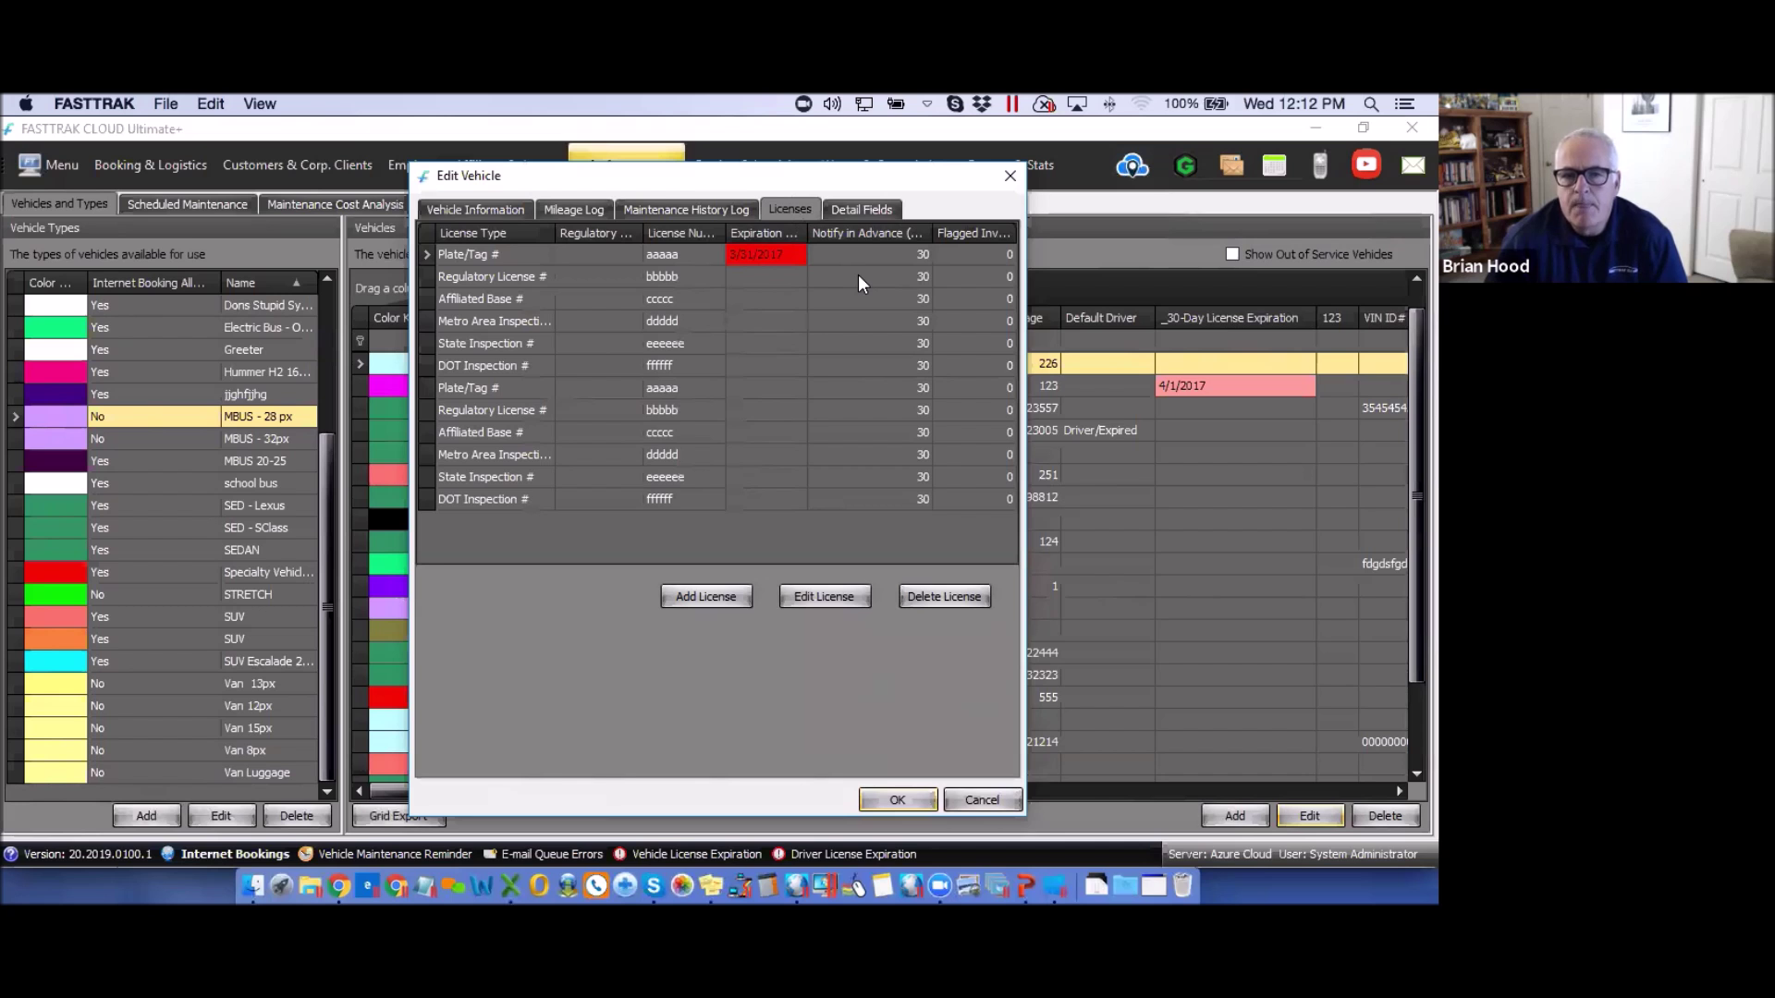
drag(915, 185, 616, 192)
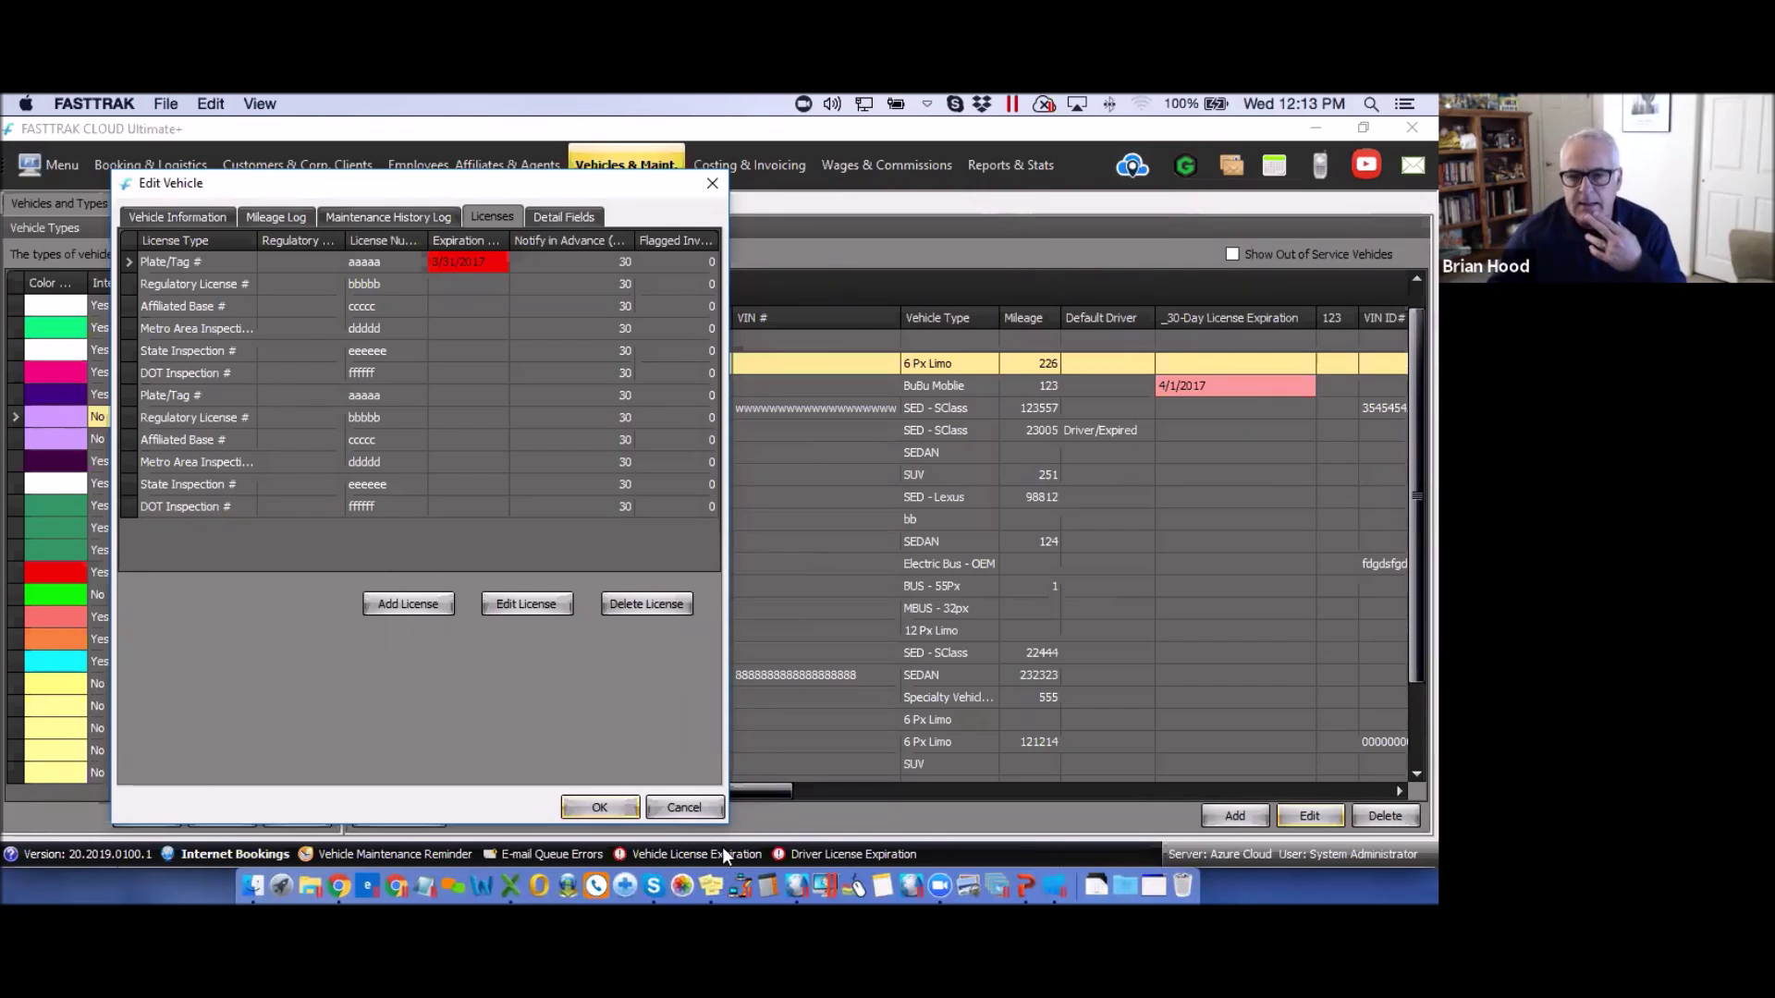
click(698, 812)
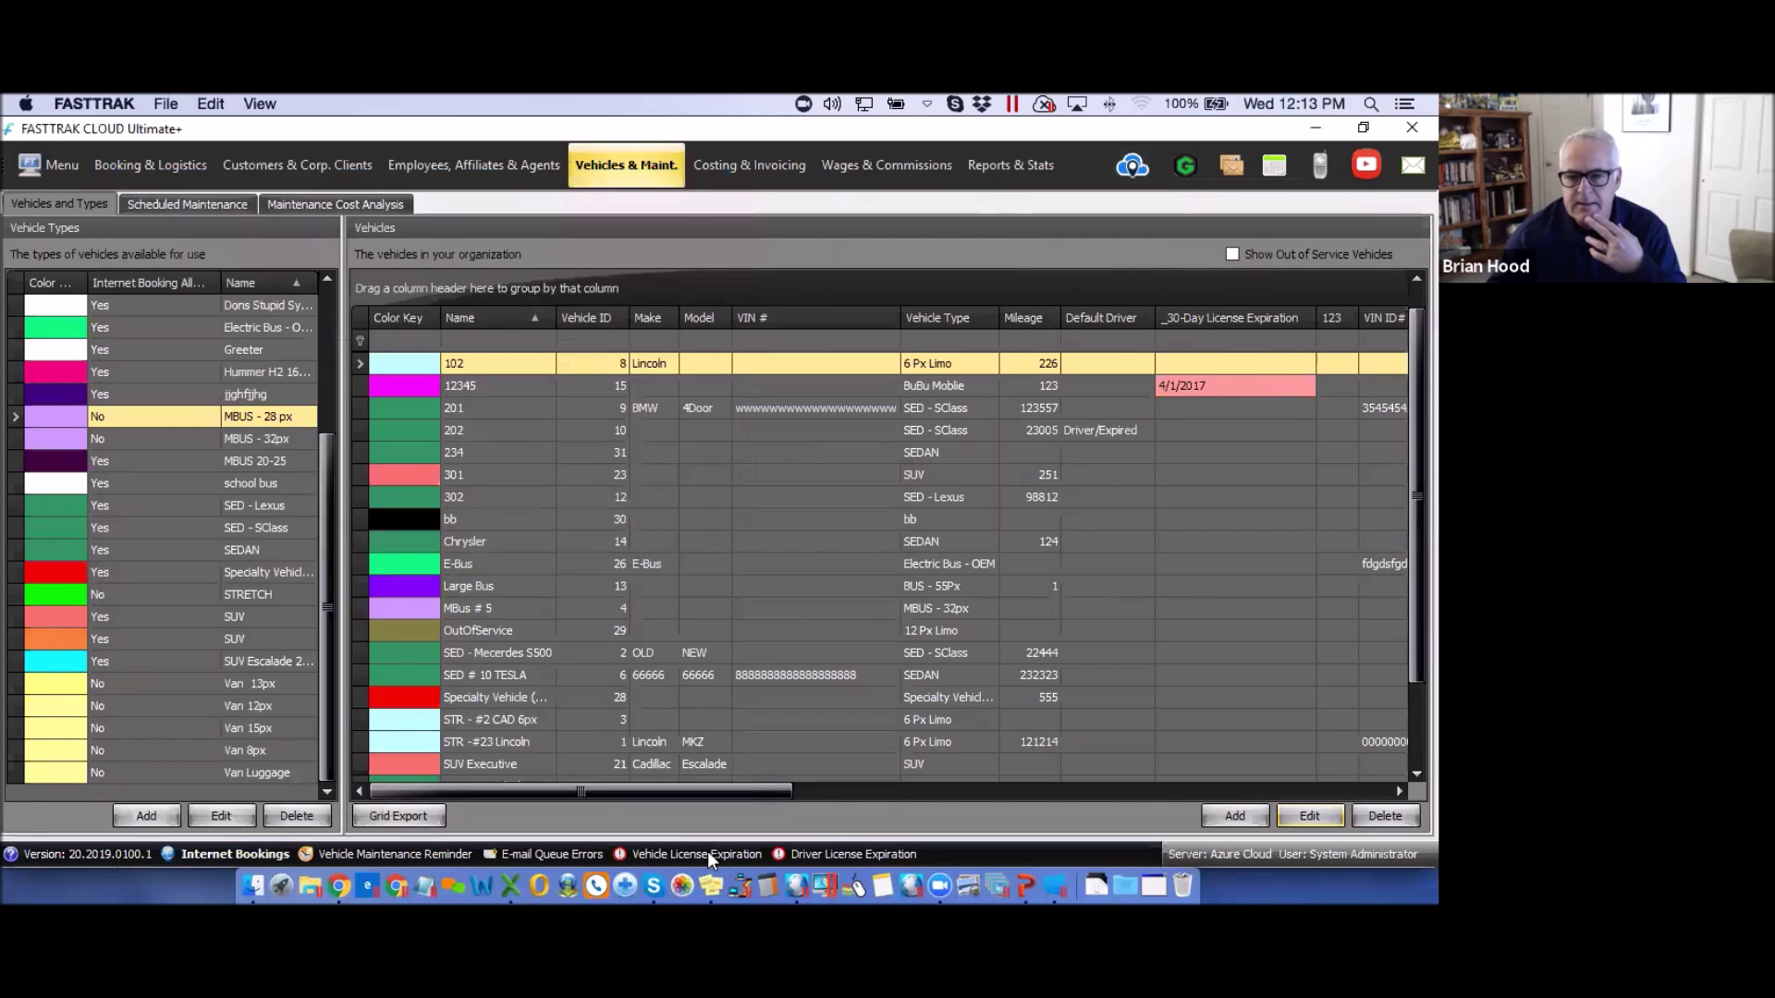
- Open vehicle 12345, flagged in the 30-day license expiration column, and examine its licenses
mouse_move(707, 850)
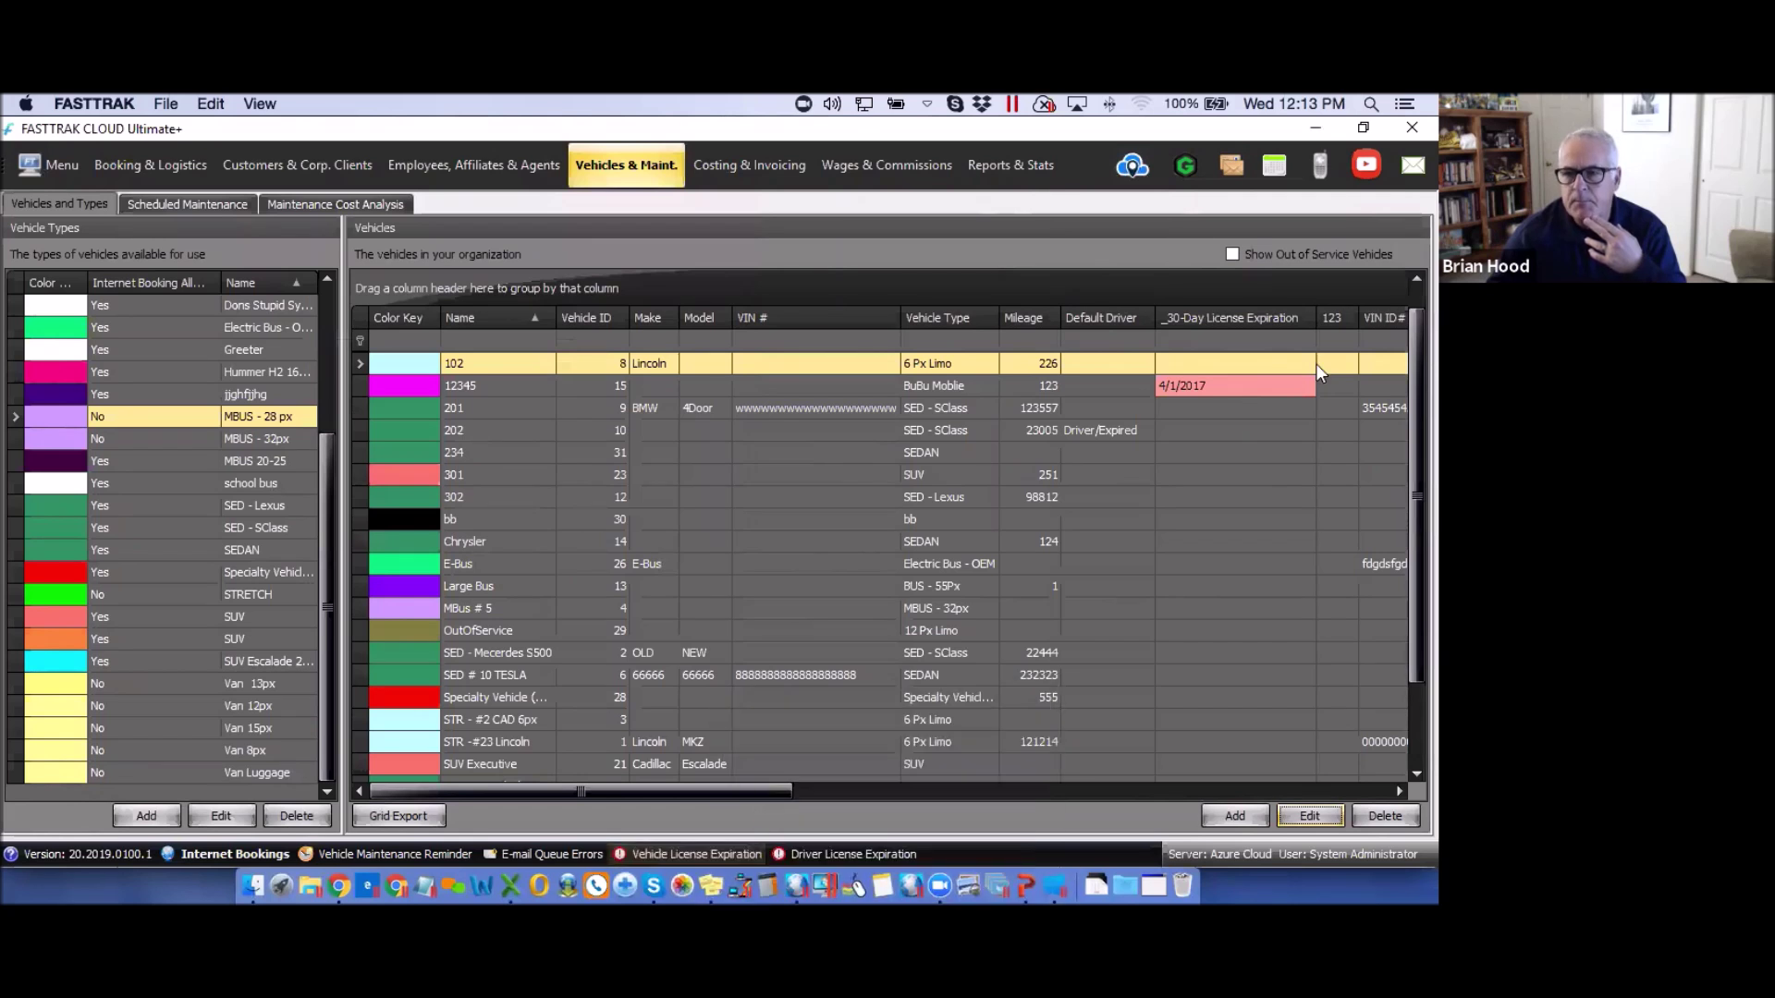
click(1196, 393)
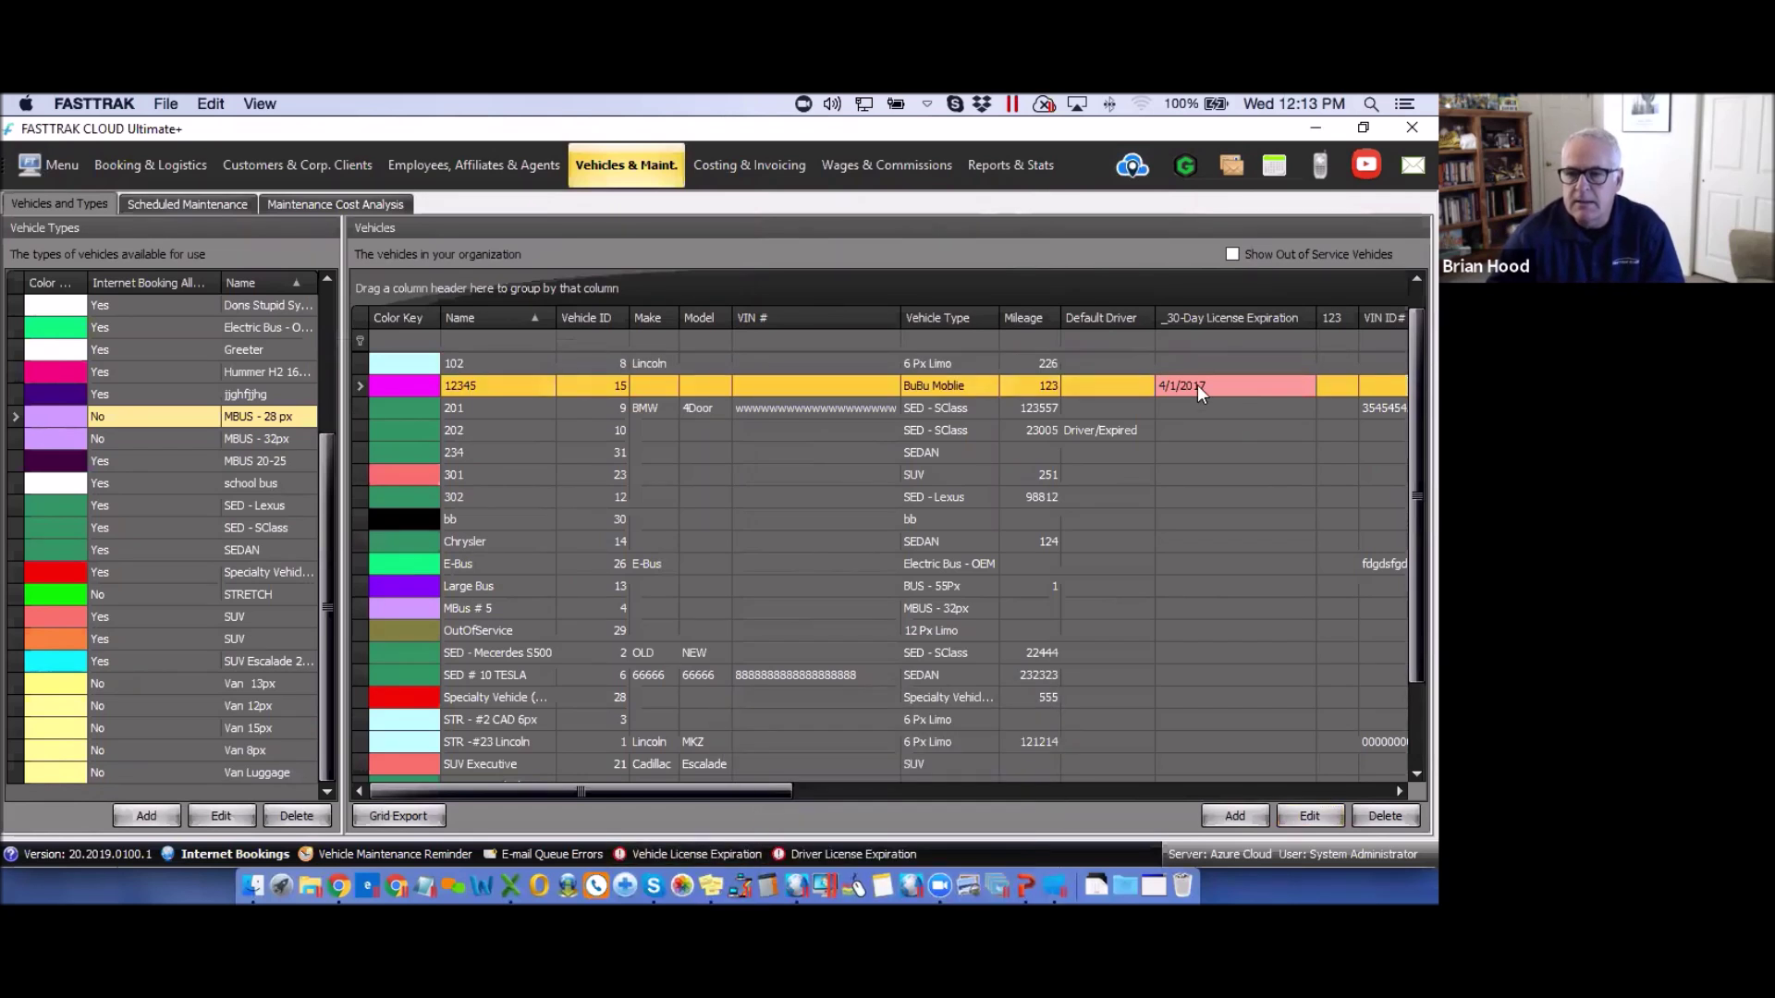
double_click(1196, 385)
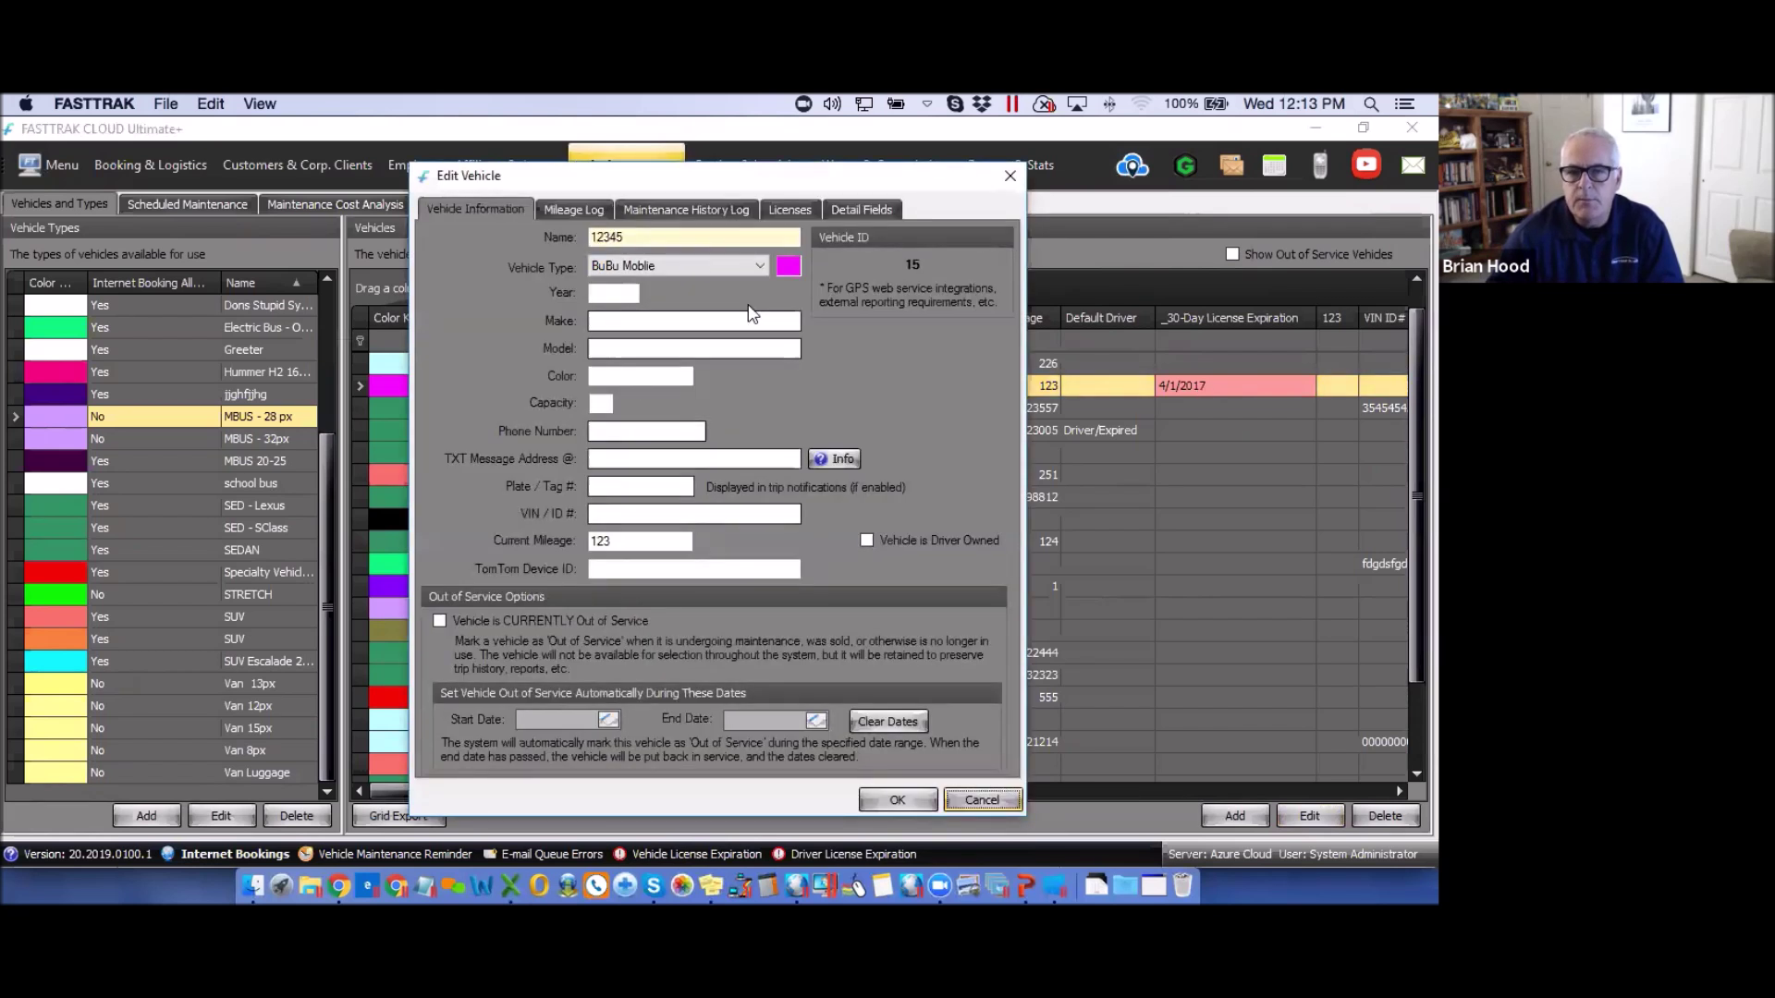
click(800, 214)
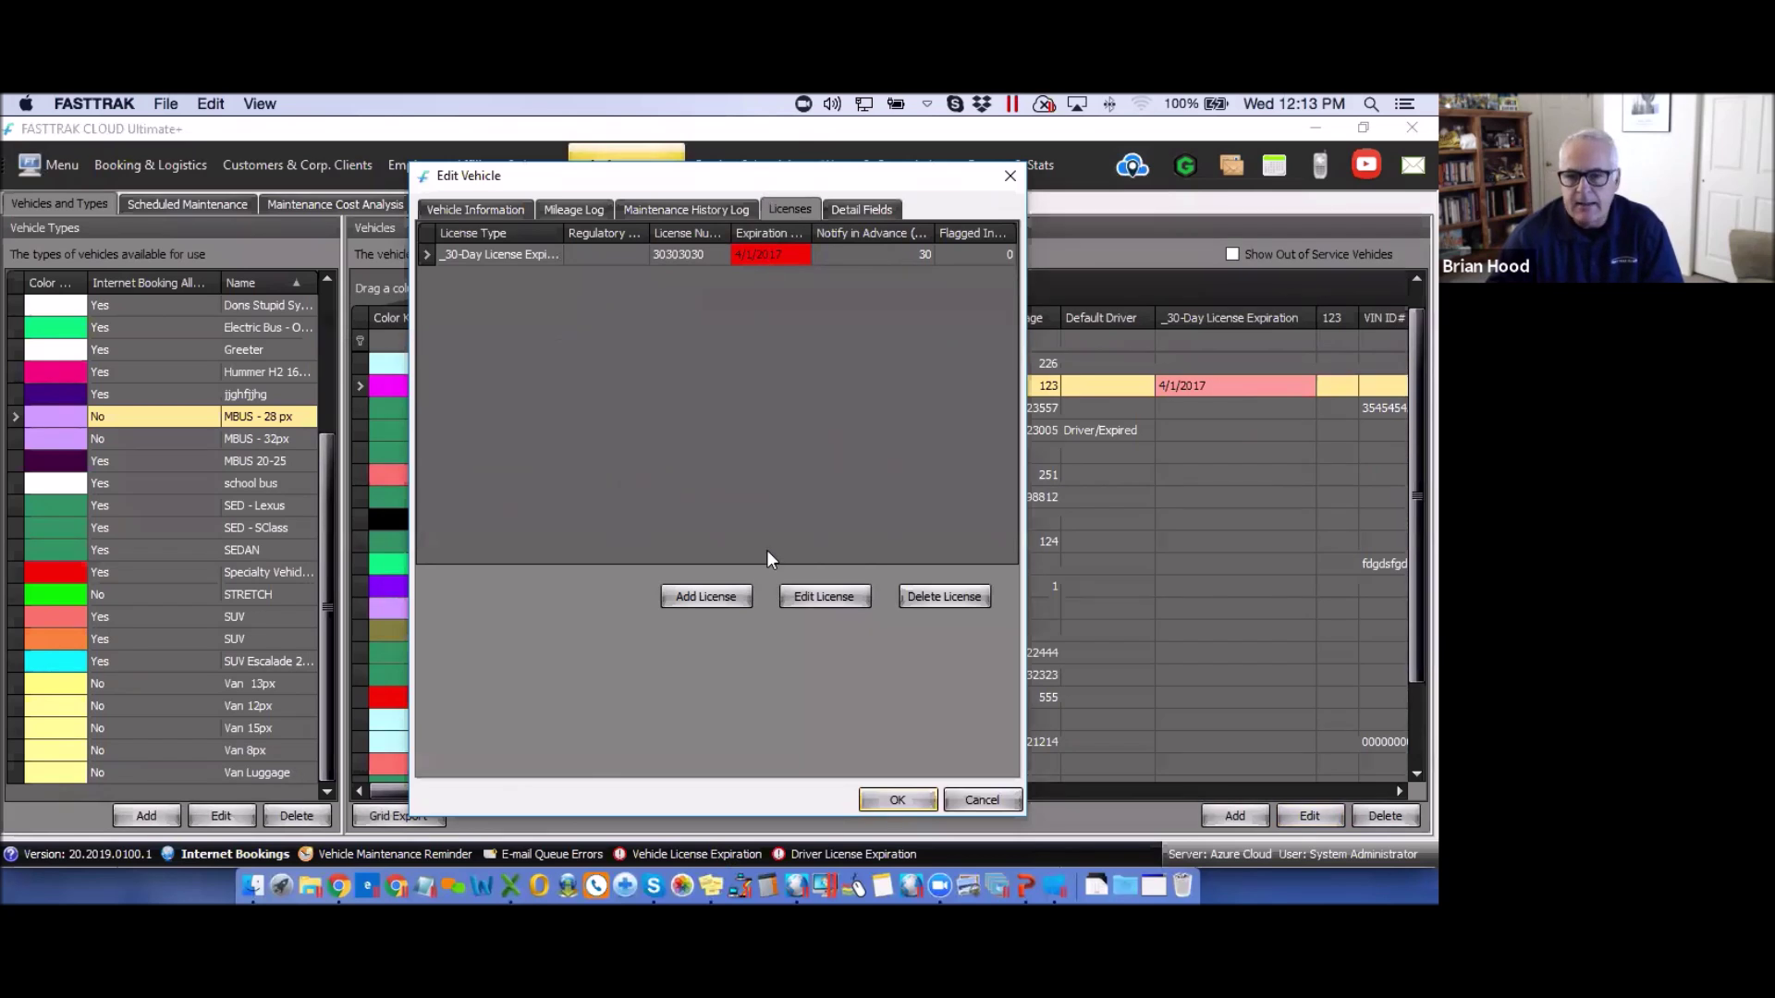
- Start a new Plate/Tag # license for vehicle 12345, check its number field and expiration date calendar, and discard it
click(705, 601)
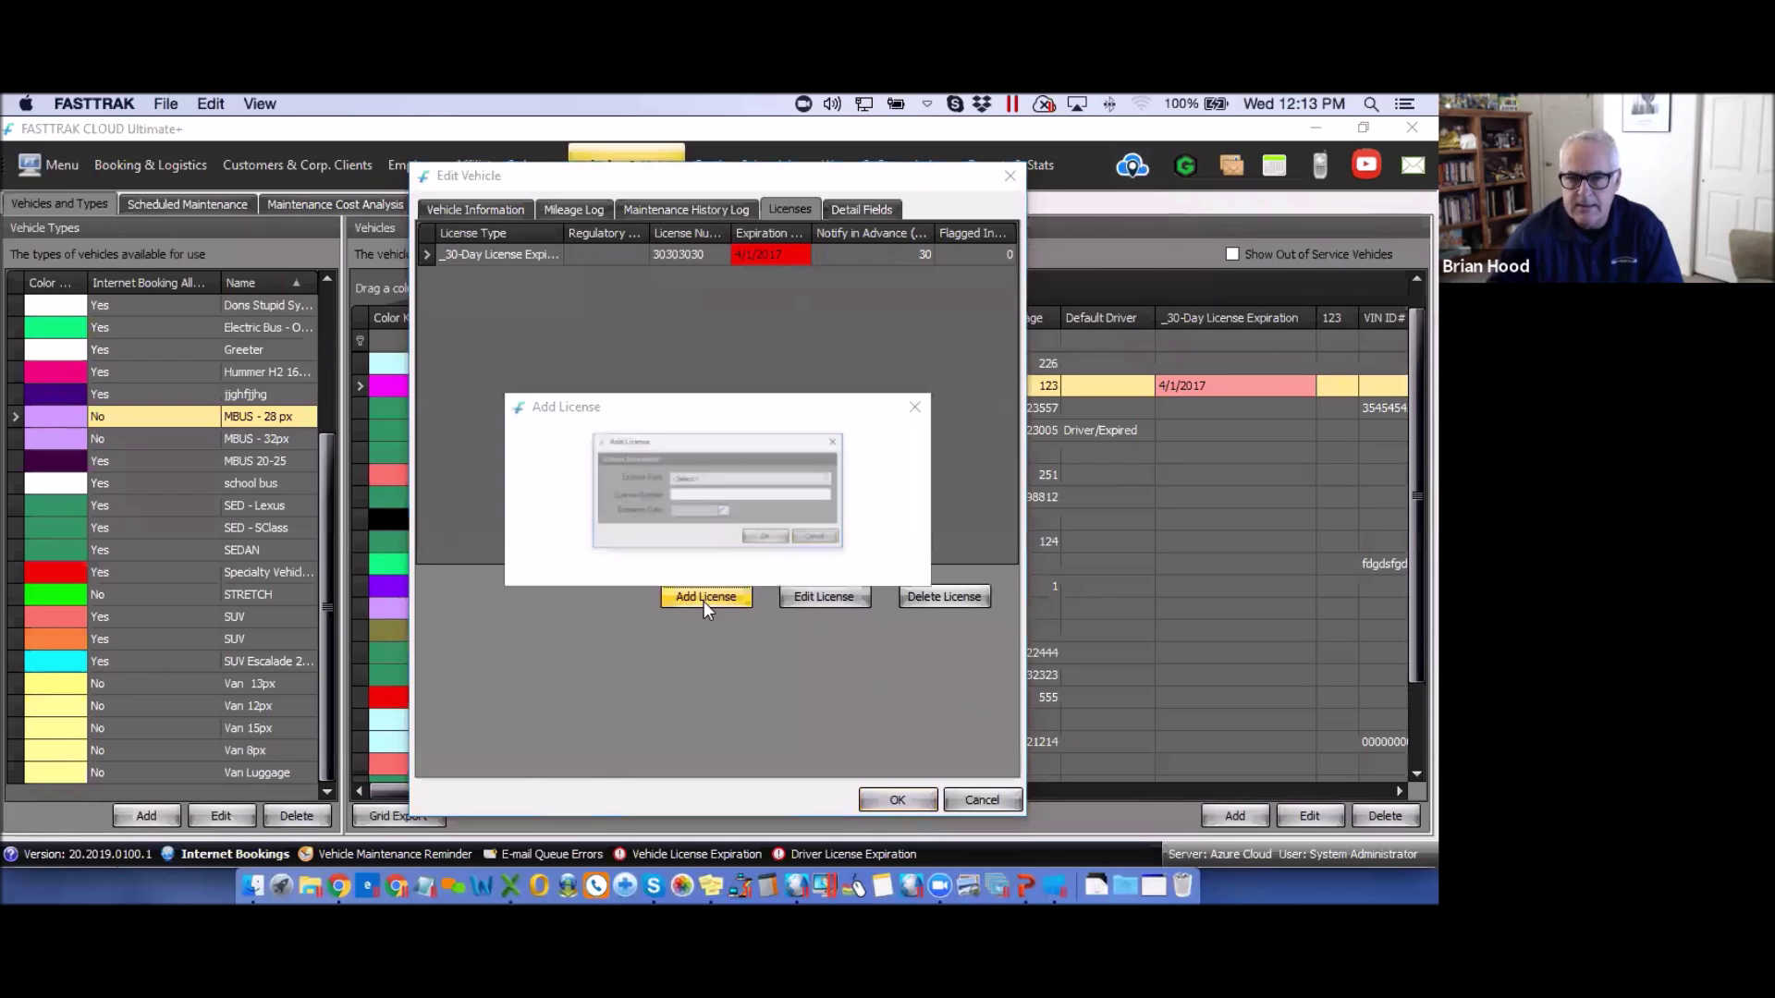
click(905, 473)
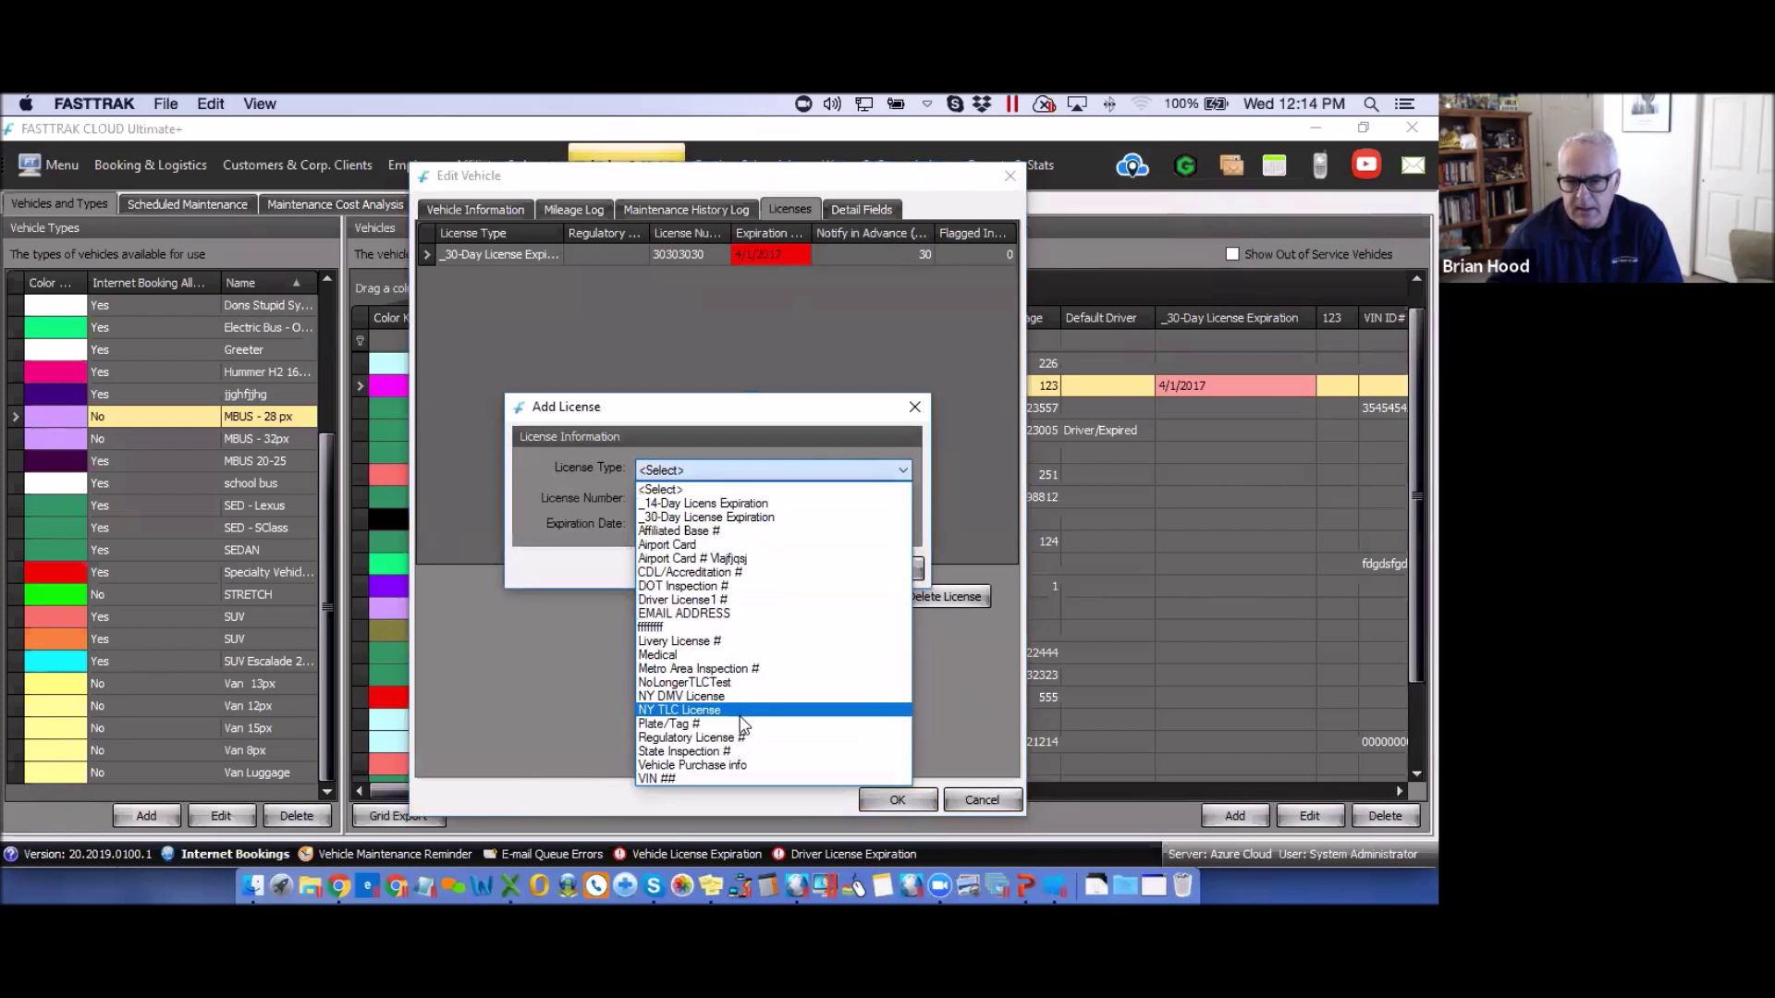
click(675, 730)
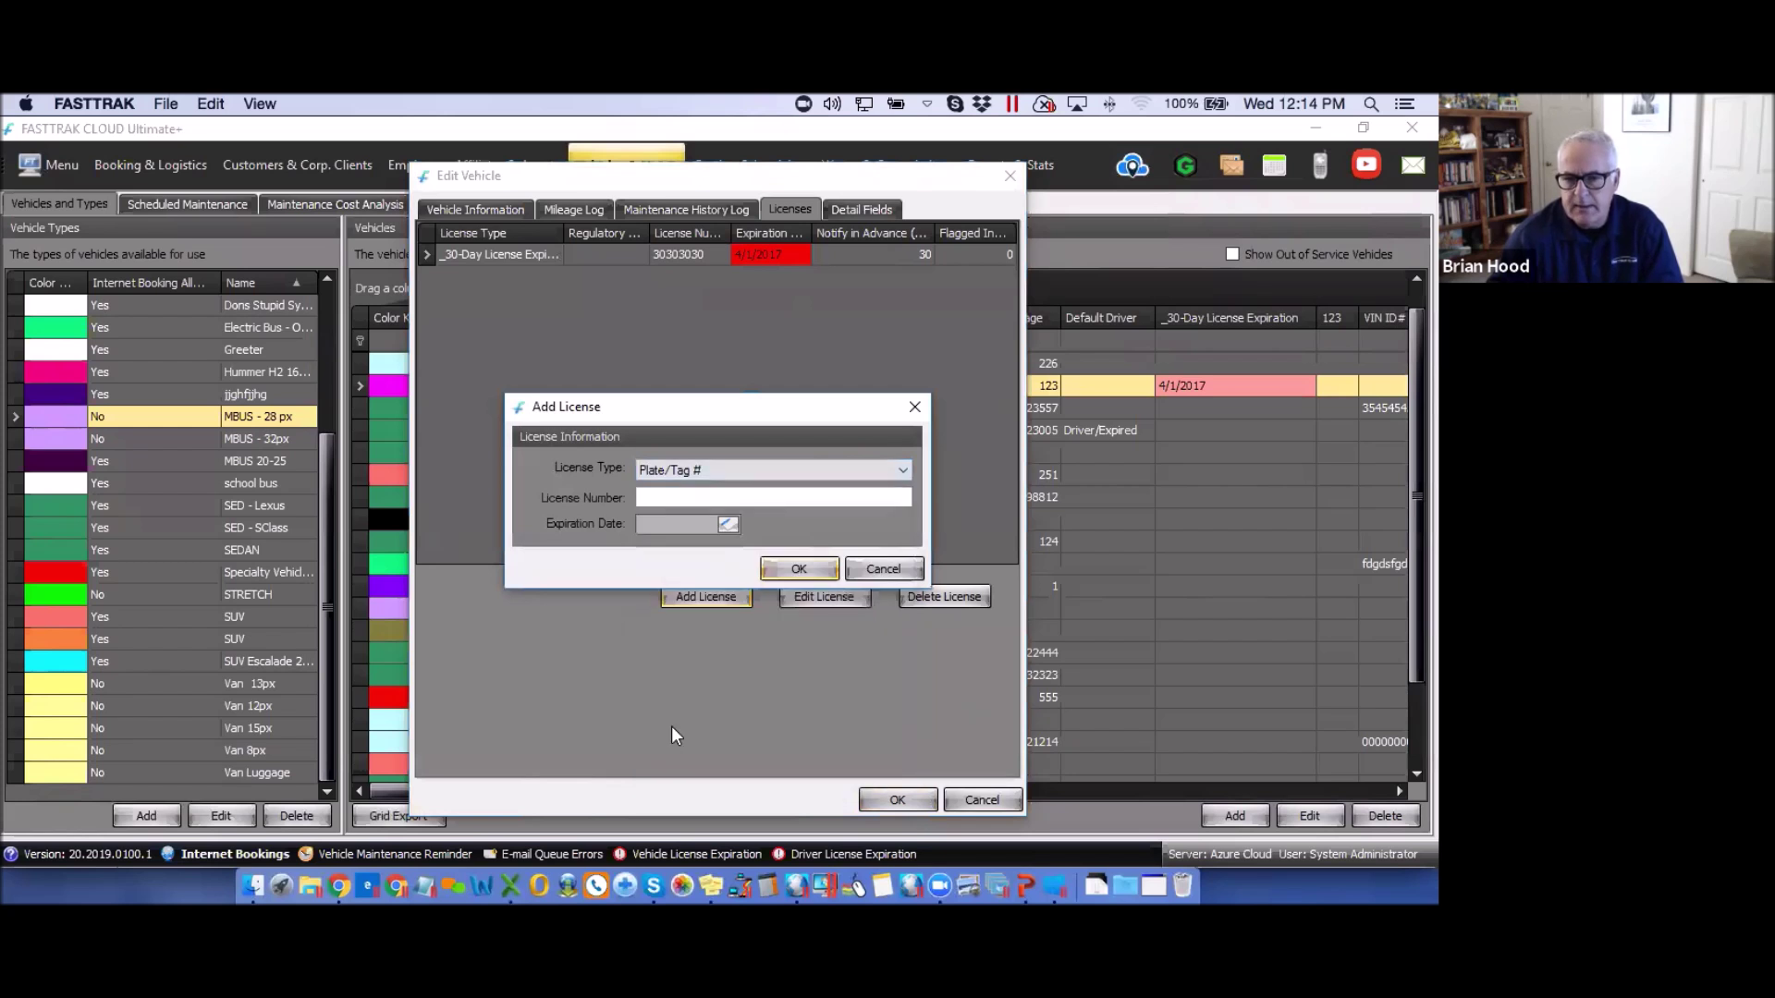
click(671, 496)
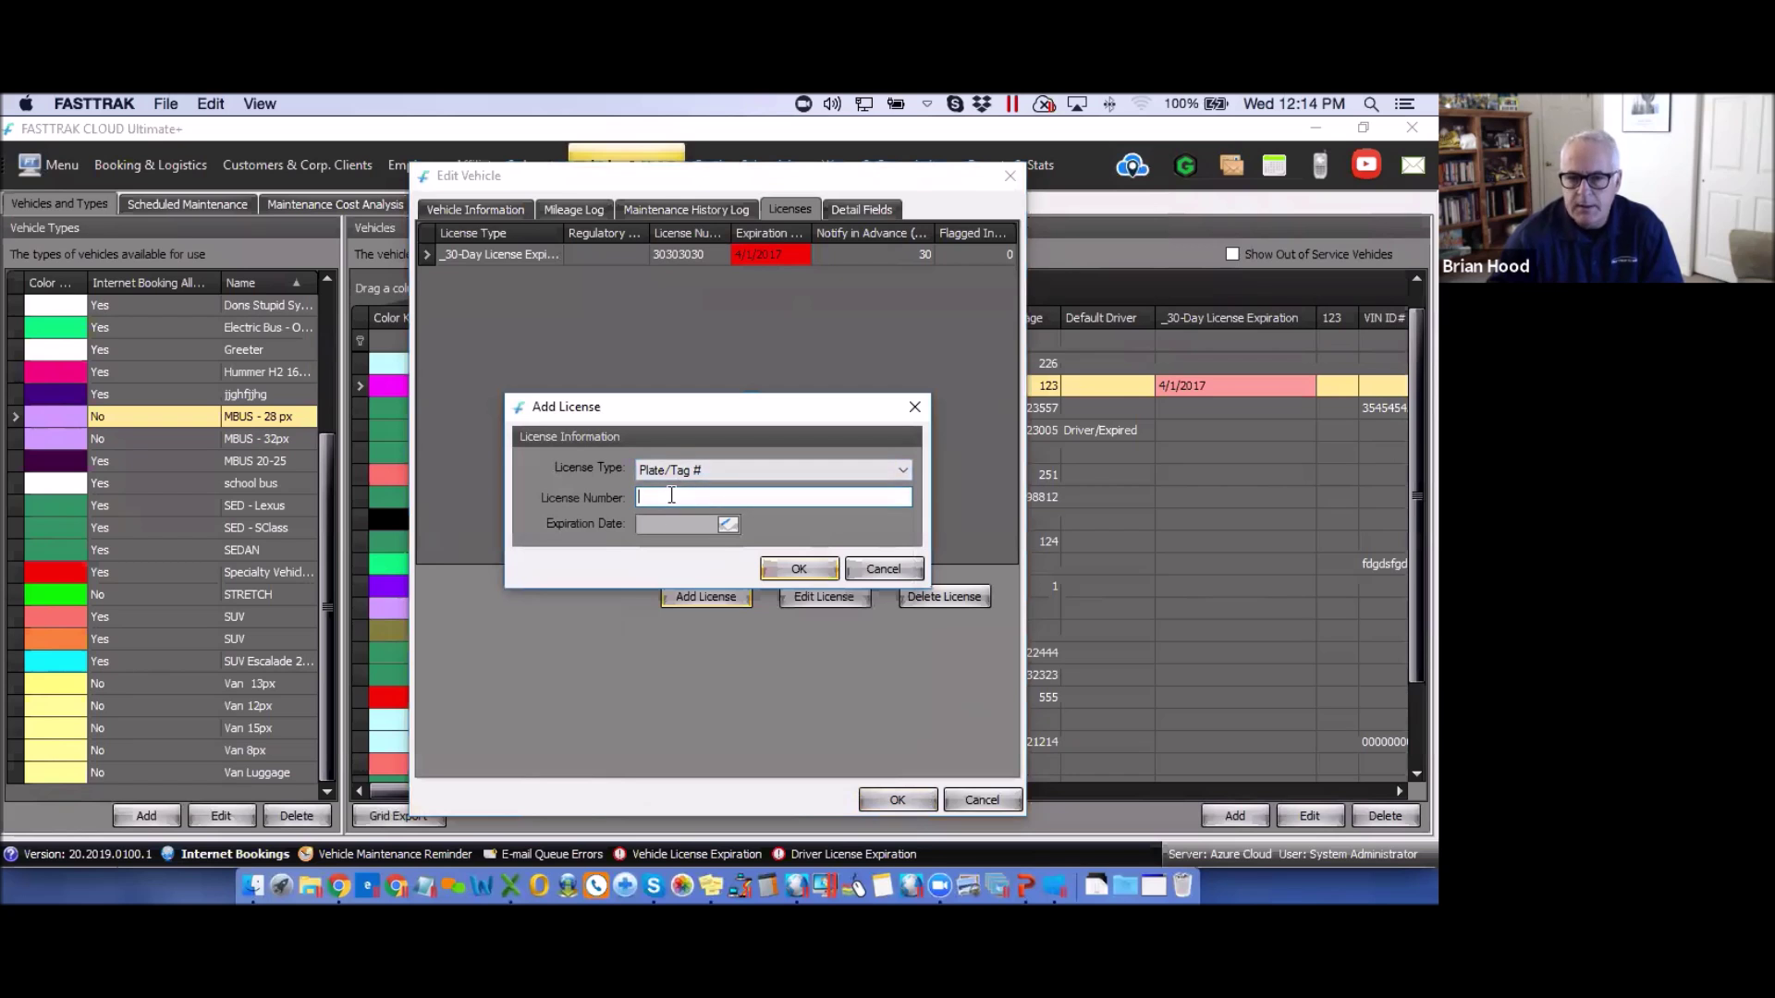
click(729, 525)
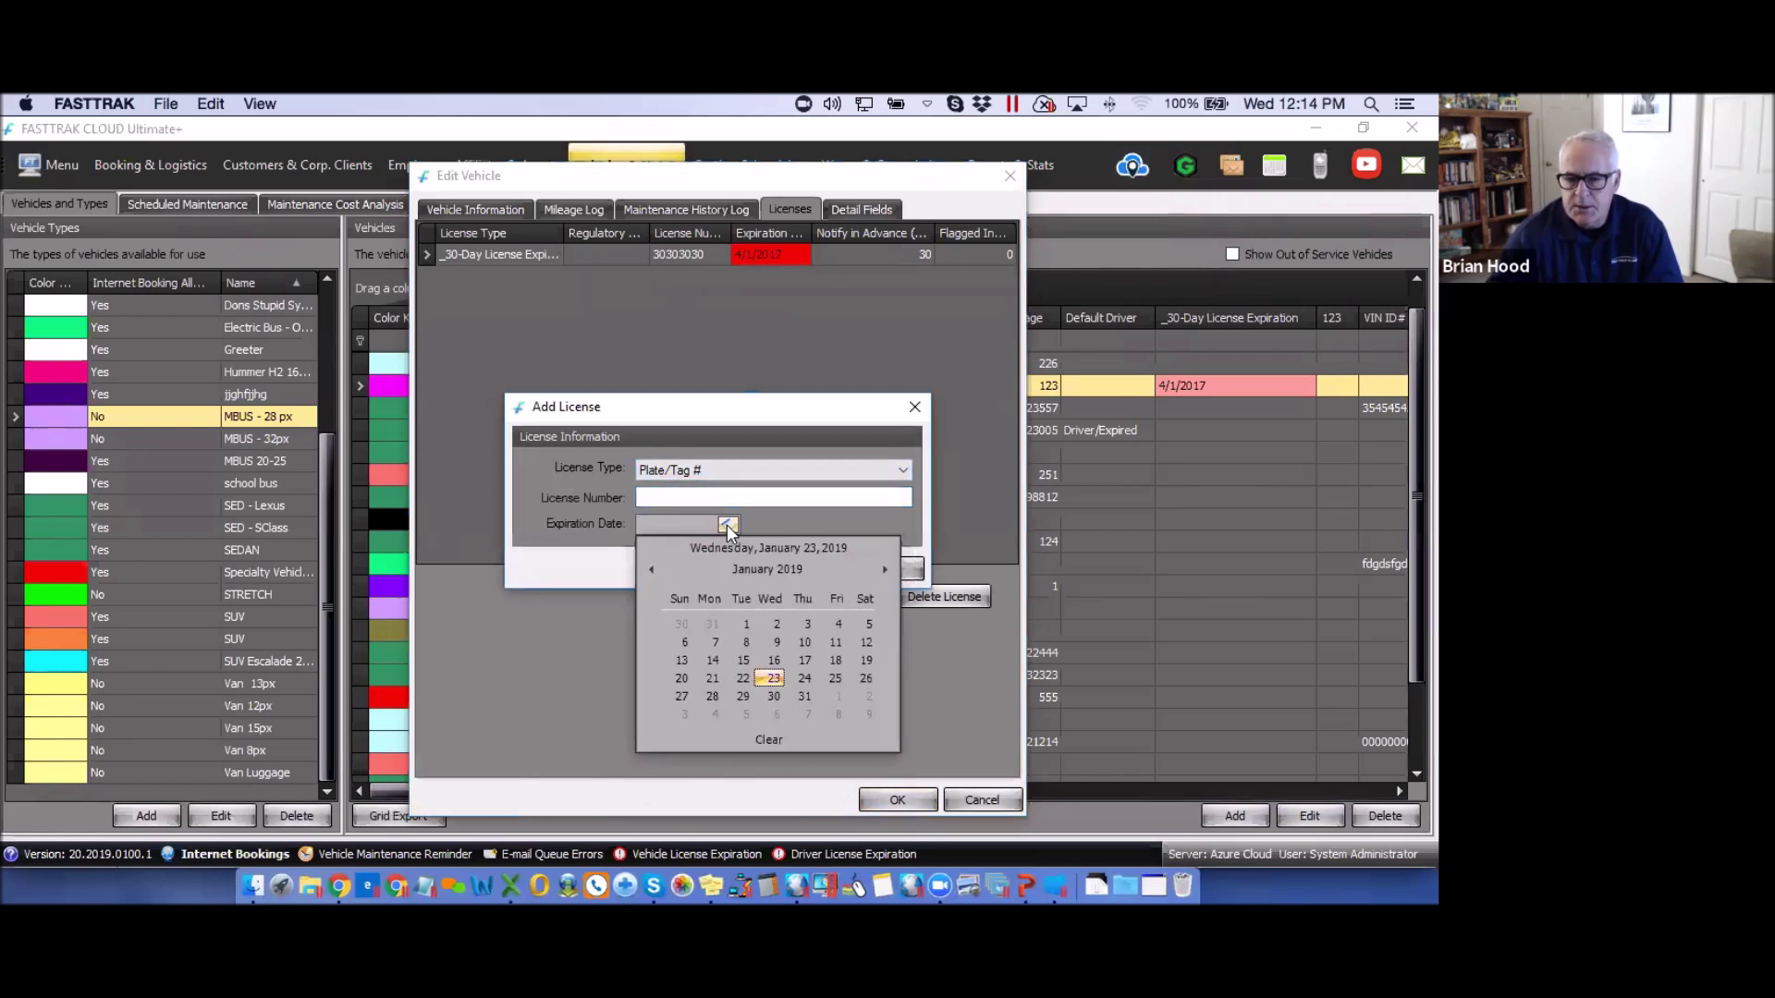
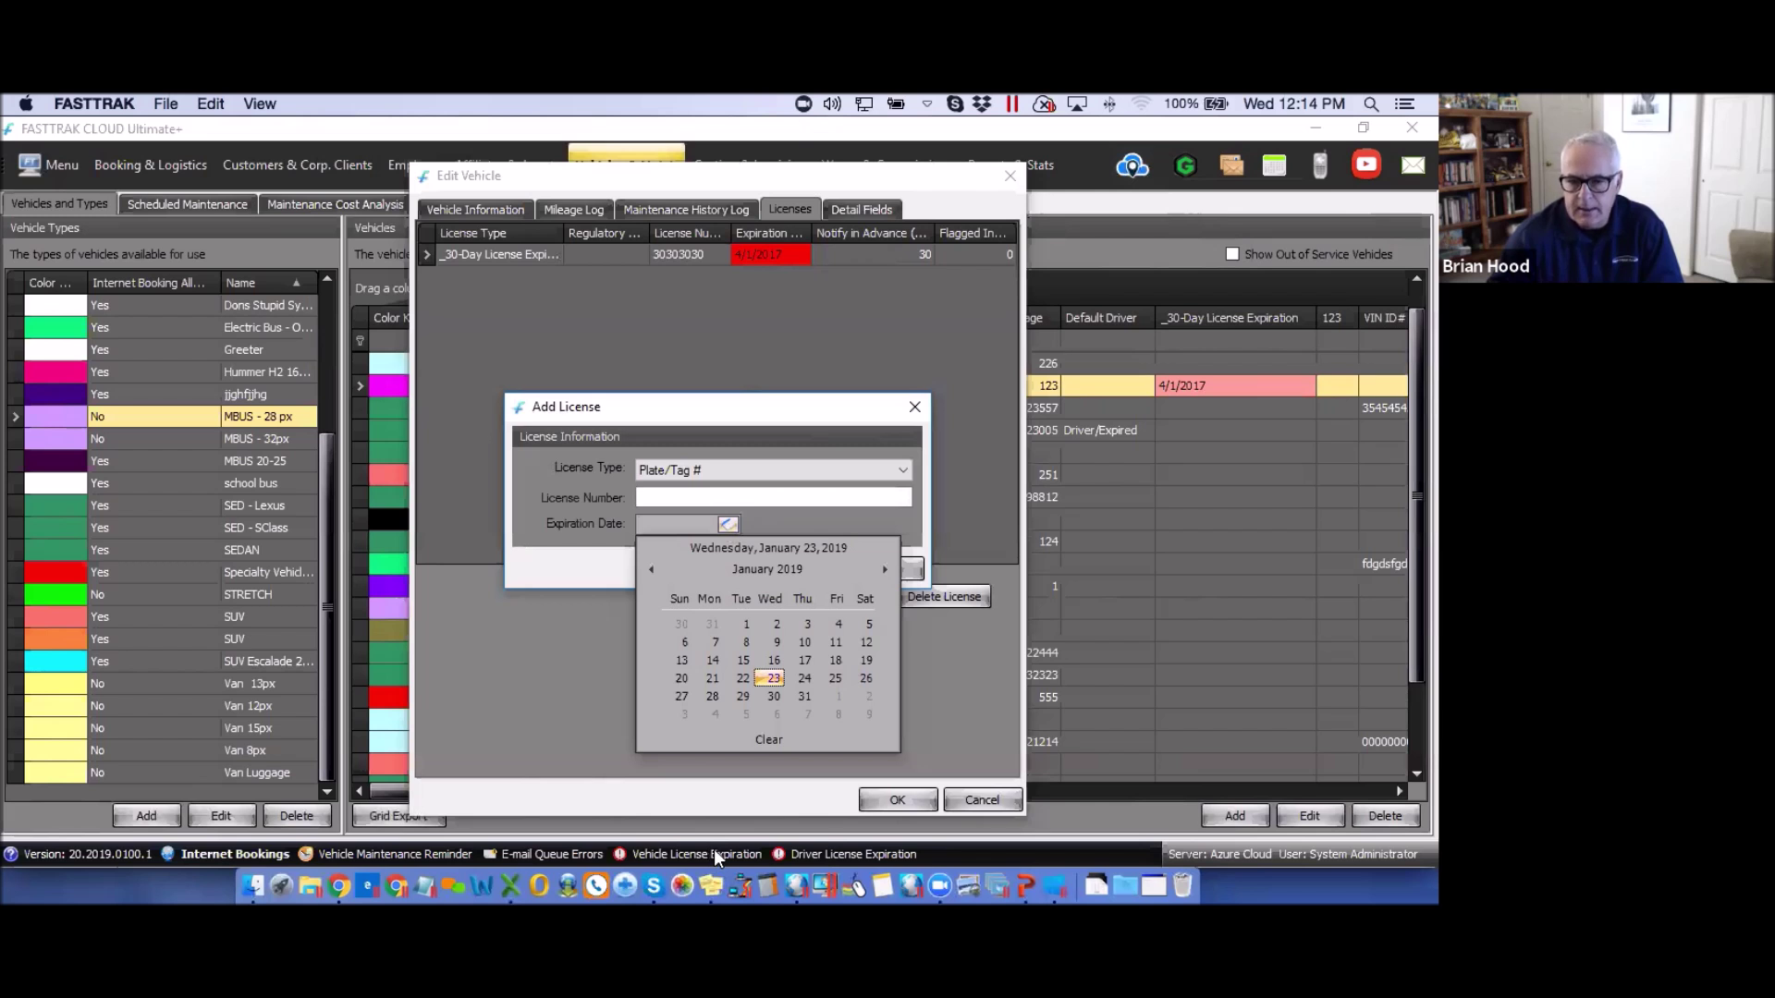
click(860, 418)
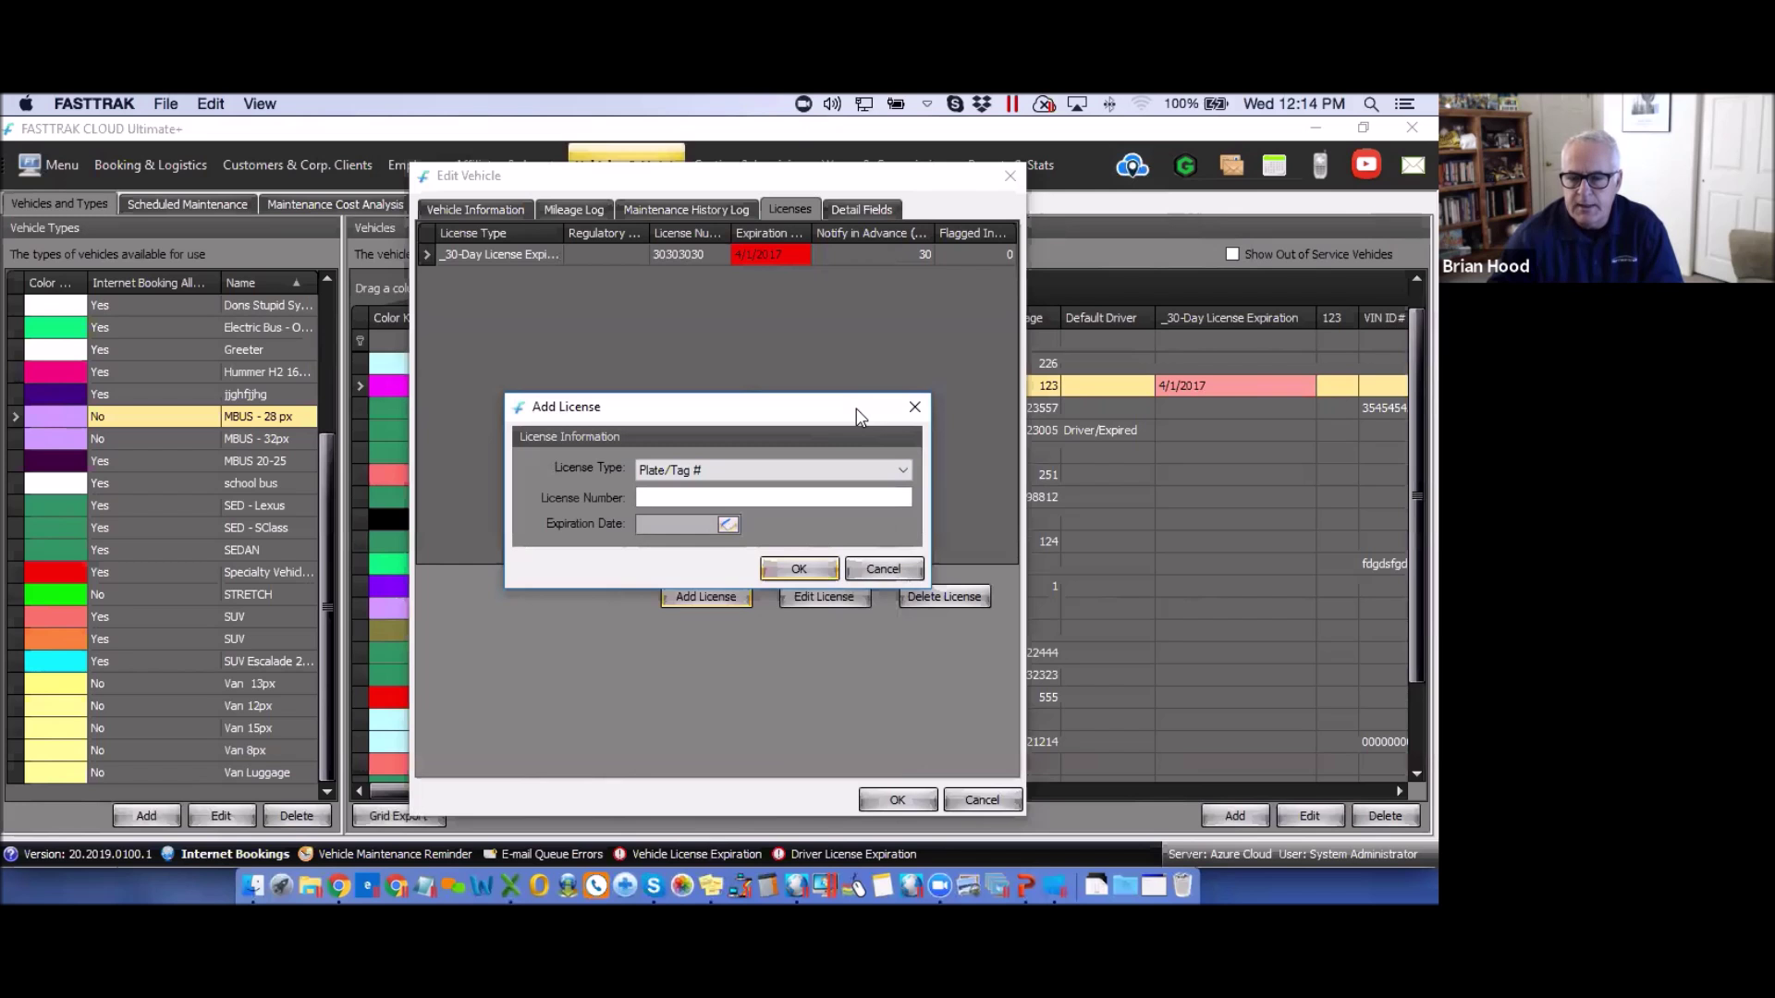
click(915, 407)
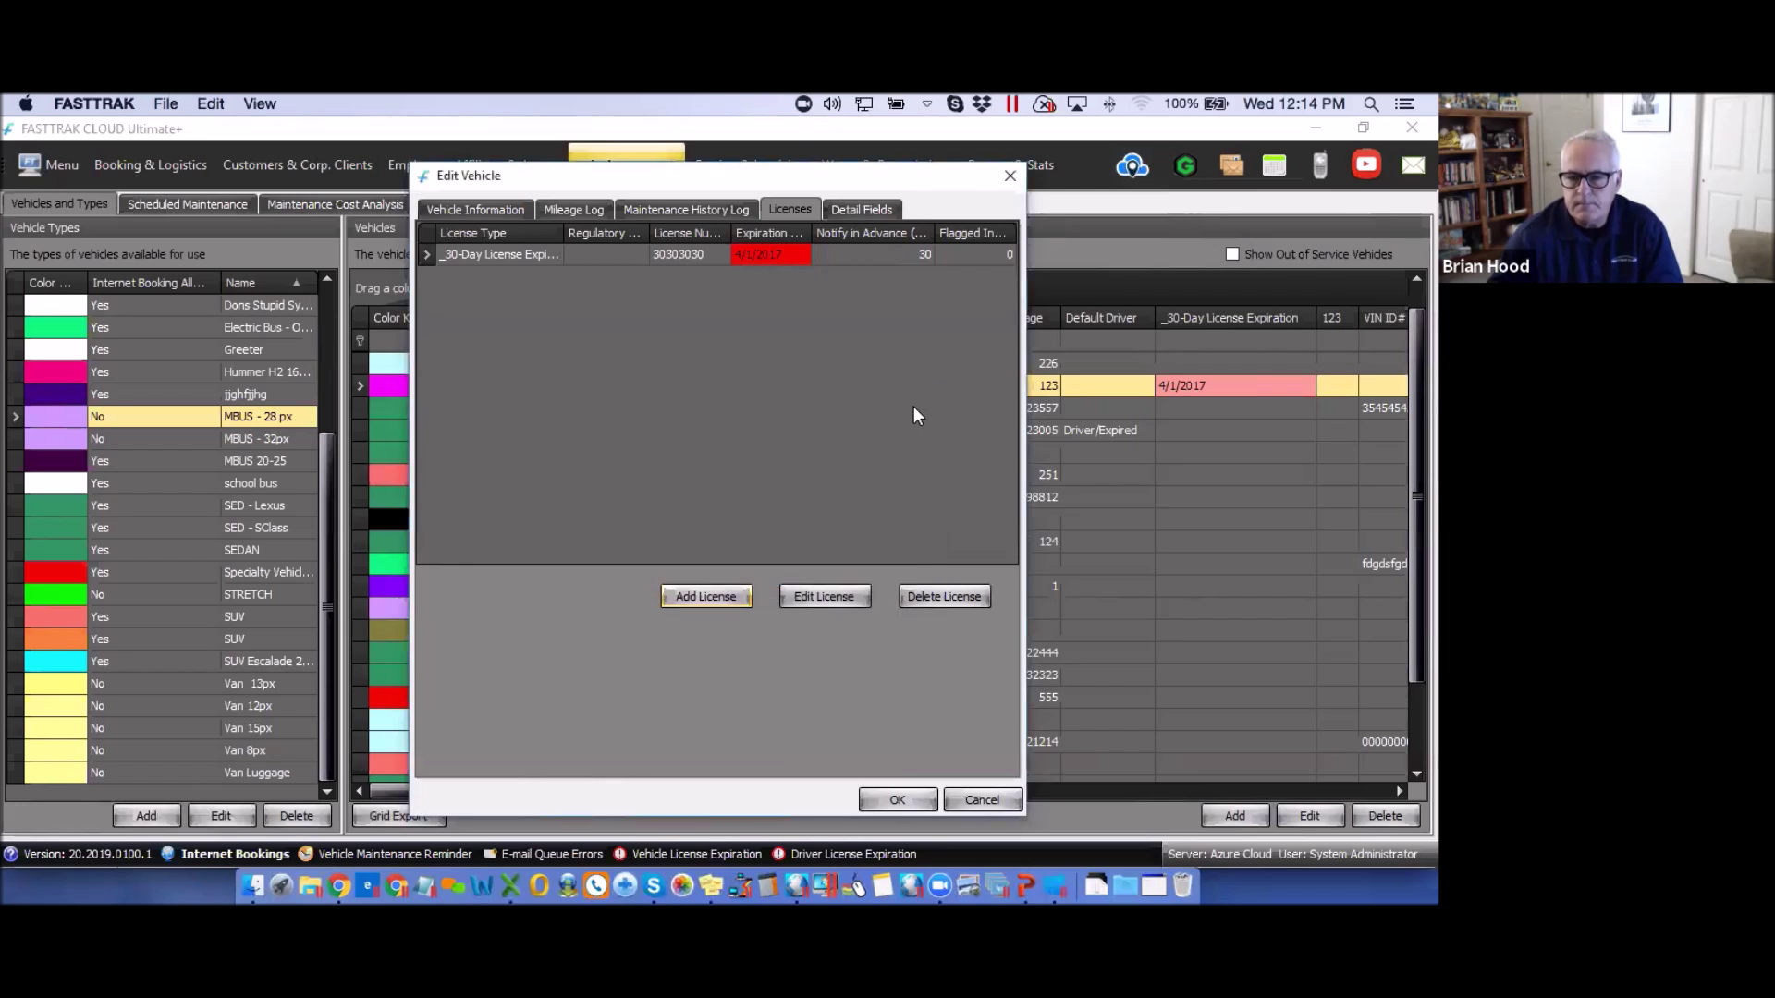
- Try changing the _30-Day License Expiration license's expiration date to 4/29/2017, and close the license and vehicle without saving
click(815, 596)
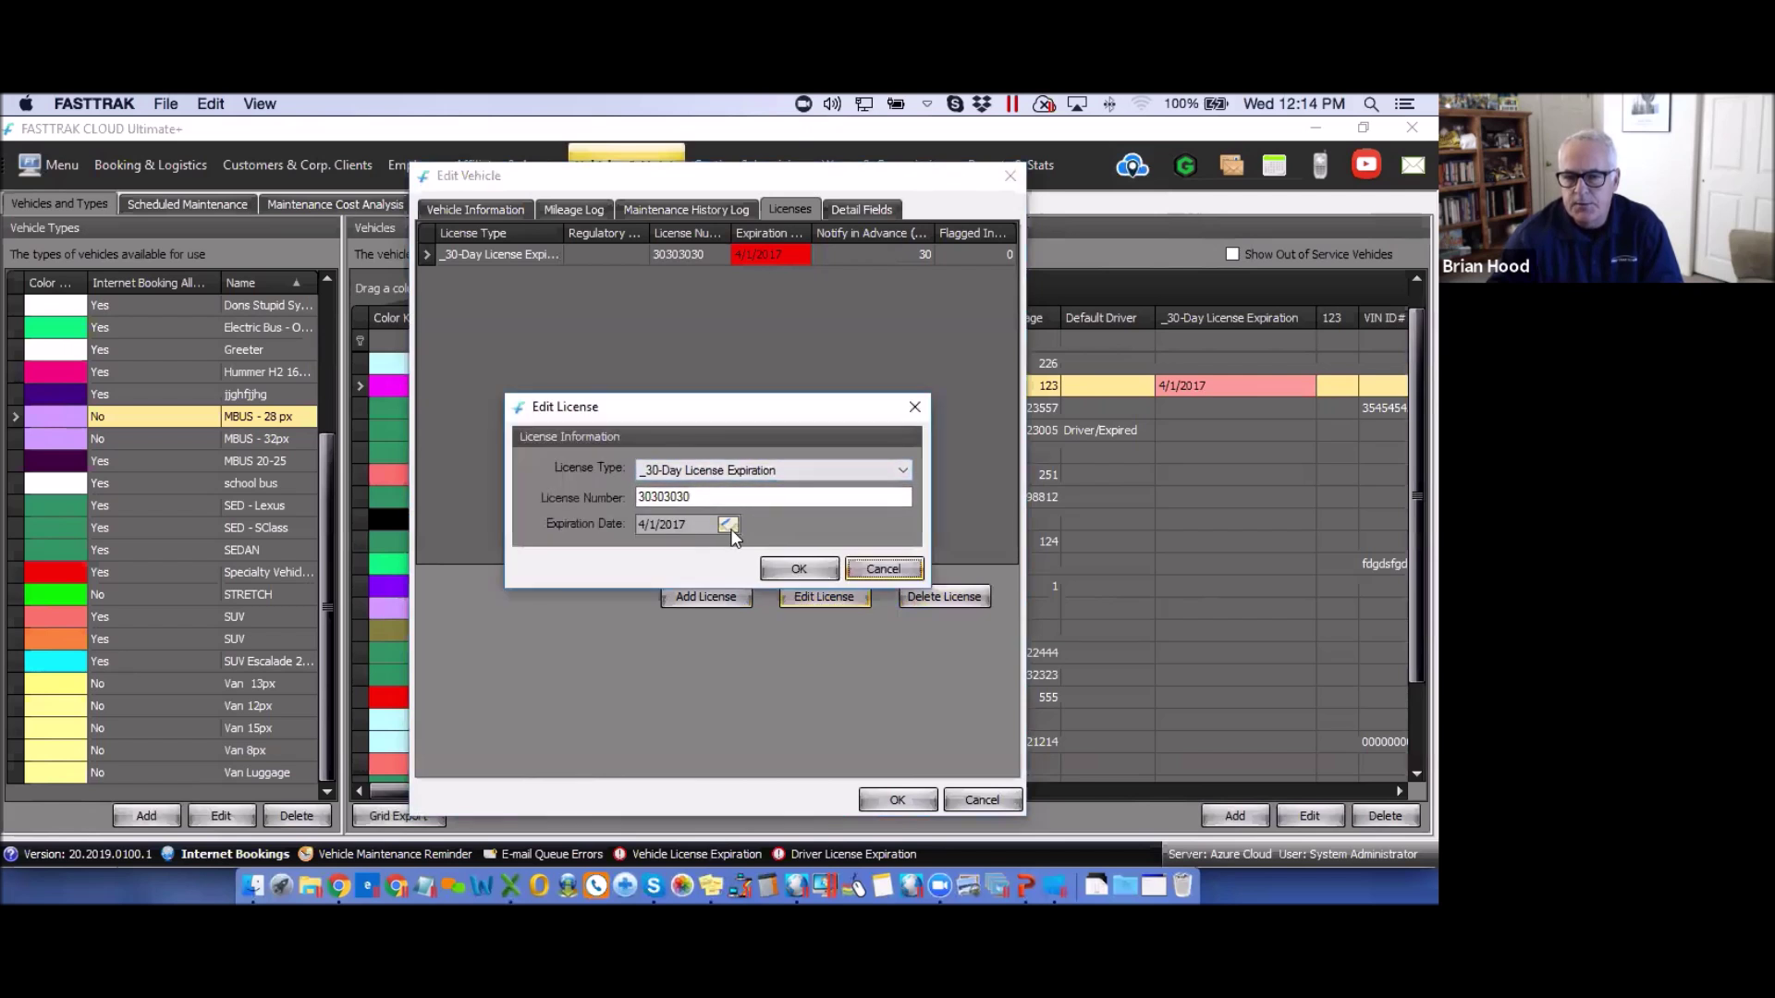
click(728, 524)
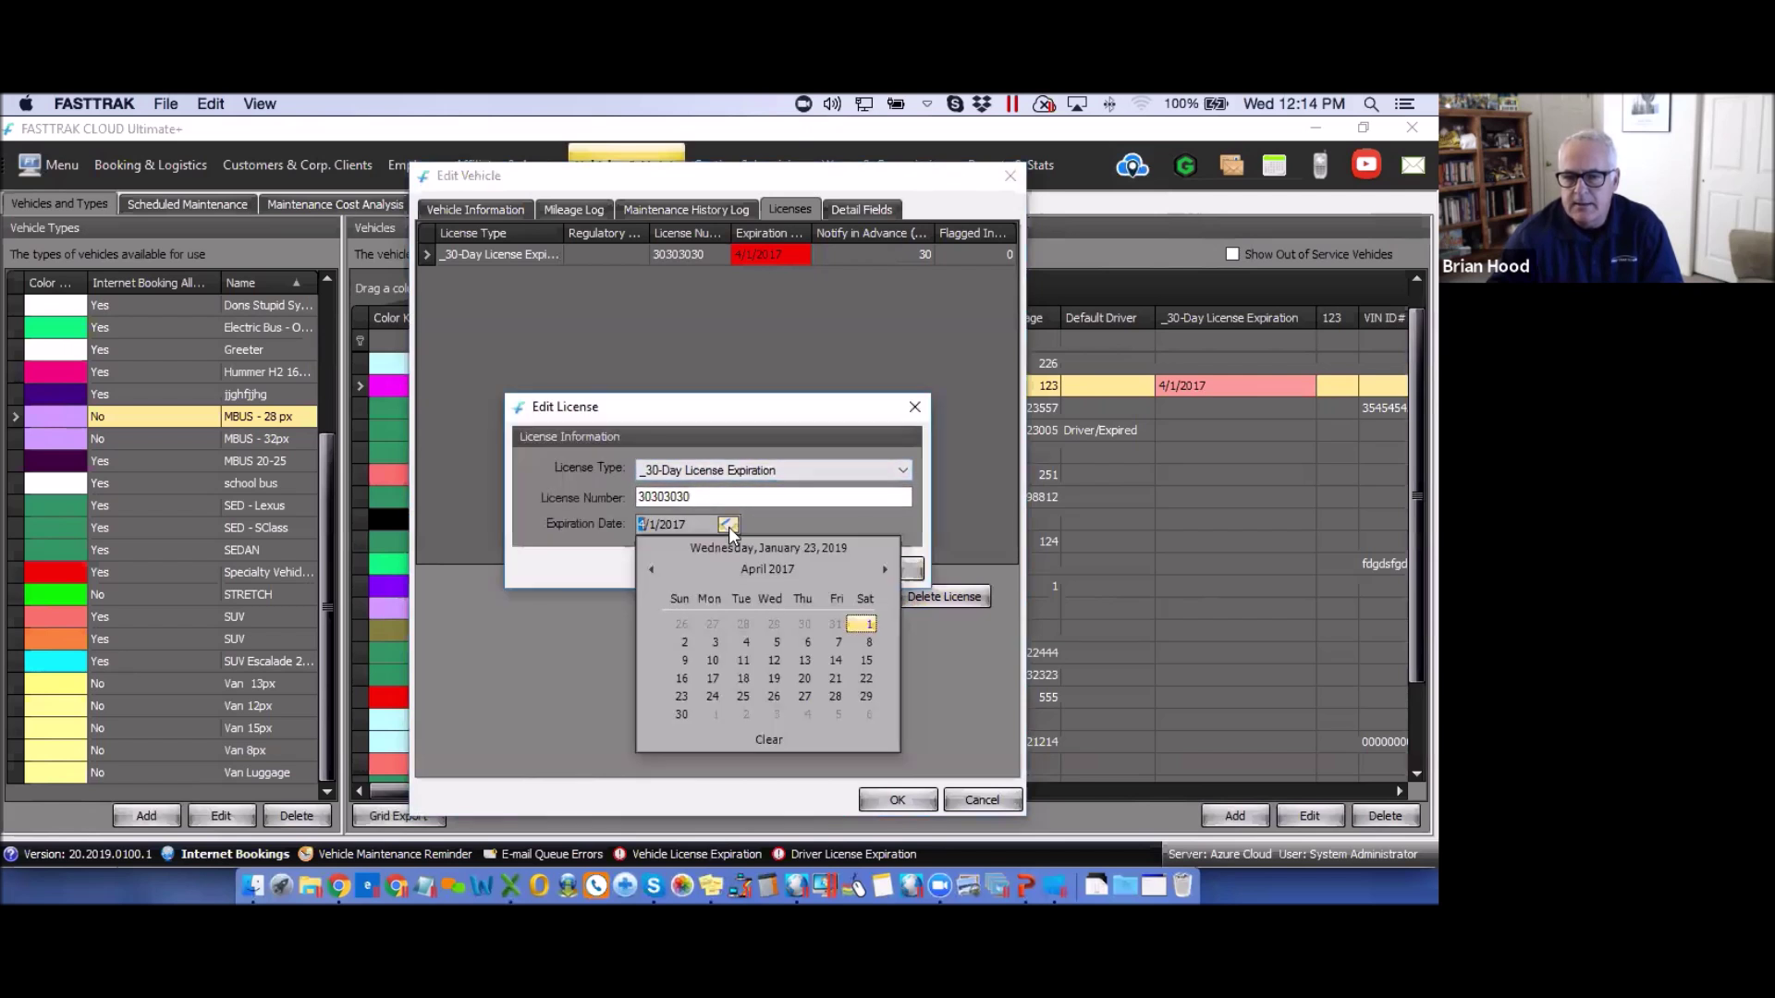
click(867, 696)
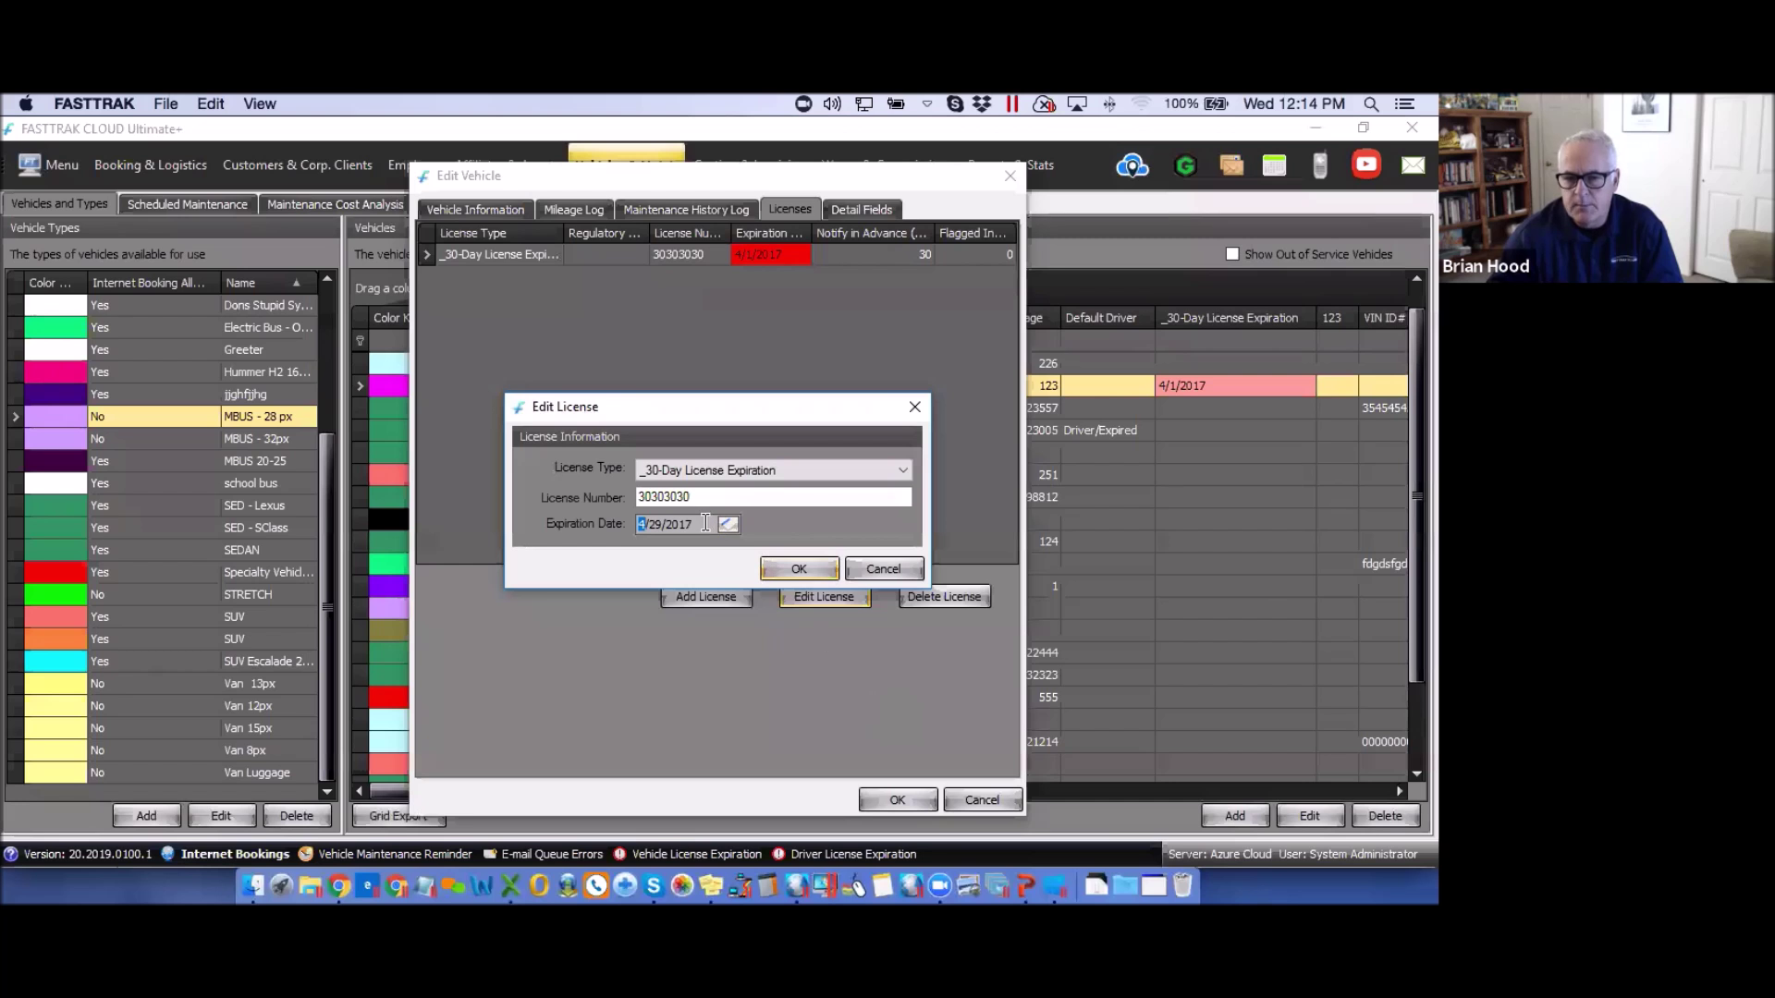
drag(695, 525, 676, 524)
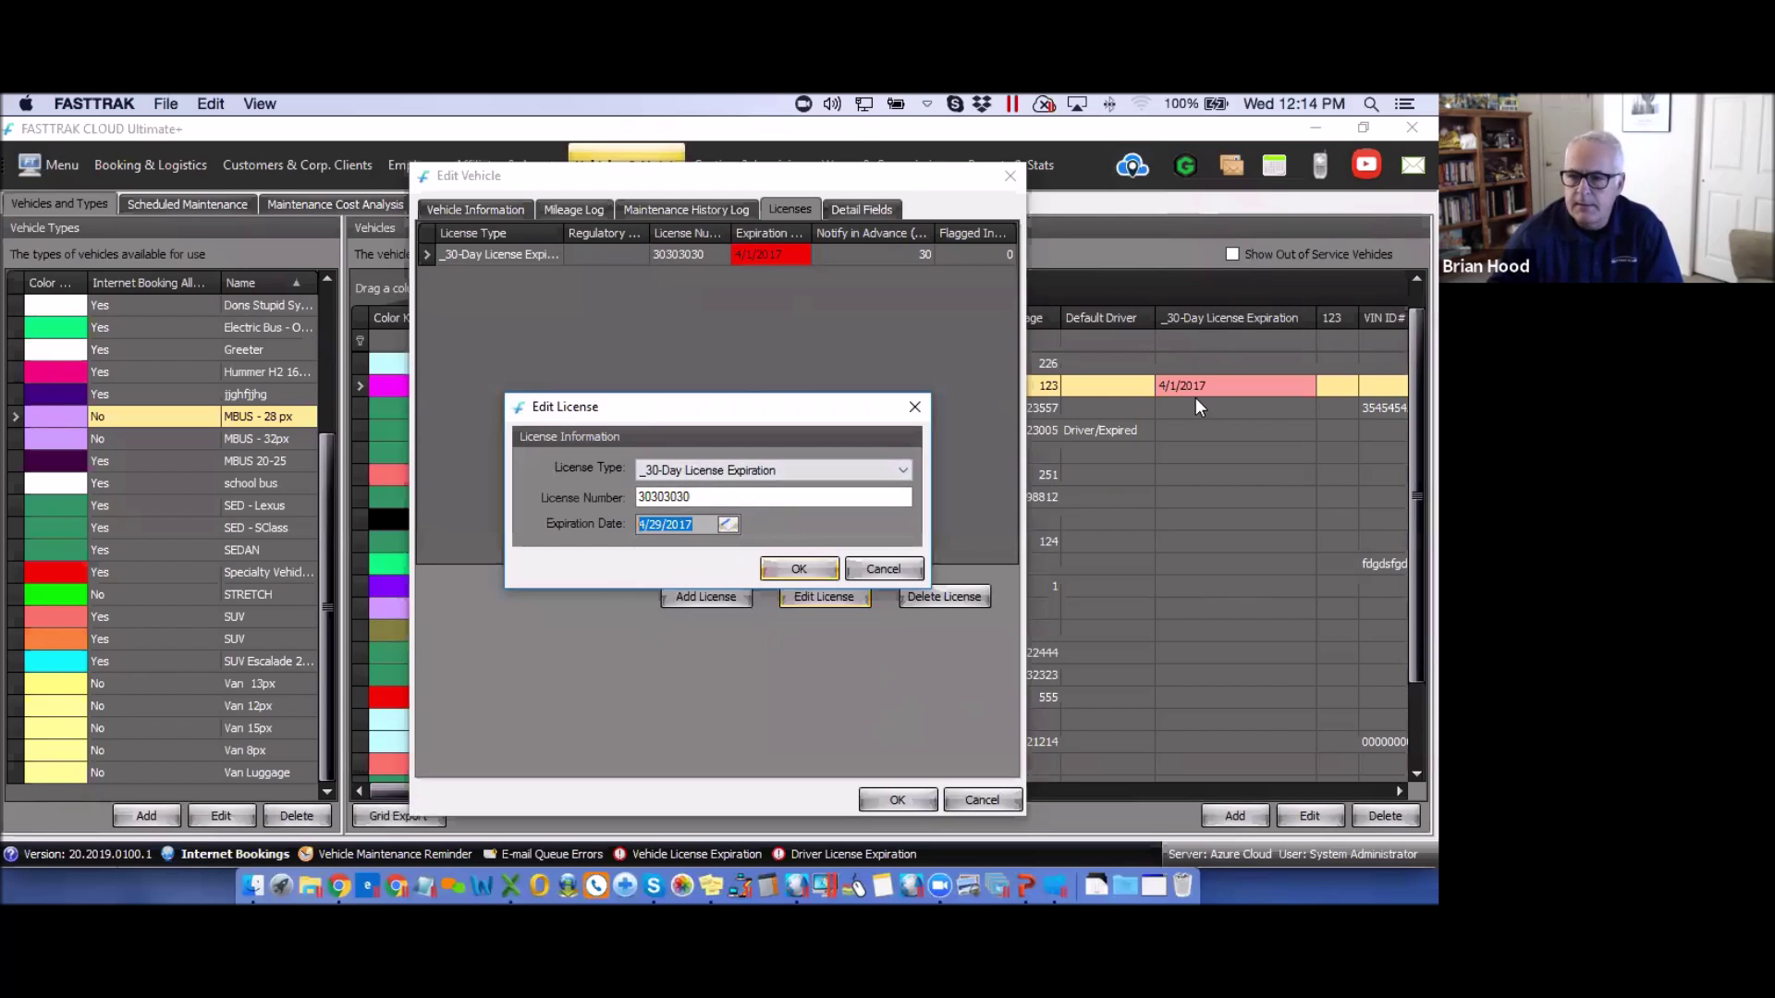
click(916, 408)
click(1009, 175)
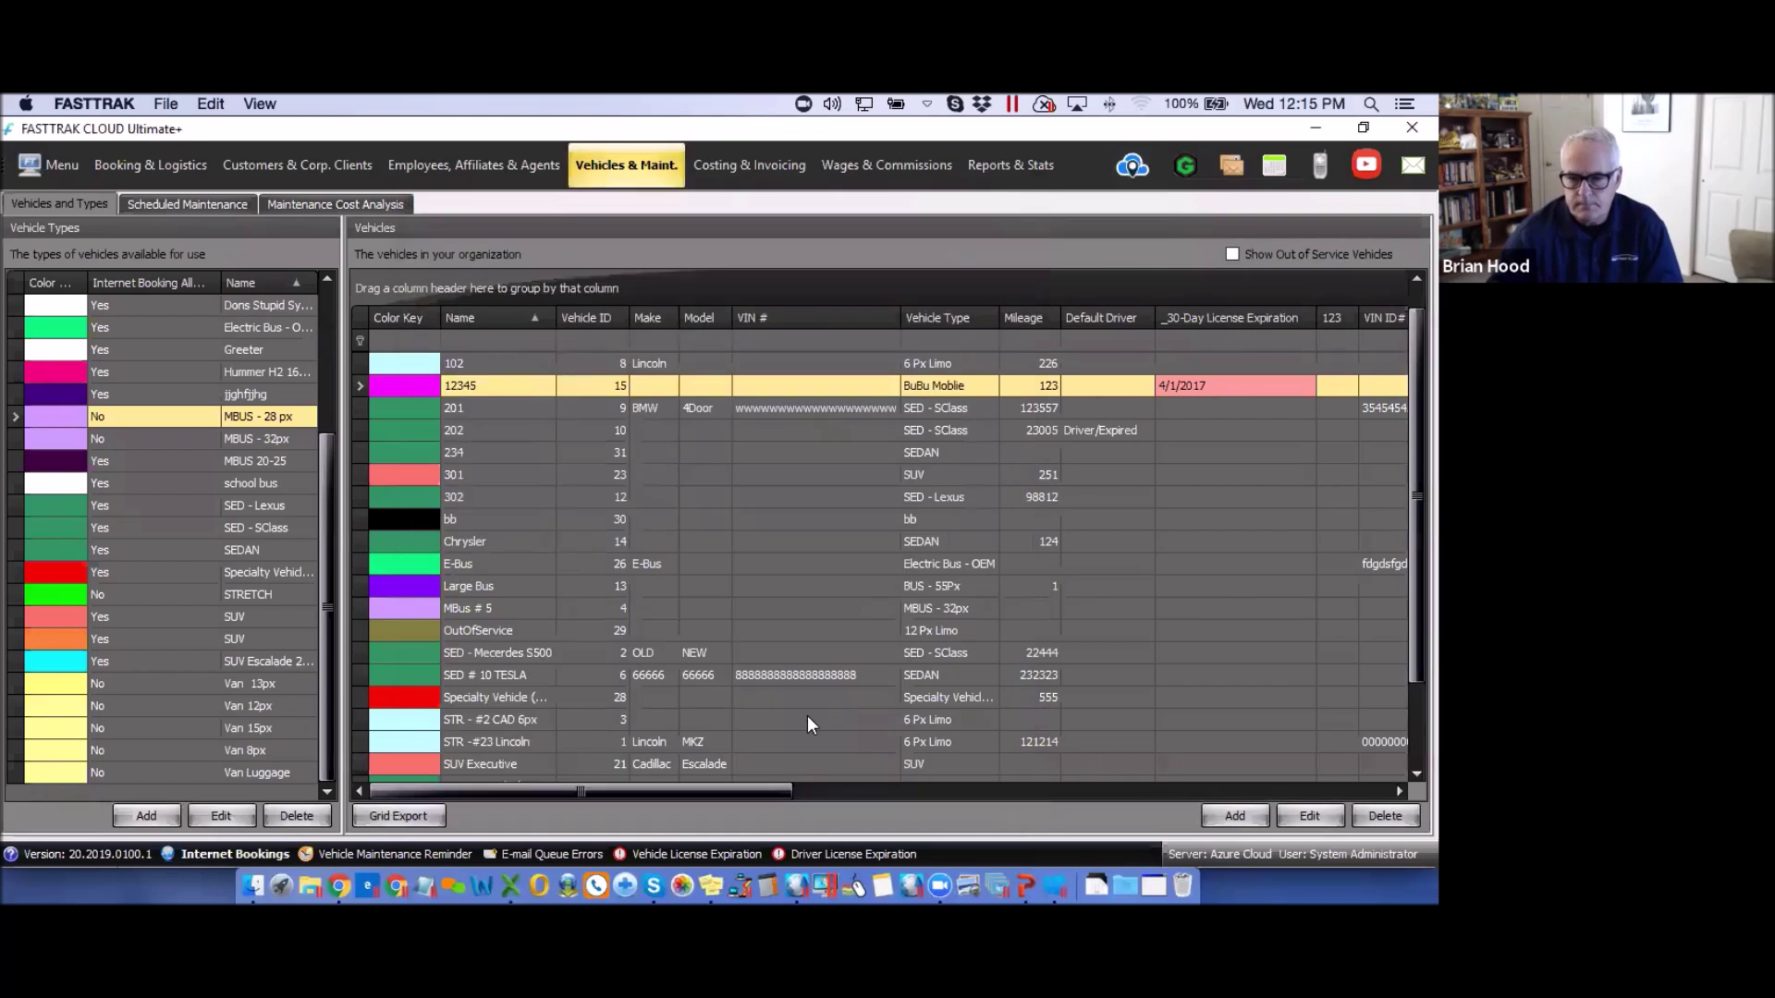
- Look across the Vehicles grid, comparing the vehicles' type, mileage, default driver and license expiration columns
click(741, 791)
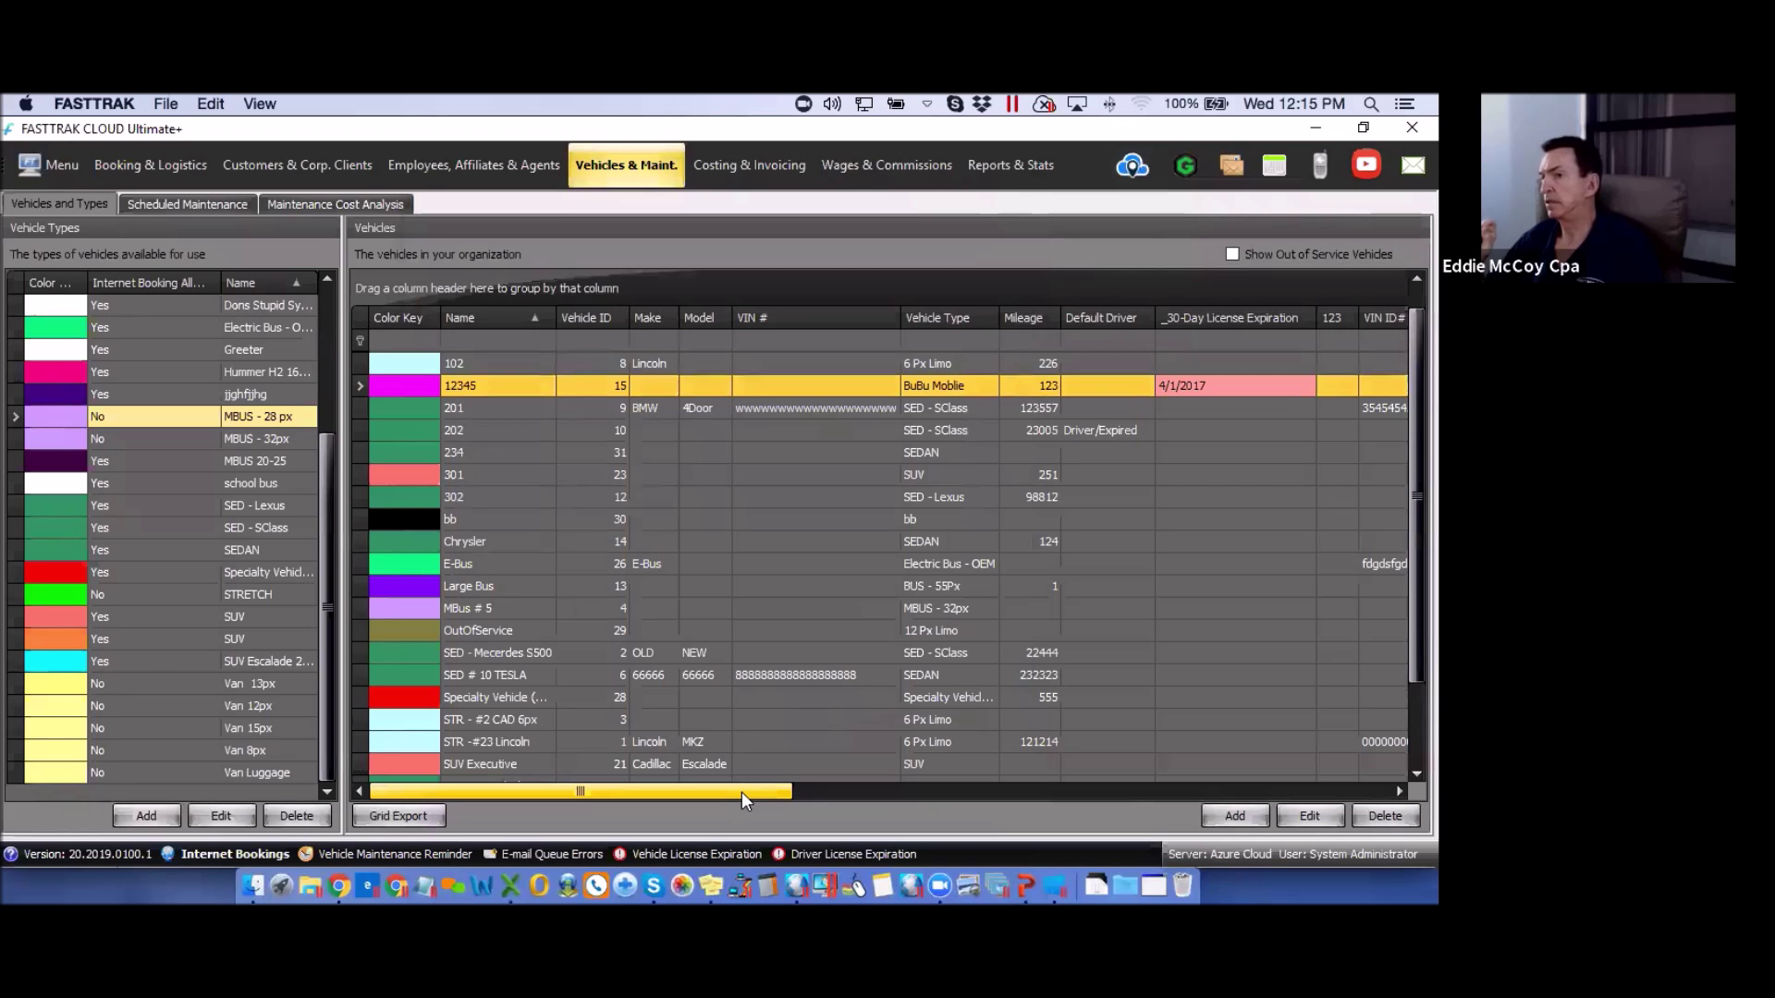
drag(741, 791, 823, 791)
scroll(823, 792, down, 1)
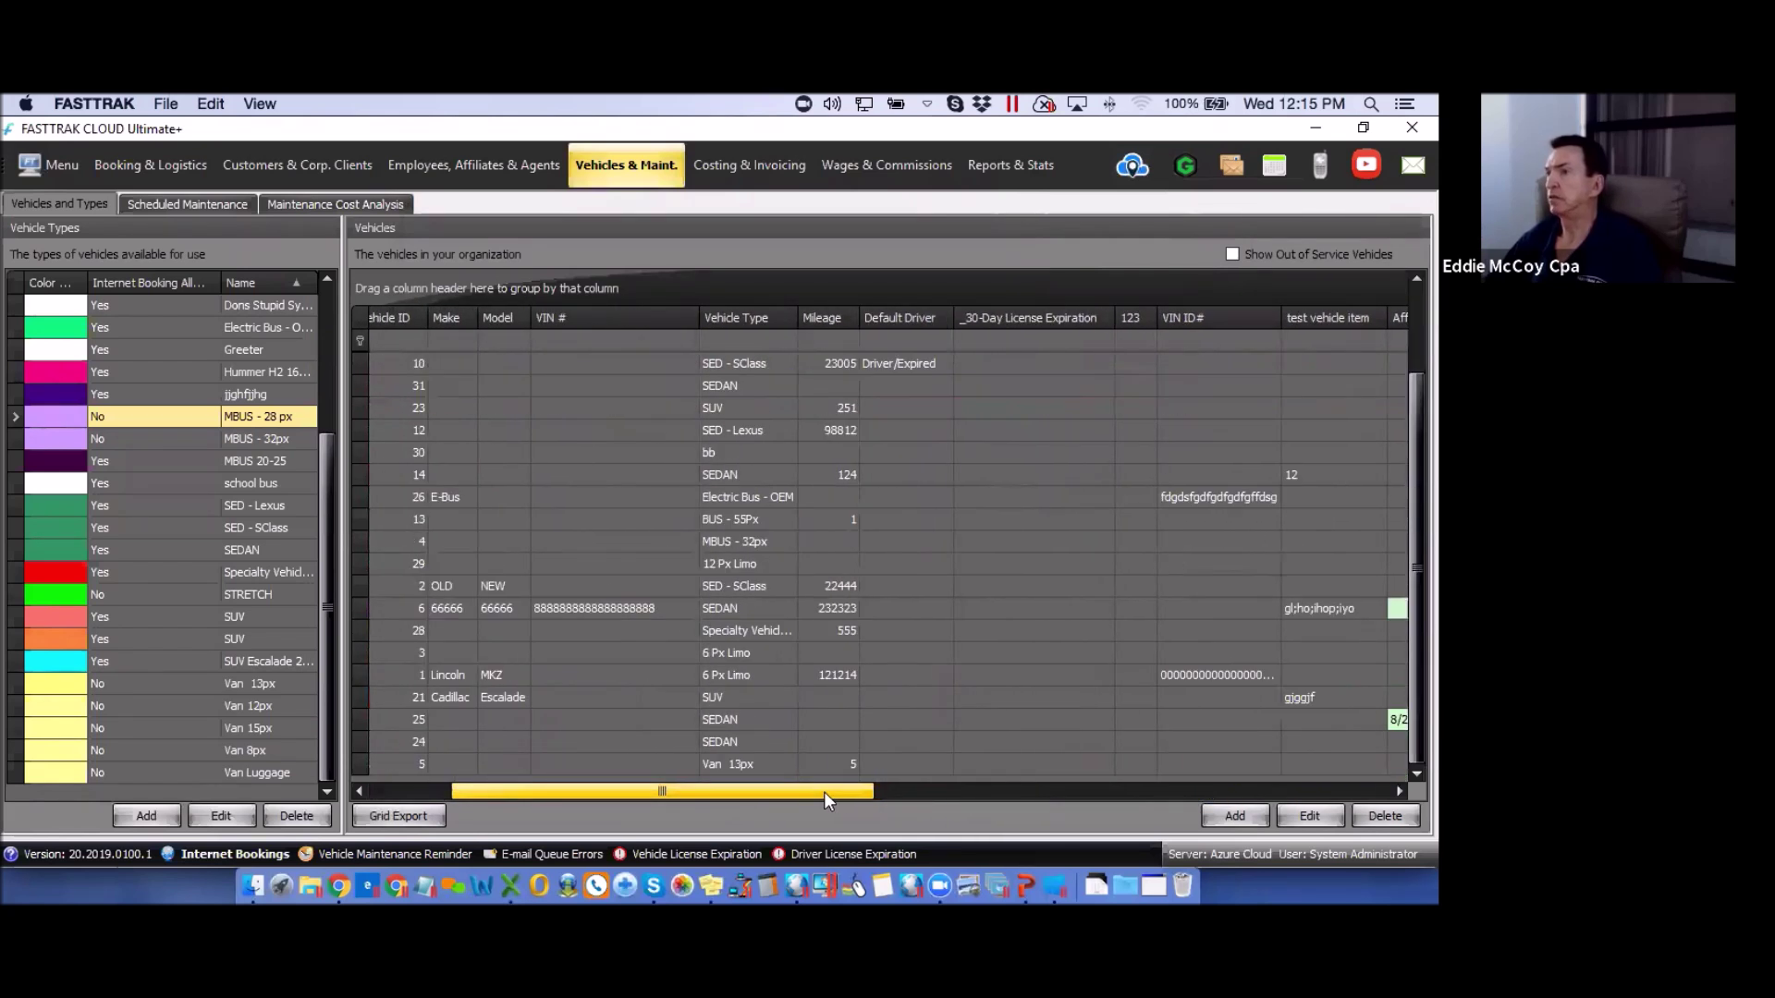
scroll(894, 596, up, 2)
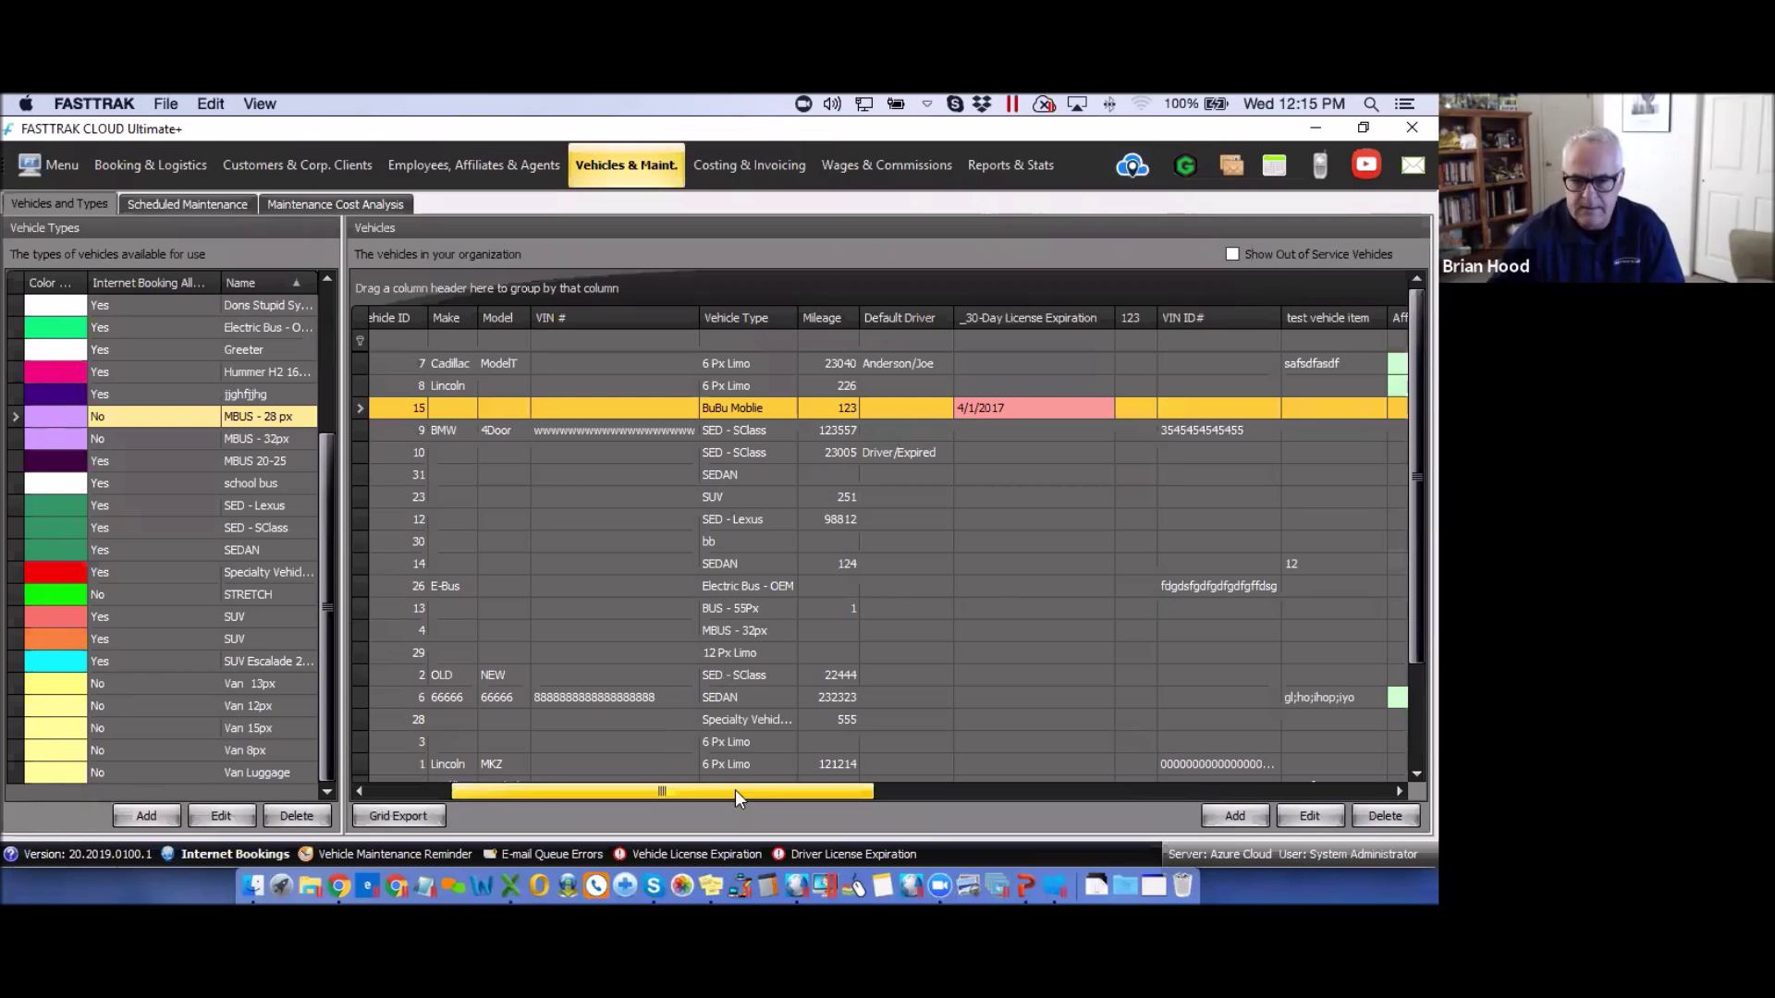
drag(735, 790, 654, 790)
scroll(661, 532, down, 2)
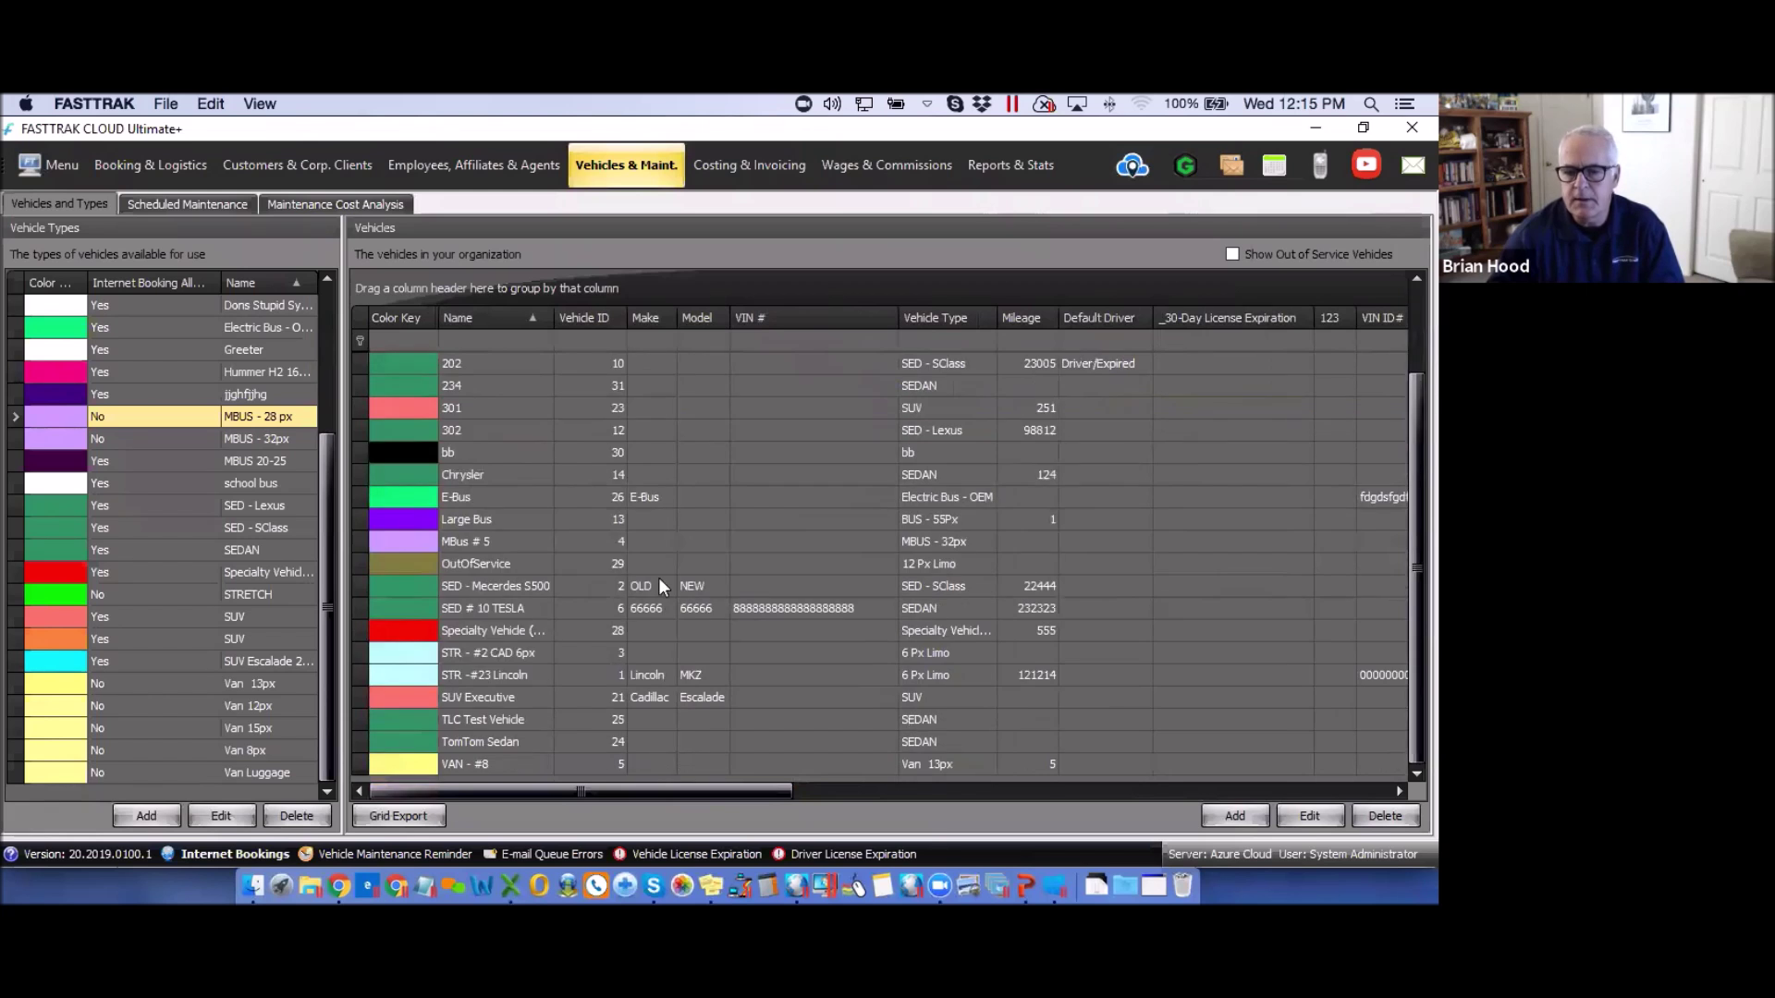
mouse_move(683, 790)
mouse_down()
mouse_move(914, 791)
mouse_move(682, 789)
mouse_up()
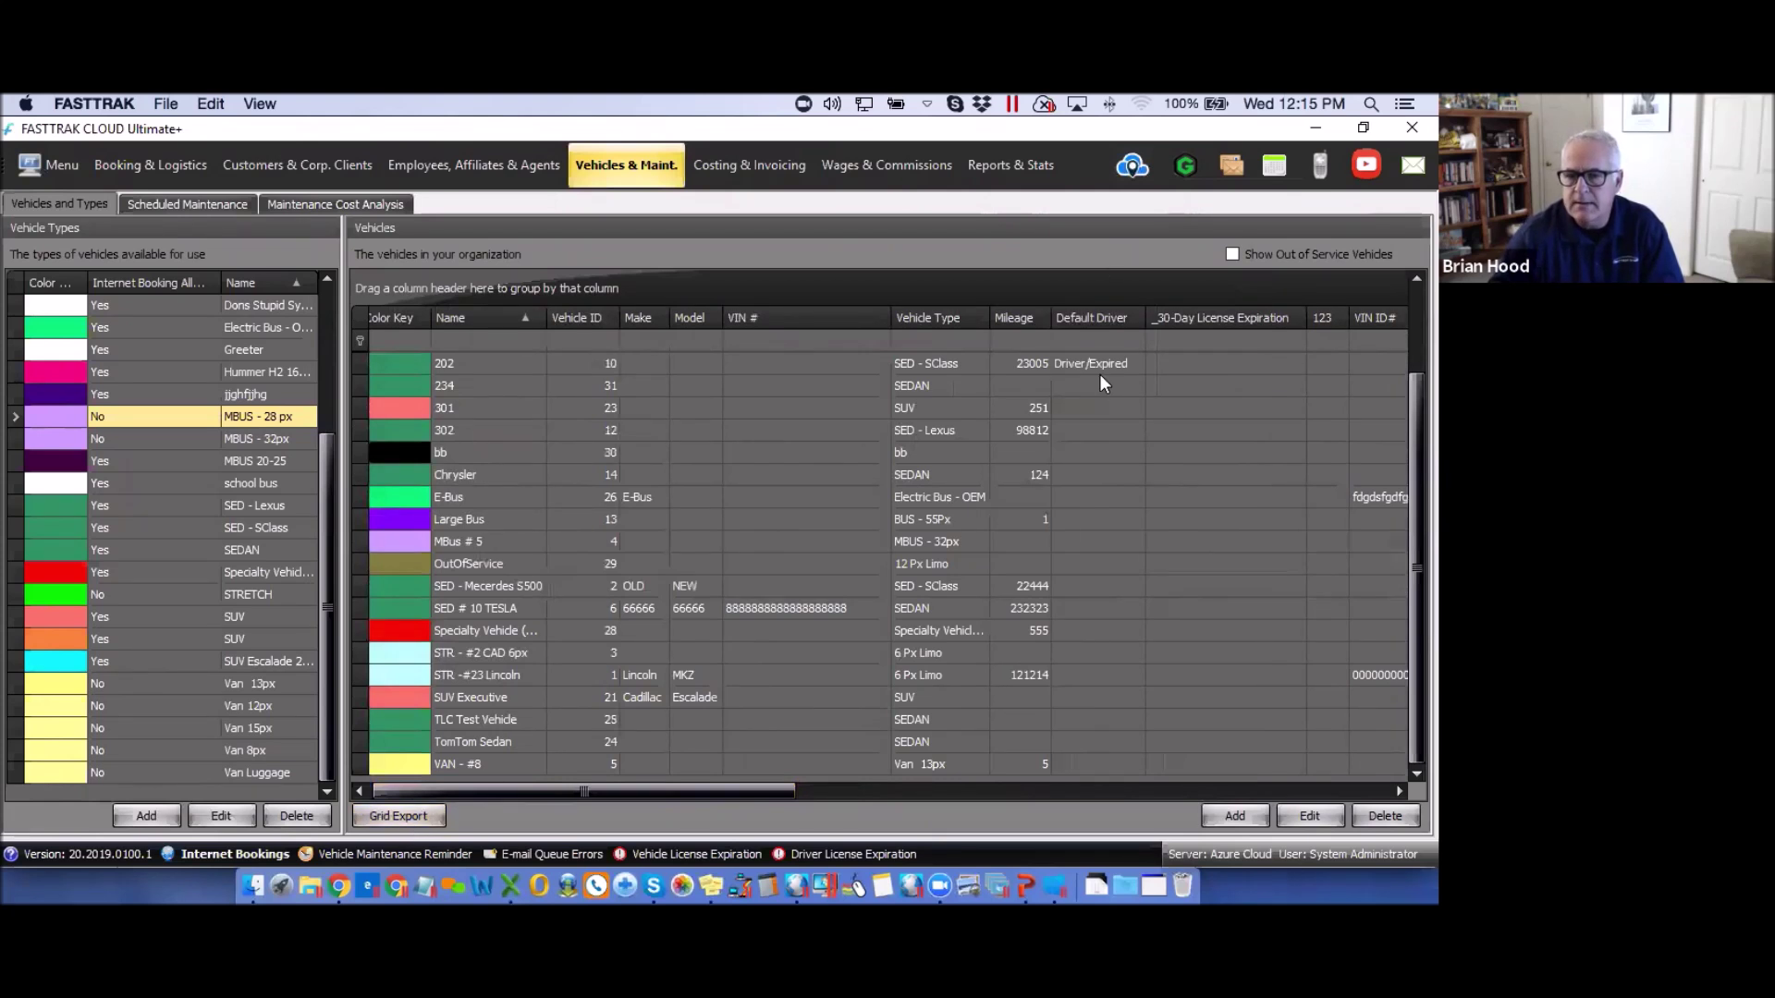
- Check the Vehicles grid's export formats without exporting, and review the grid's license and inspection expiration columns
click(403, 817)
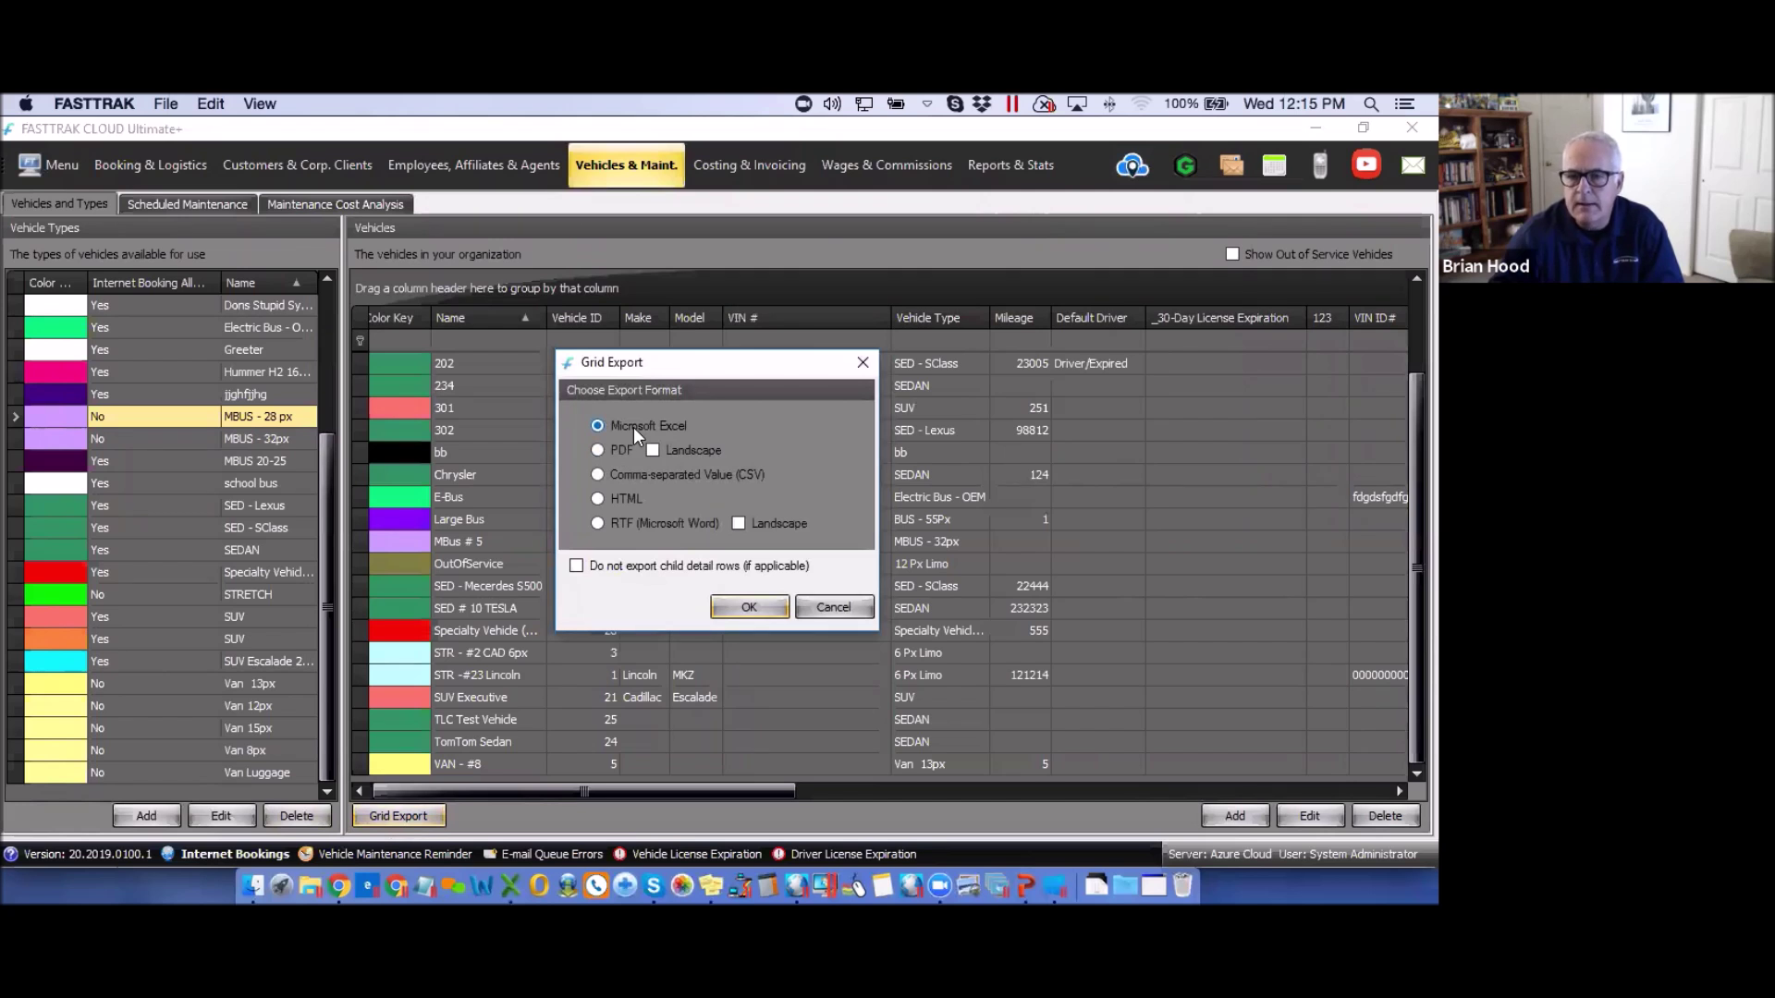
click(862, 363)
drag(724, 791, 1219, 773)
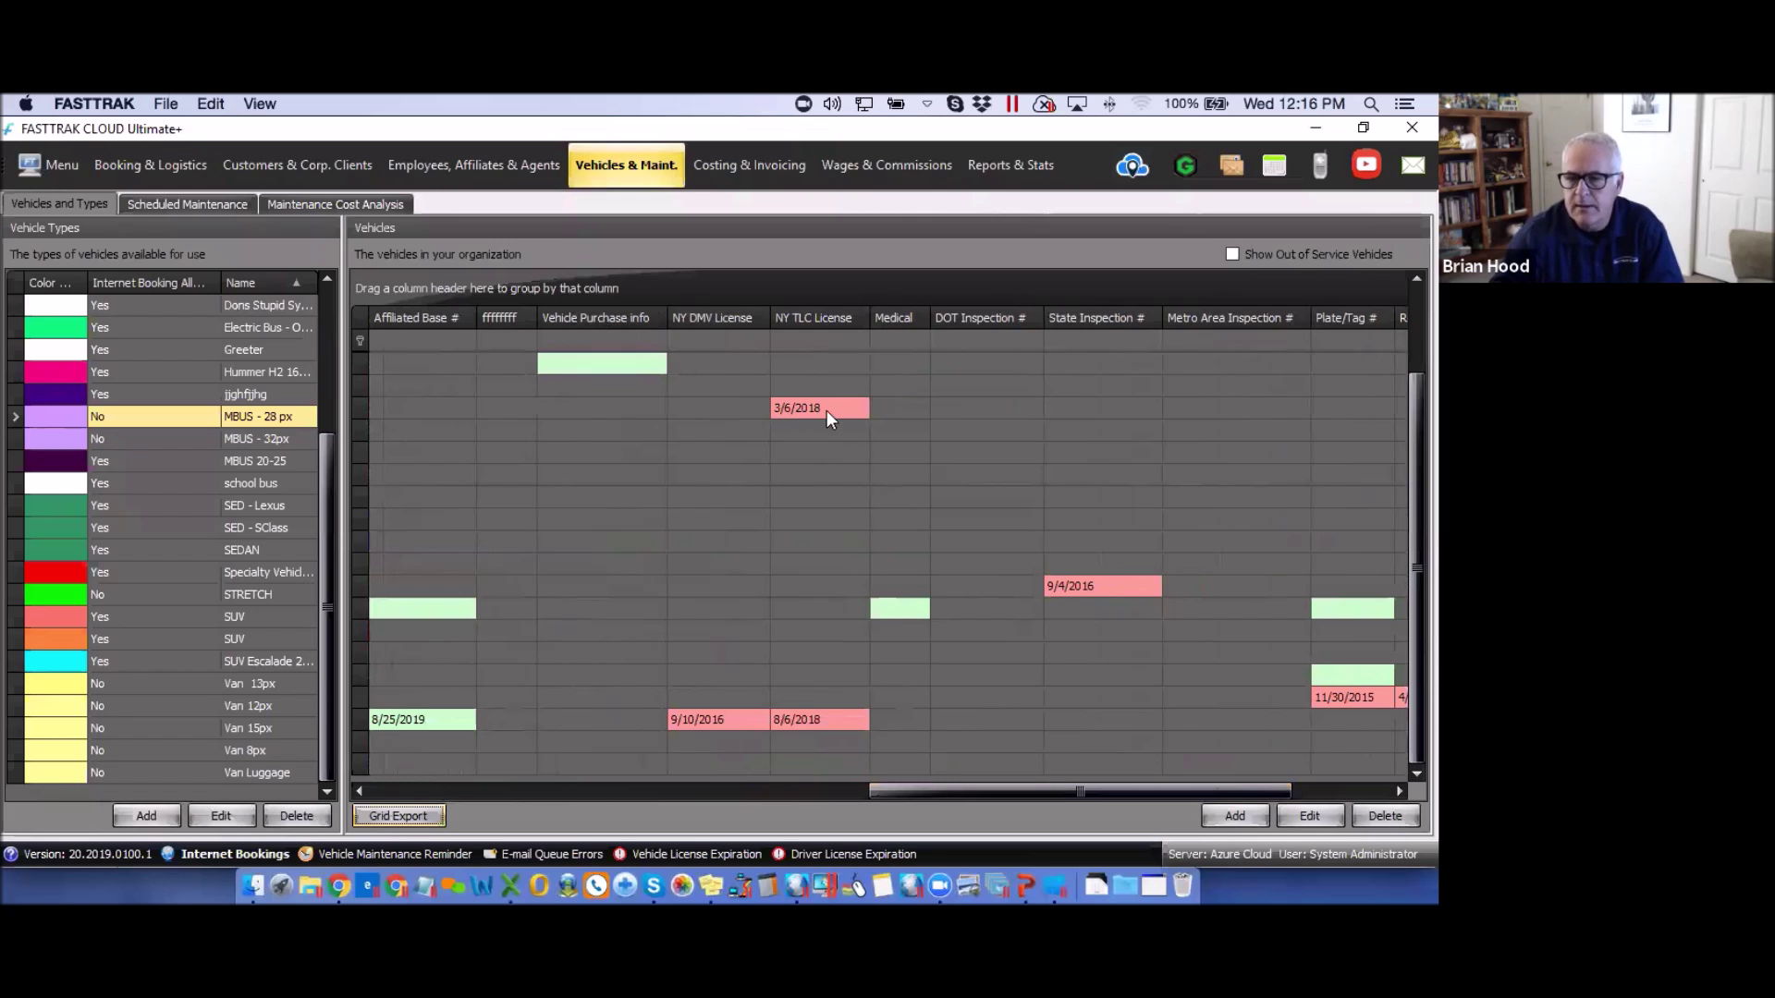
drag(956, 789, 408, 797)
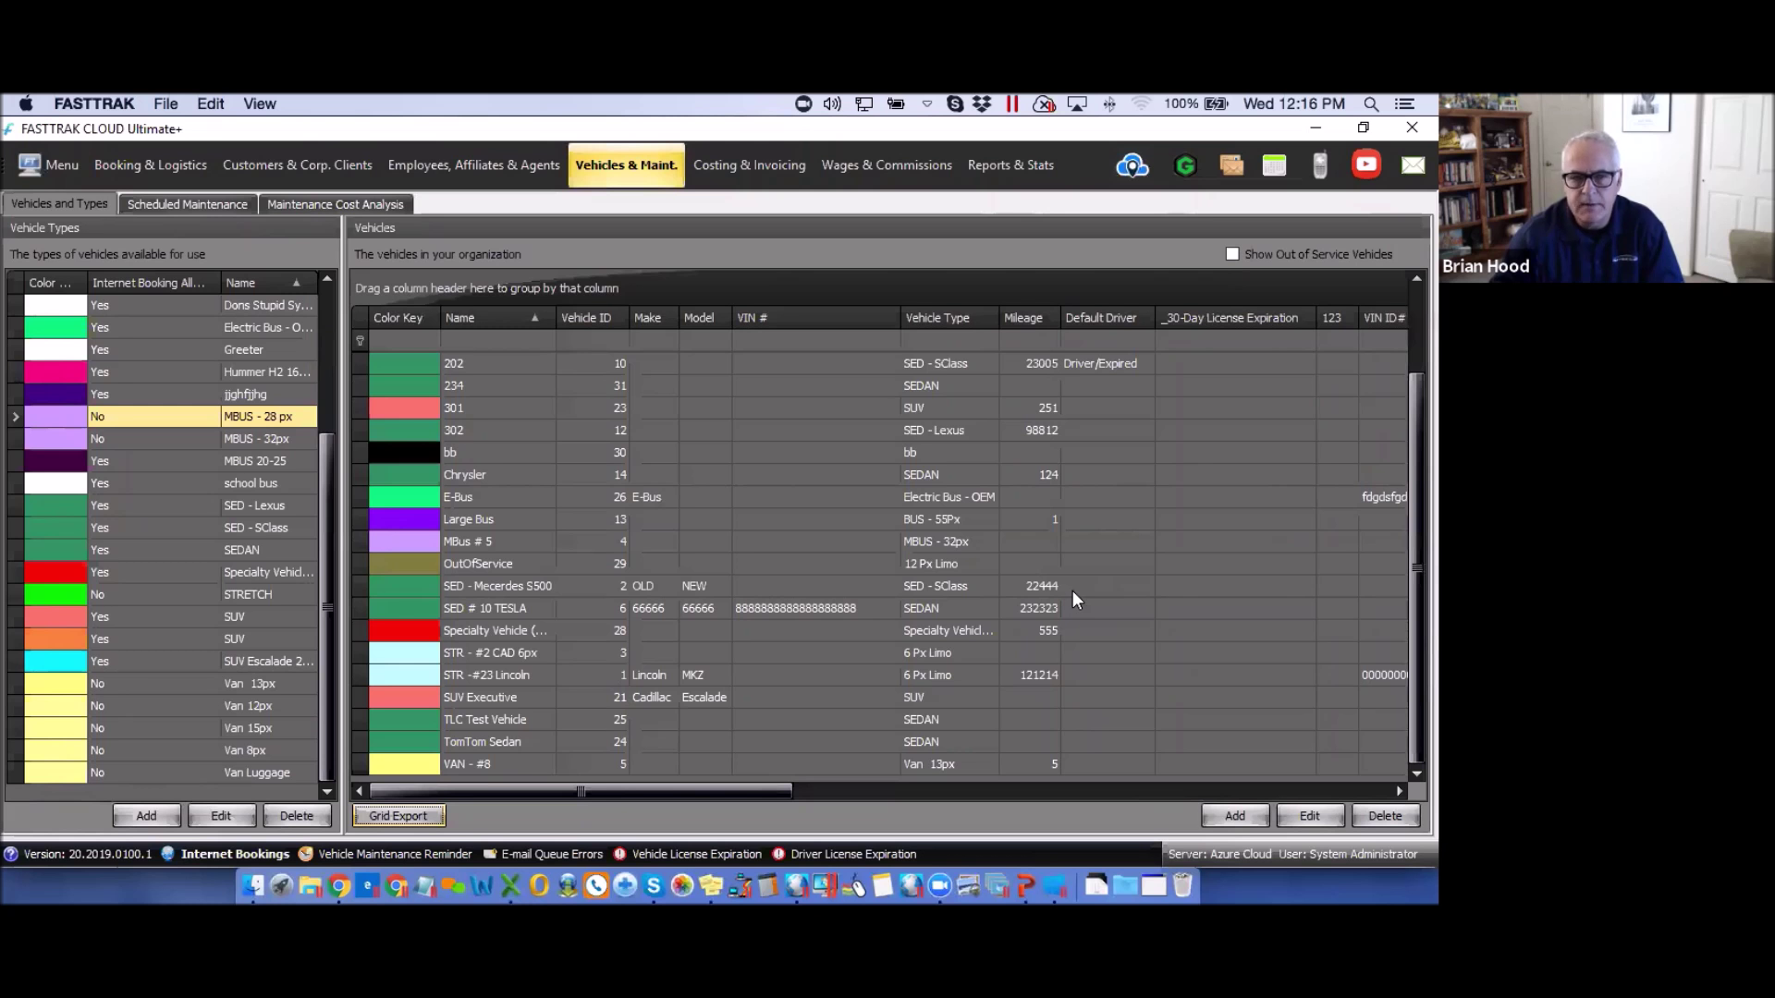
- Open List Management, switch the list to edit to License Type, and look through its license types
click(48, 173)
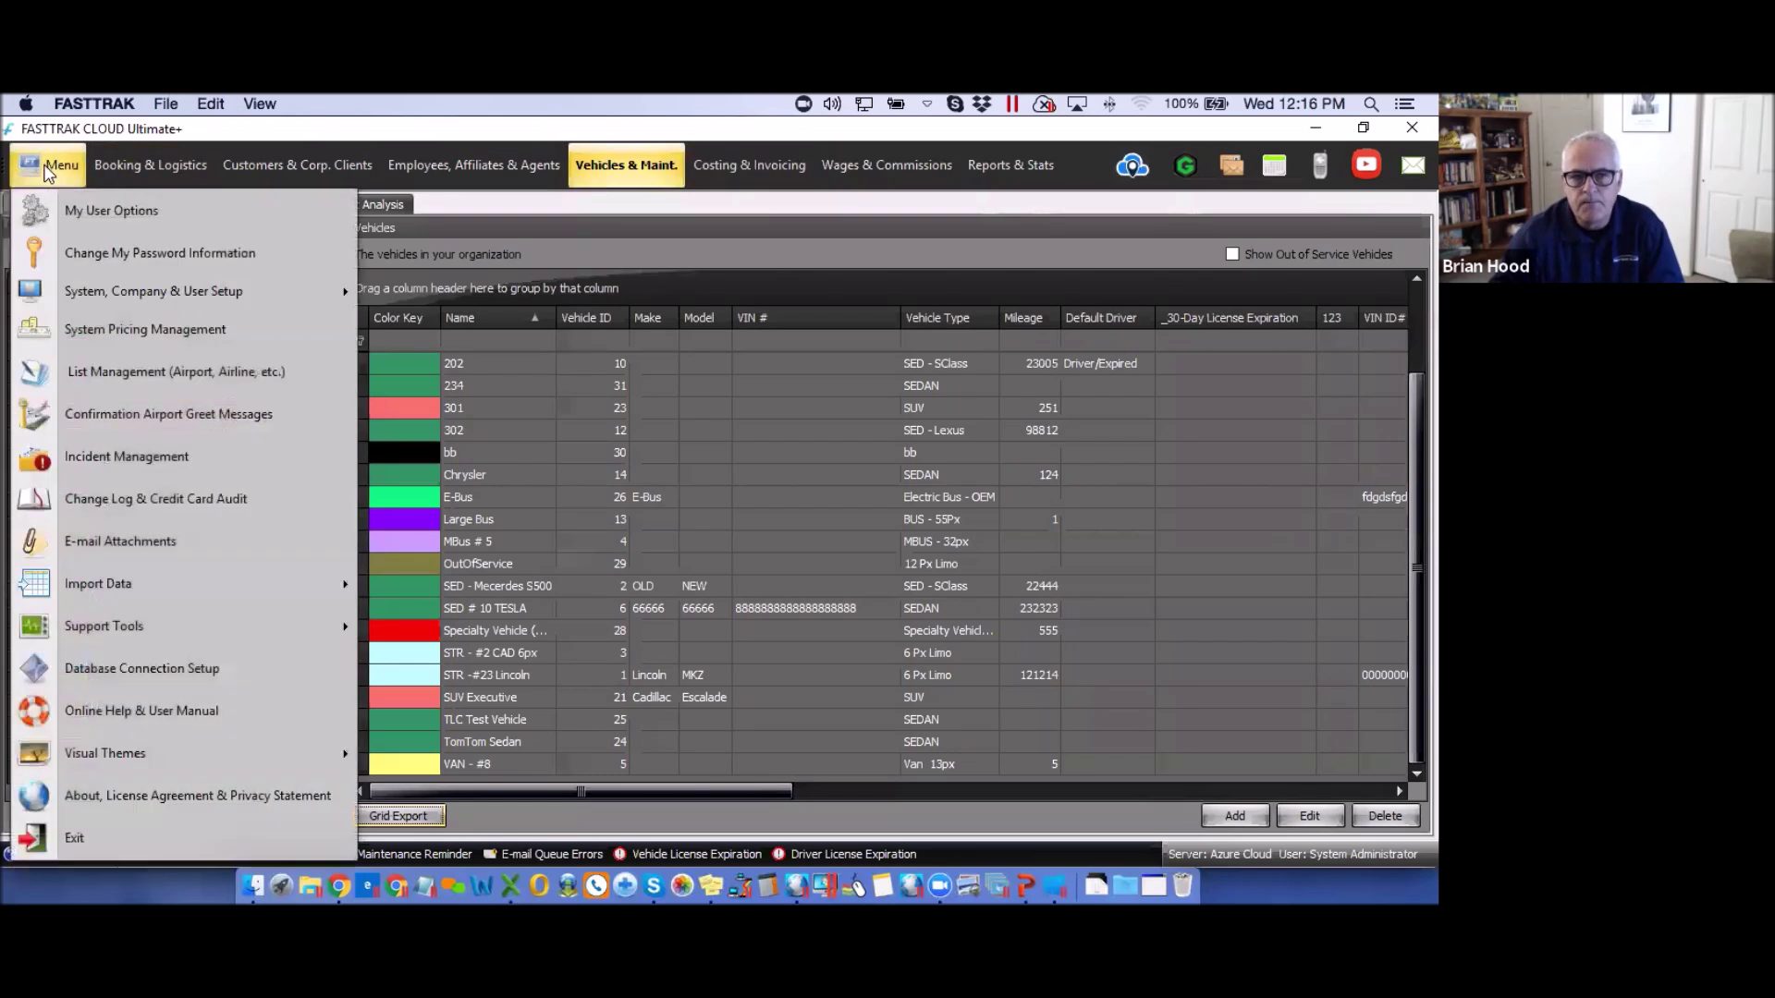
click(107, 374)
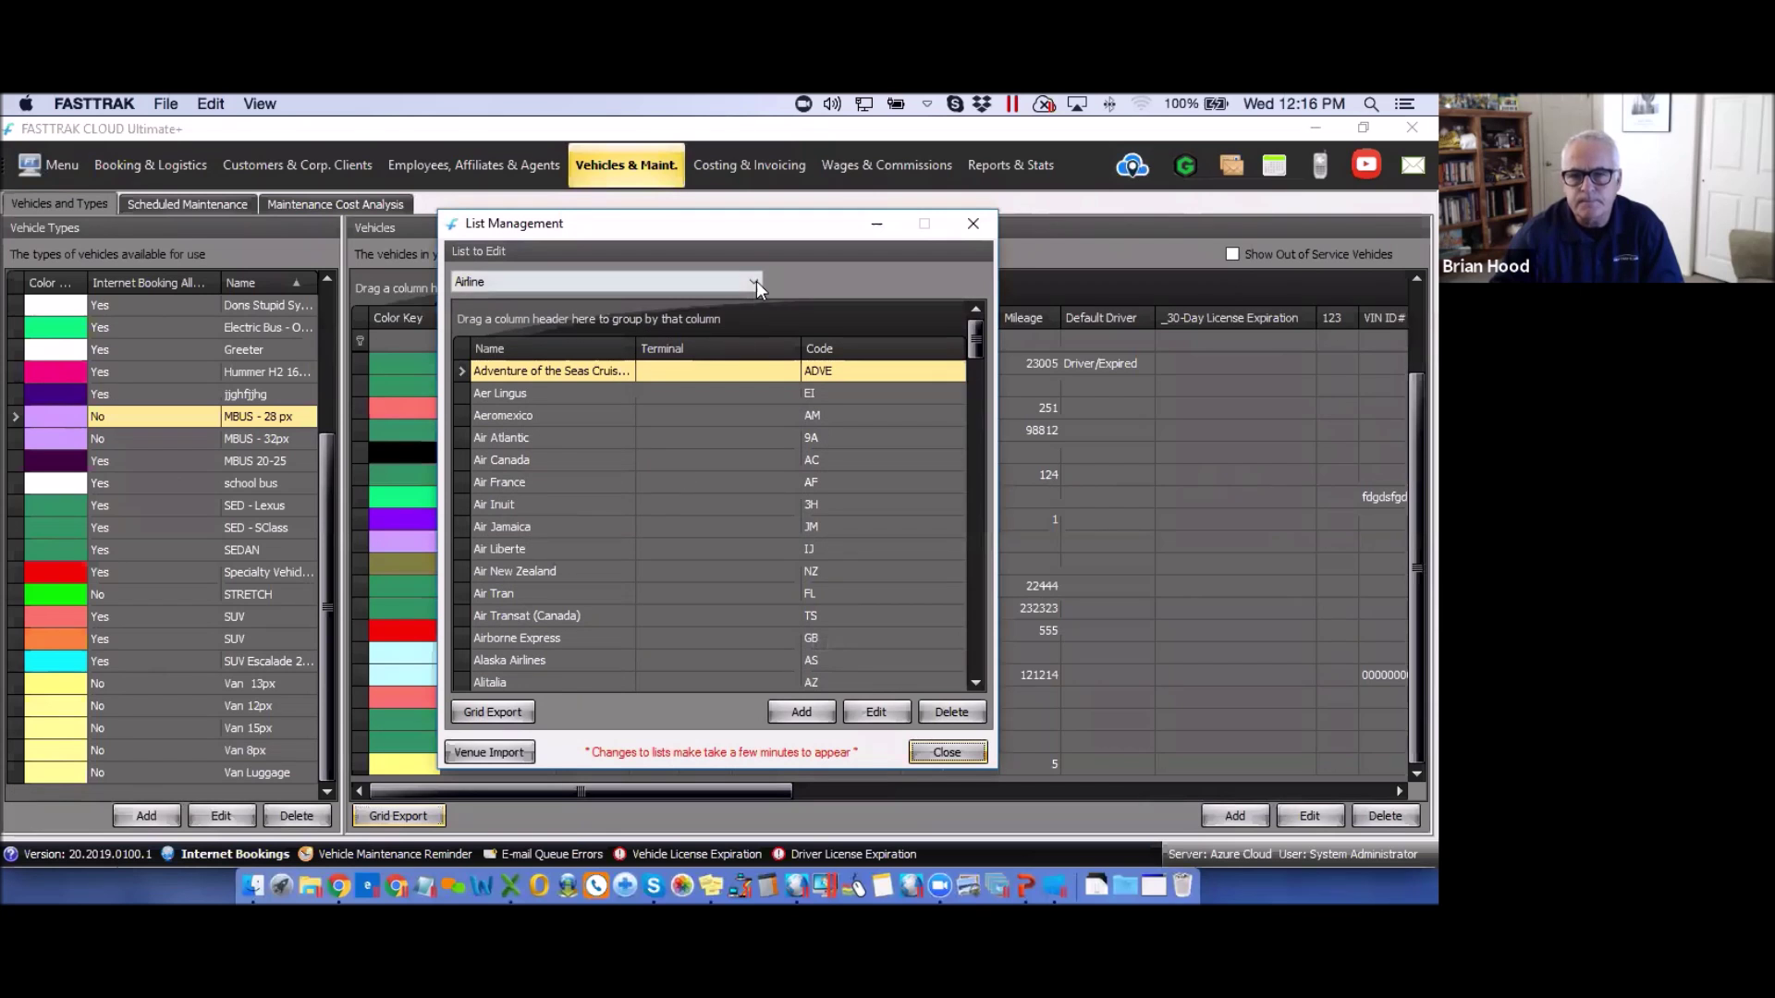
click(754, 279)
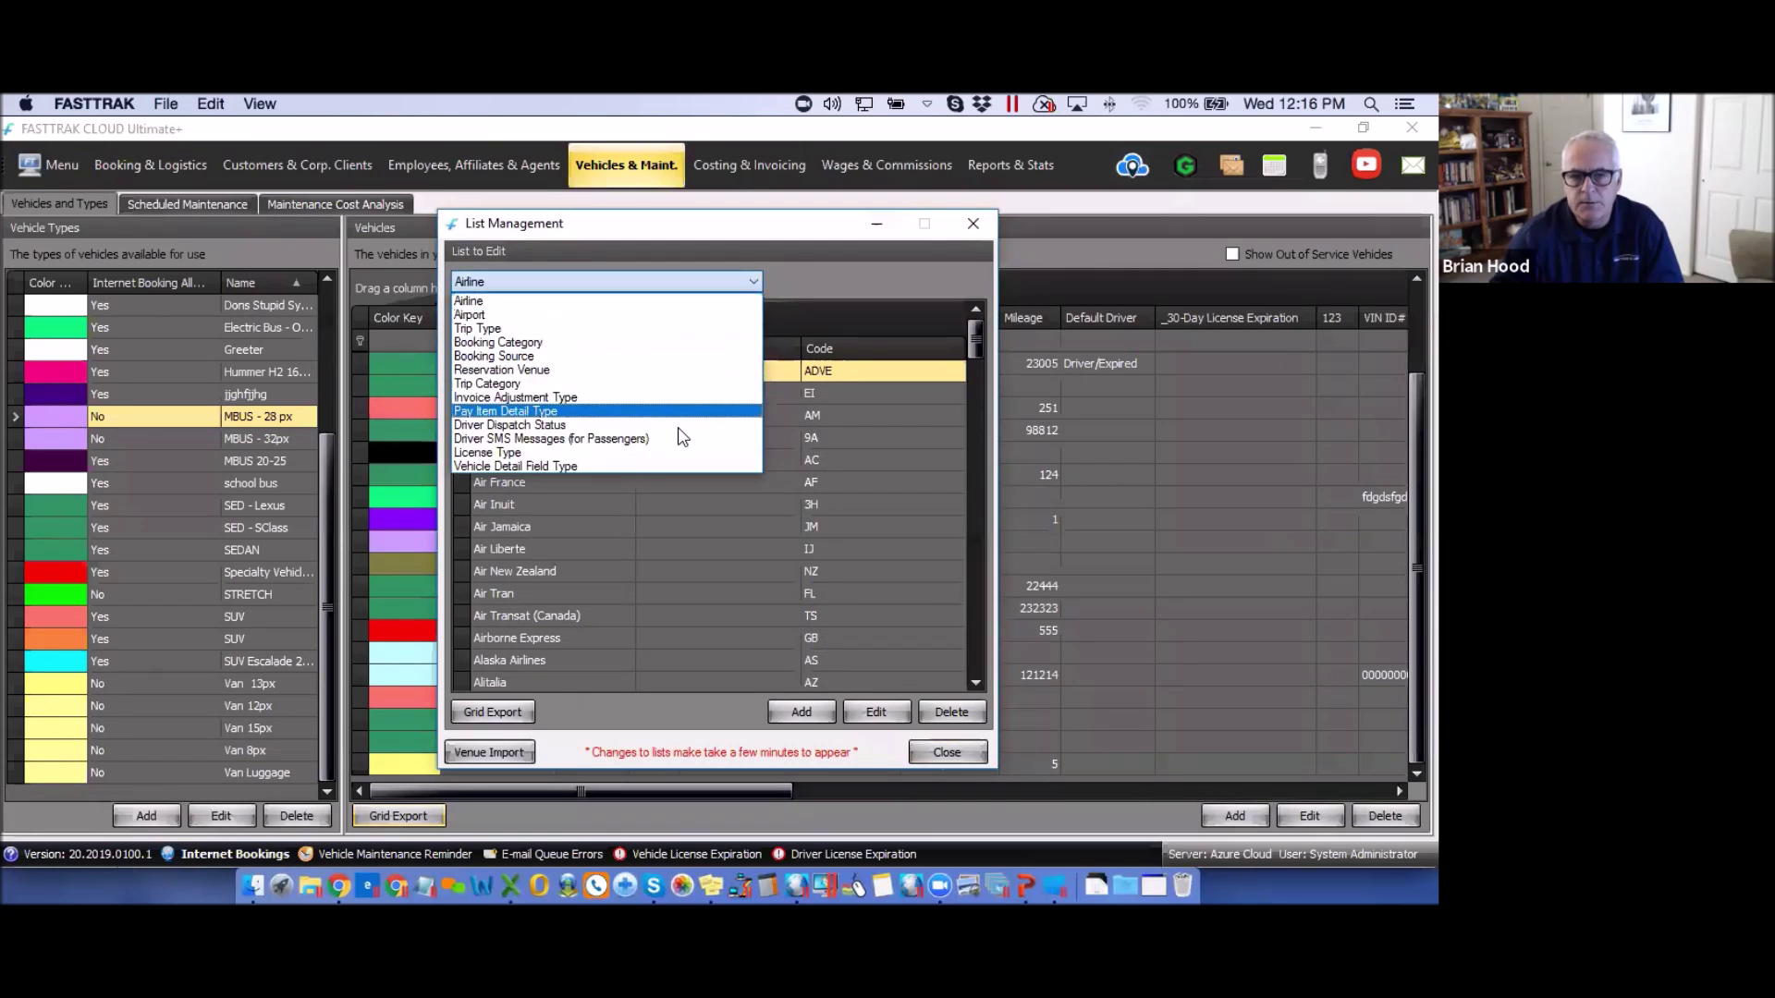
click(515, 454)
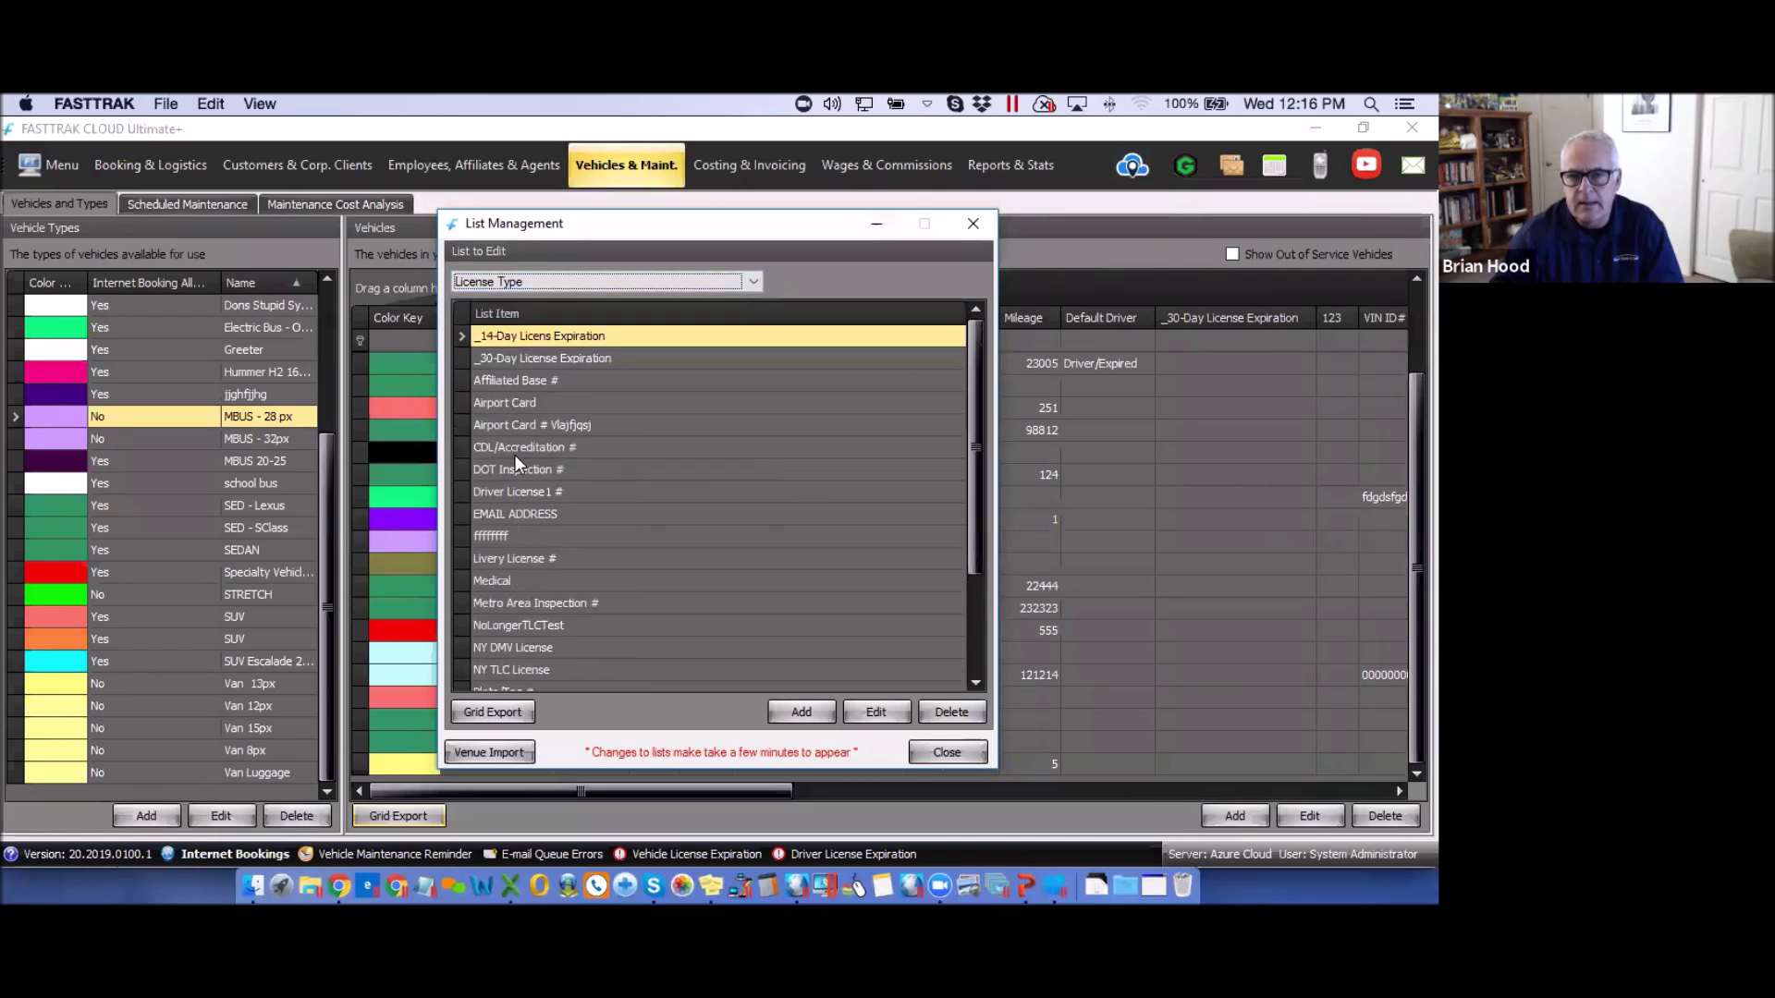
drag(976, 388, 973, 529)
drag(980, 443, 980, 374)
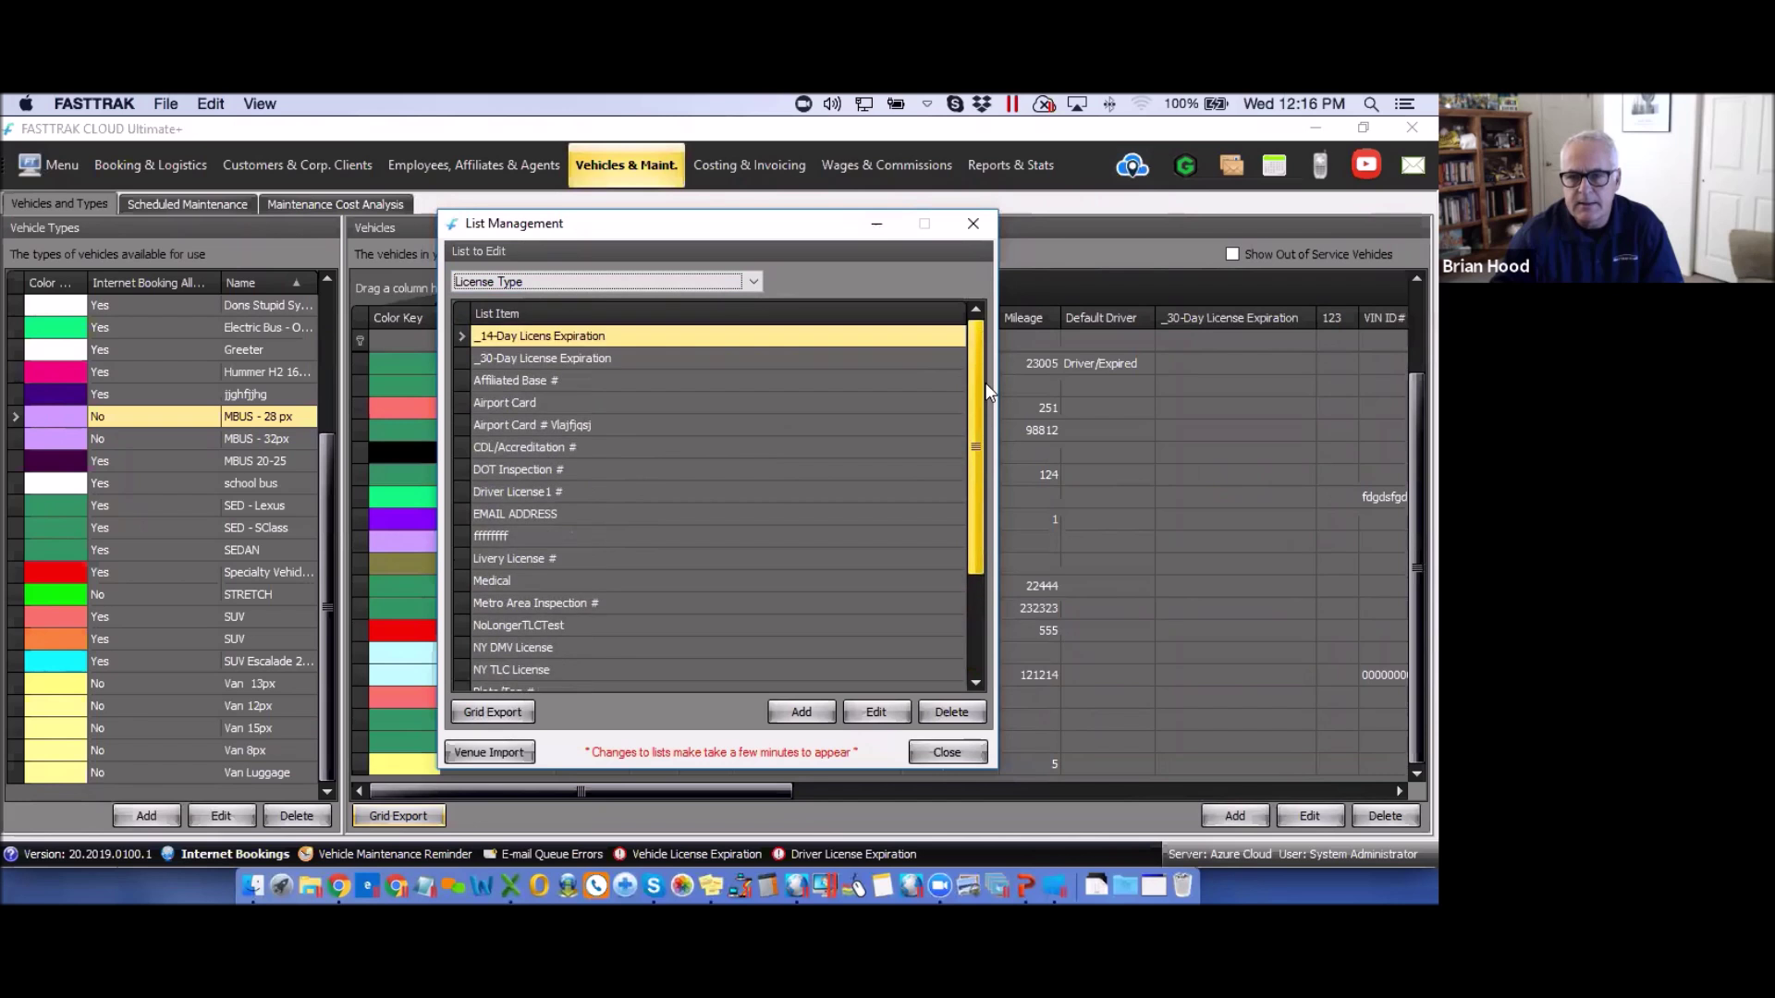
scroll(979, 370, down, 3)
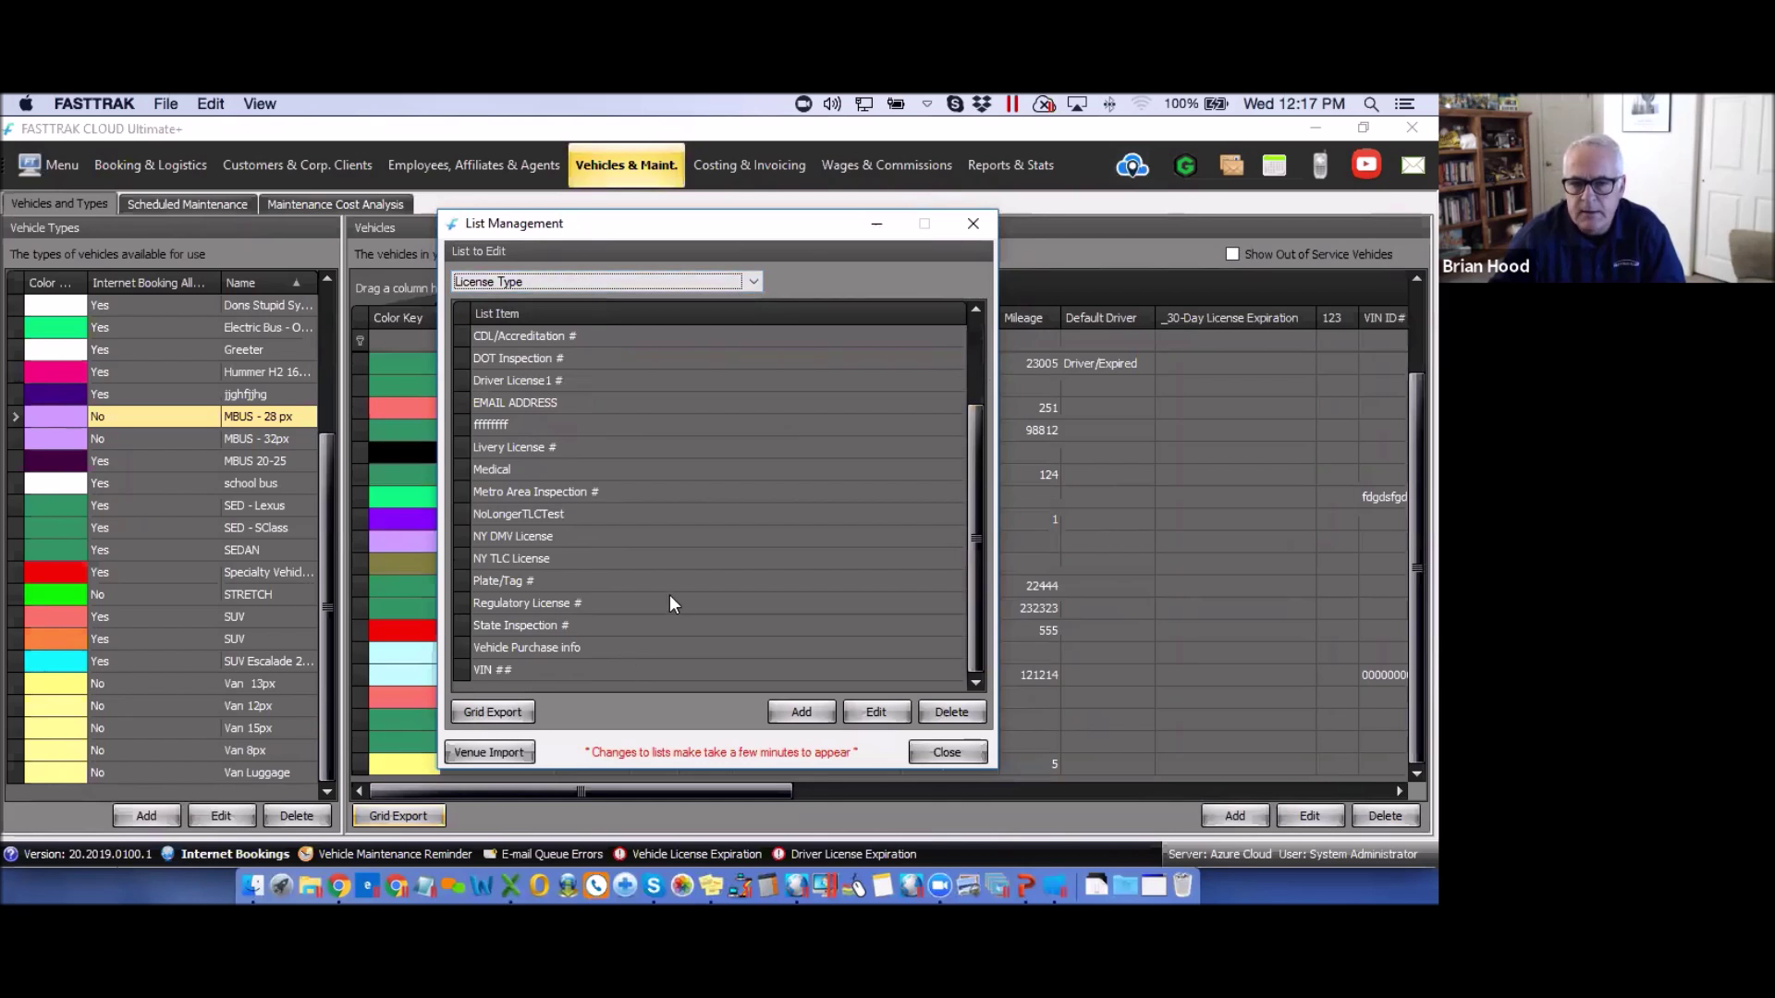
- Add a license type named ertete with 30 days' notice, showing its expiration and value on dashboards, and close List Management
click(800, 714)
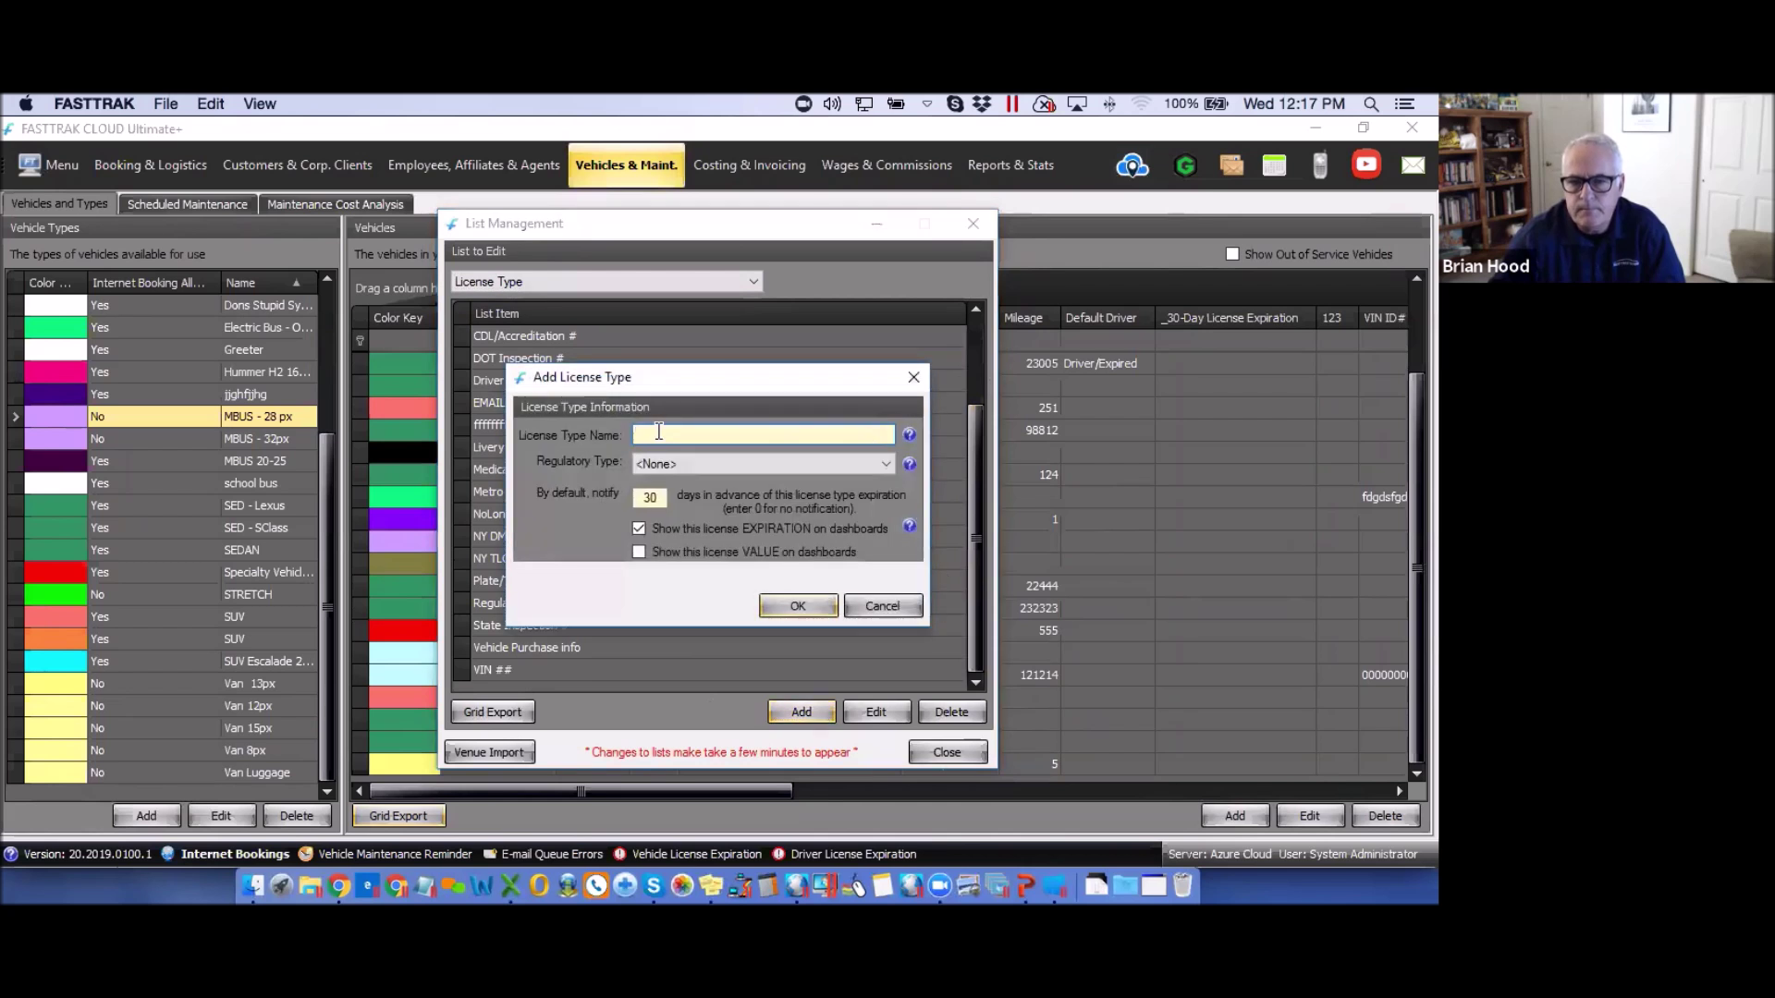
text(ertete)
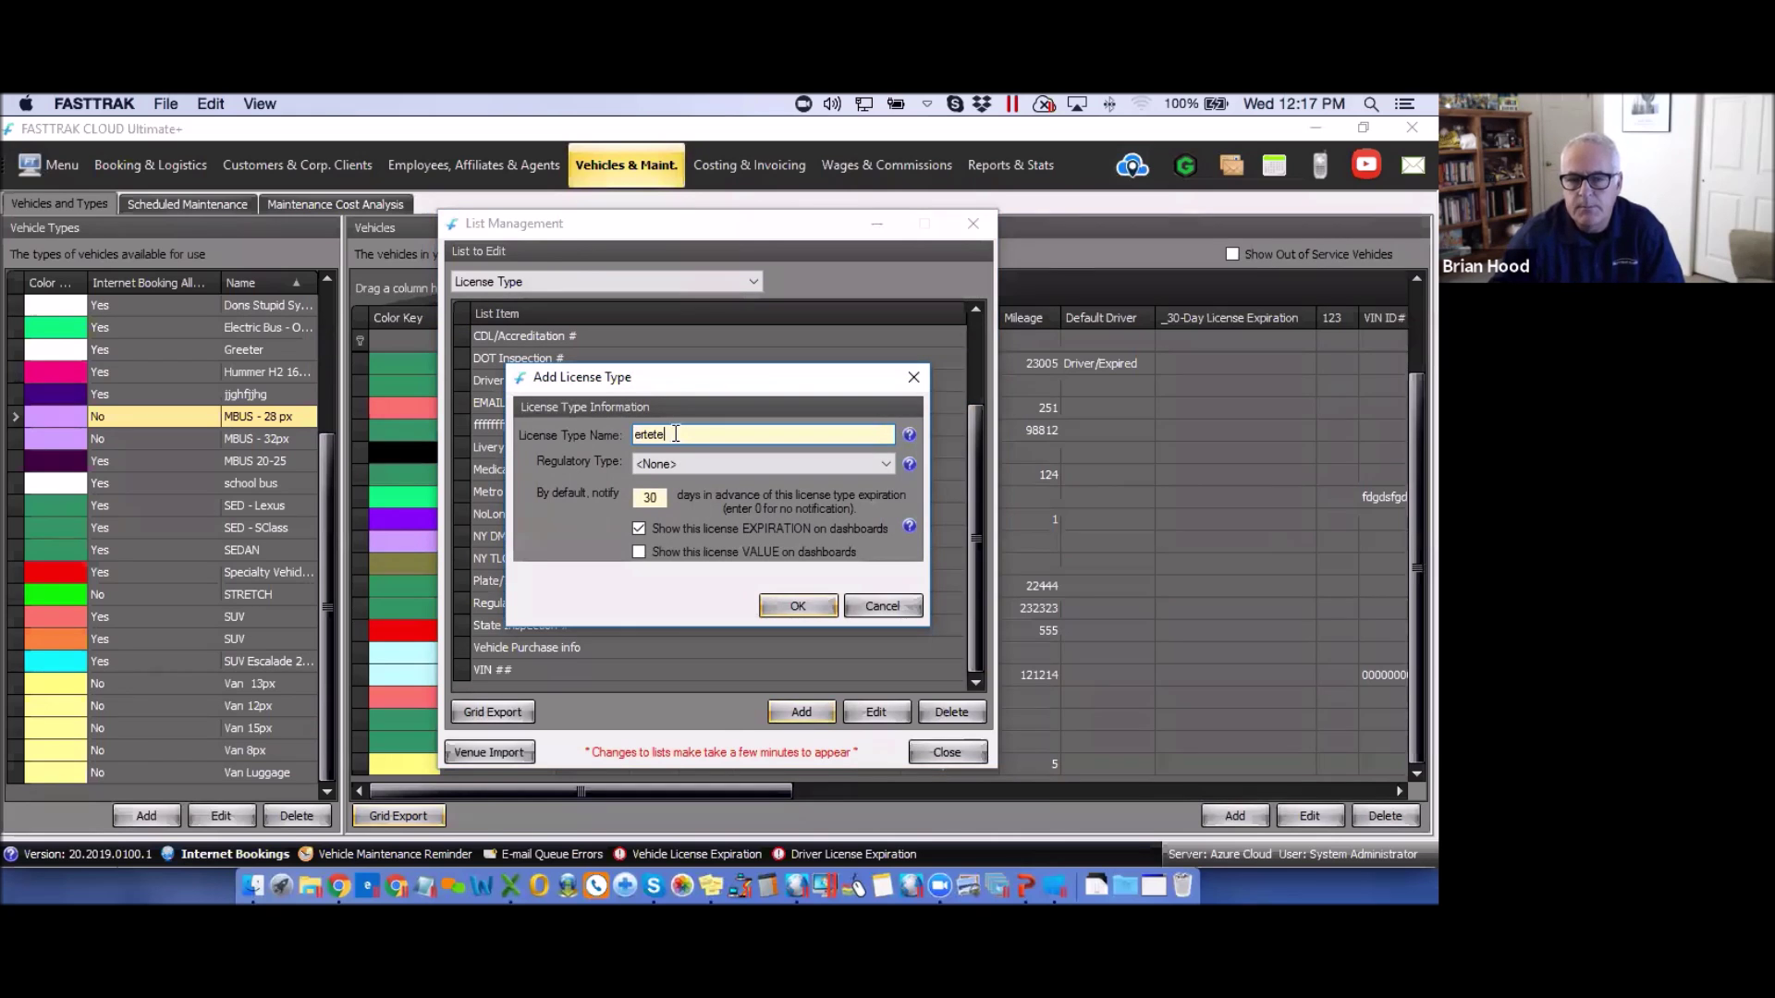
drag(676, 434, 580, 435)
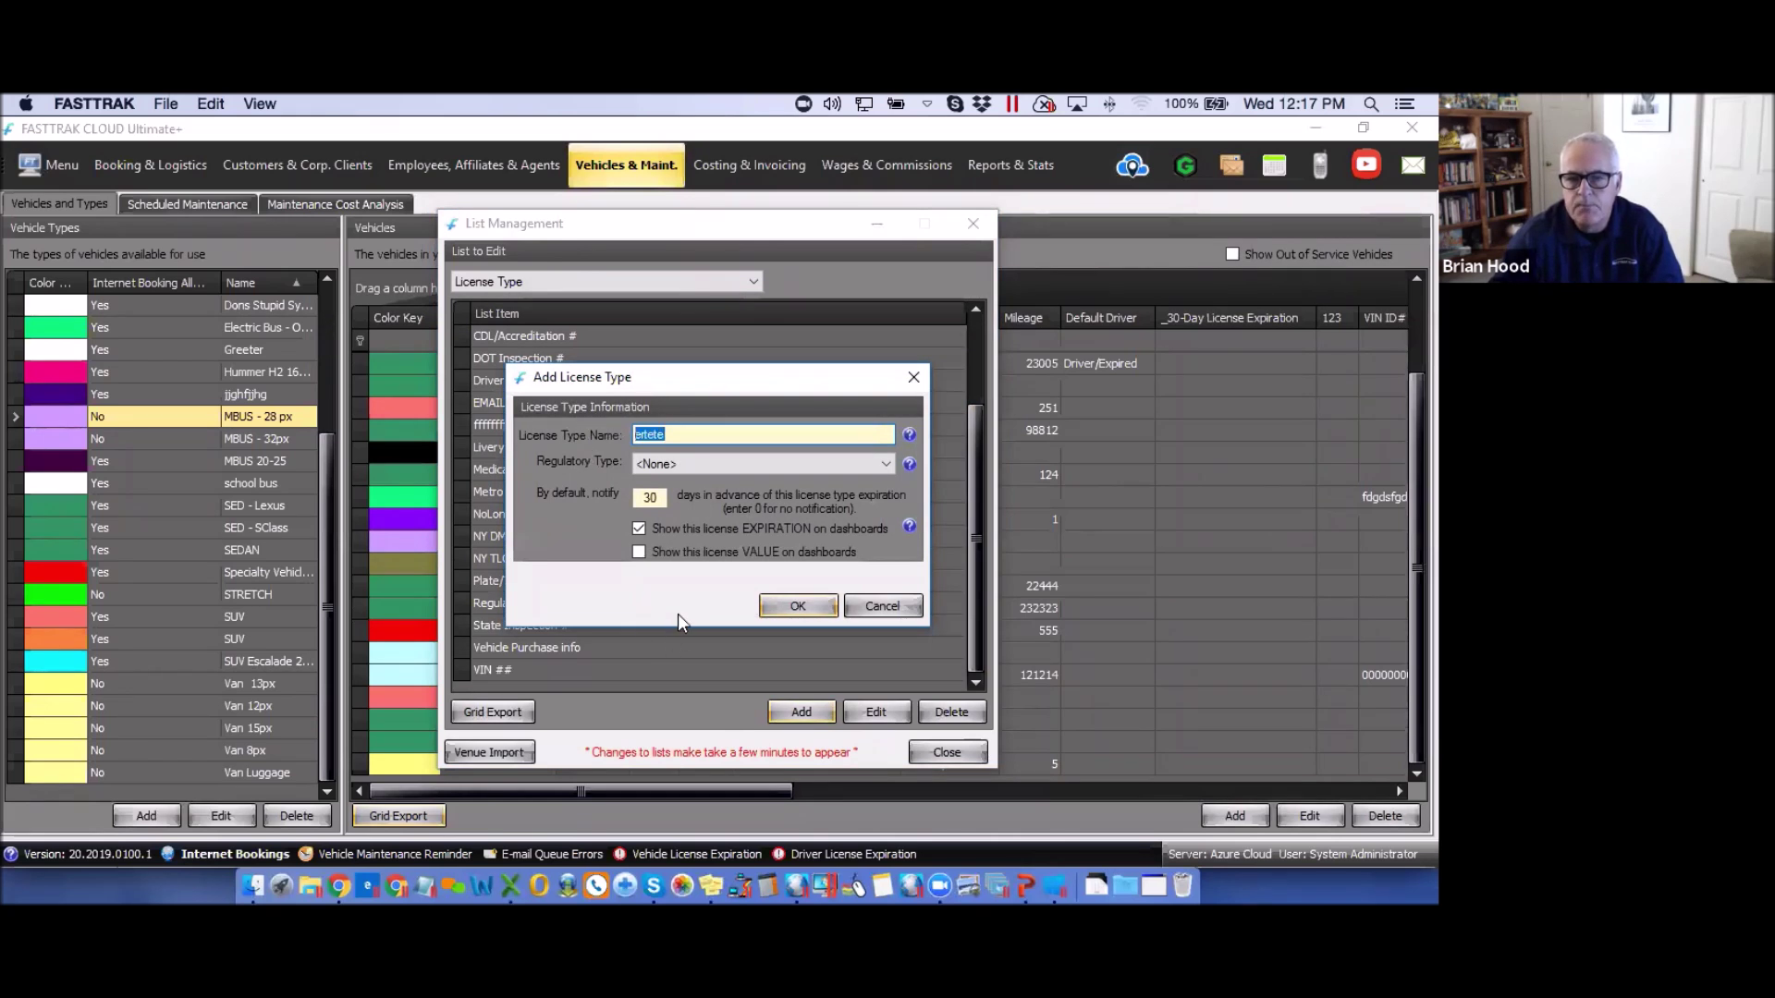
double_click(668, 498)
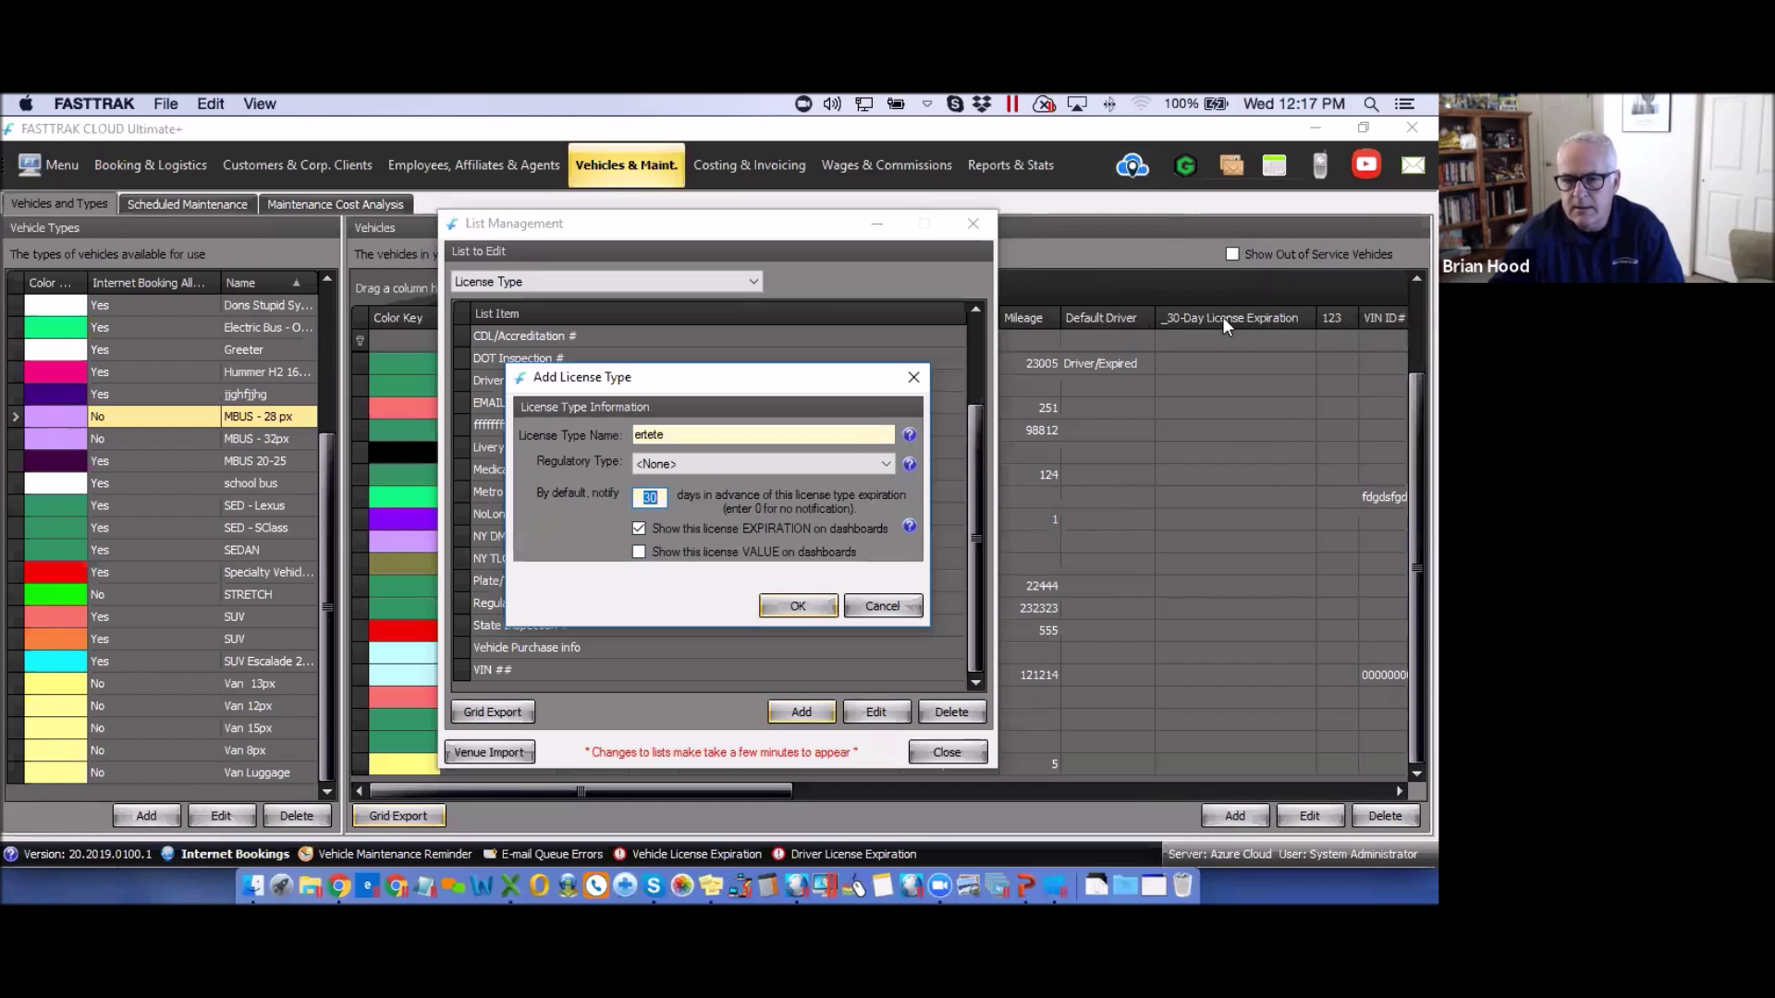
click(640, 553)
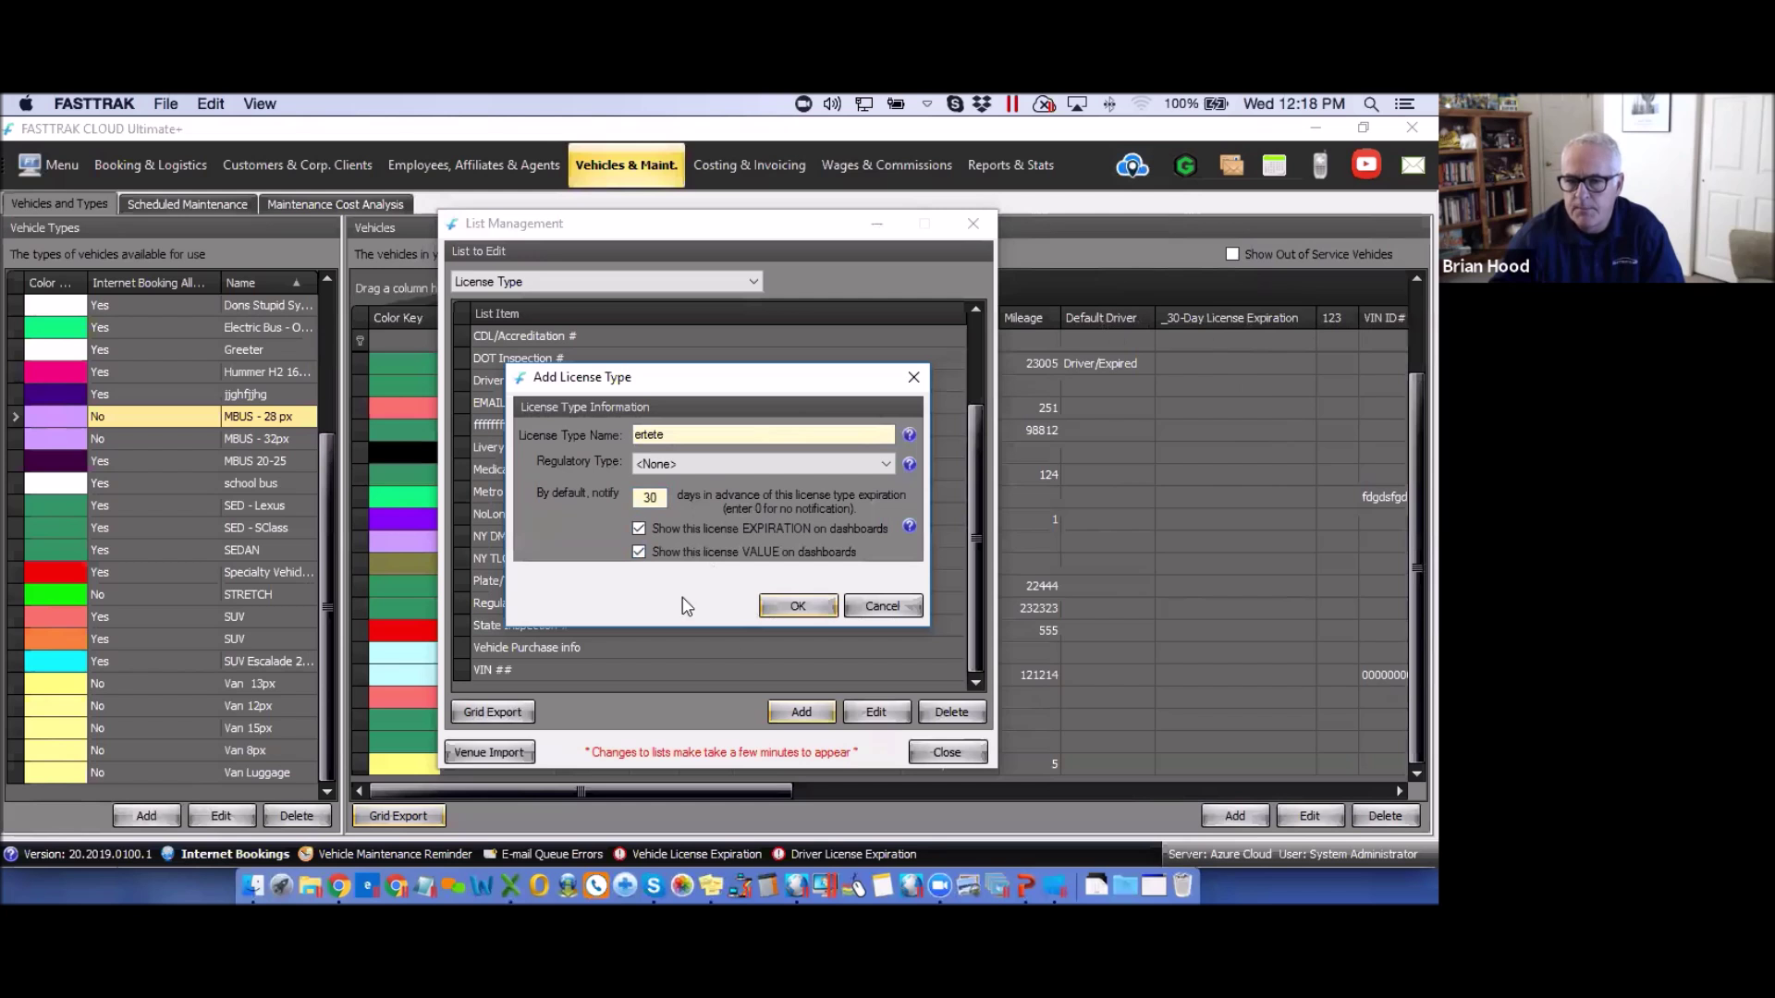
click(797, 606)
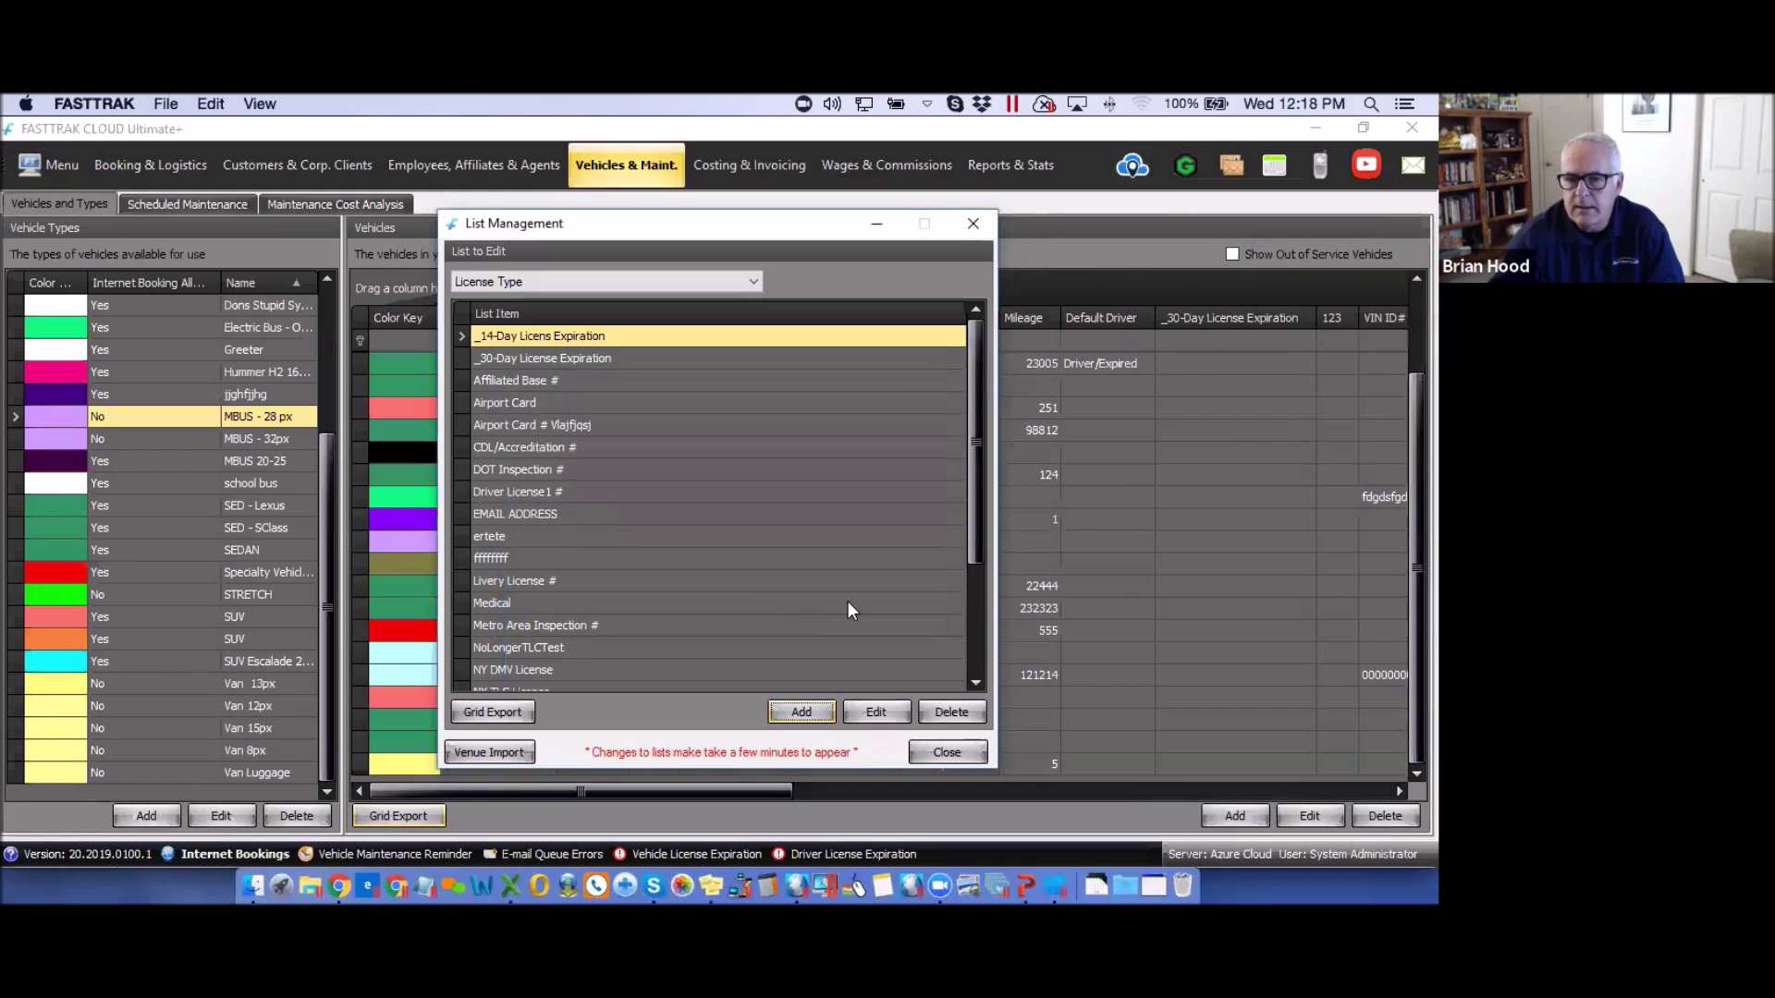
click(947, 752)
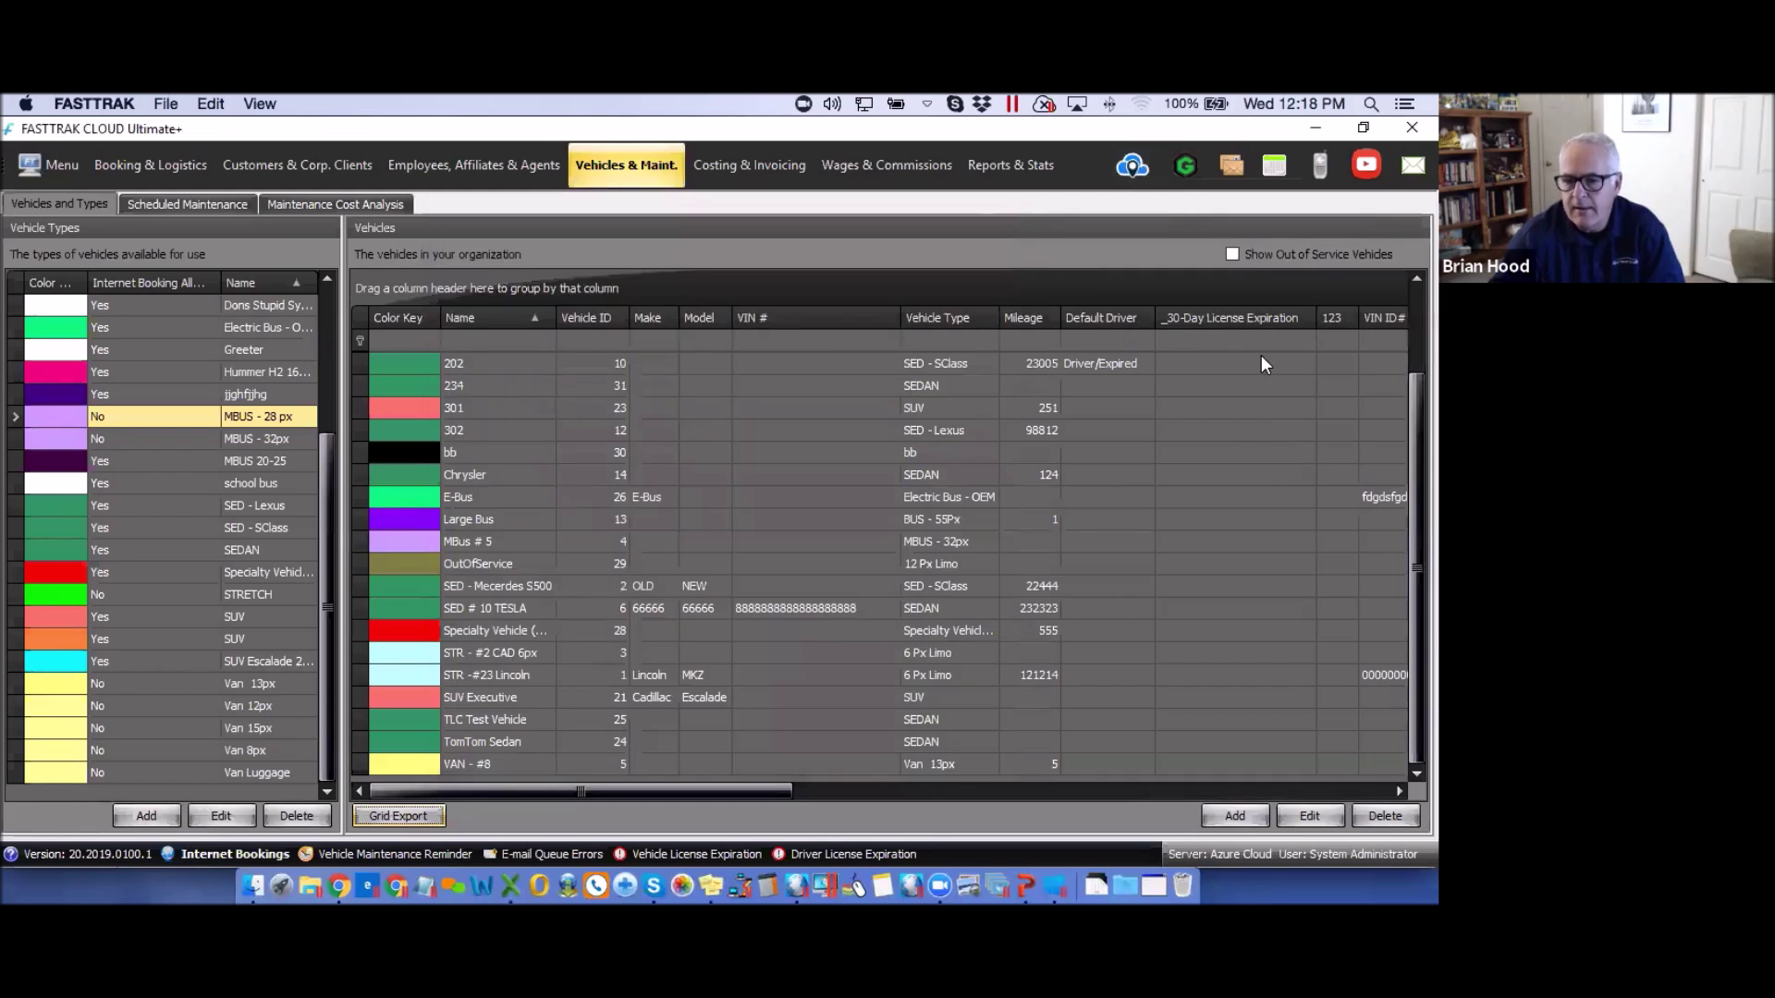
mouse_move(758, 789)
mouse_down()
mouse_move(1161, 800)
mouse_move(730, 791)
mouse_up()
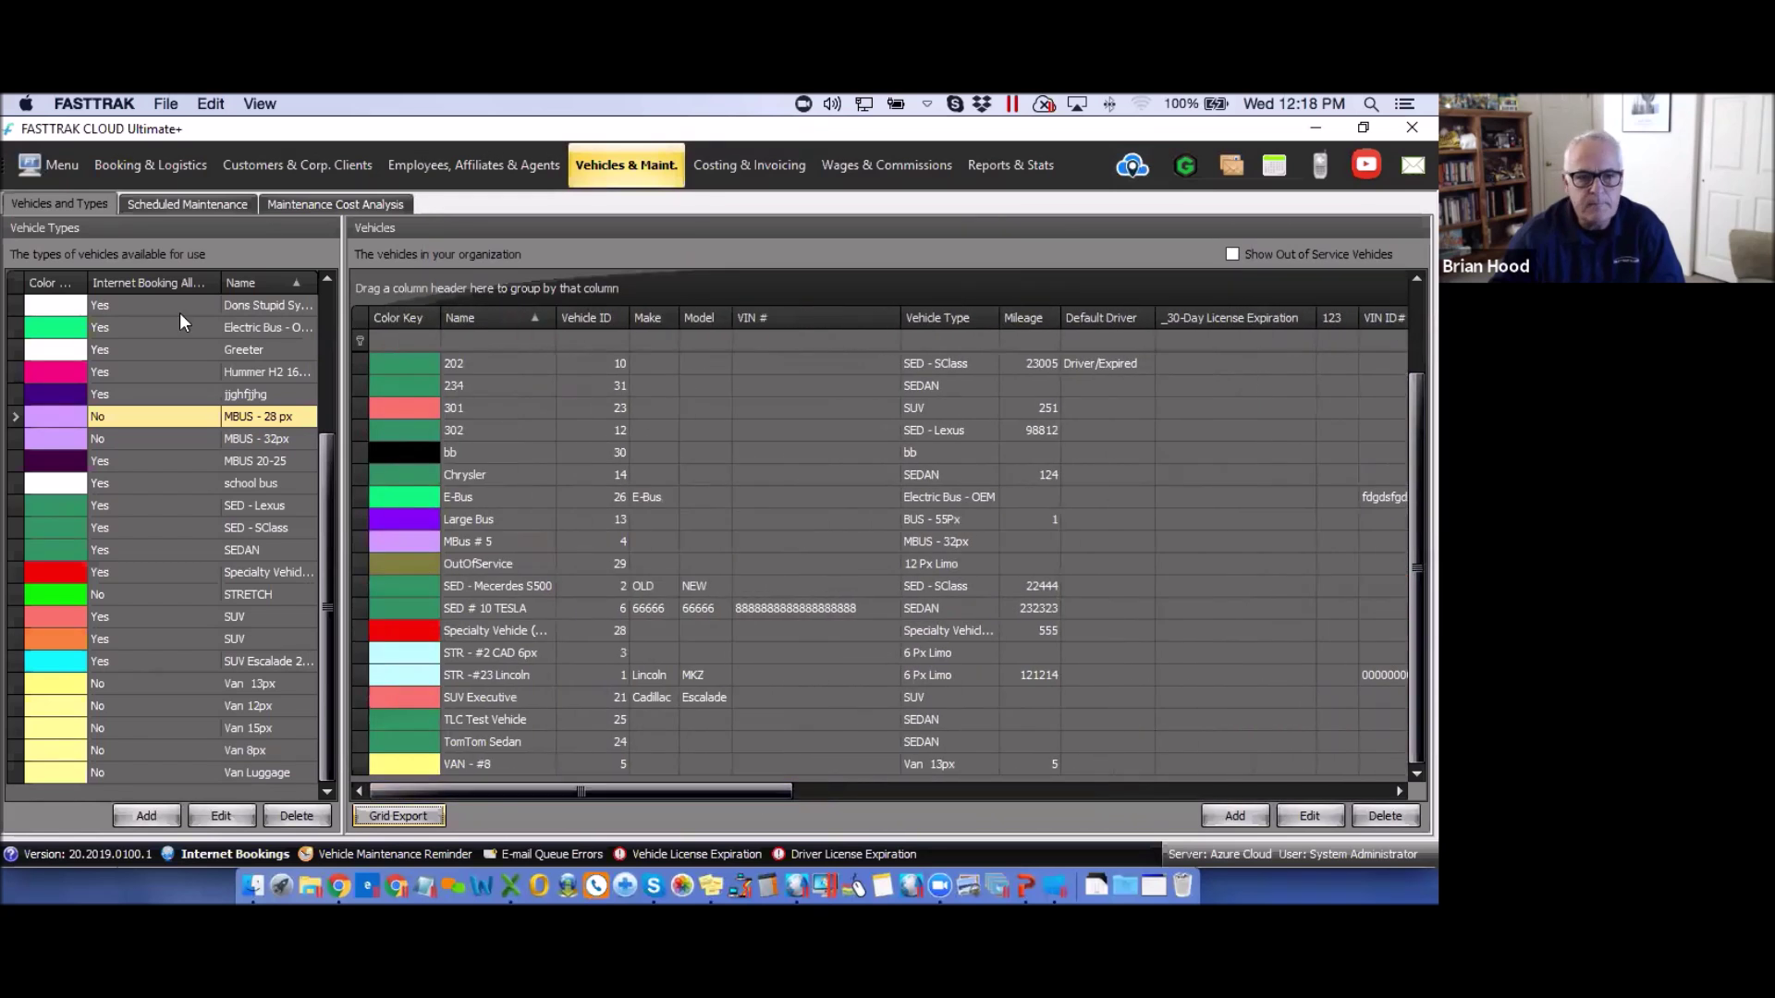
- Reopen List Management and display the License Type list
click(48, 162)
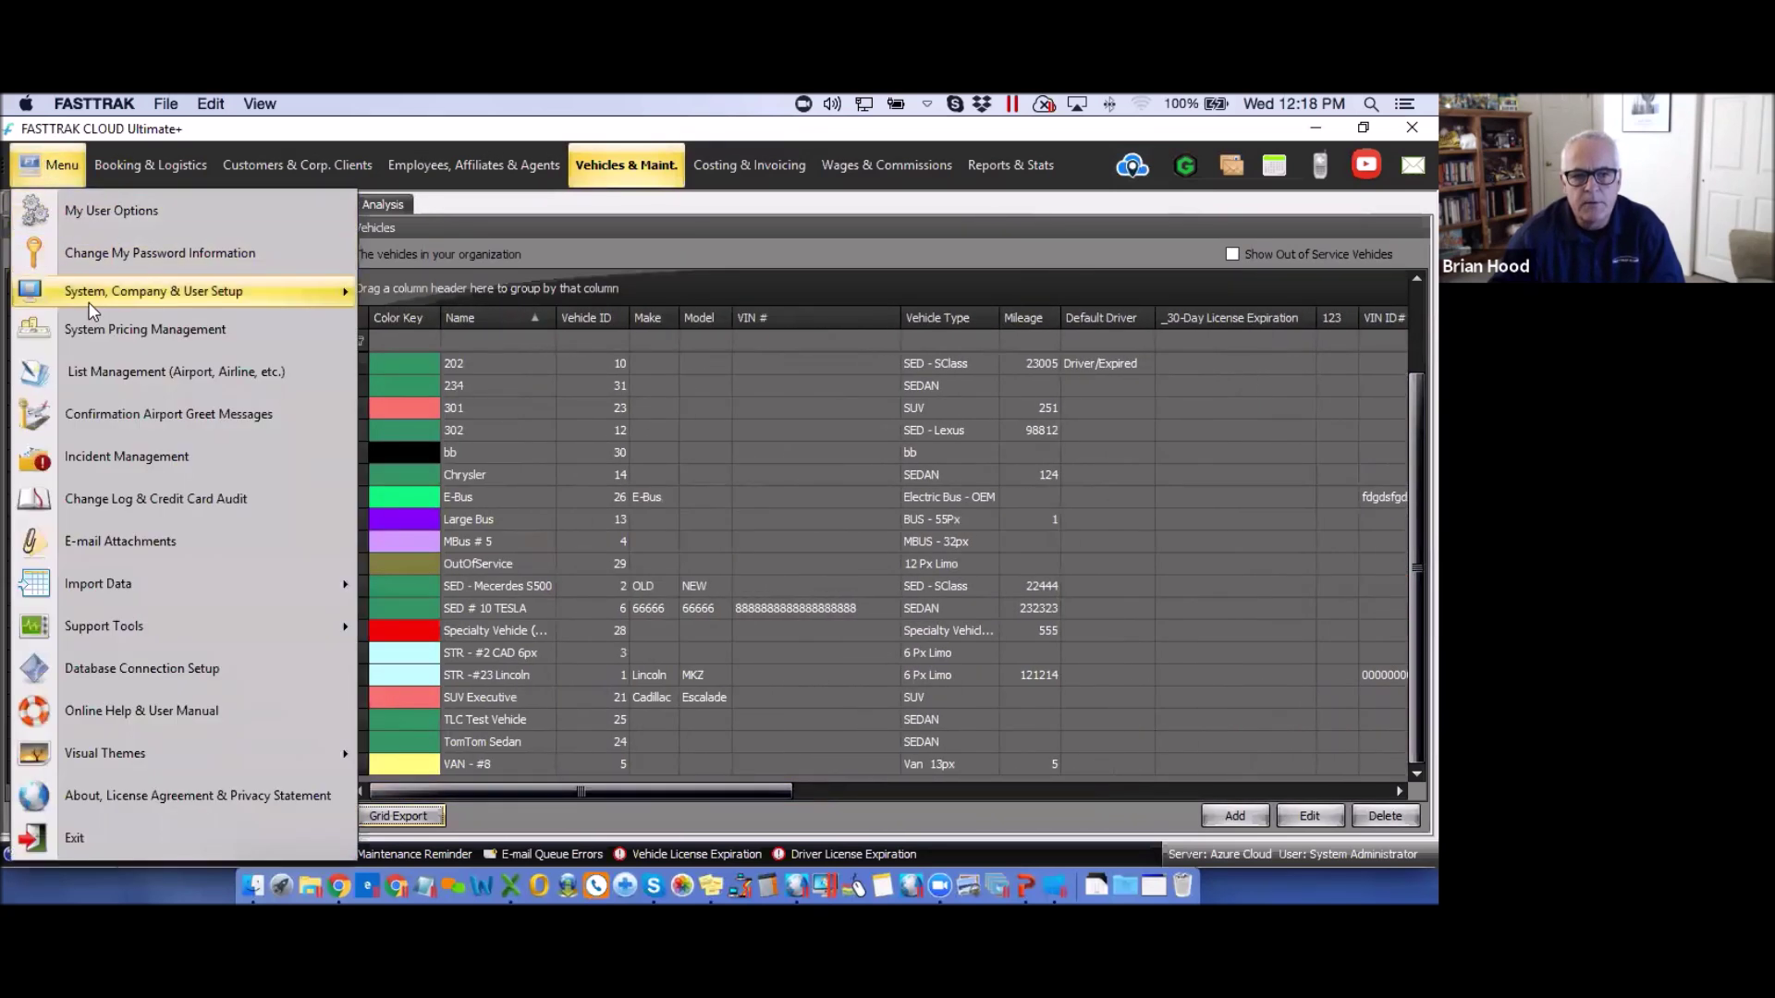
mouse_move(97, 303)
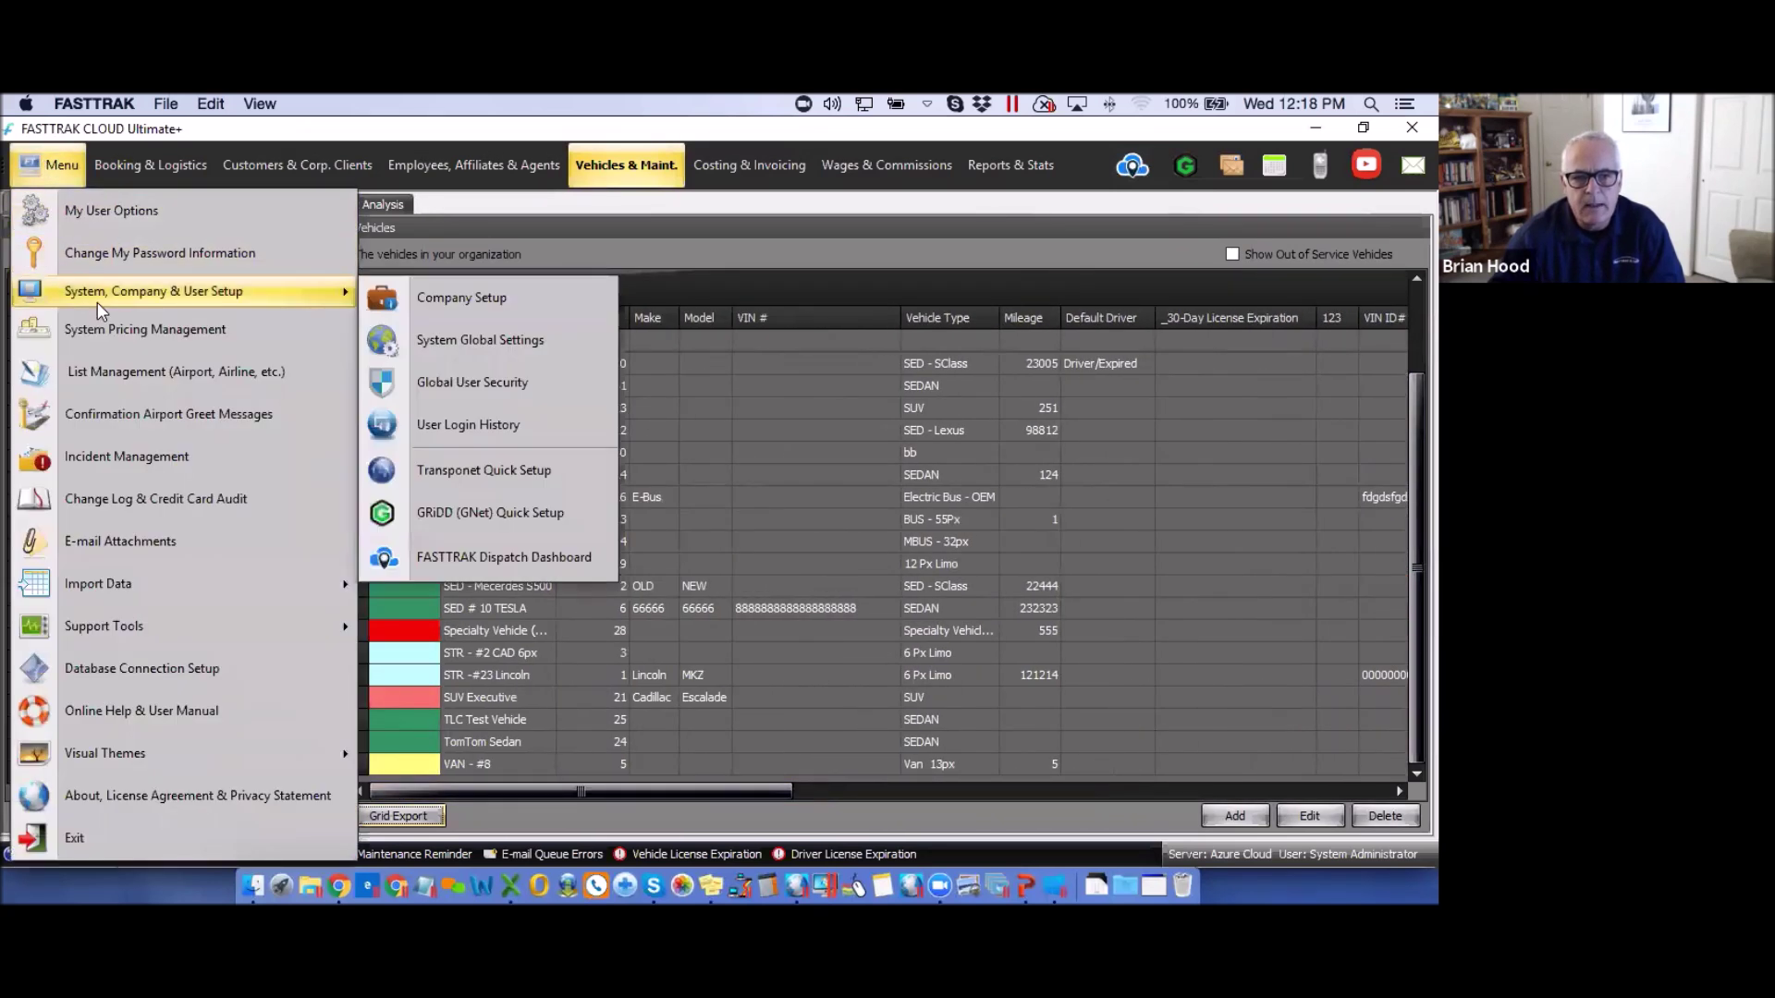
click(122, 375)
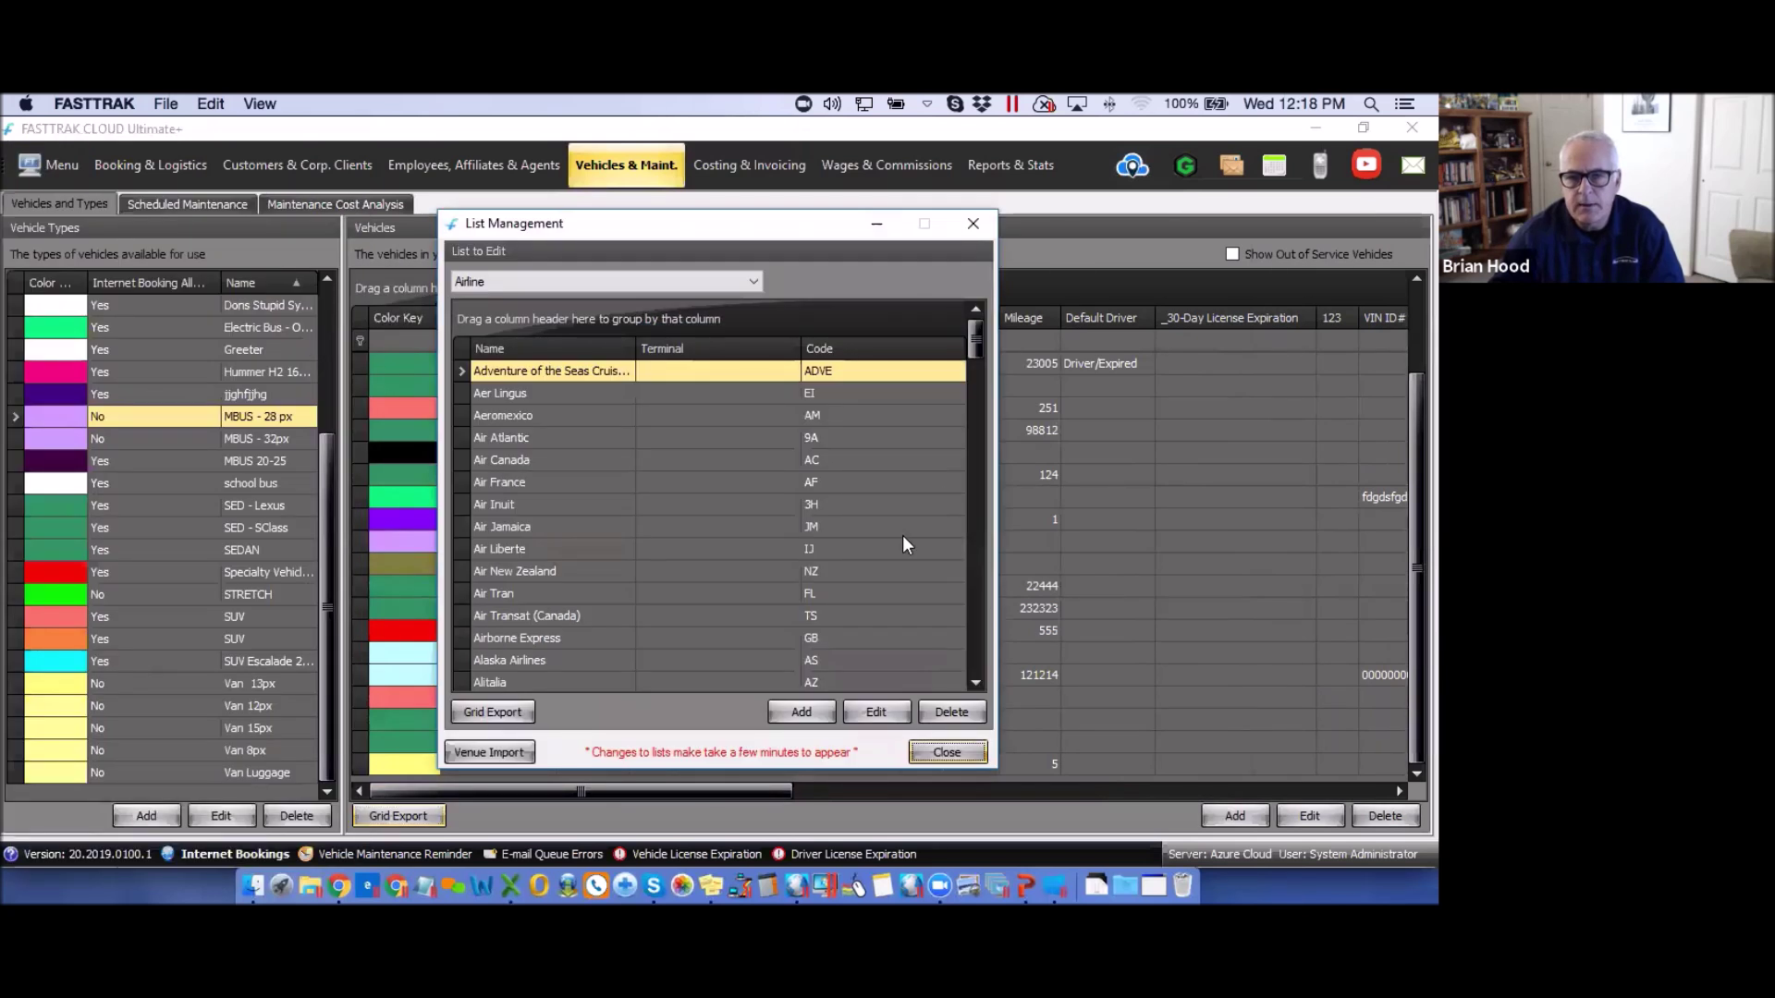
click(754, 281)
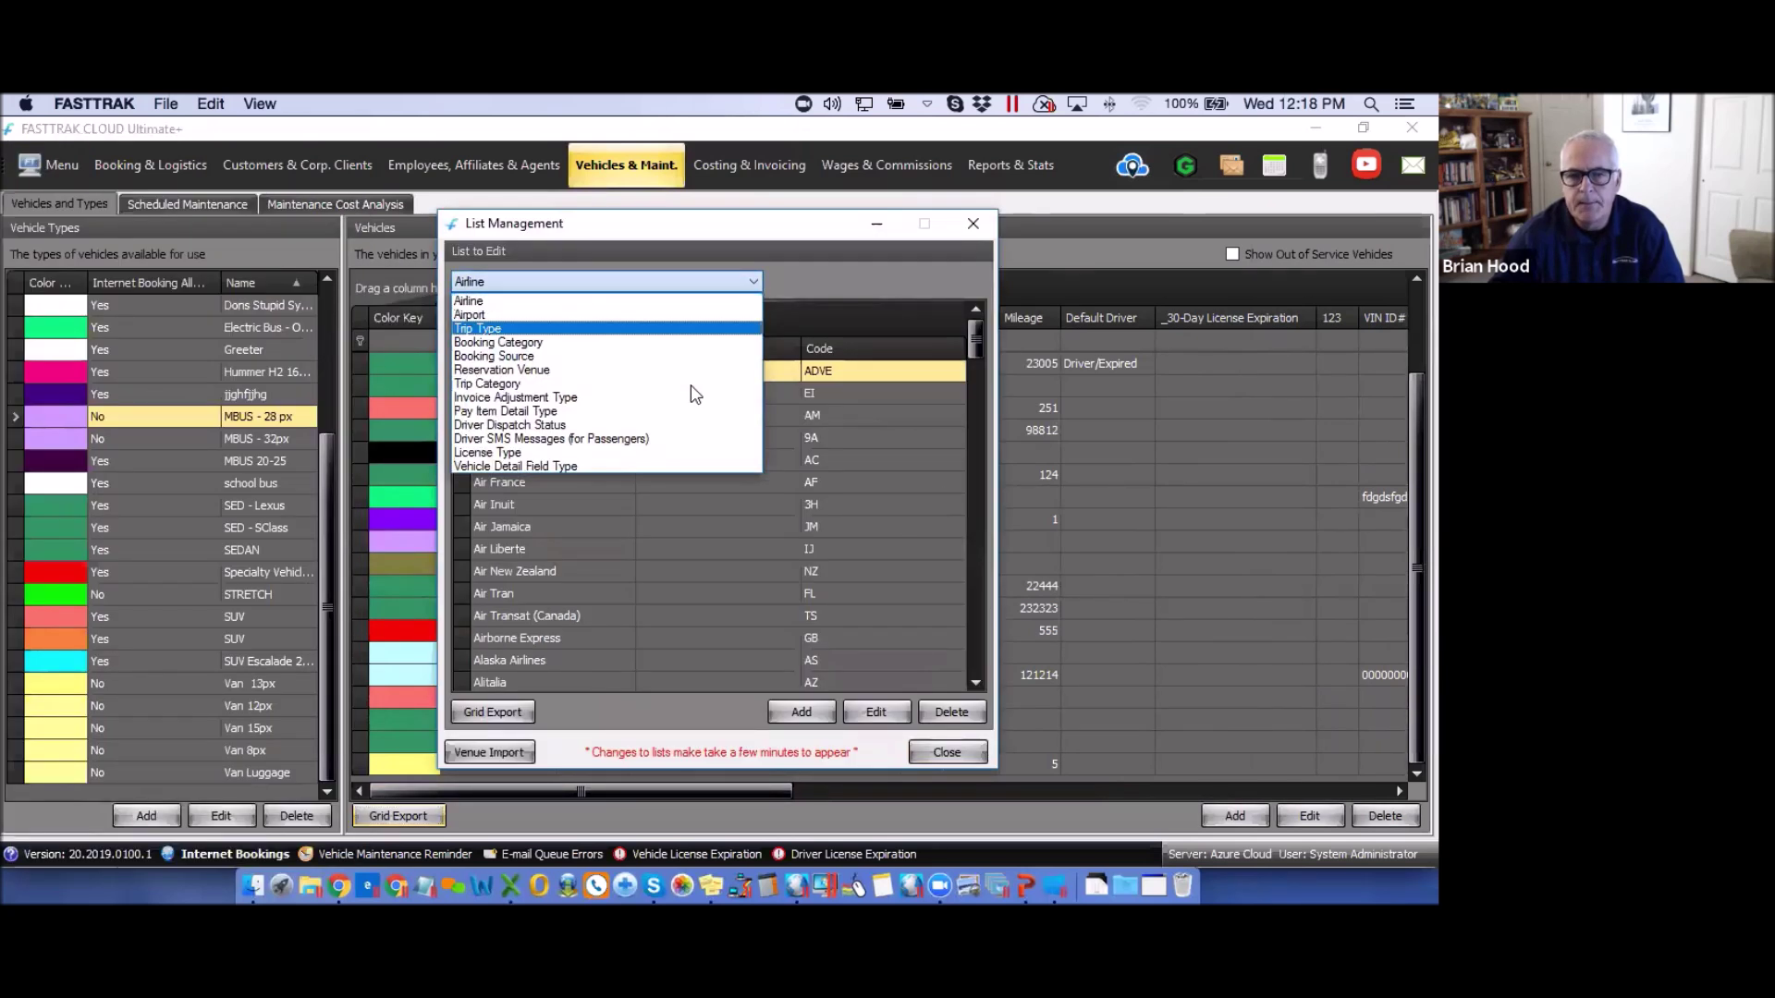
click(495, 453)
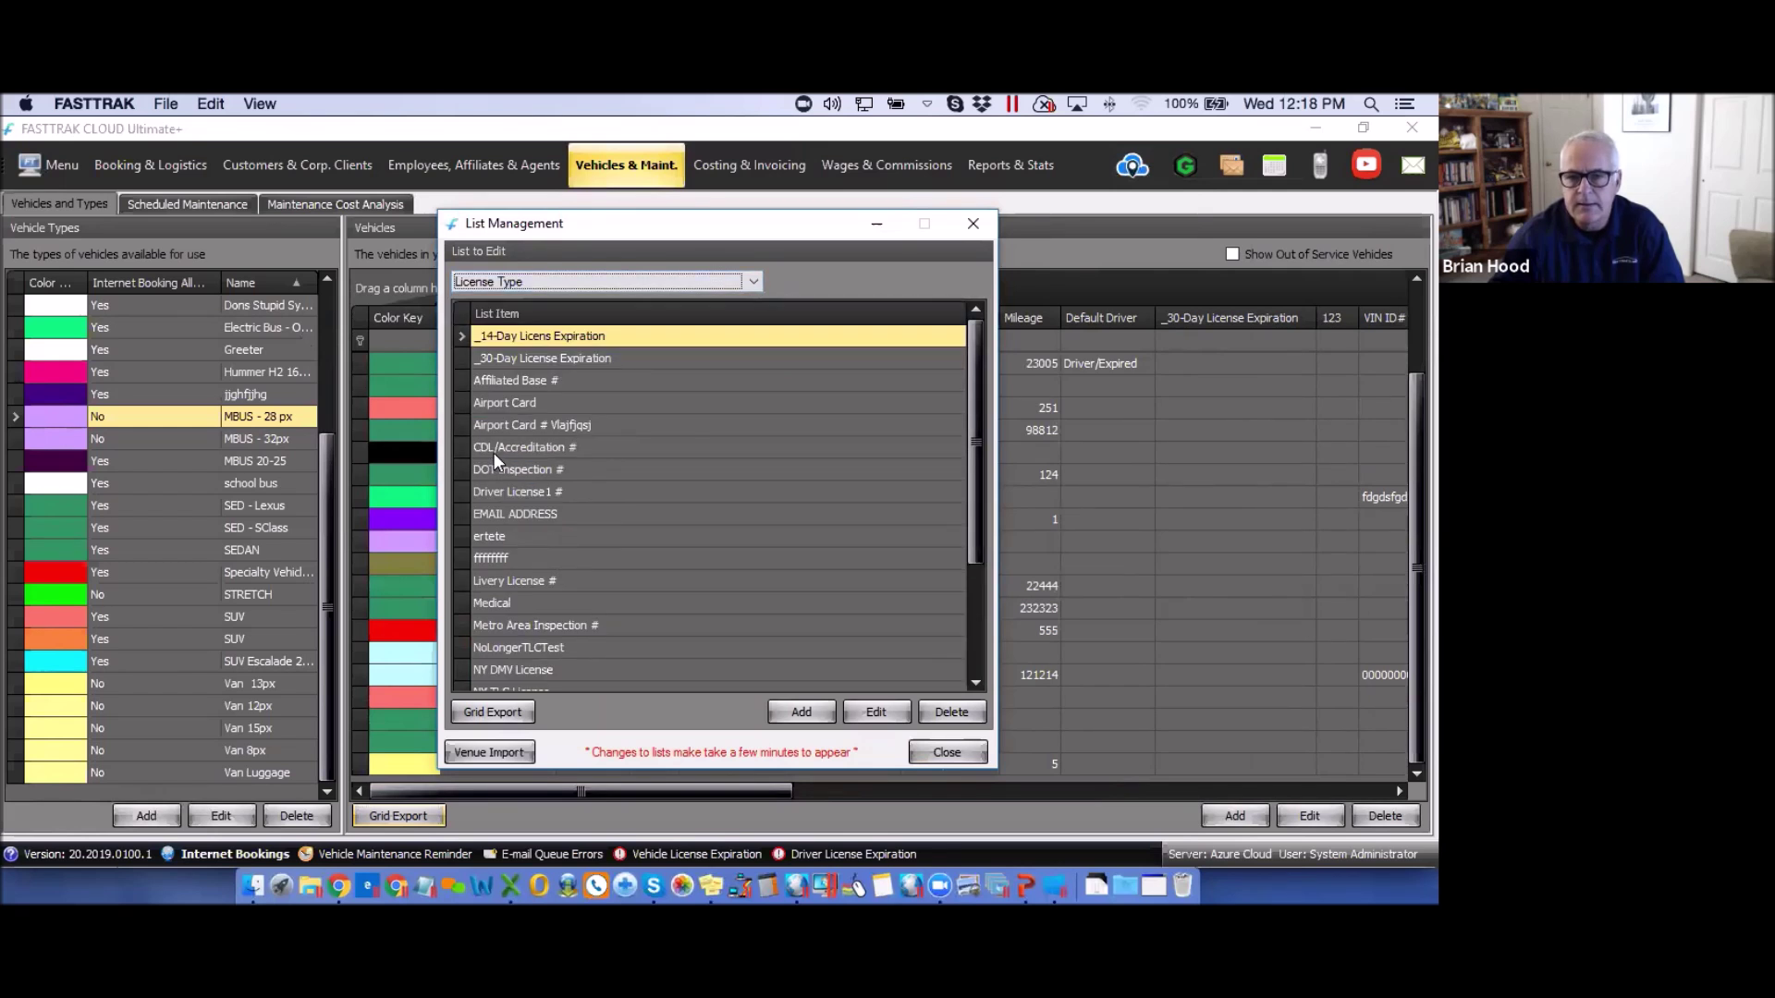
- Examine the _14-Day Licens Expiration license type and its Regulatory Type options, closing it and List Management without changes
click(876, 713)
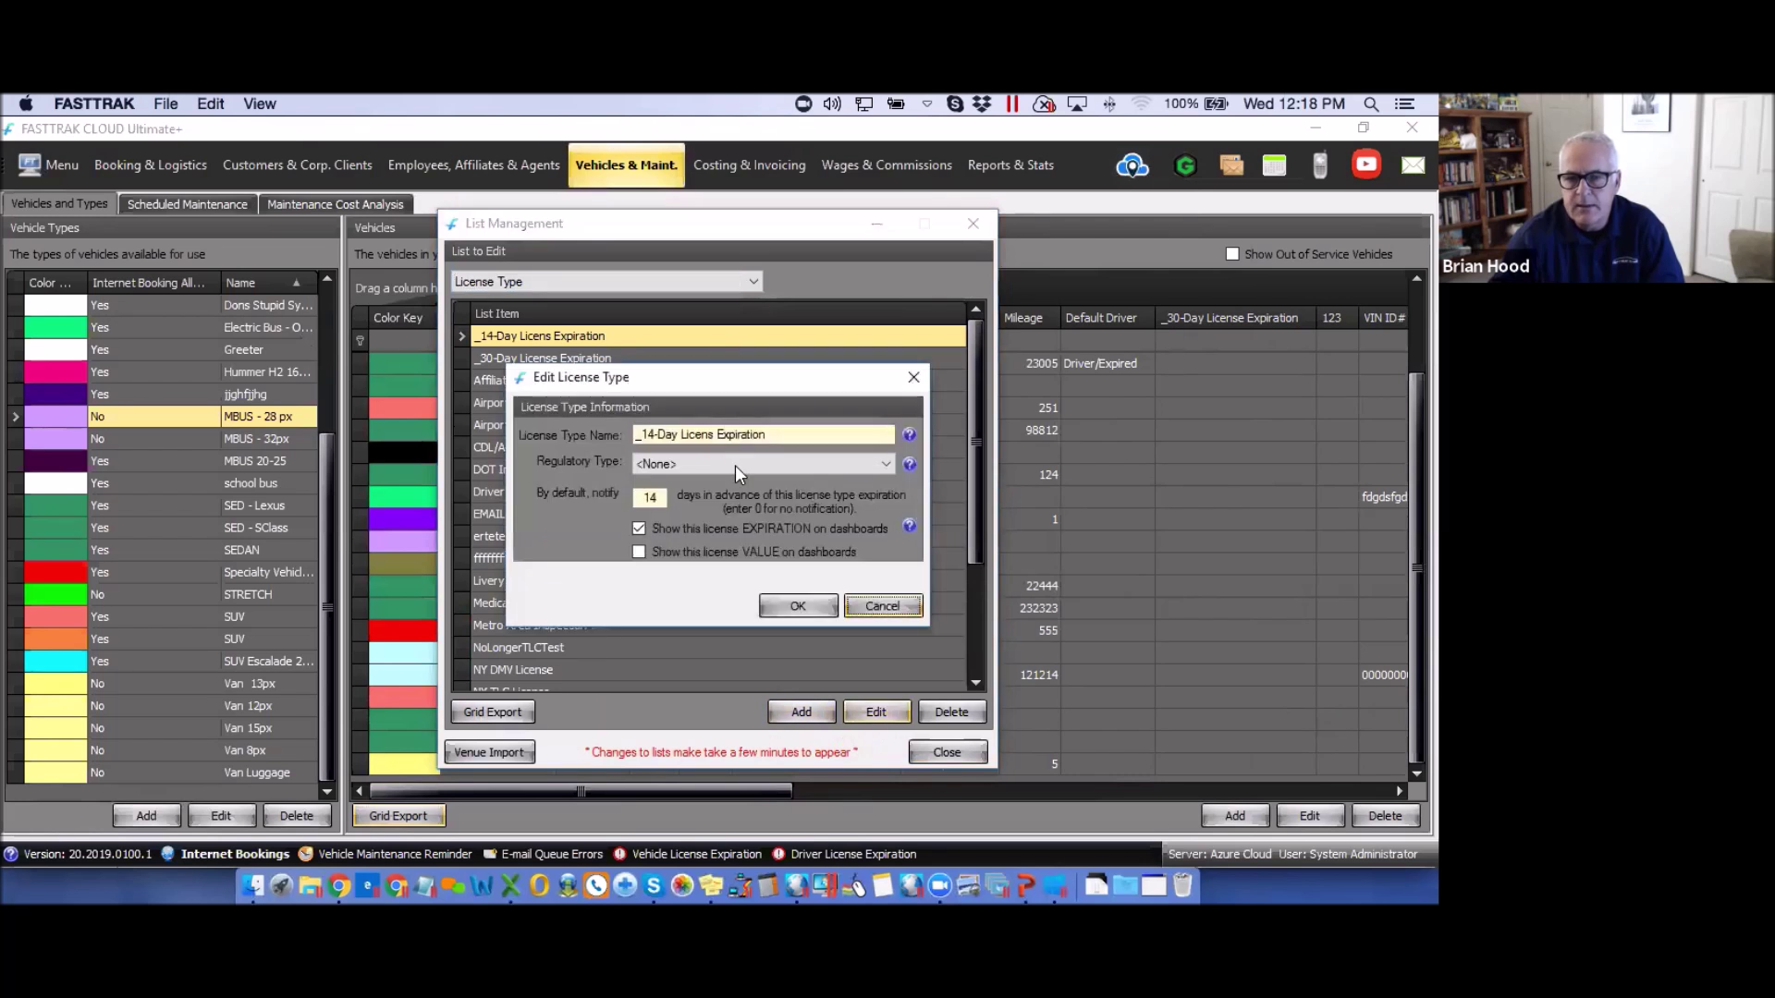
click(885, 464)
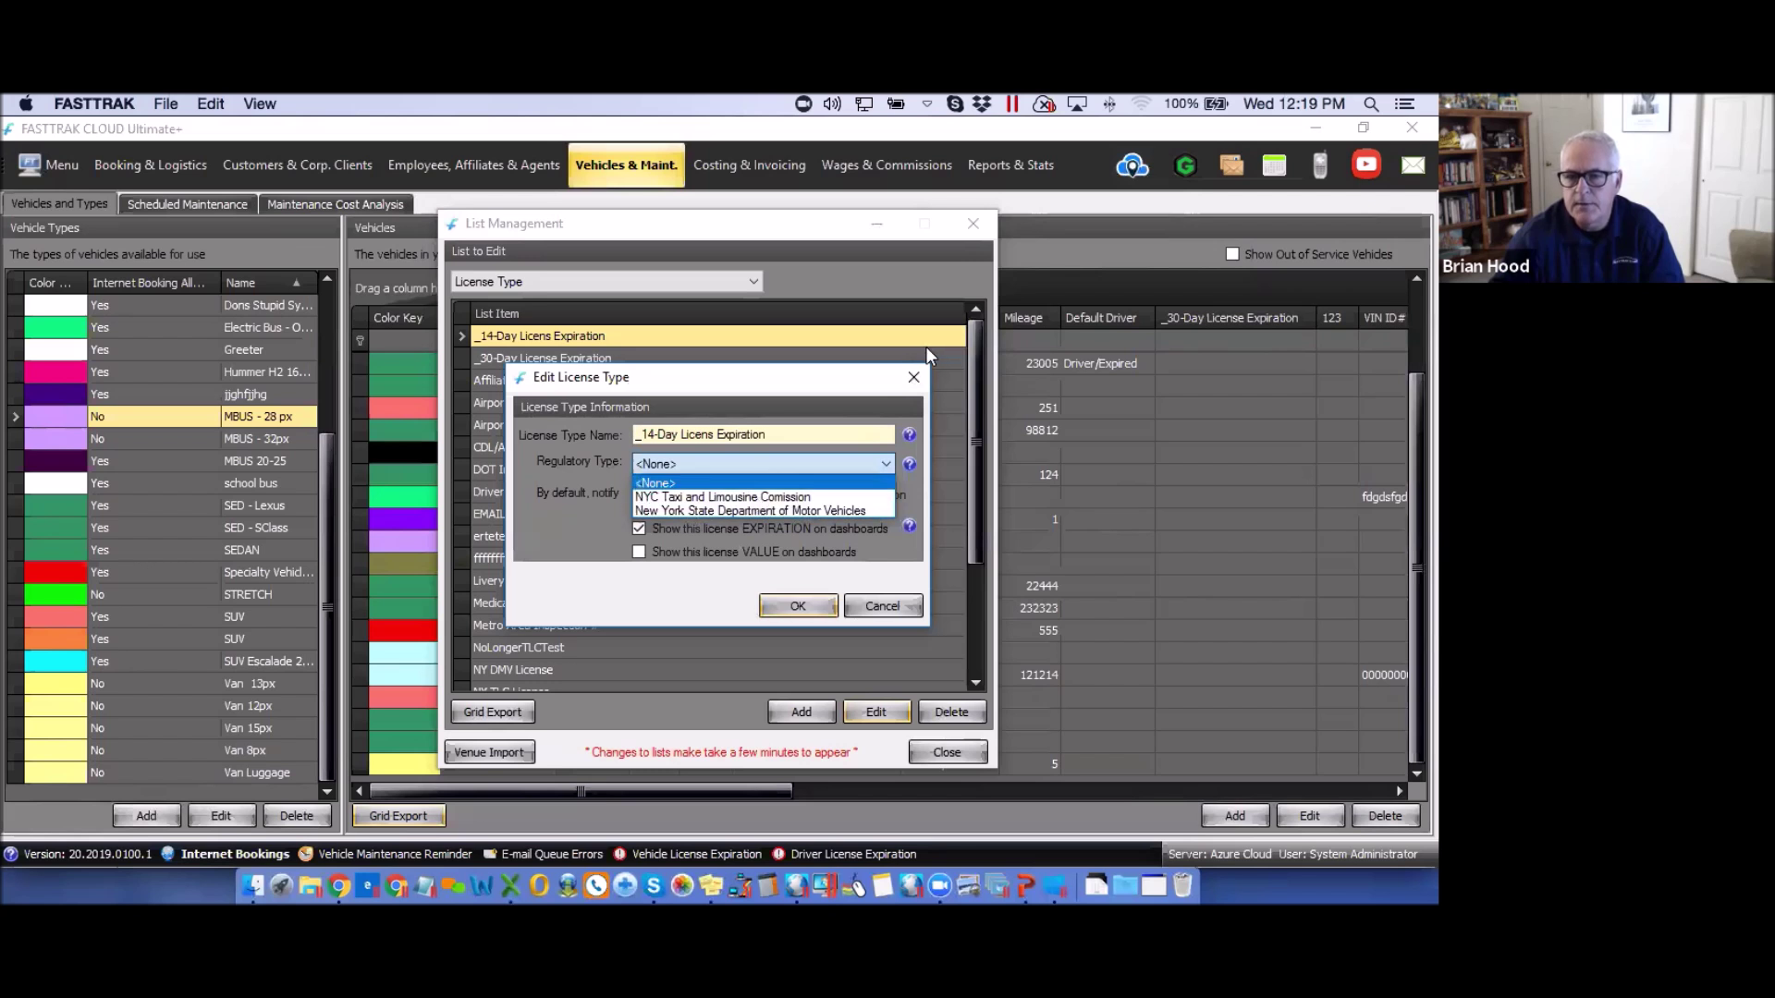
click(916, 380)
click(915, 379)
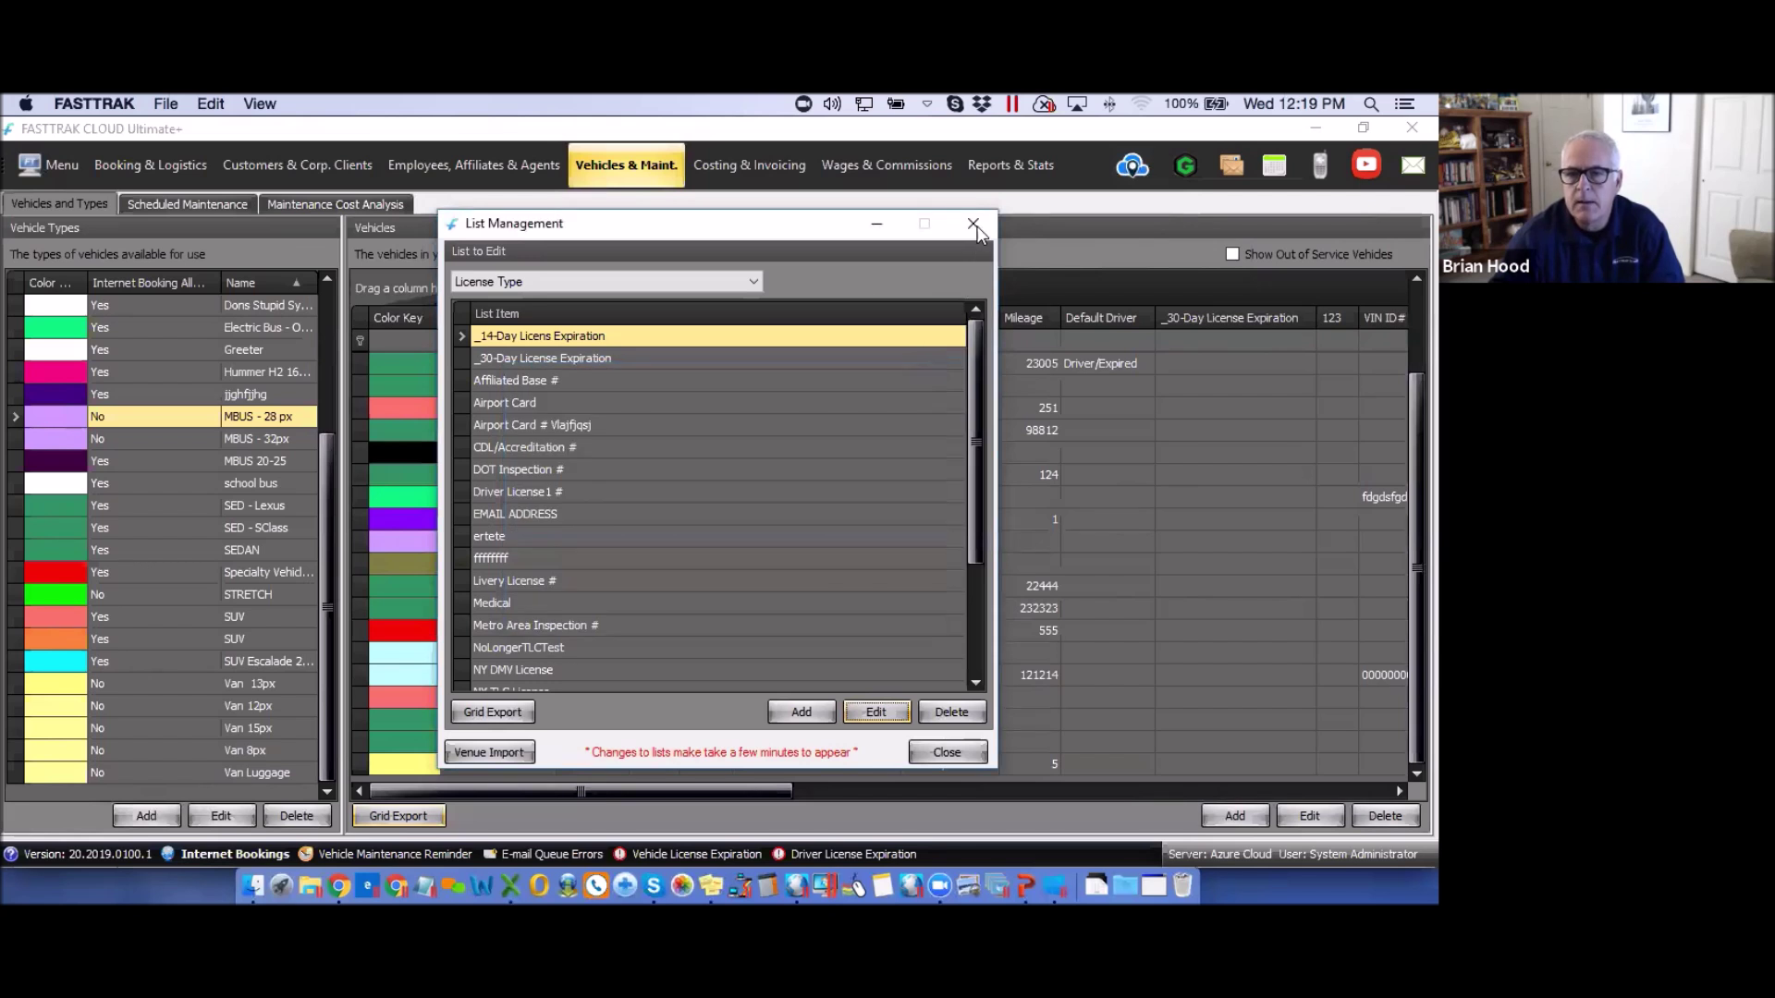
click(972, 223)
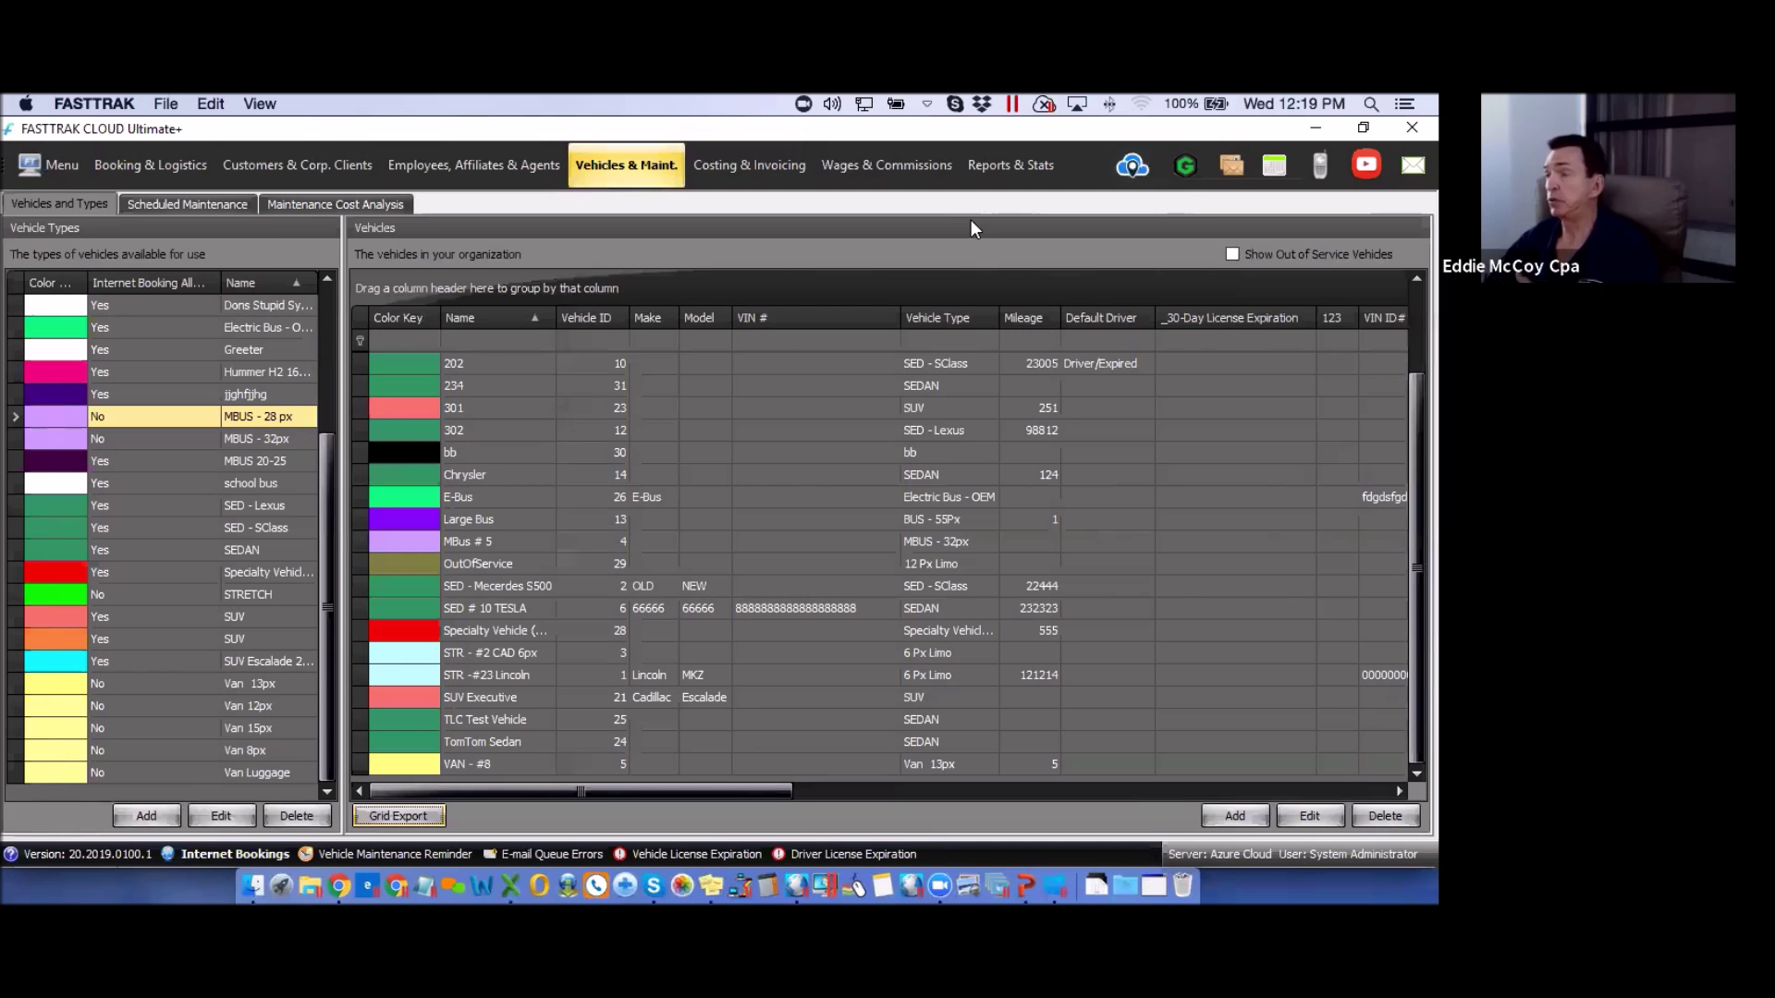
- Open vehicle 202 from the Vehicles grid and display its licenses
double_click(594, 371)
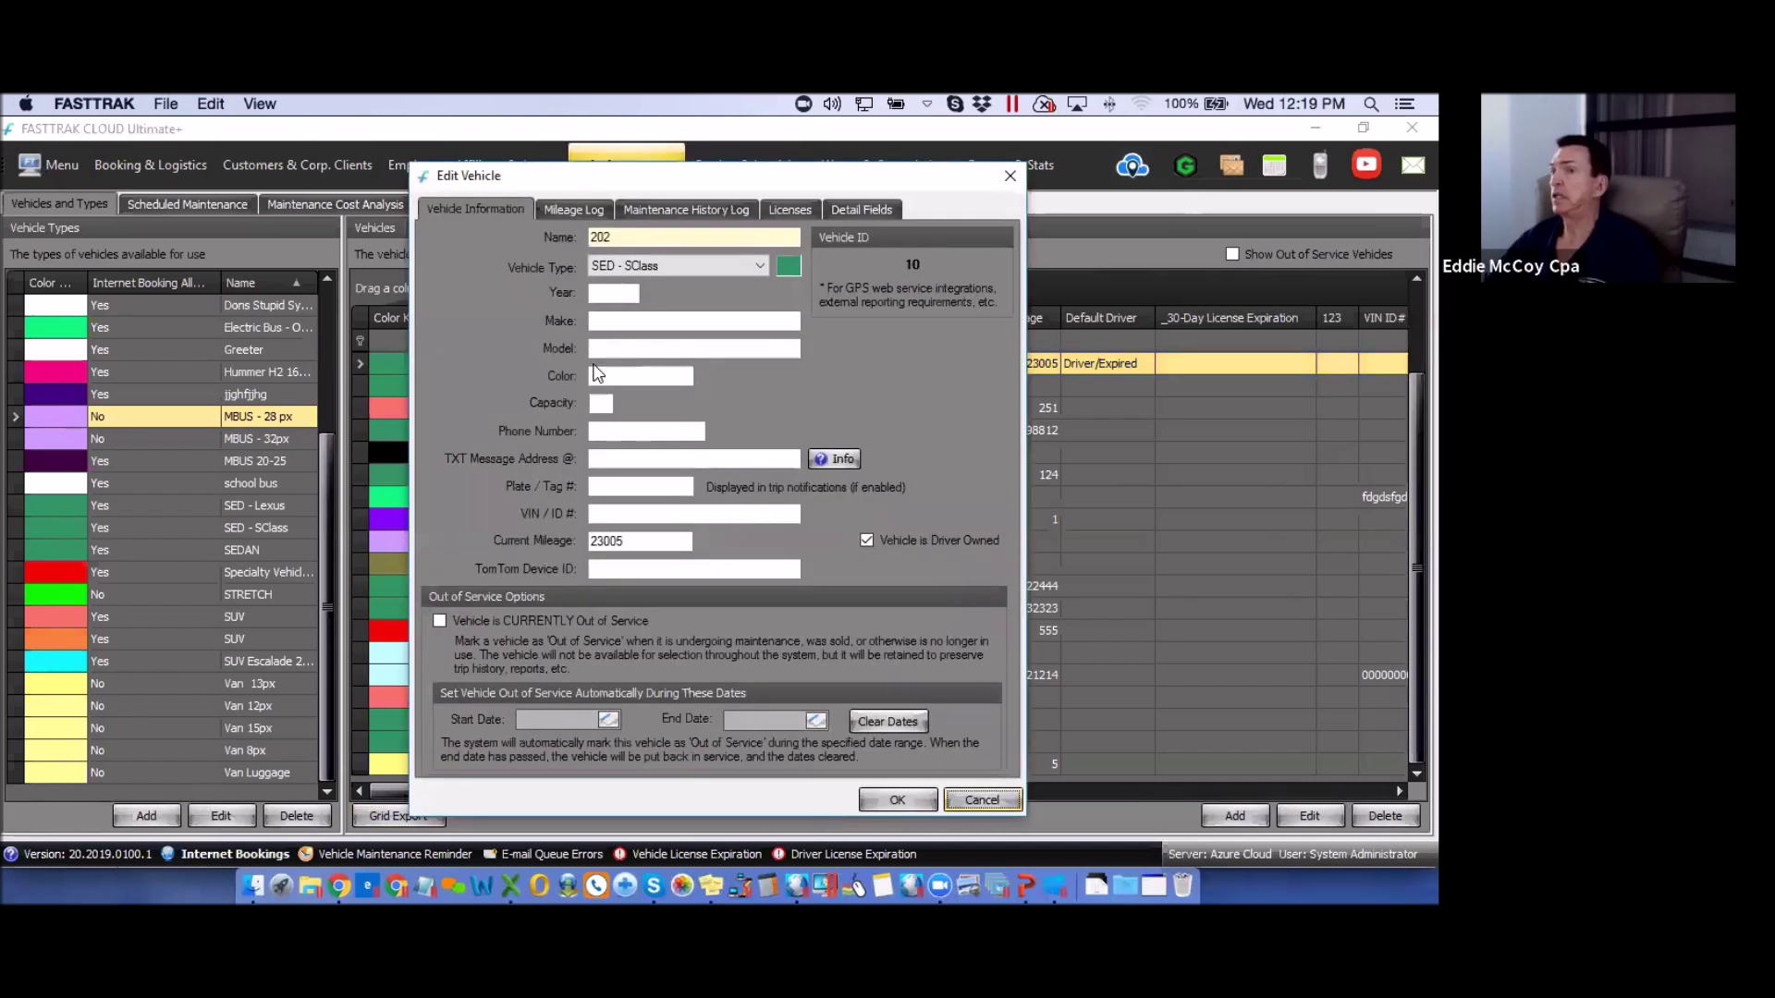
click(1009, 176)
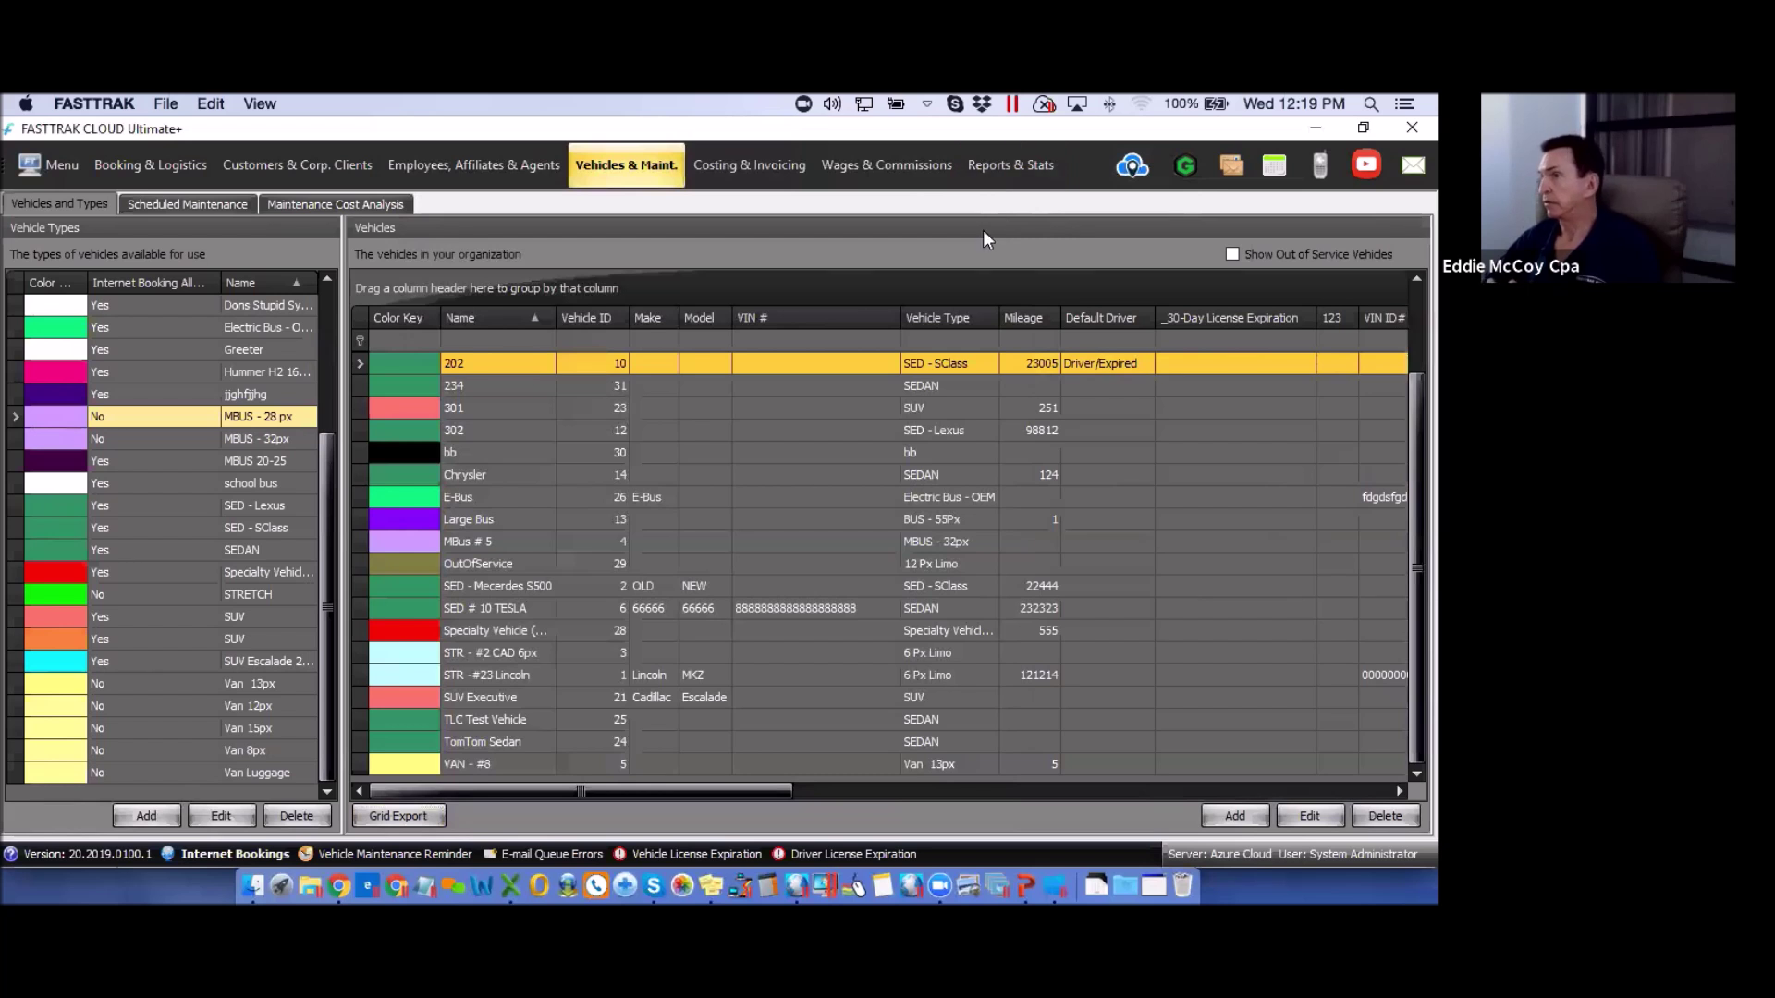
double_click(538, 362)
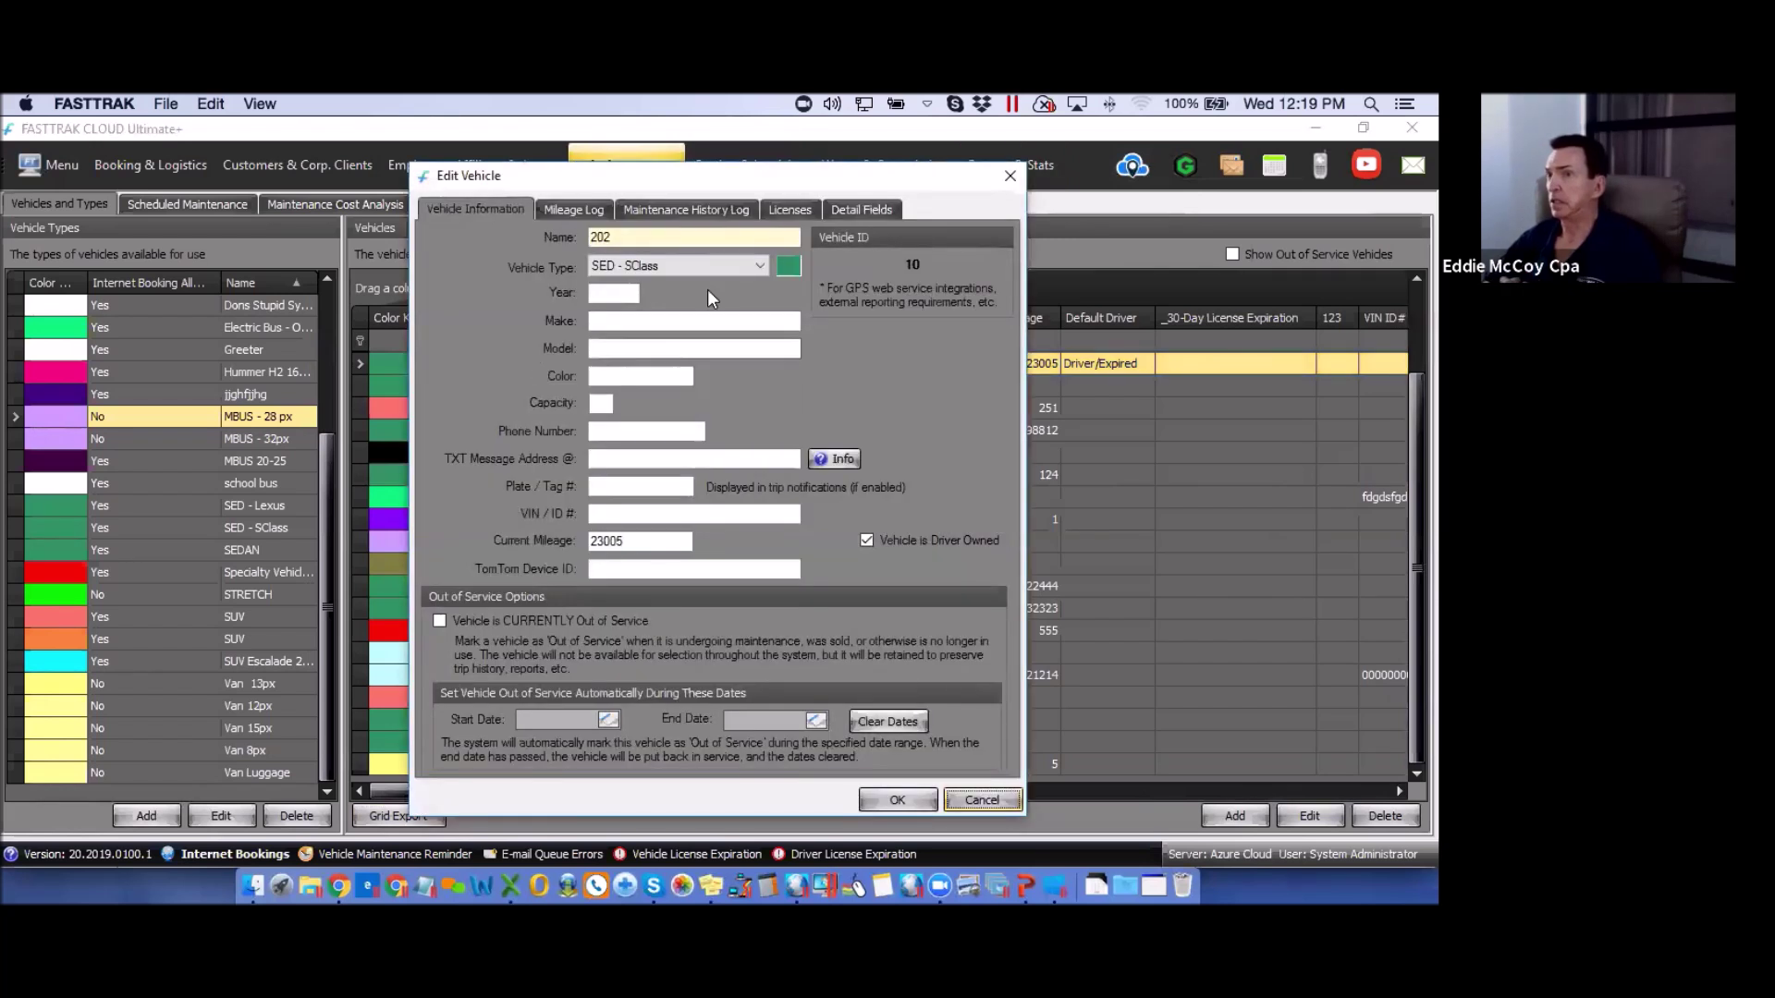
click(789, 209)
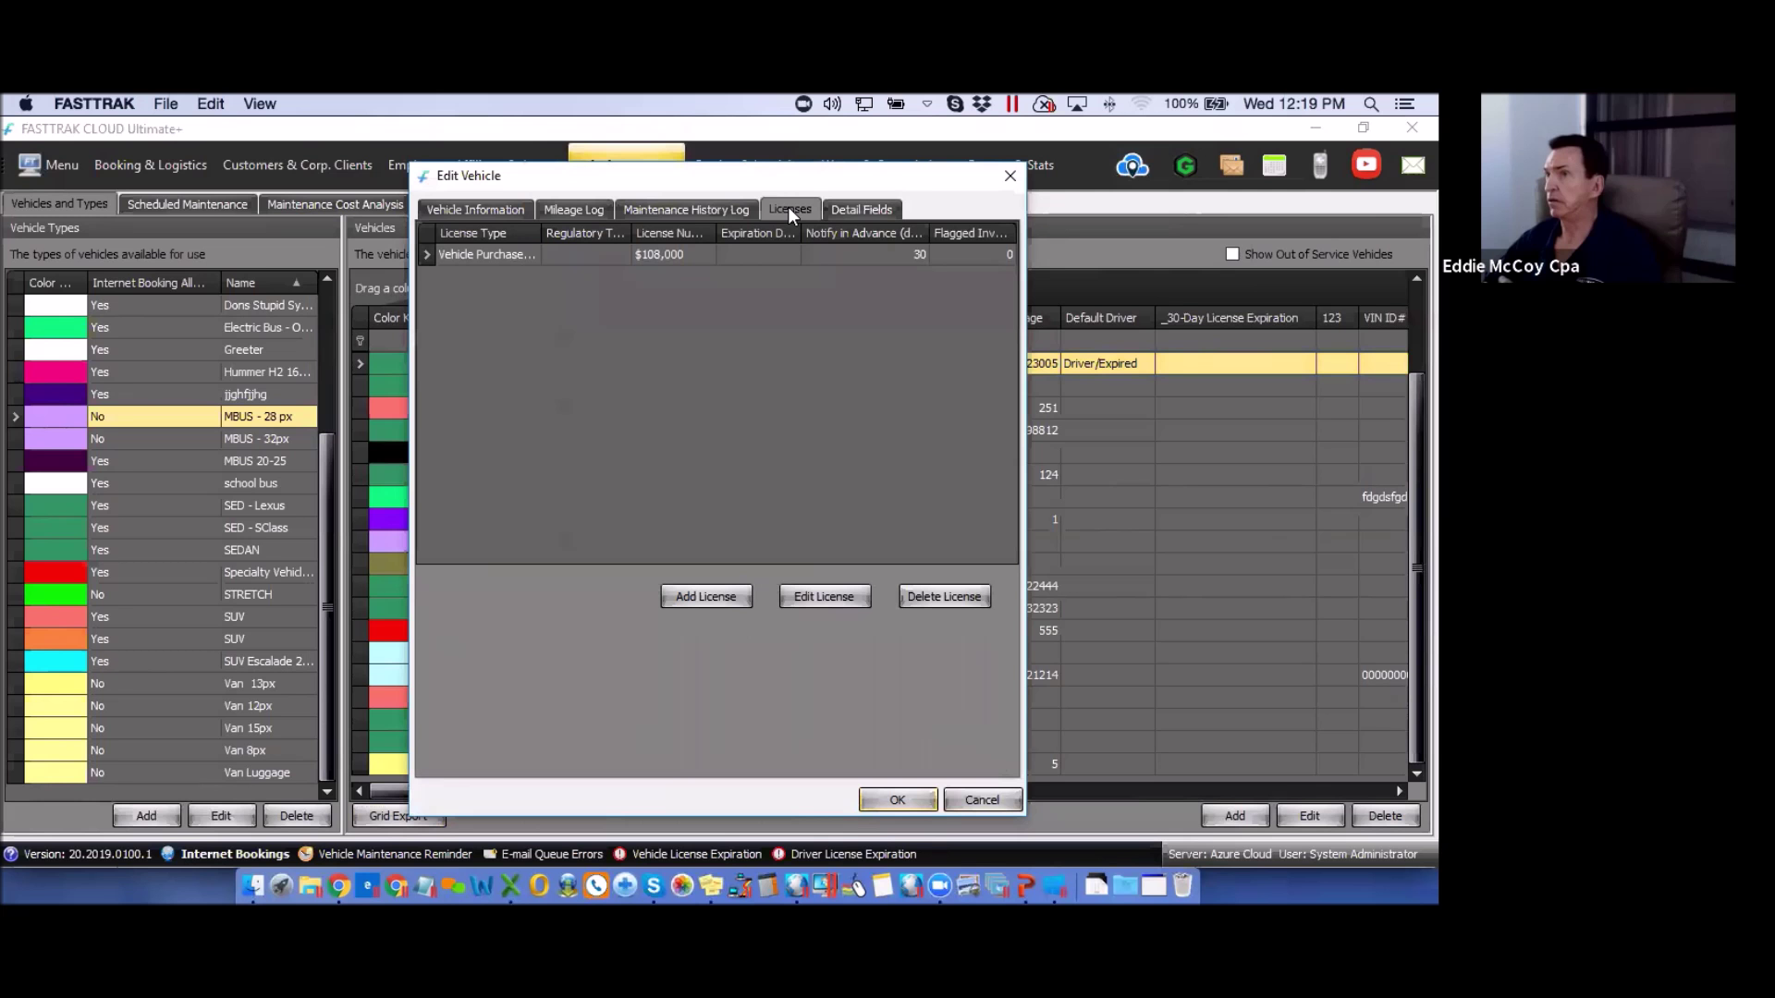
- Examine vehicle 202's blank license form and the field types available for its detail fields, closing both forms without adding anything
click(718, 597)
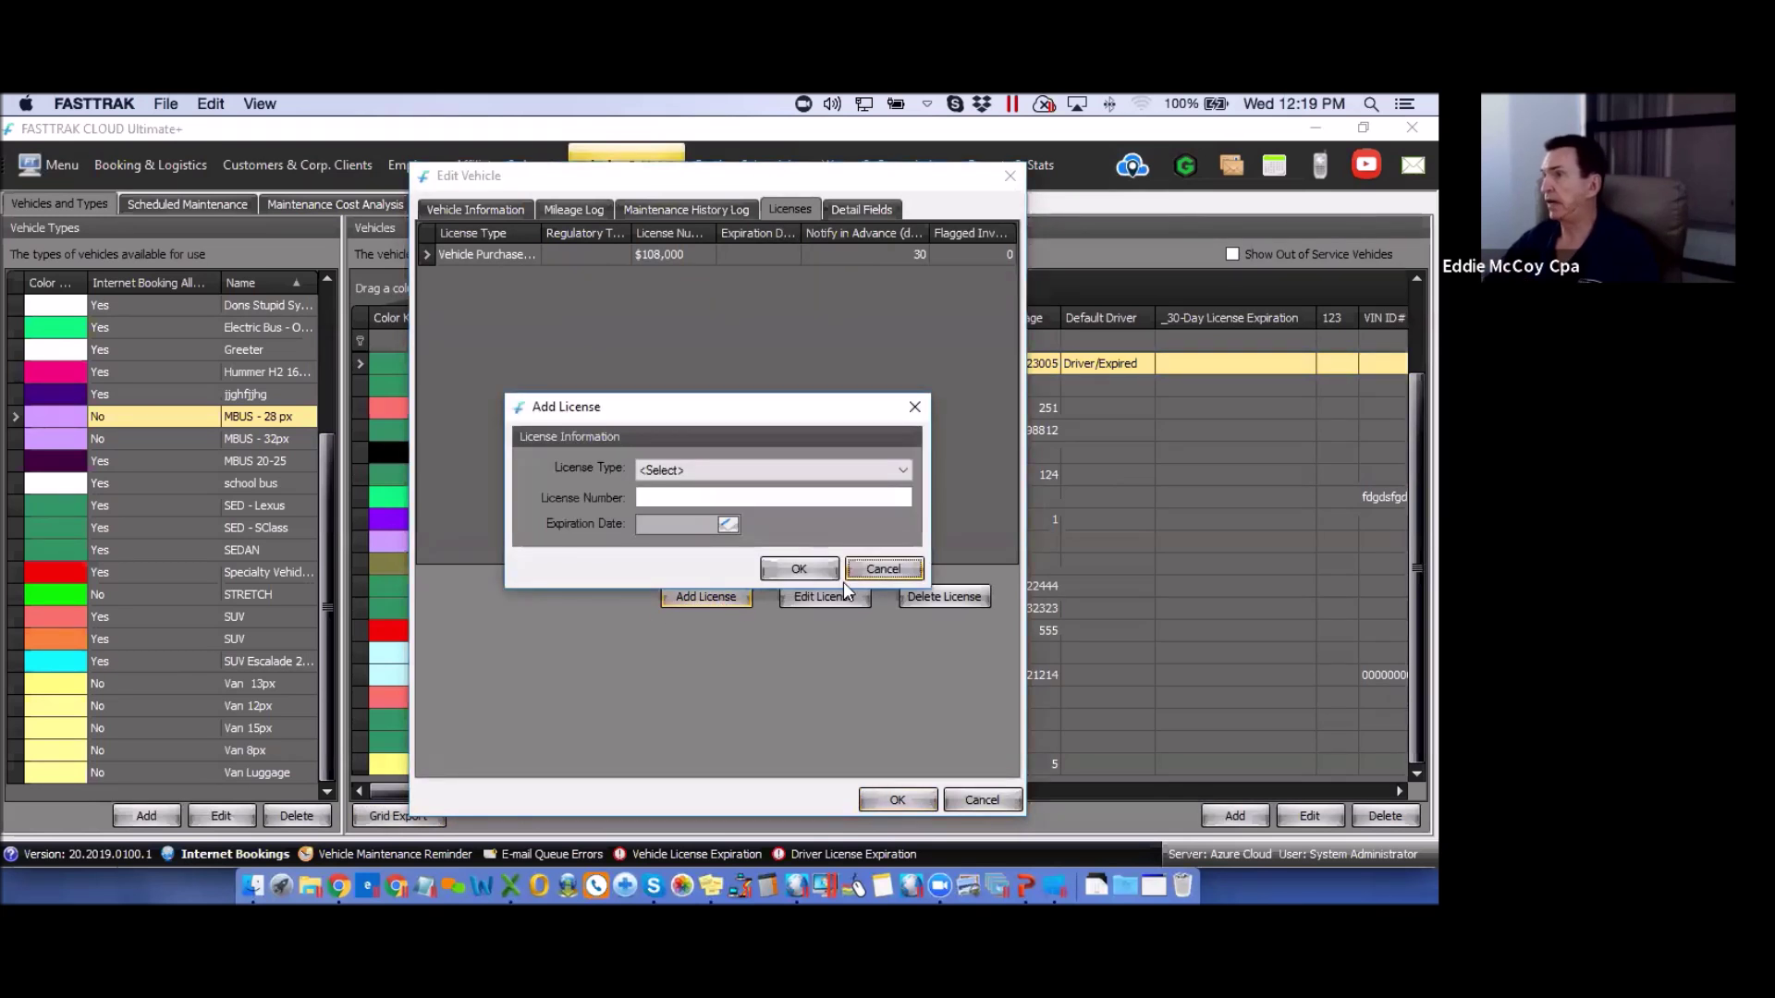
click(915, 409)
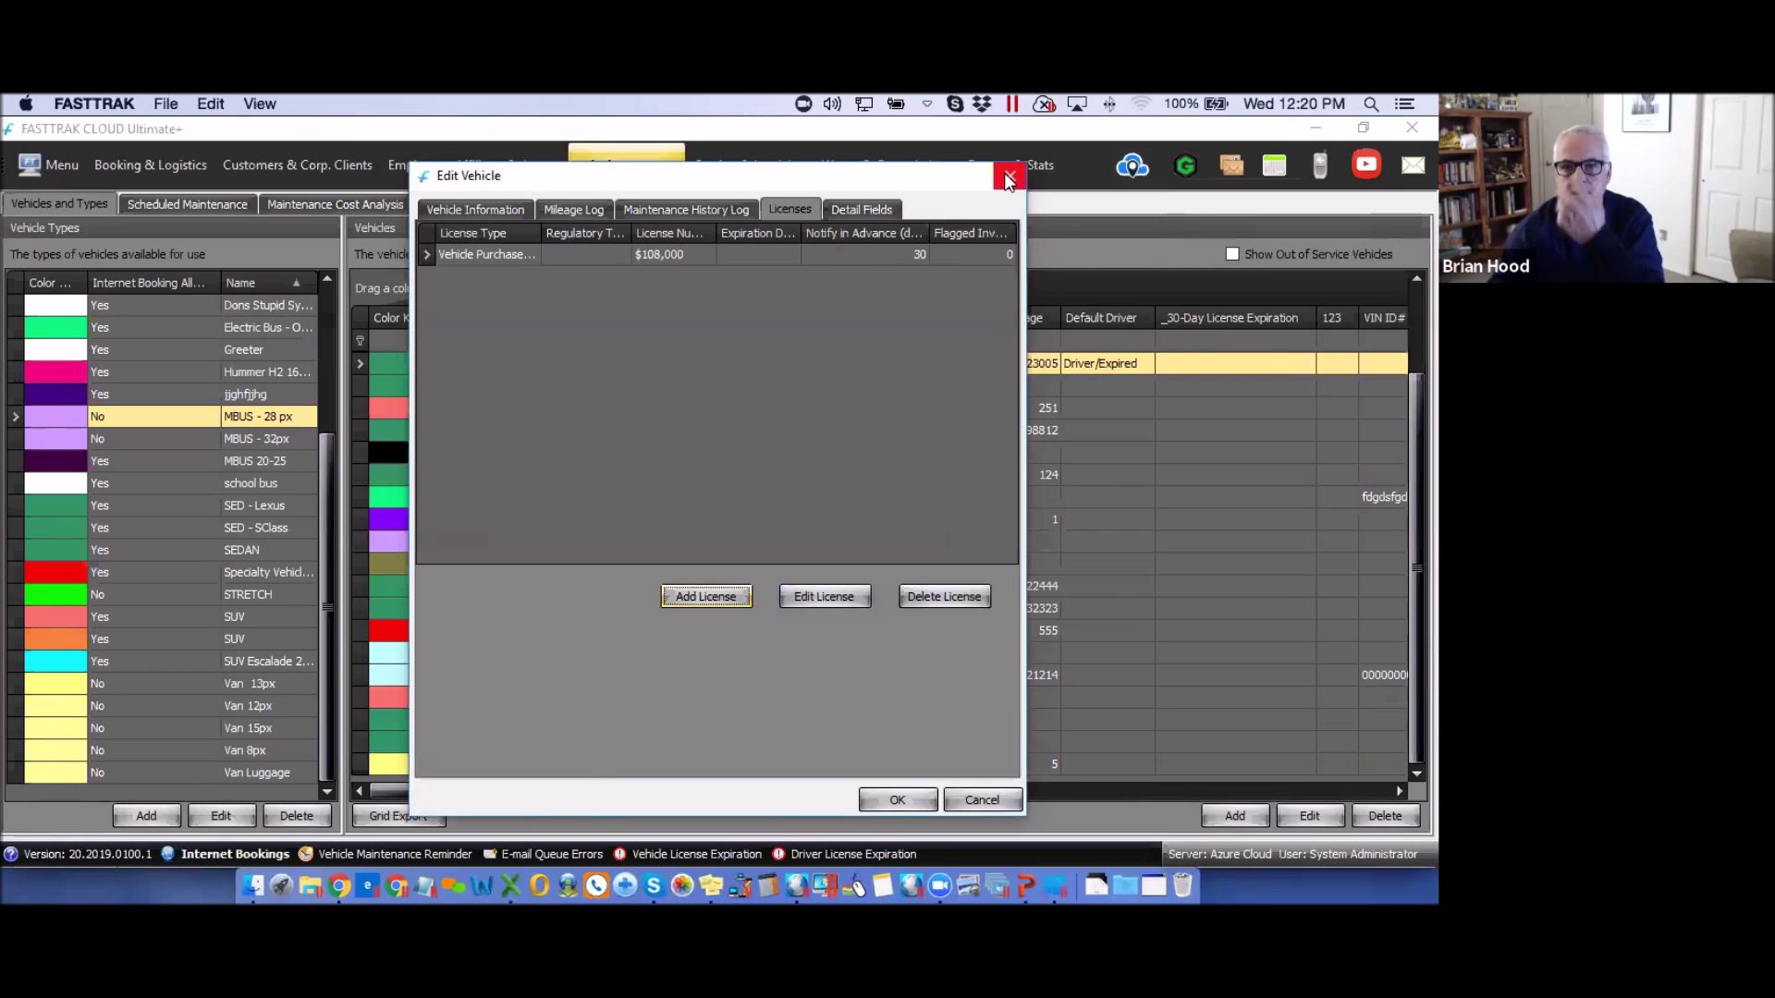
click(873, 213)
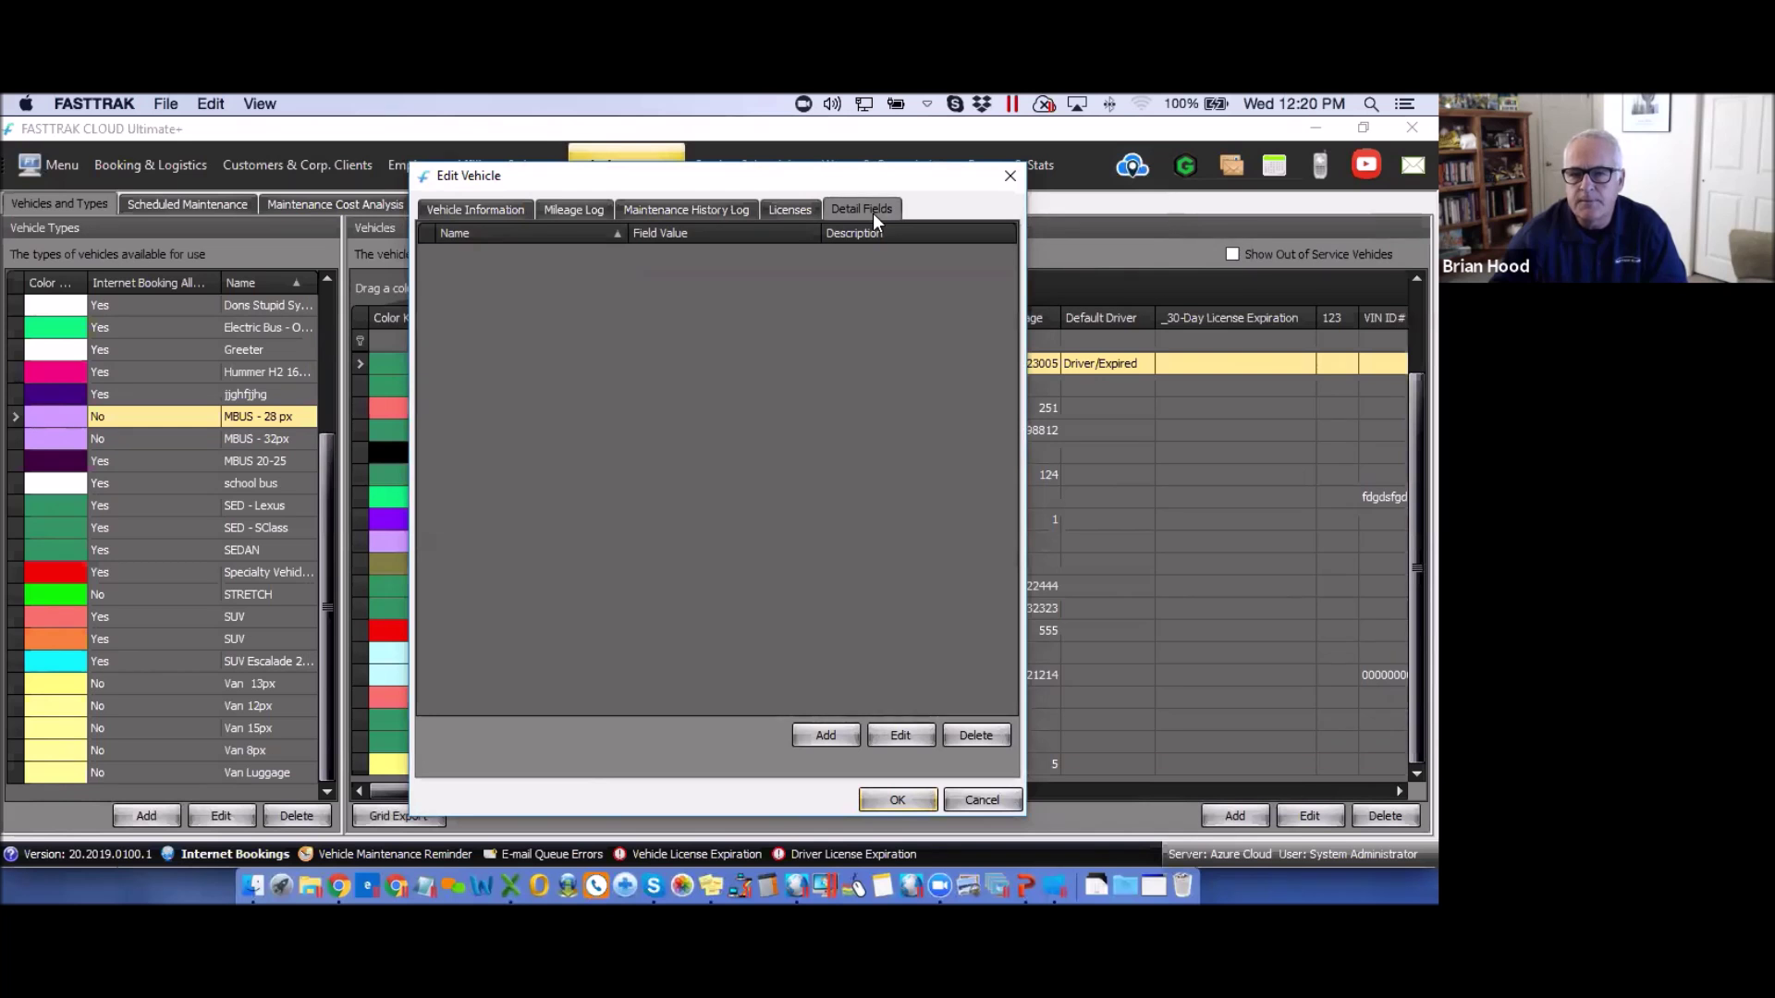
click(828, 736)
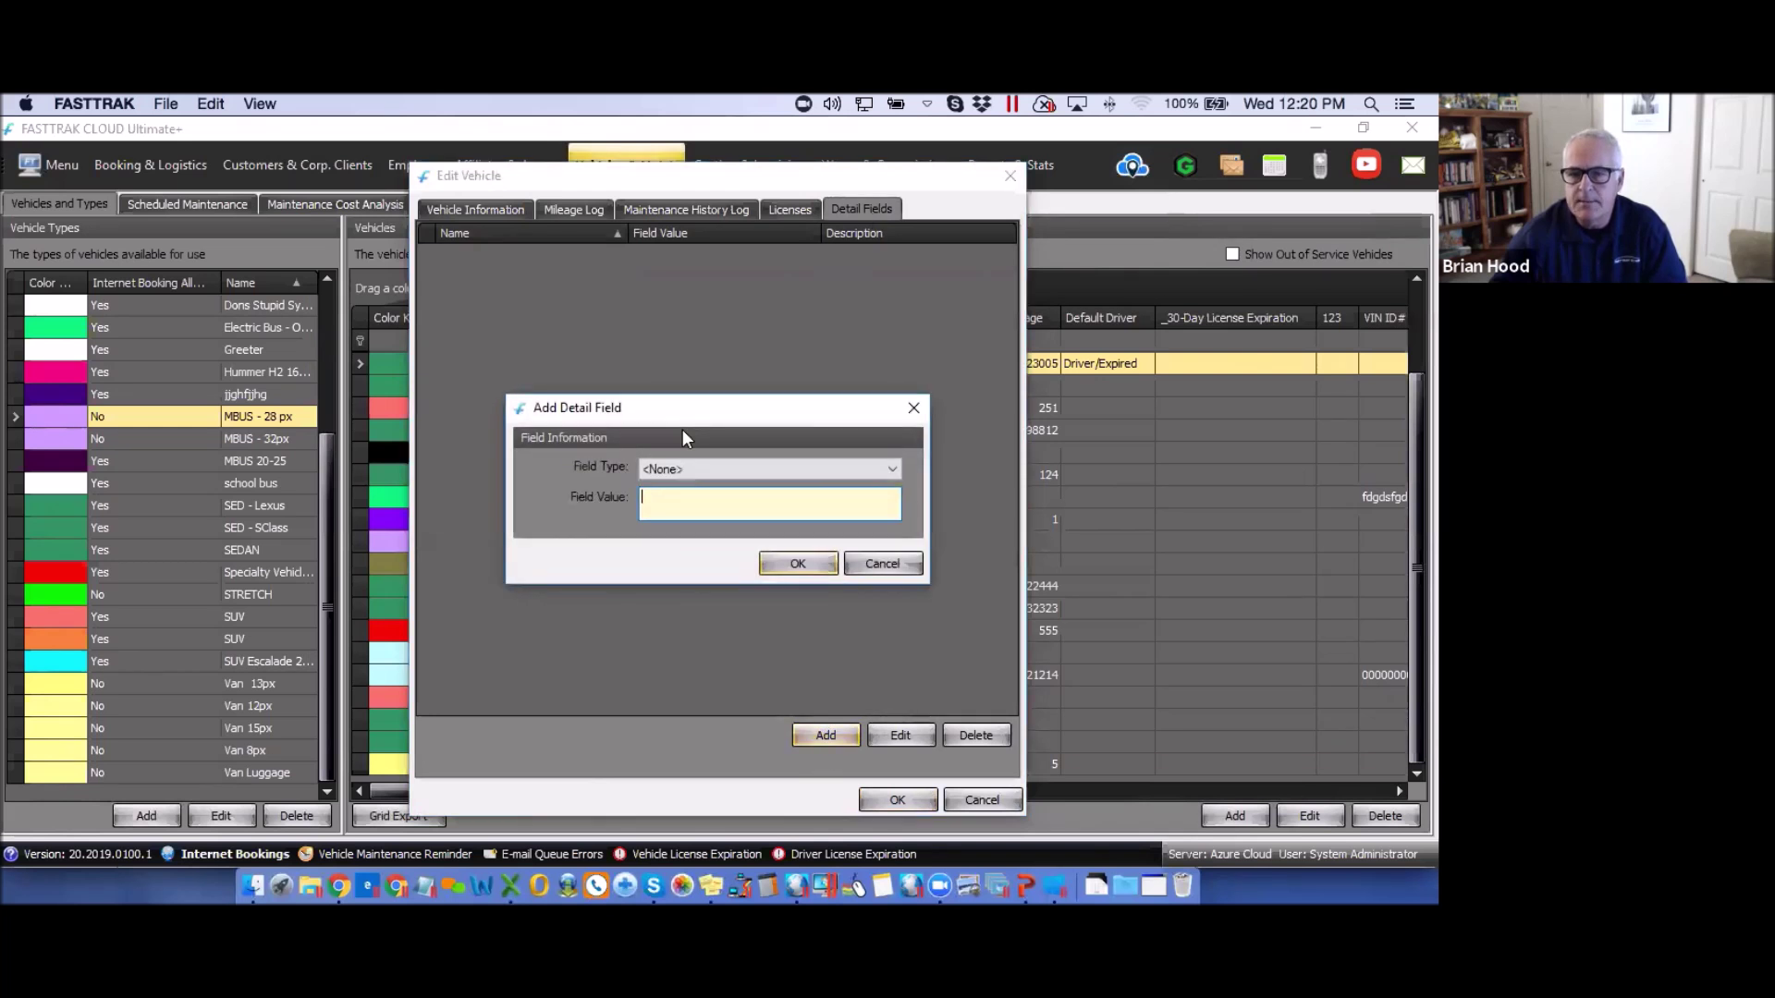
click(893, 469)
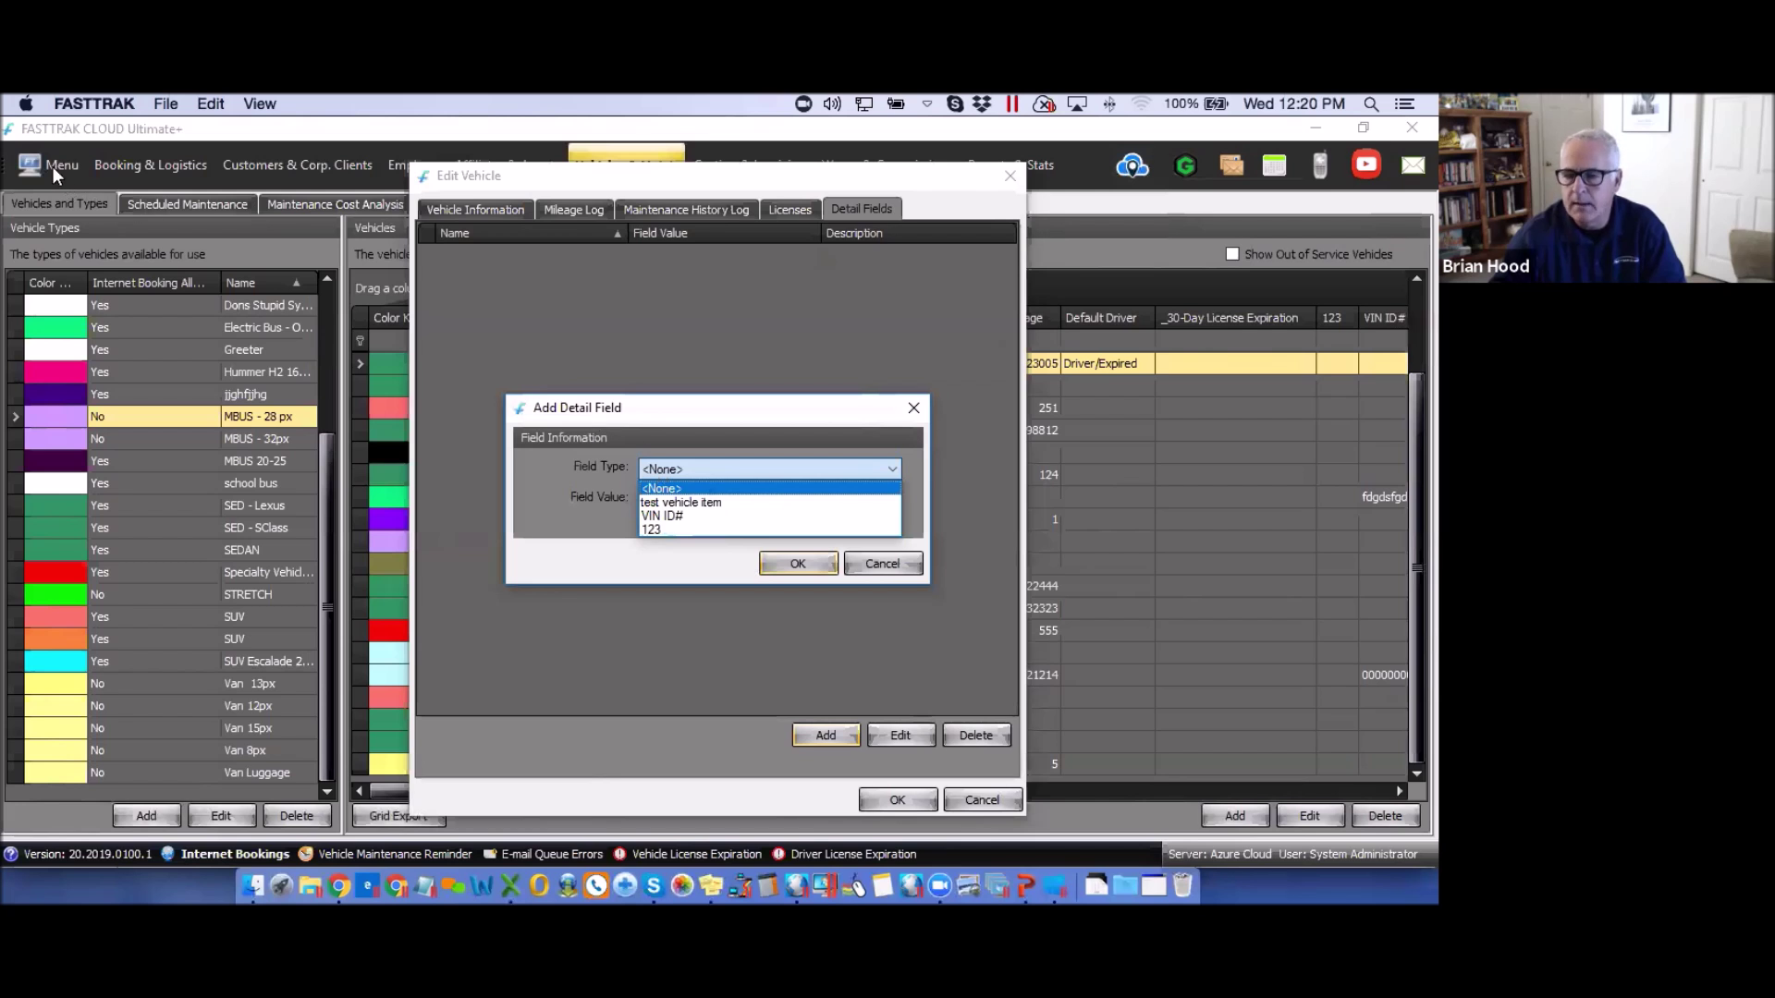
click(915, 408)
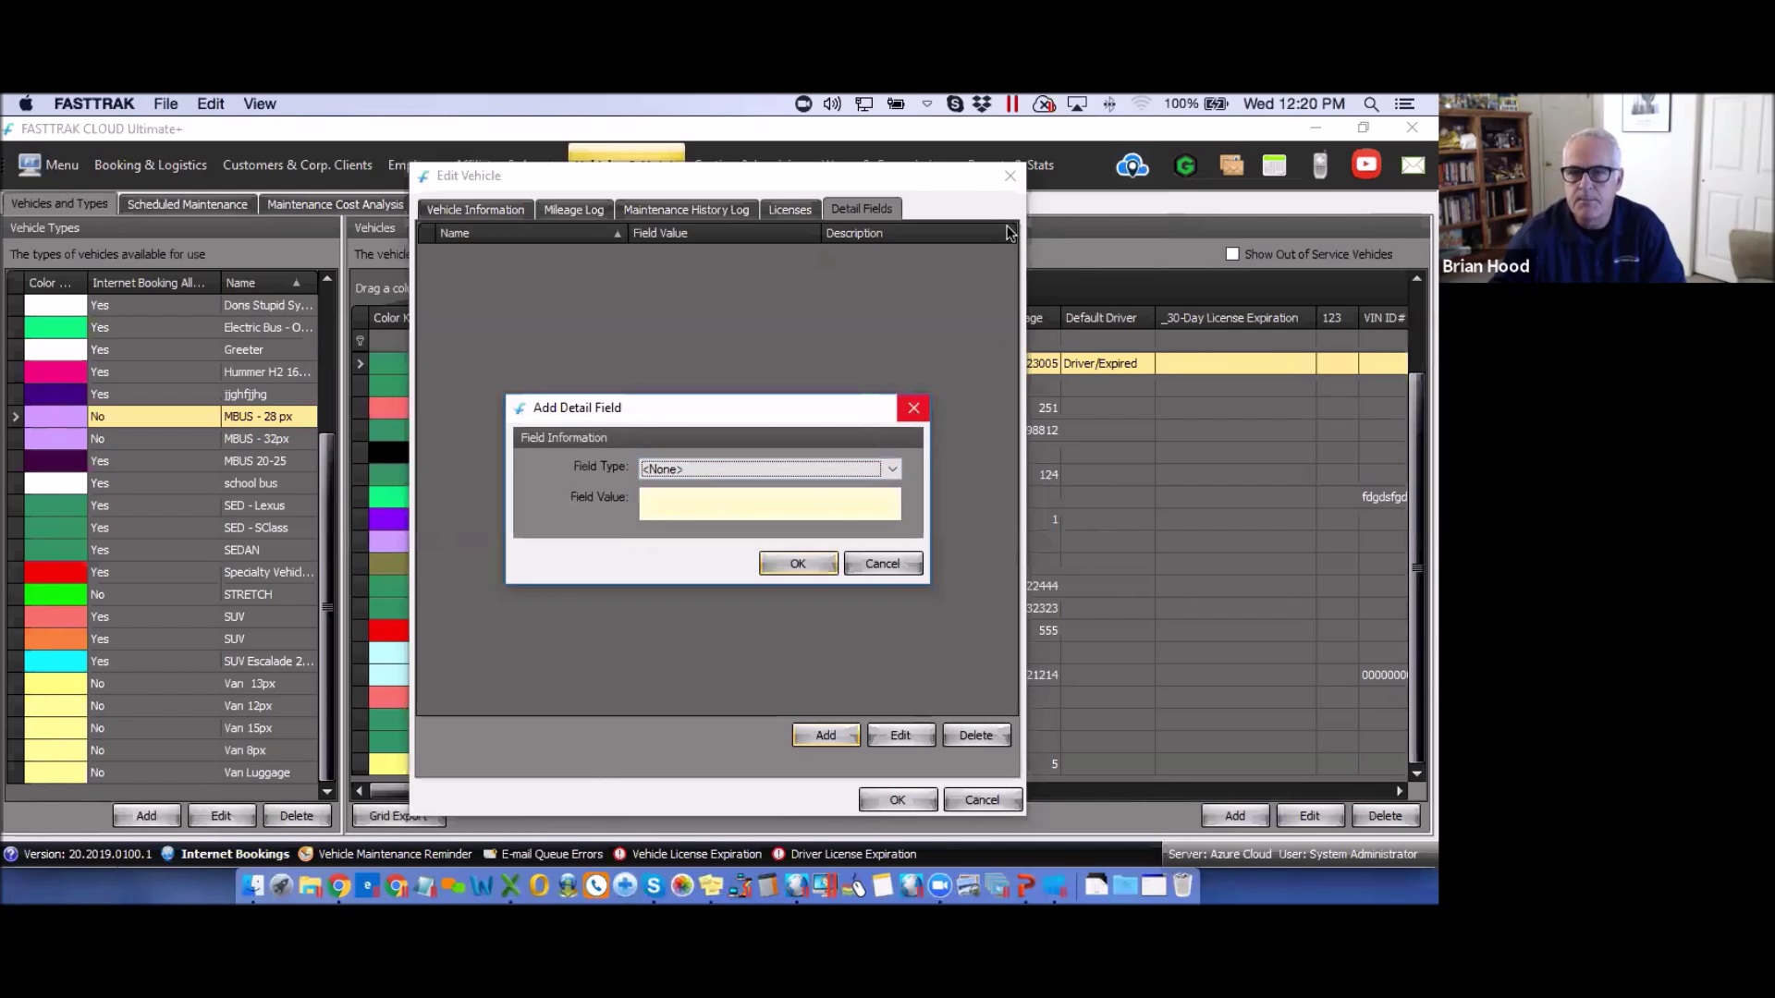
click(913, 408)
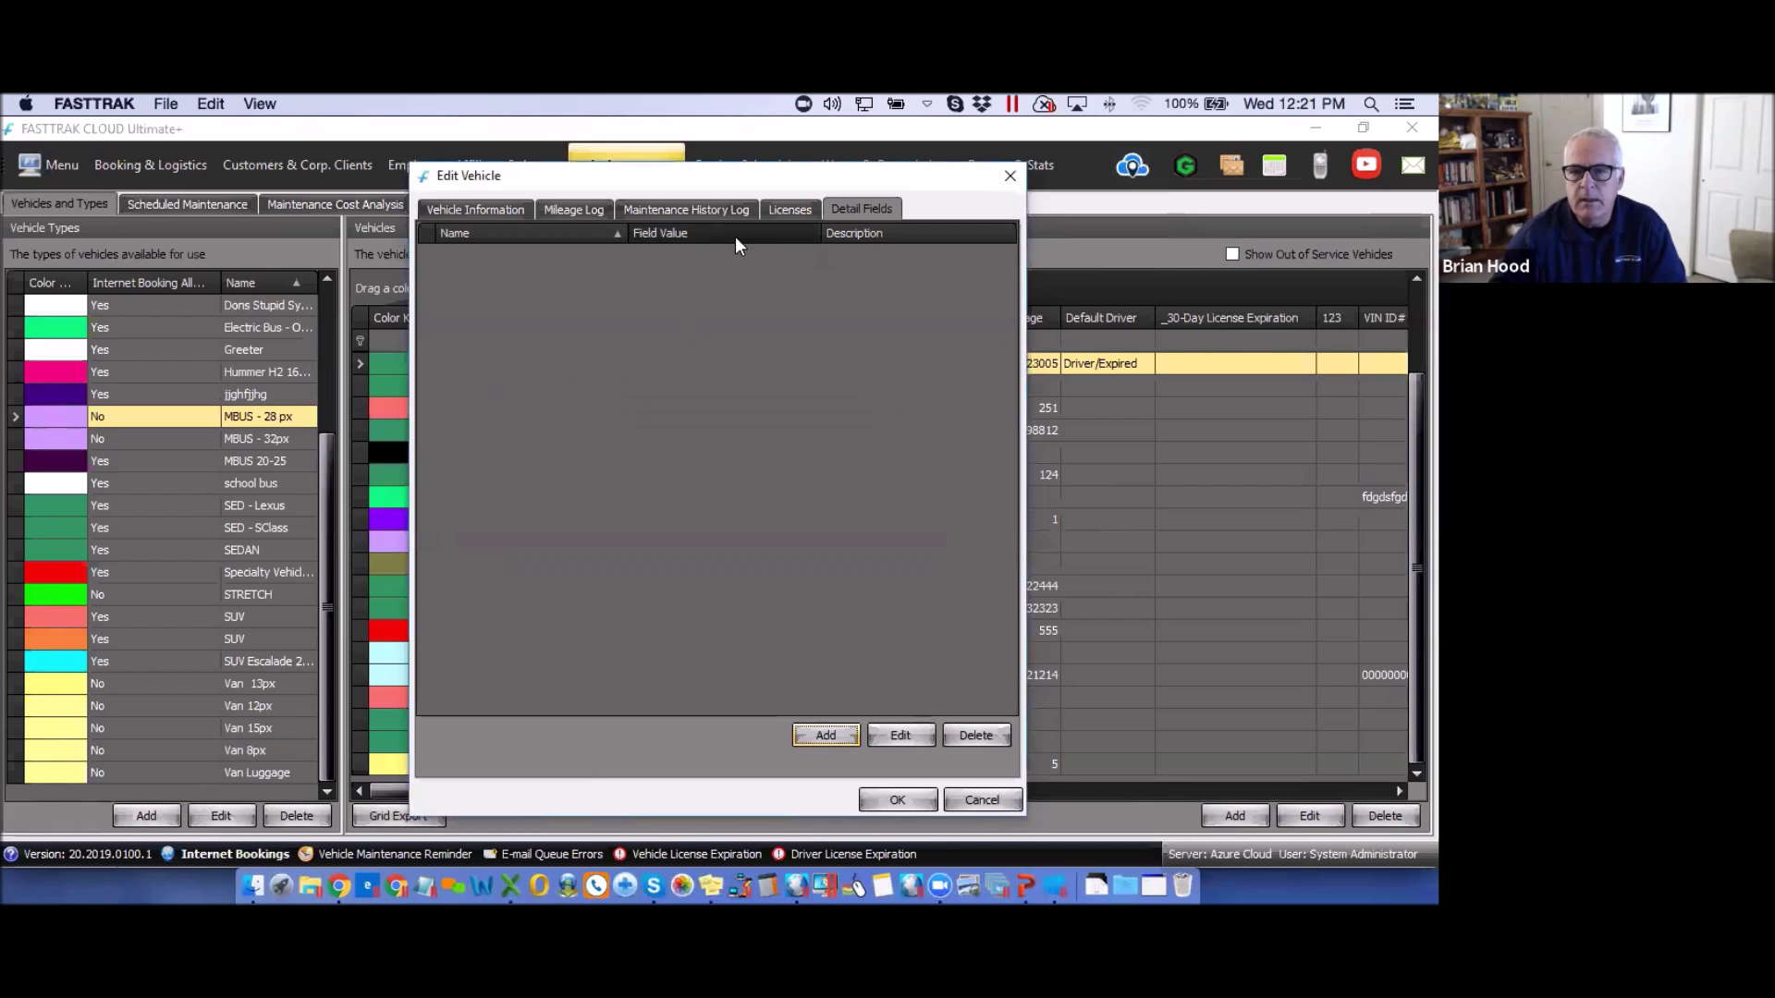
- Review vehicle 202's licenses, maintenance history, mileage log and general information, and close the vehicle without changes
click(784, 213)
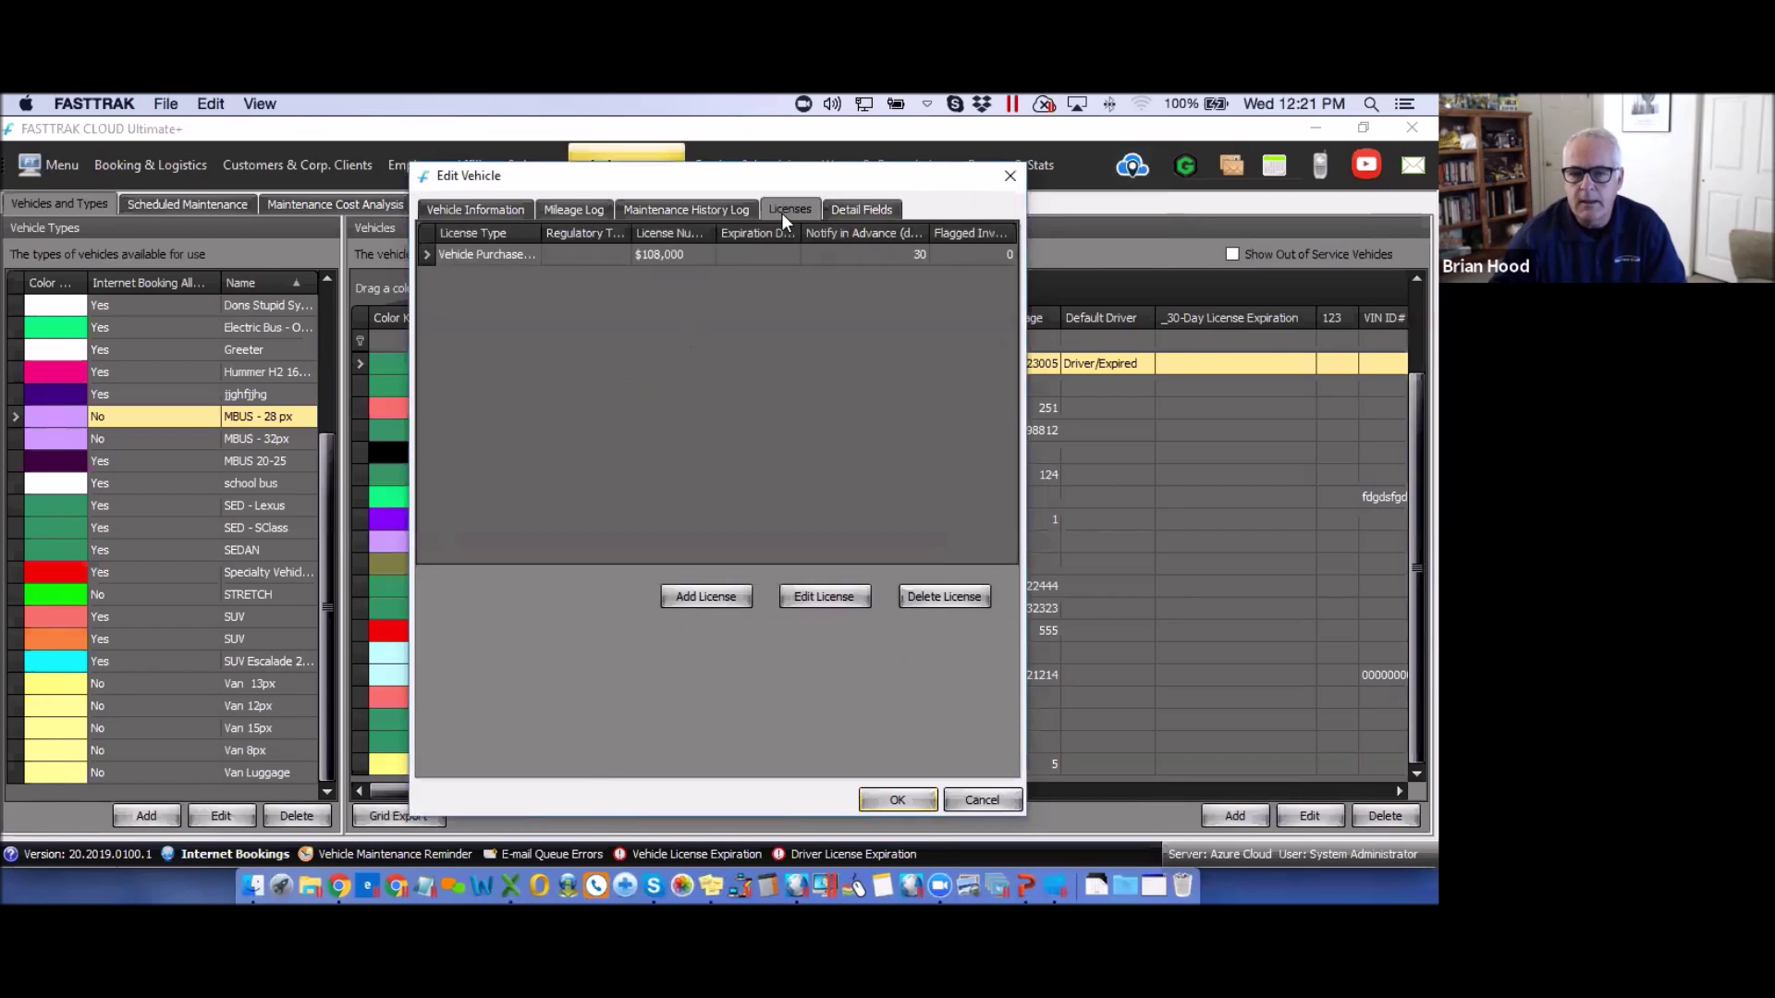
click(705, 210)
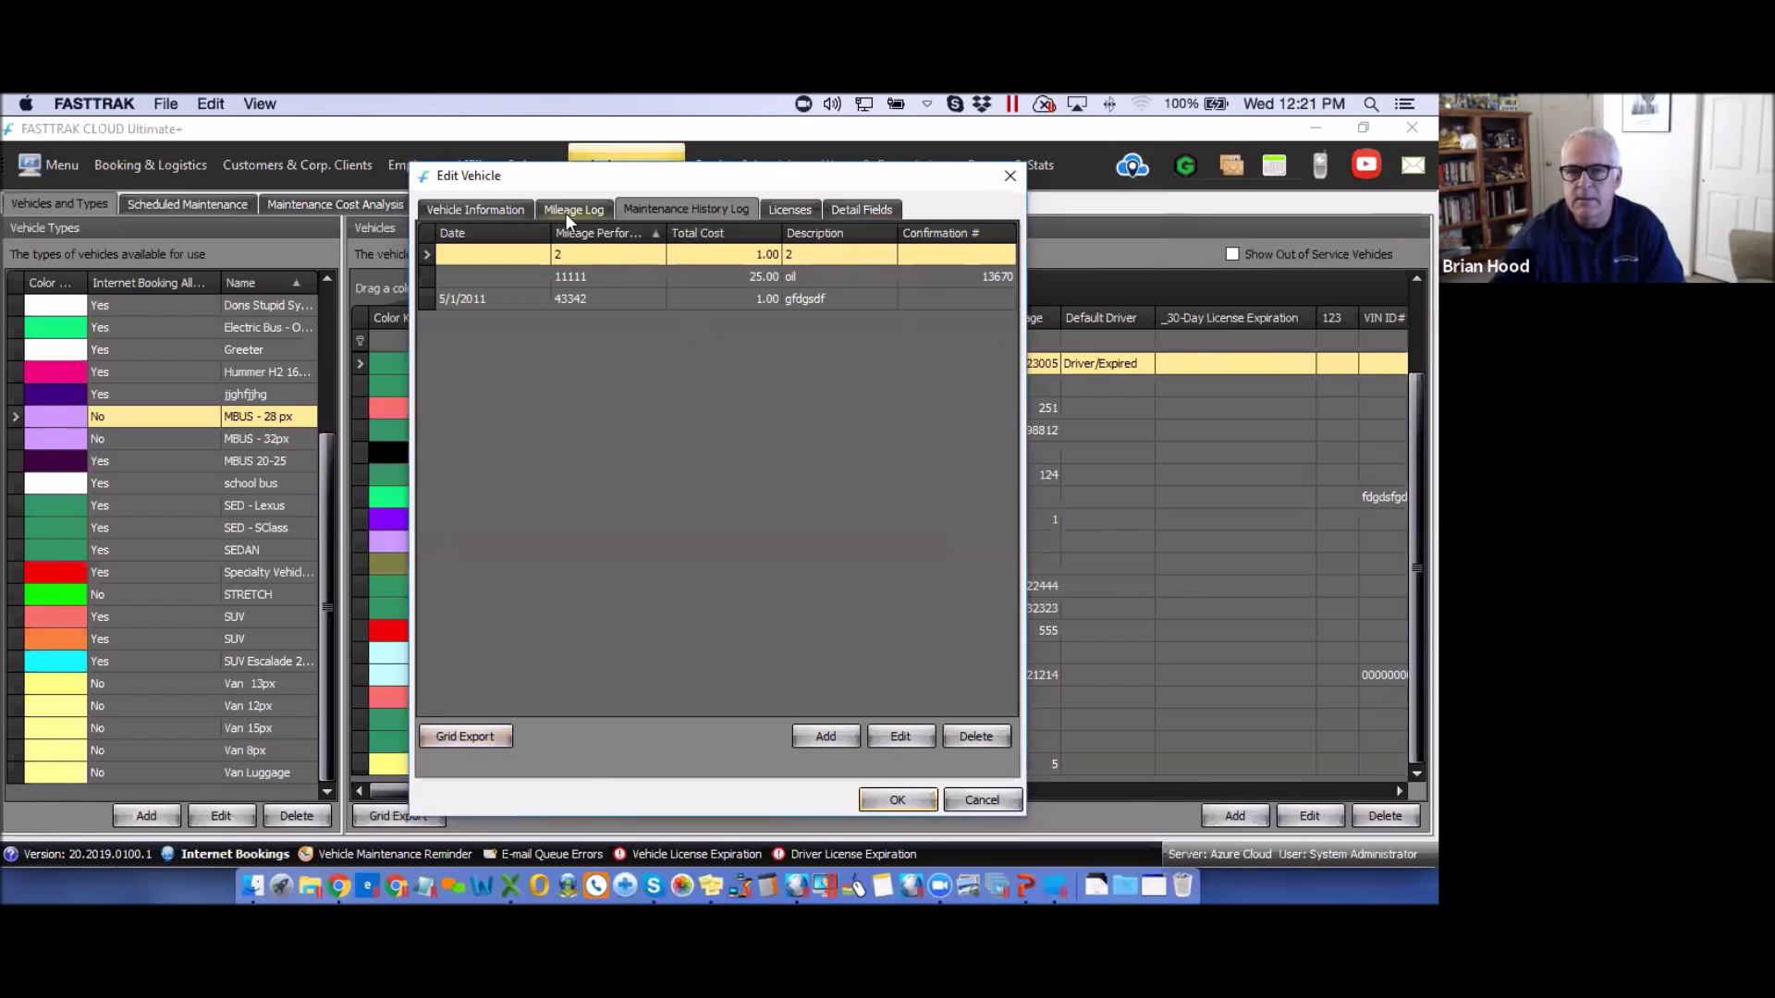
click(567, 214)
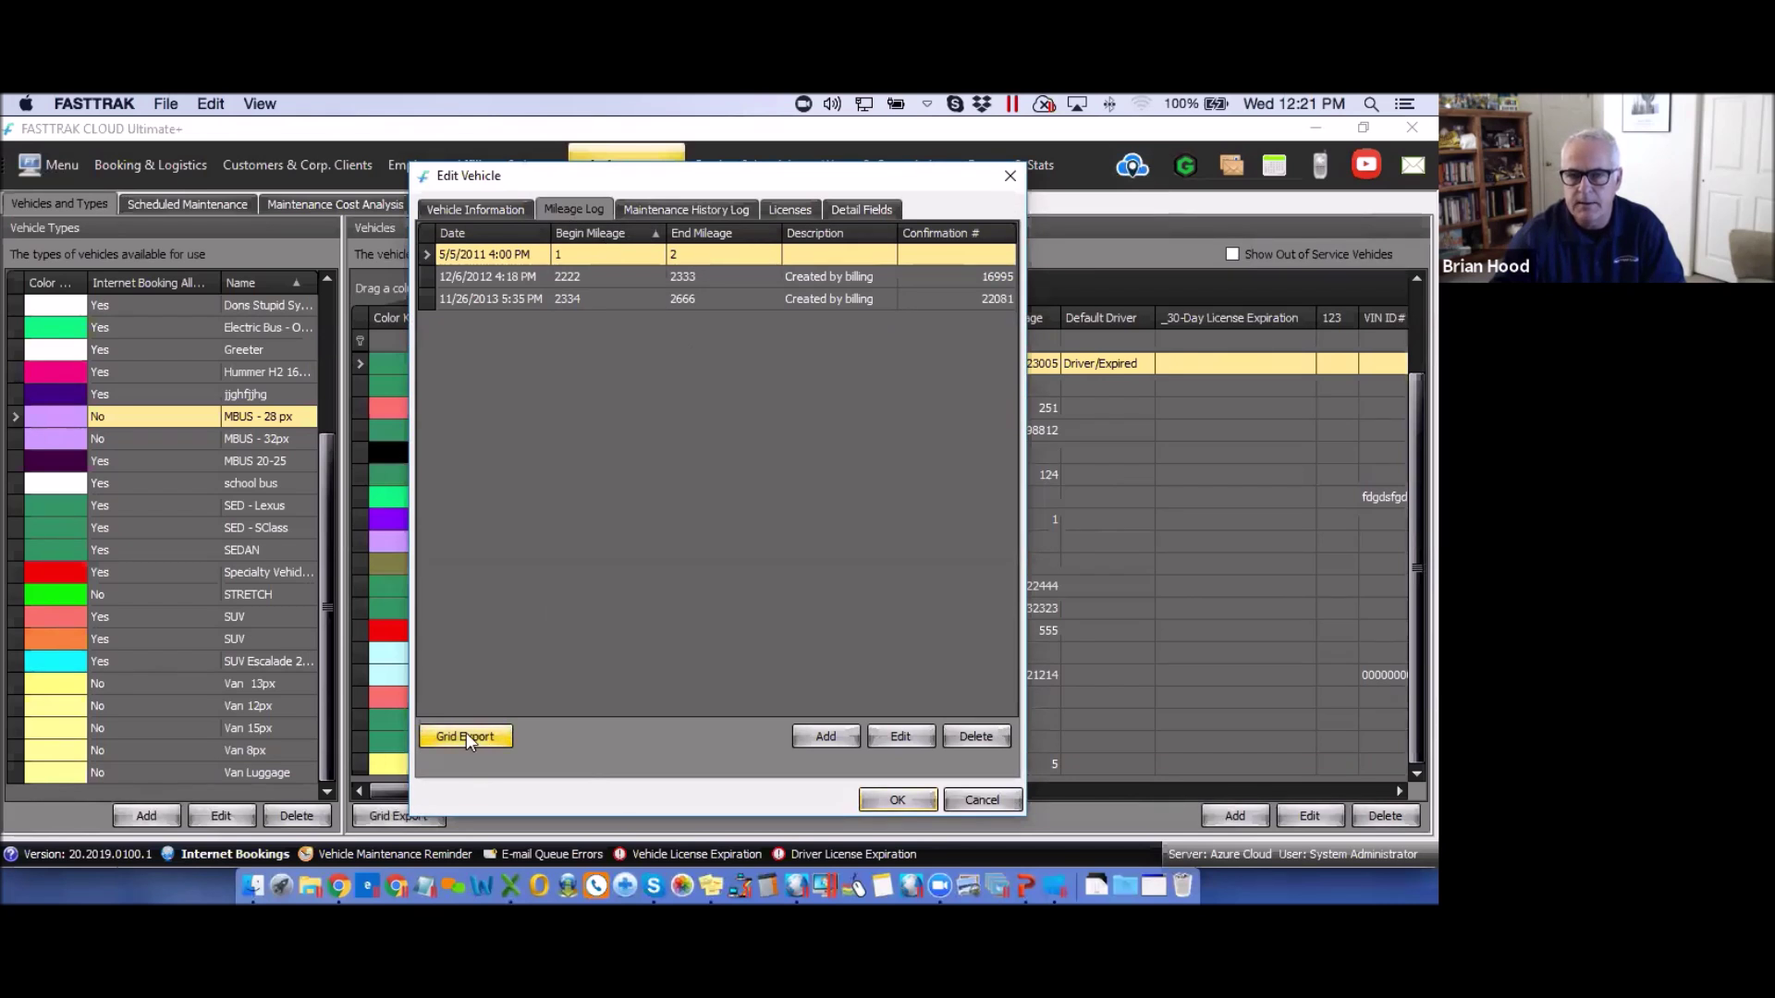
click(460, 211)
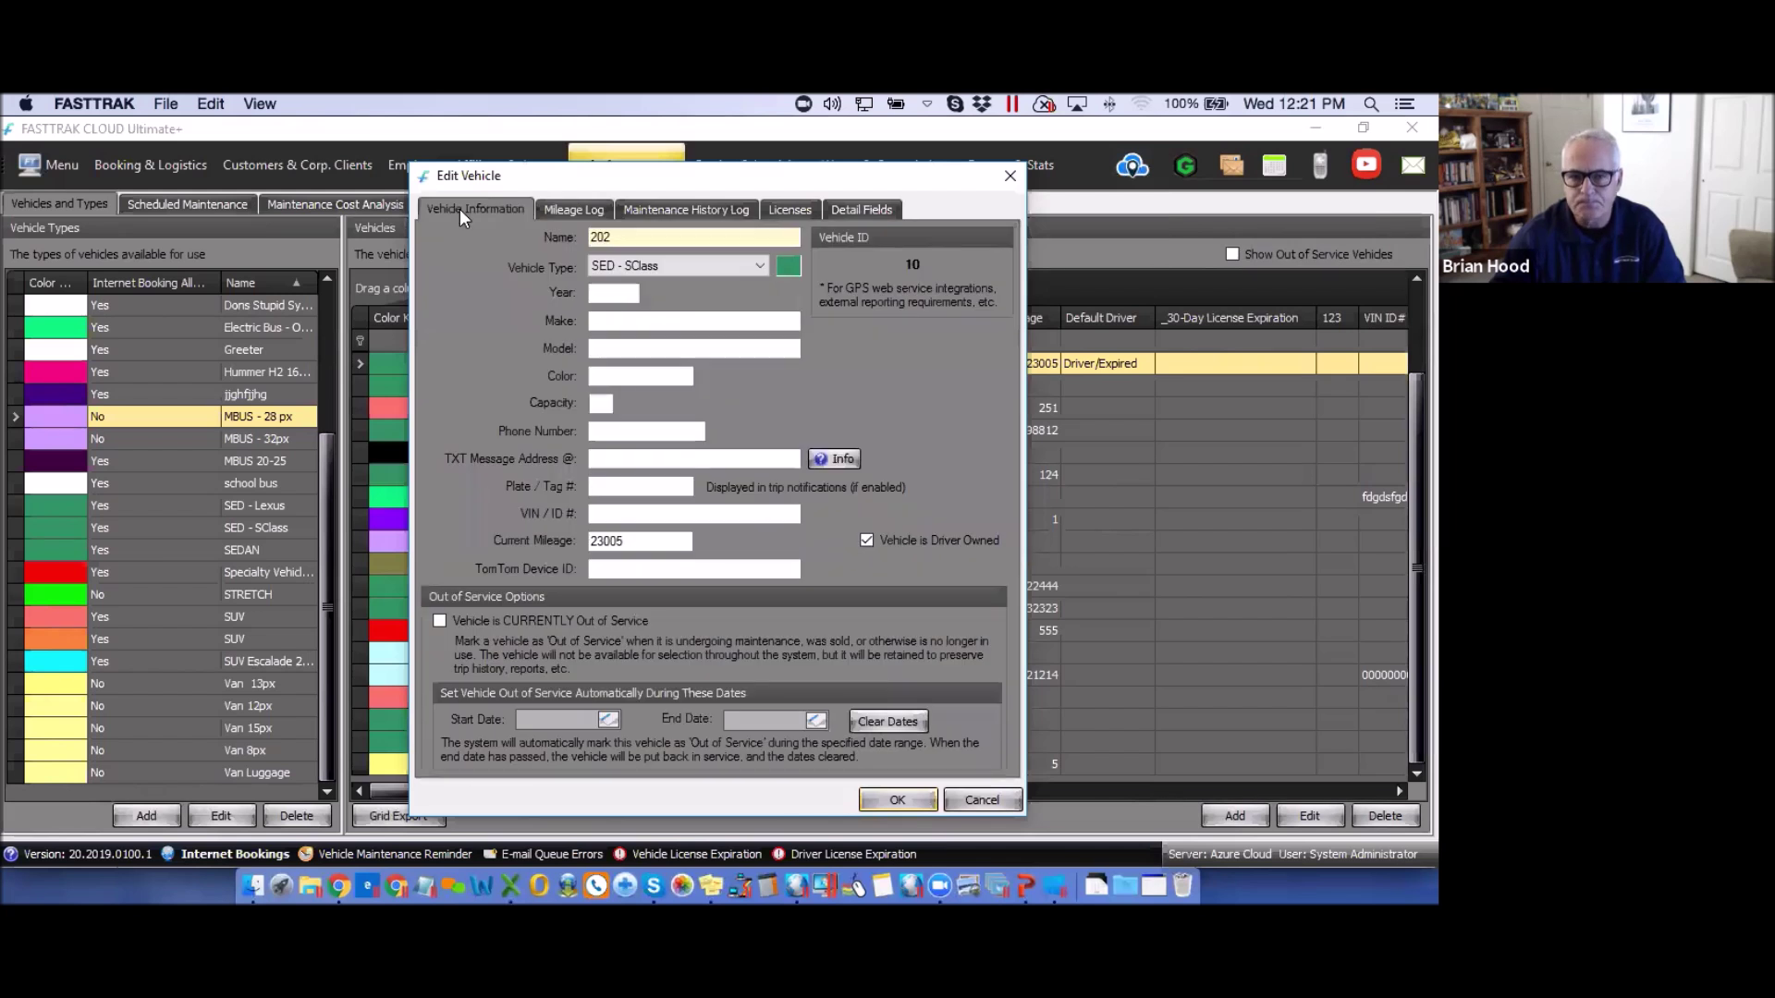
click(1011, 176)
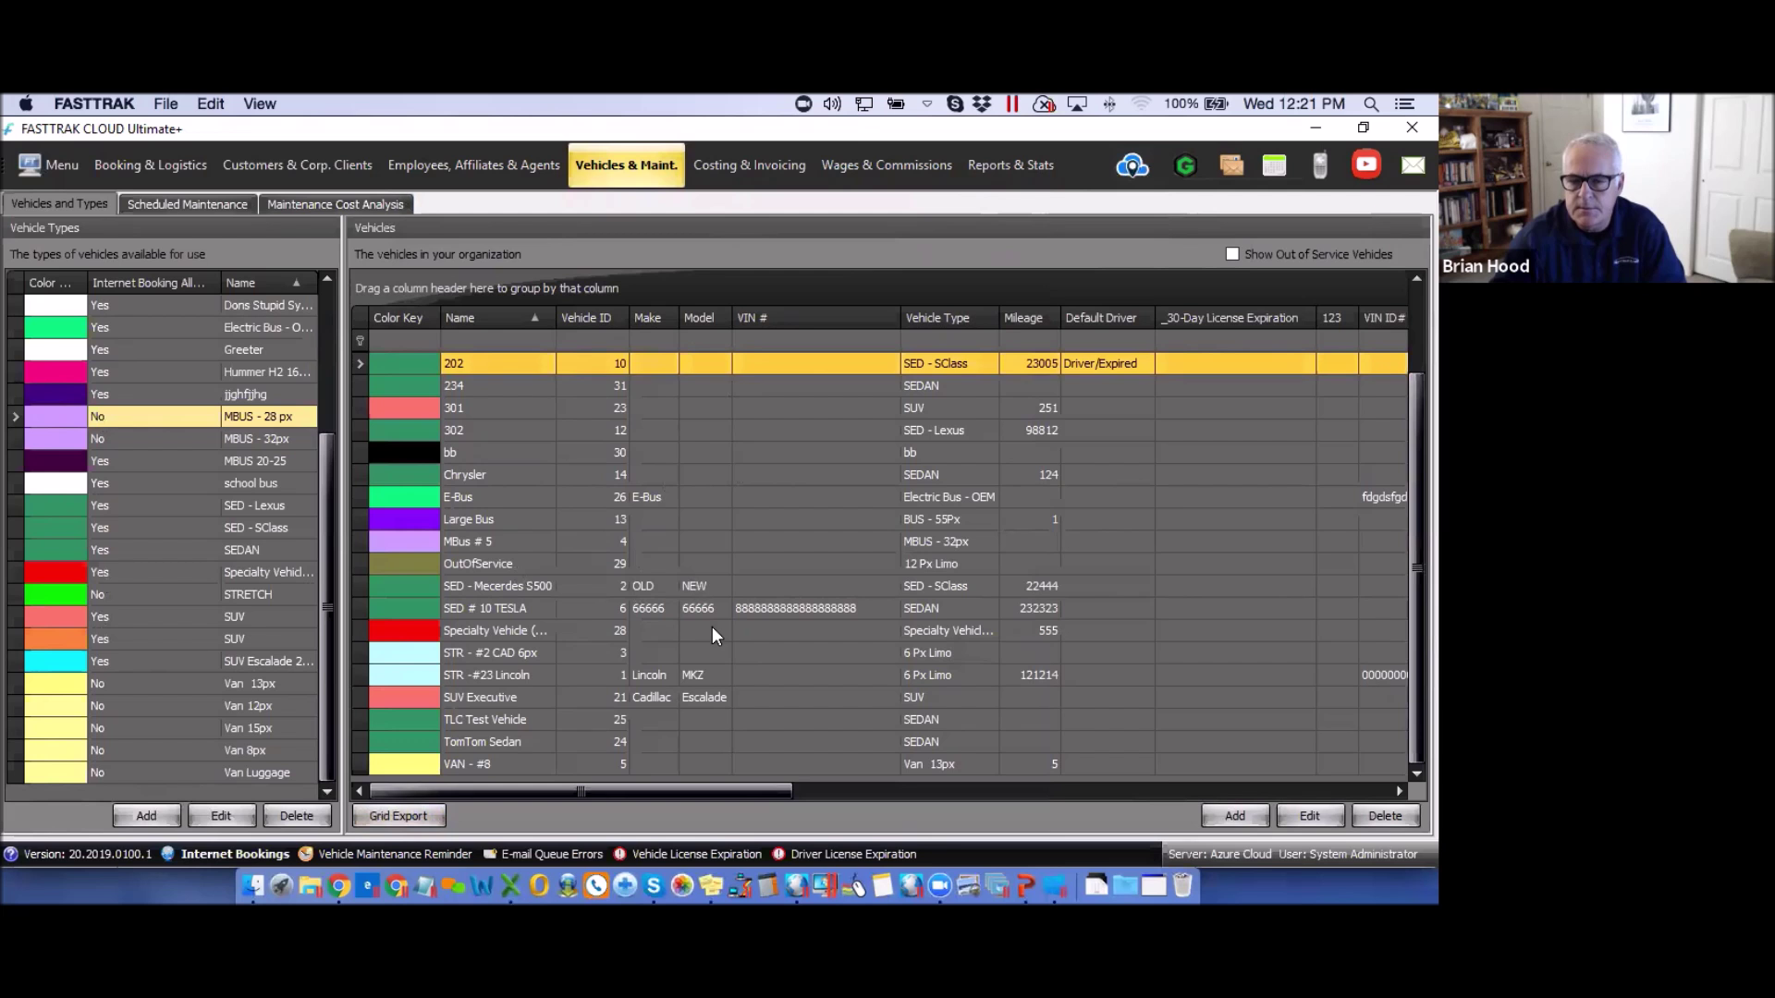
- Run the Revenue by Vehicle Type (w/ Employee Drivers) report in Reports & Stats
click(1017, 168)
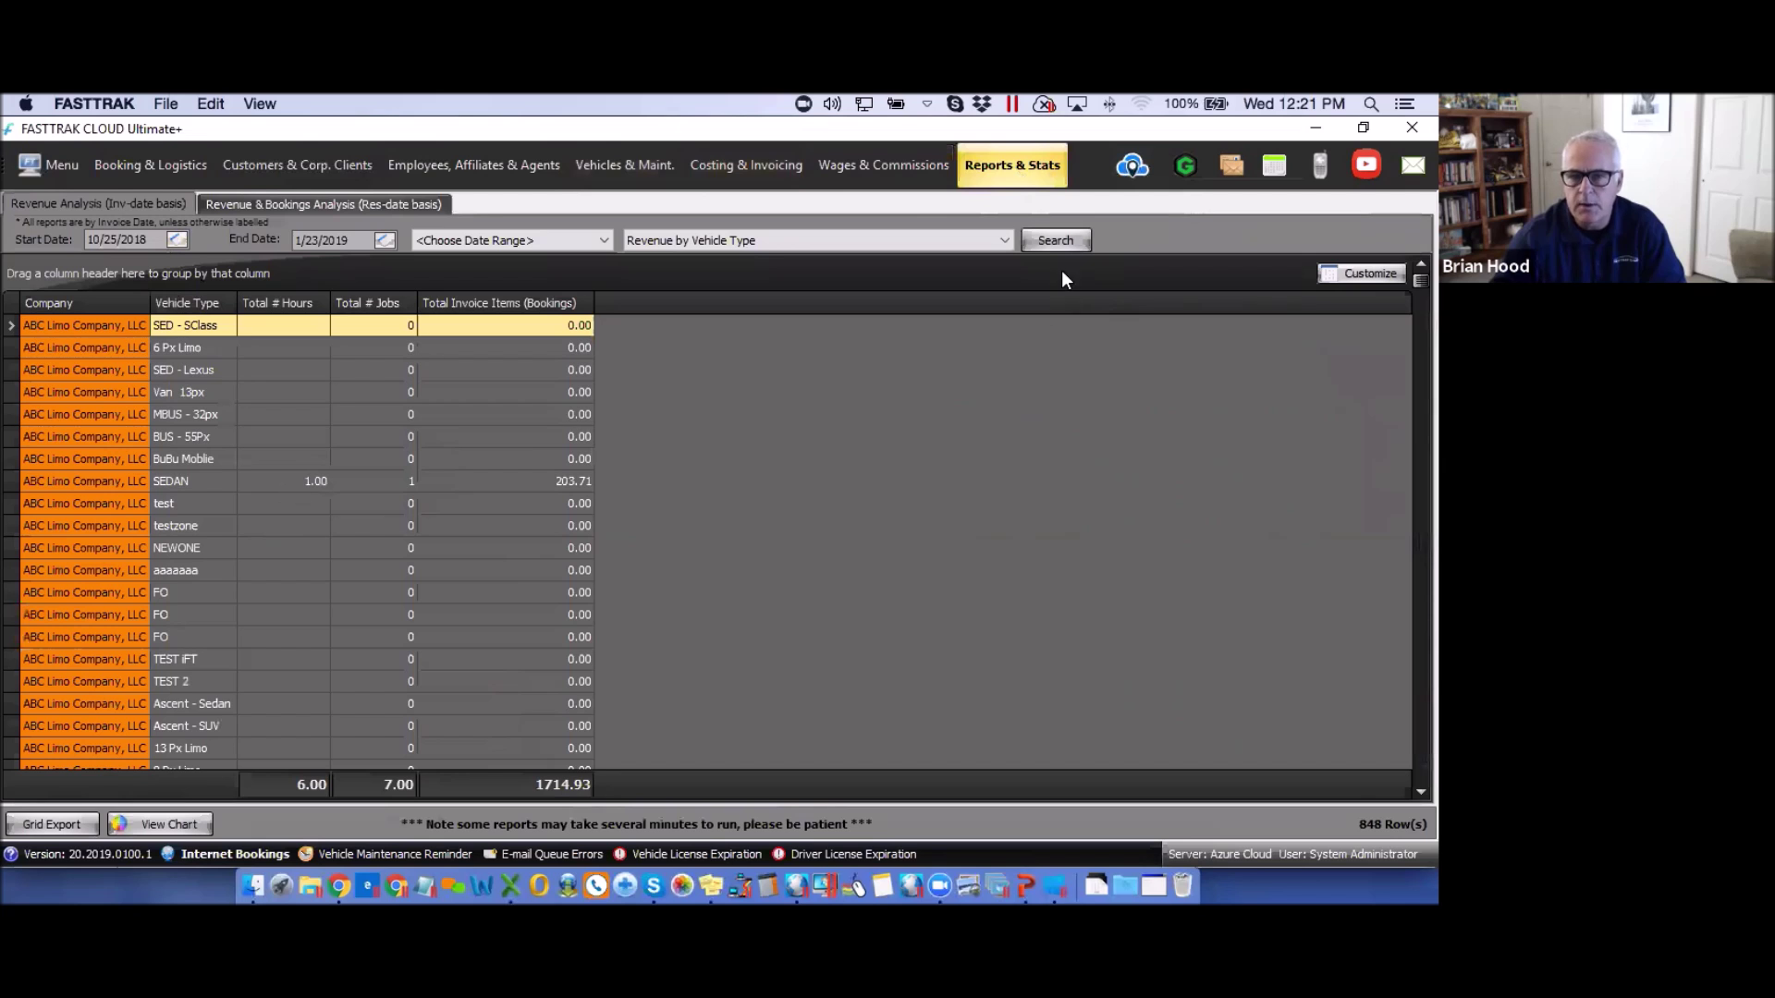
click(1004, 240)
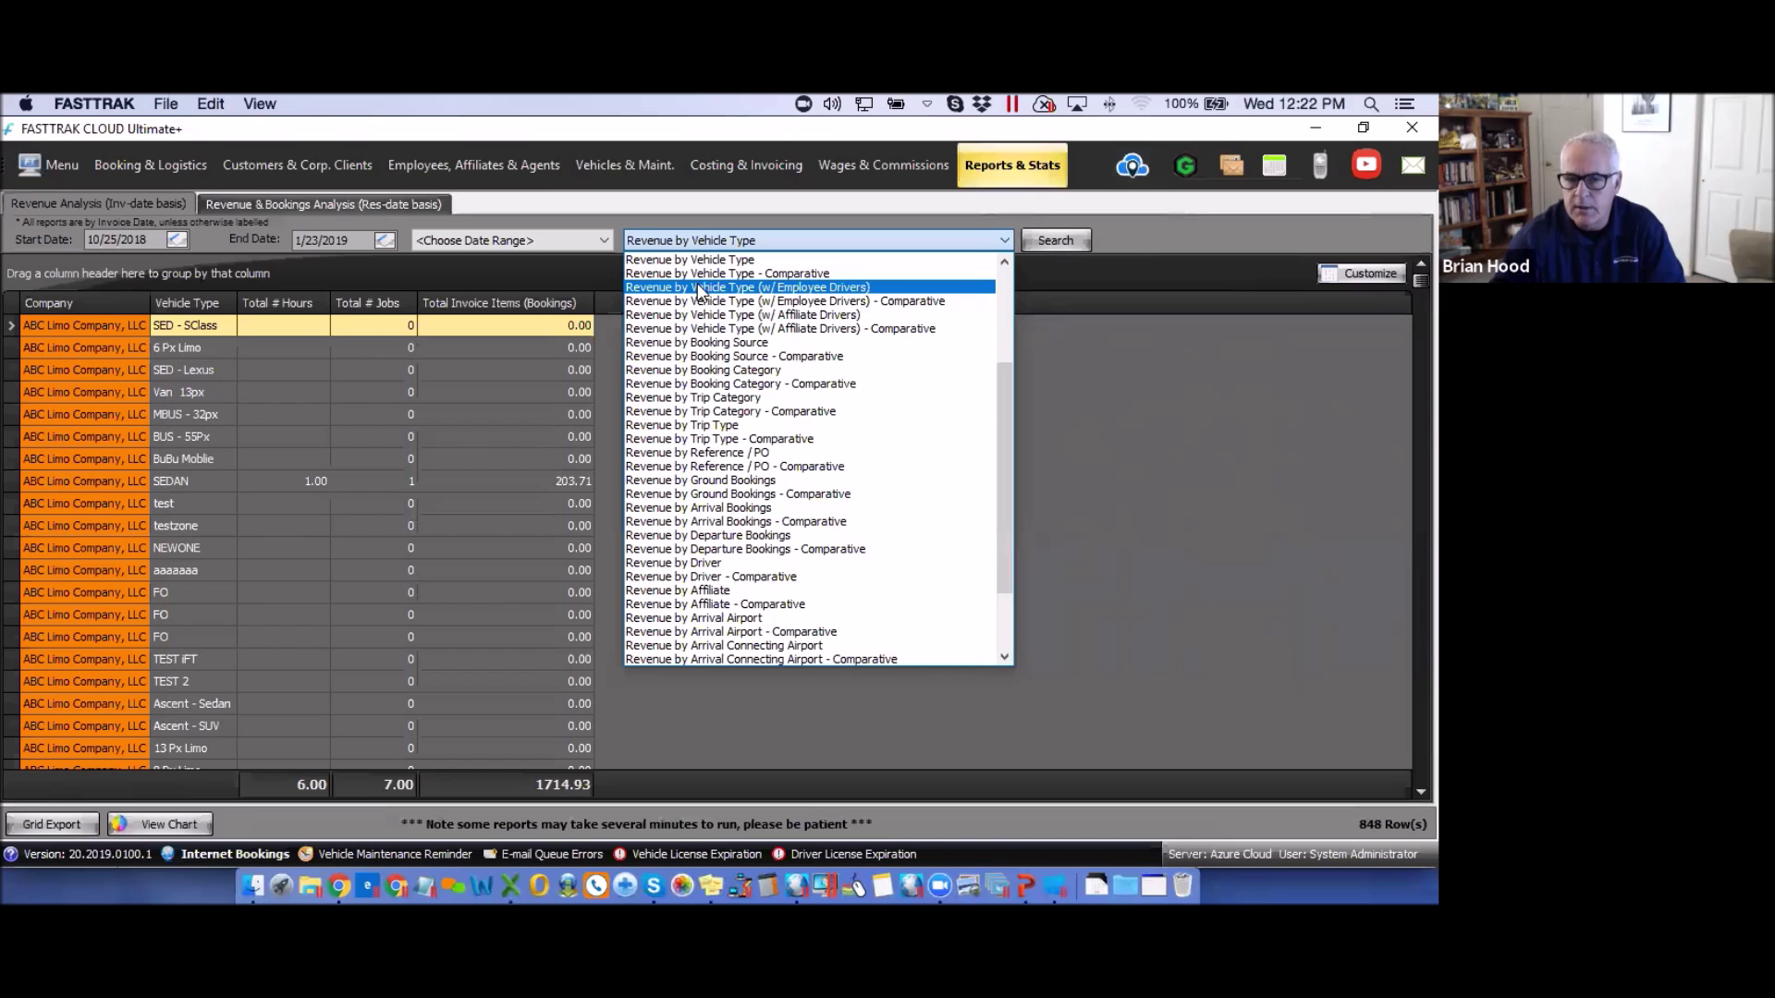
click(699, 289)
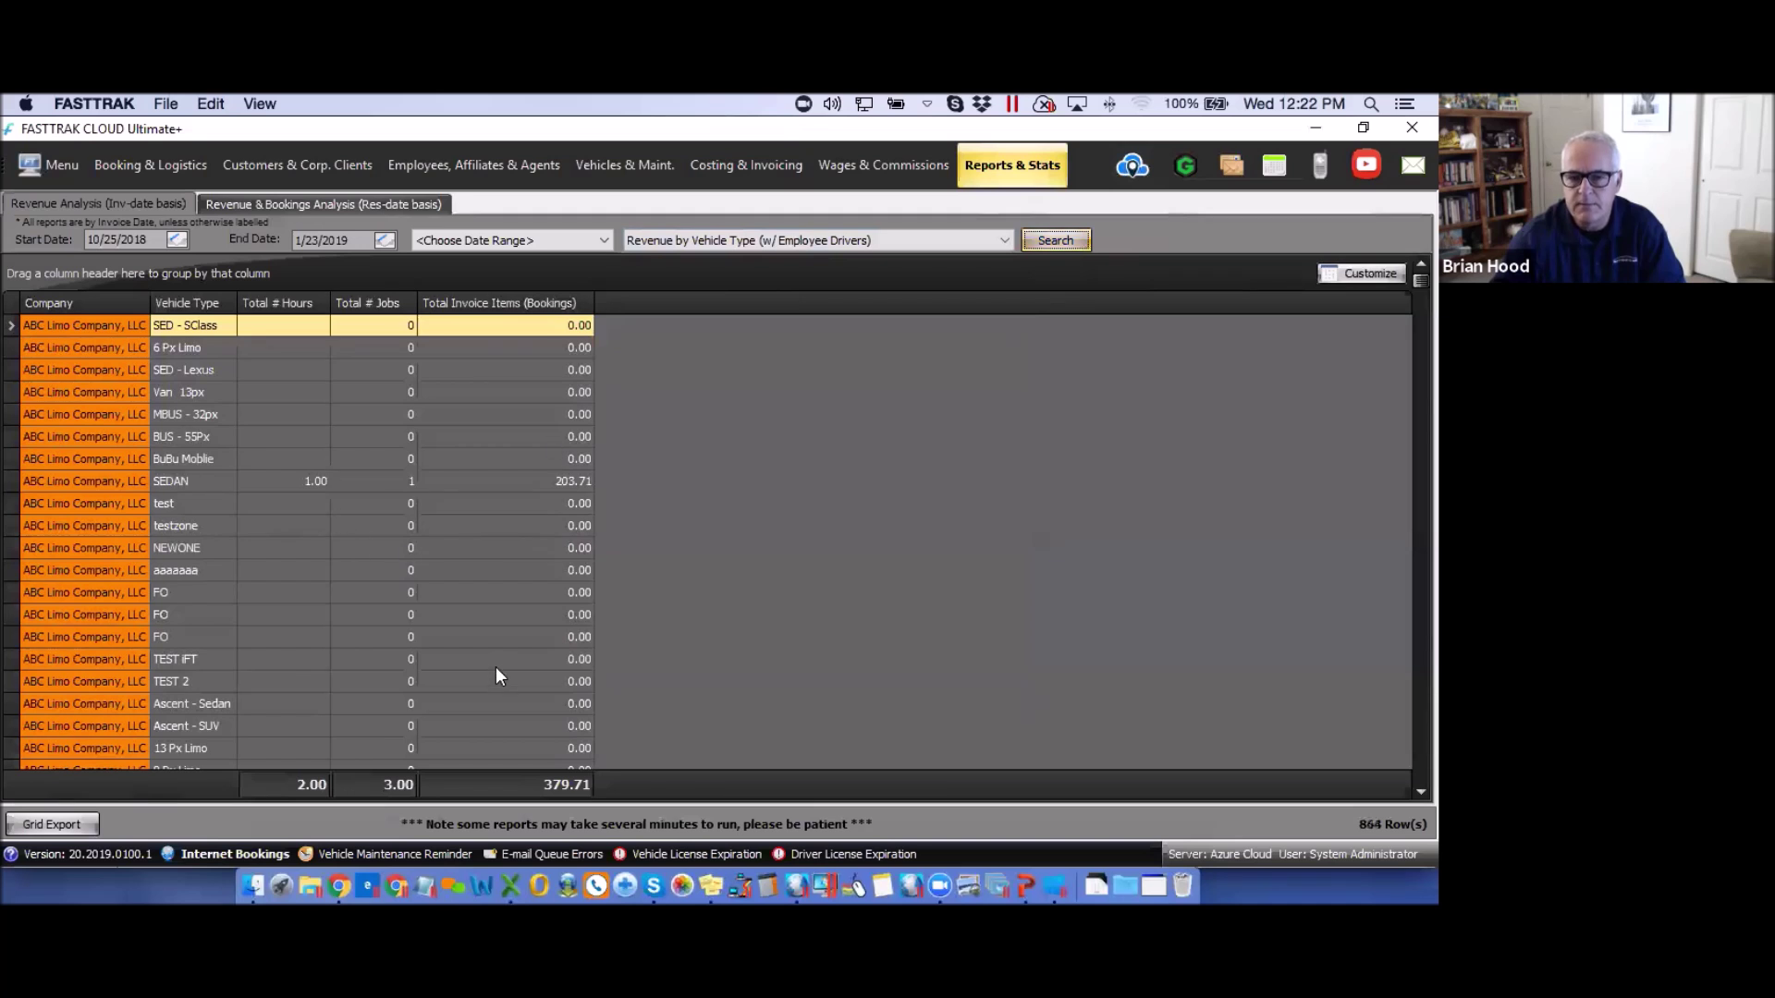
- Run the Revenue by Vehicle report for the same invoice date range
click(1004, 240)
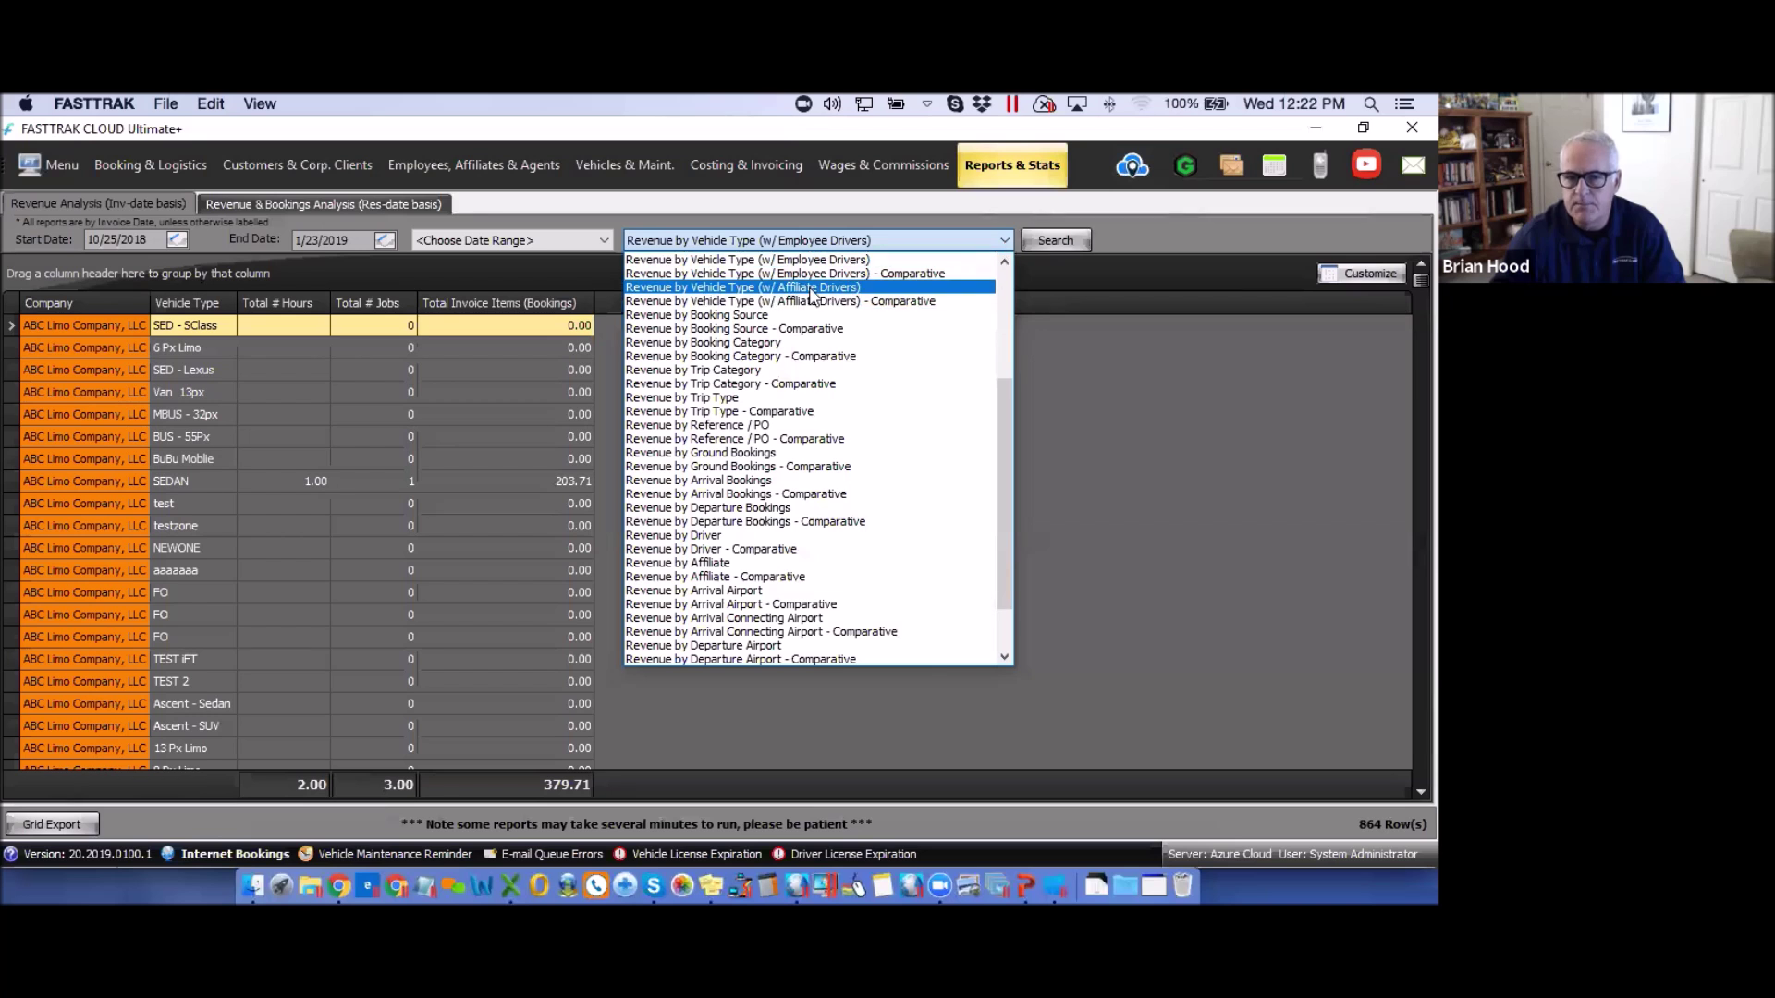
click(1003, 263)
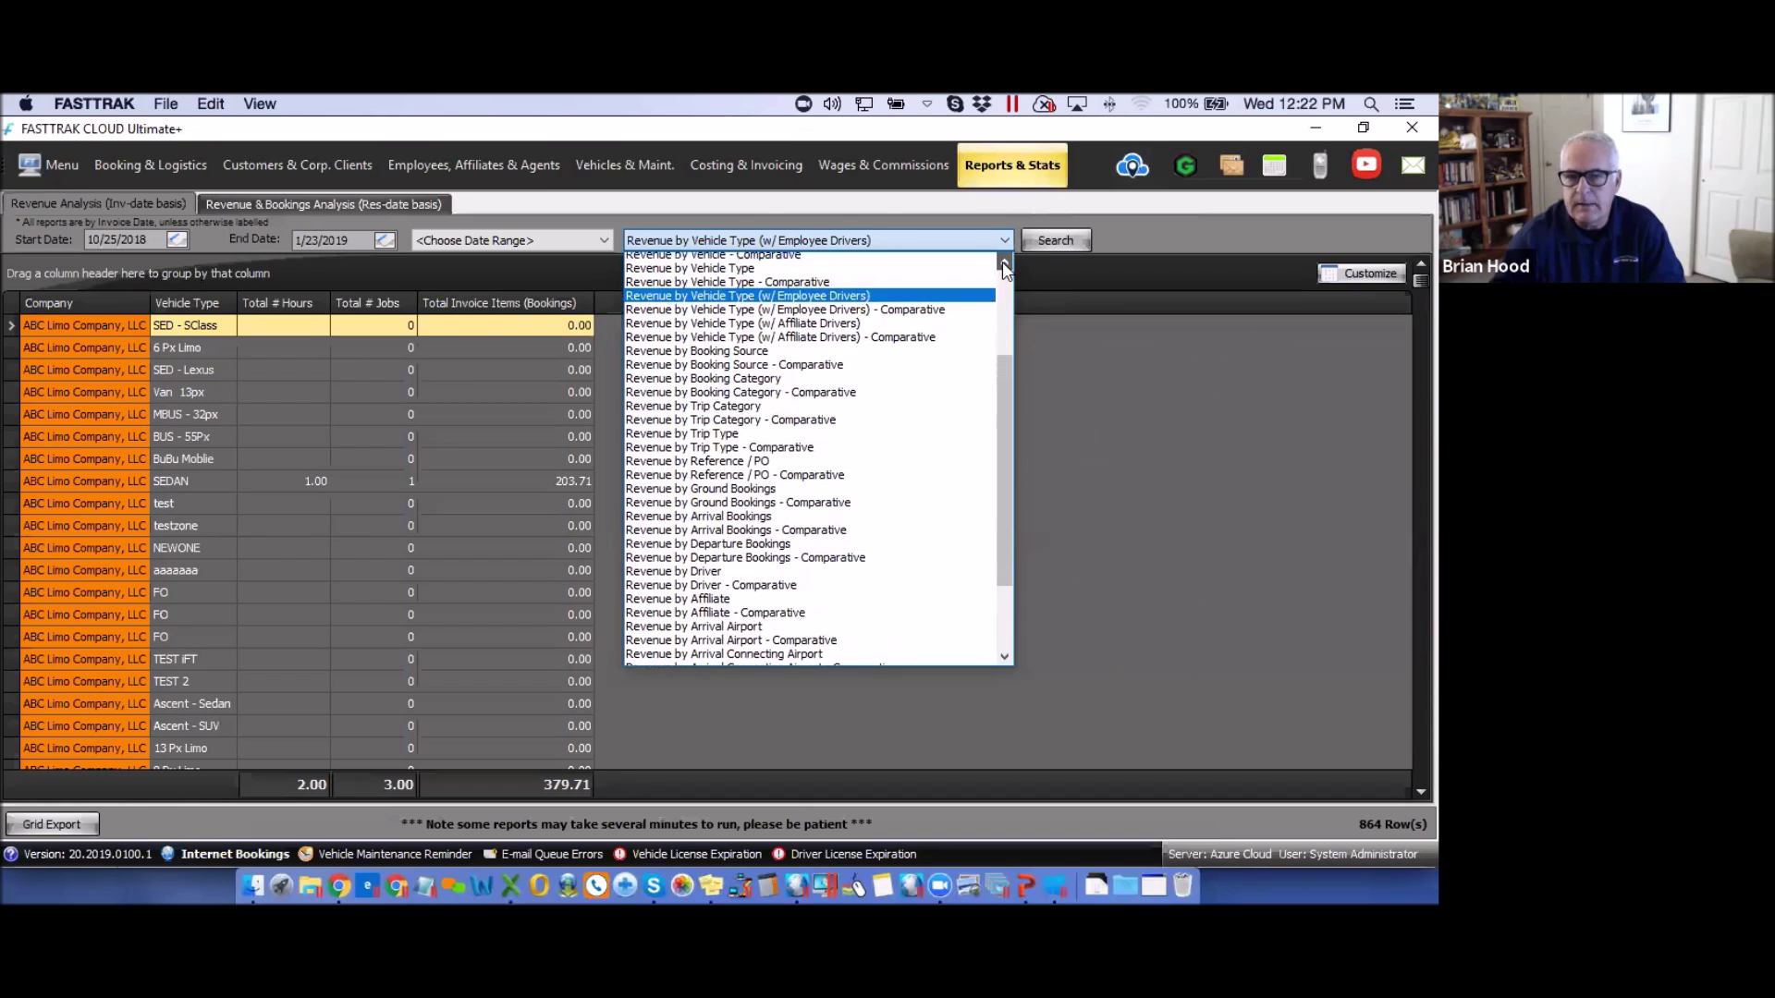
scroll(813, 406, up, 3)
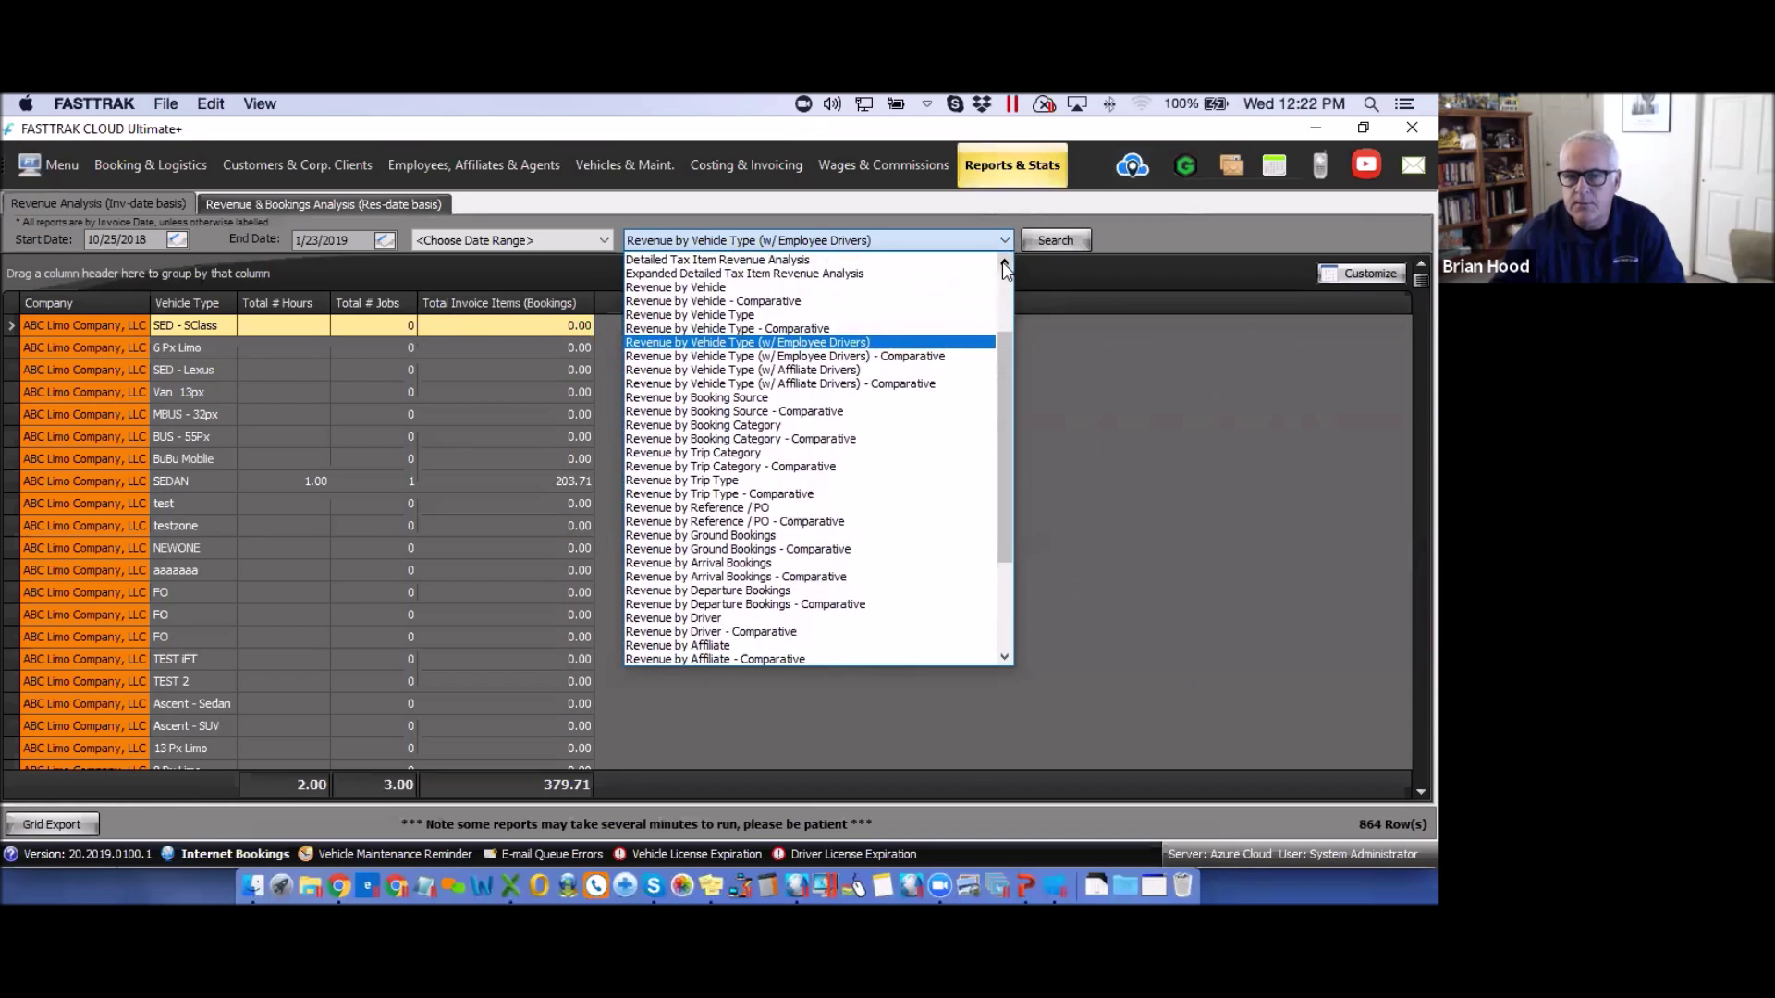
click(684, 288)
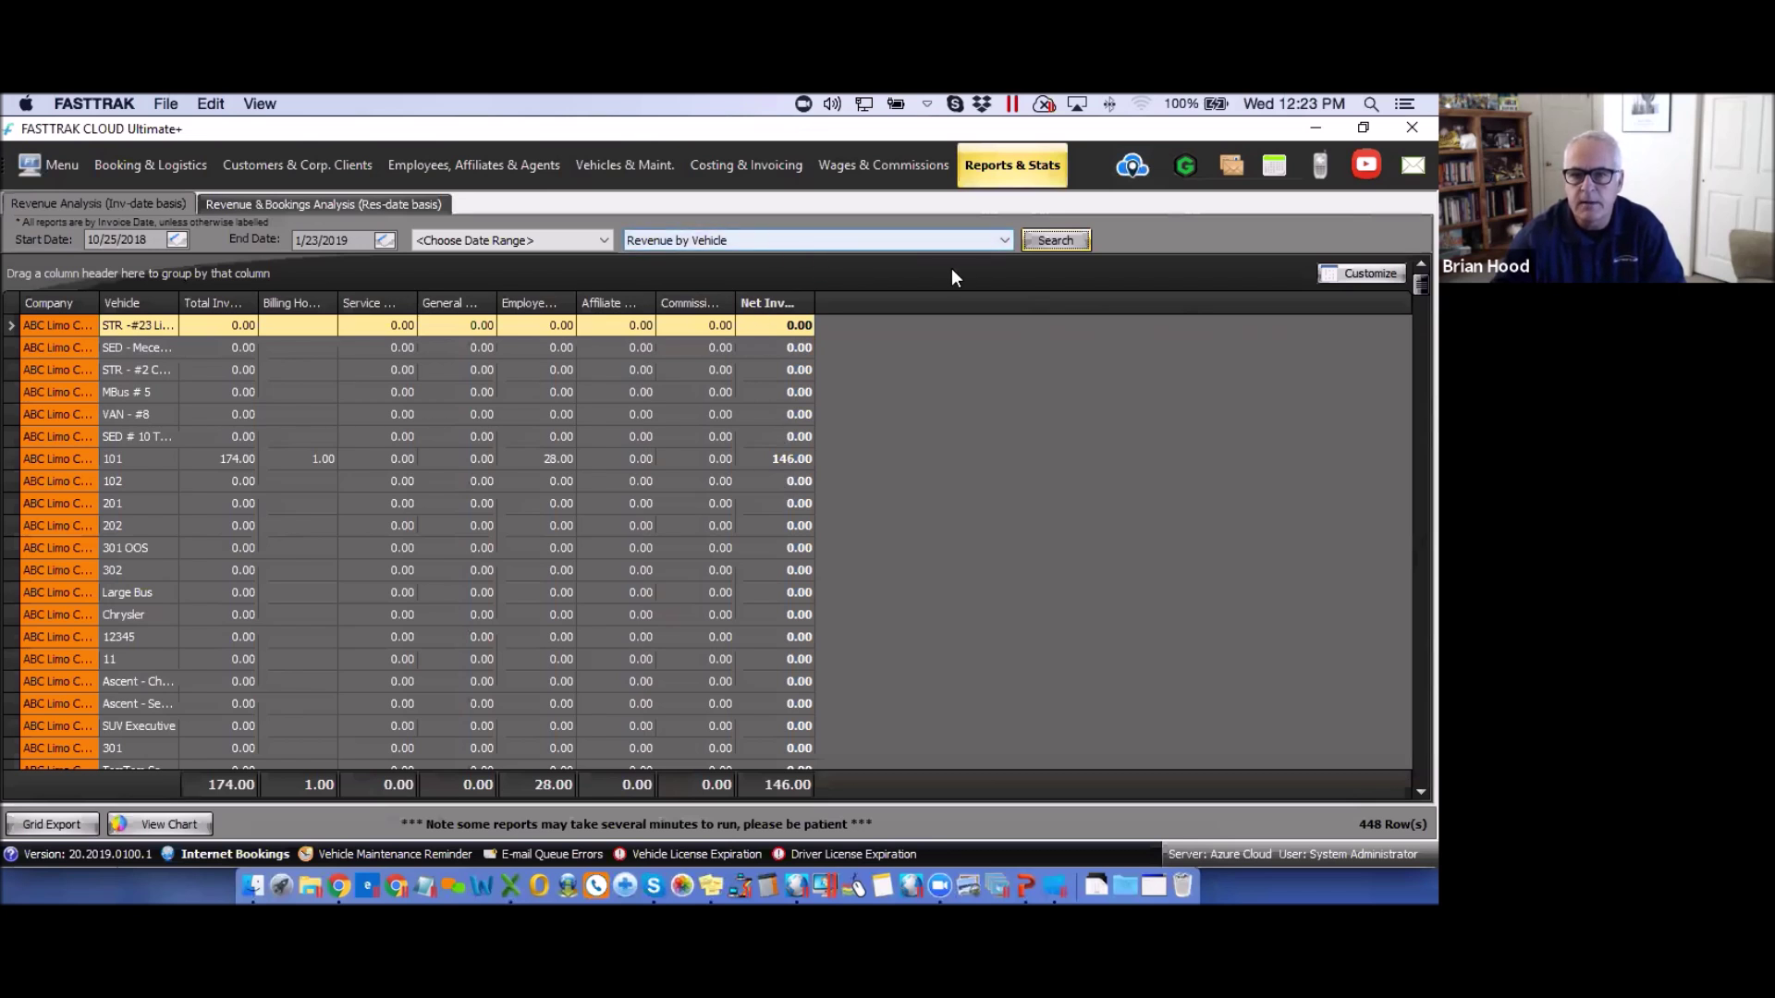
- Run the Bookings by Vehicle Type report in the reservation-date Revenue & Bookings Analysis, keeping the existing pick-up dates
click(1004, 240)
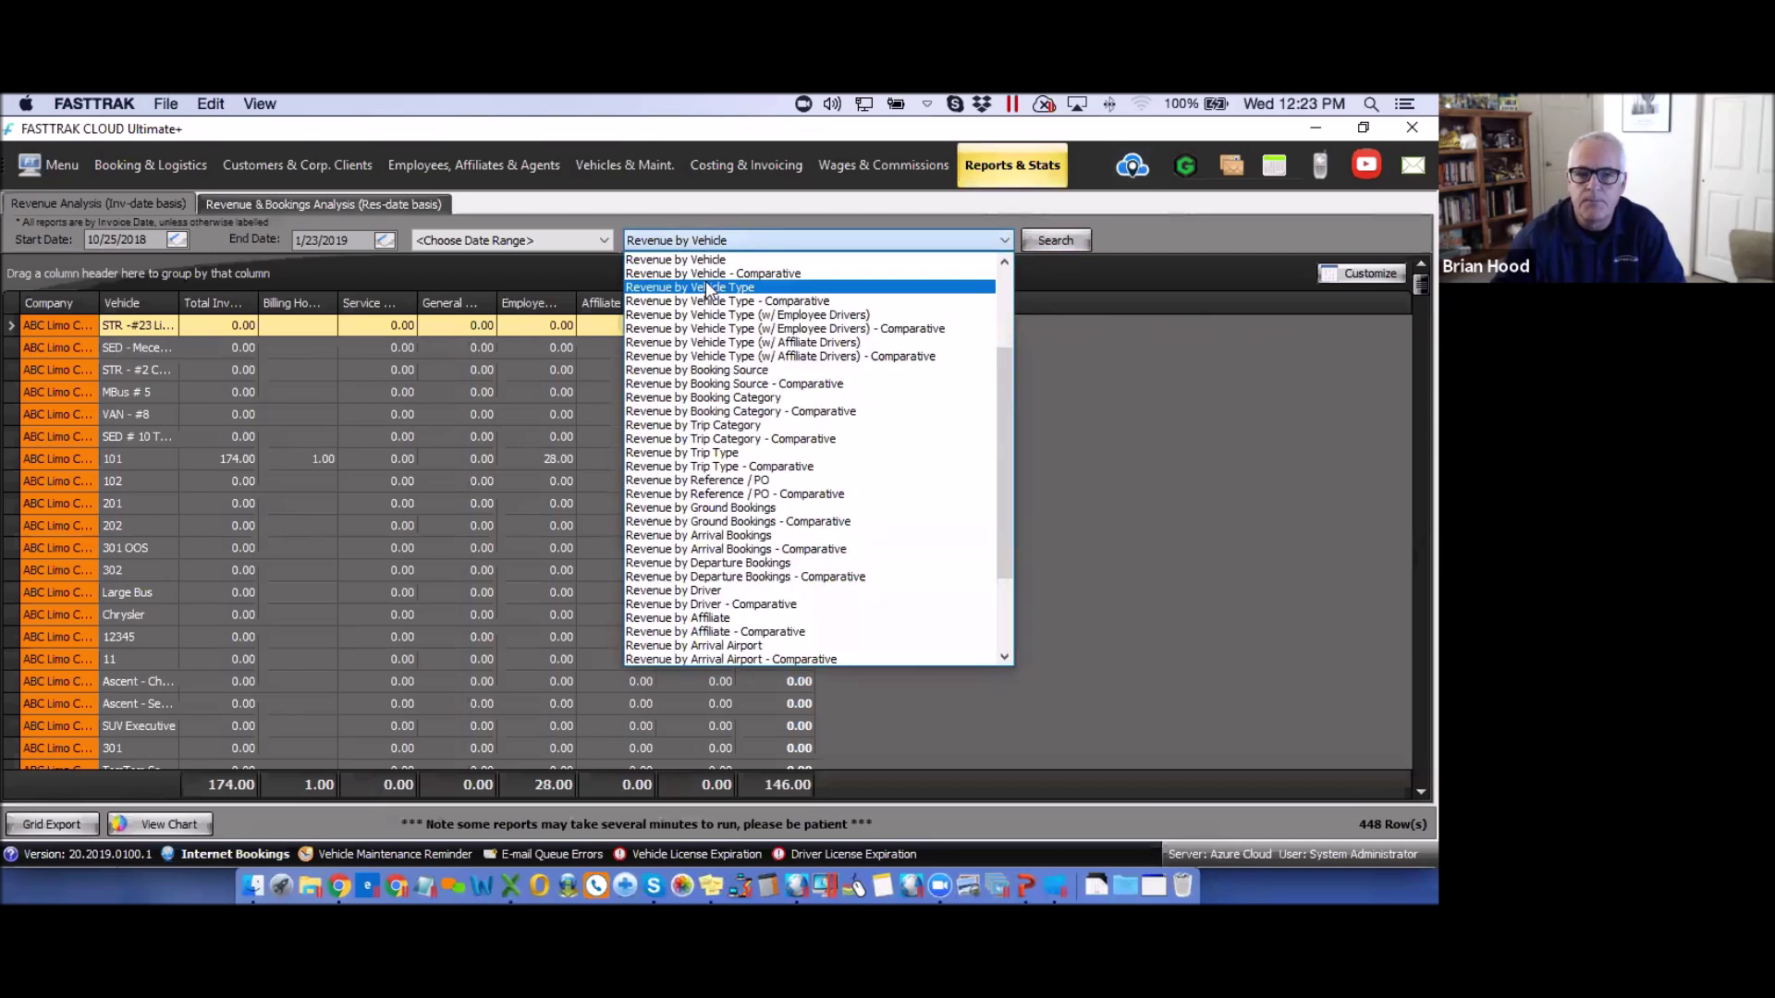
click(307, 202)
click(307, 202)
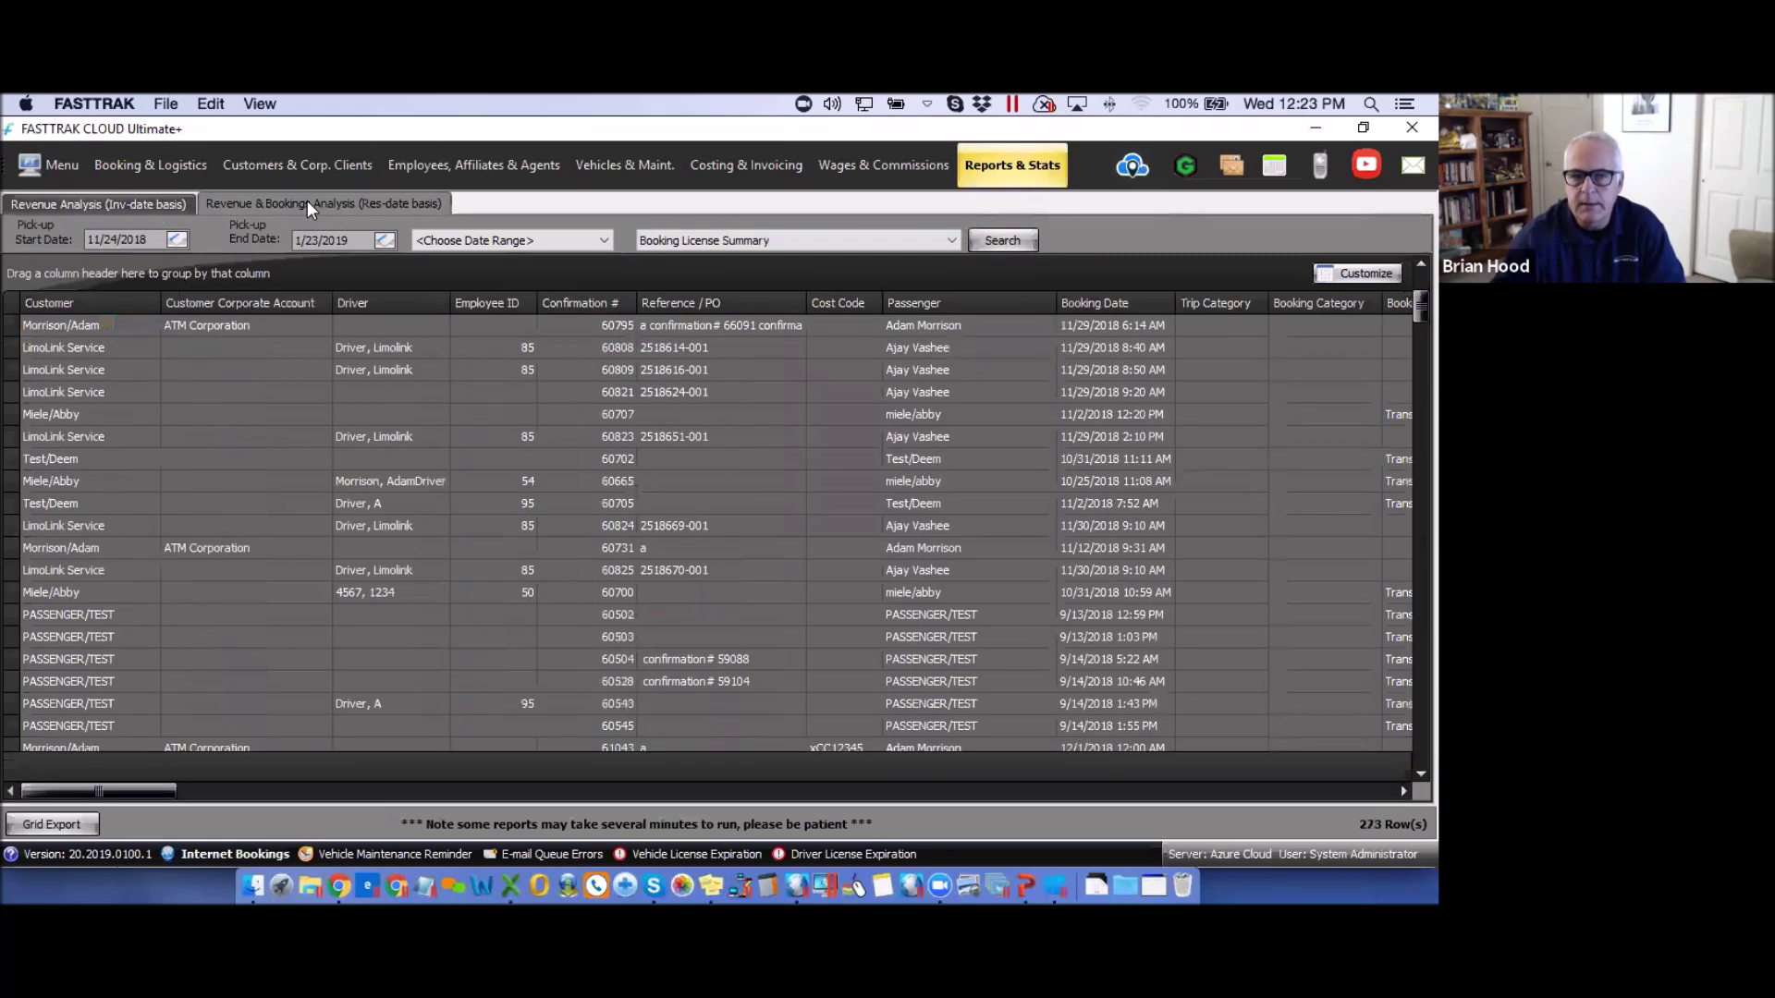
click(951, 240)
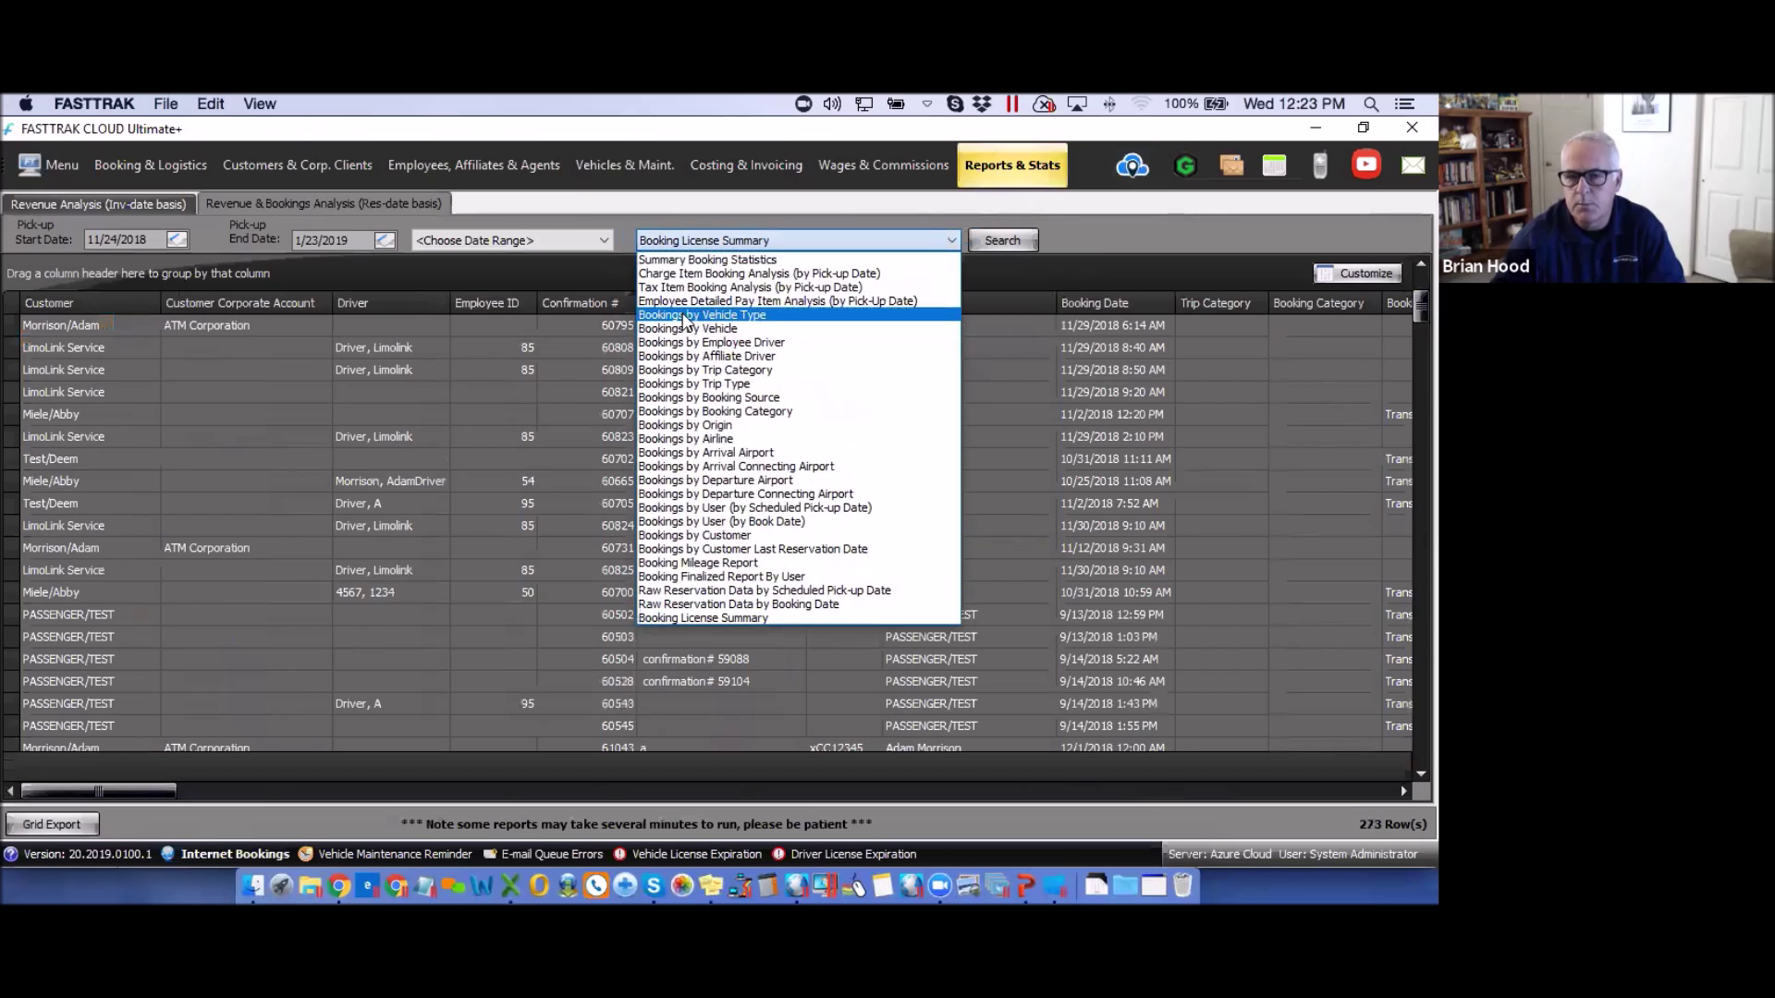
click(684, 317)
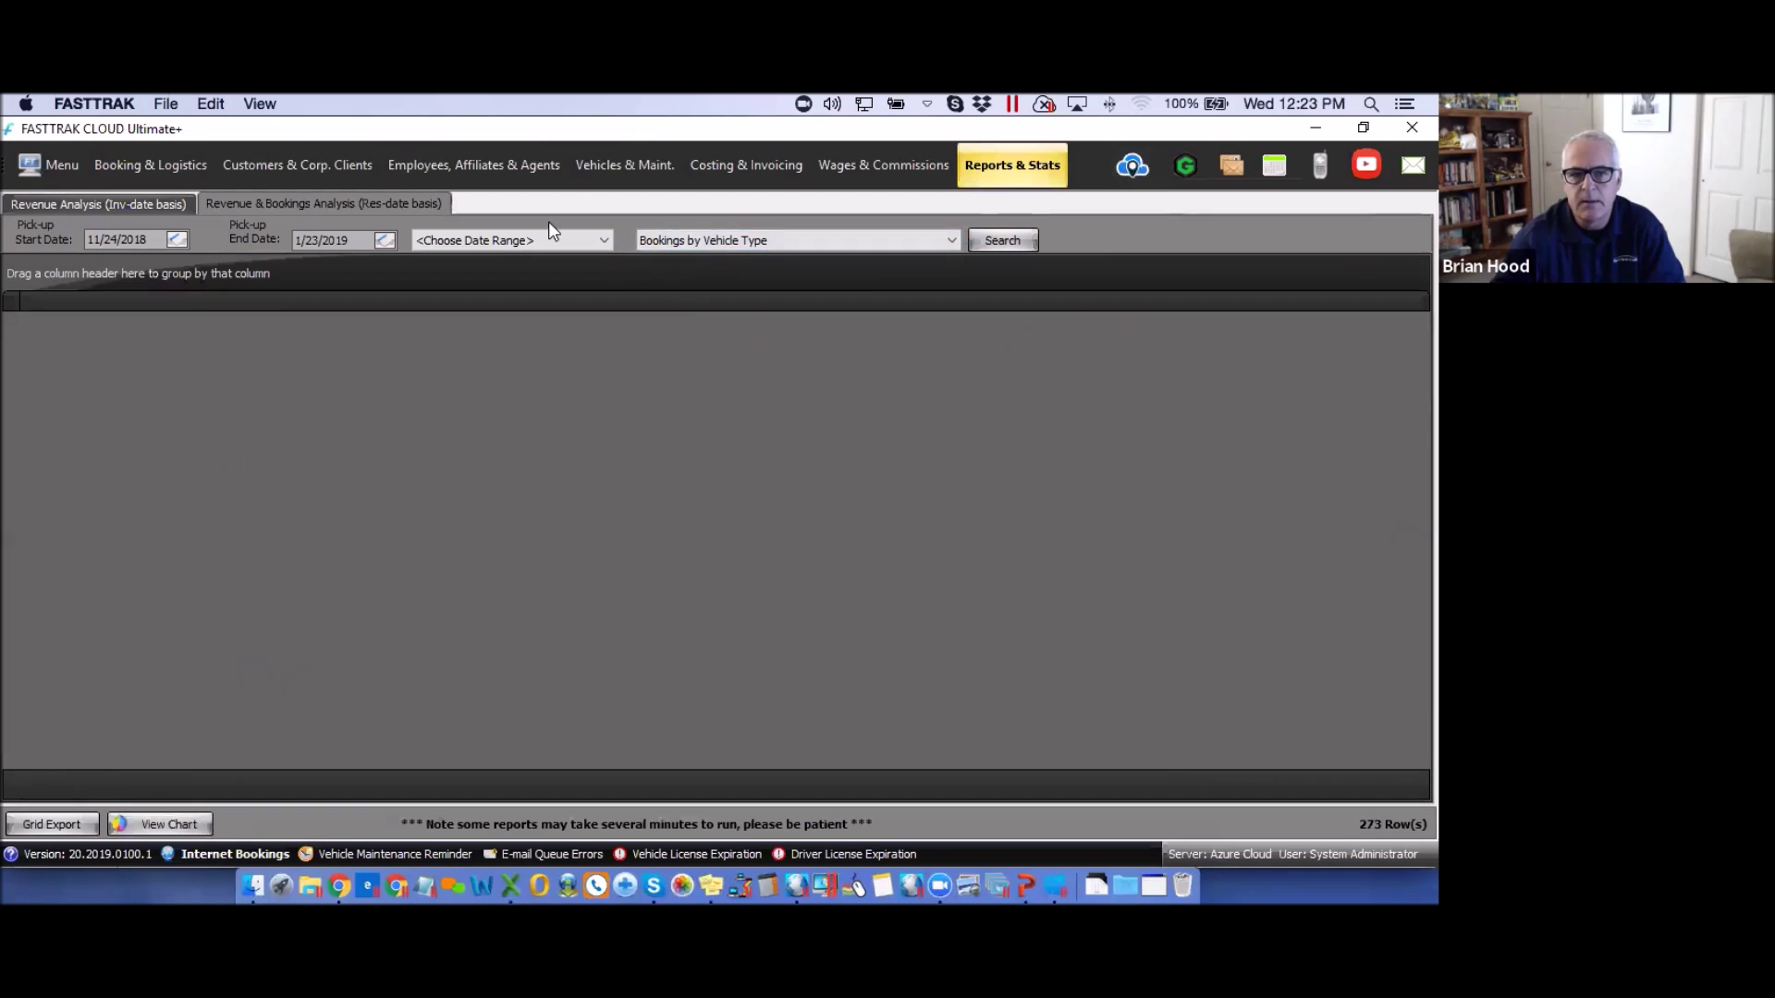
click(606, 240)
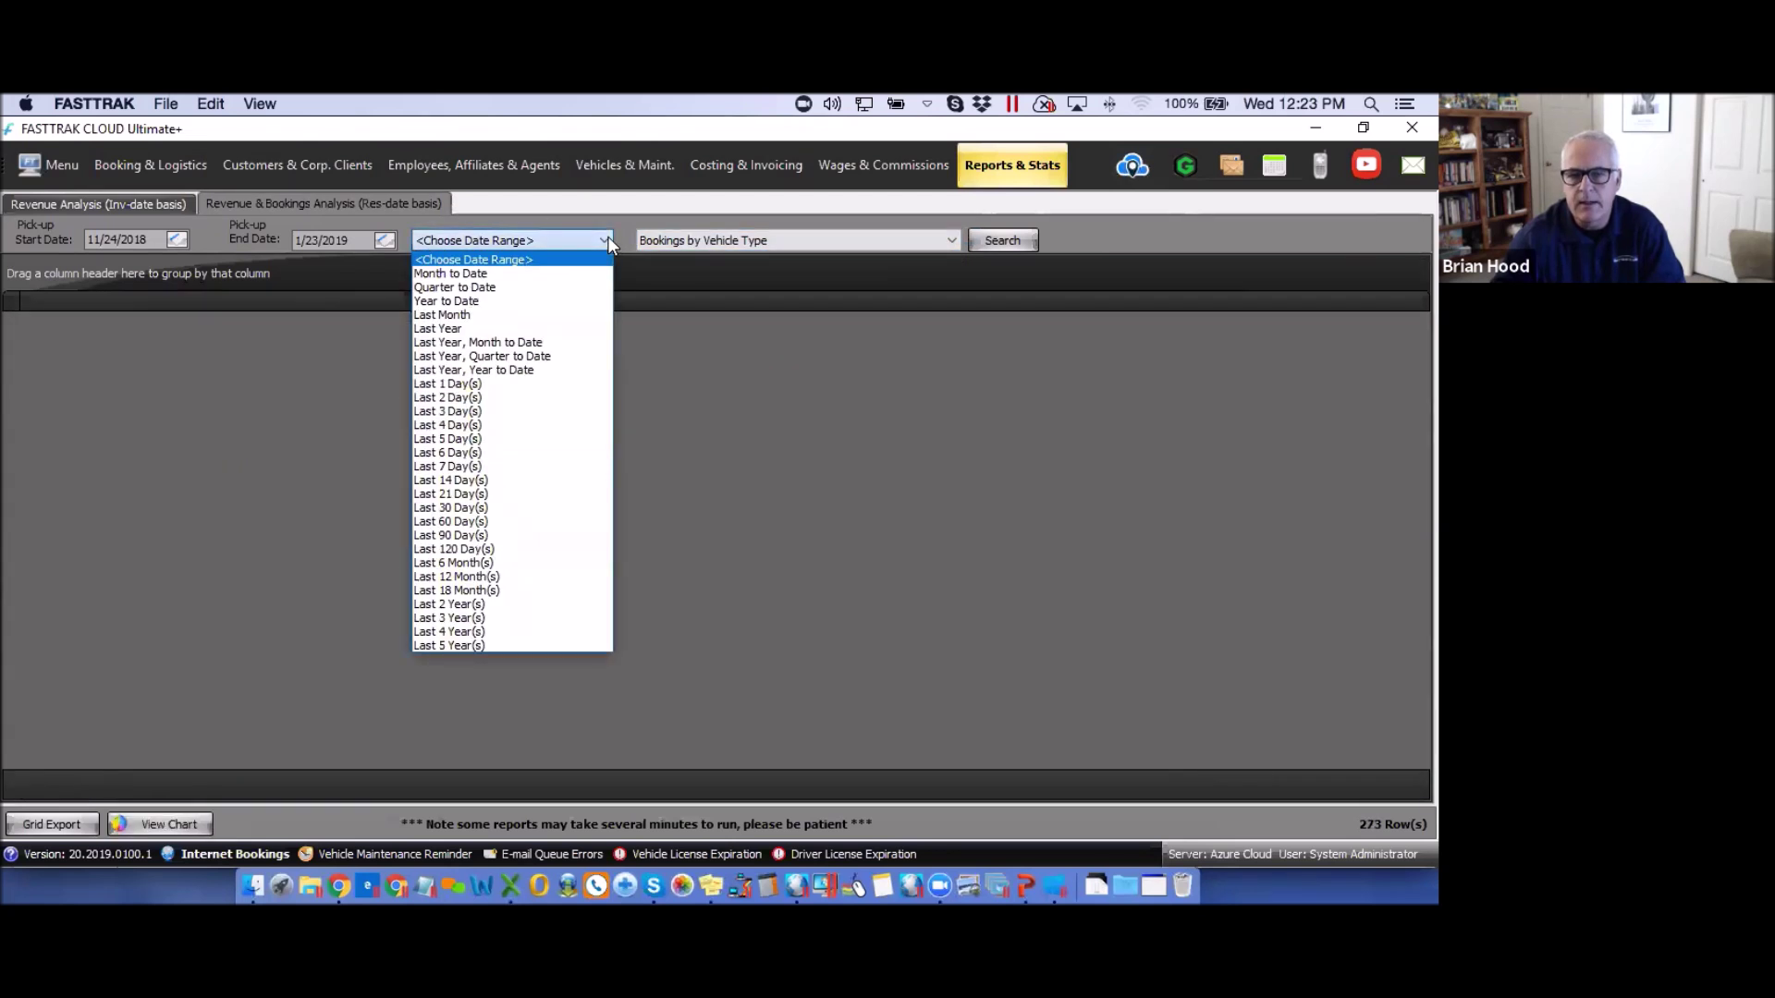
click(608, 240)
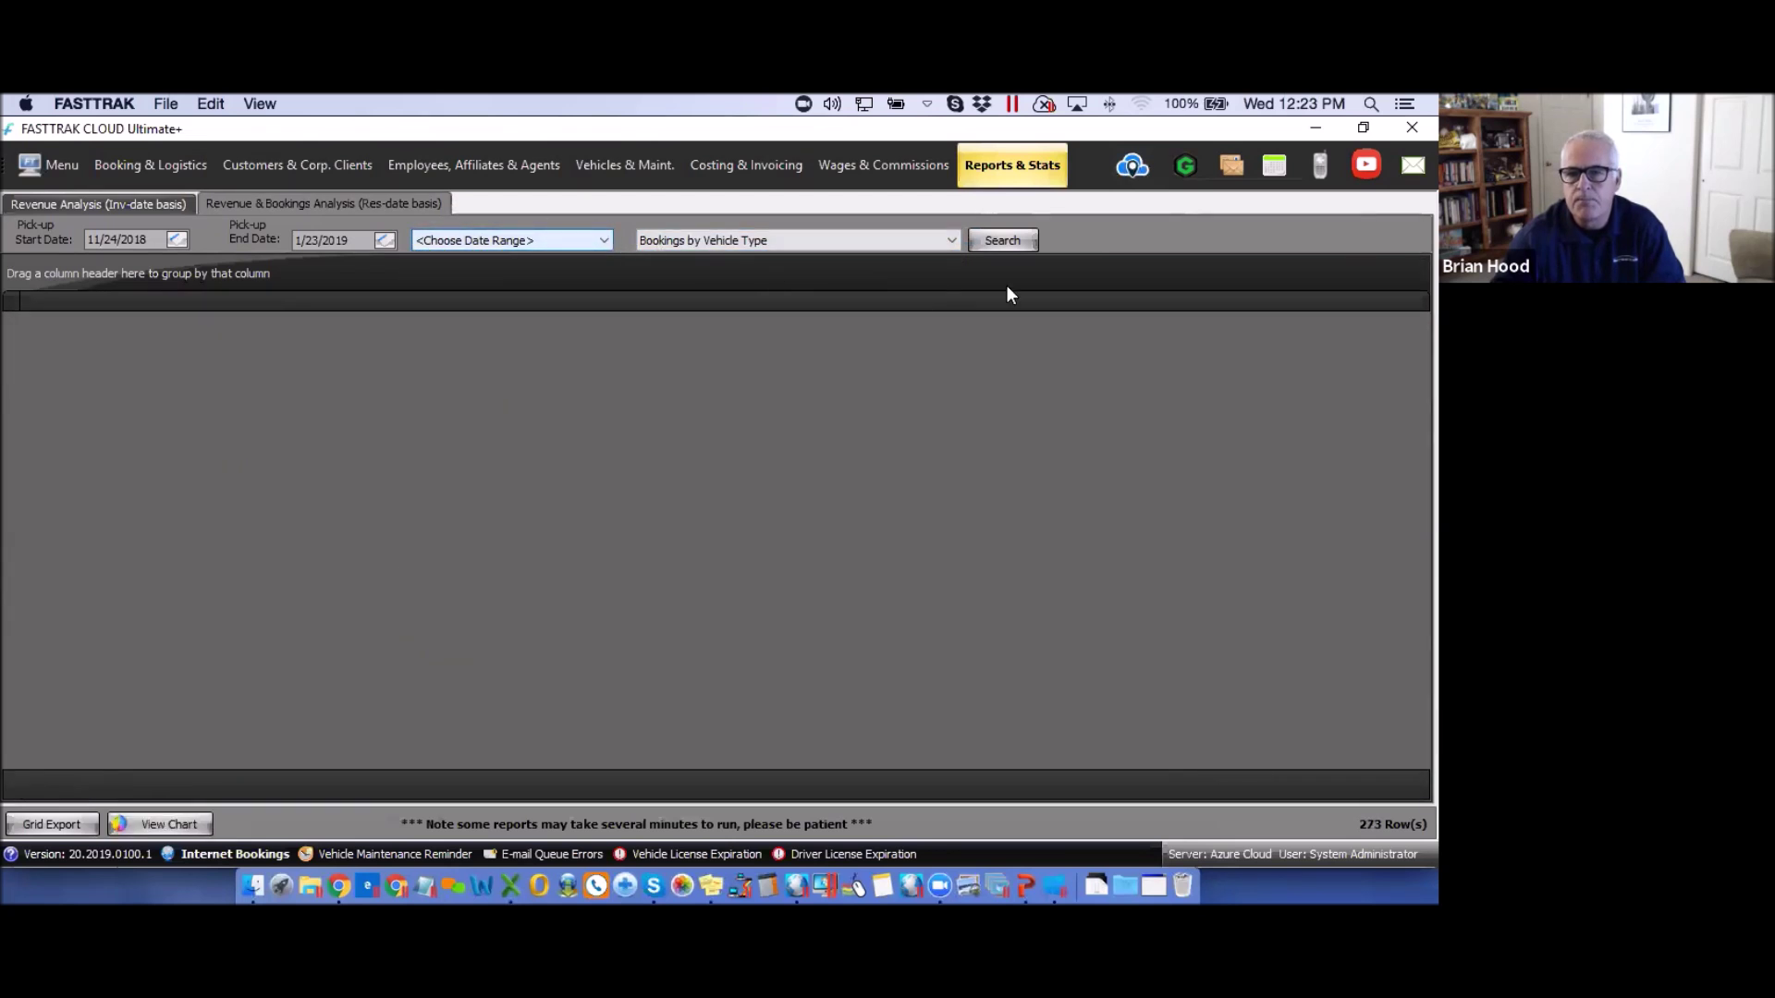
click(1004, 239)
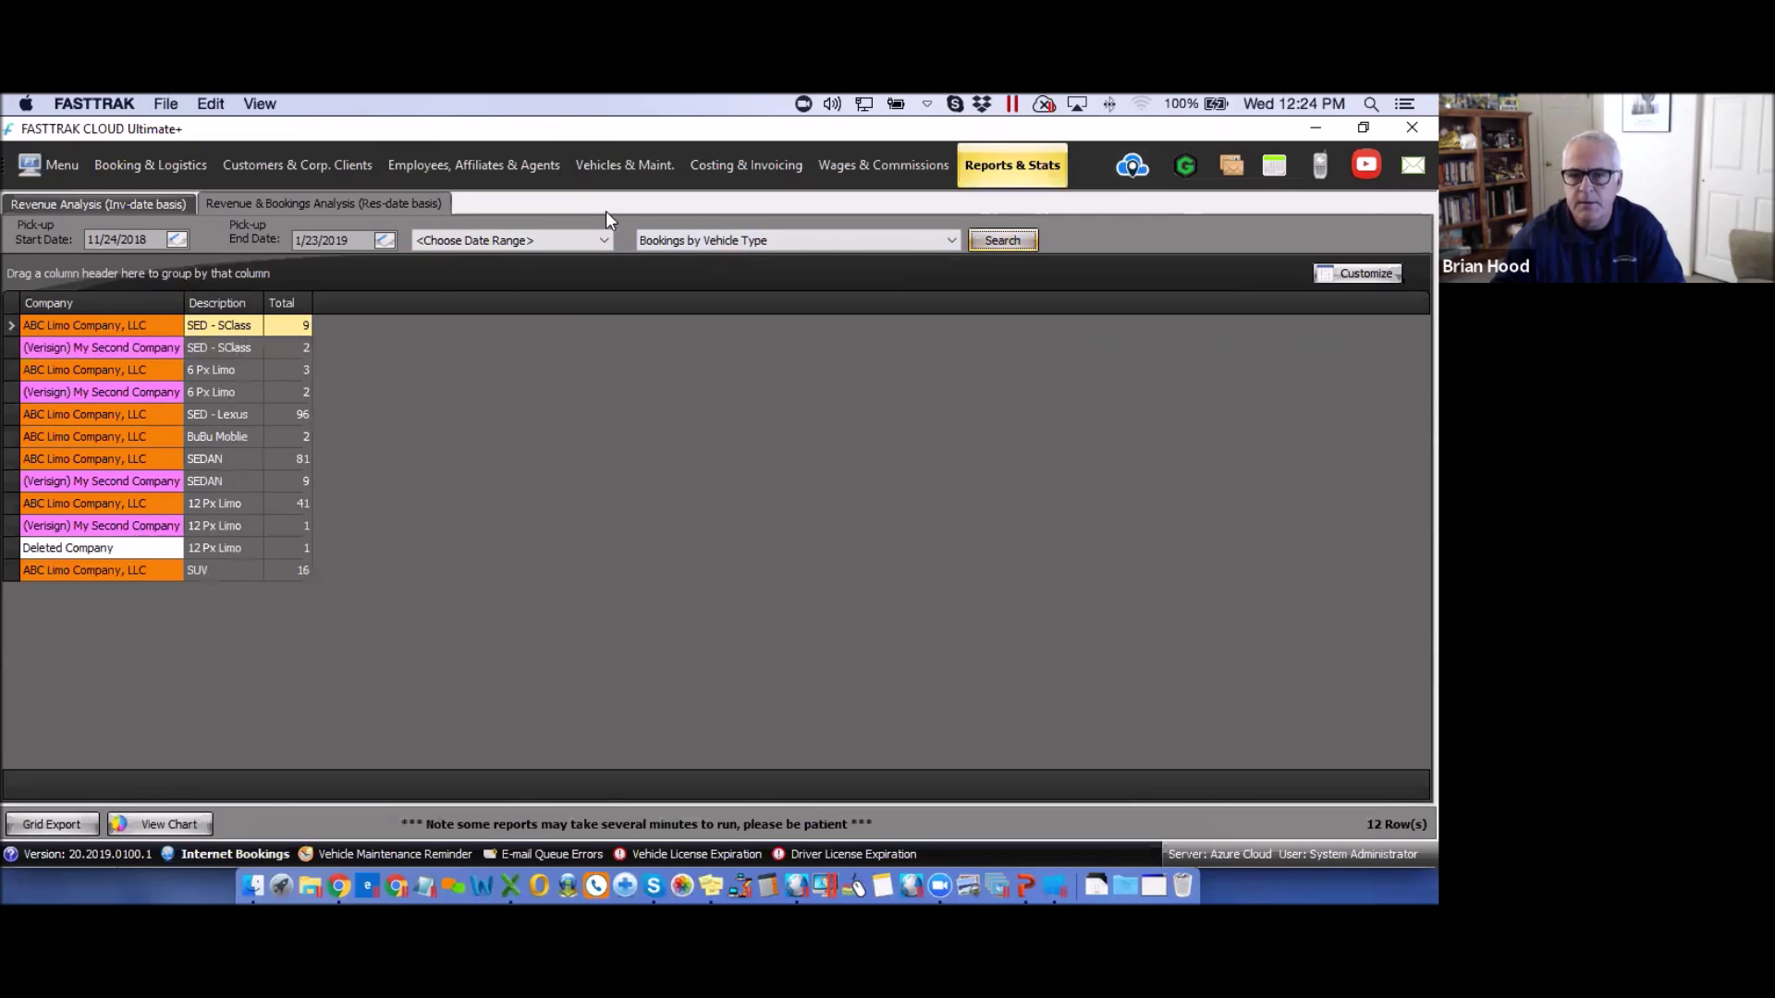
- Run the Bookings by Vehicle report and compare it with the Revenue by Vehicle results in Revenue Analysis
click(950, 240)
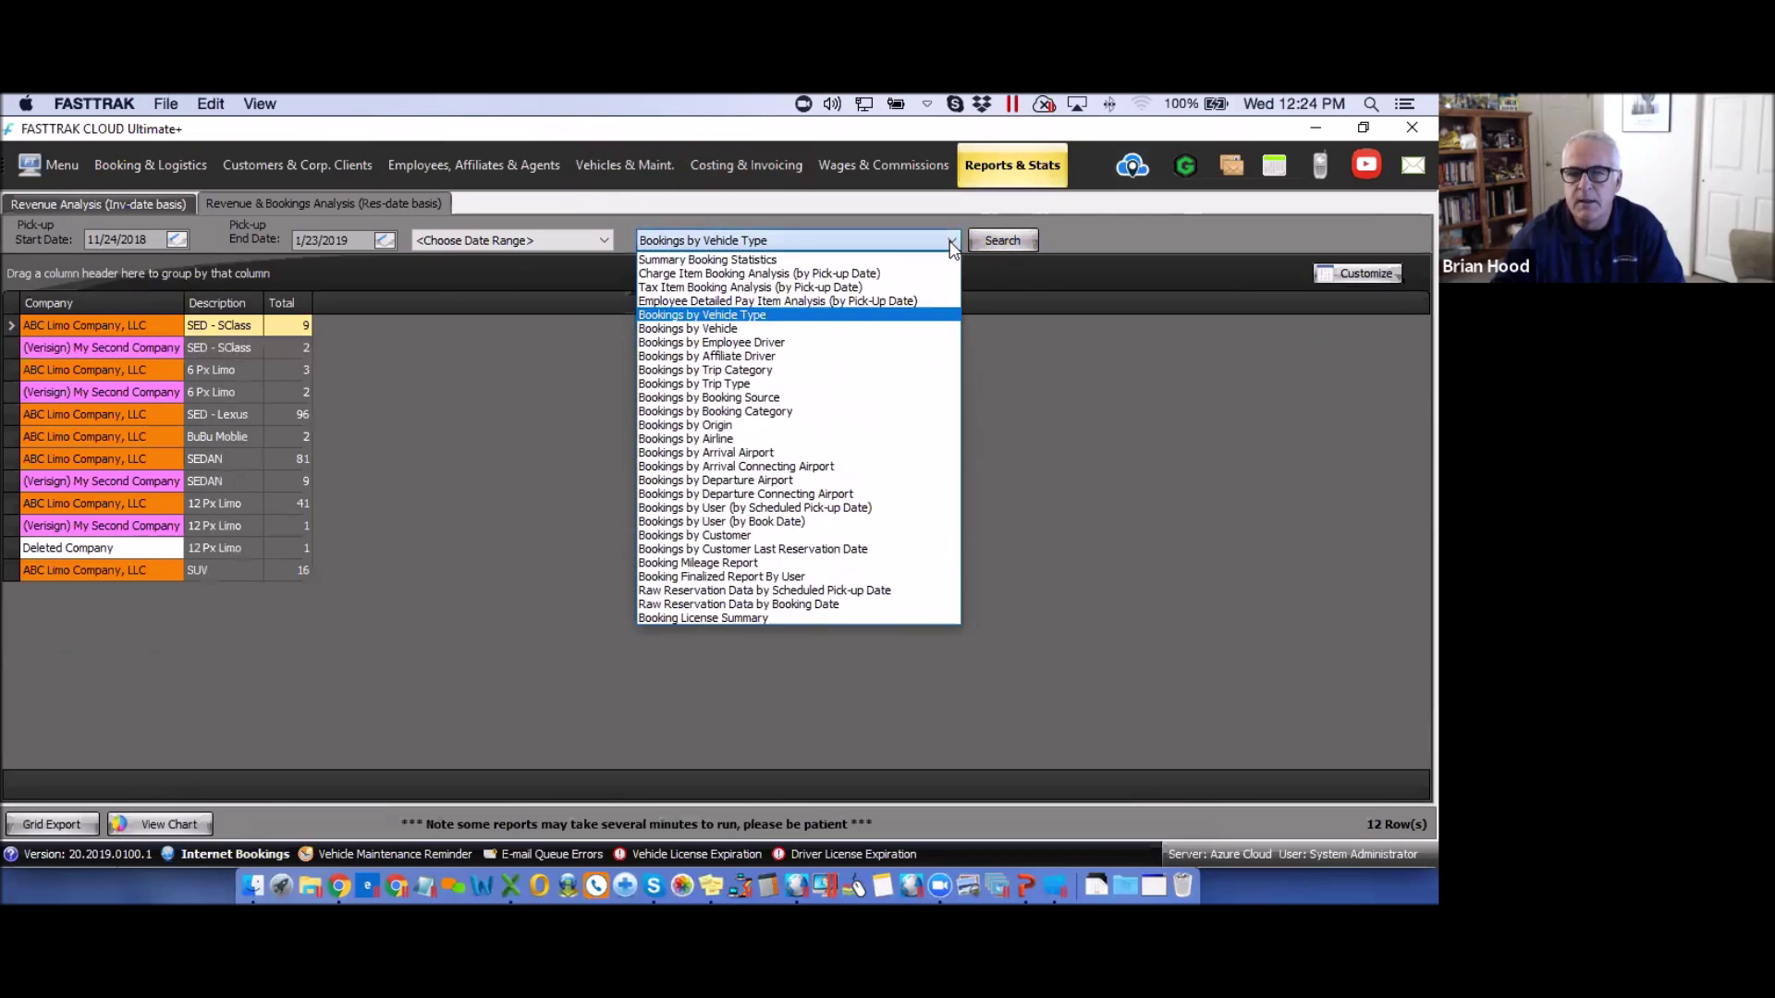
click(709, 329)
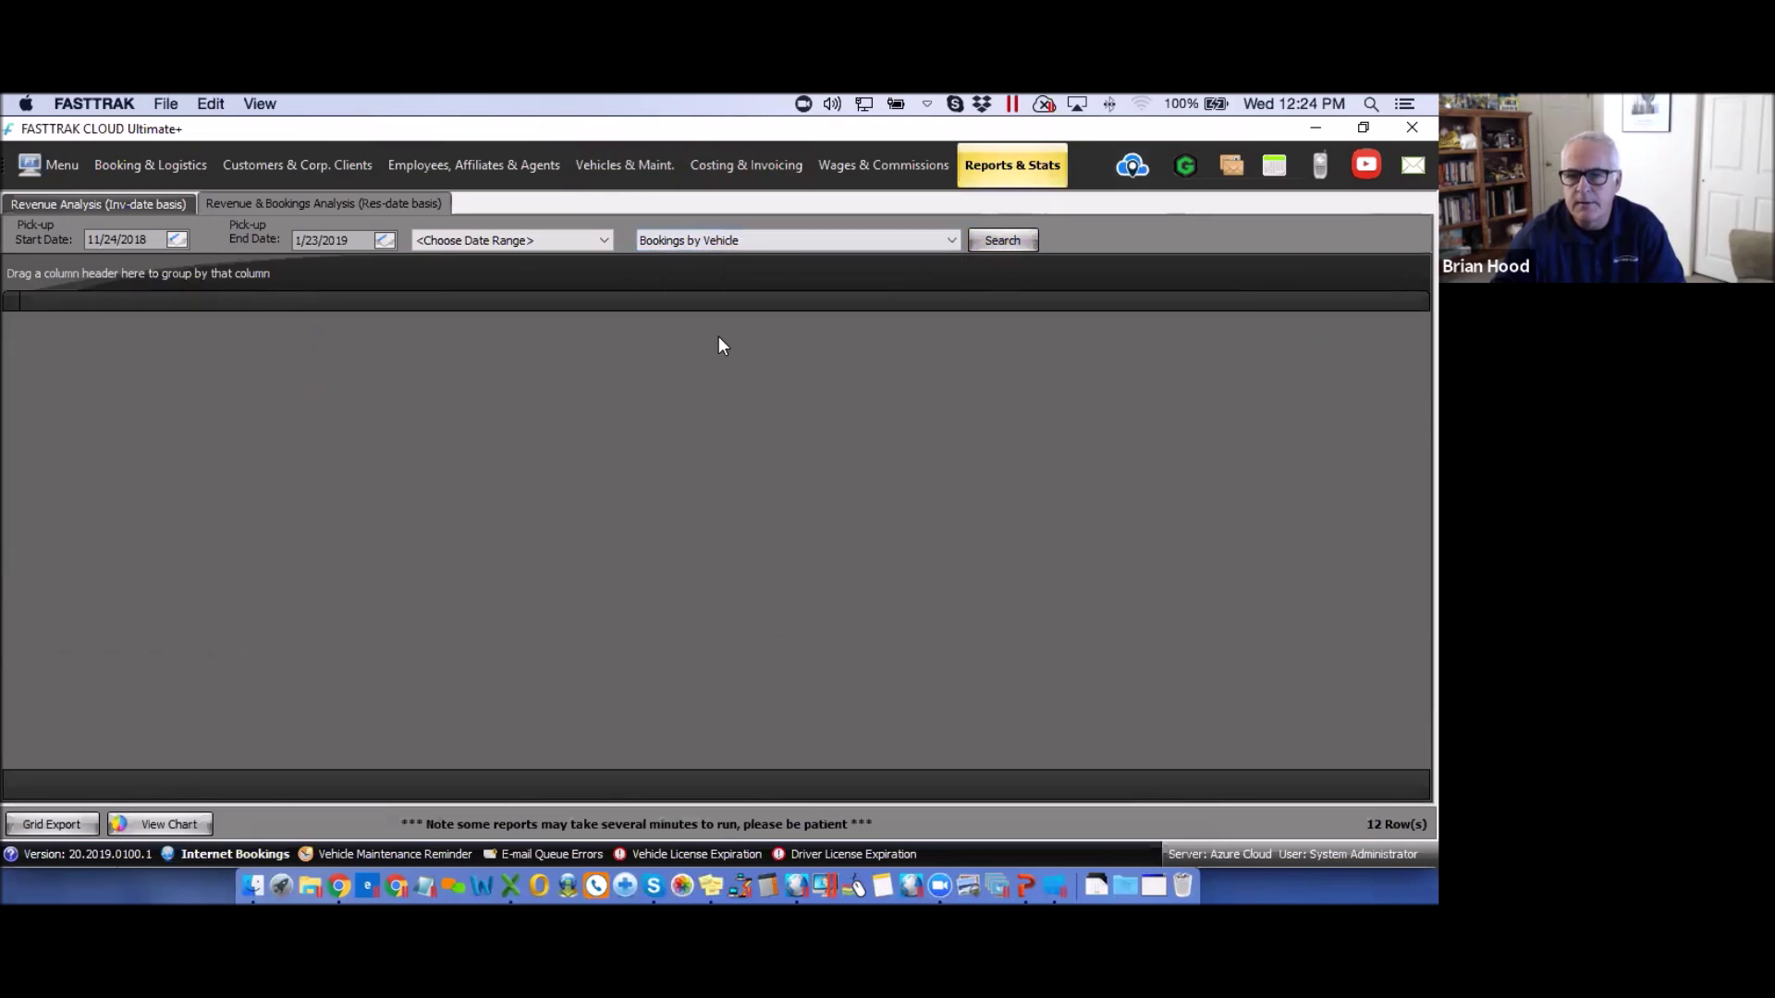
click(1007, 239)
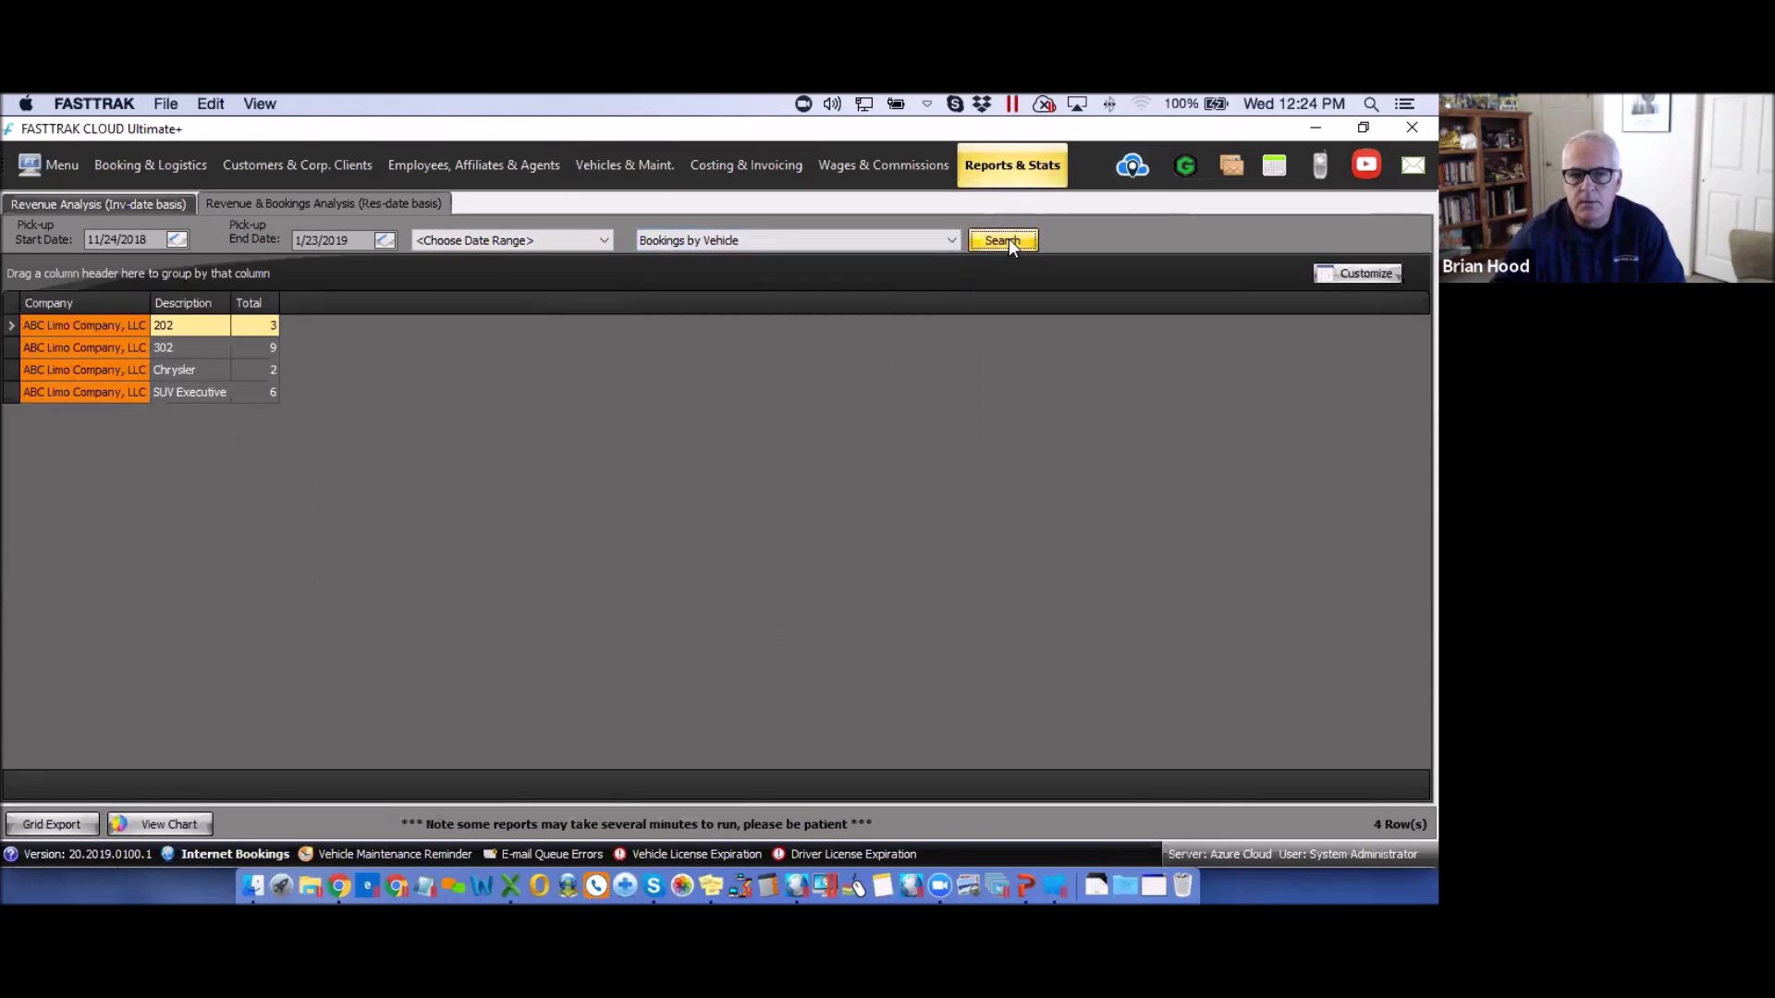
click(85, 203)
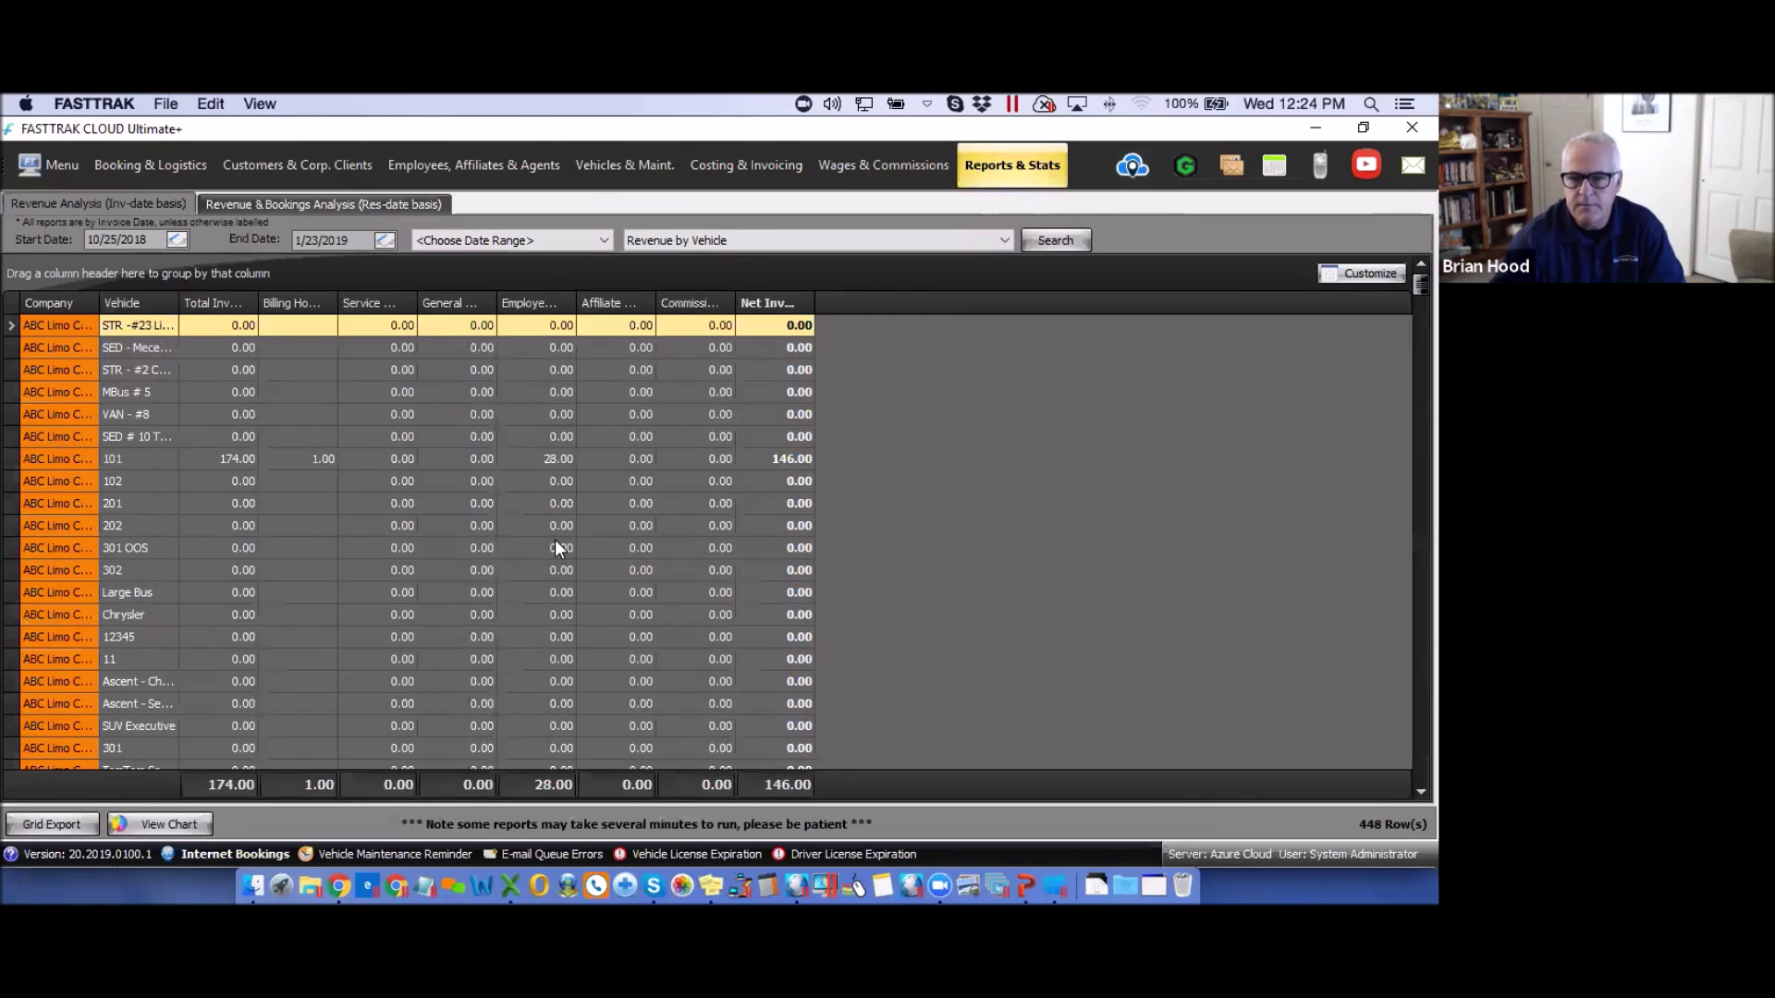
click(292, 203)
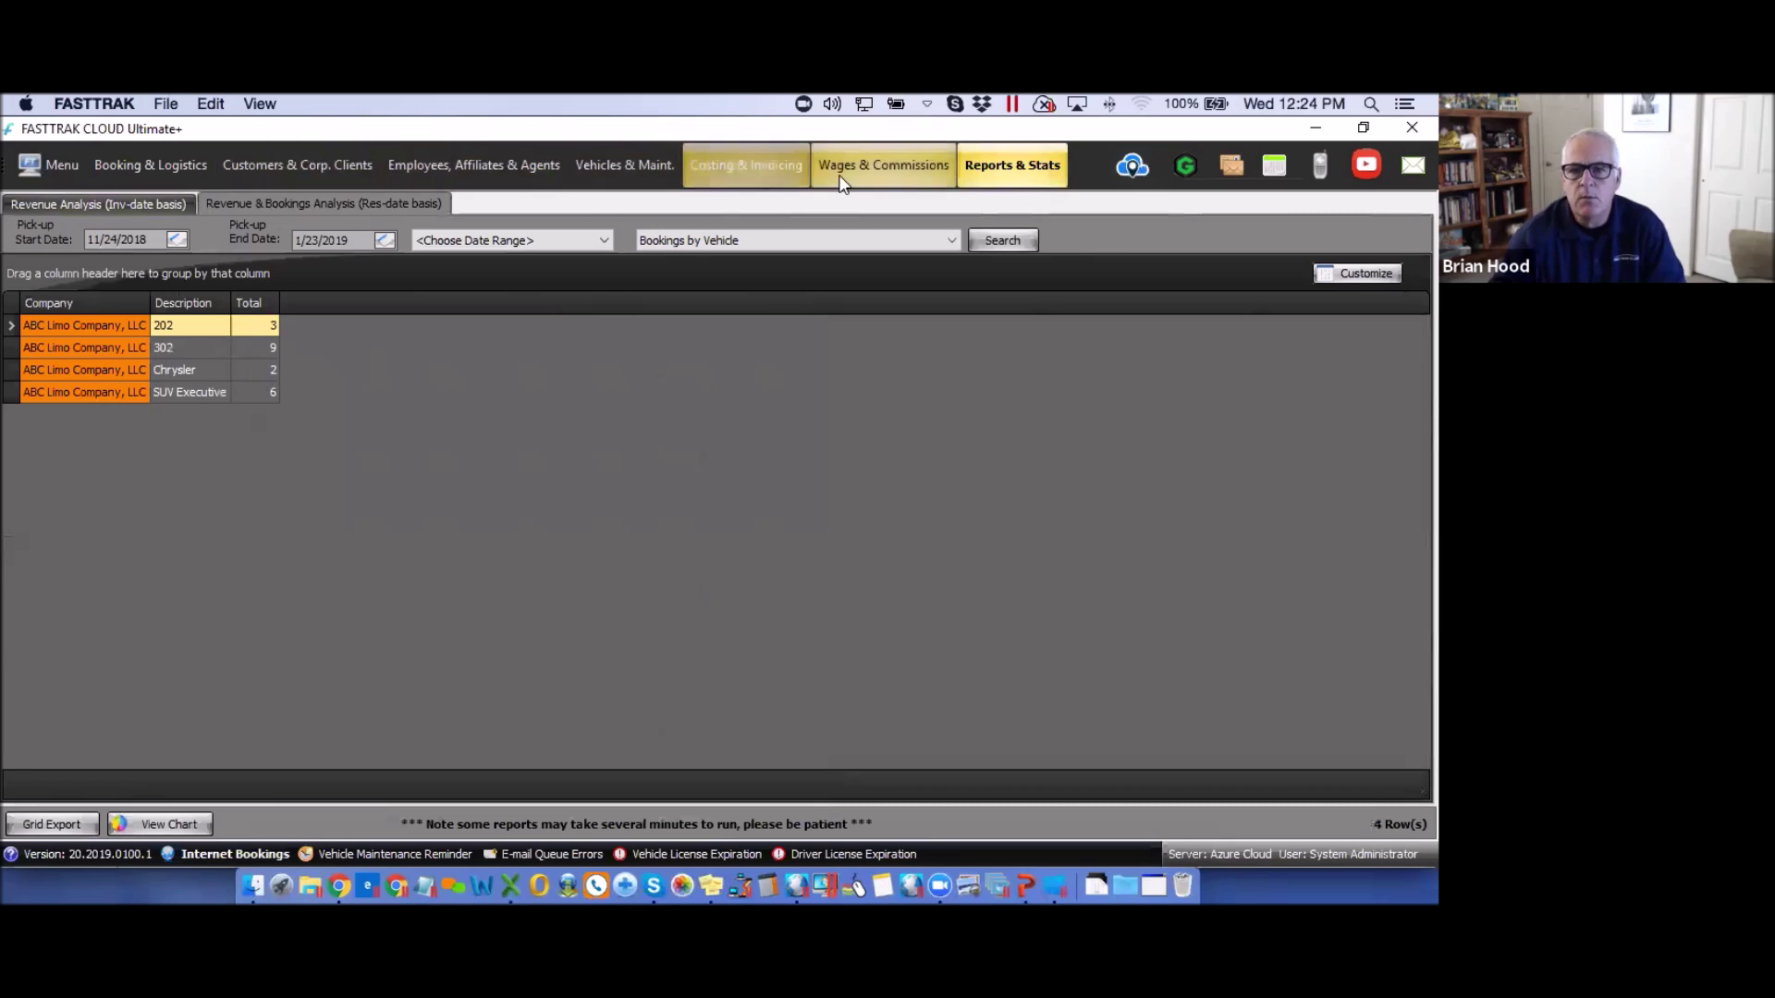
- Revisit the vehicles list, and in Booking & Logistics show the vehicle/driver status view beside the bookings grid with driver status displayed
click(626, 172)
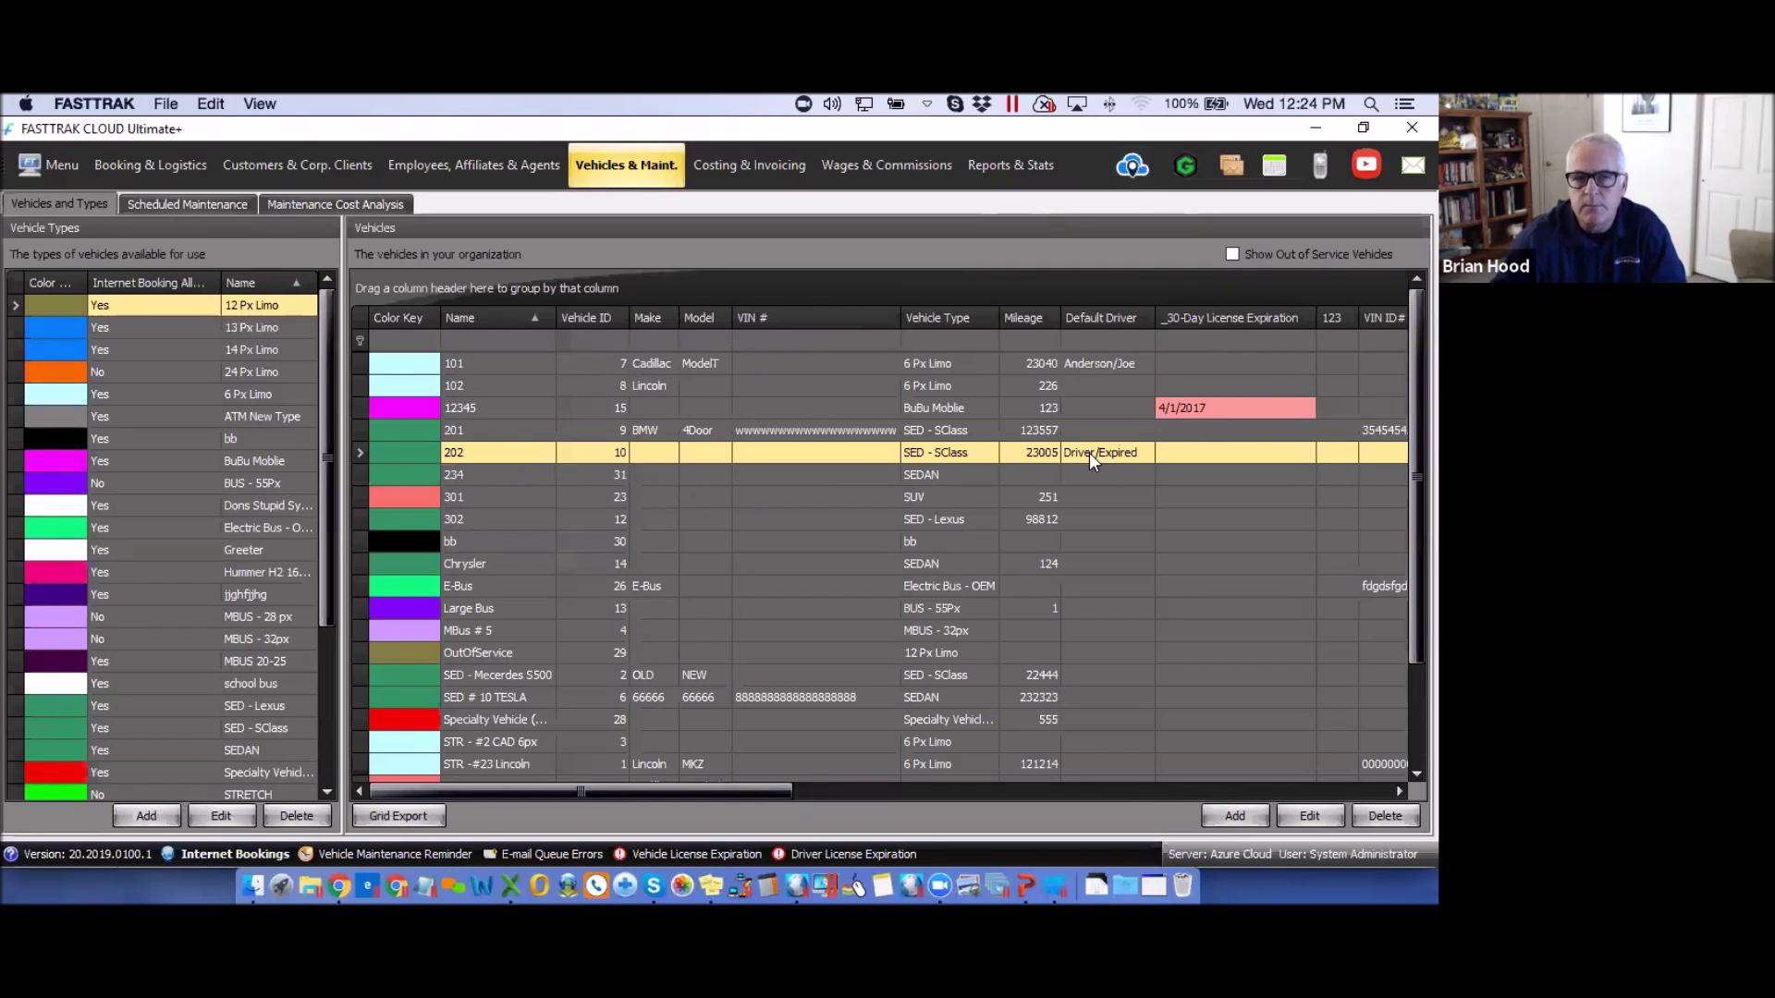
click(154, 168)
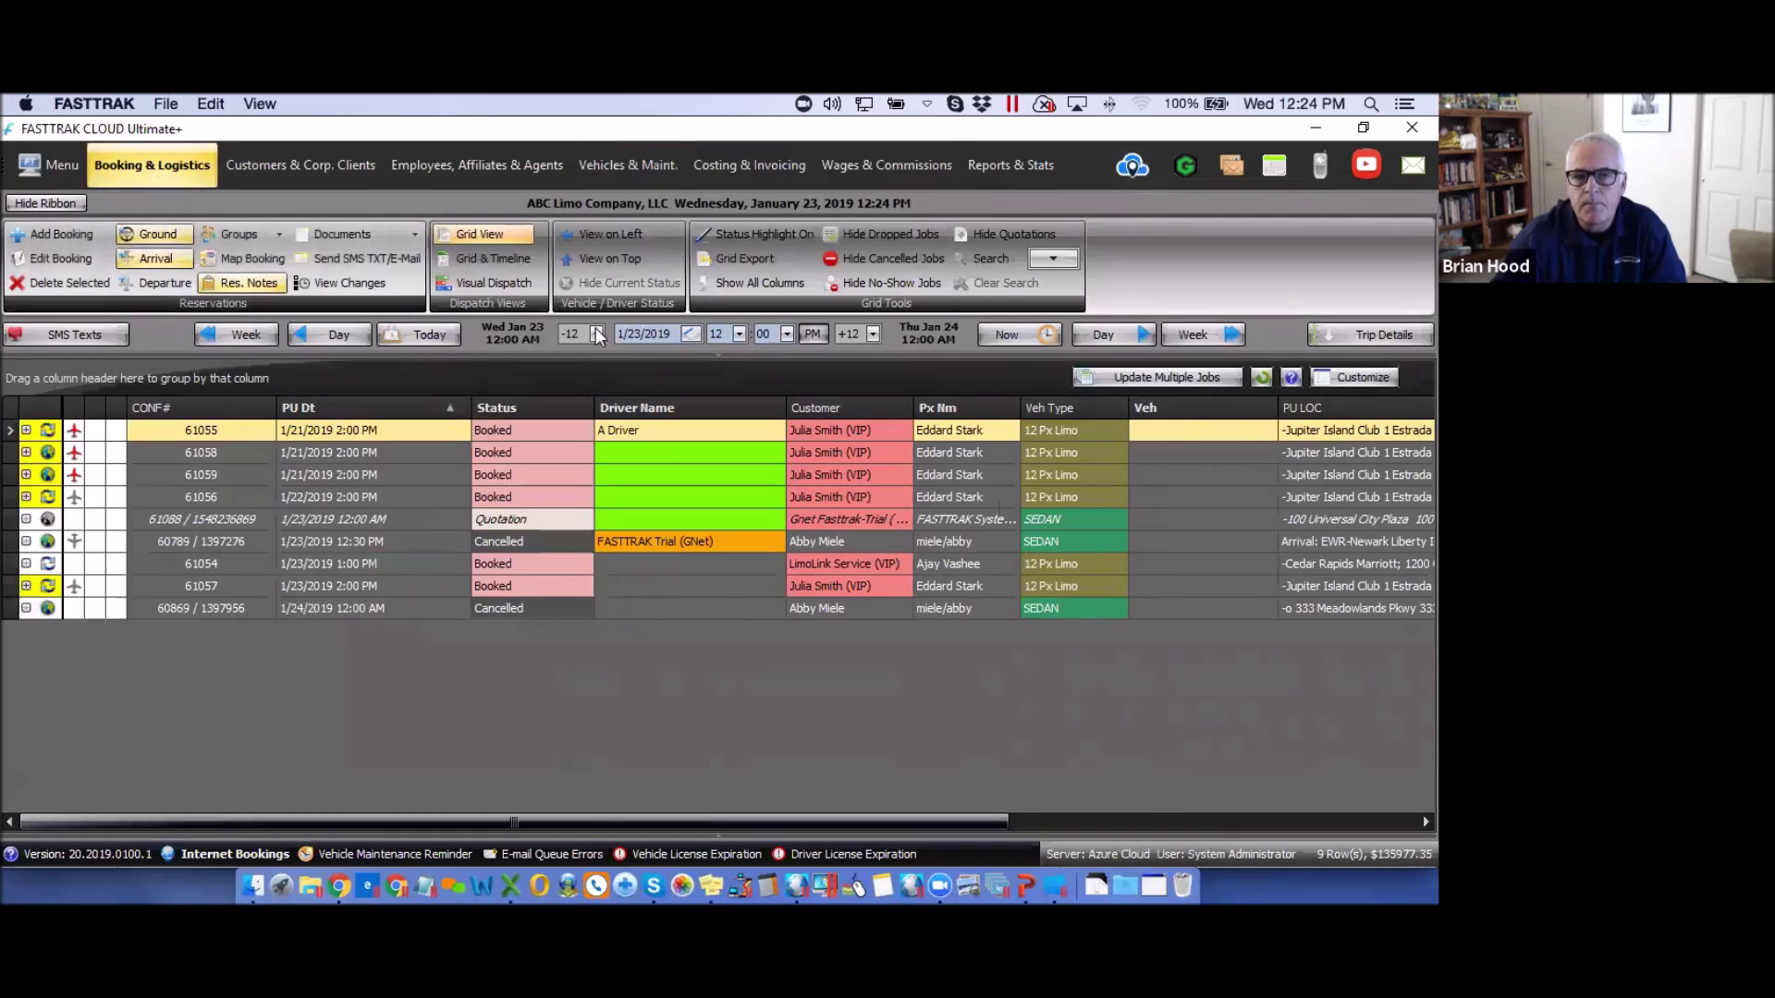
click(605, 236)
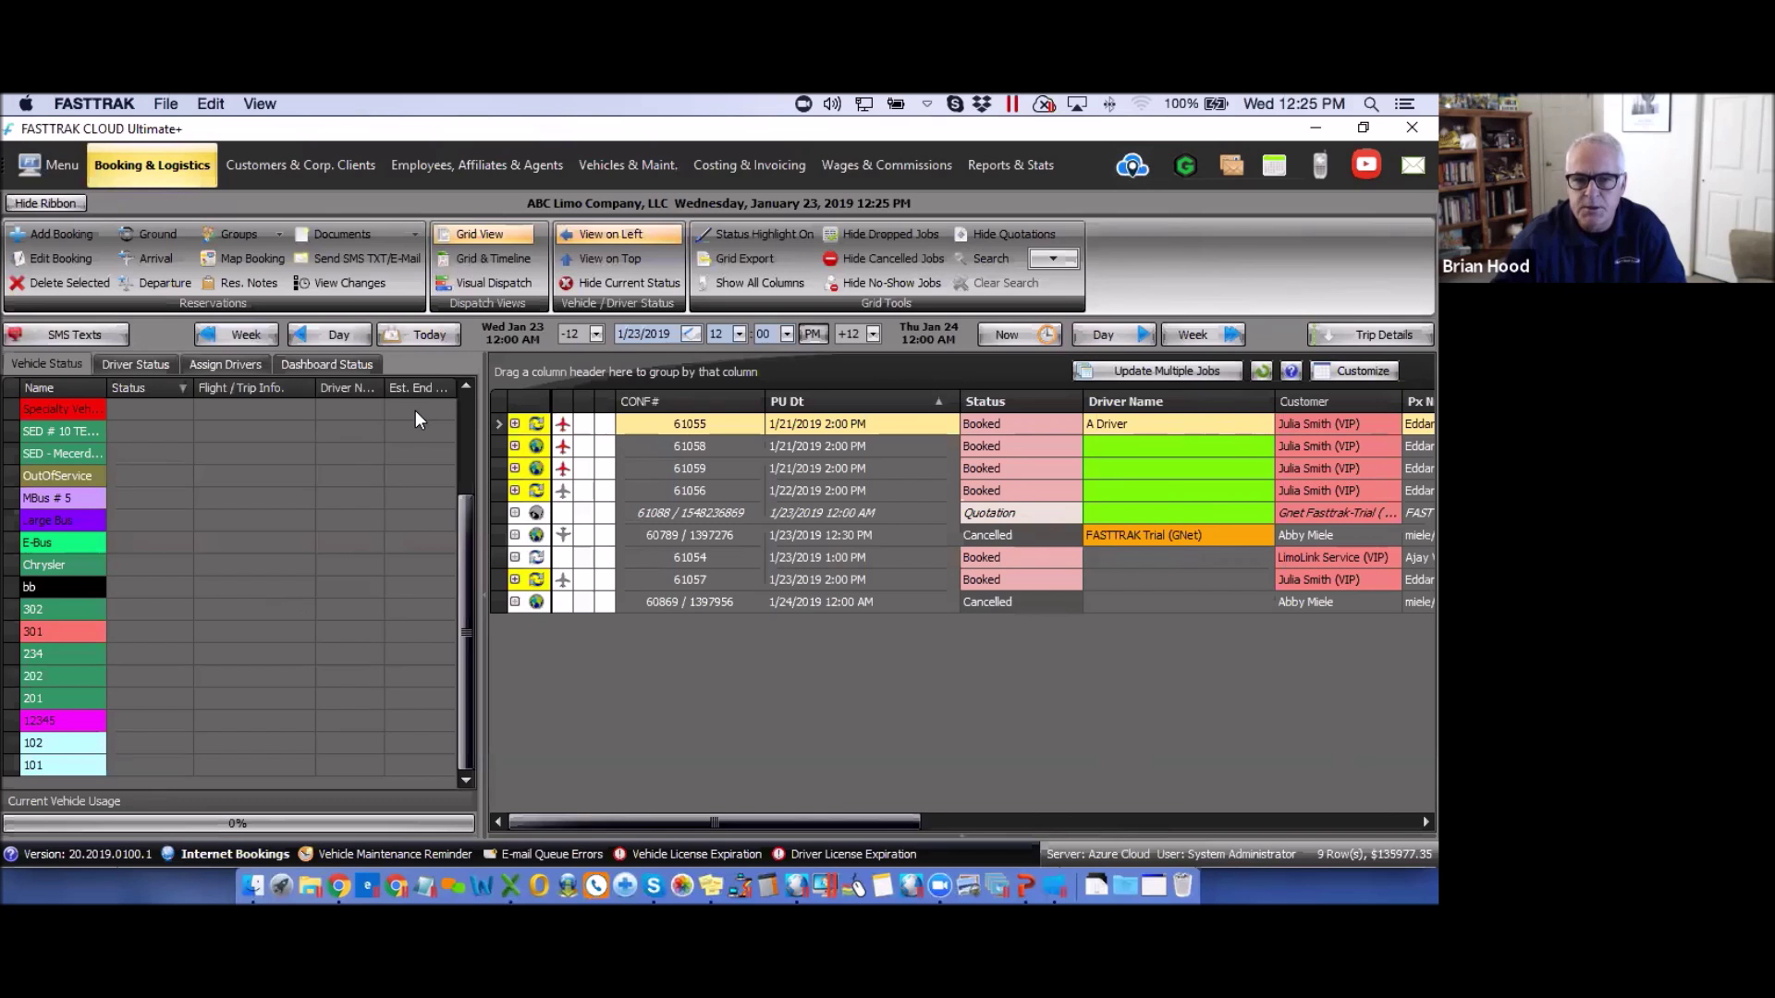
click(141, 362)
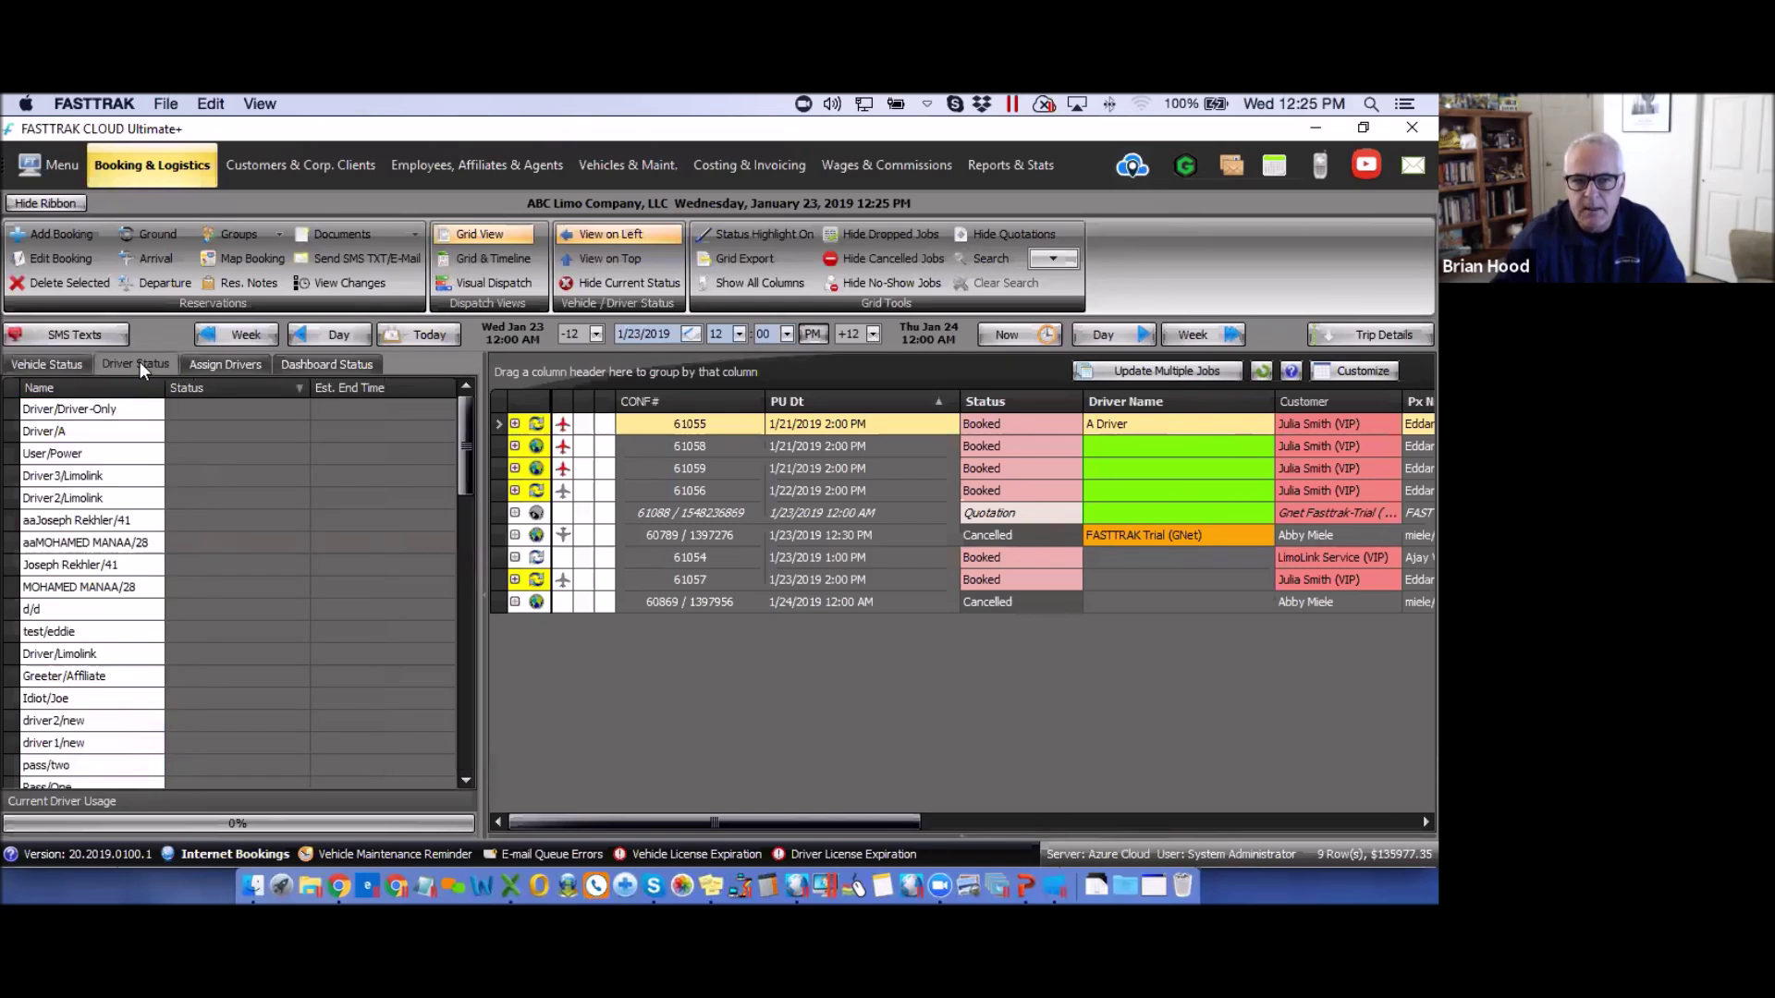
- In the driver-to-vehicle assignment list, assign the non-expired driver listed second to vehicle 102
click(230, 362)
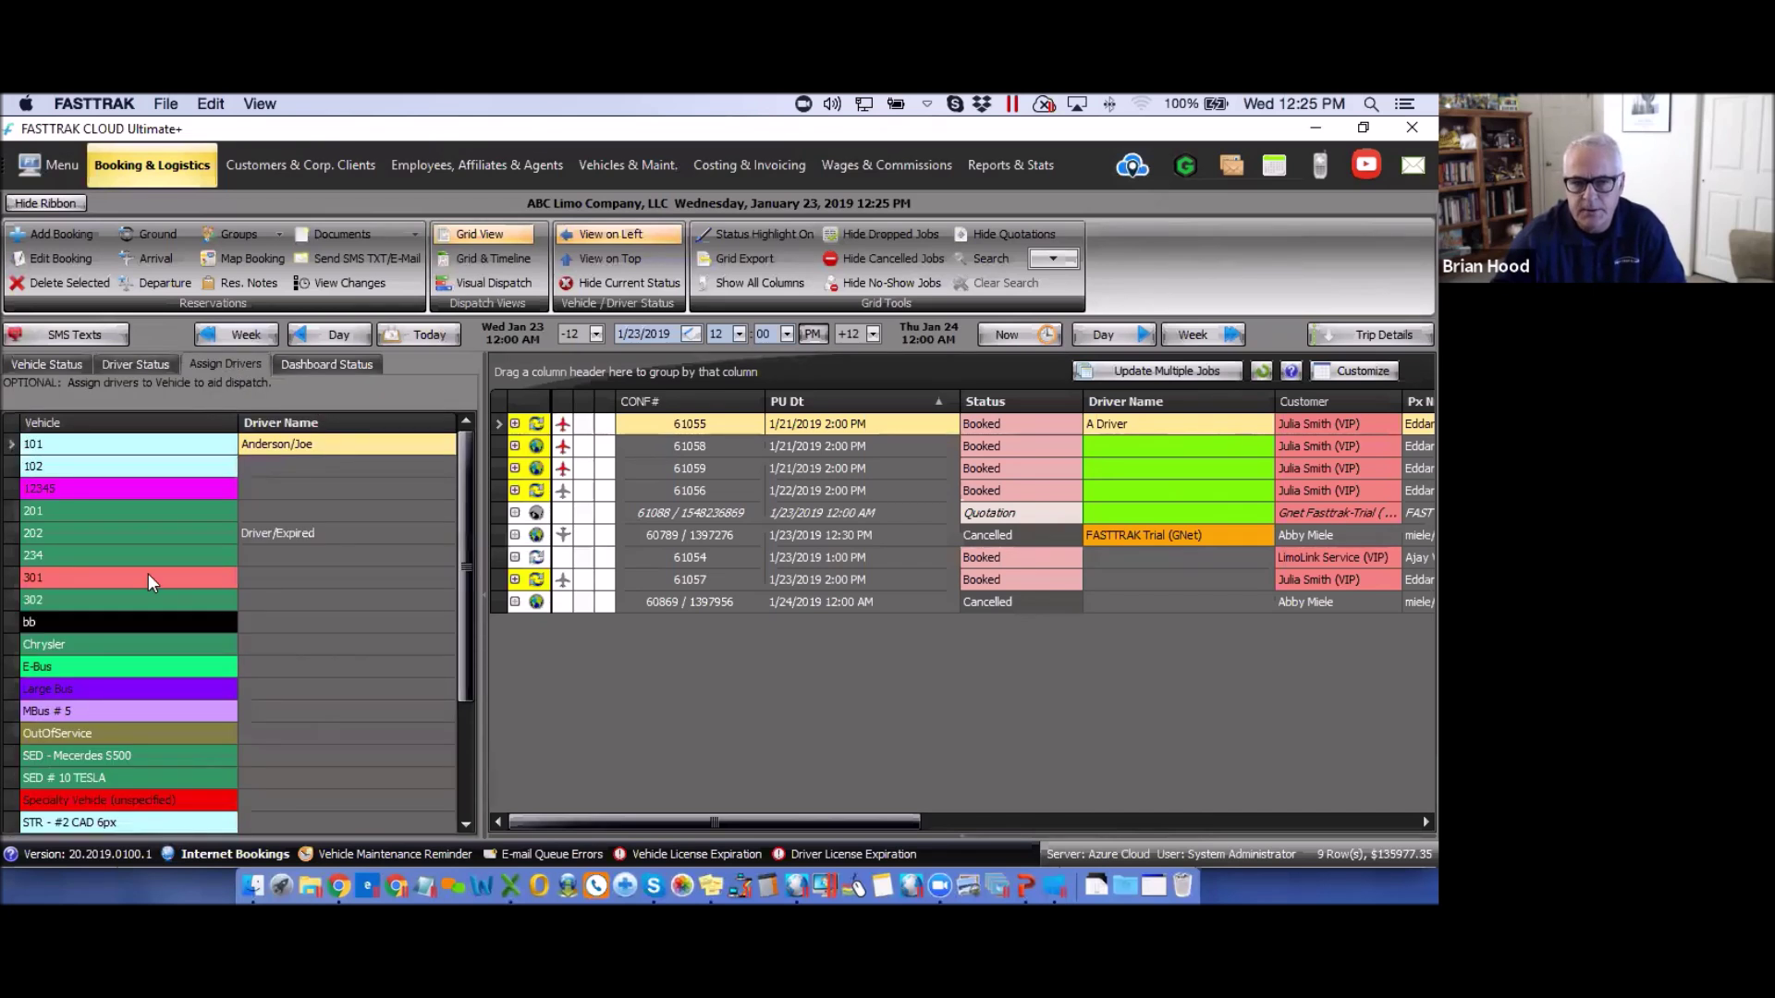
click(288, 467)
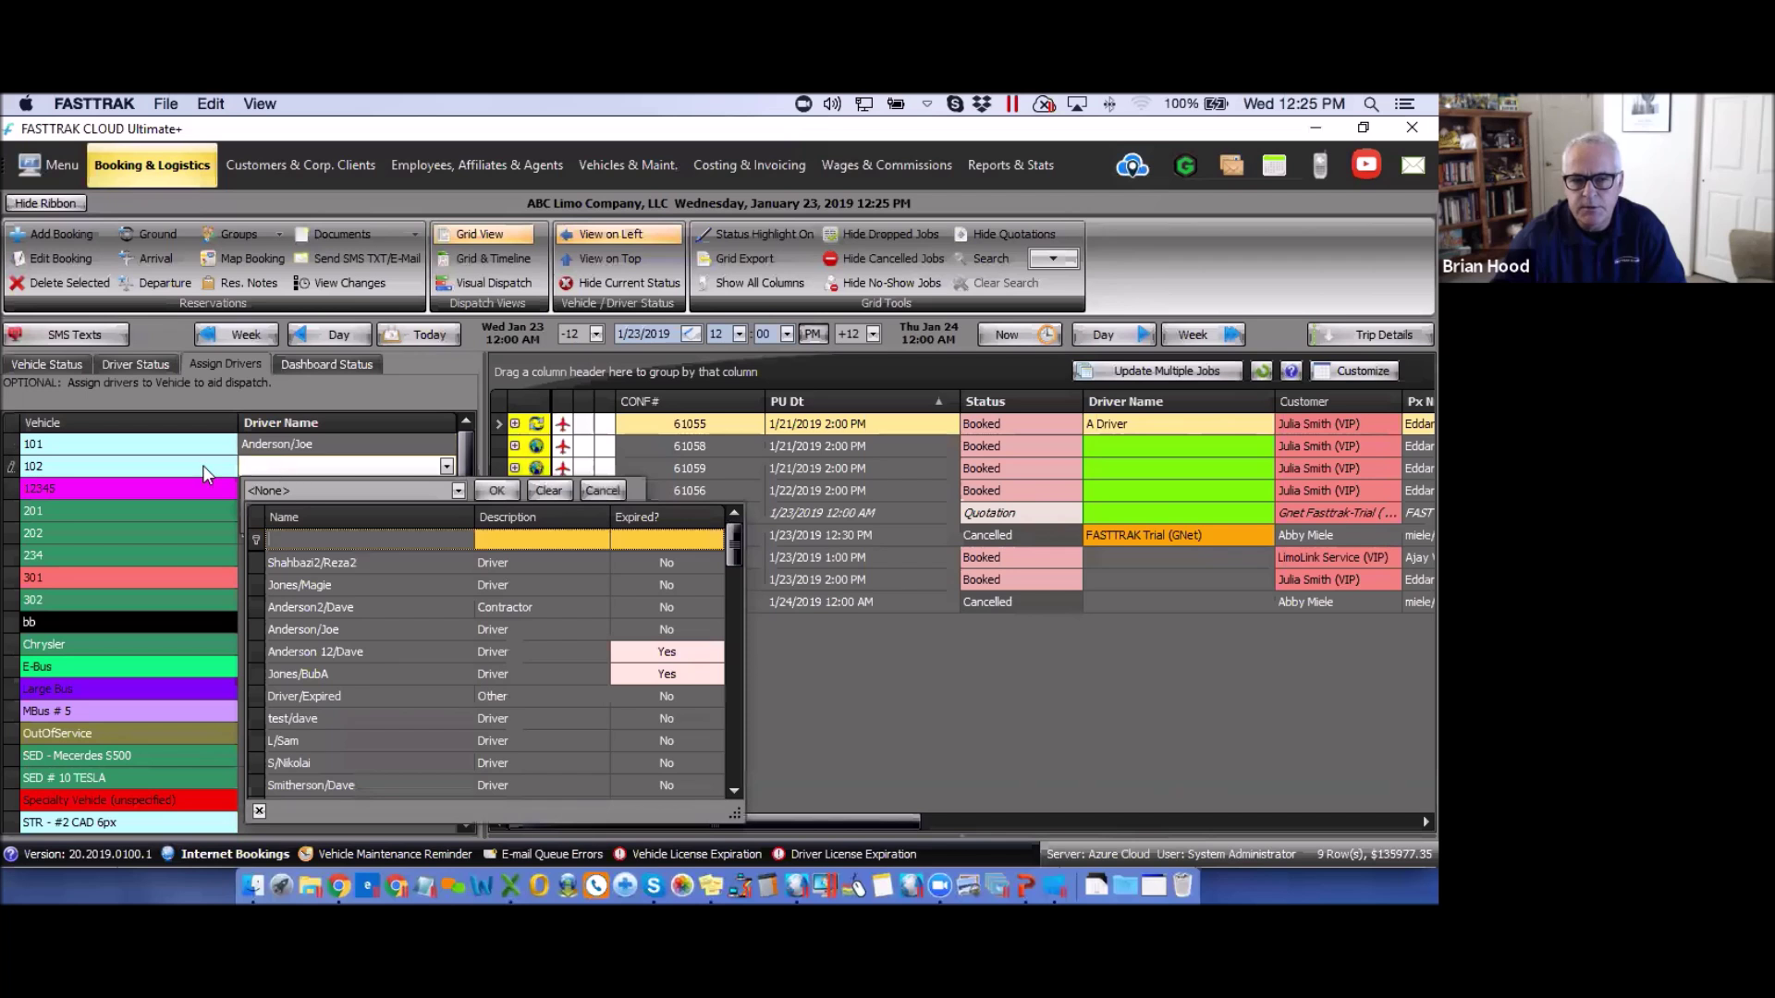
click(302, 584)
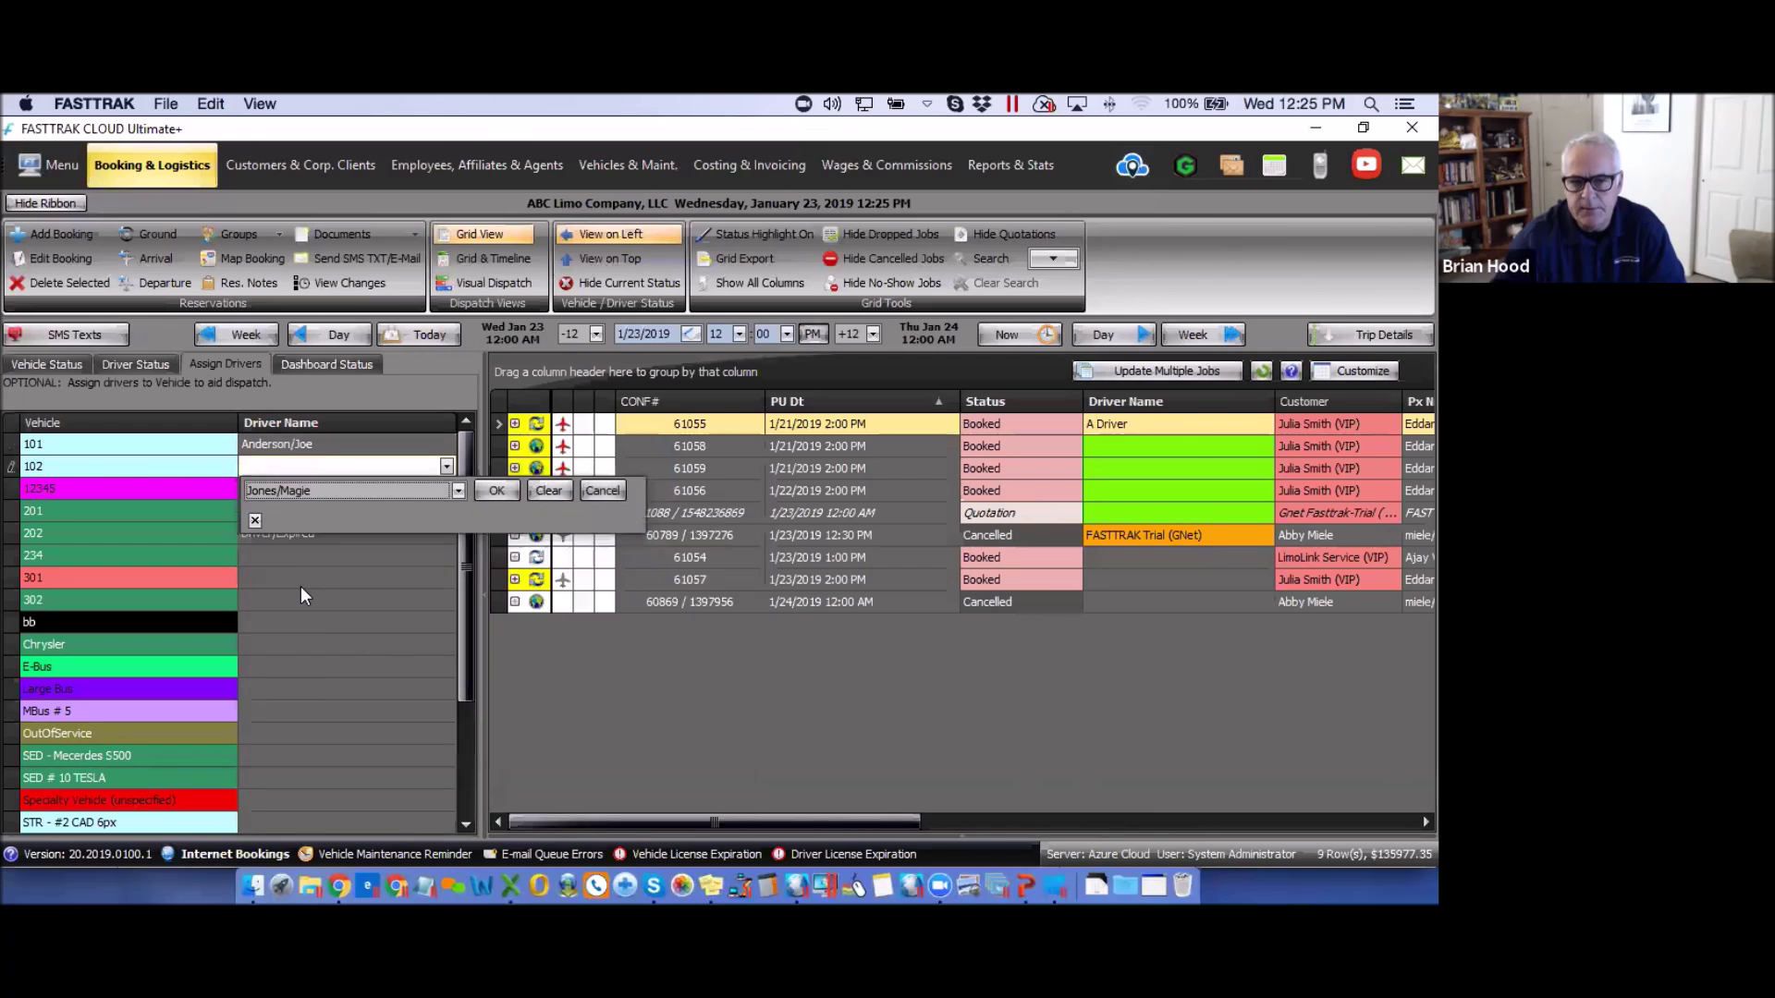
click(494, 491)
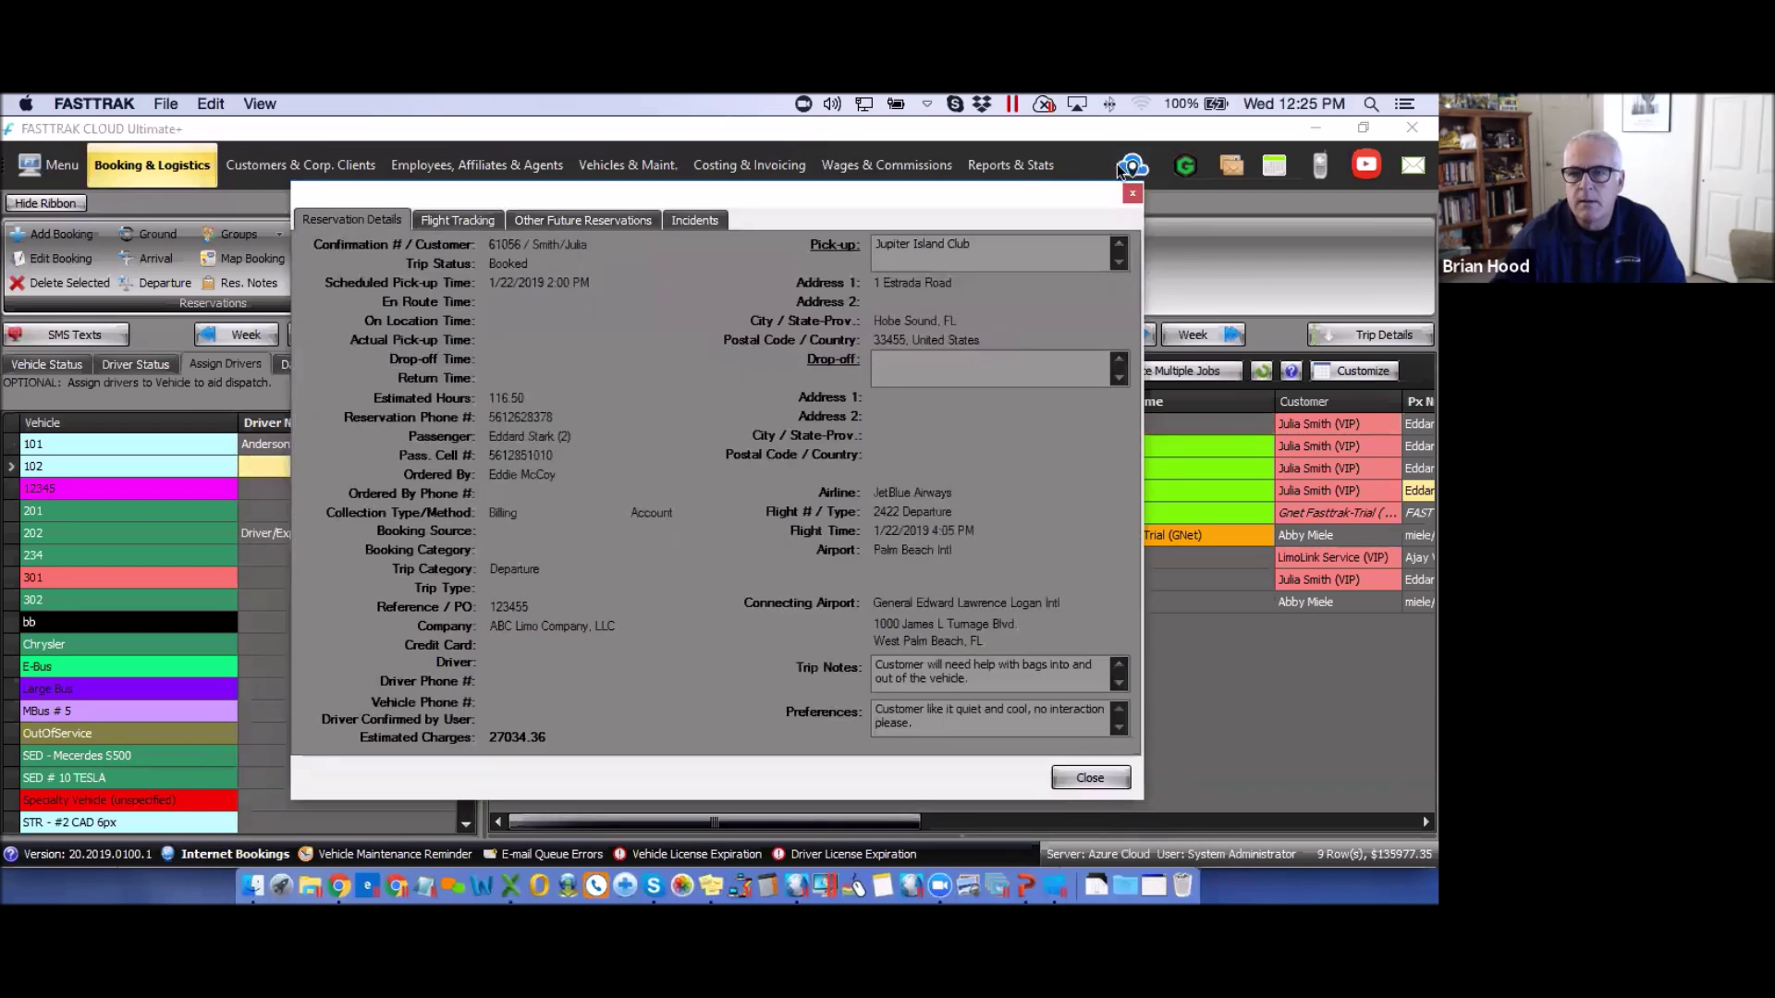
click(1133, 193)
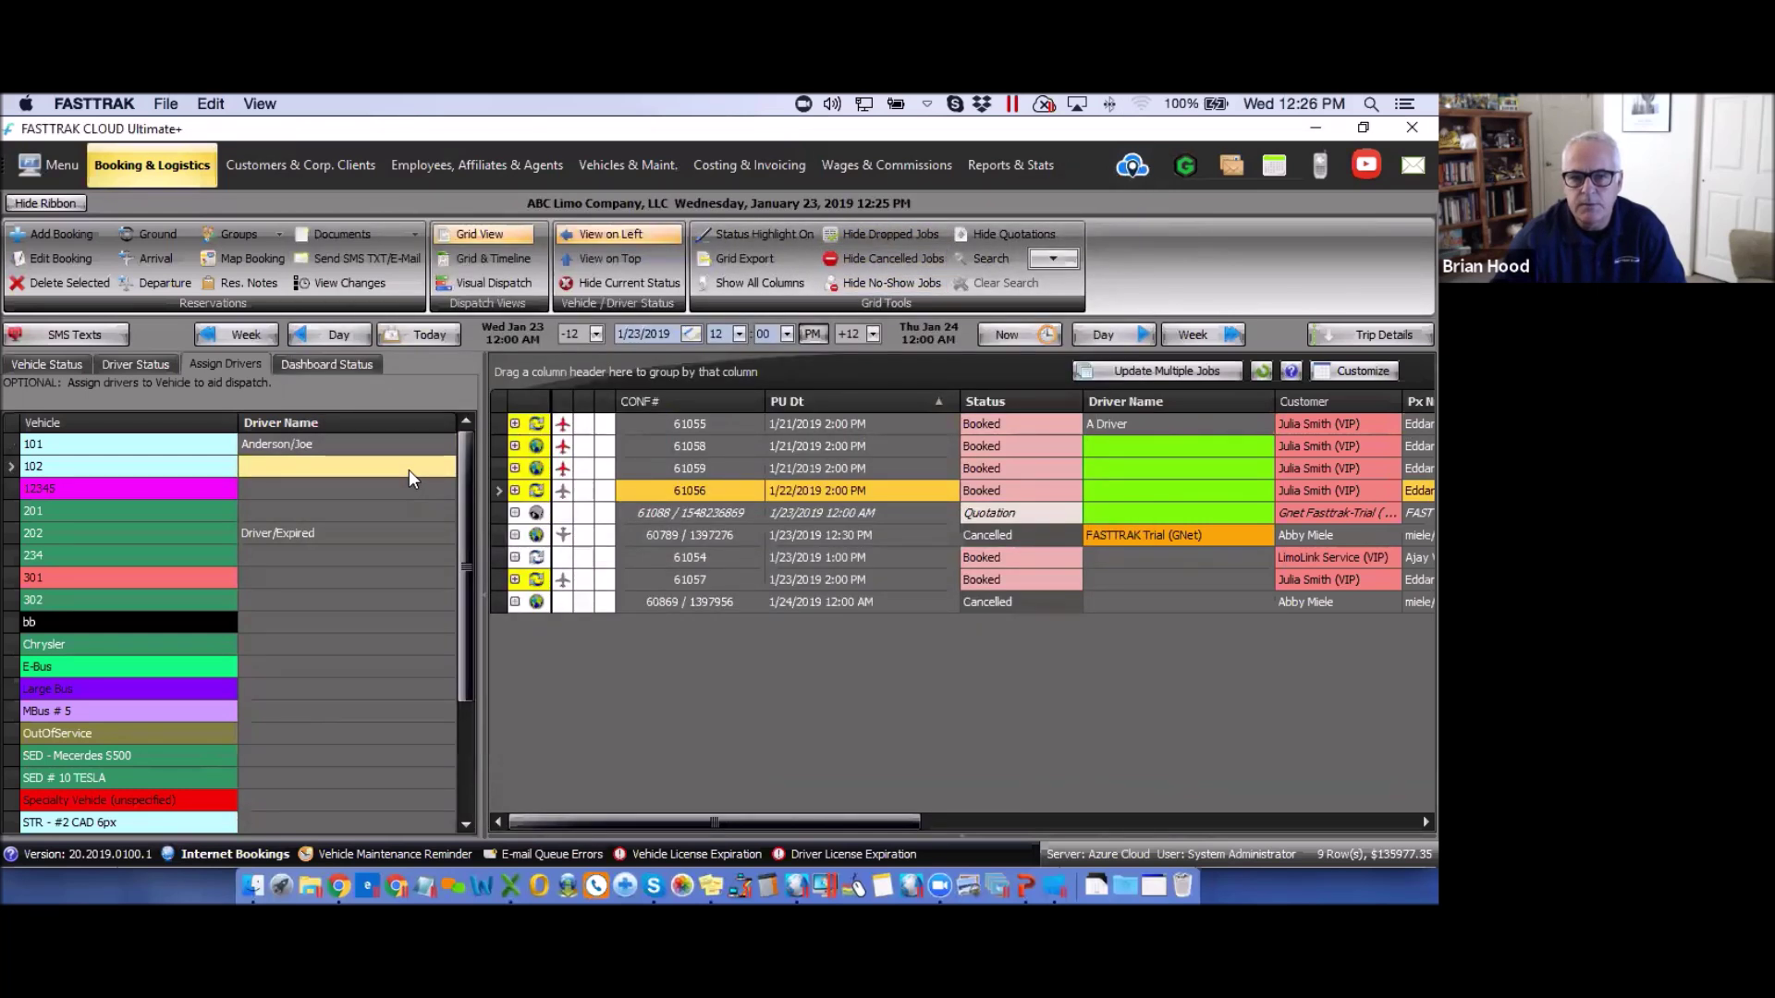
click(408, 469)
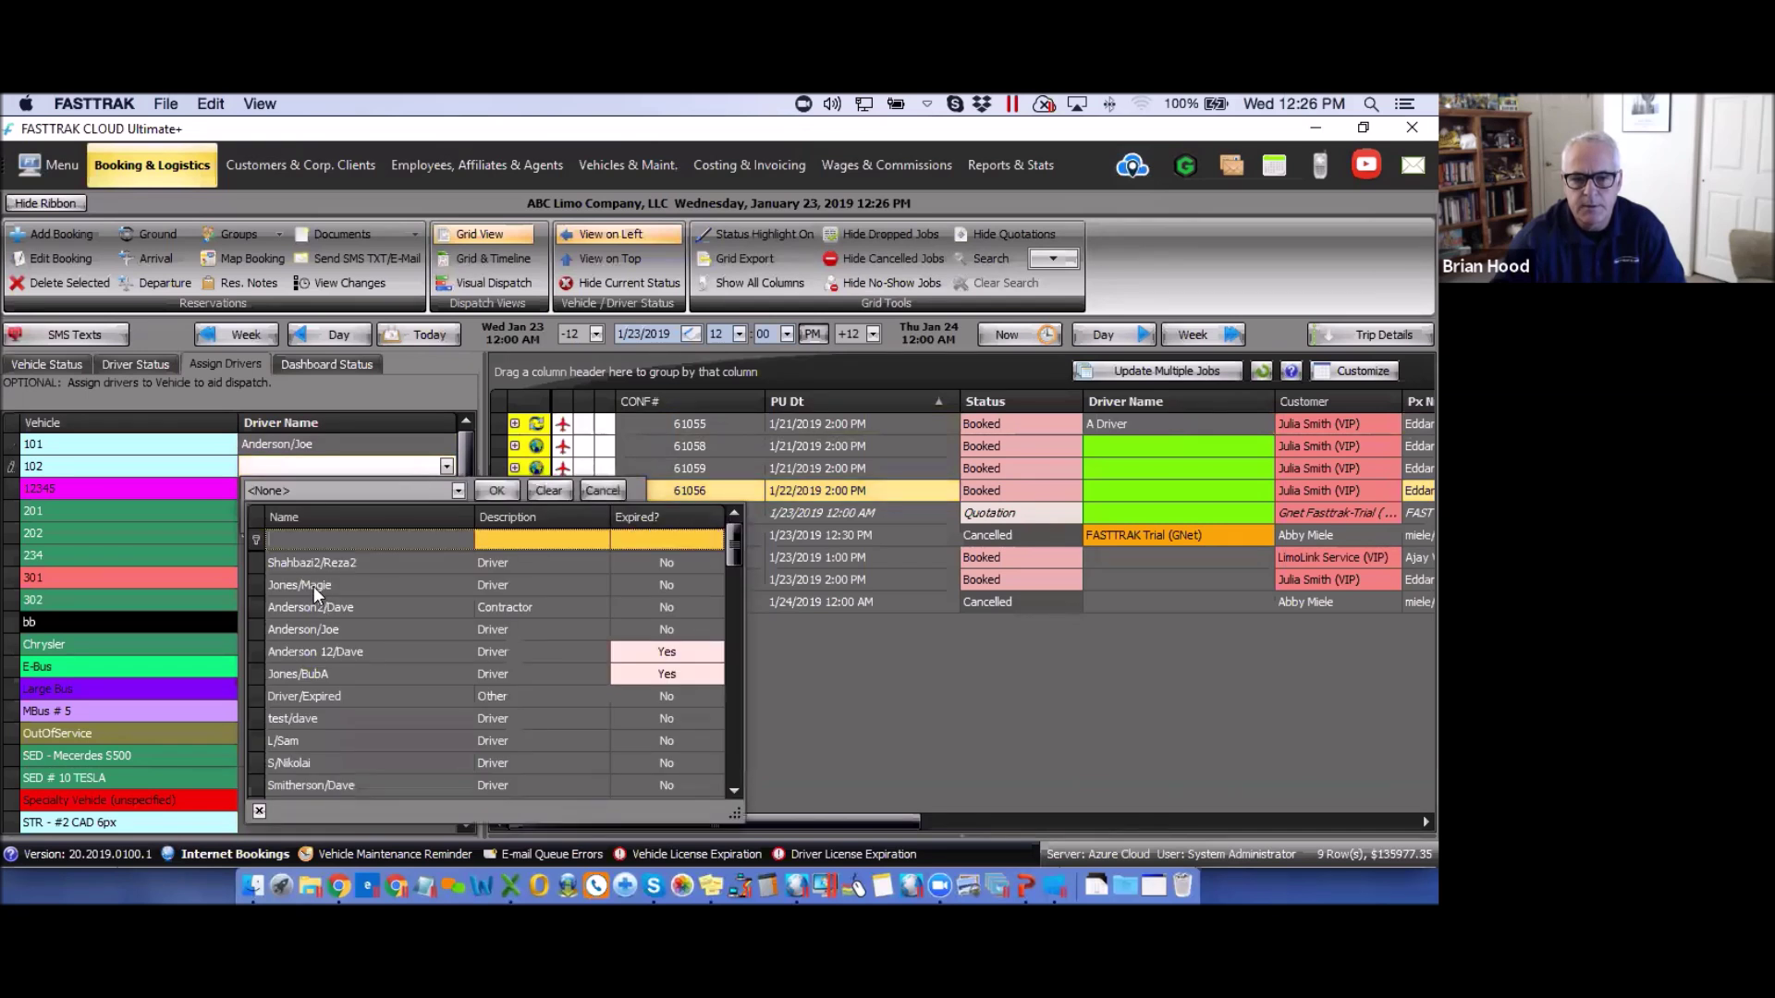
click(313, 585)
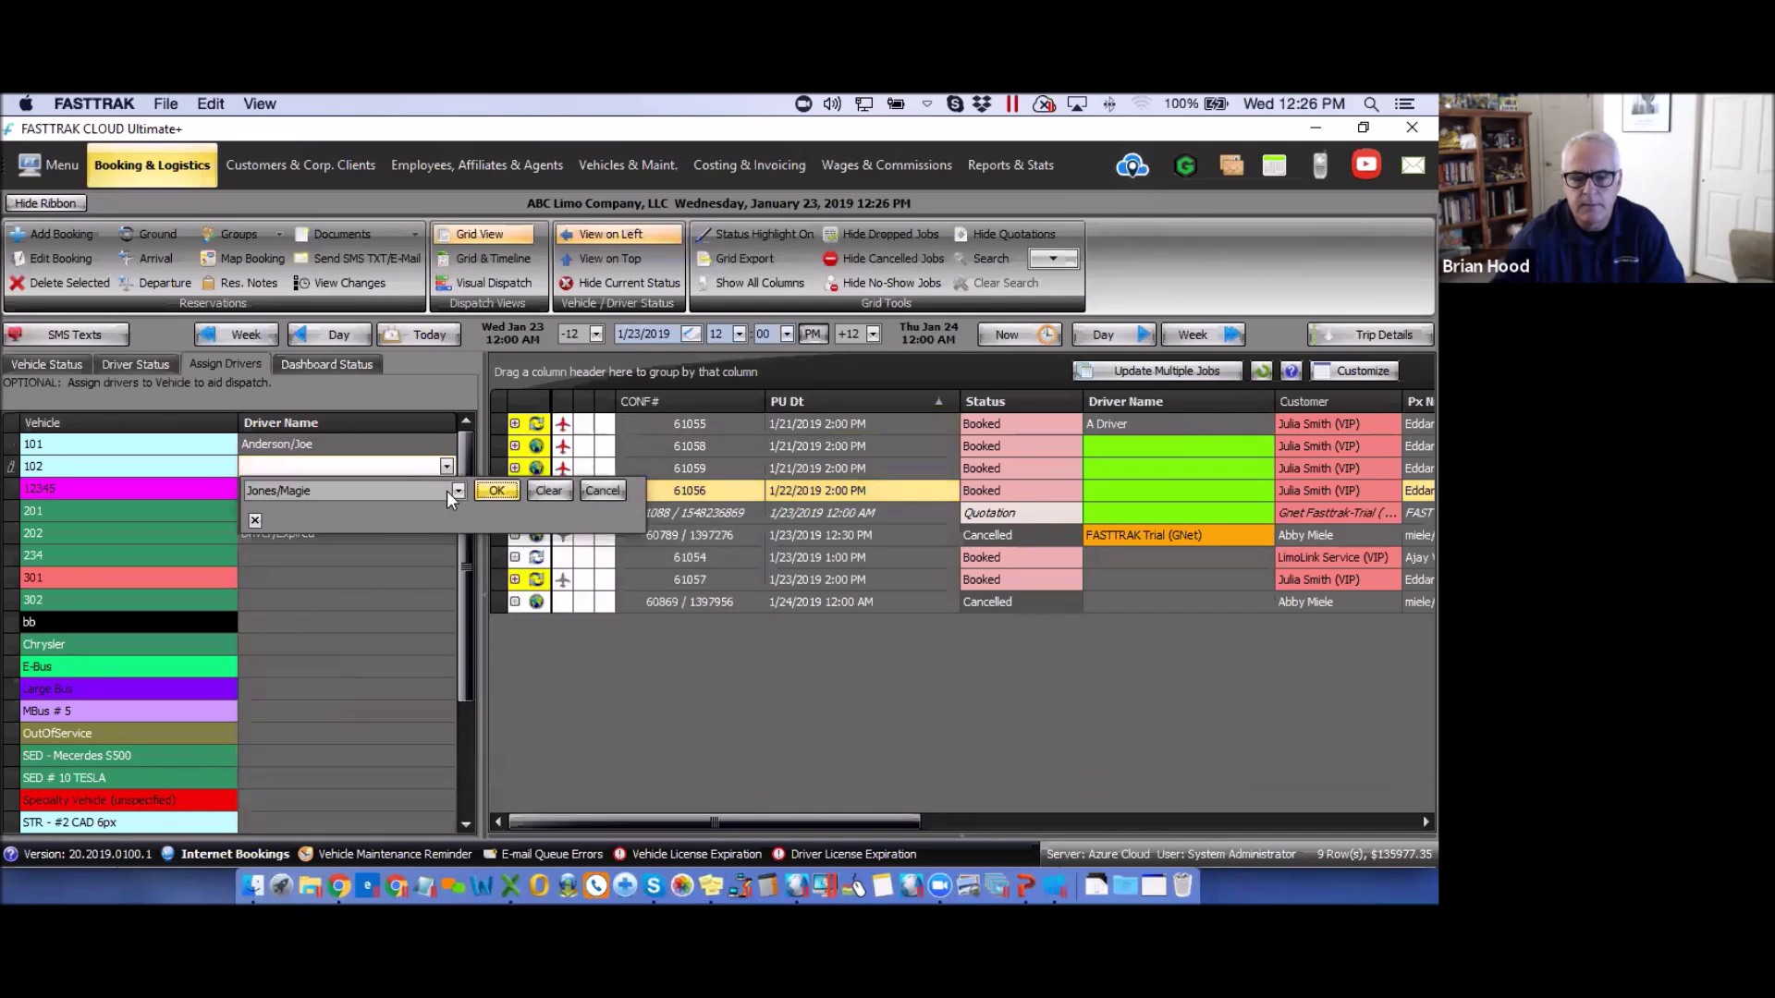
key(Return)
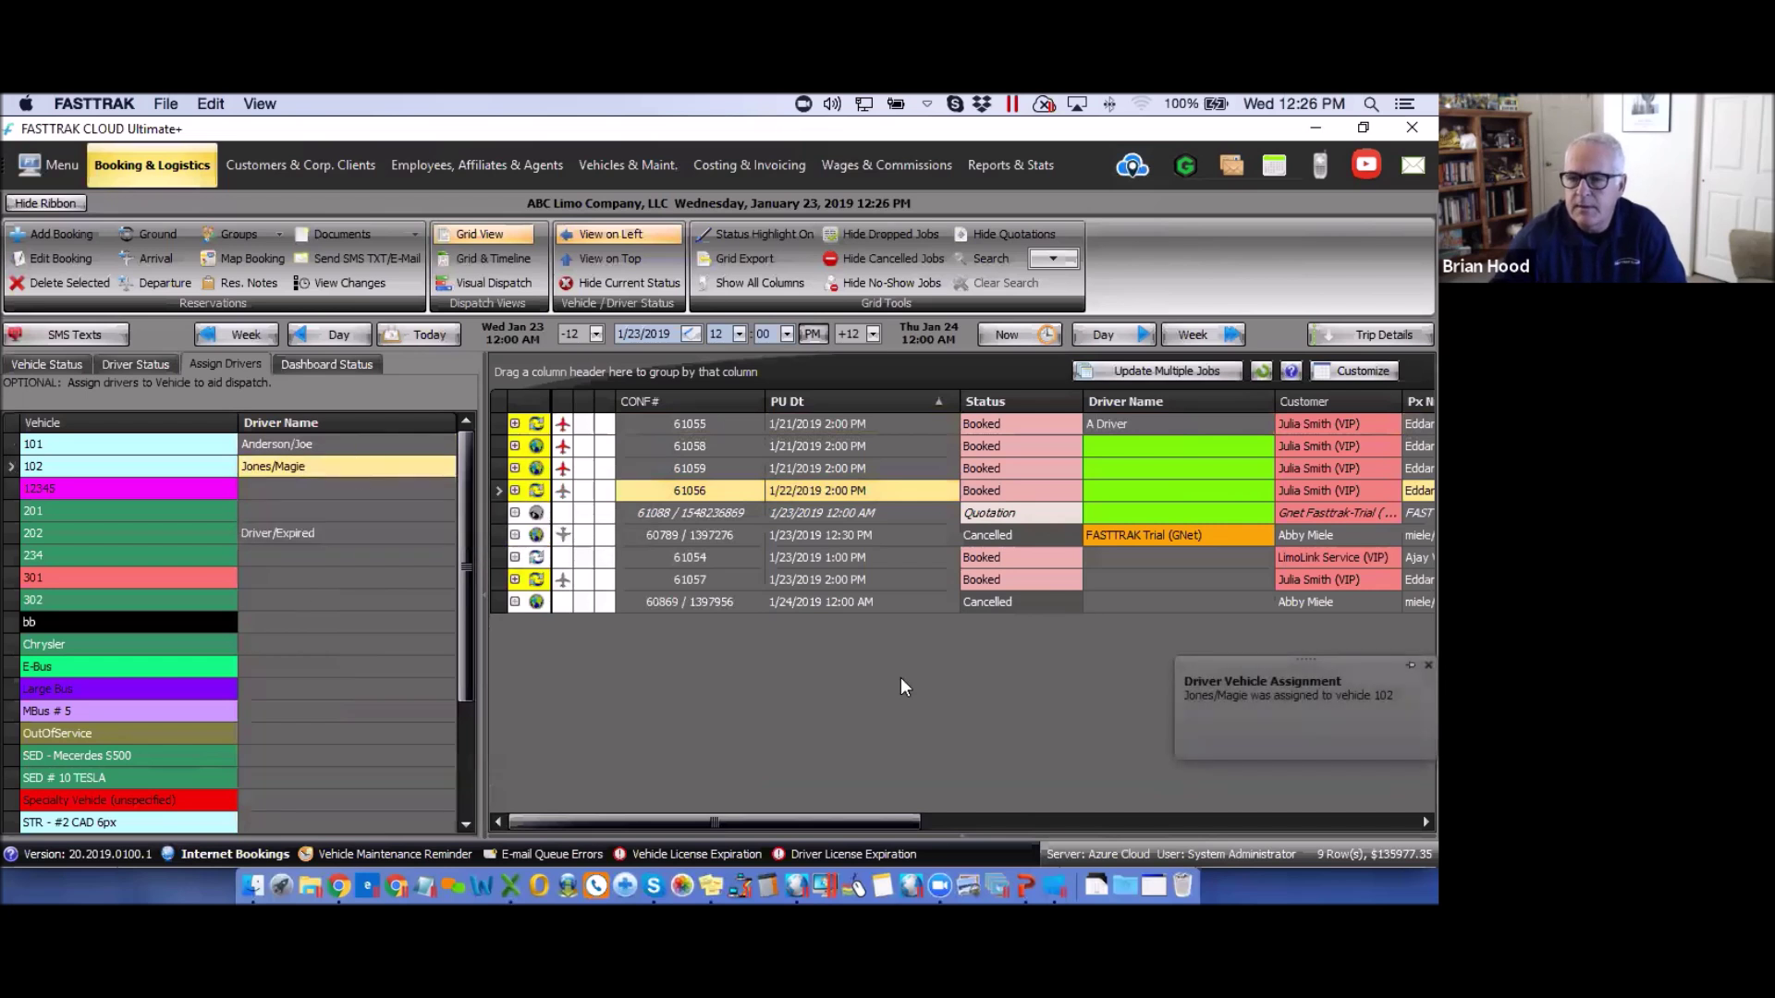
- Try to set the driver of the second booking in the grid to the driver assigned to vehicle 102
click(1156, 447)
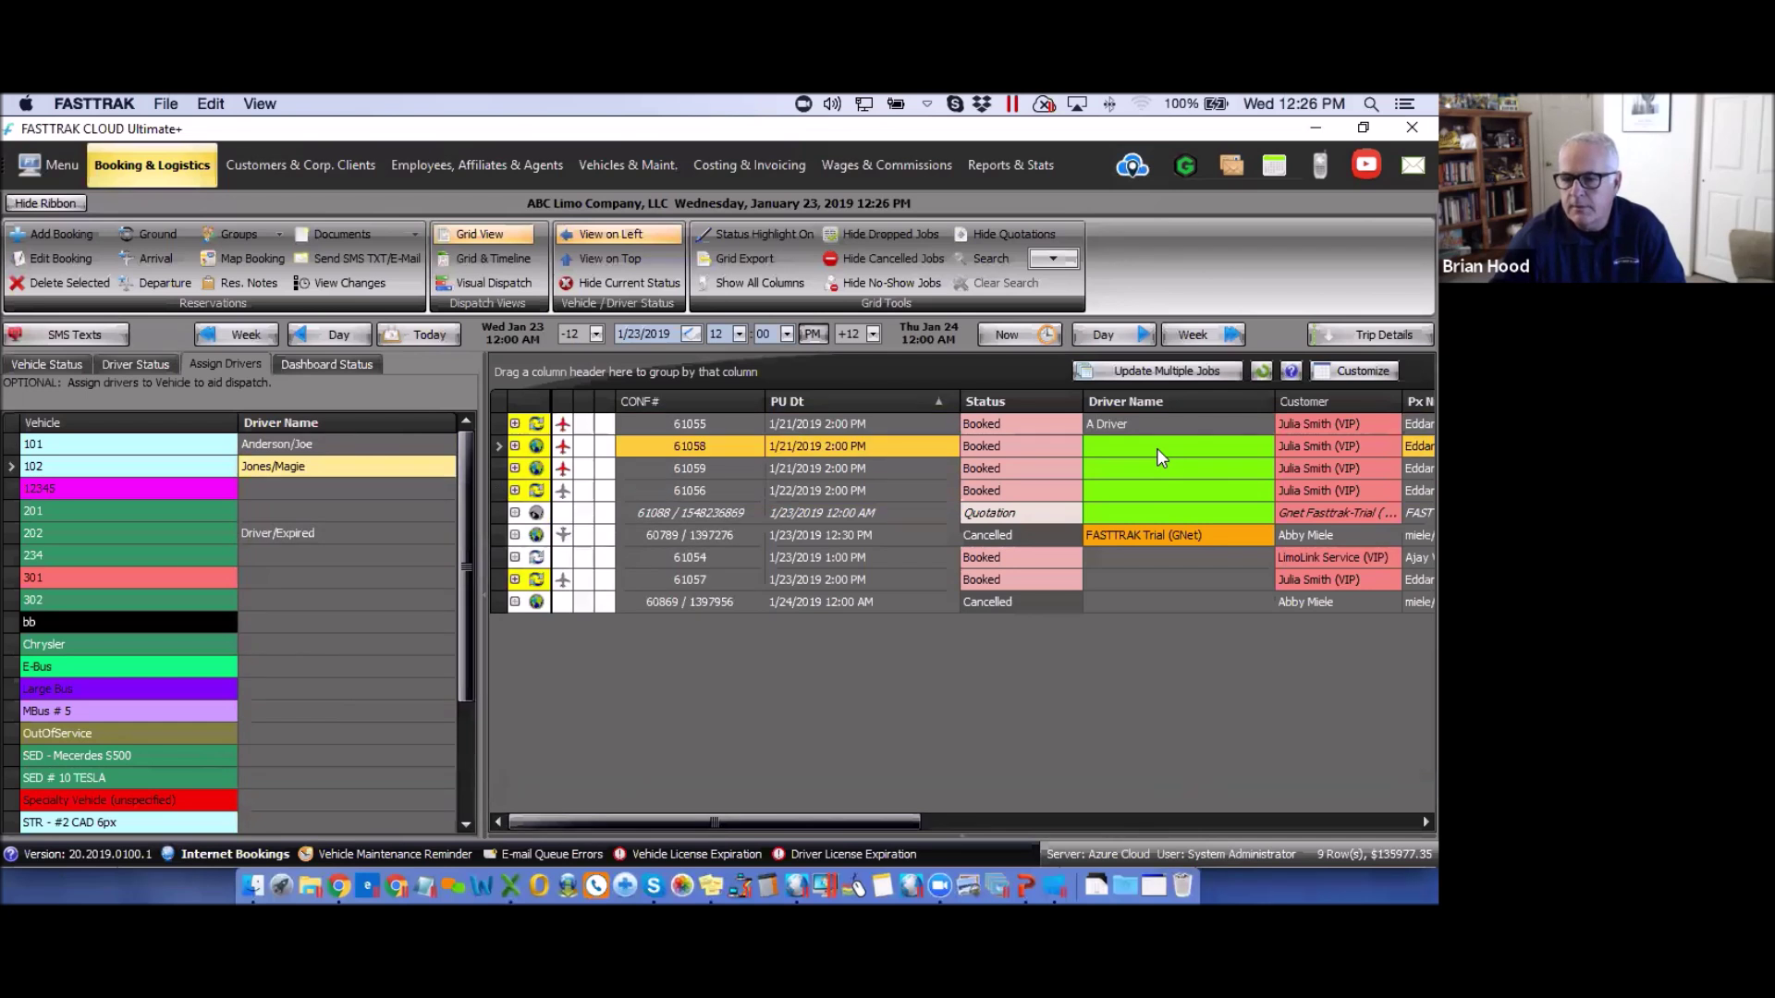
click(1156, 448)
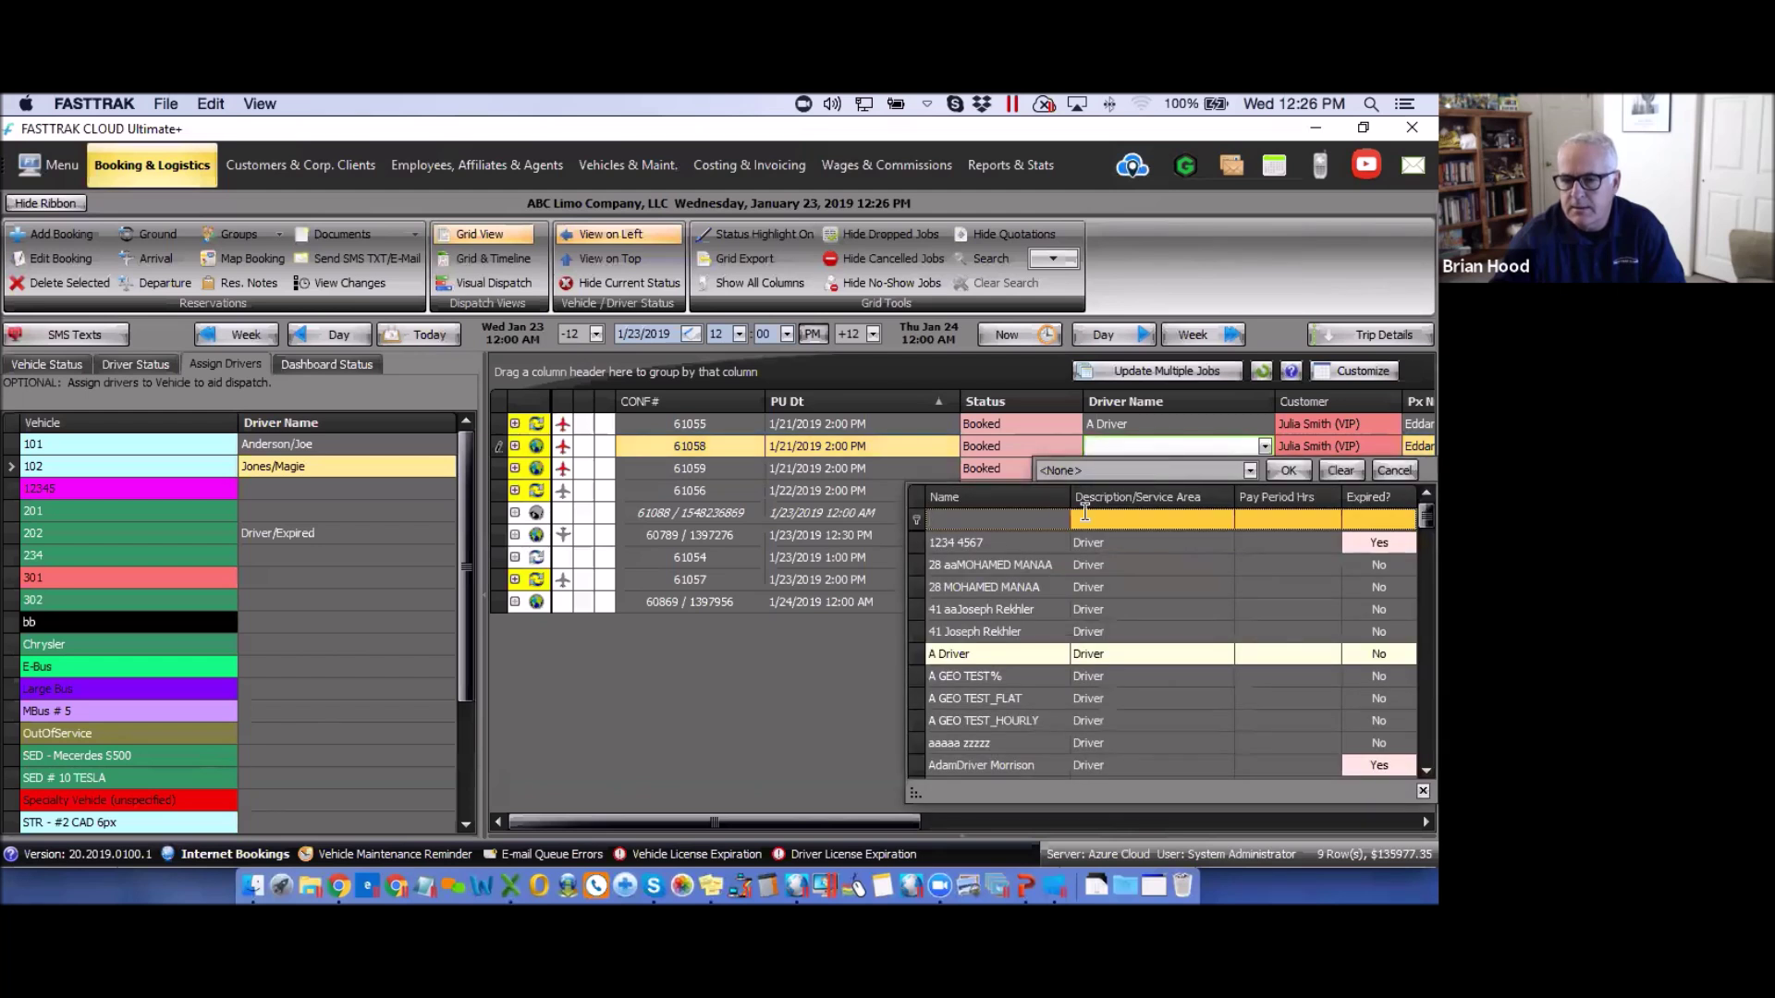
text(magie)
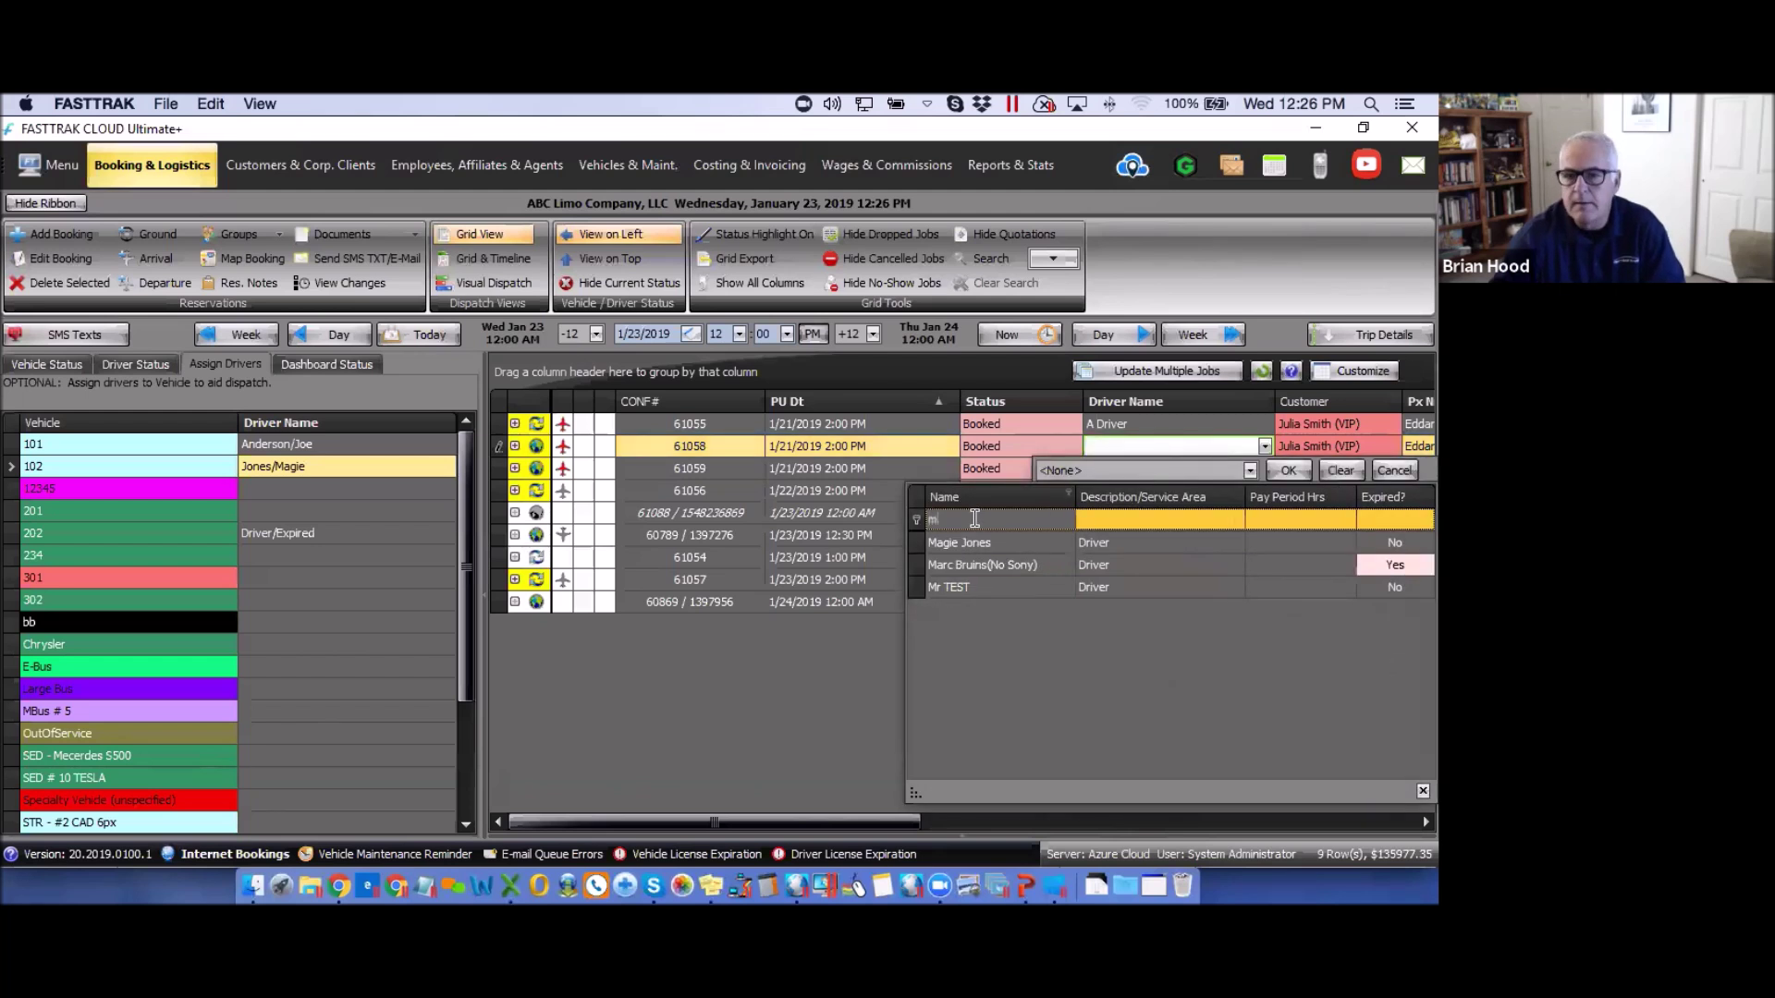
click(973, 541)
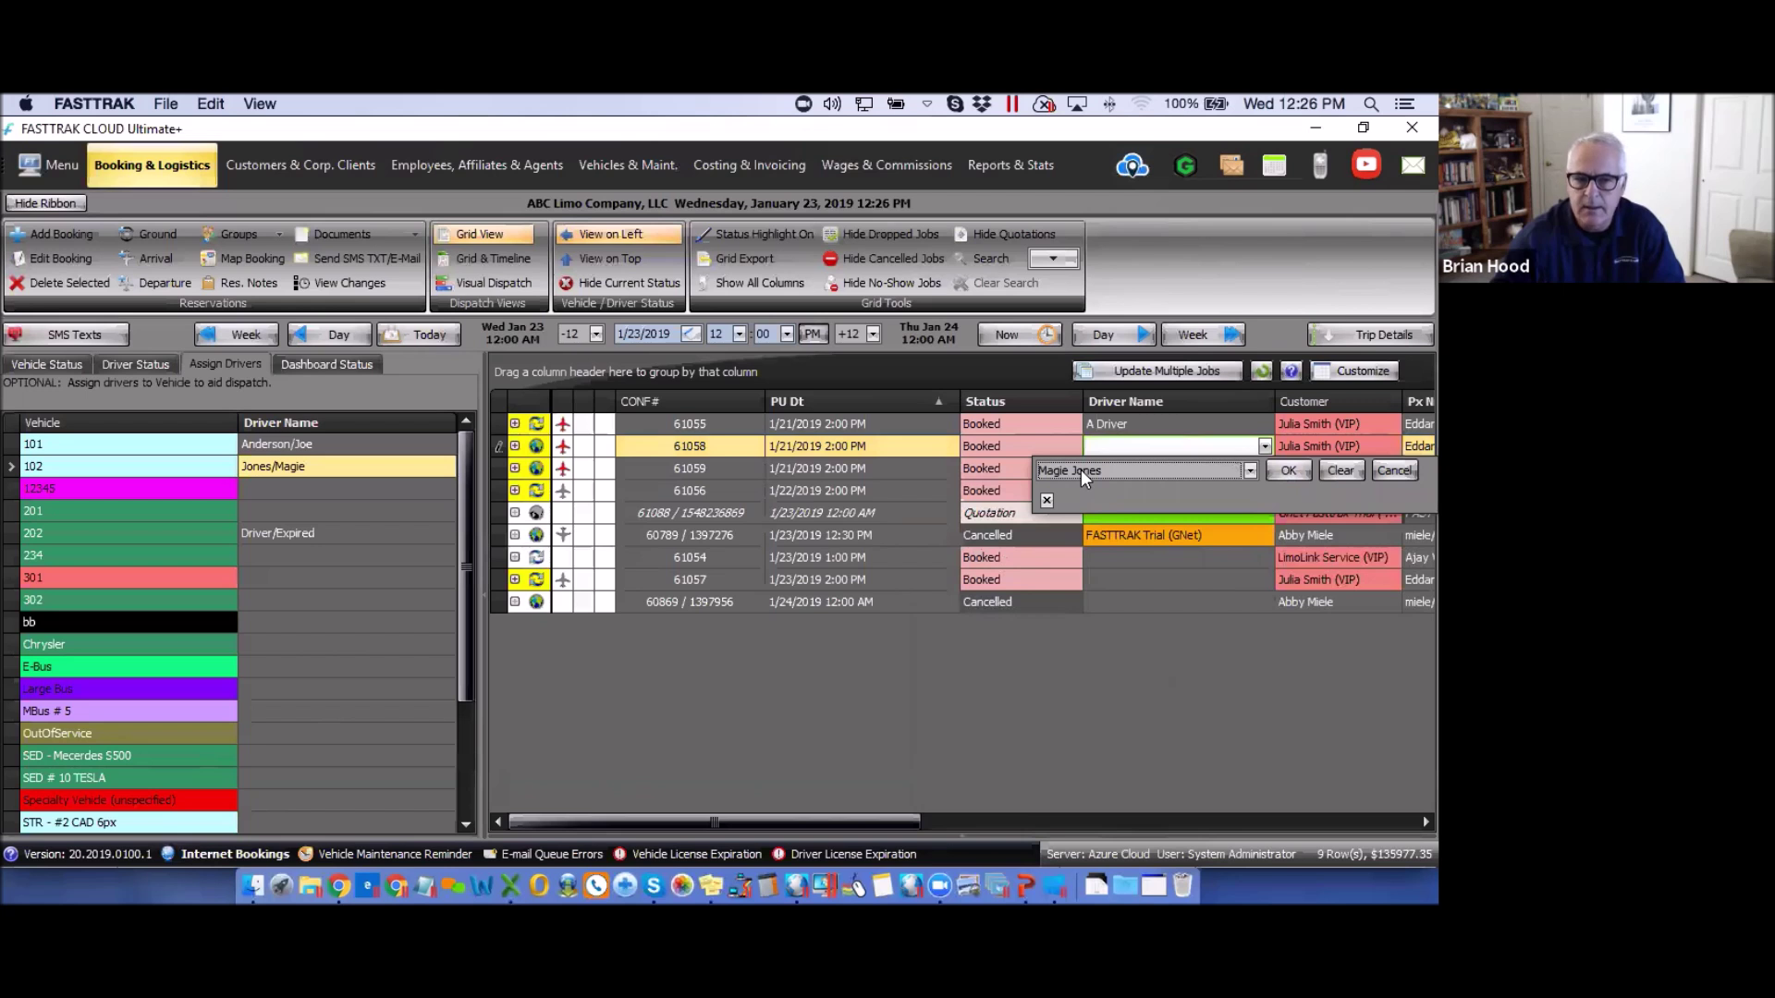
click(287, 533)
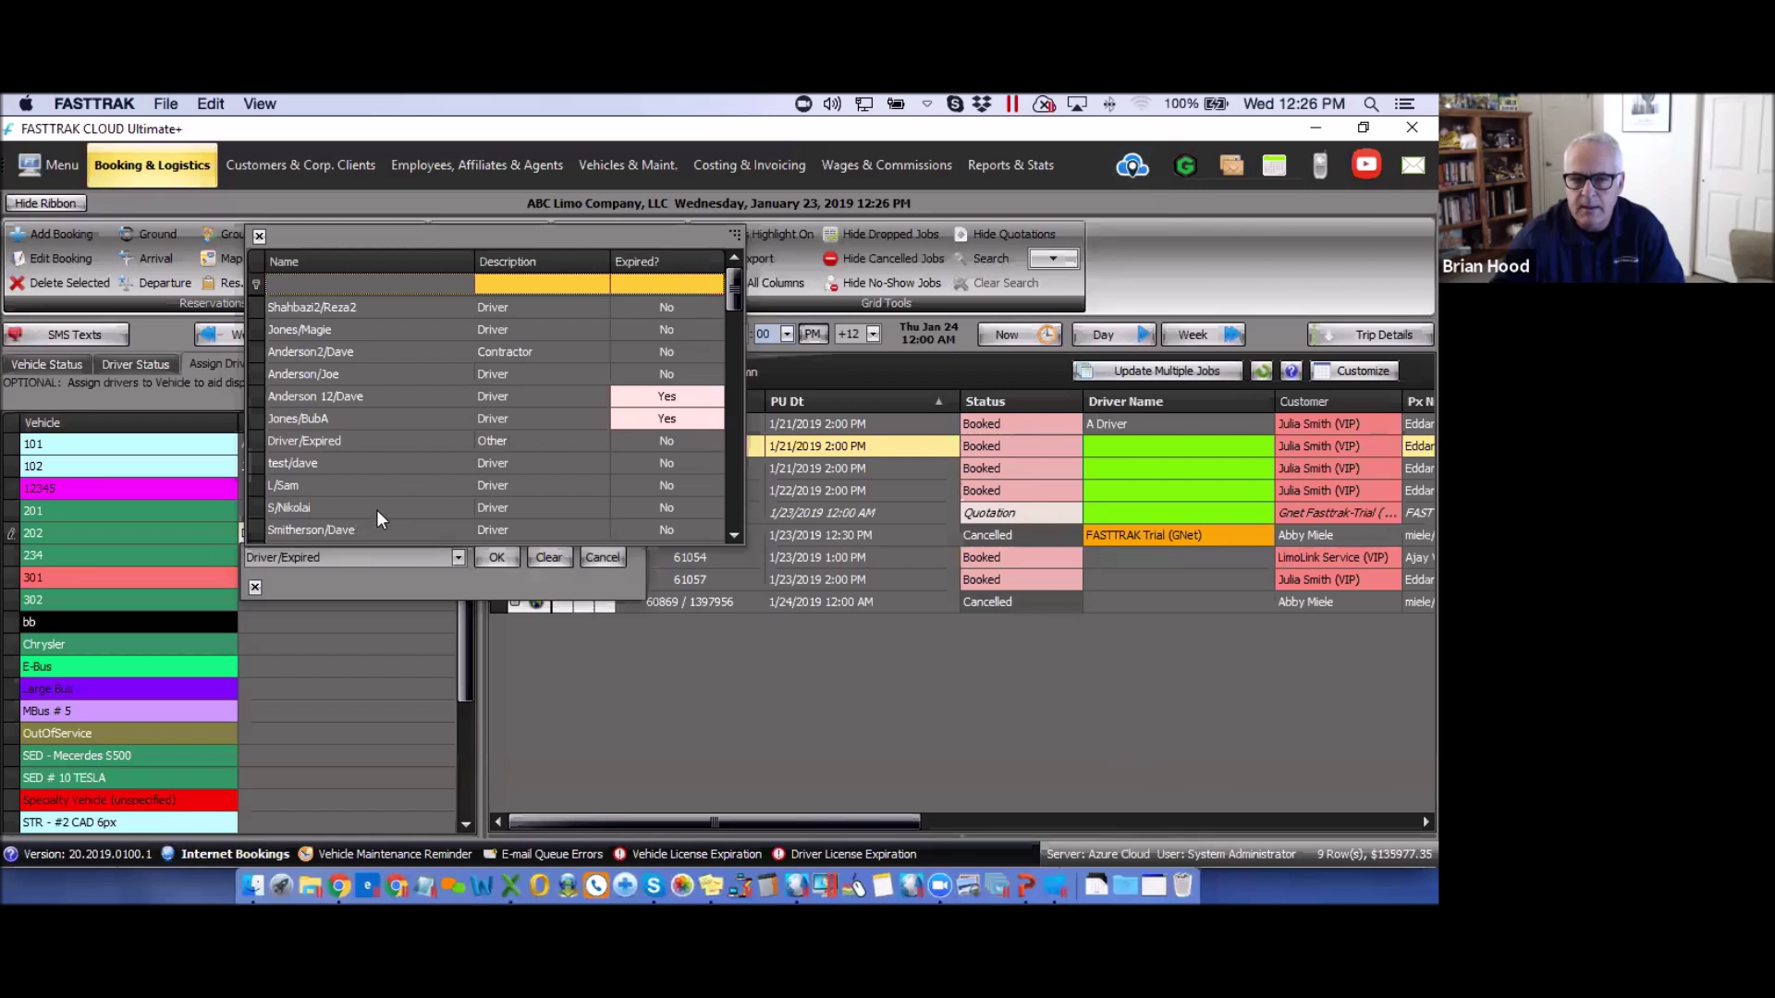
click(325, 397)
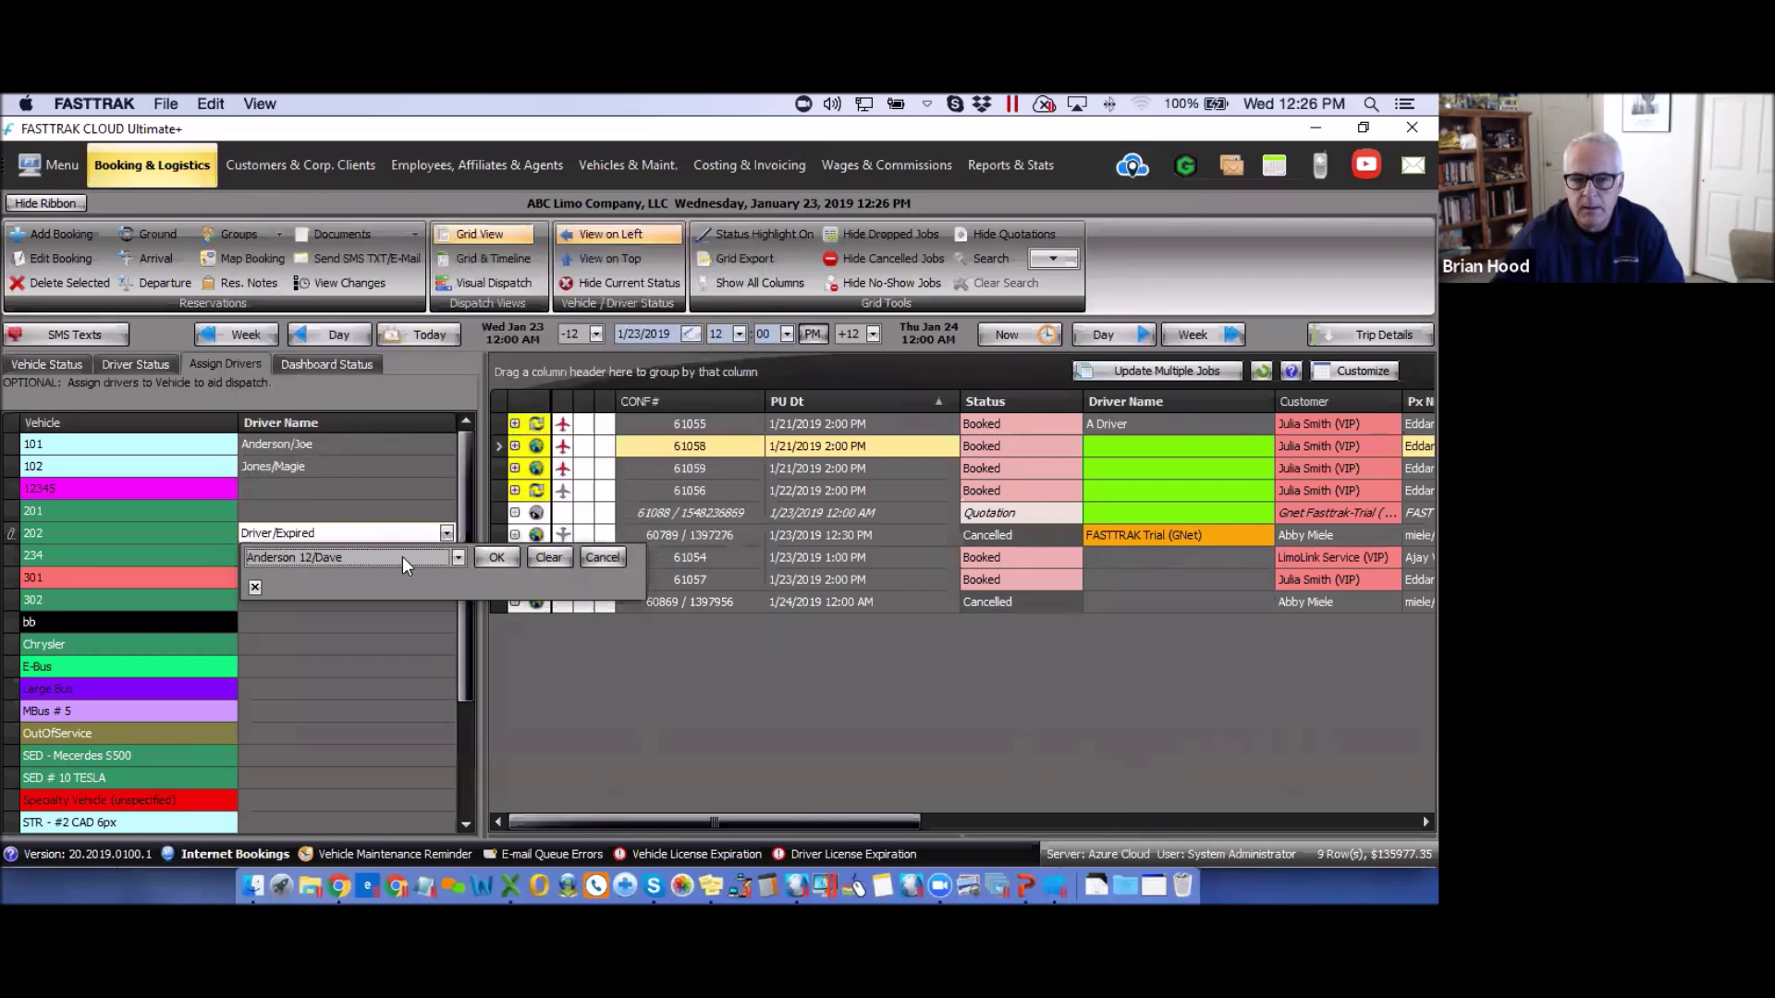
click(446, 535)
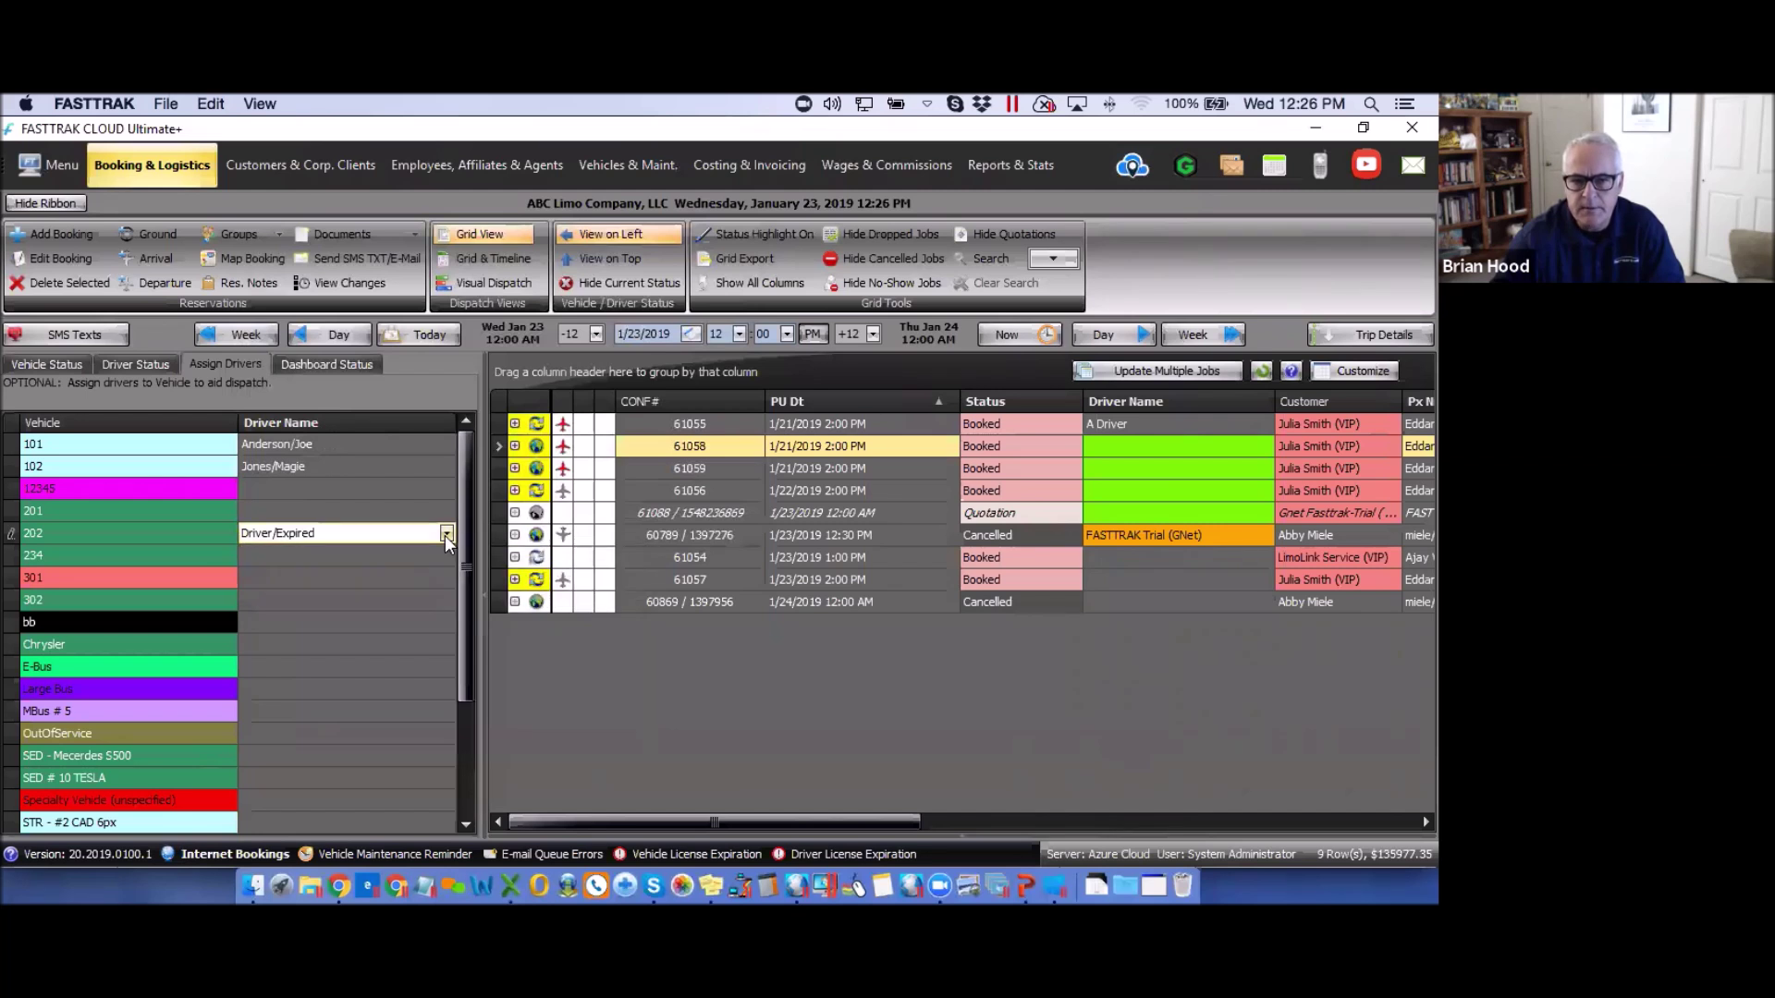
click(446, 535)
click(331, 372)
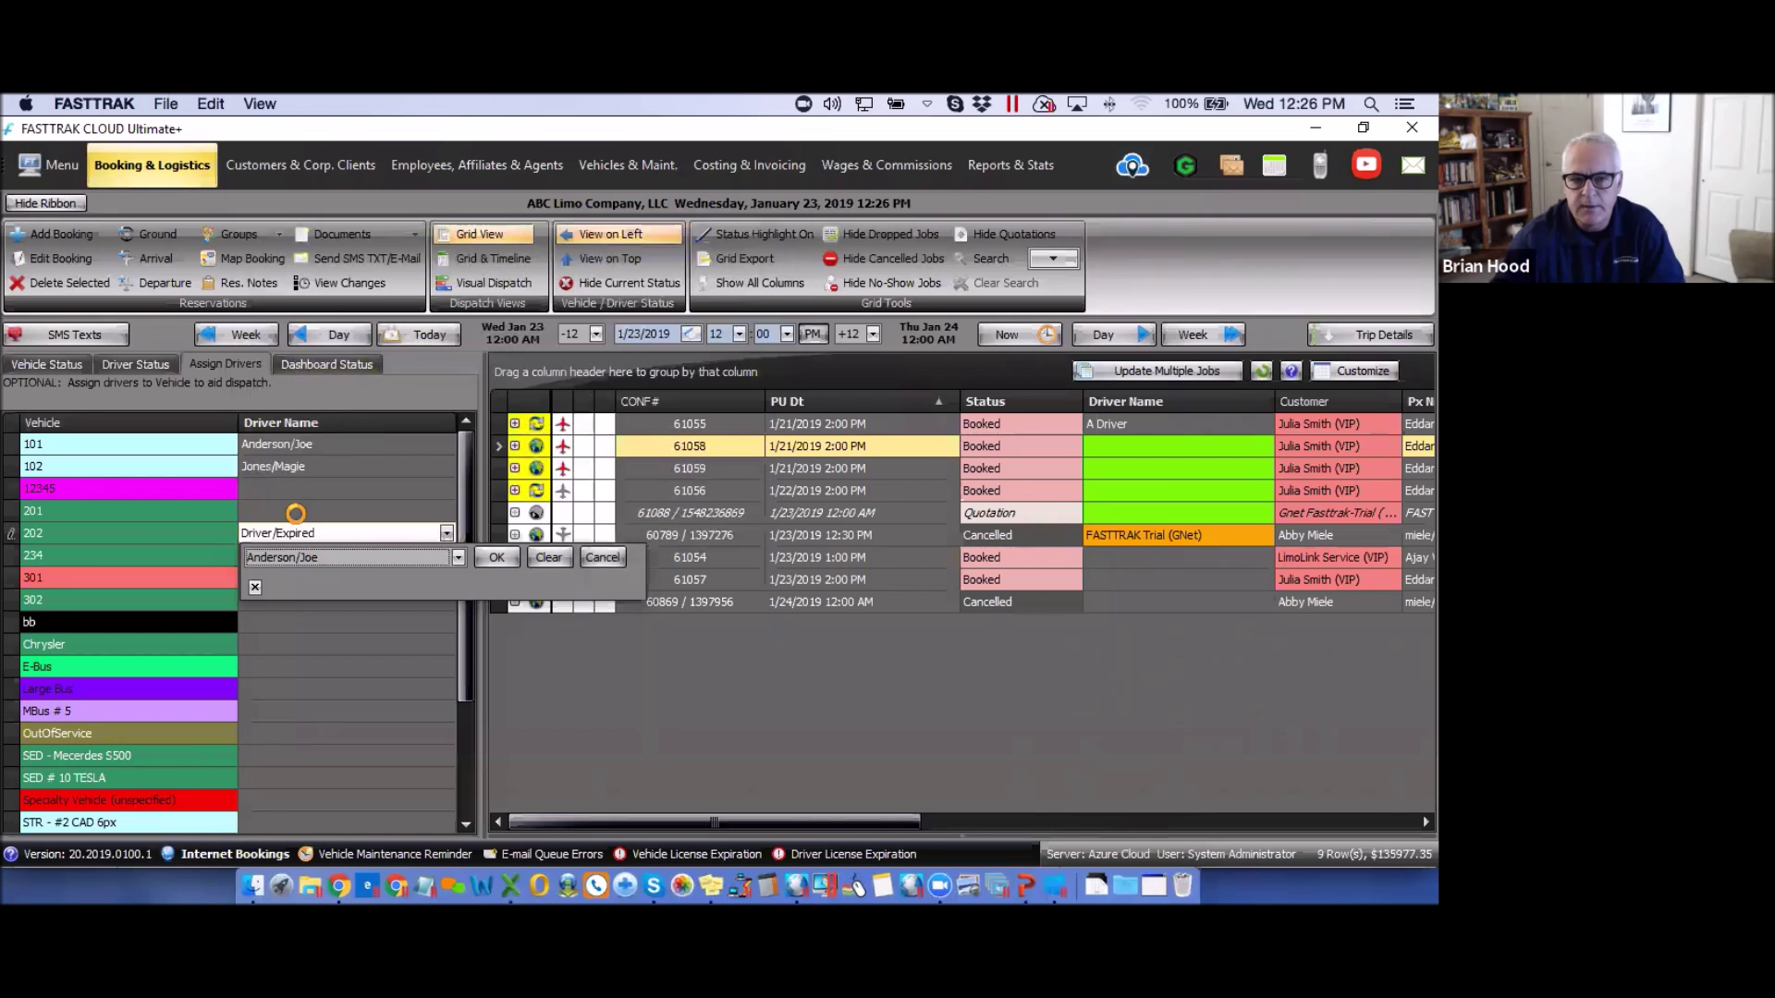
click(292, 448)
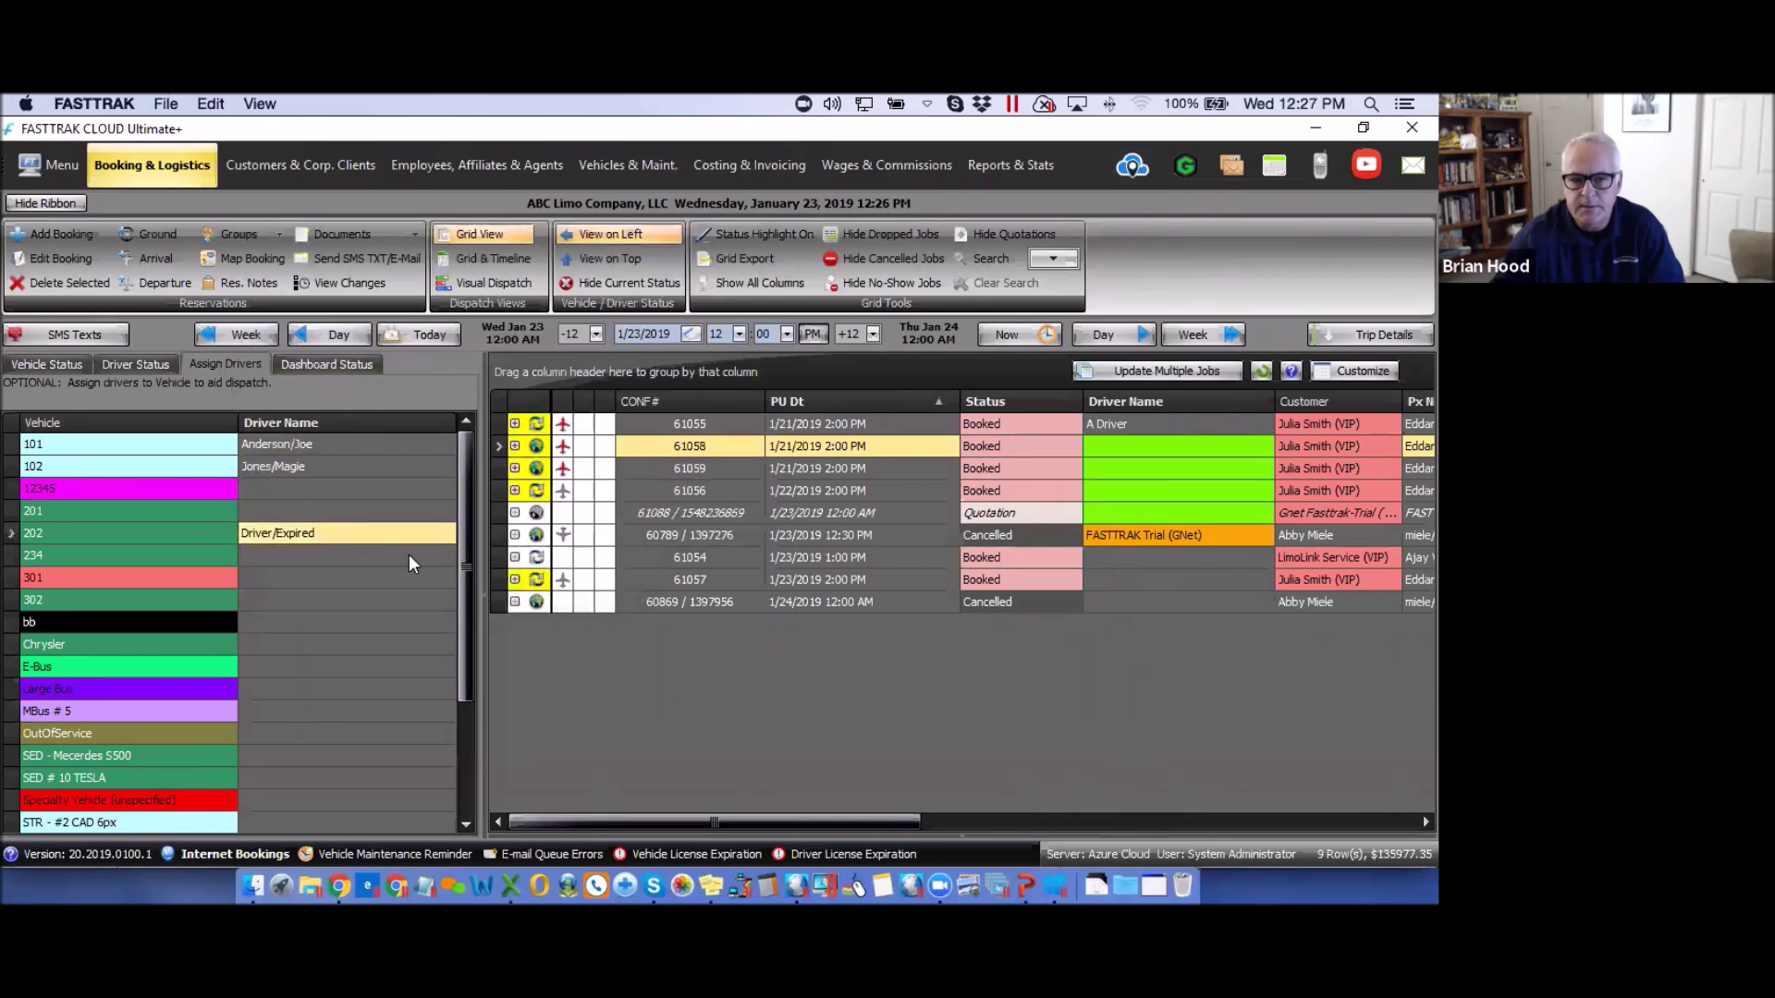
- Assign vehicle 101's driver to vehicle 202 as well, accepting the vehicle change-out, and leave vehicle 101's own assignment as it is
click(424, 535)
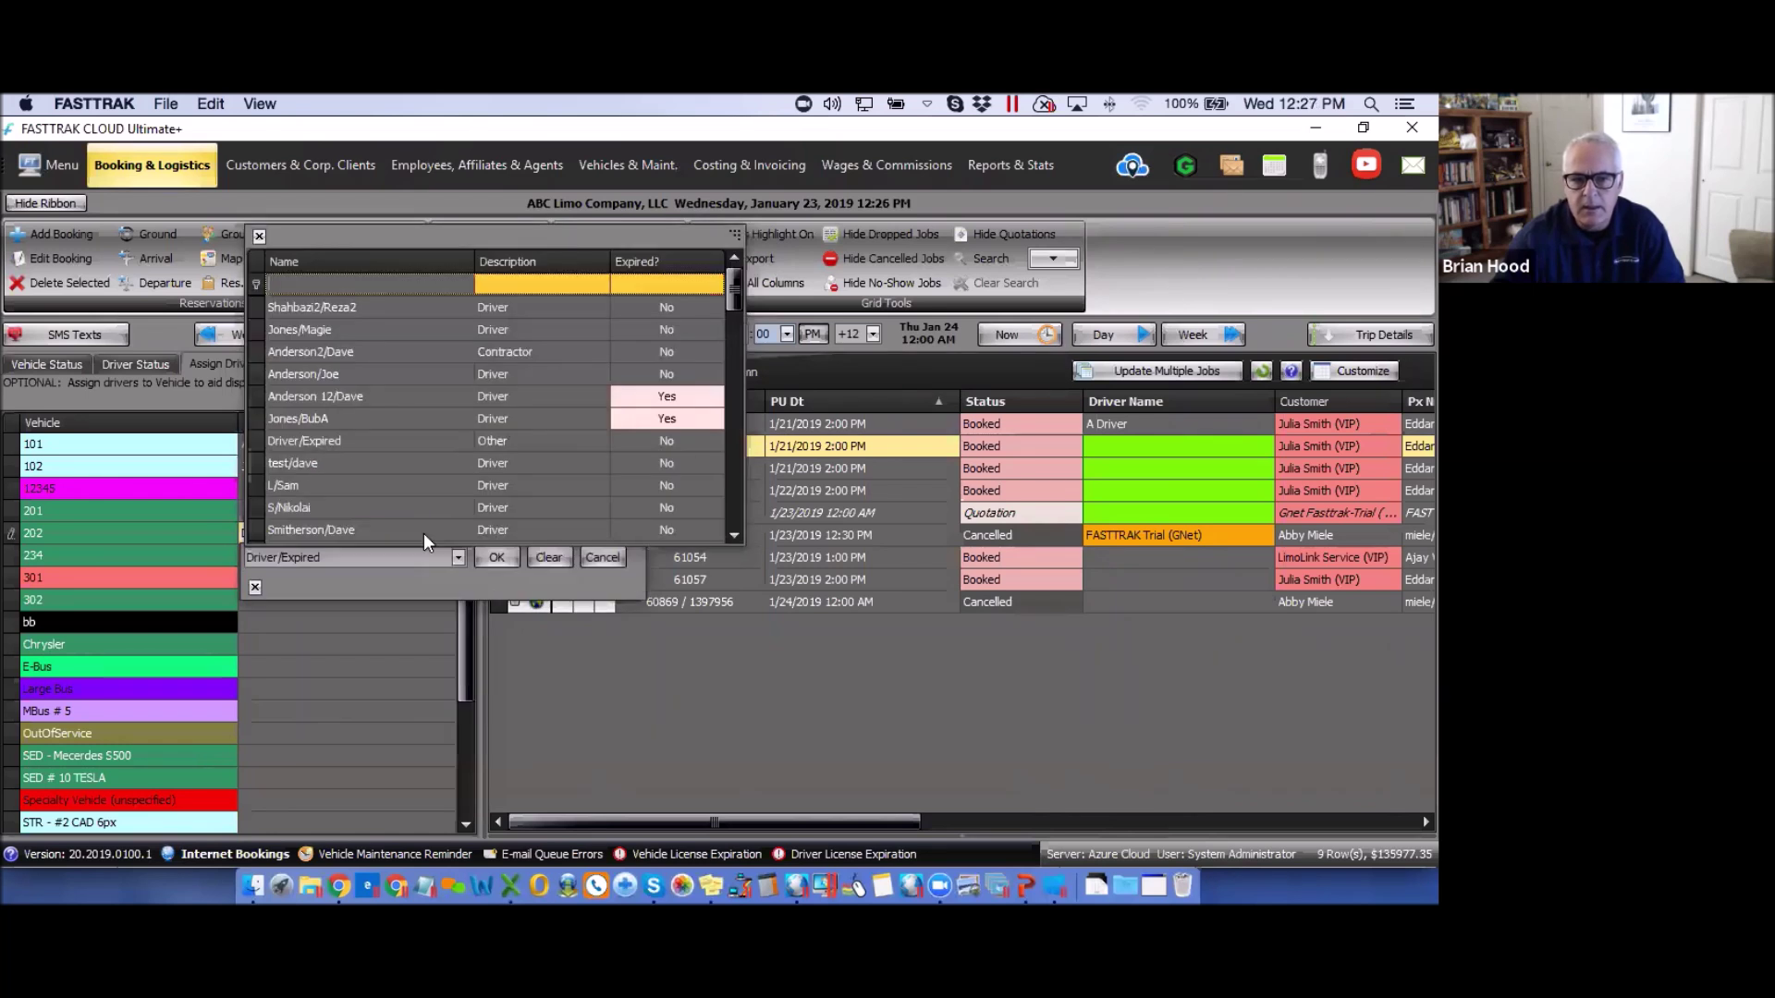
click(319, 373)
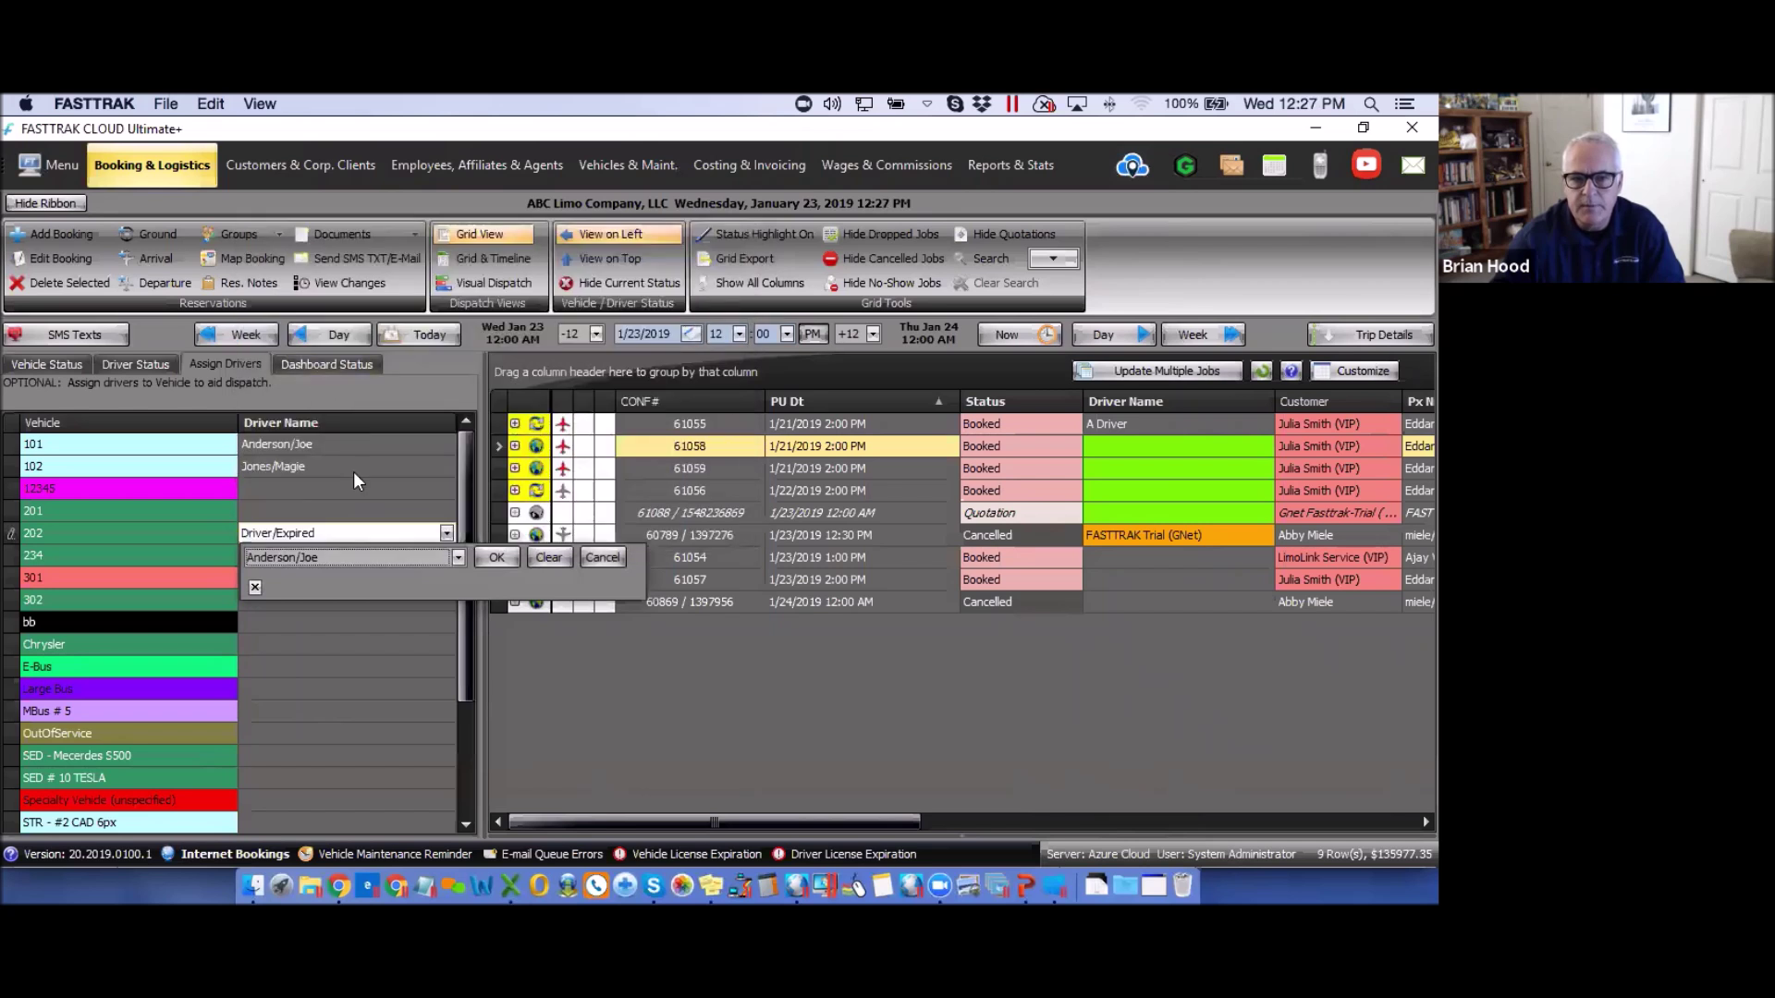
click(494, 558)
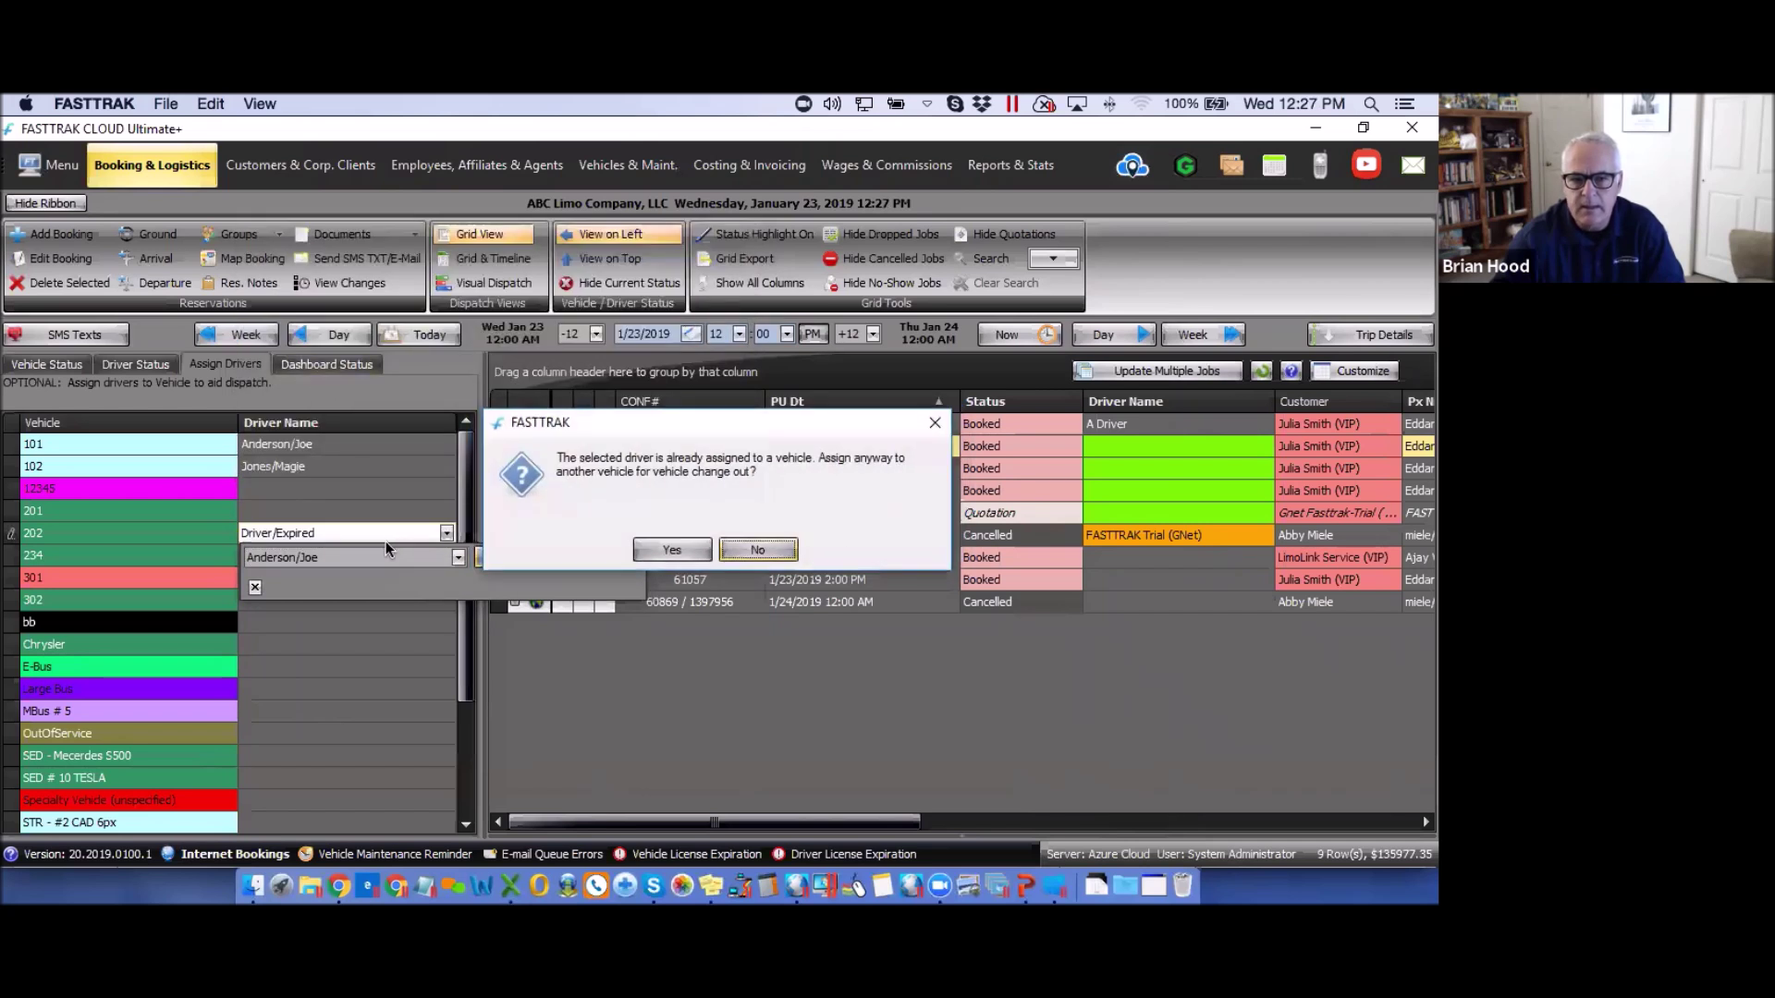
click(671, 552)
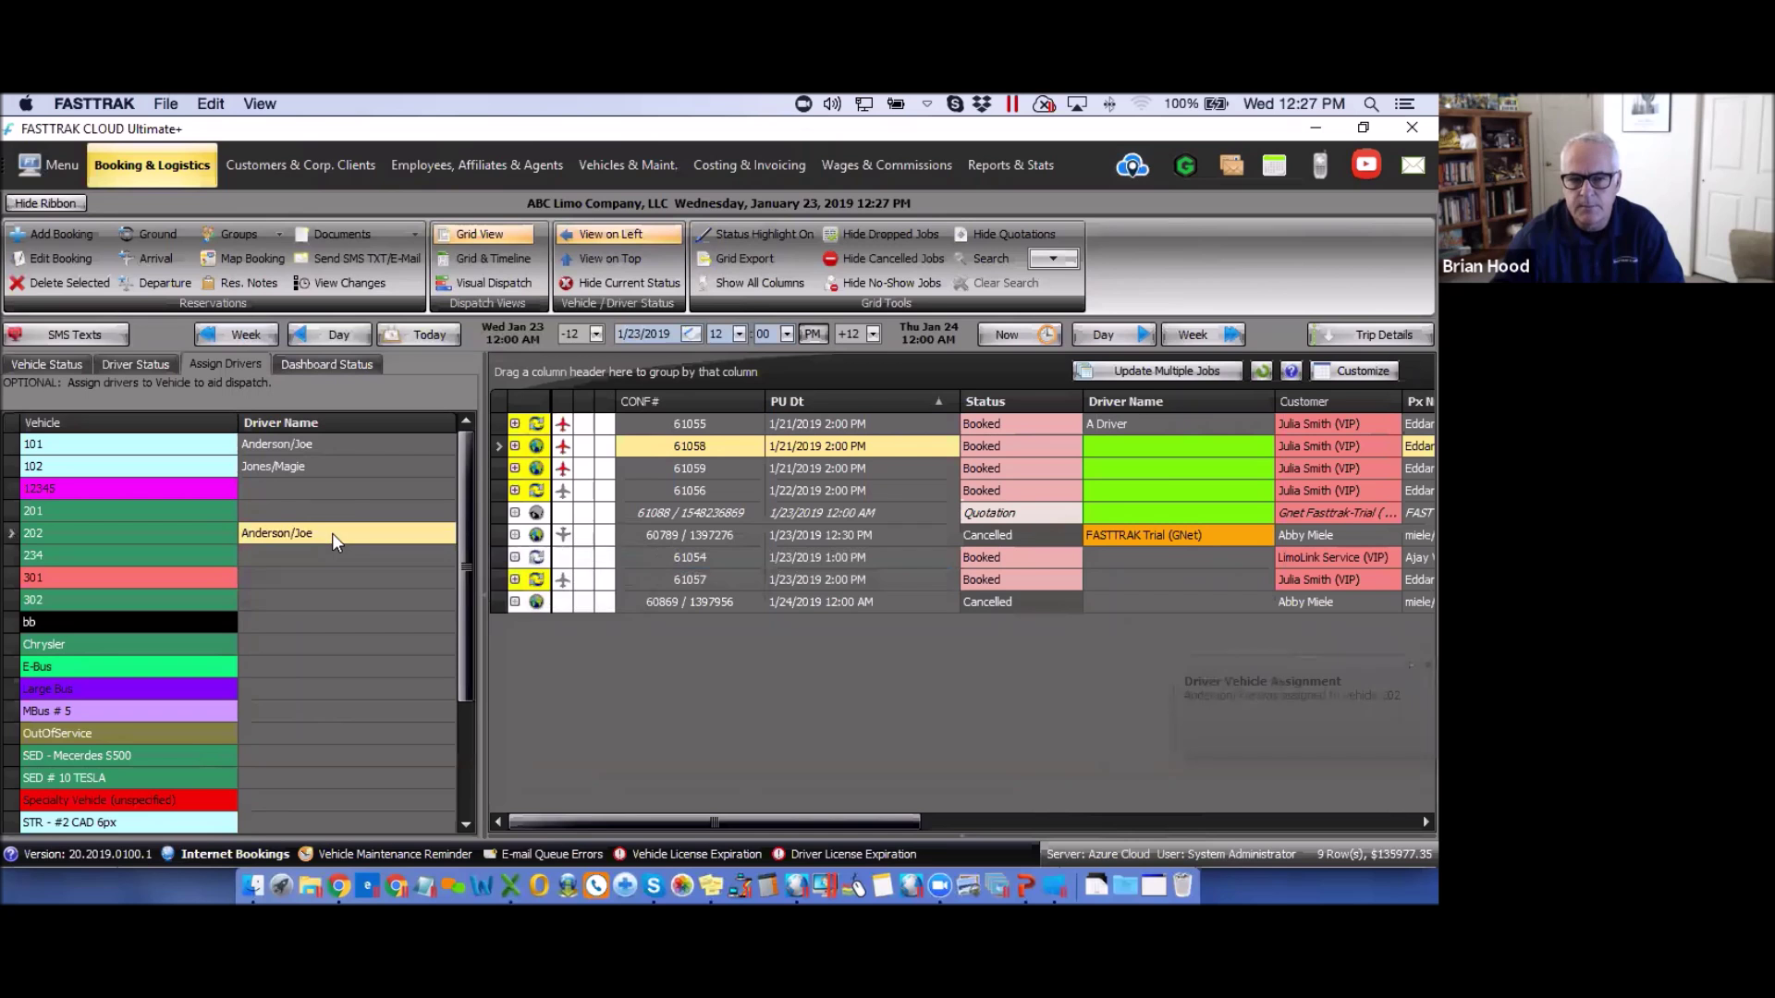
click(337, 444)
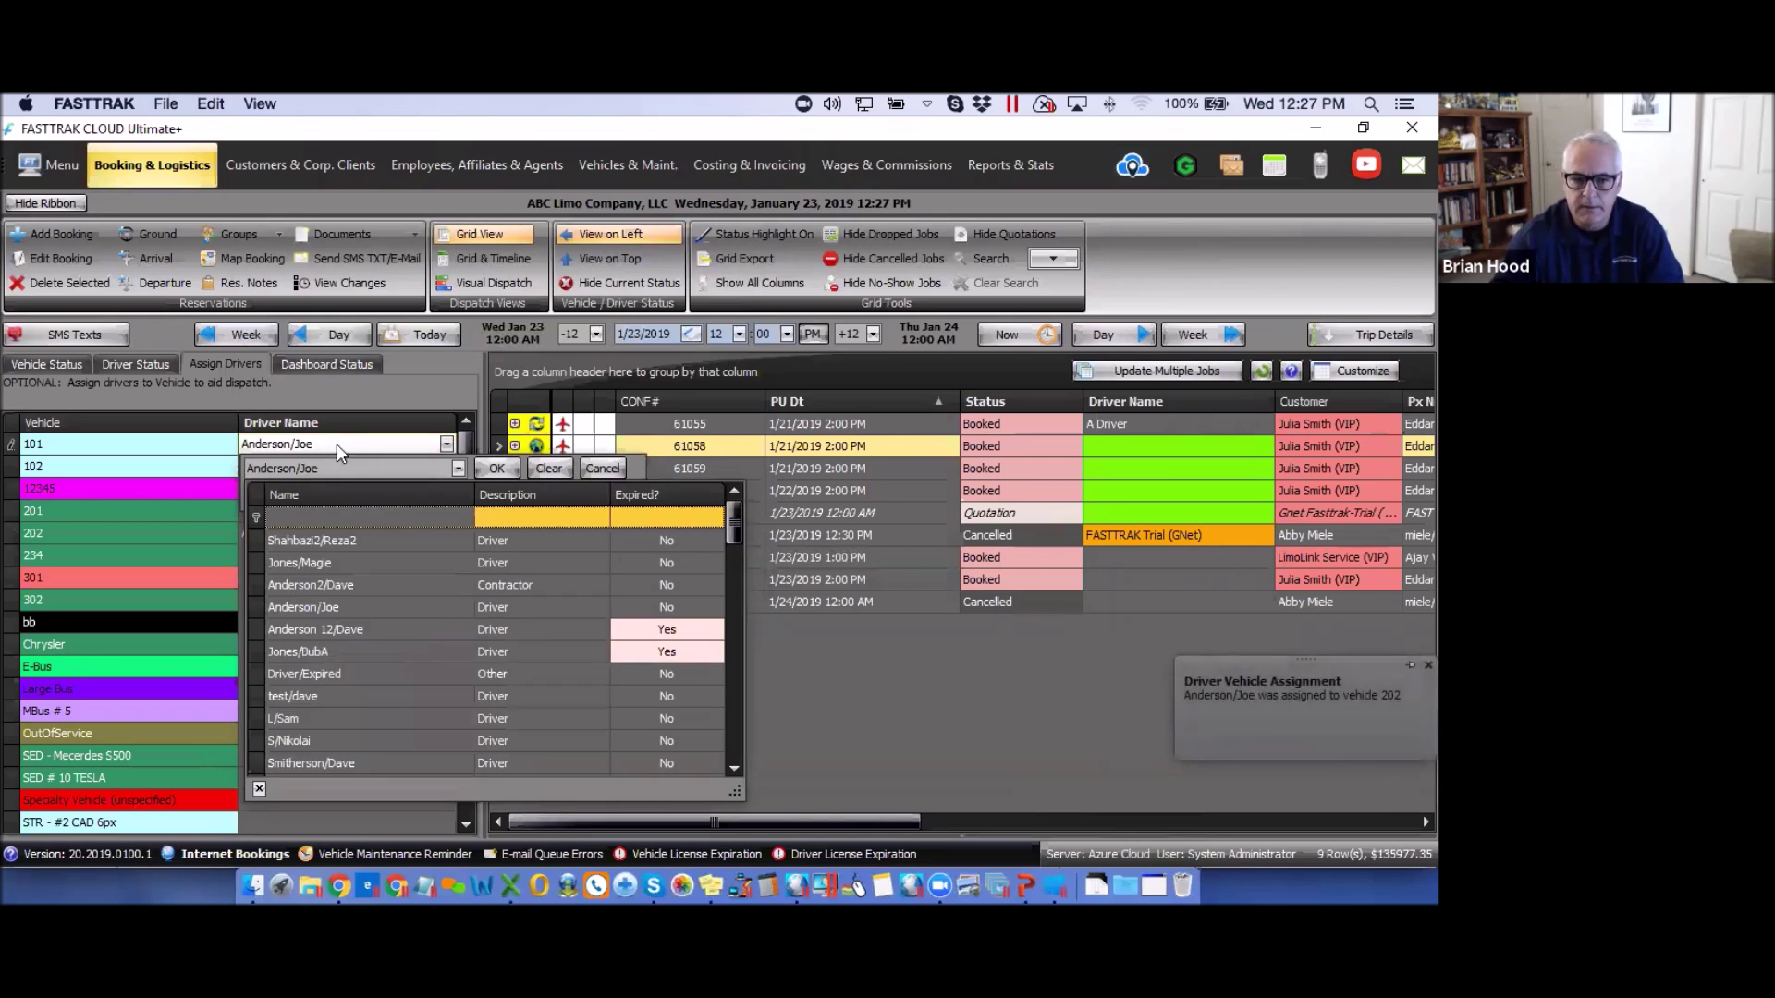
click(889, 695)
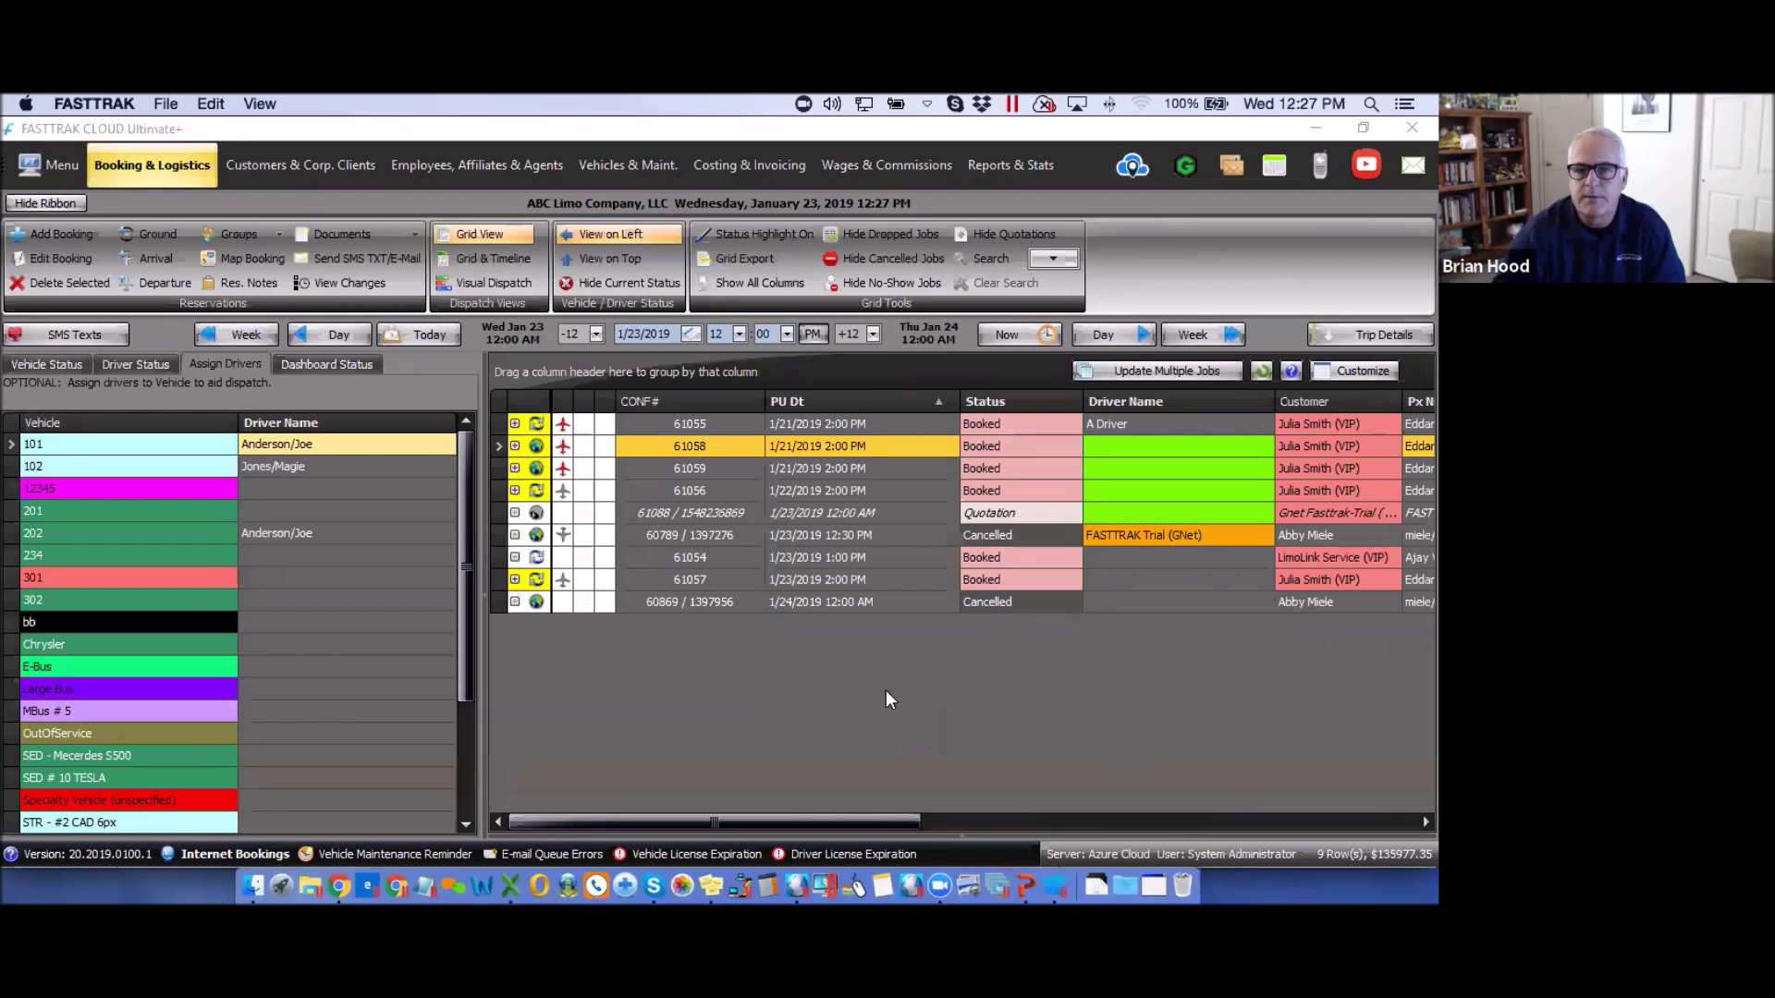
- Hide the vehicle/driver status view and assign vehicle 101 to the second booking in the dispatch grid
click(603, 283)
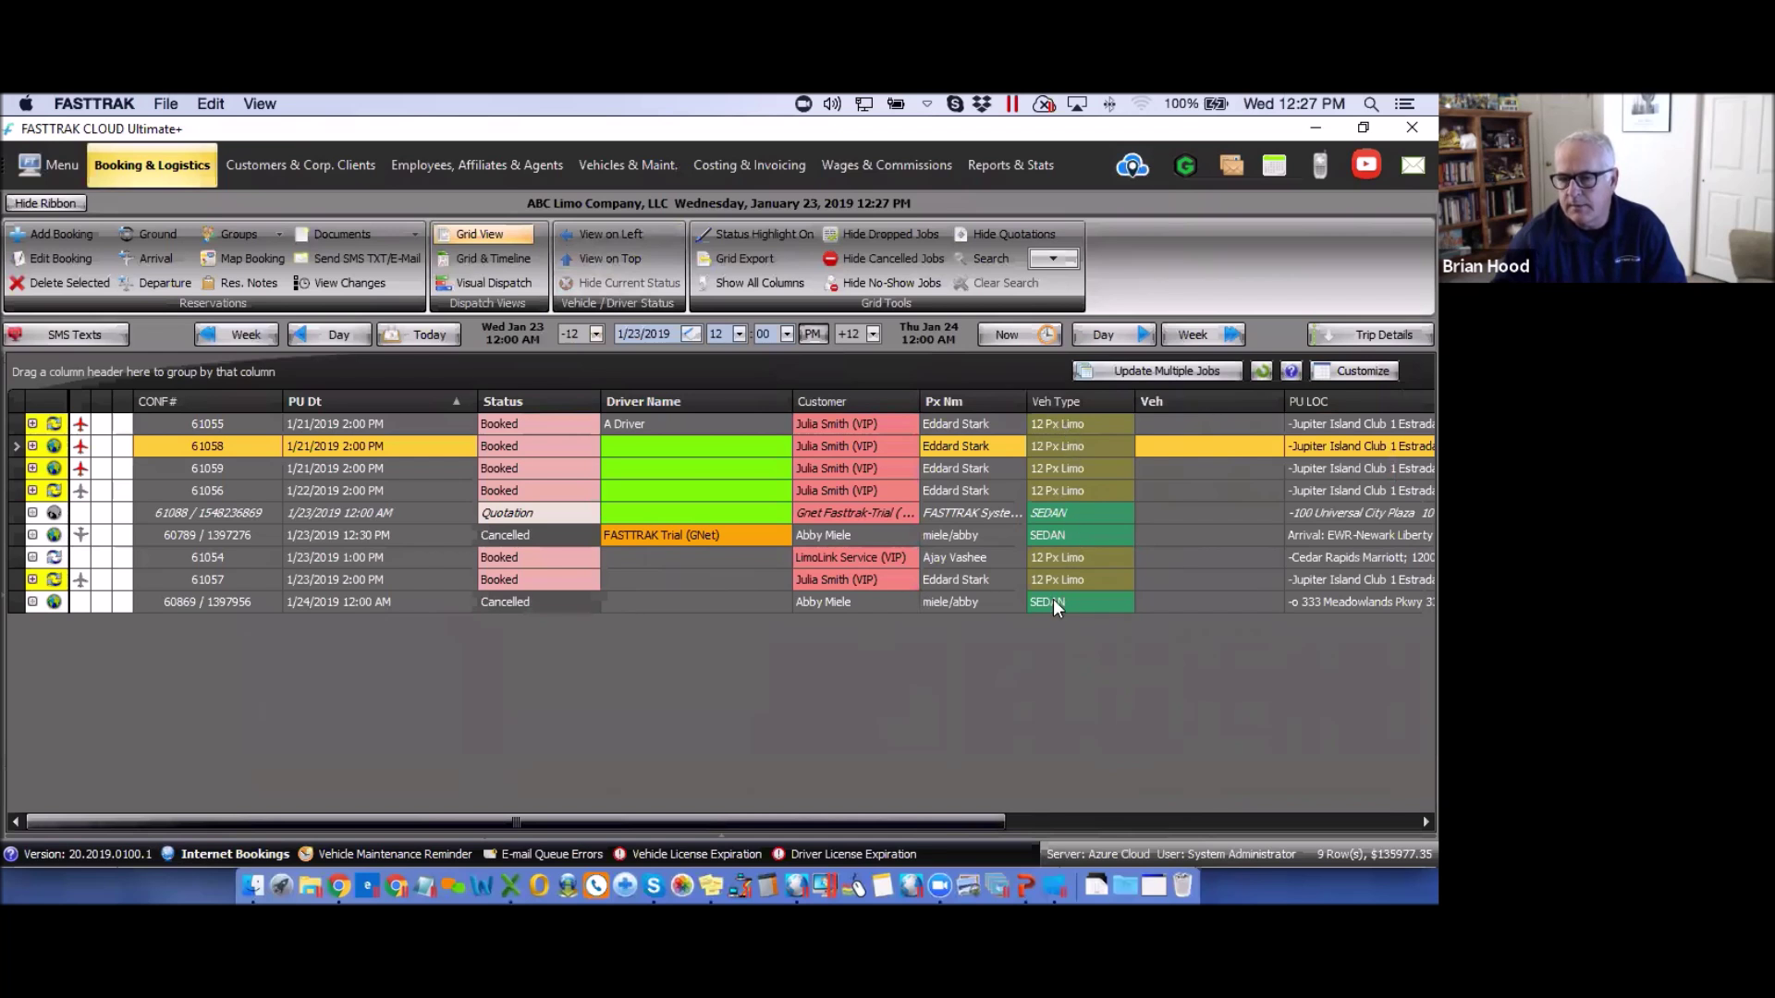
click(628, 166)
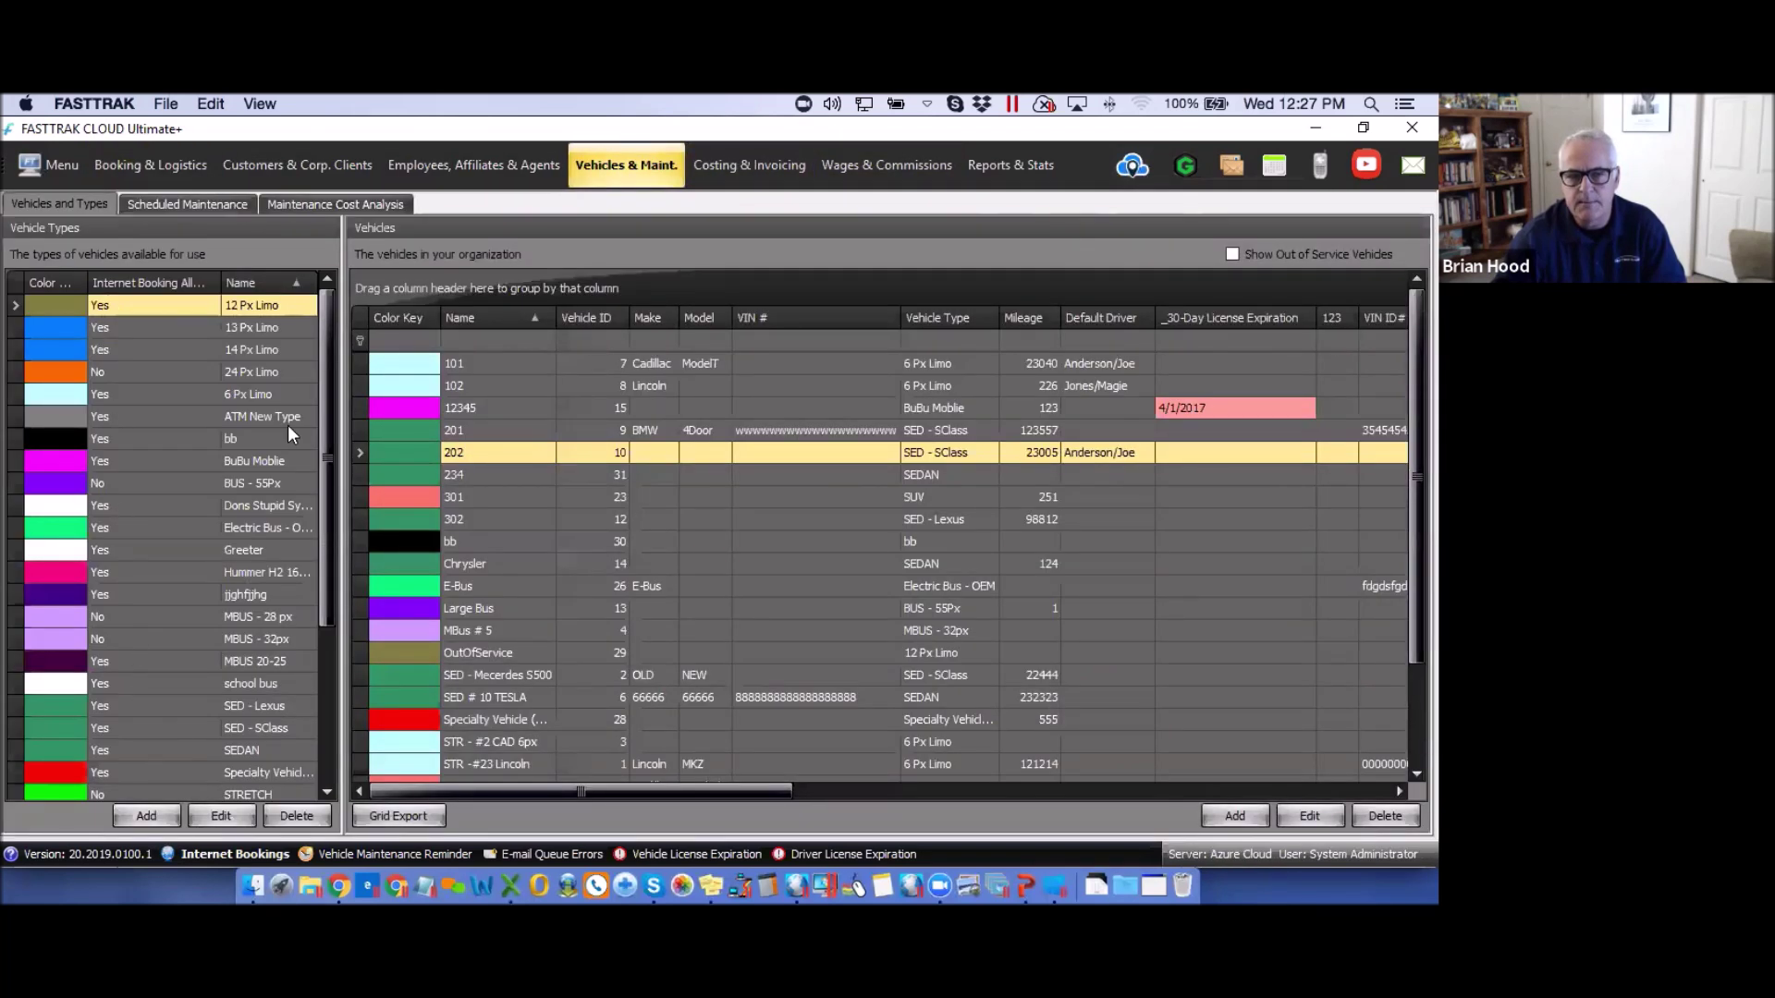
click(162, 166)
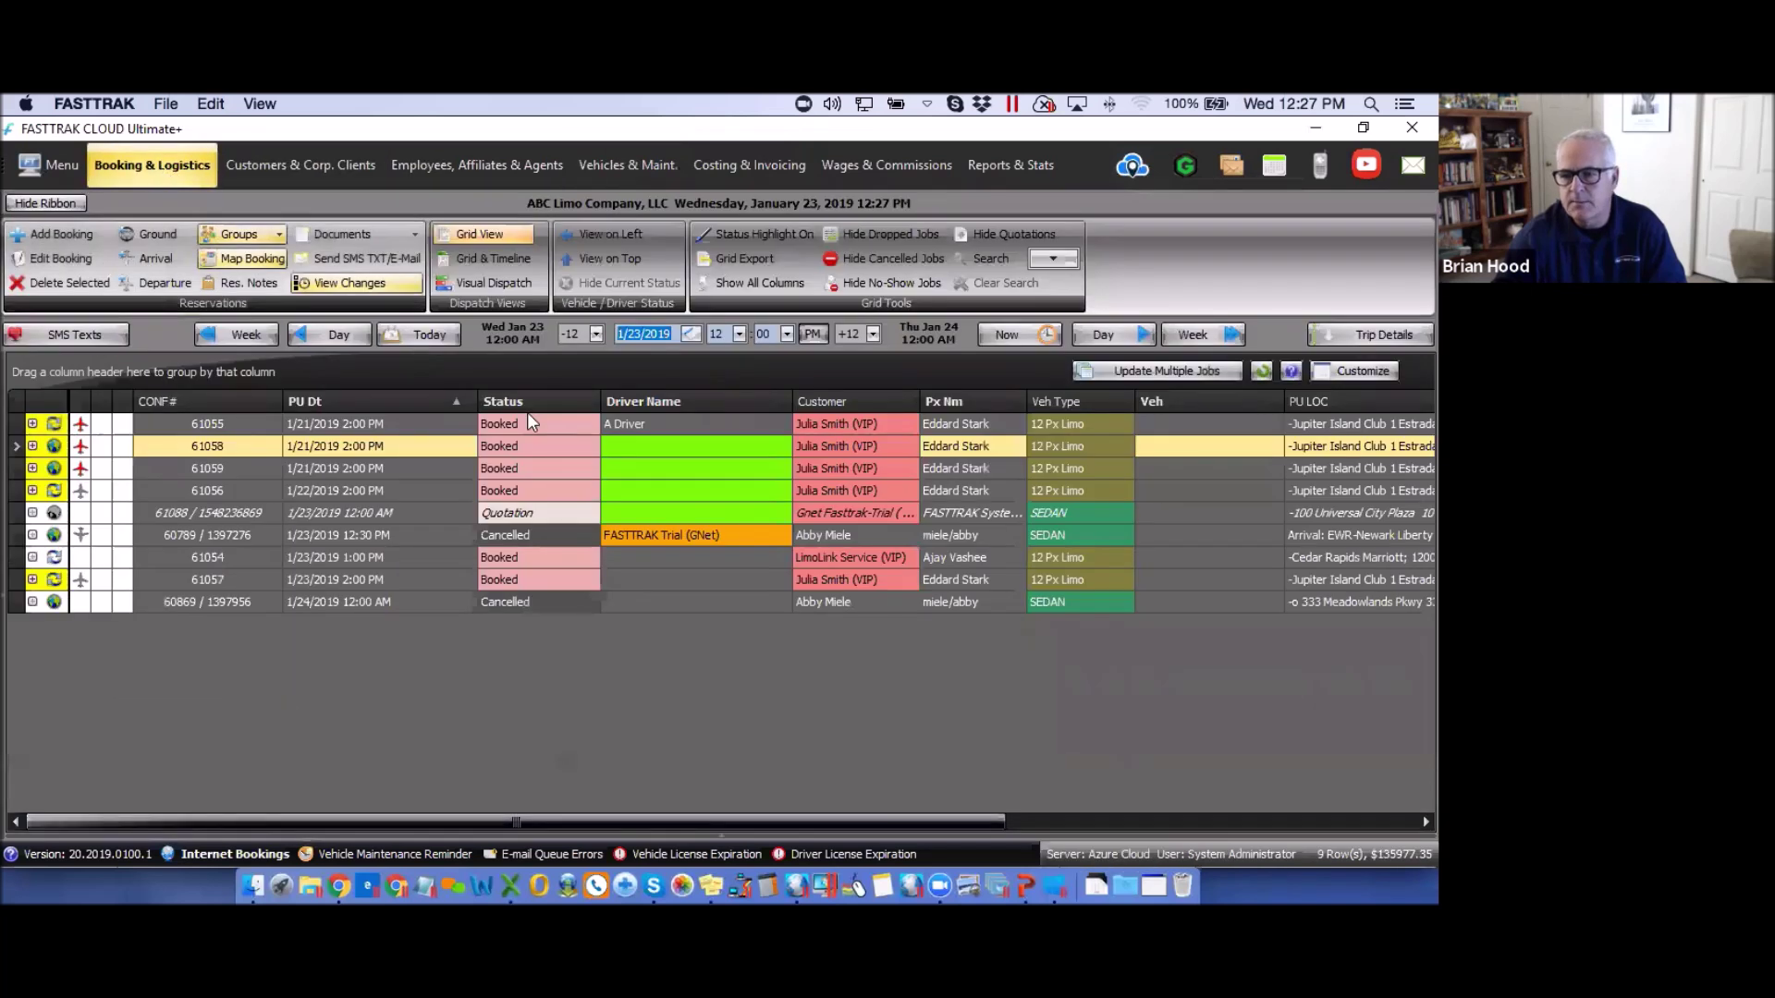
click(1205, 448)
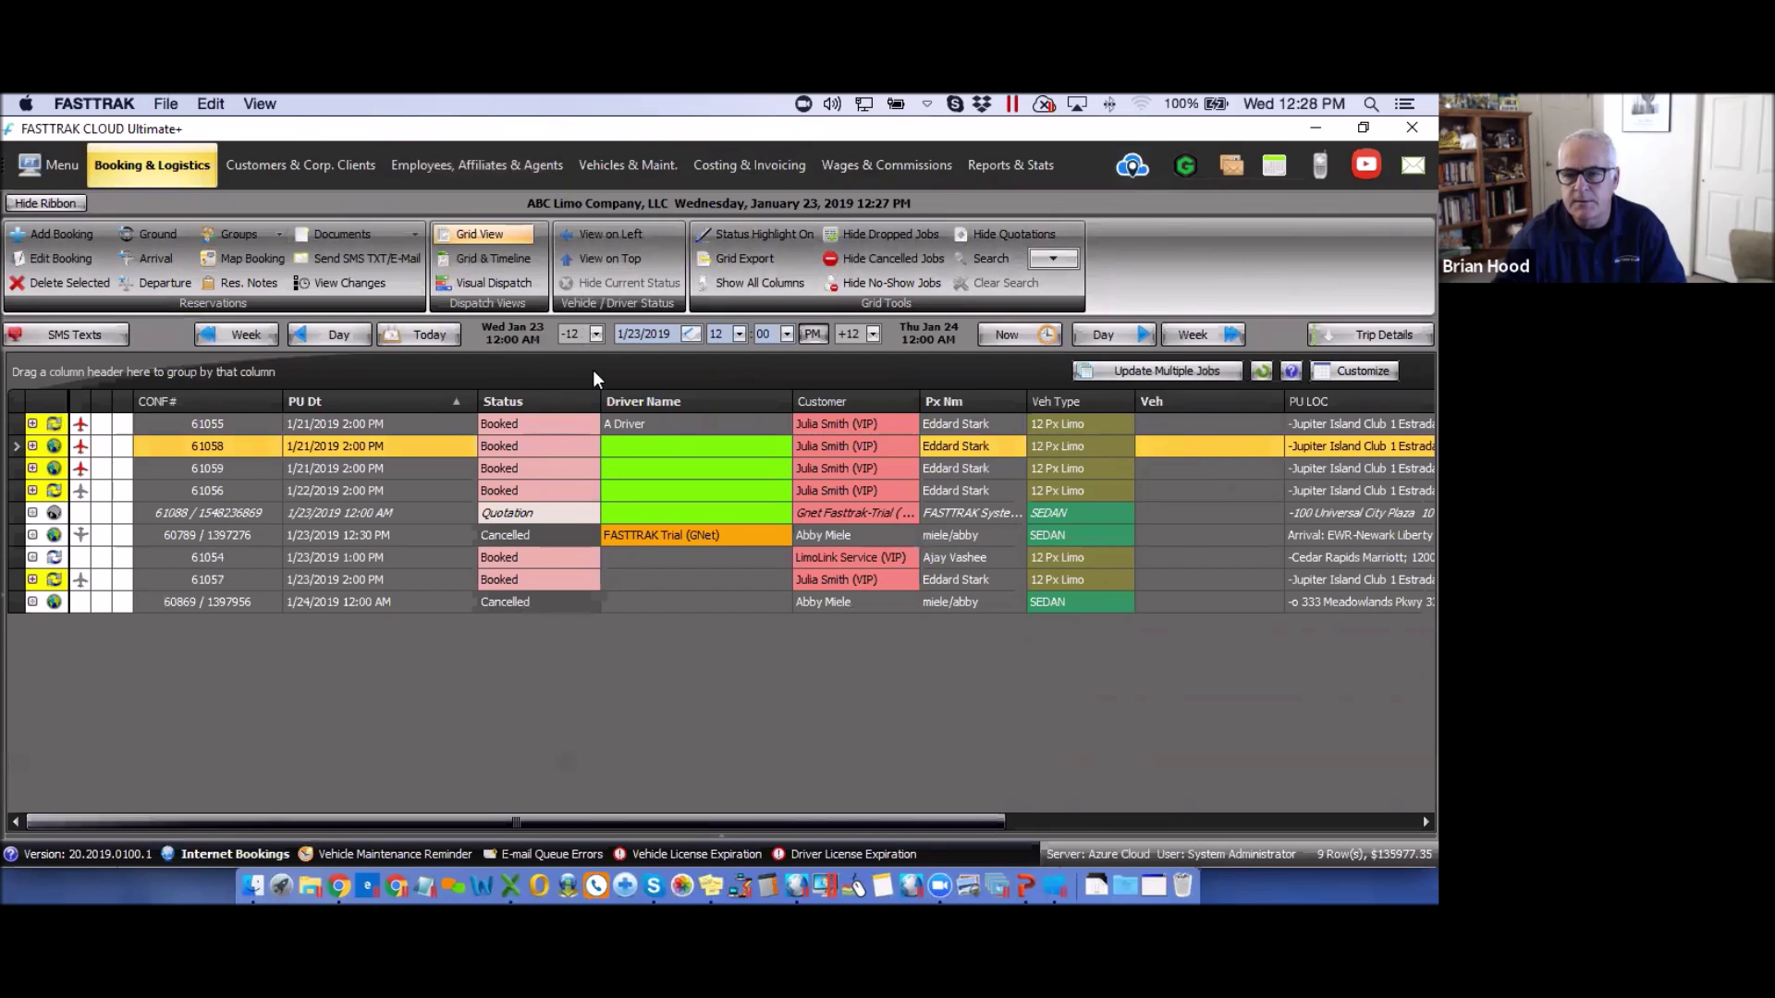
click(1268, 446)
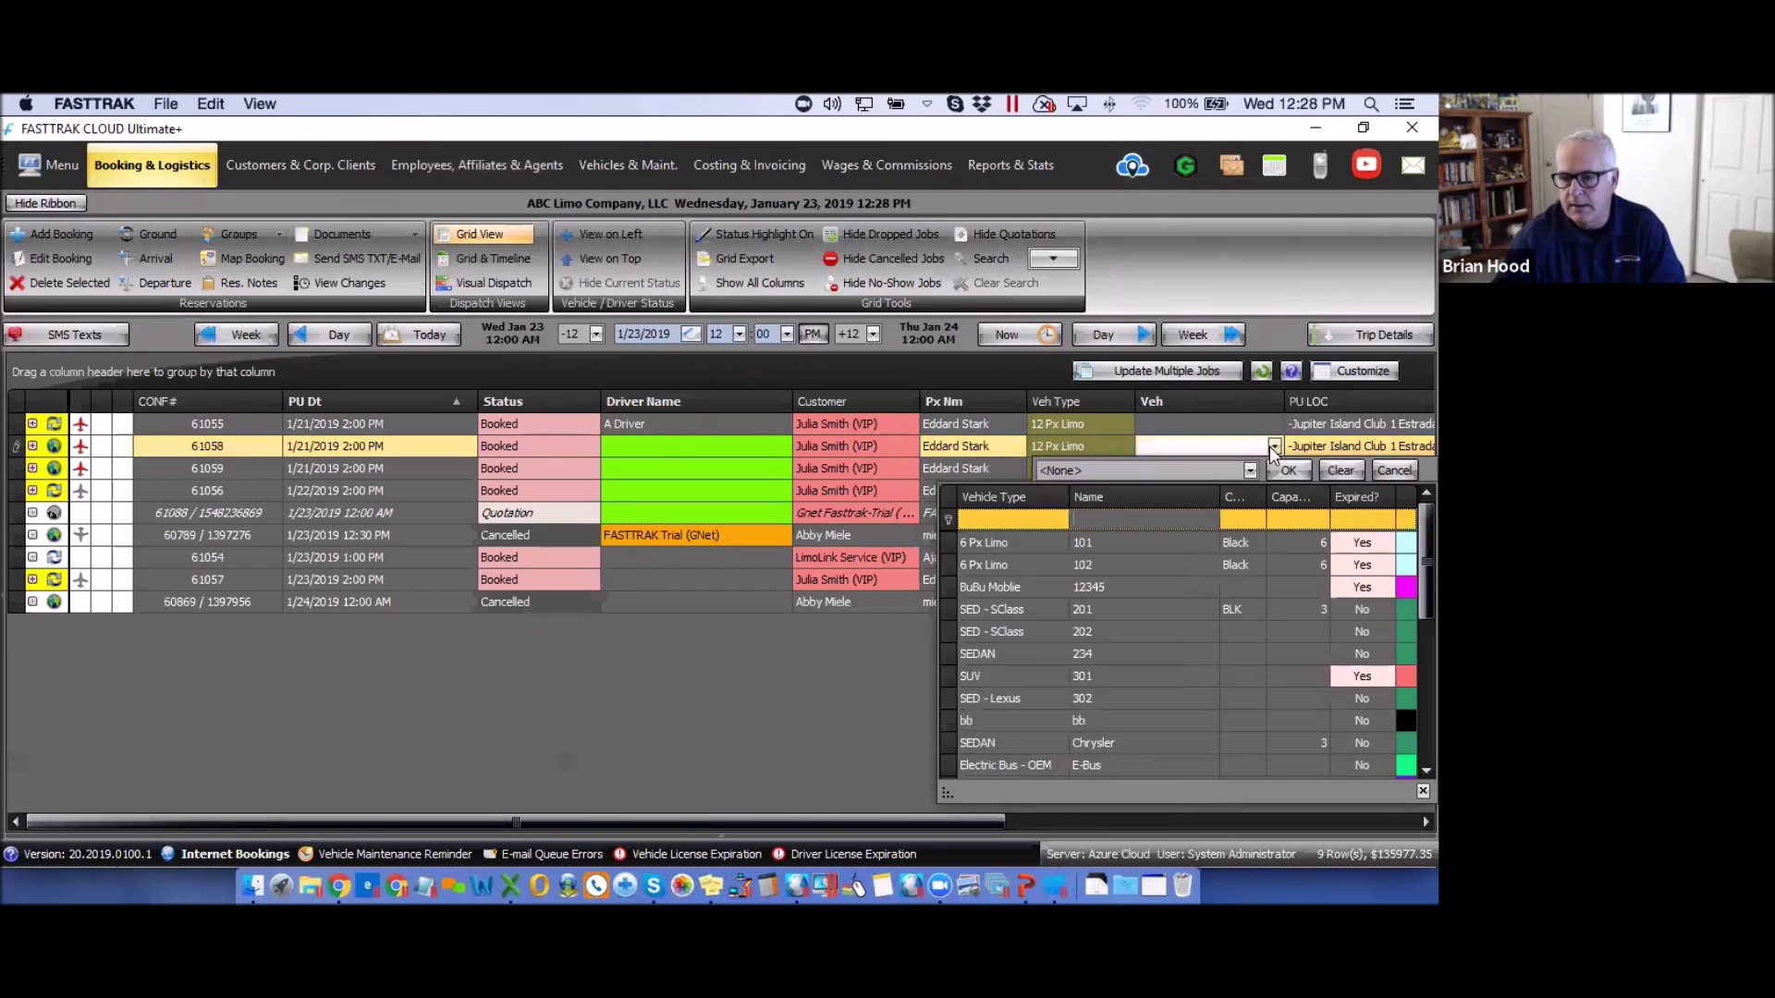
click(1089, 544)
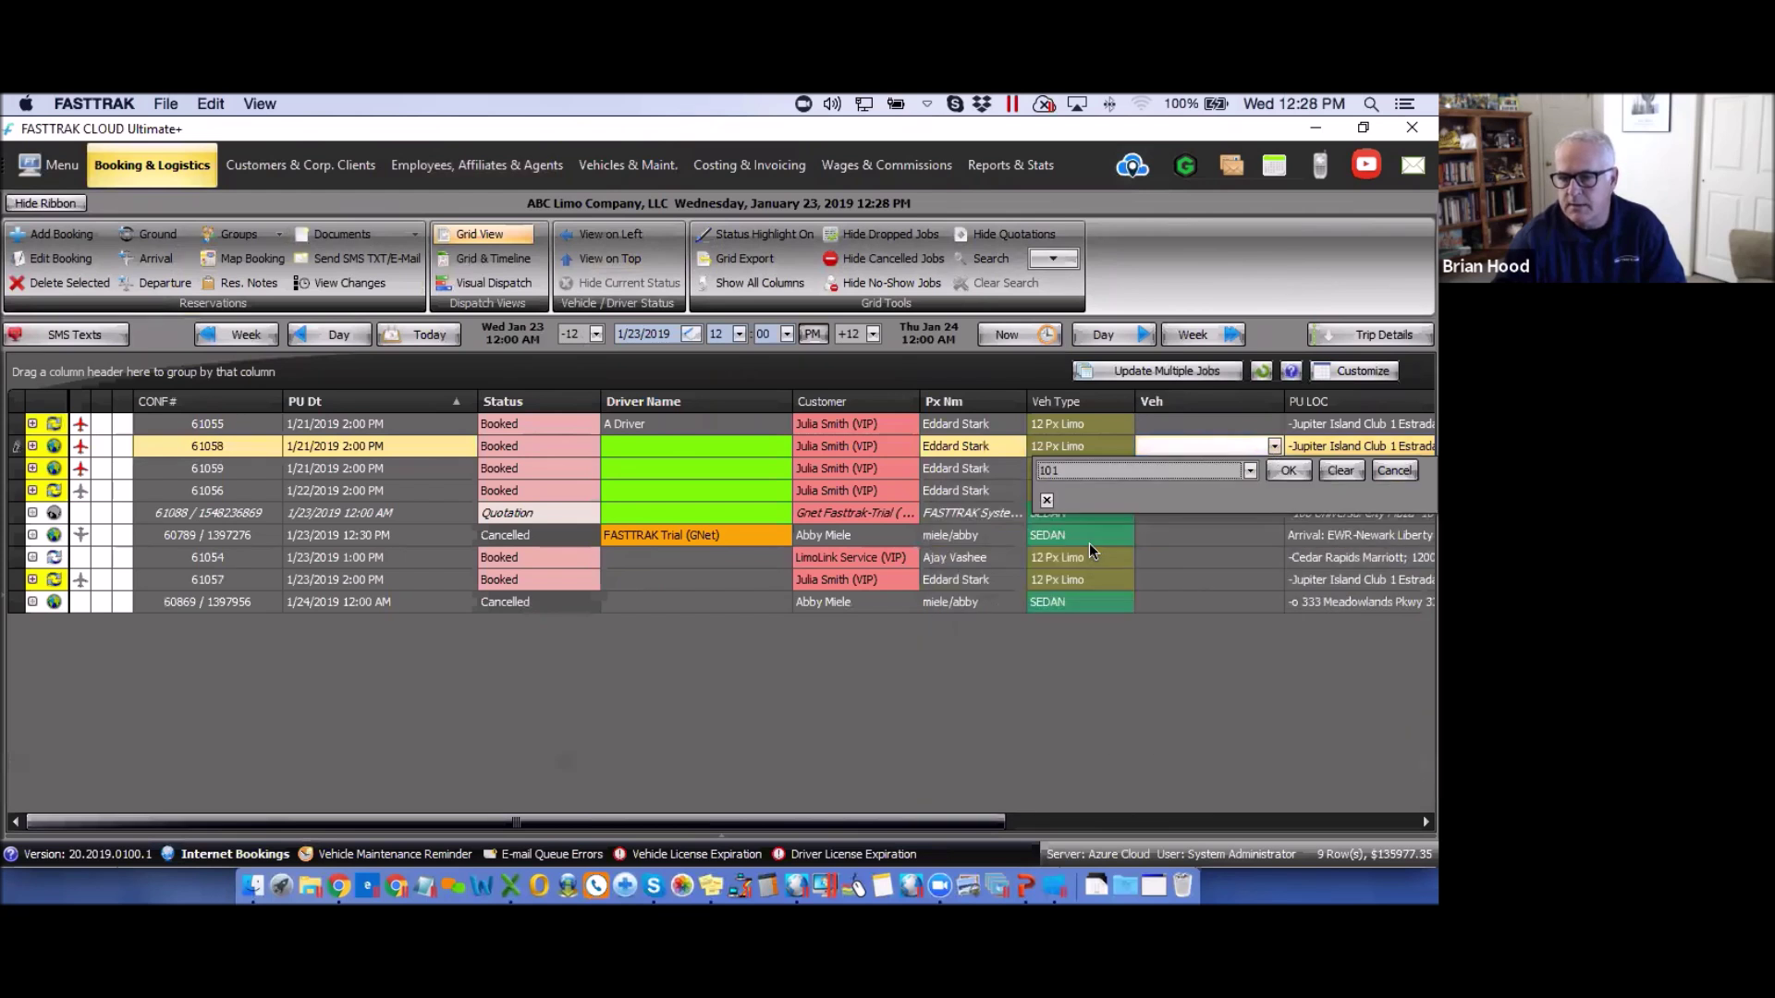
click(1293, 472)
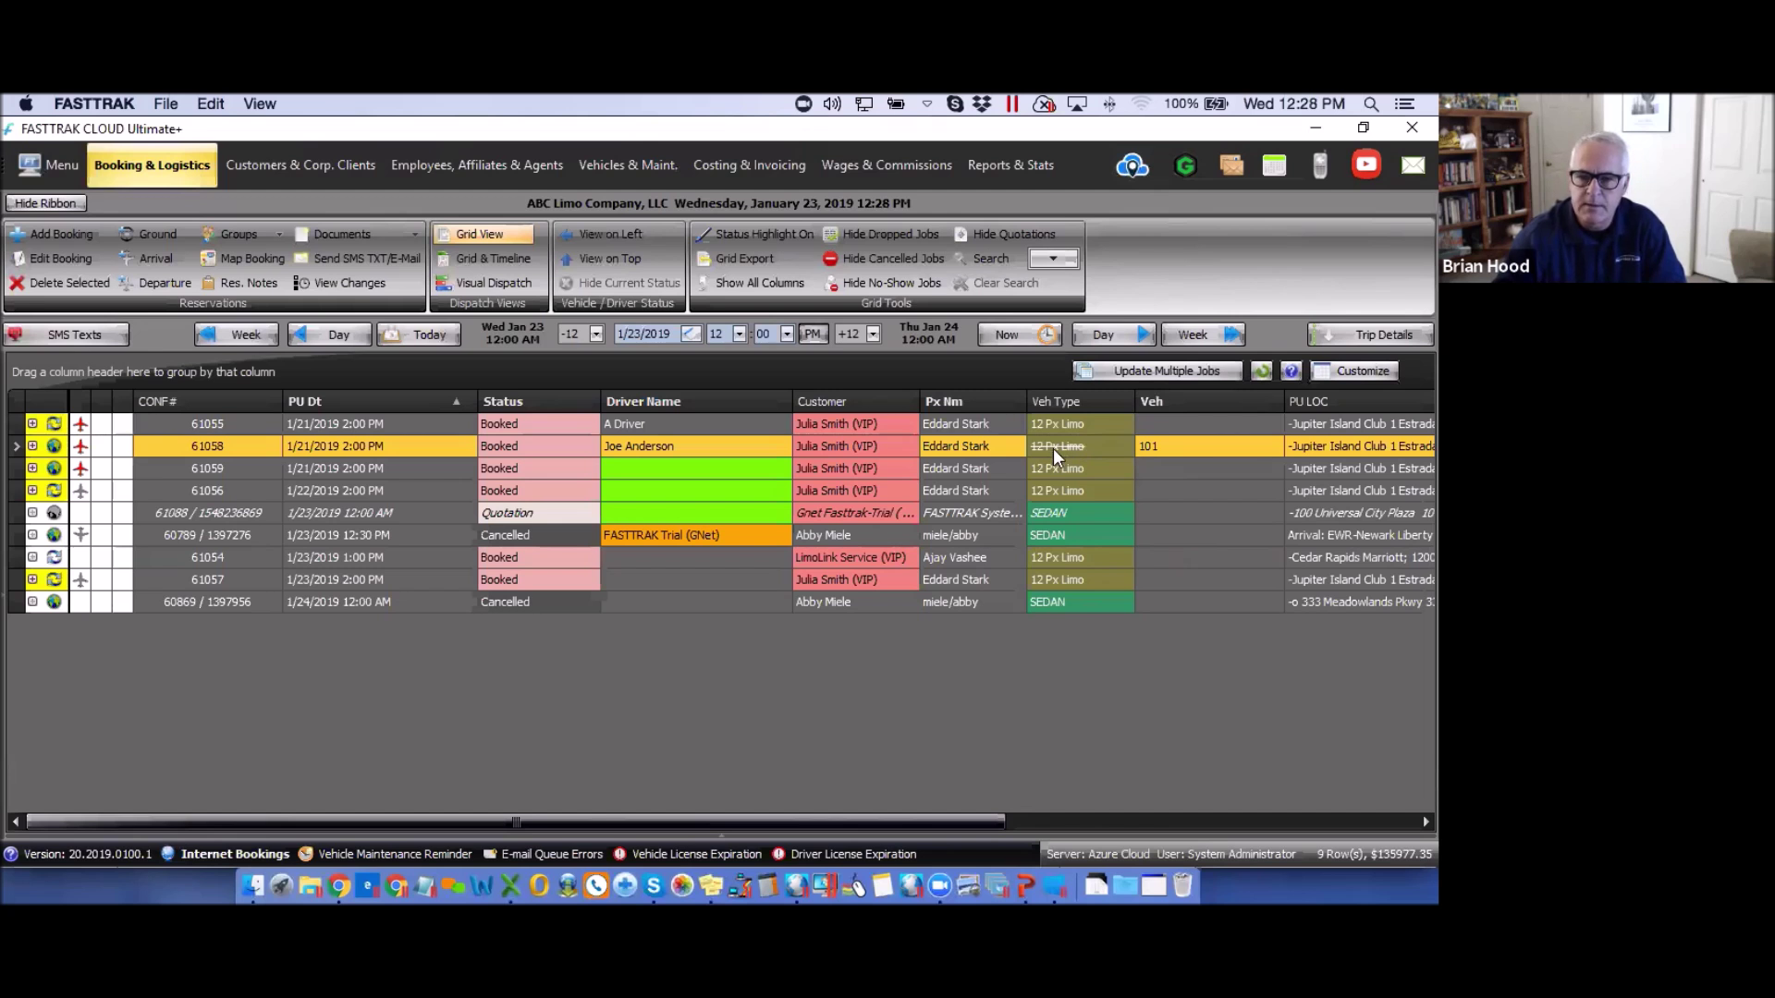
- Open the scheduled maintenance view in the vehicles module, look at the form for adding a maintenance item, and cancel it
click(625, 167)
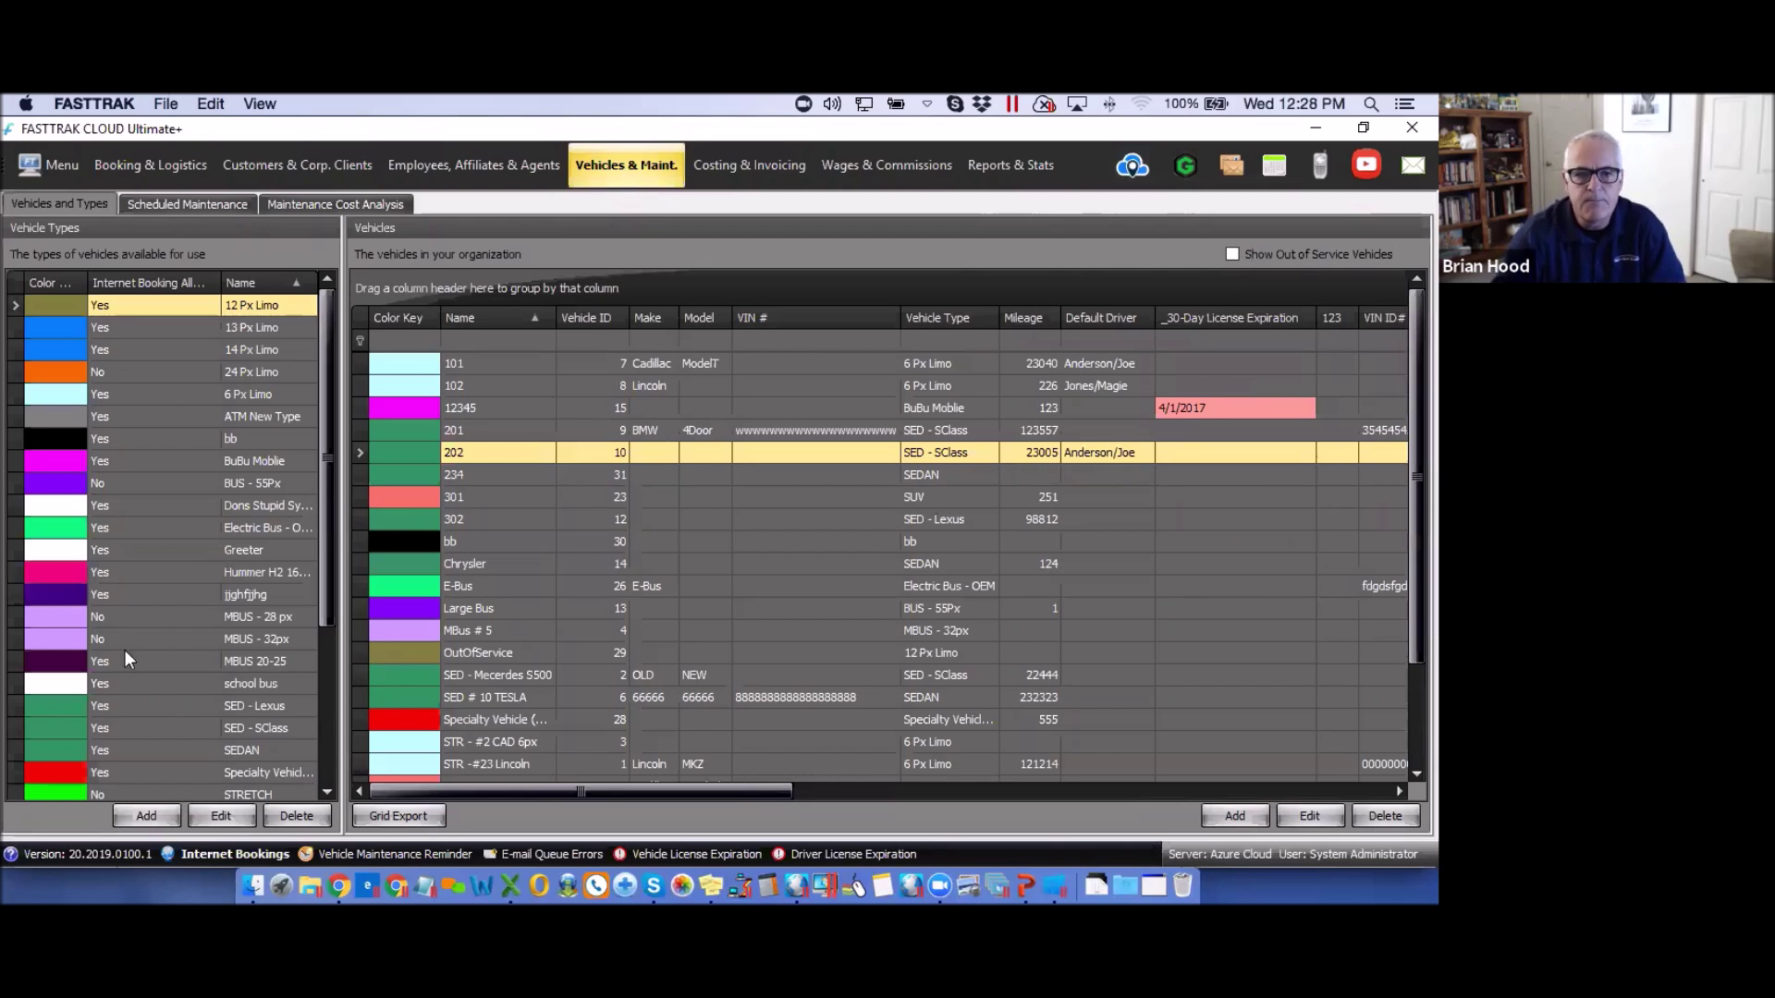
click(186, 204)
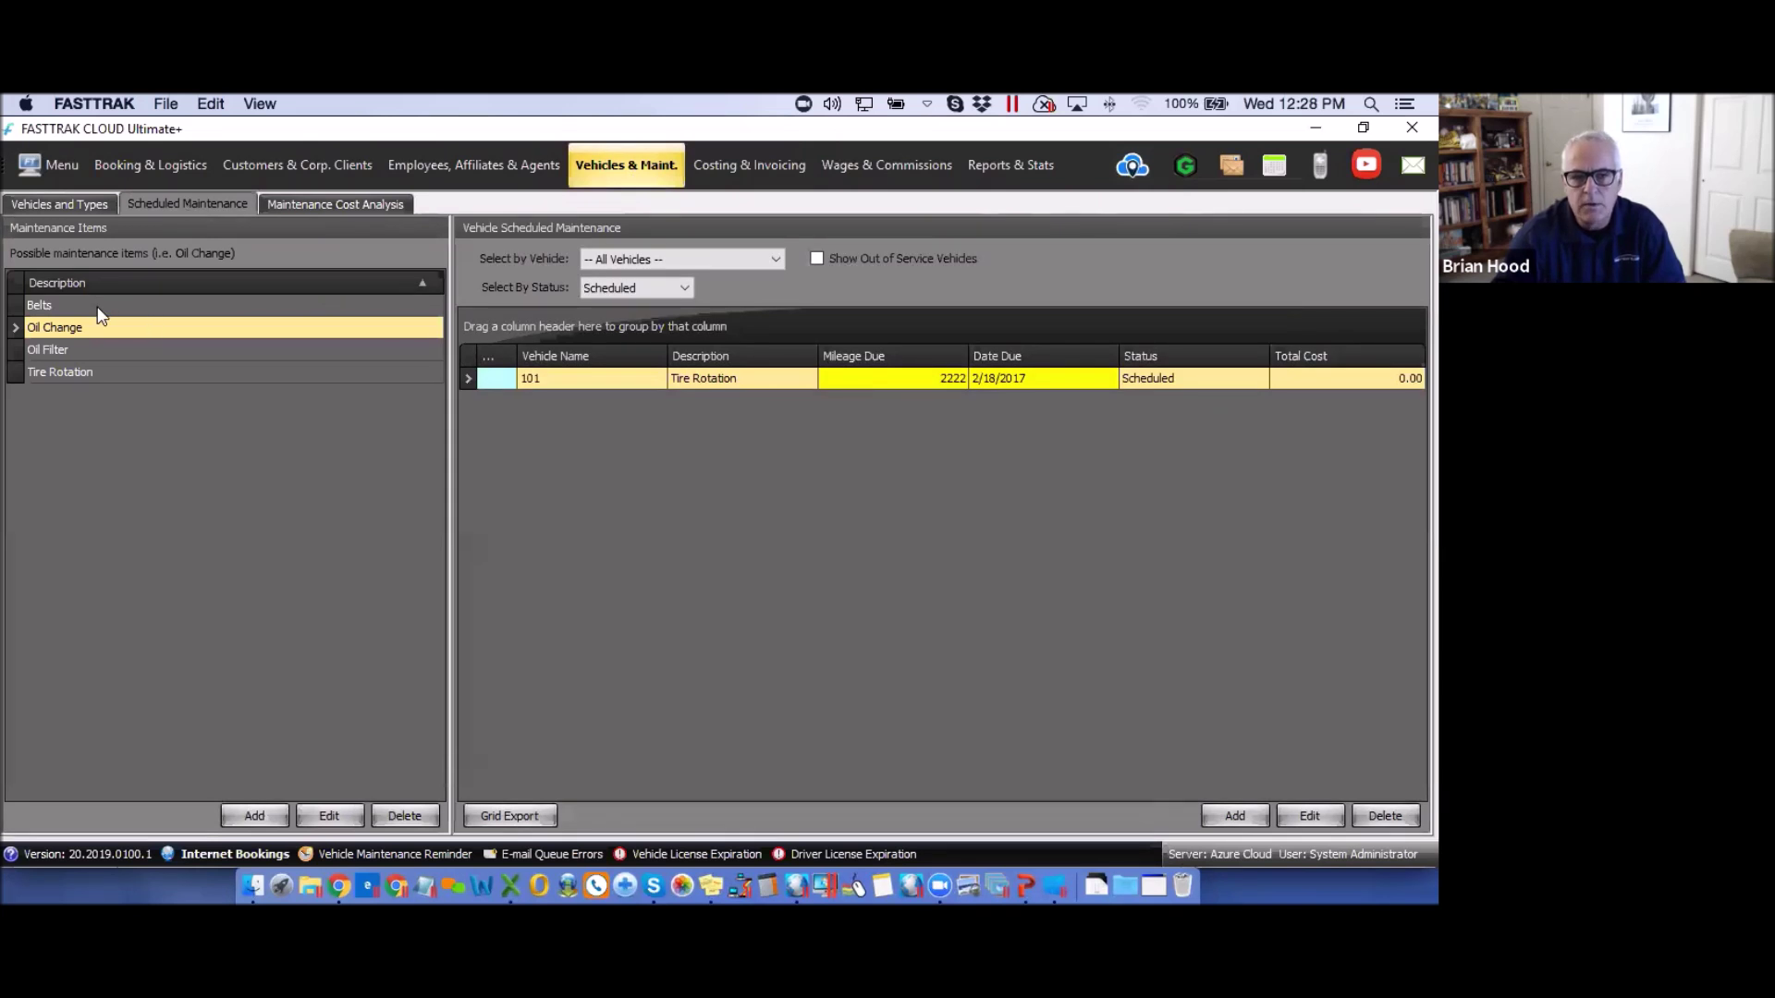
click(255, 816)
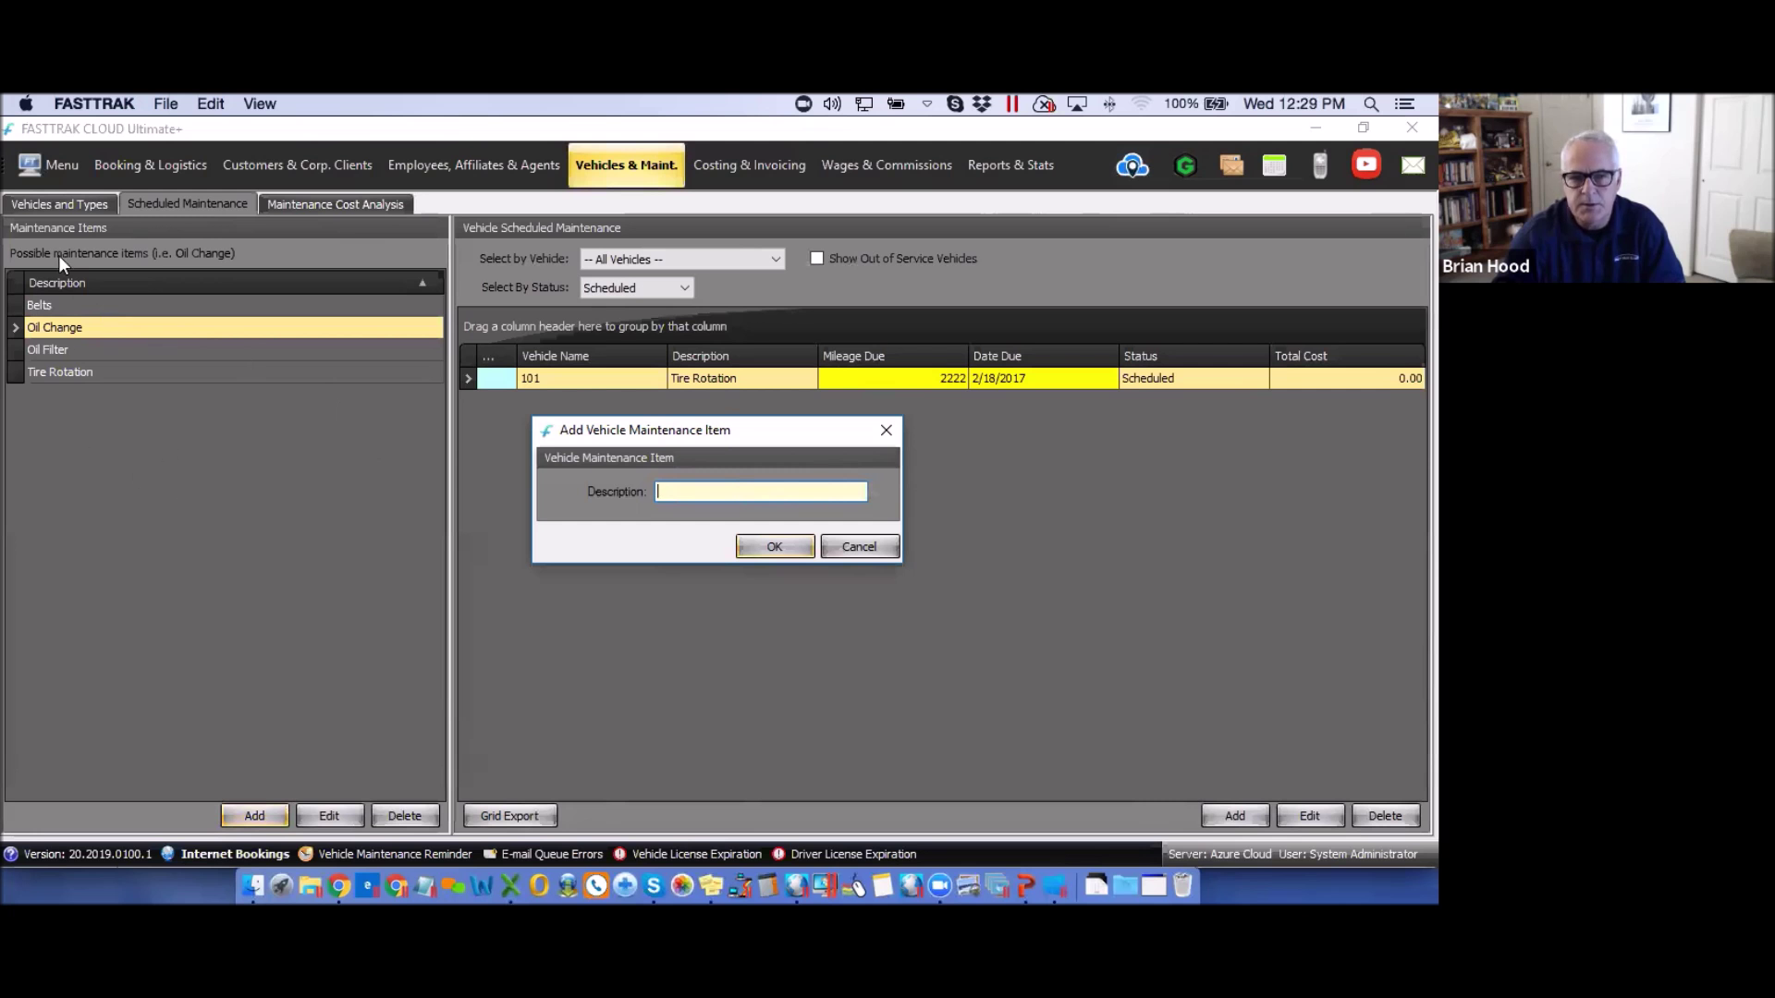
click(865, 549)
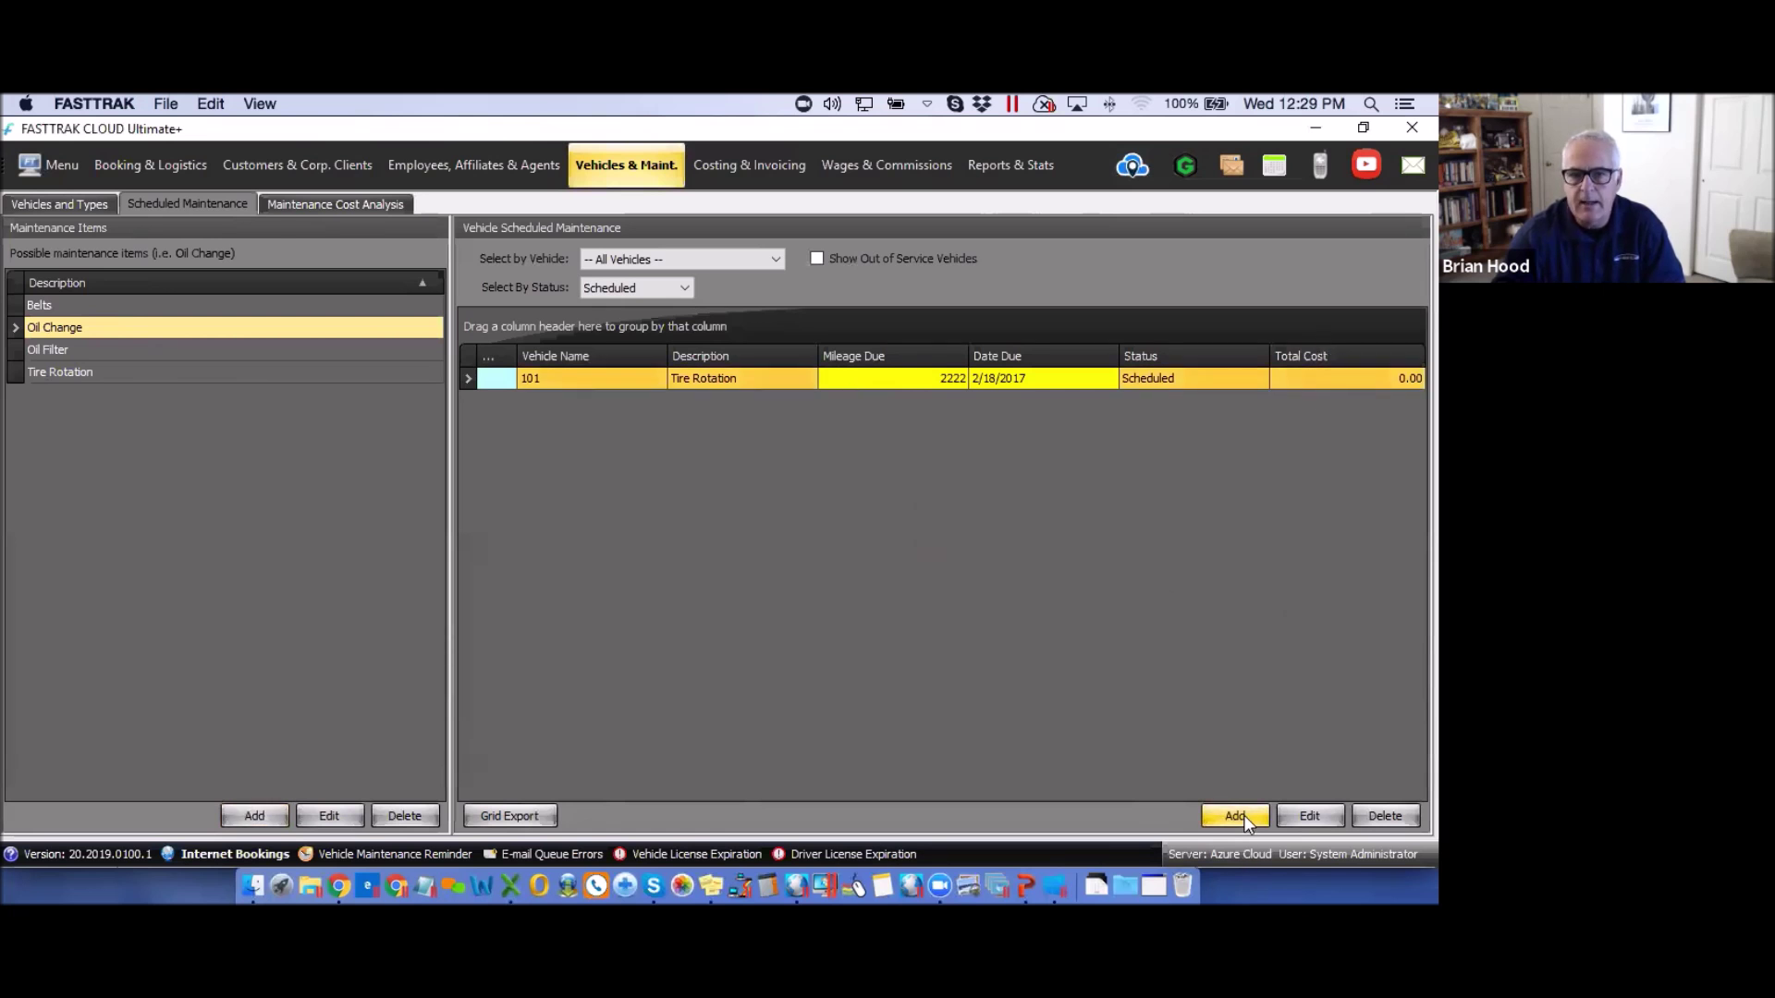
- Open vehicle 101's scheduled tire rotation record, examine the available maintenance items, and close the record without changes
click(1320, 818)
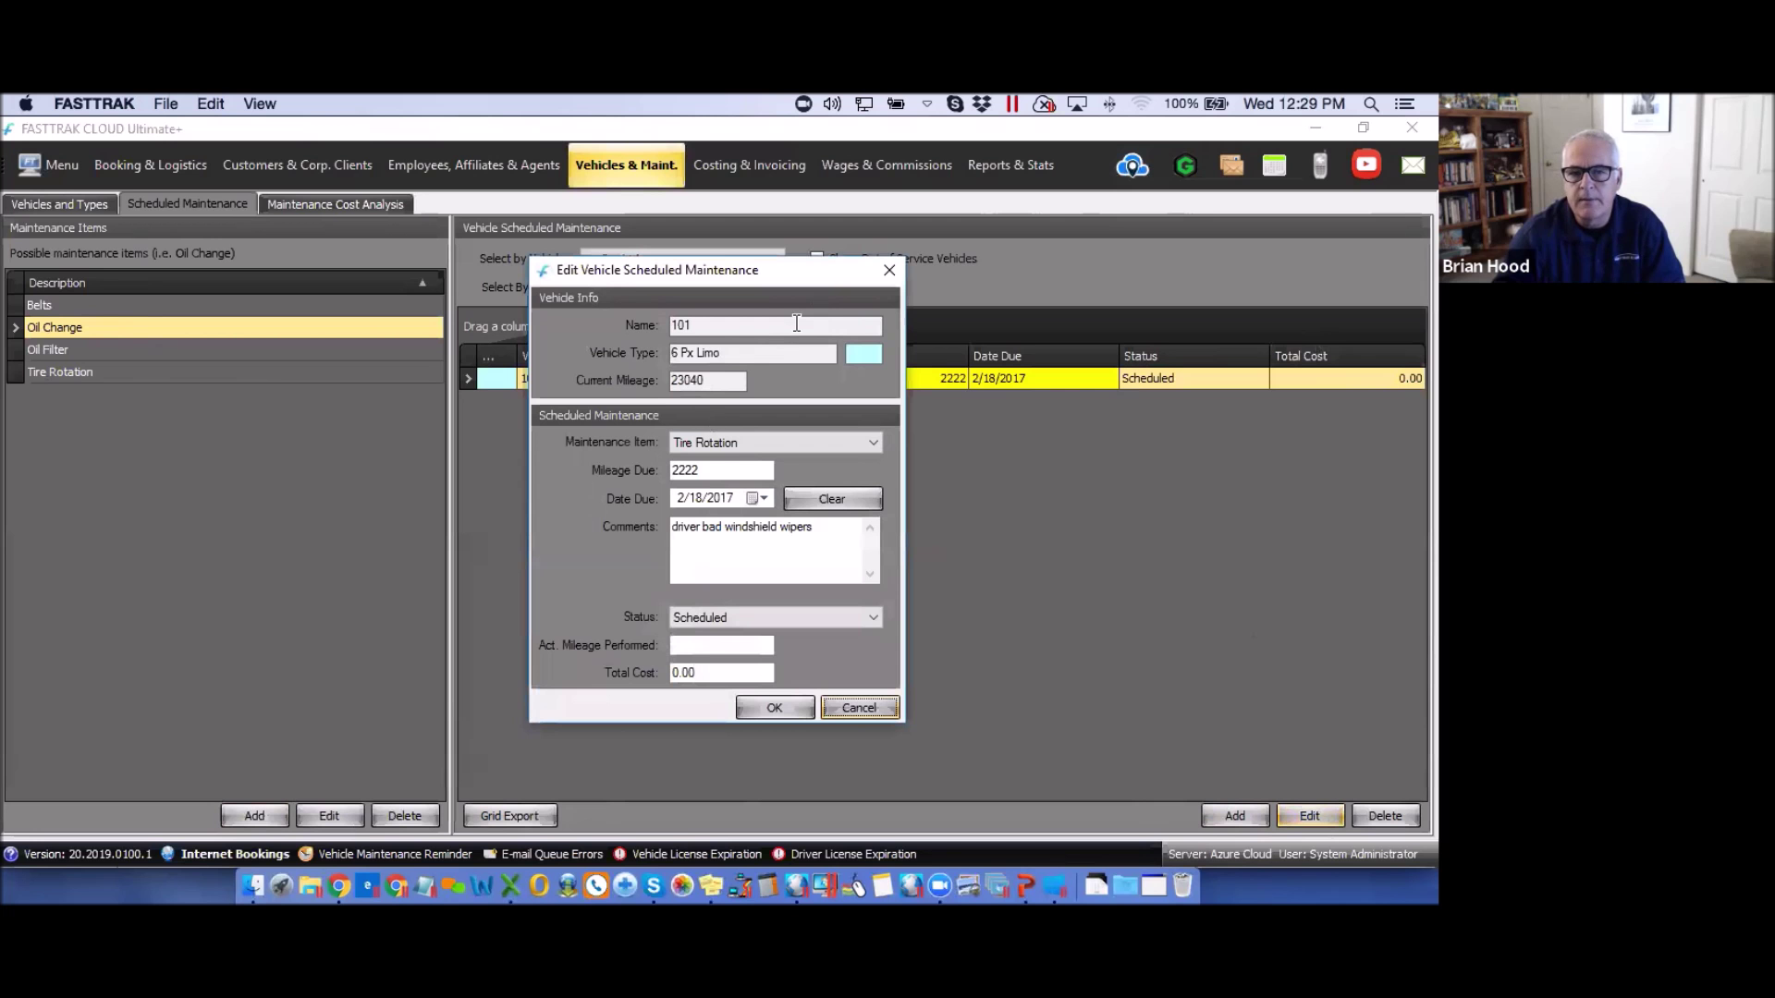
click(873, 442)
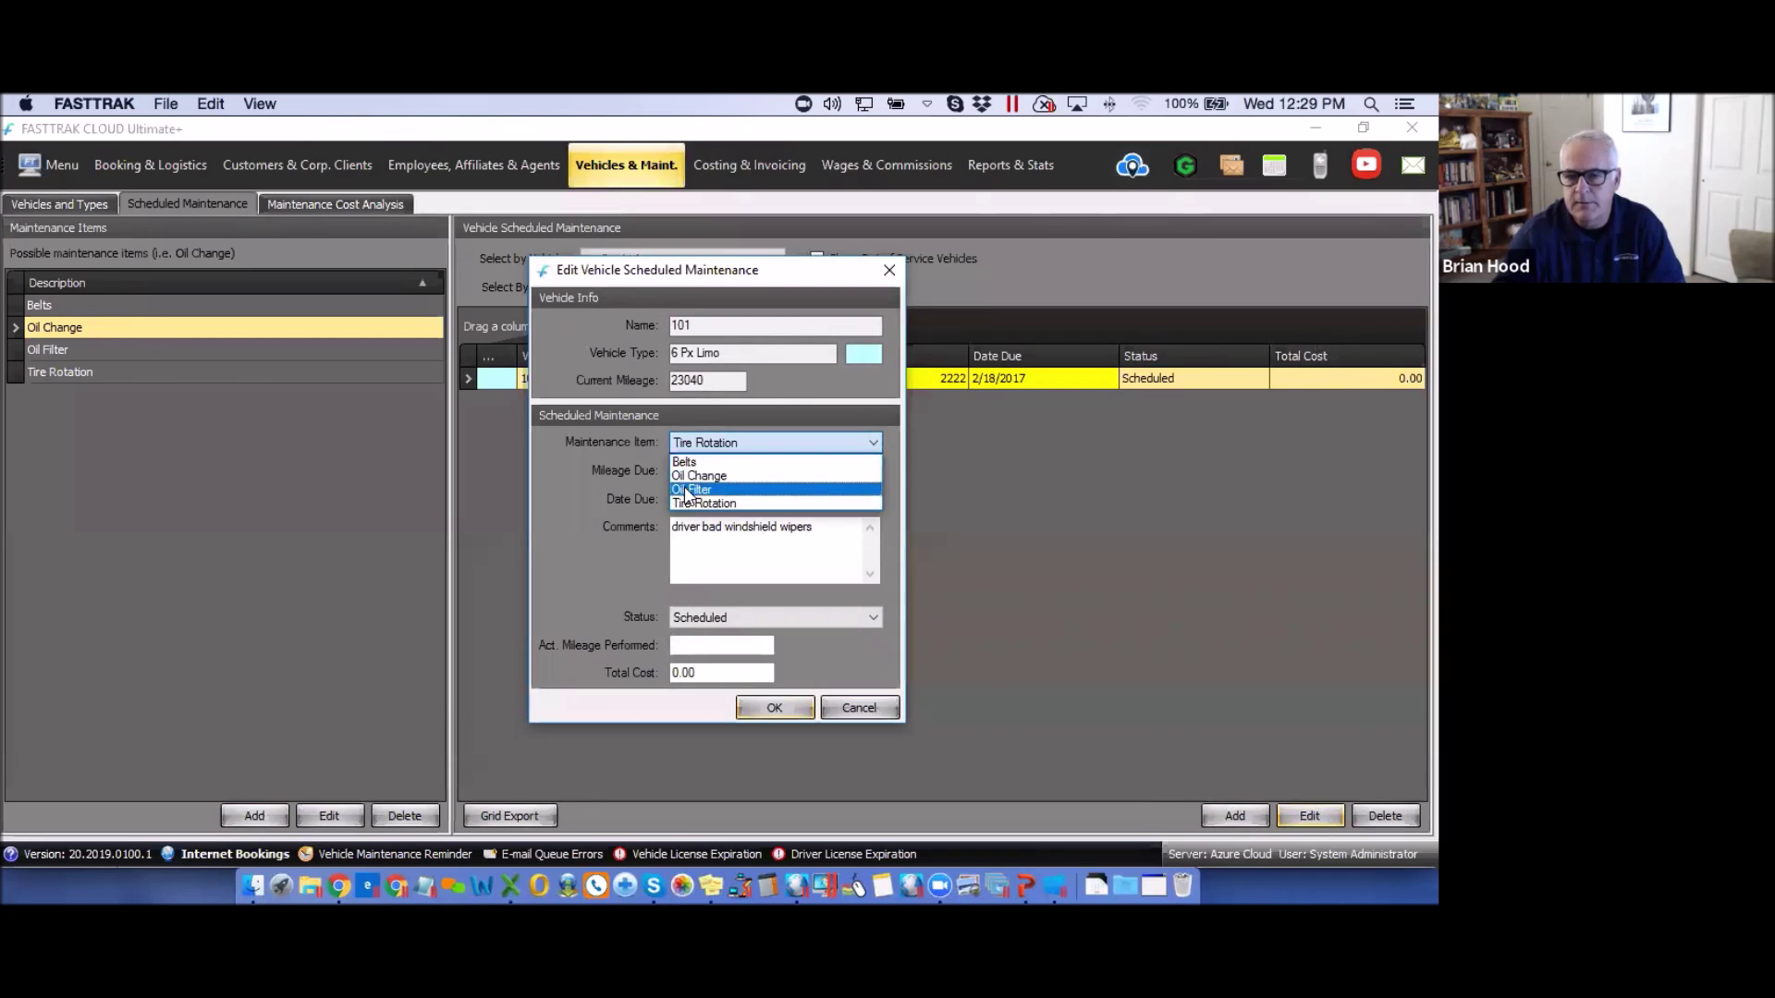
click(991, 526)
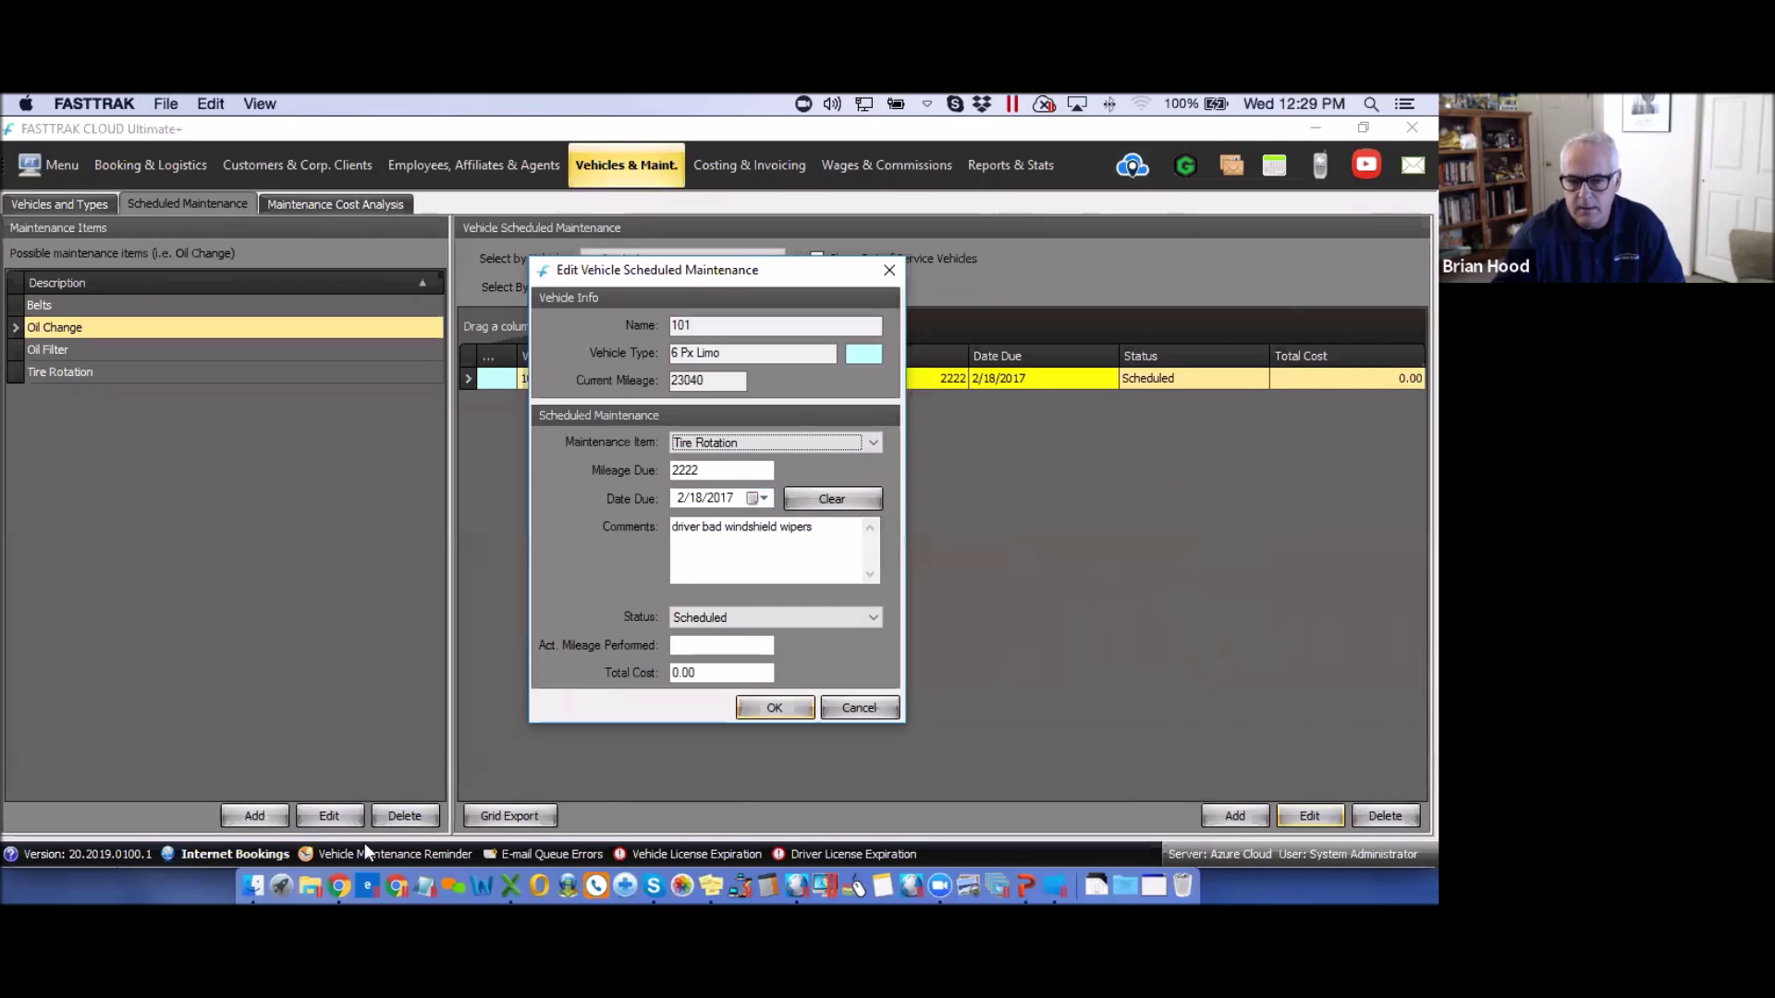
click(890, 270)
mouse_move(701, 857)
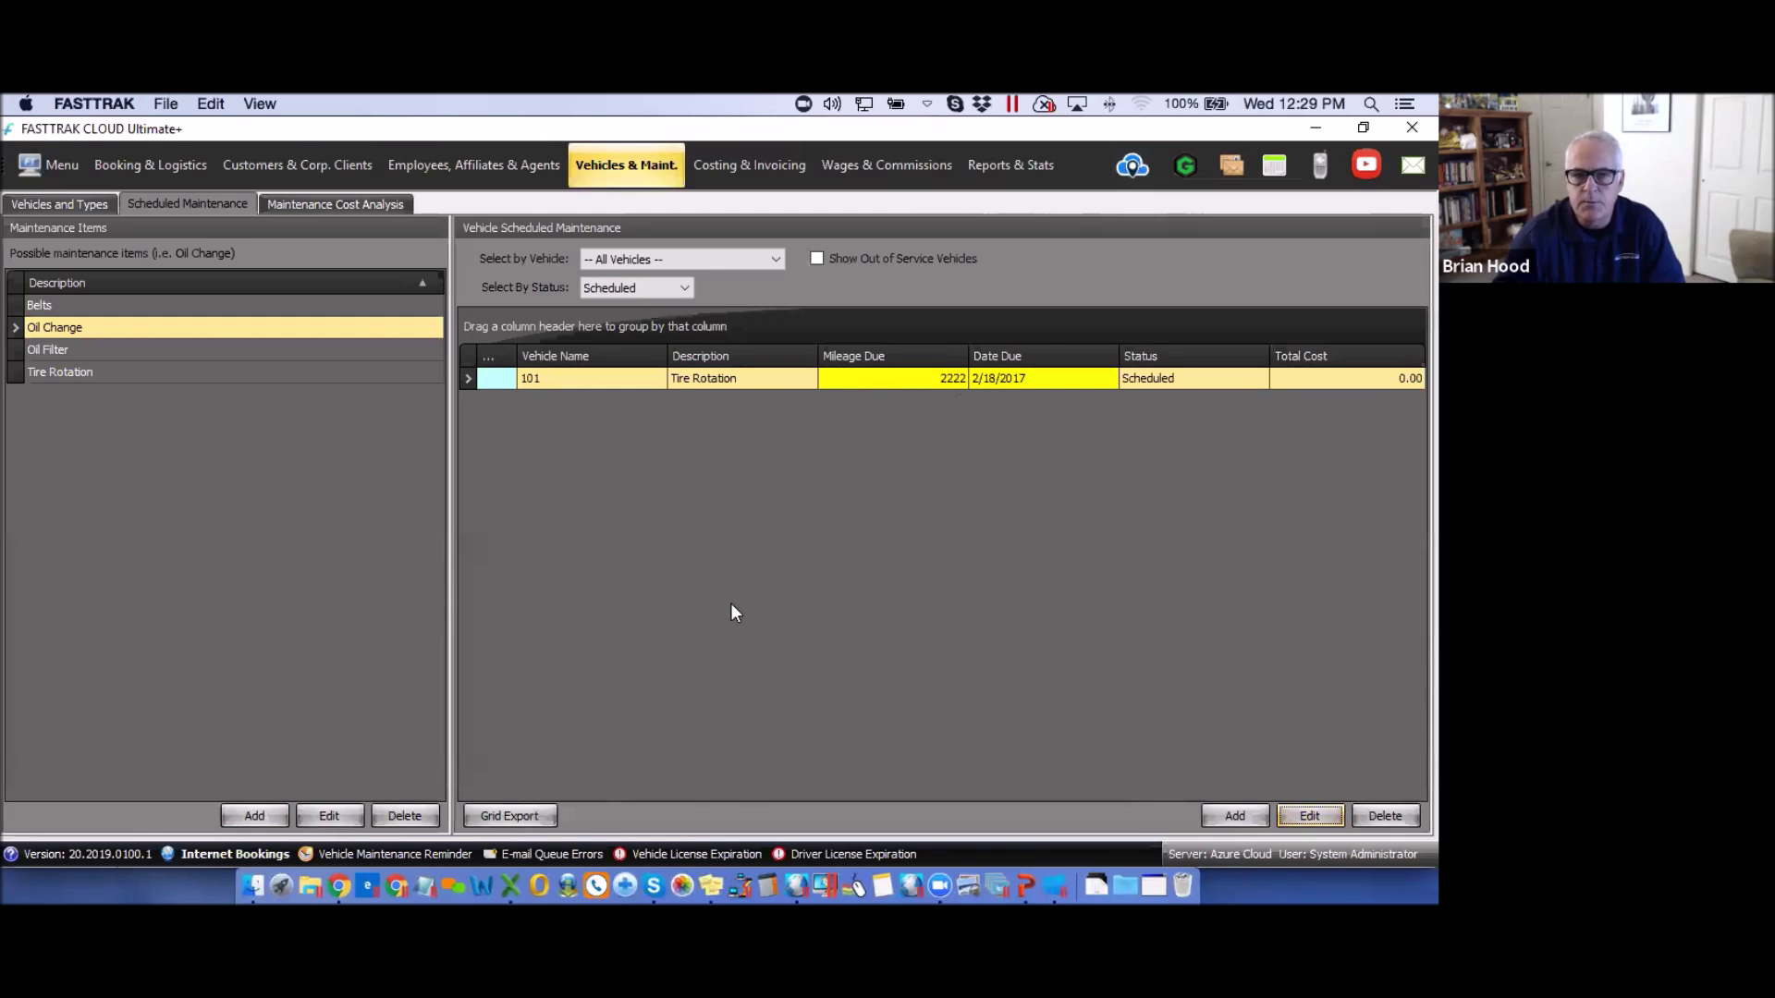
- Examine the maintenance cost analysis by vehicle type and by vehicle, and return to the list of vehicles and types
click(318, 205)
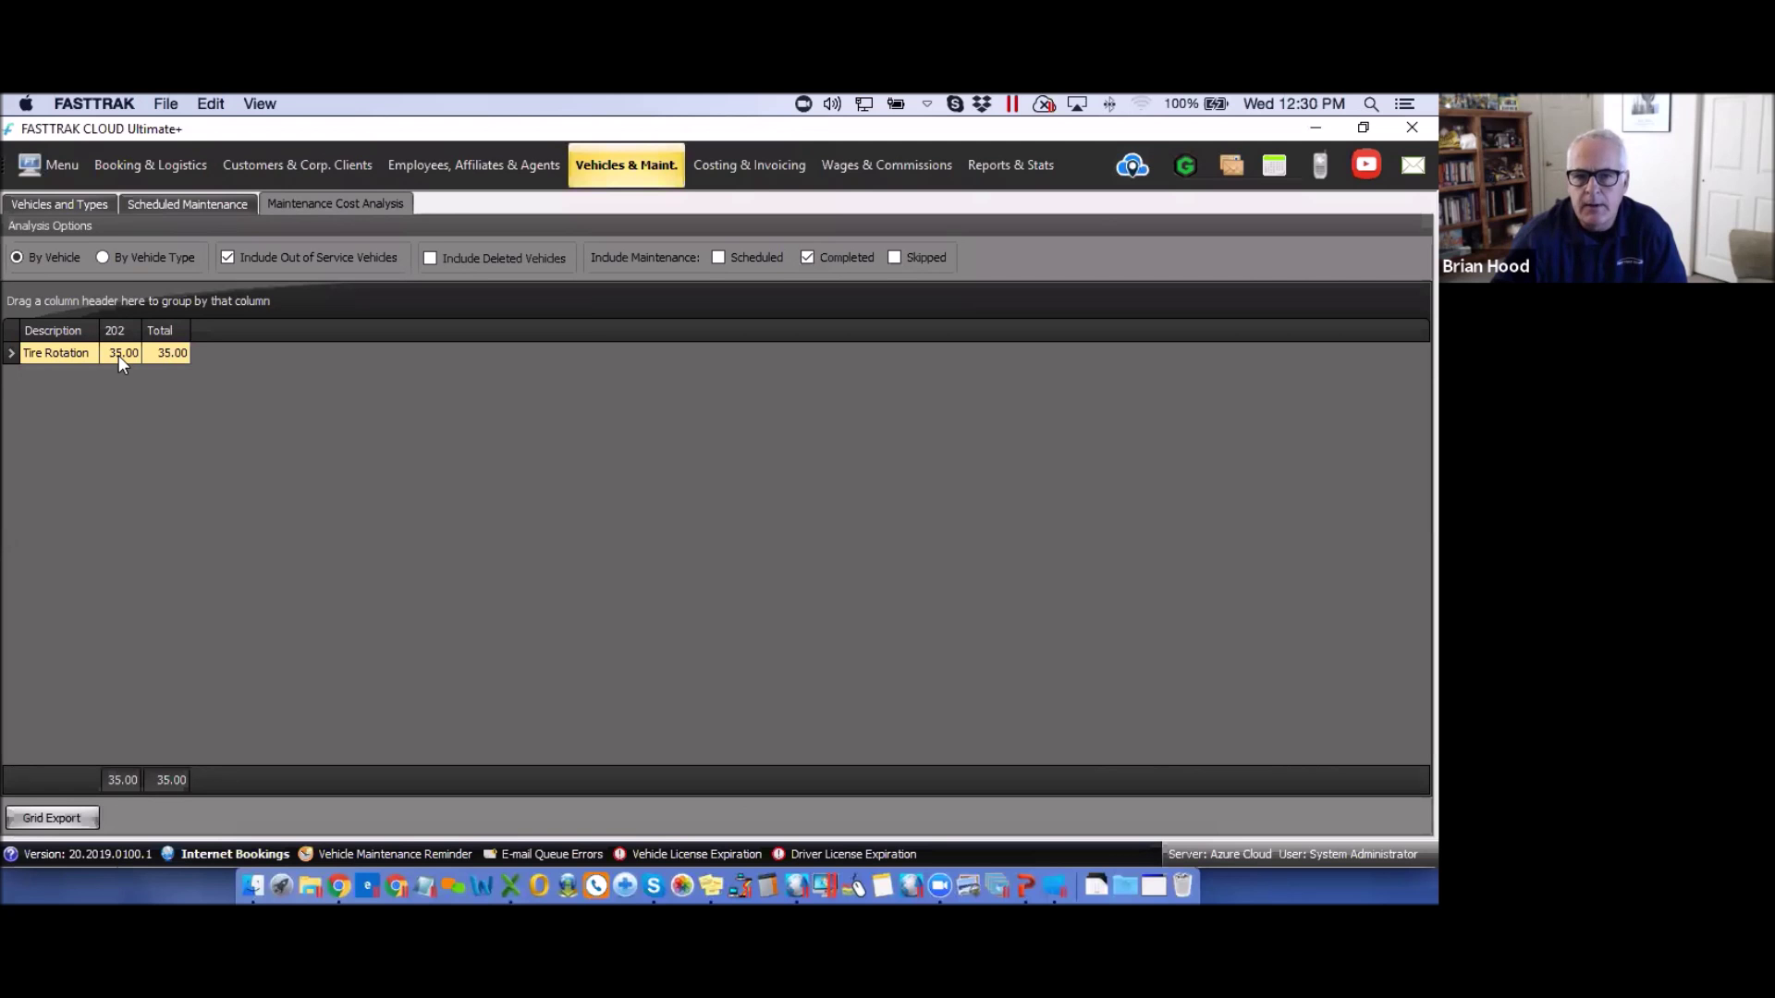
click(102, 257)
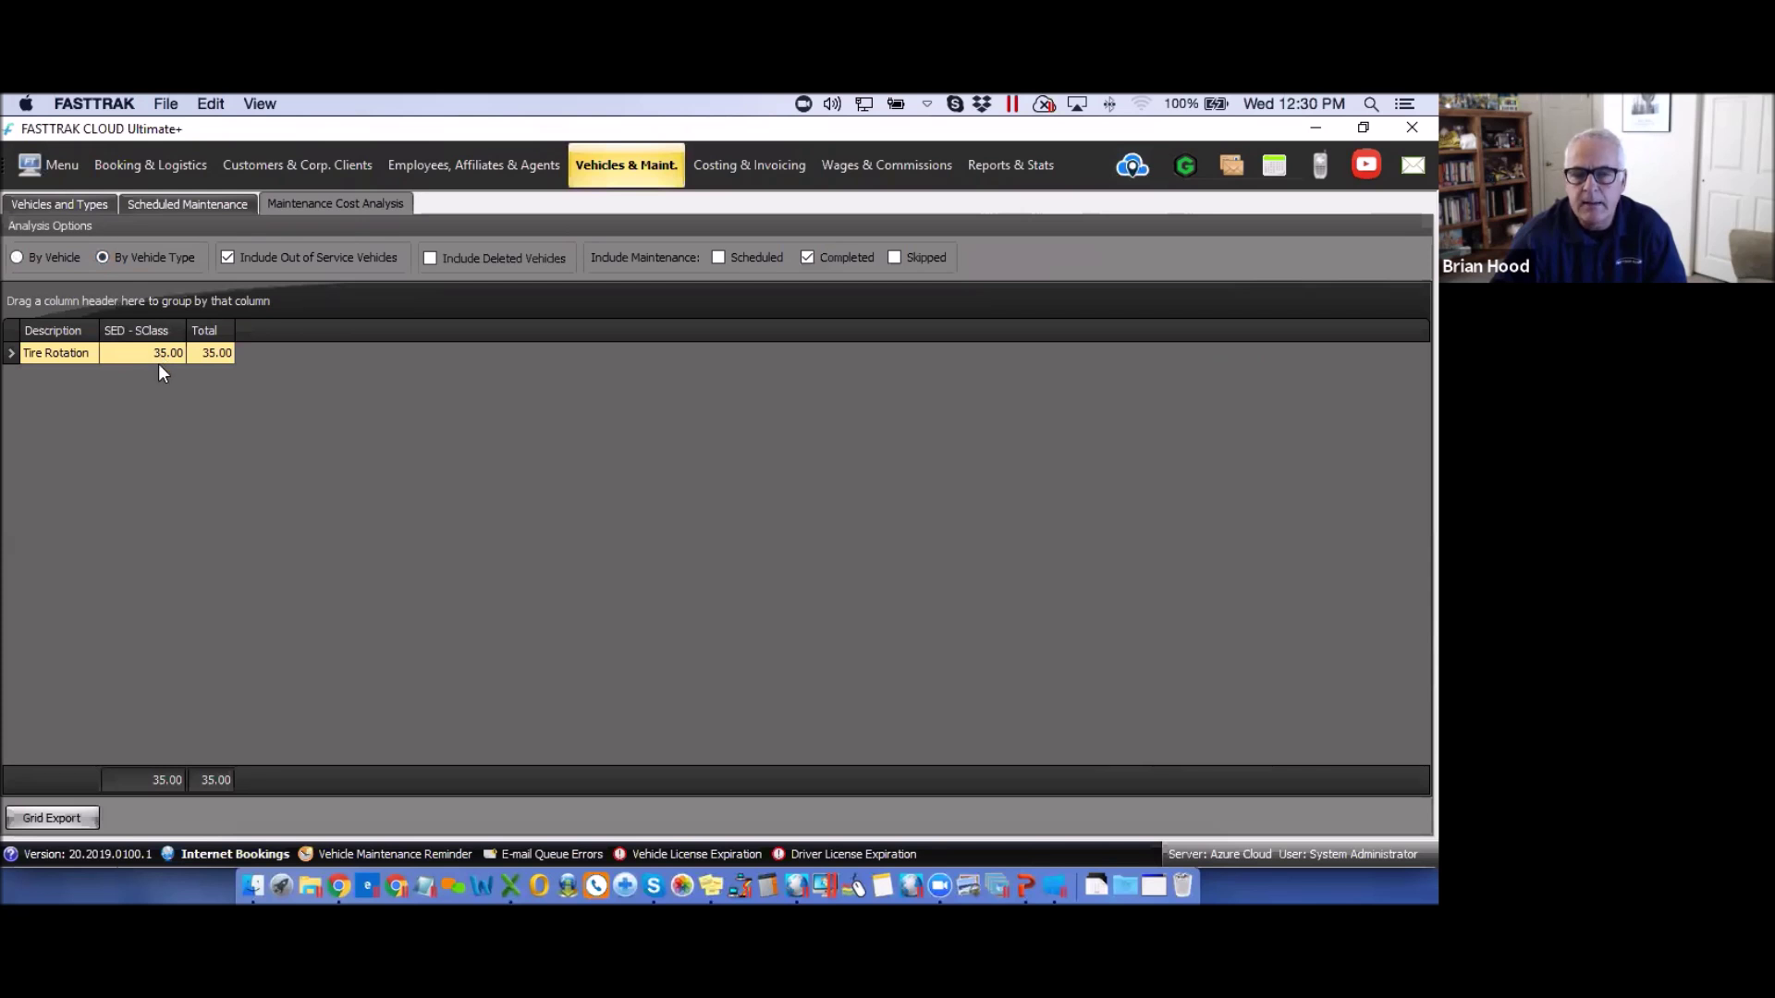
click(17, 259)
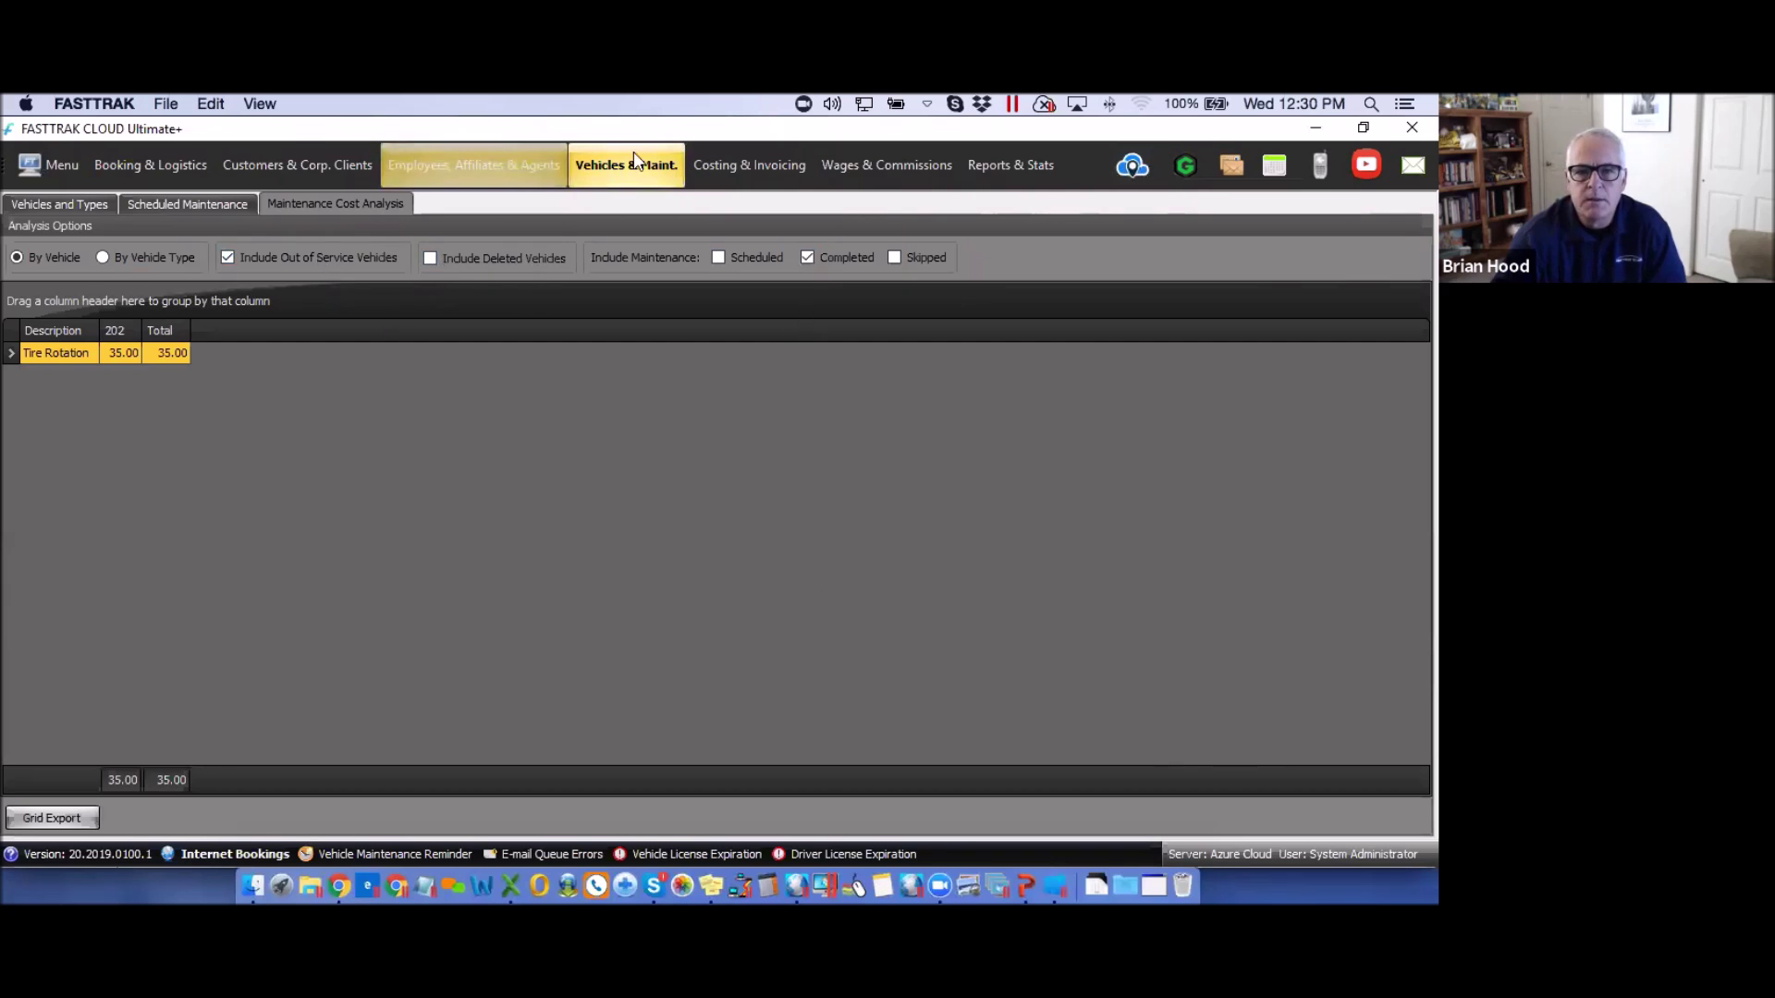
click(53, 202)
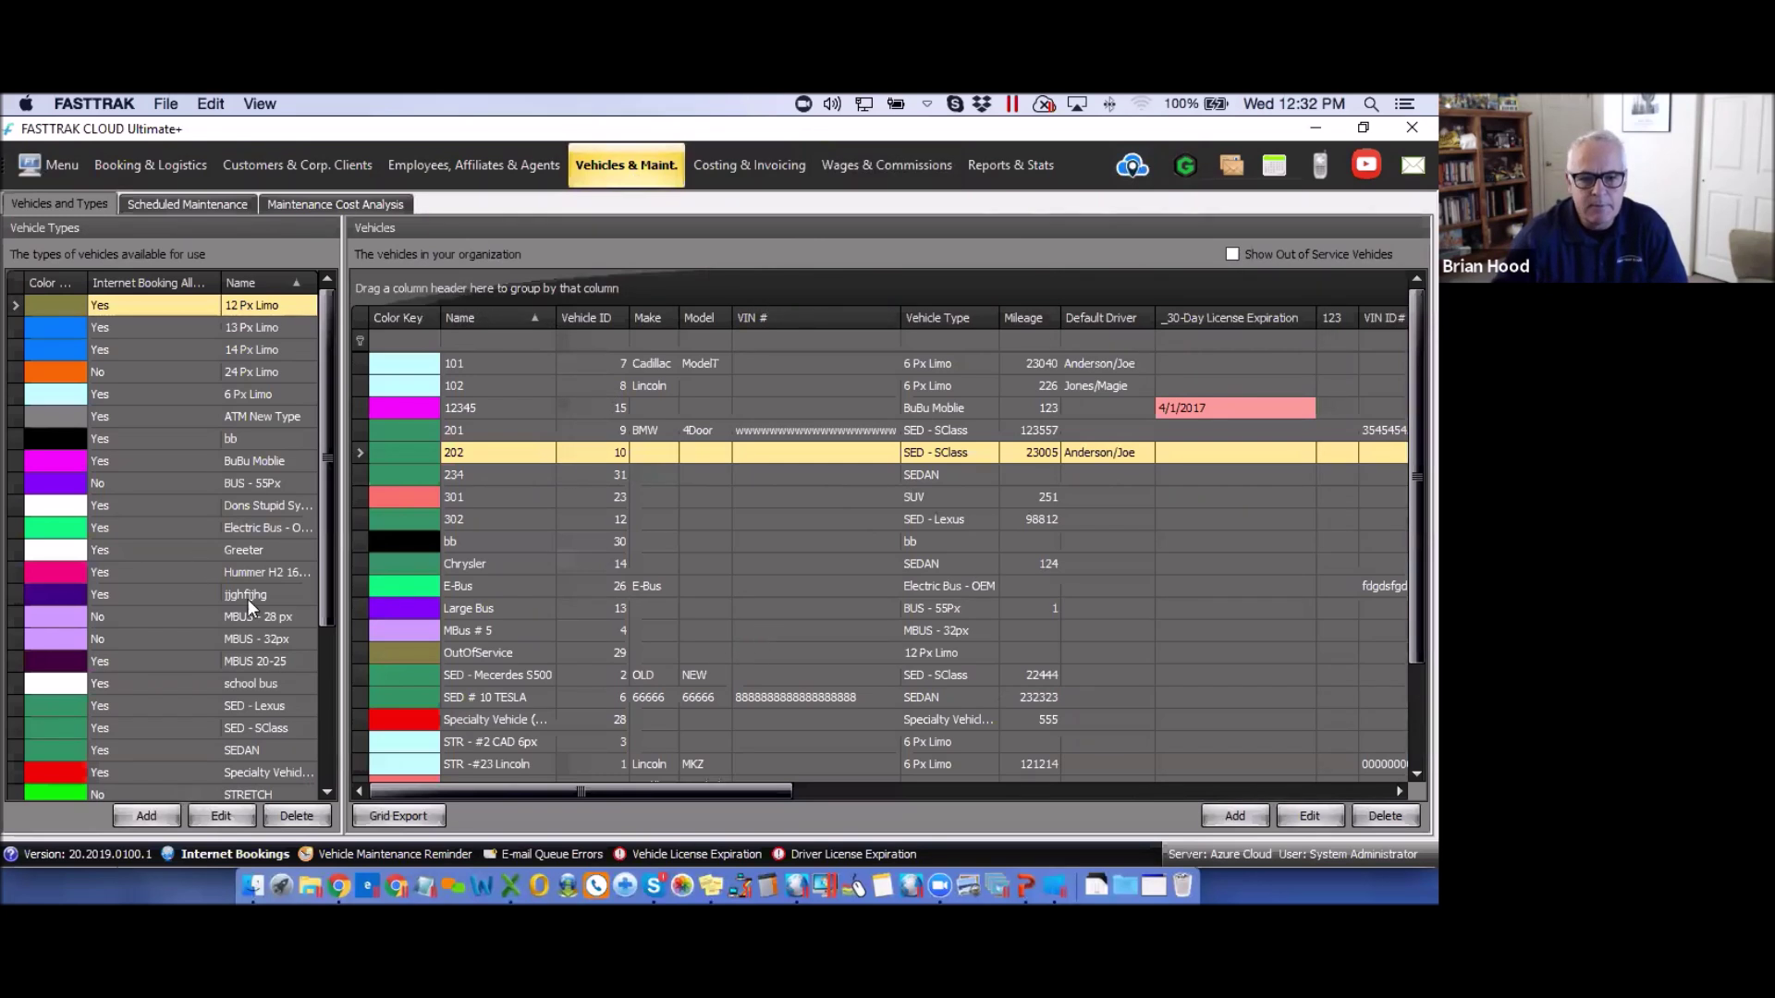
- Start a ground reservation for a new quick-quote customer, examine the selectable vehicle types, and discard the reservation without saving
click(136, 169)
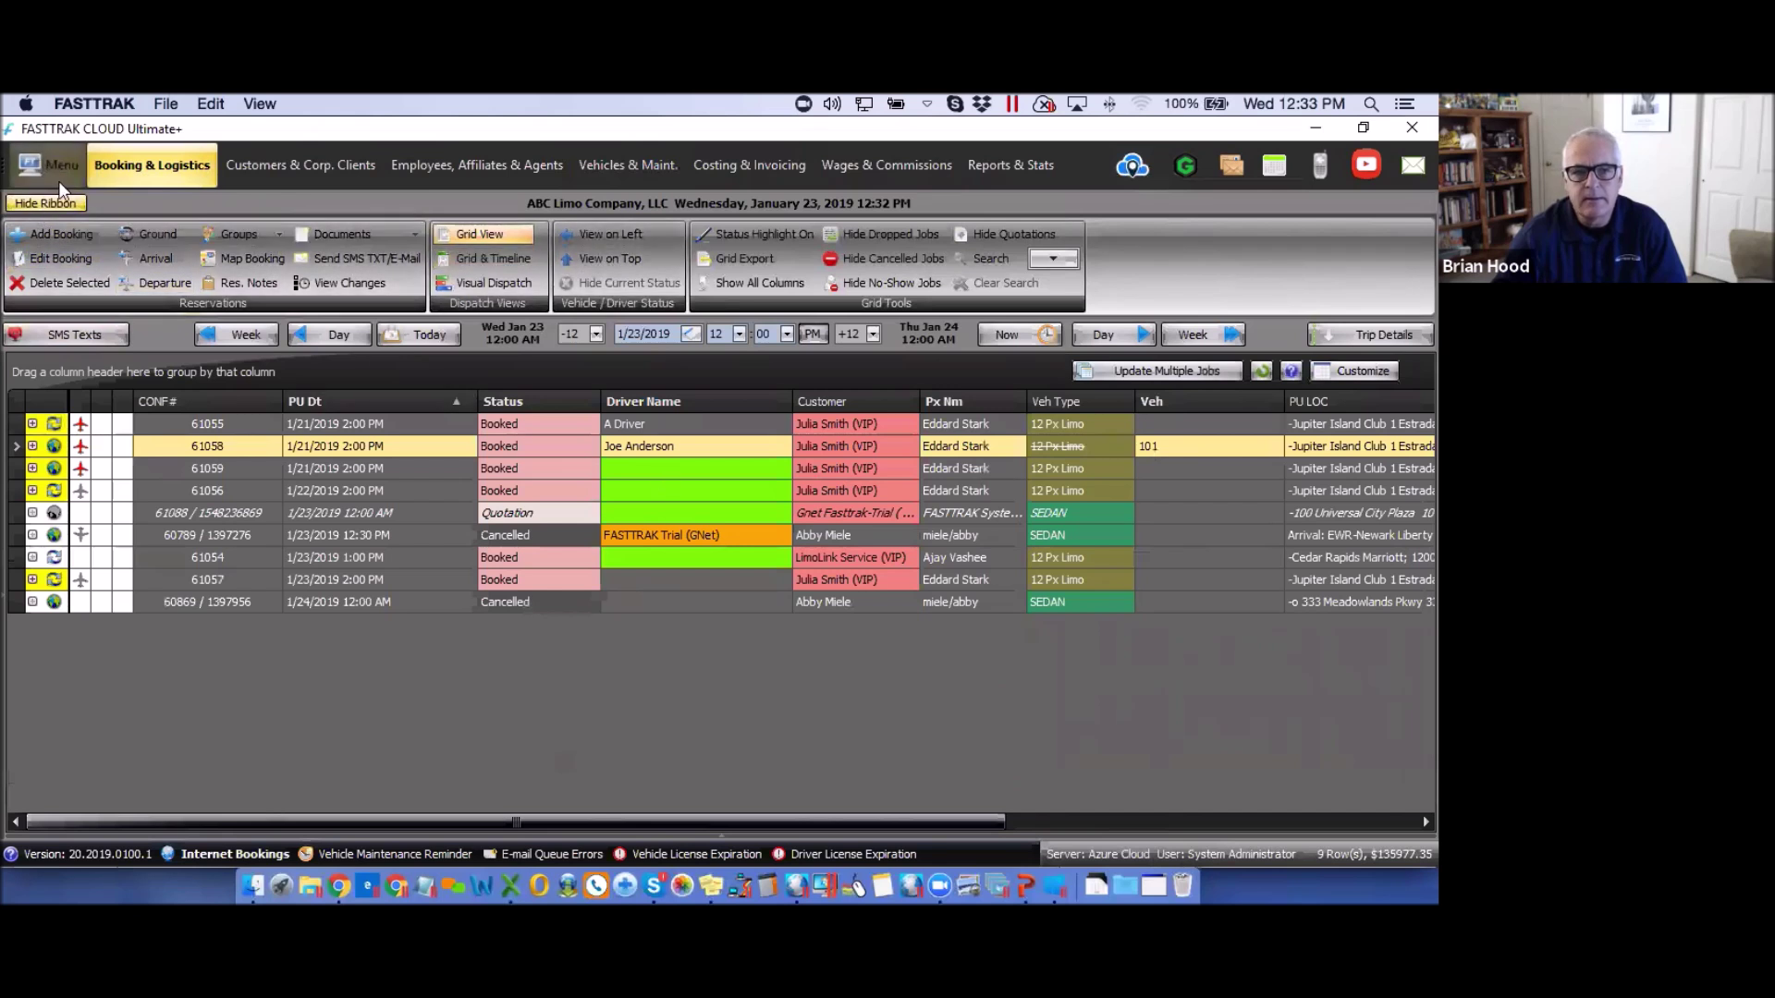
click(50, 231)
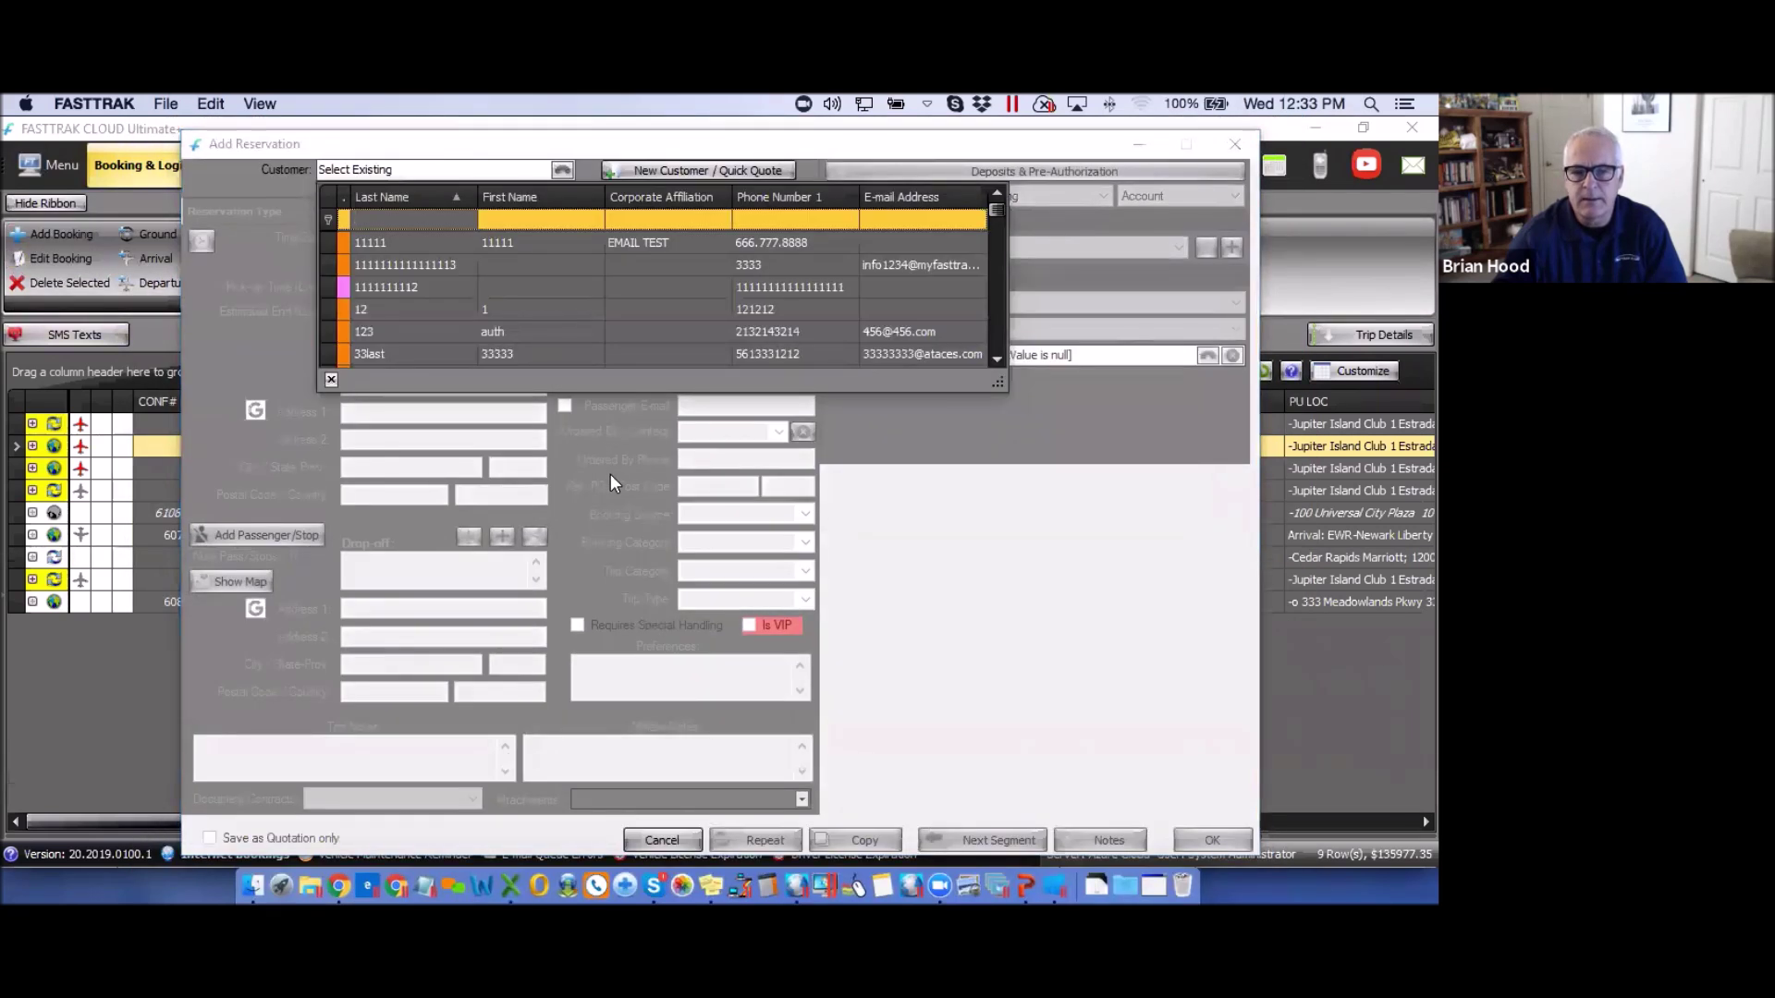
click(690, 169)
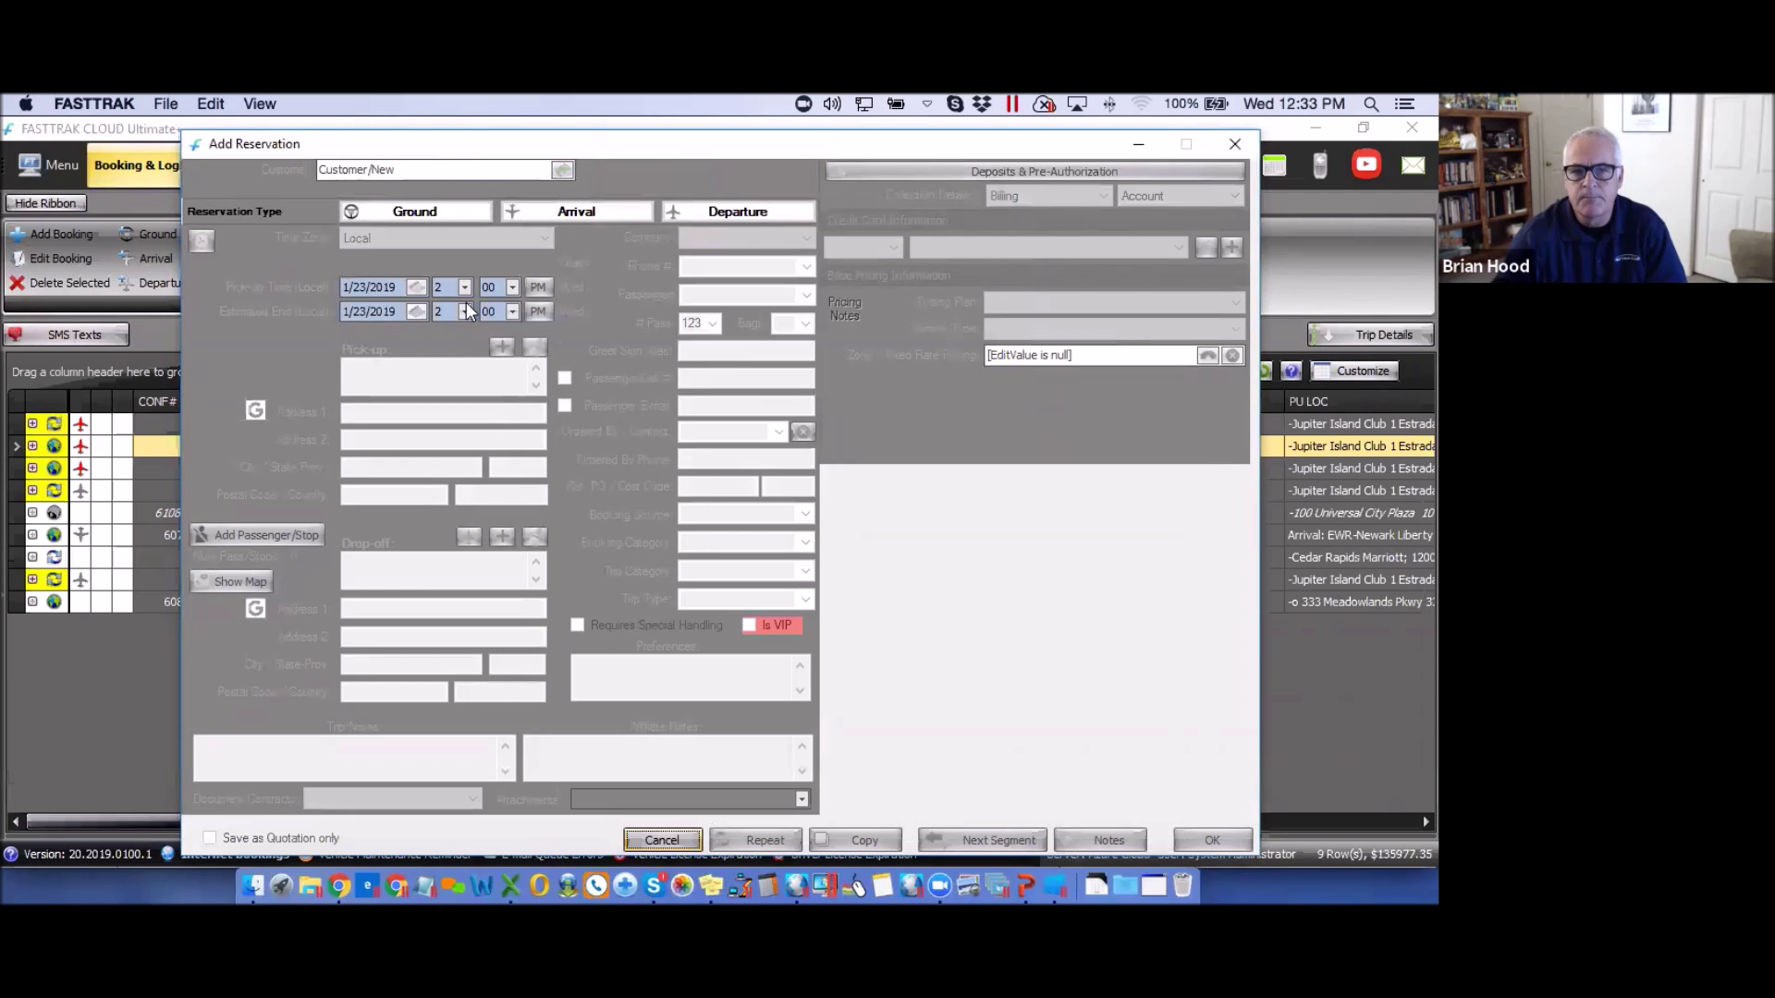
click(408, 212)
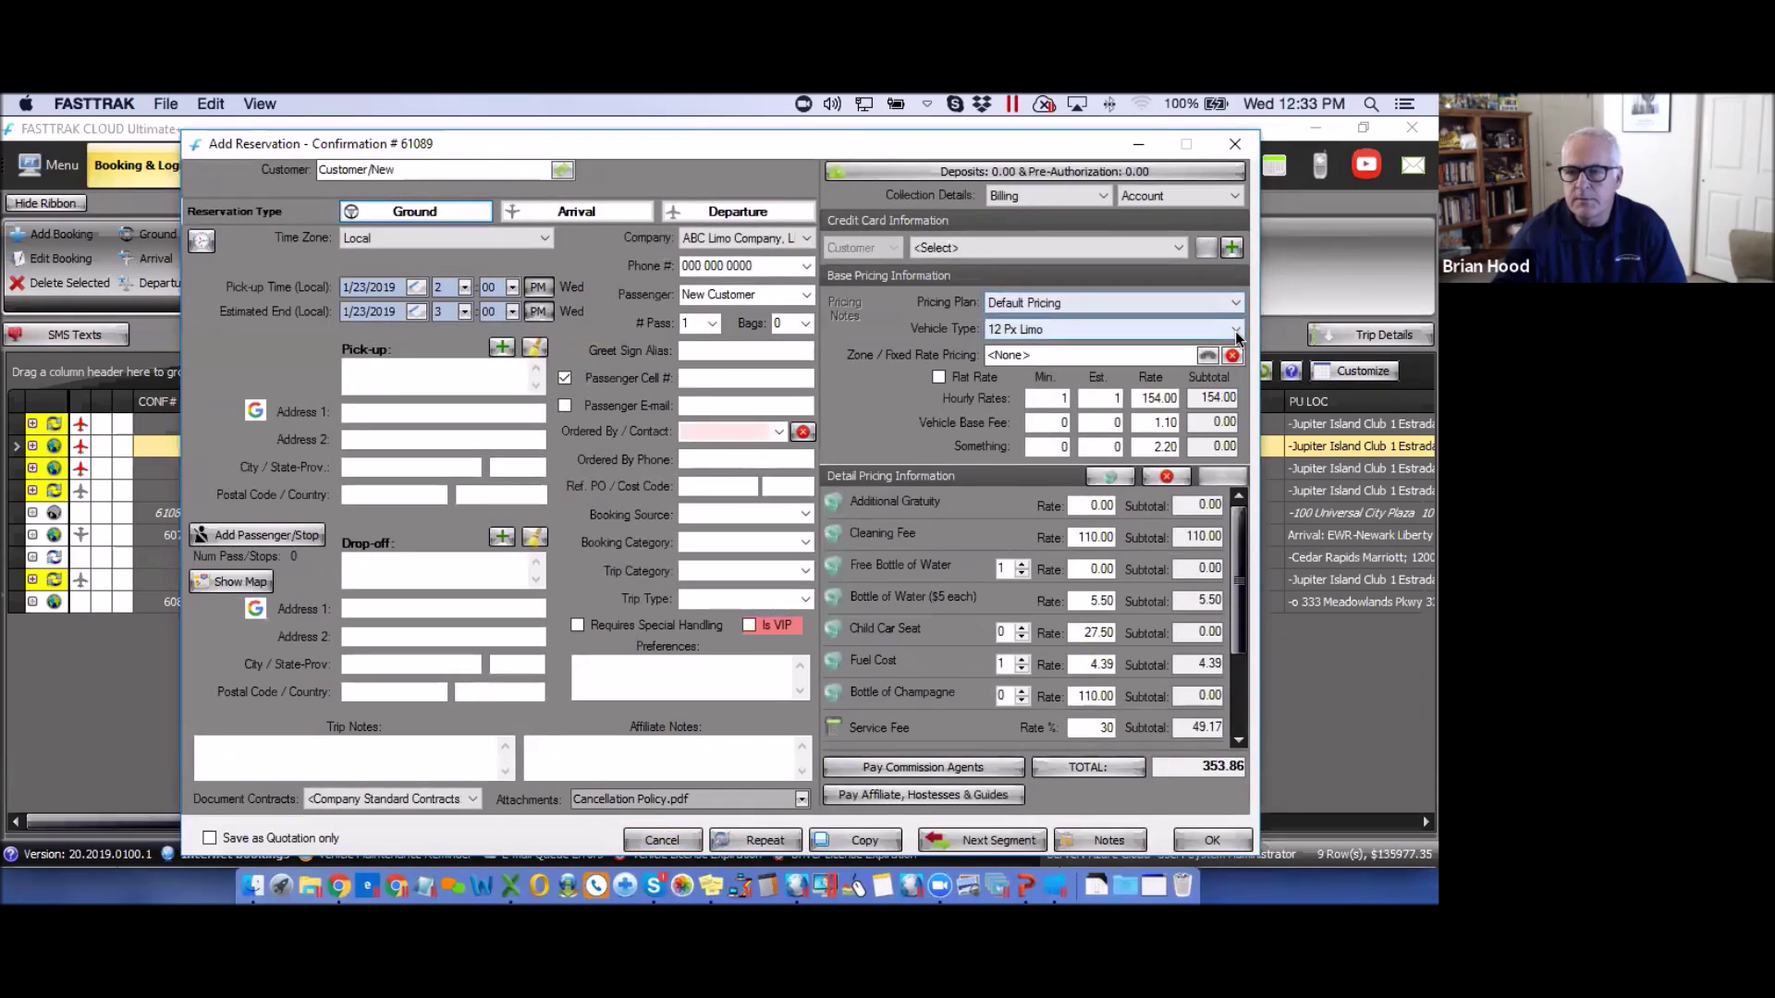
click(1067, 329)
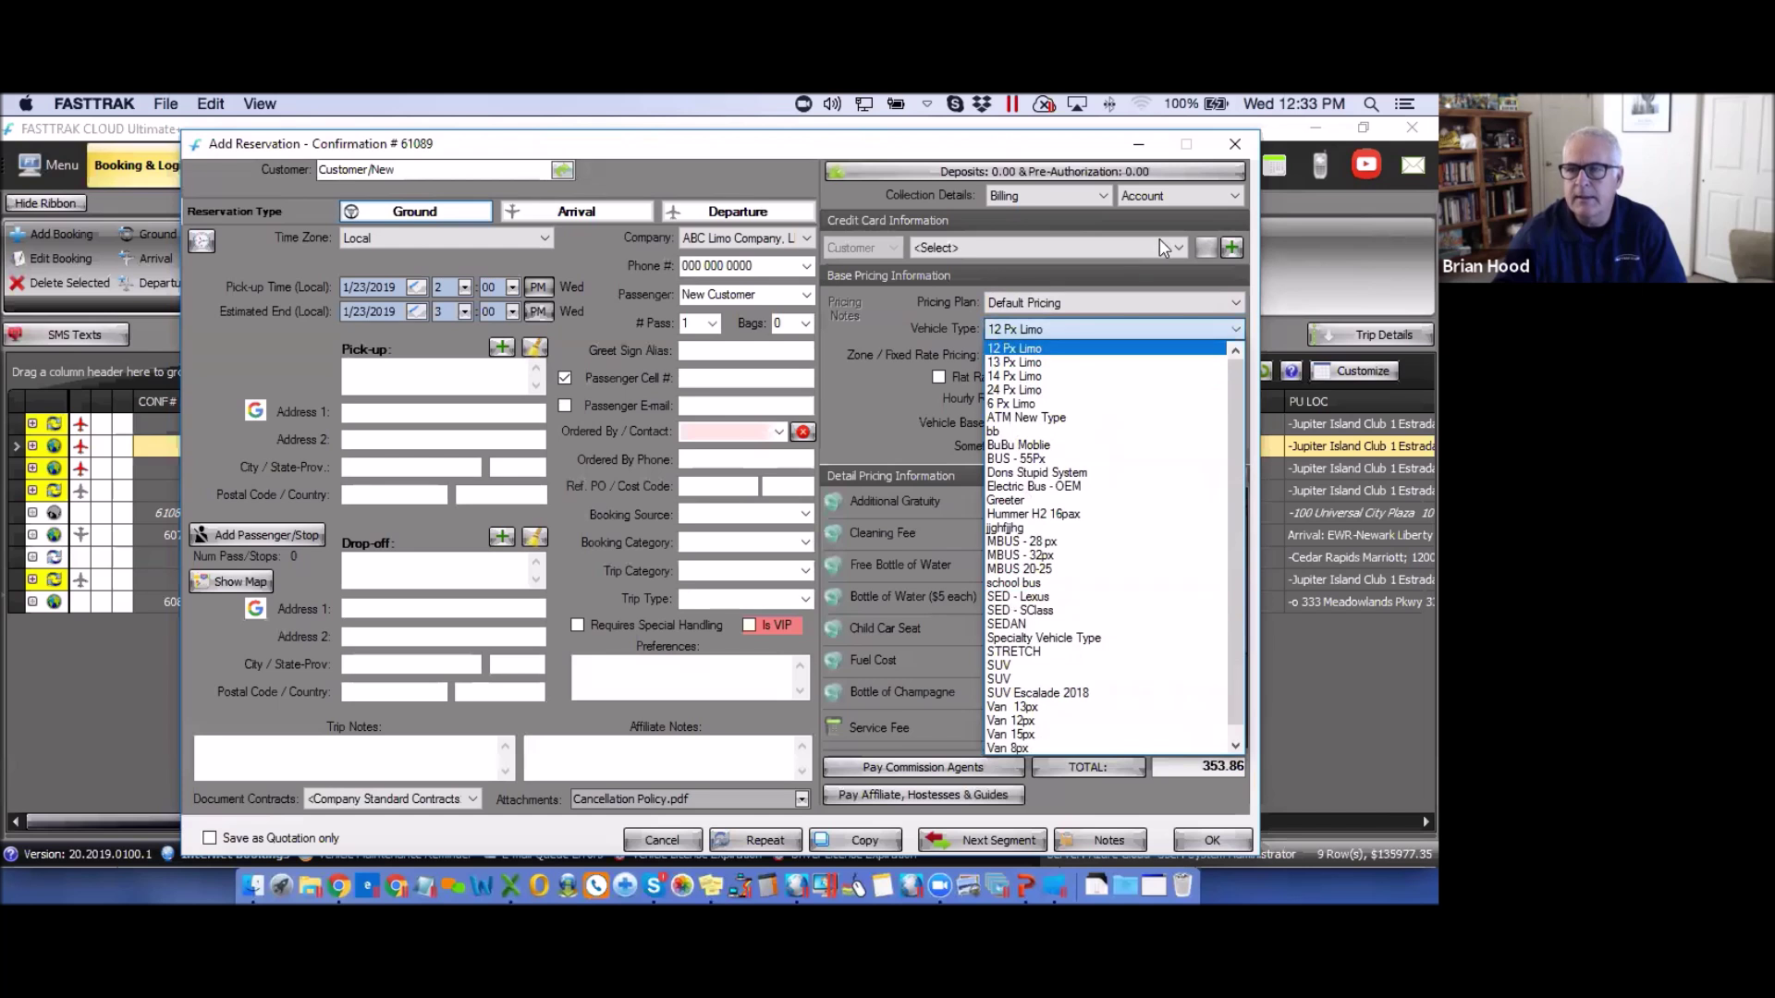
click(1234, 151)
click(1234, 148)
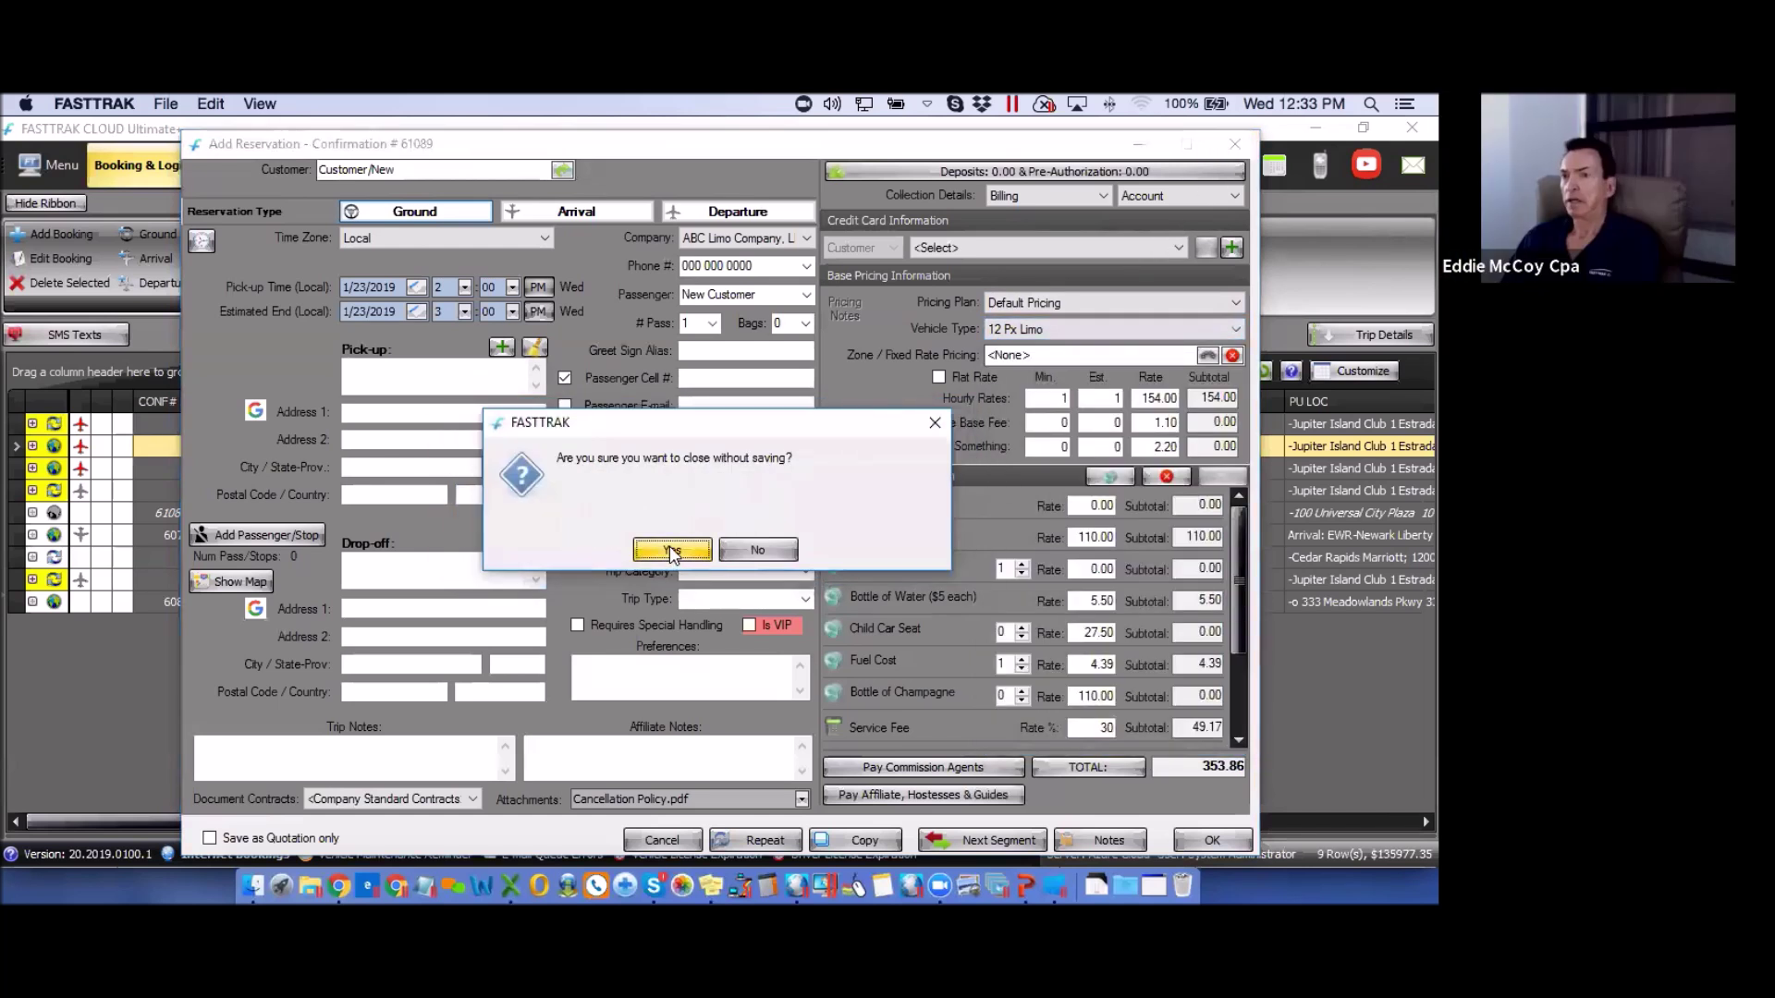
click(669, 547)
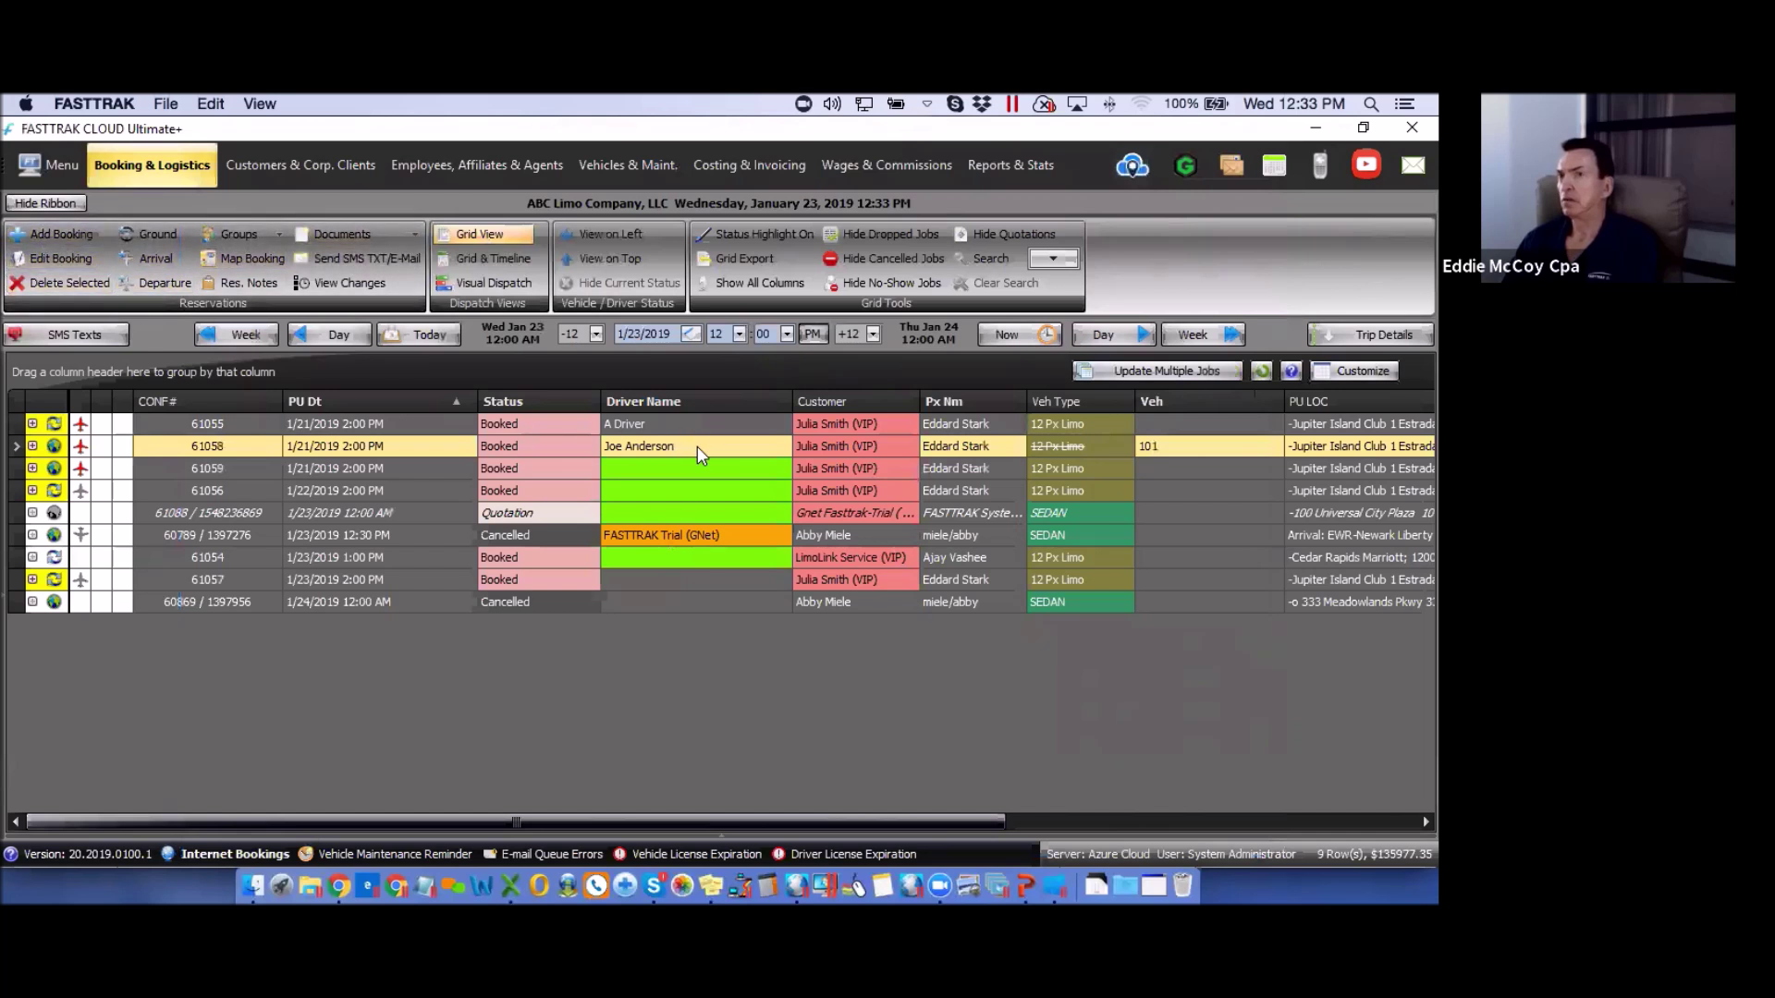
- Start another booking for a new quick-quote customer as a ground reservation with a pick-up date of 1/23/2019
click(47, 235)
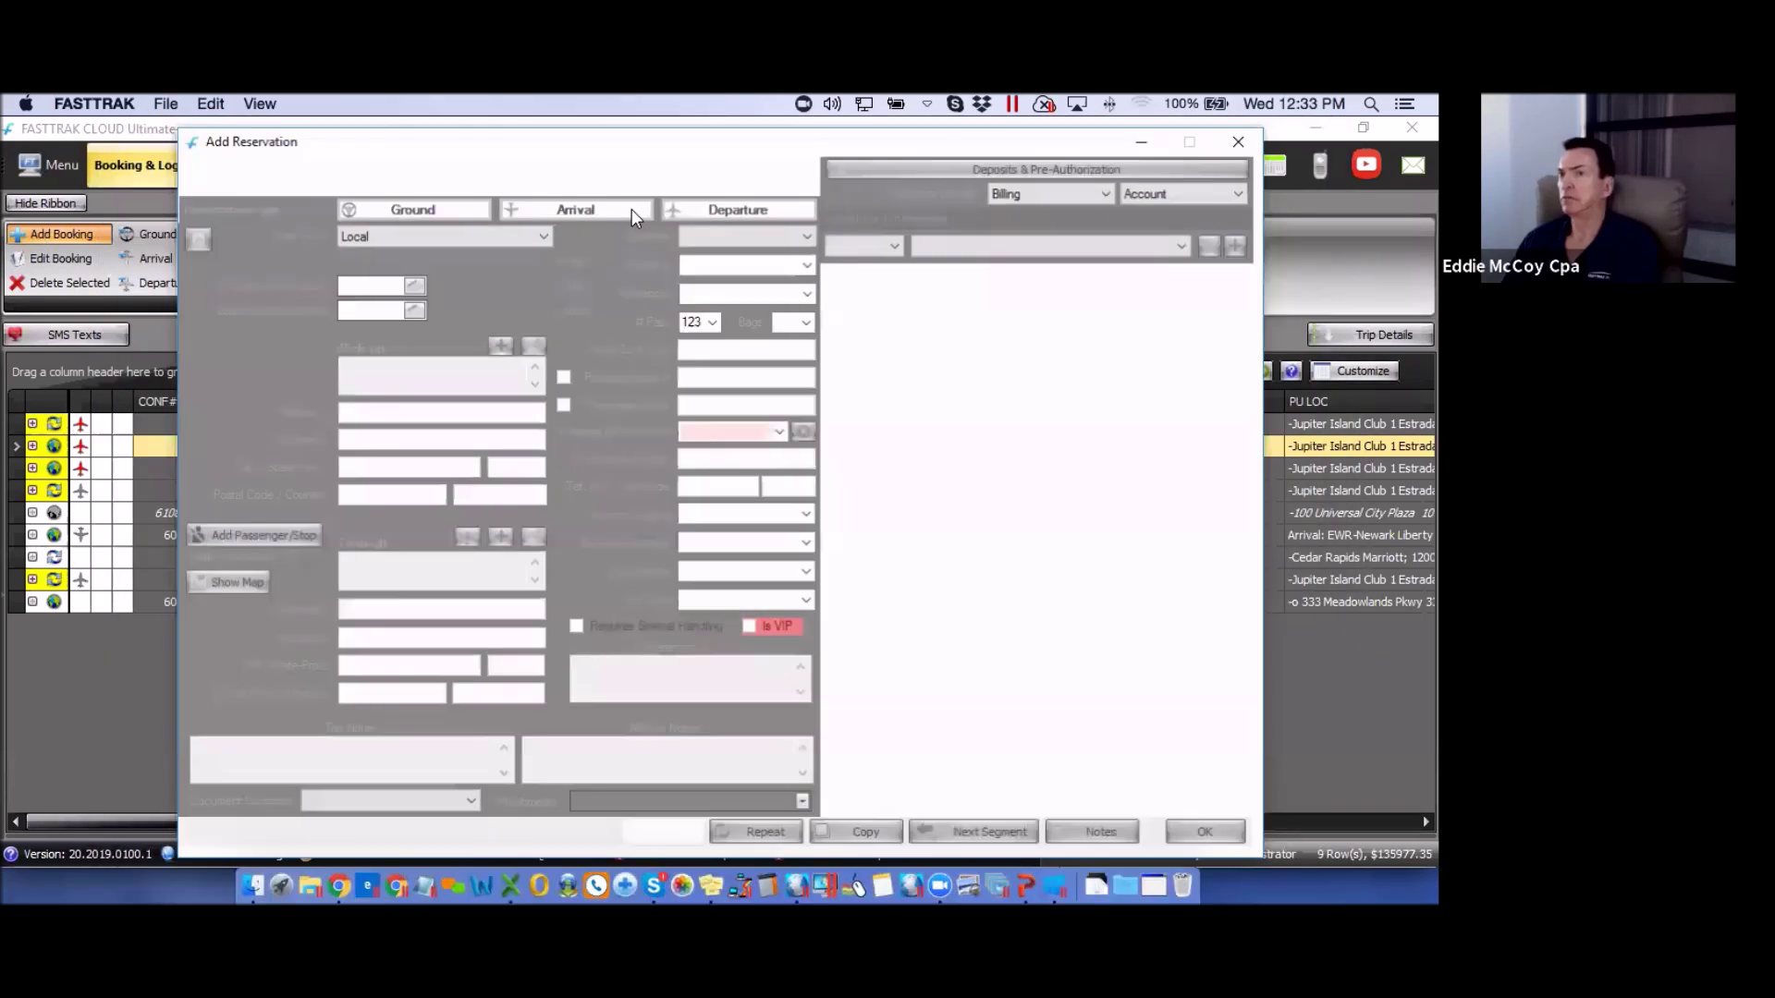
click(706, 175)
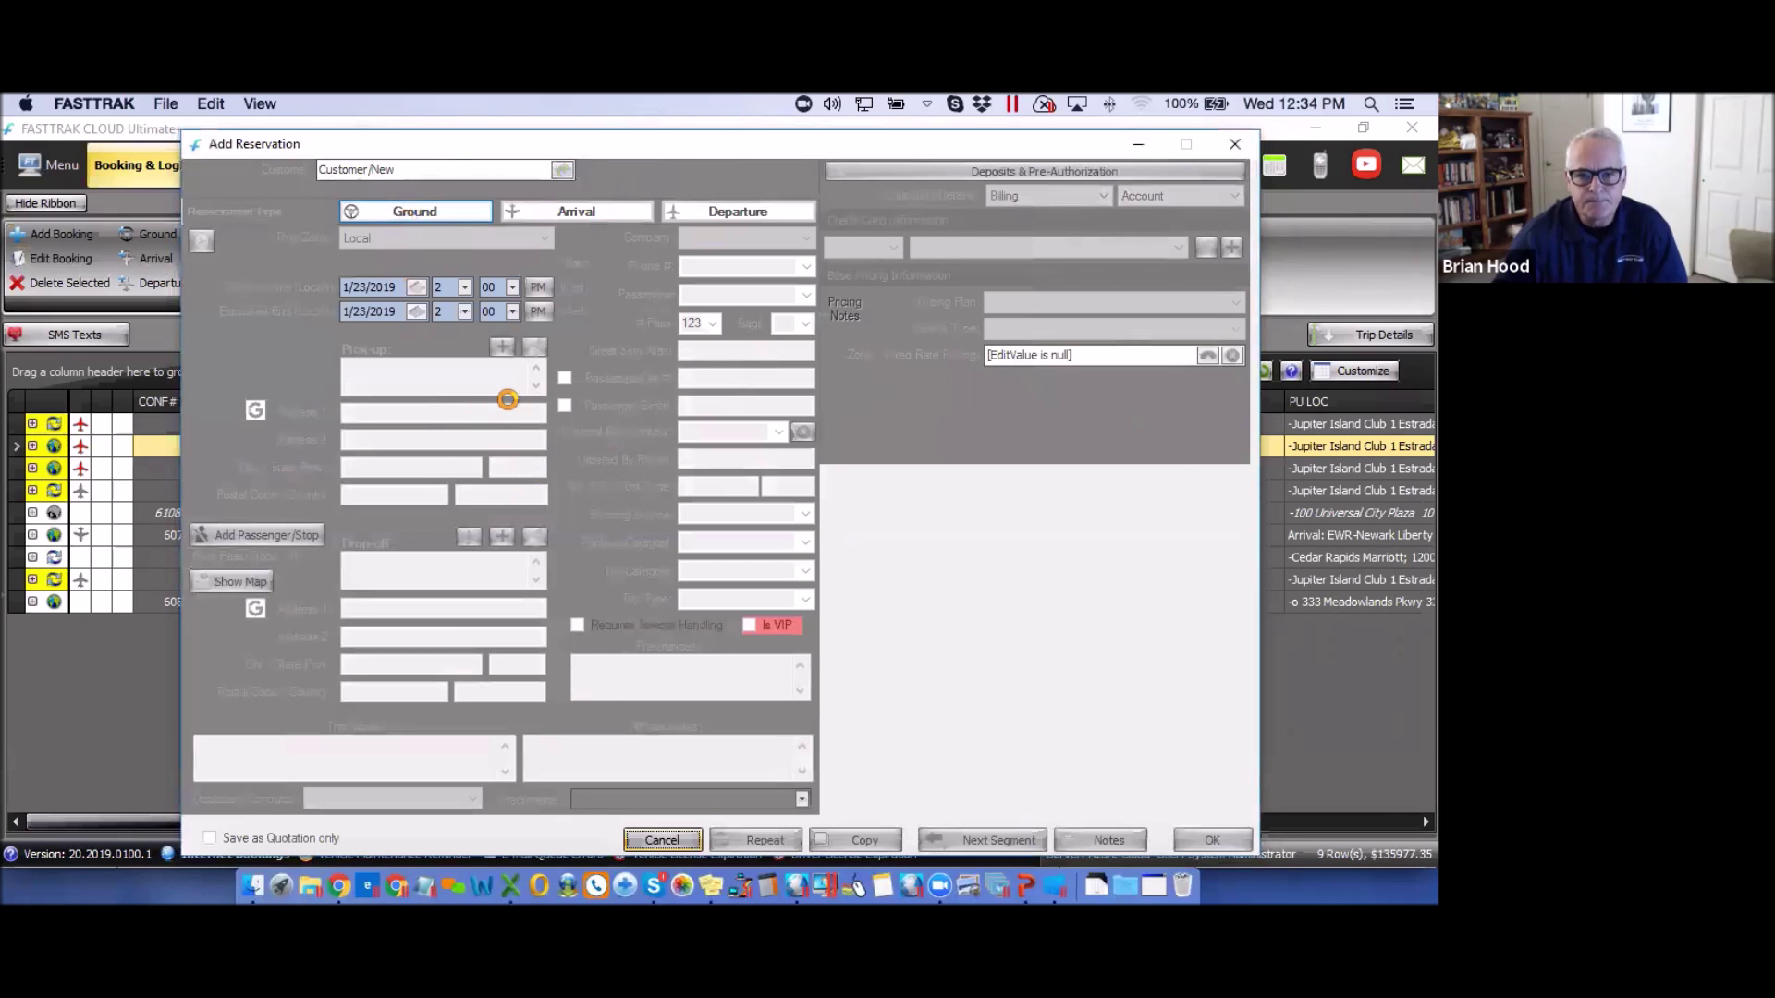
click(416, 287)
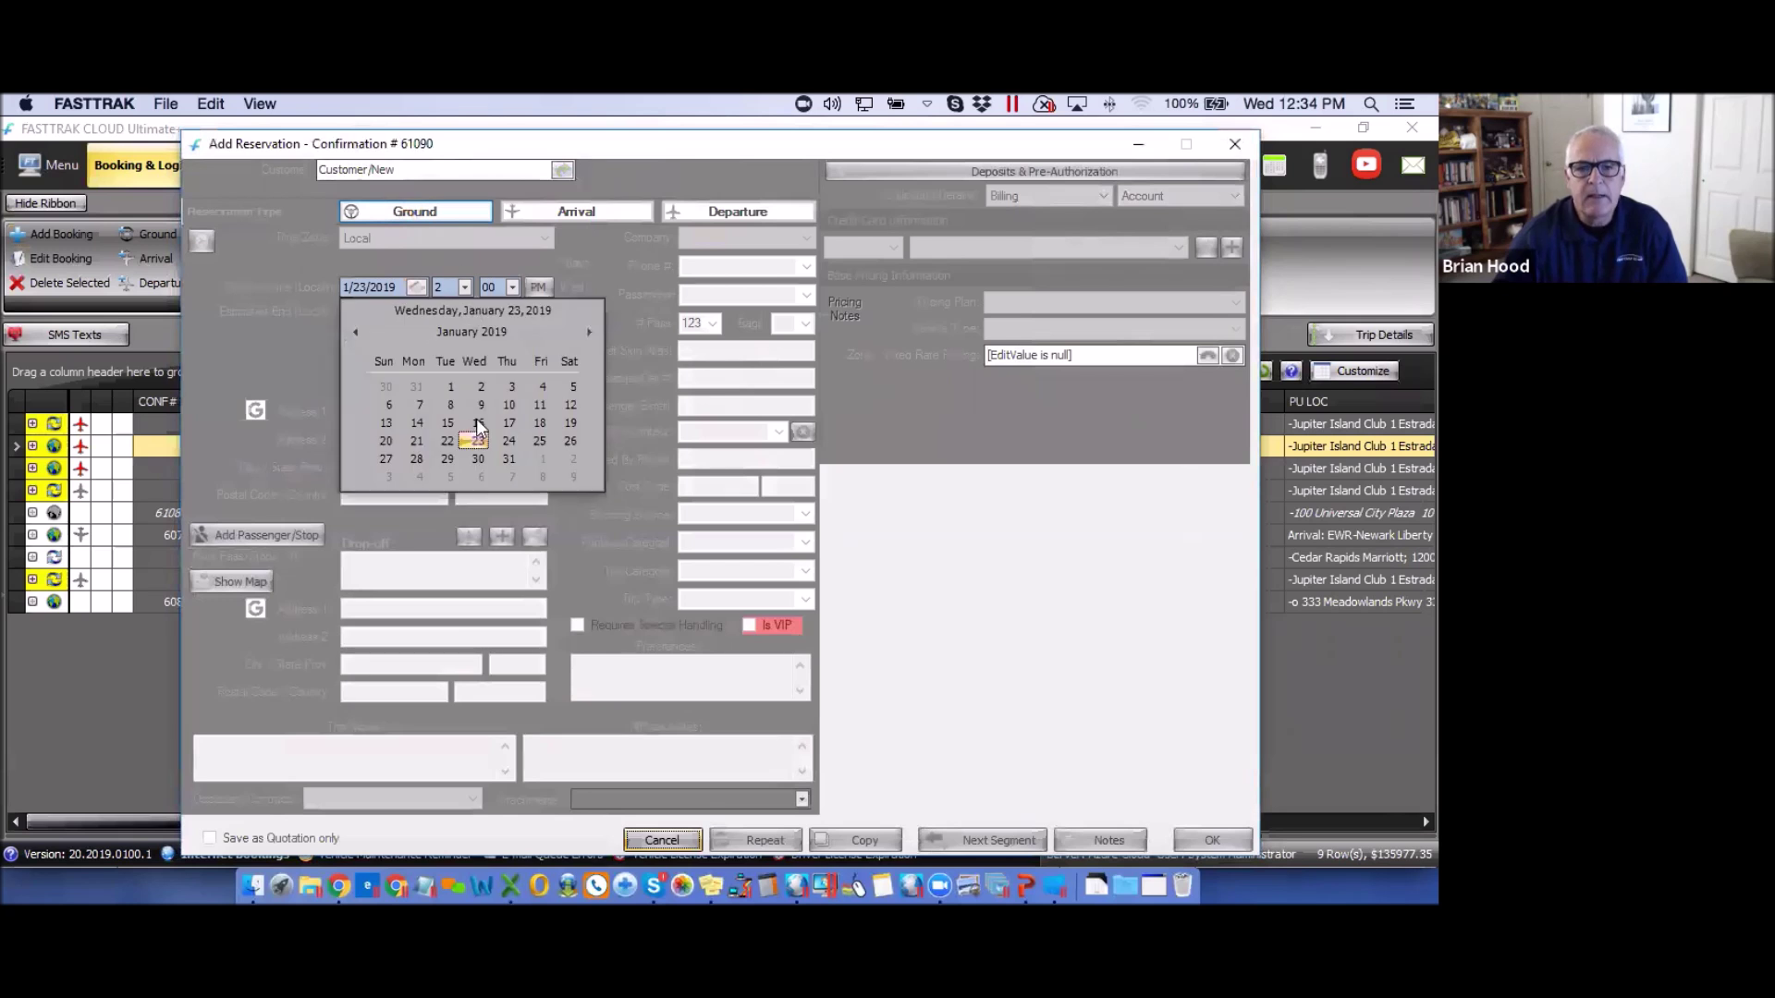
click(478, 445)
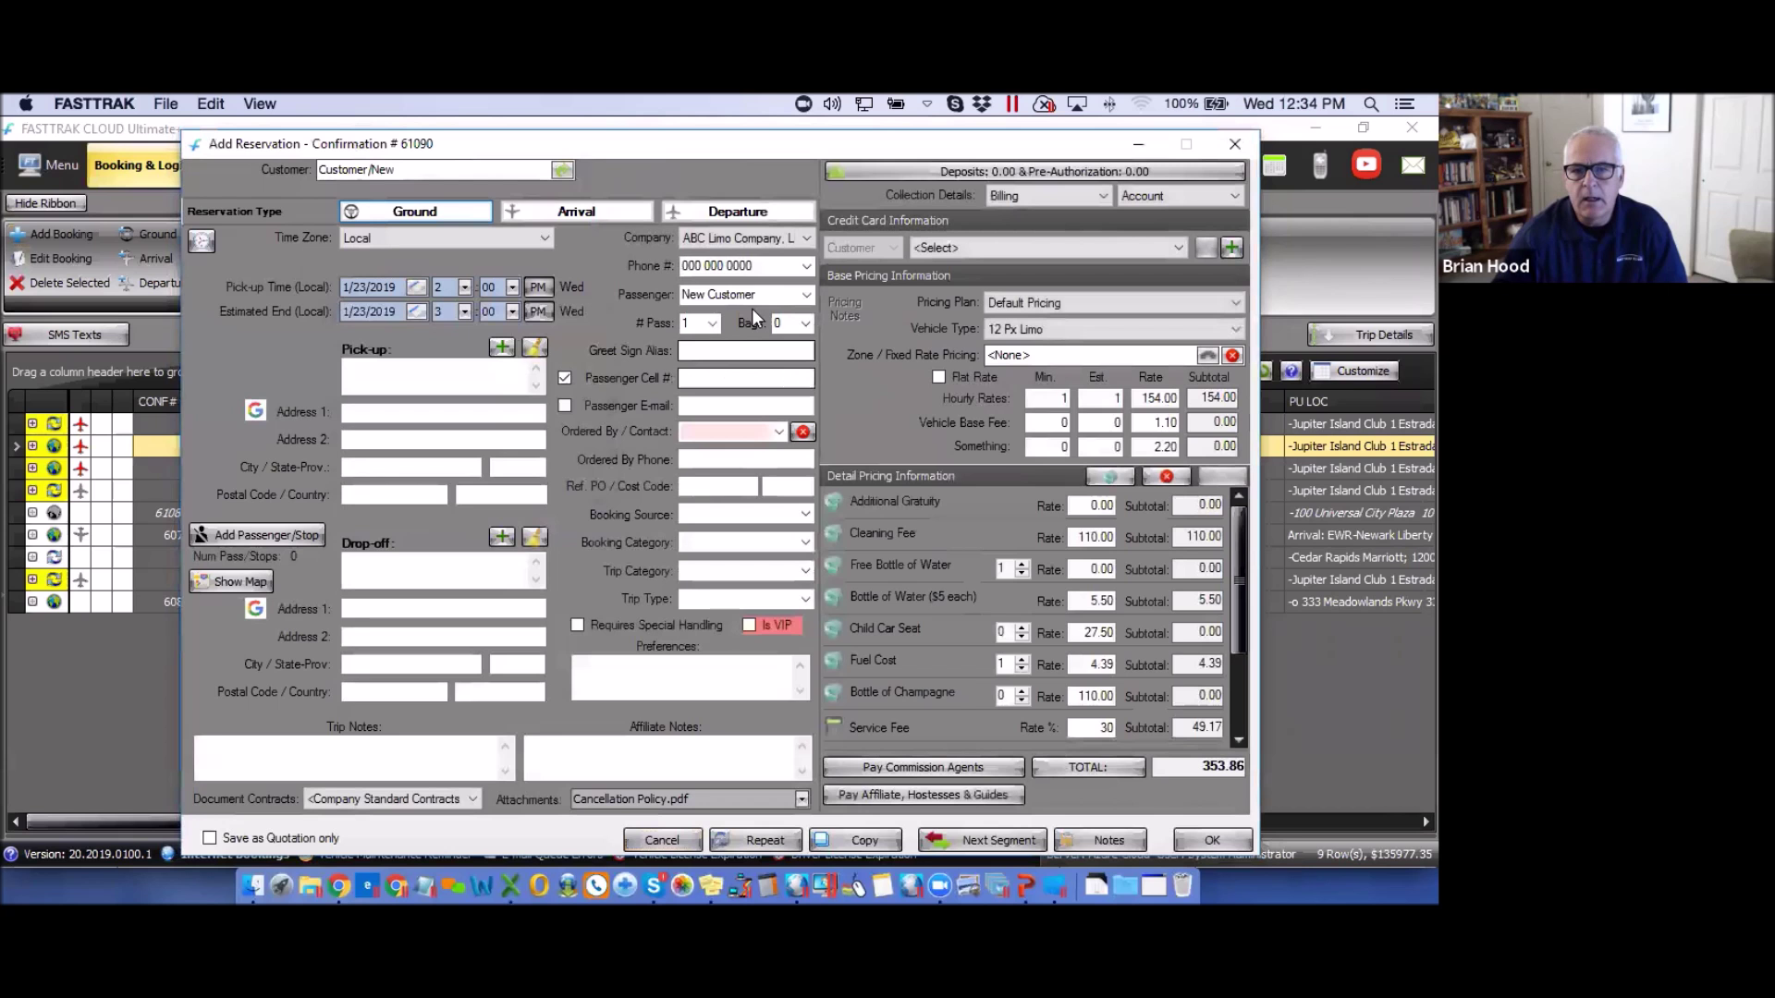
- Set the reservation to 24 passengers and 26 bags, and choose SED - Lexus as the vehicle type
click(713, 323)
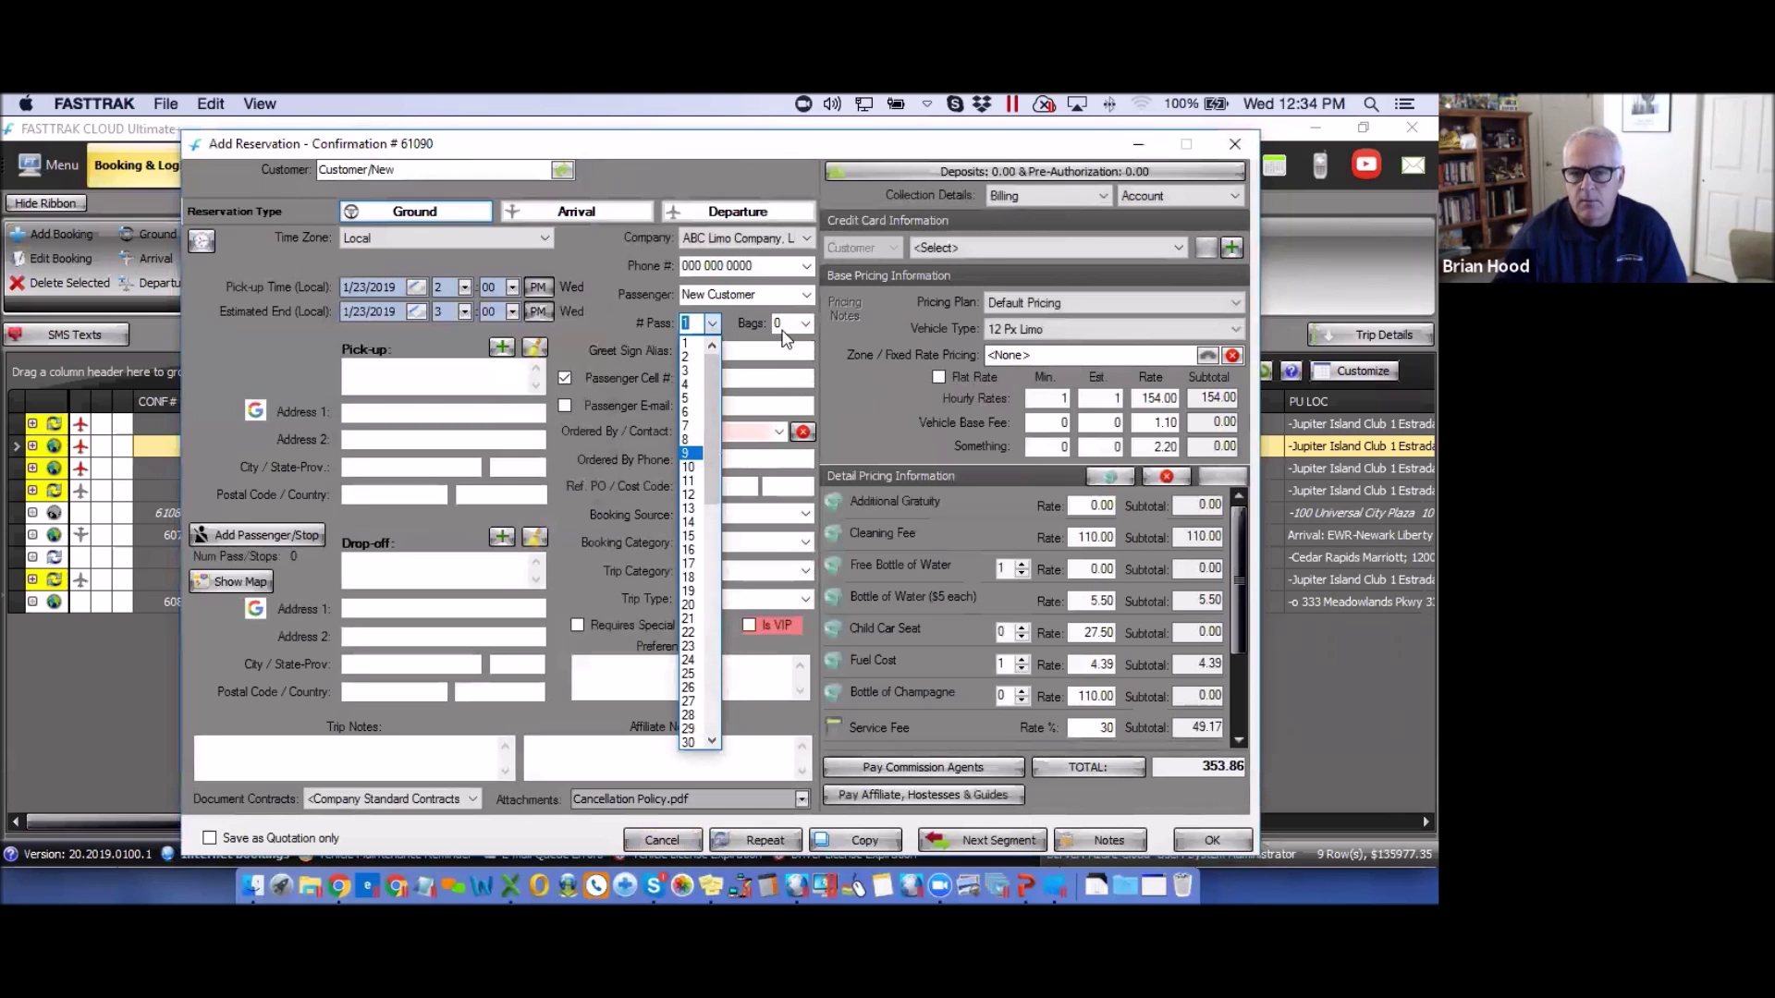
click(688, 660)
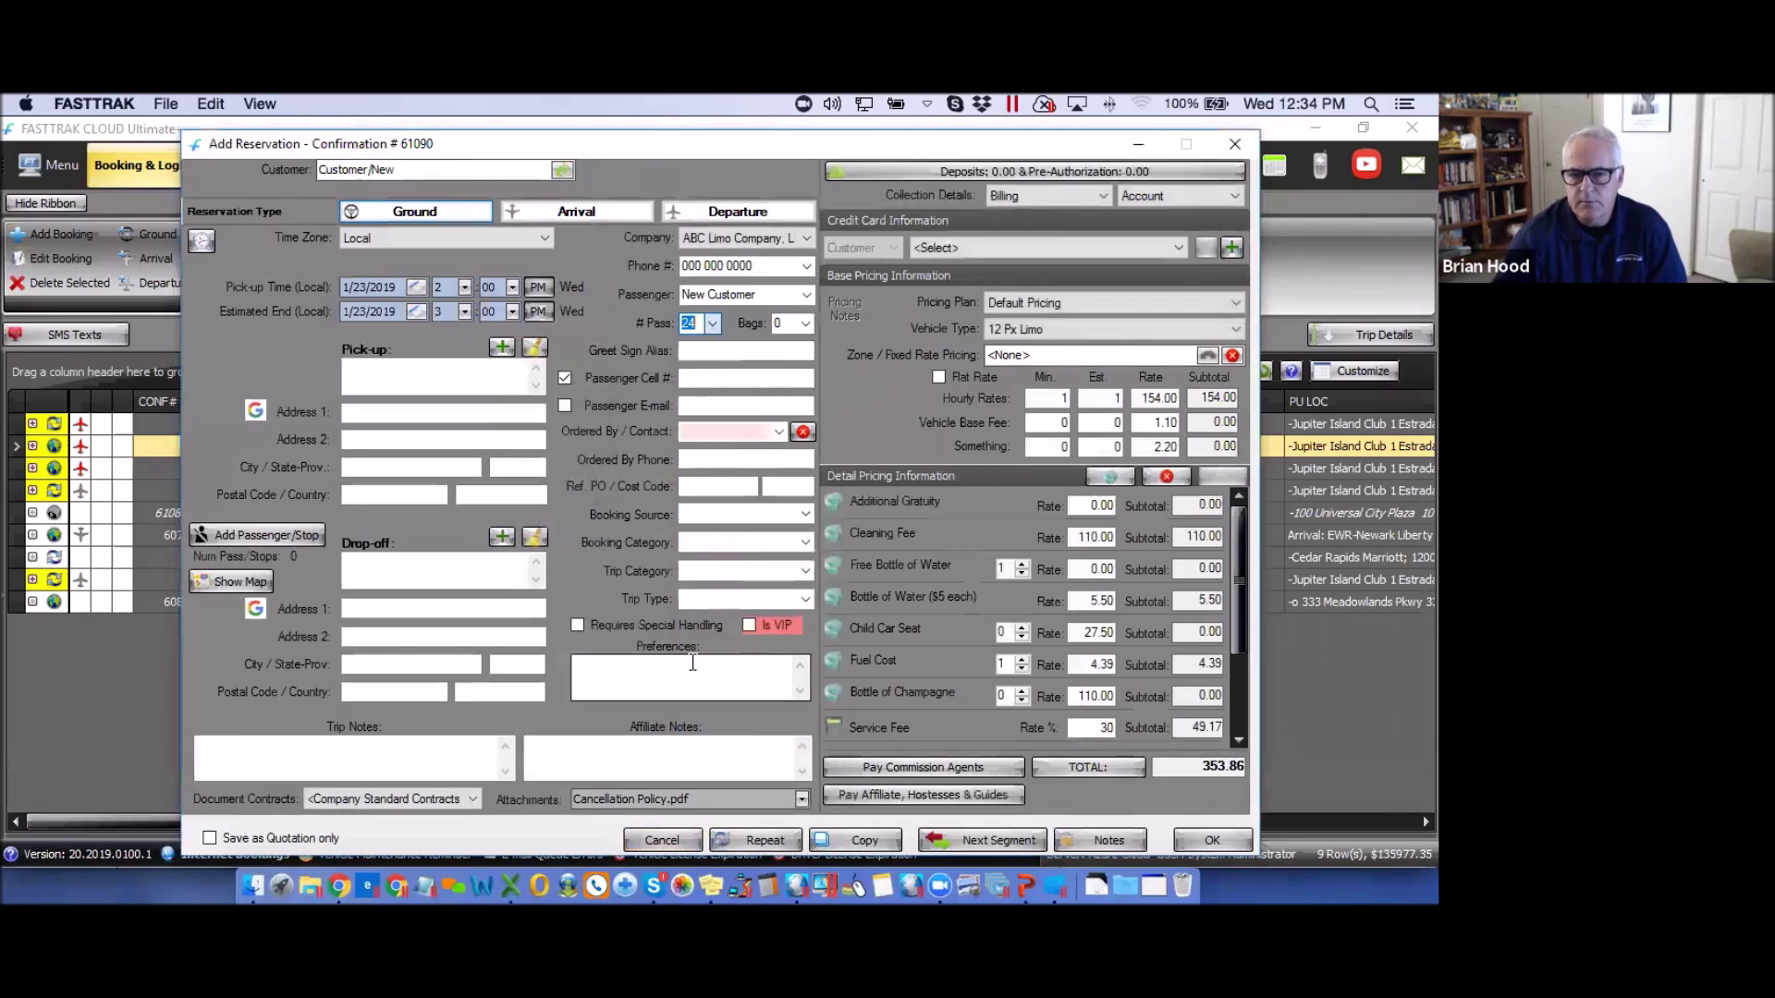
click(805, 324)
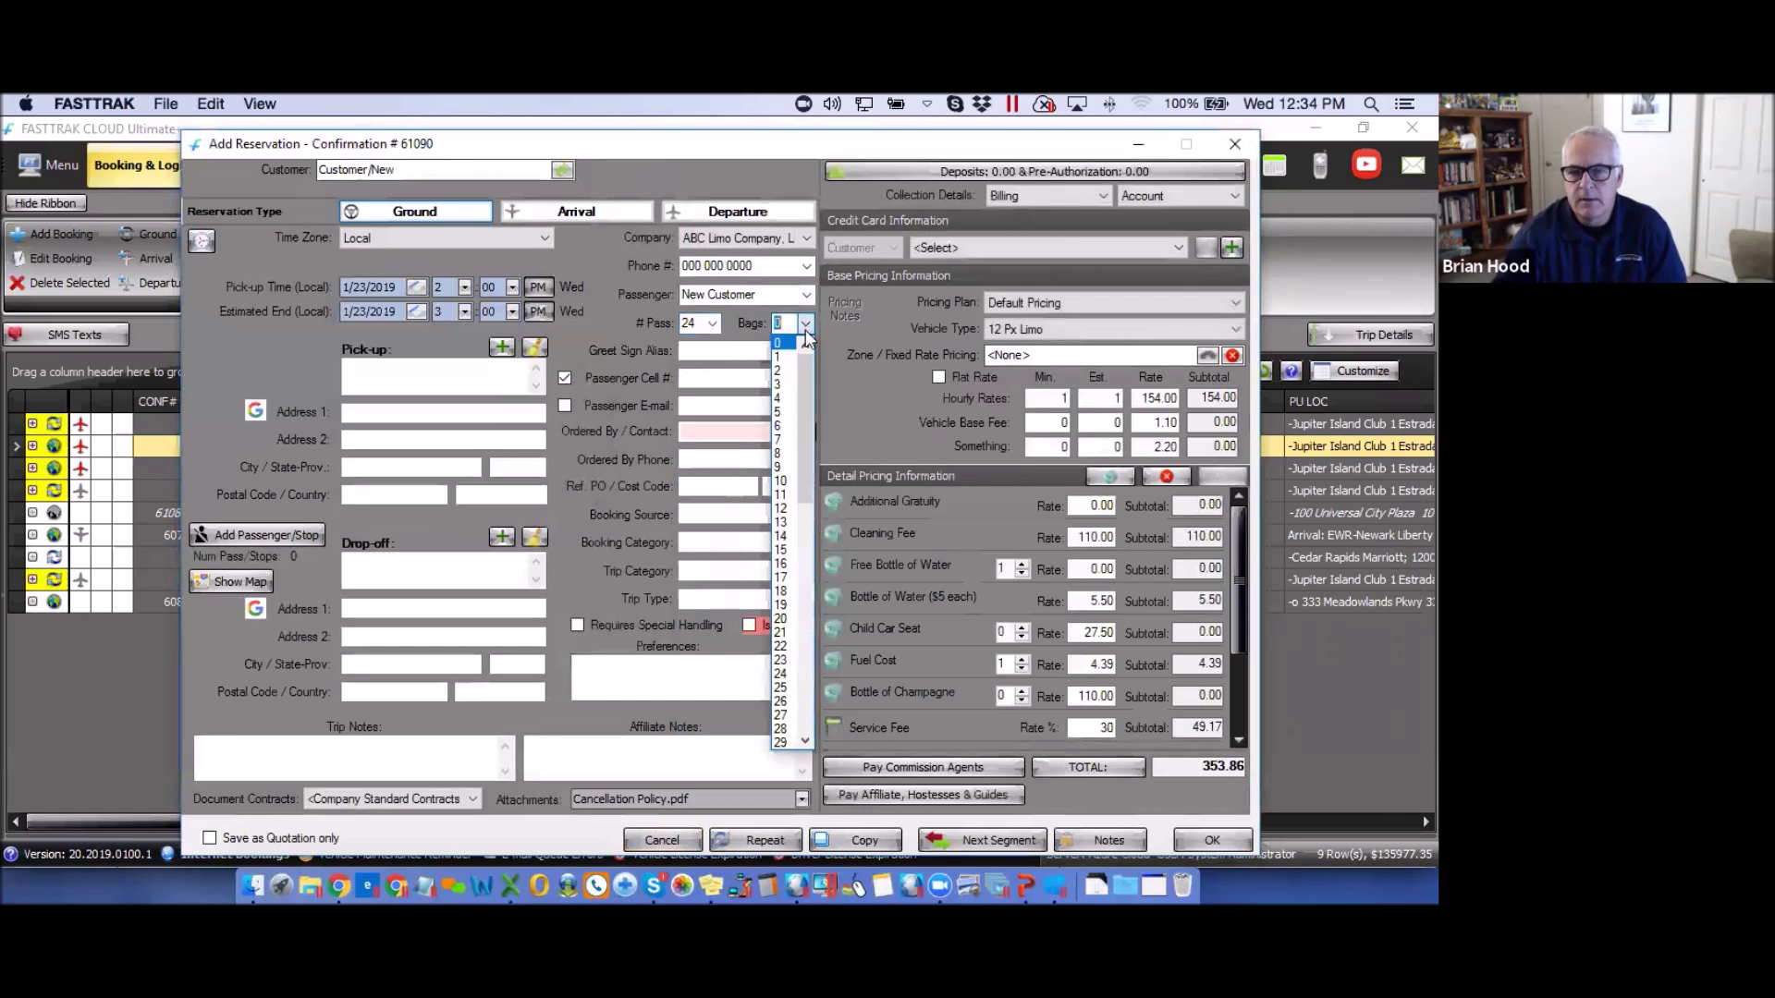
click(782, 702)
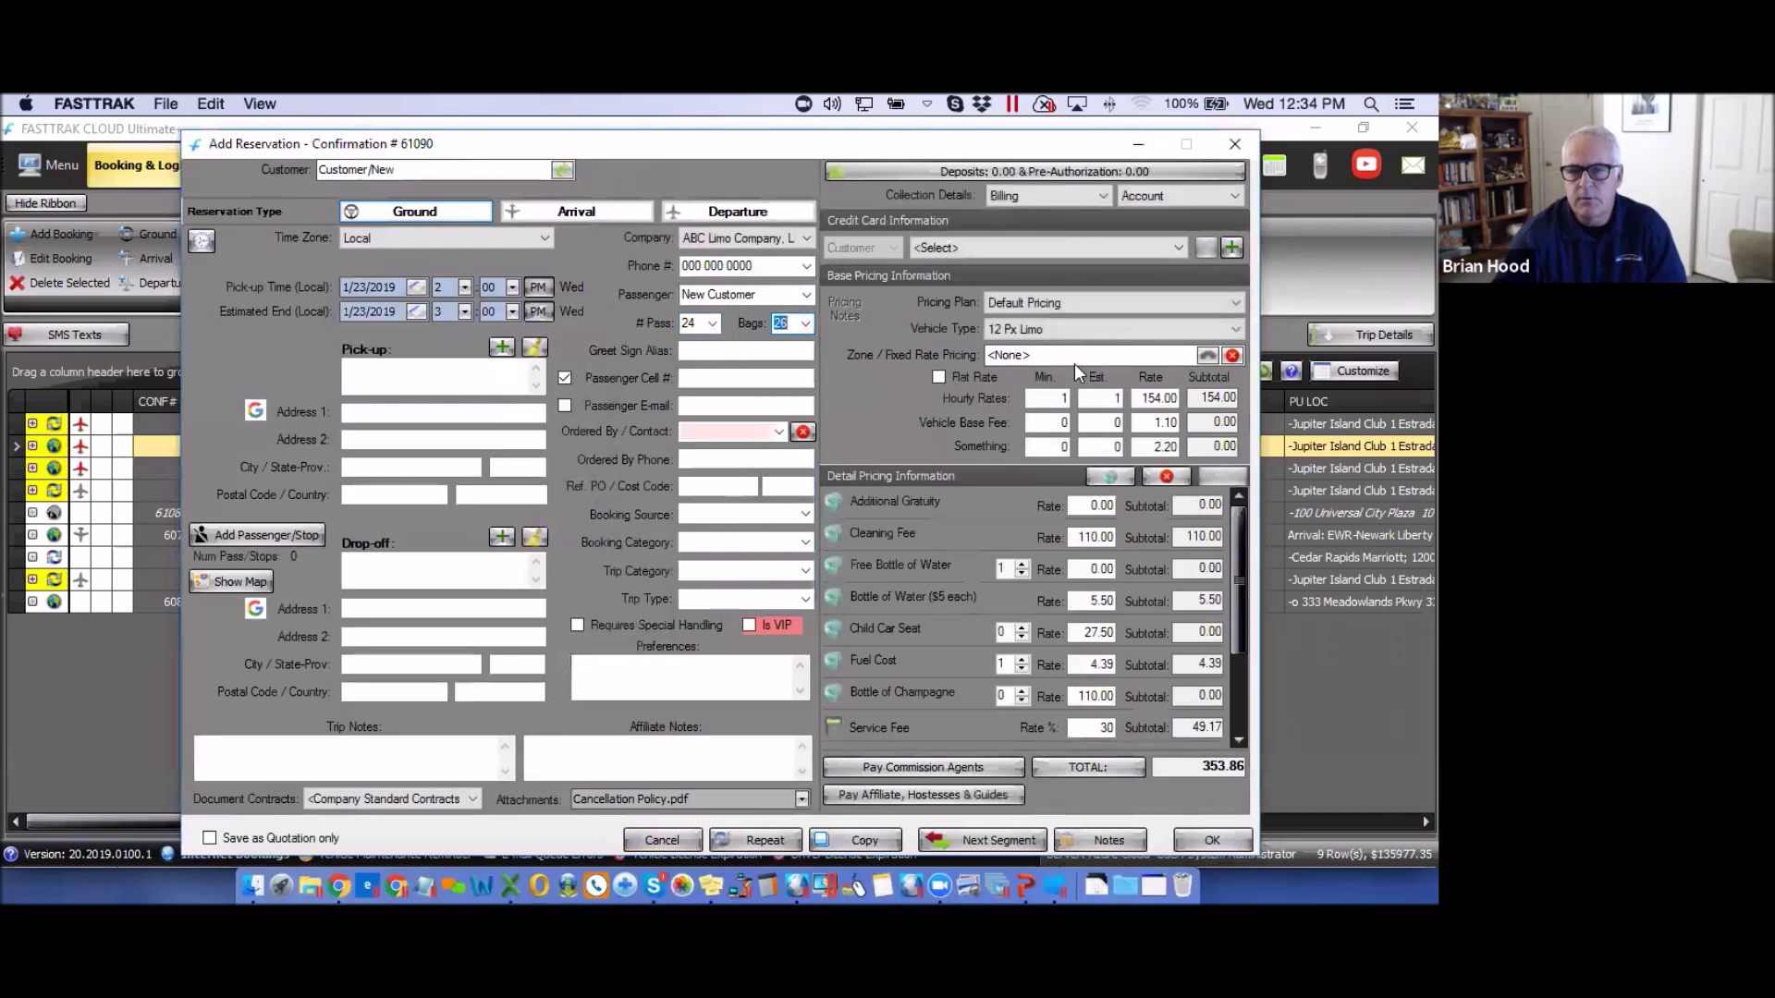
click(1098, 332)
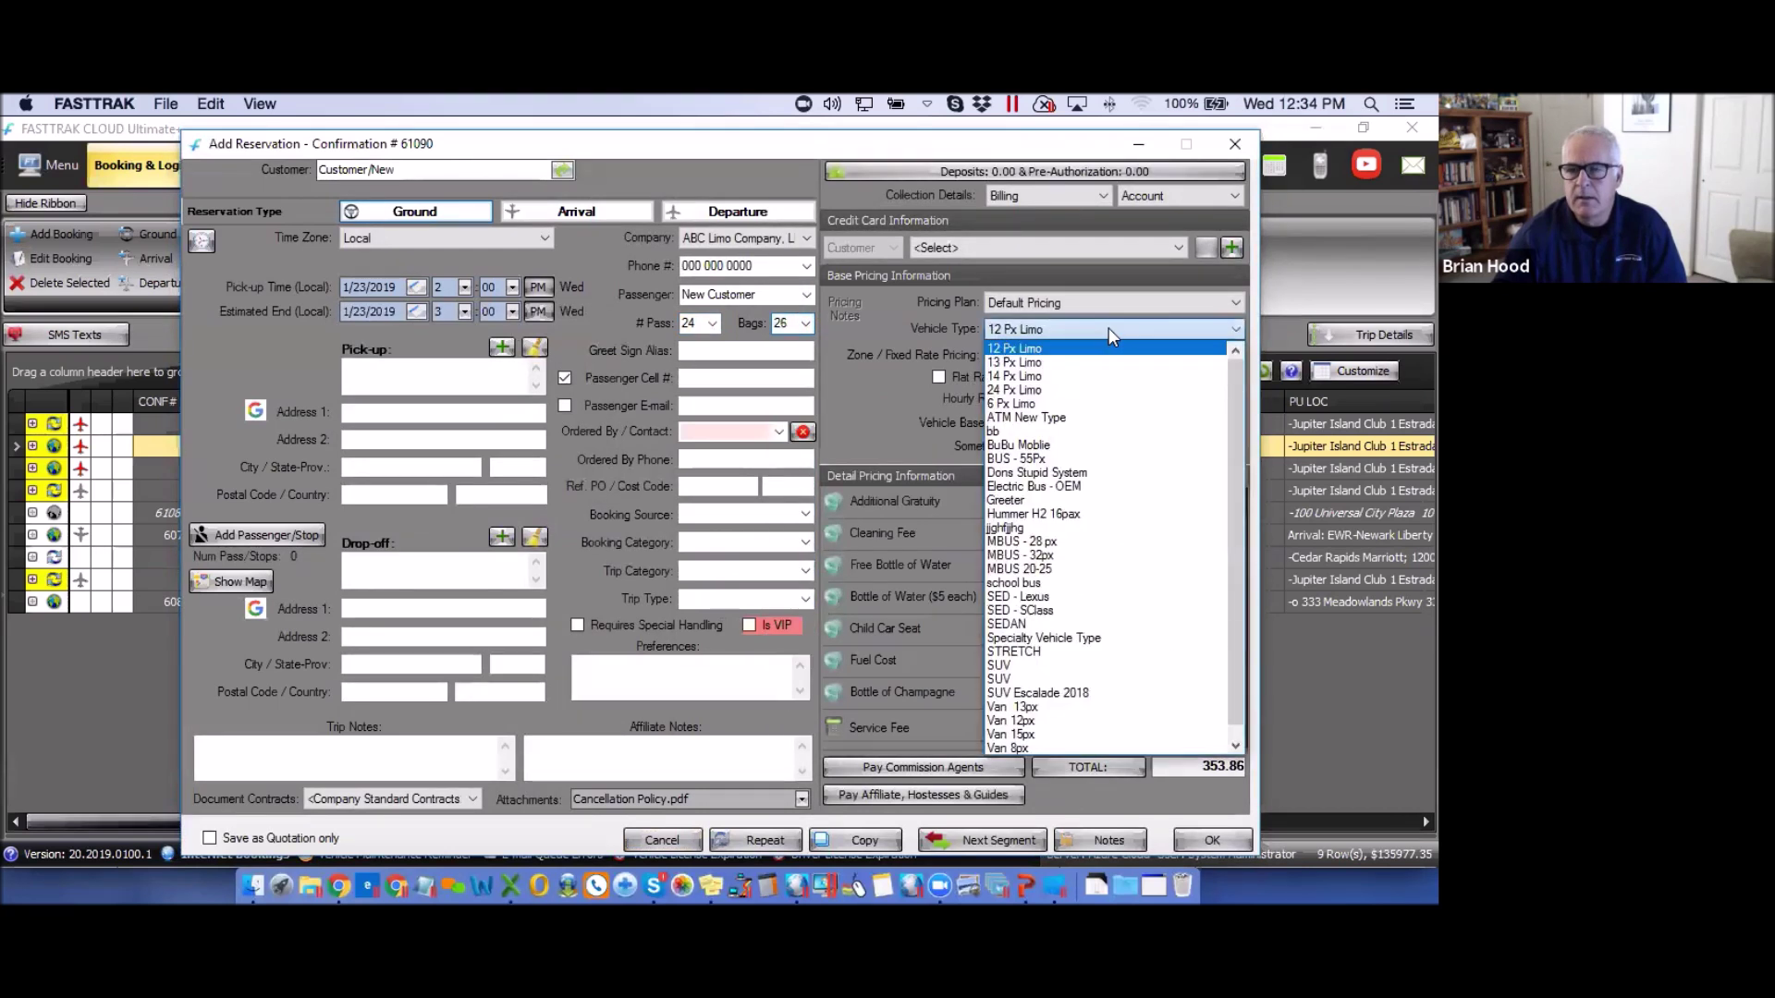
click(1015, 597)
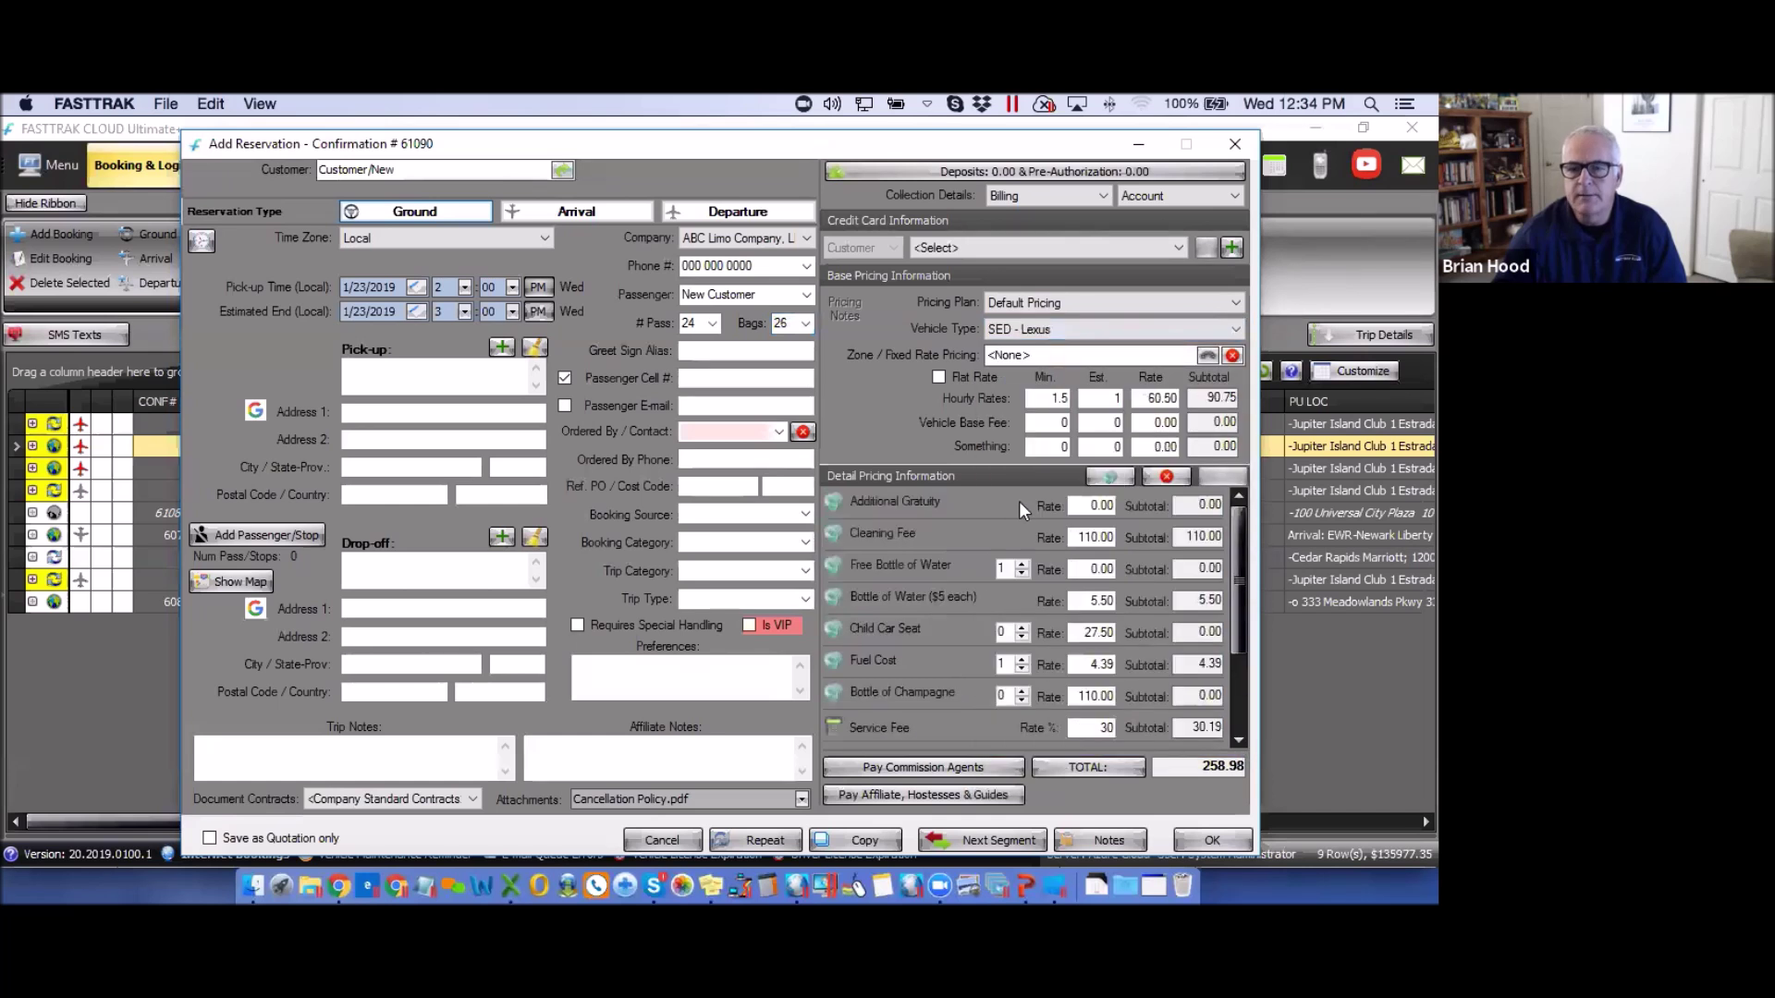
- Try to save the reservation, first declining and then accepting the undersized vehicle type, and close the customer profile without updating it
click(1219, 840)
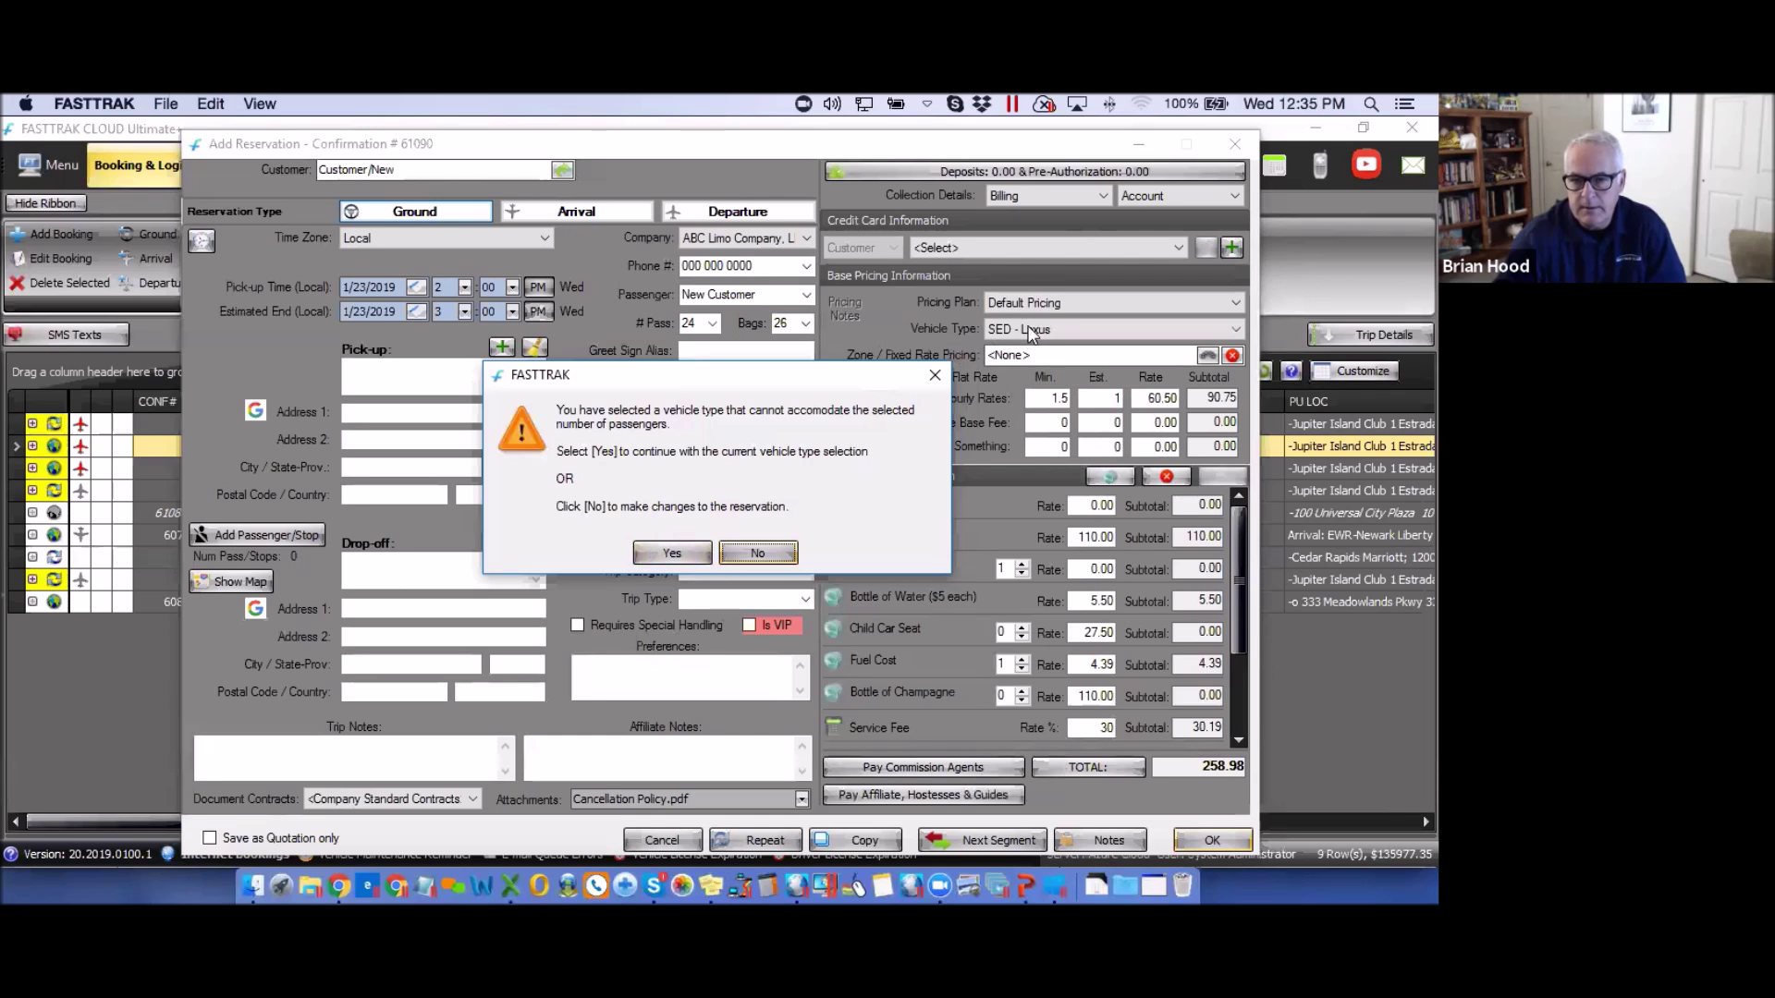
click(759, 555)
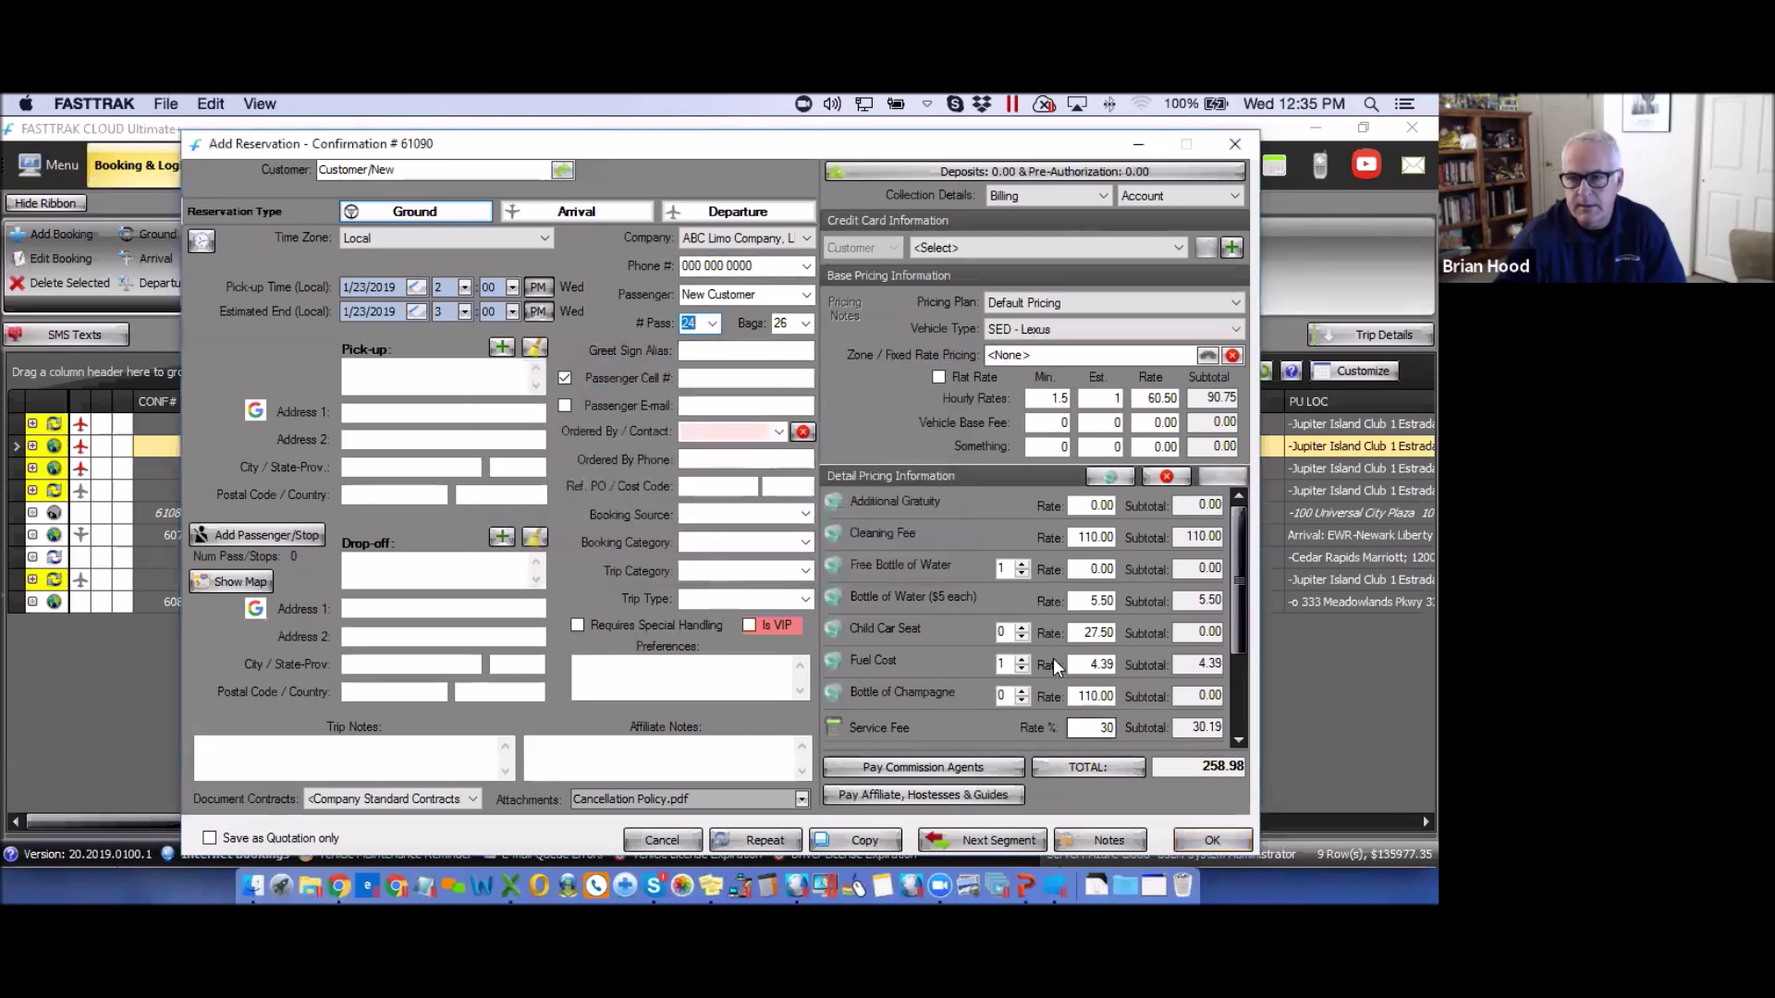
click(1212, 839)
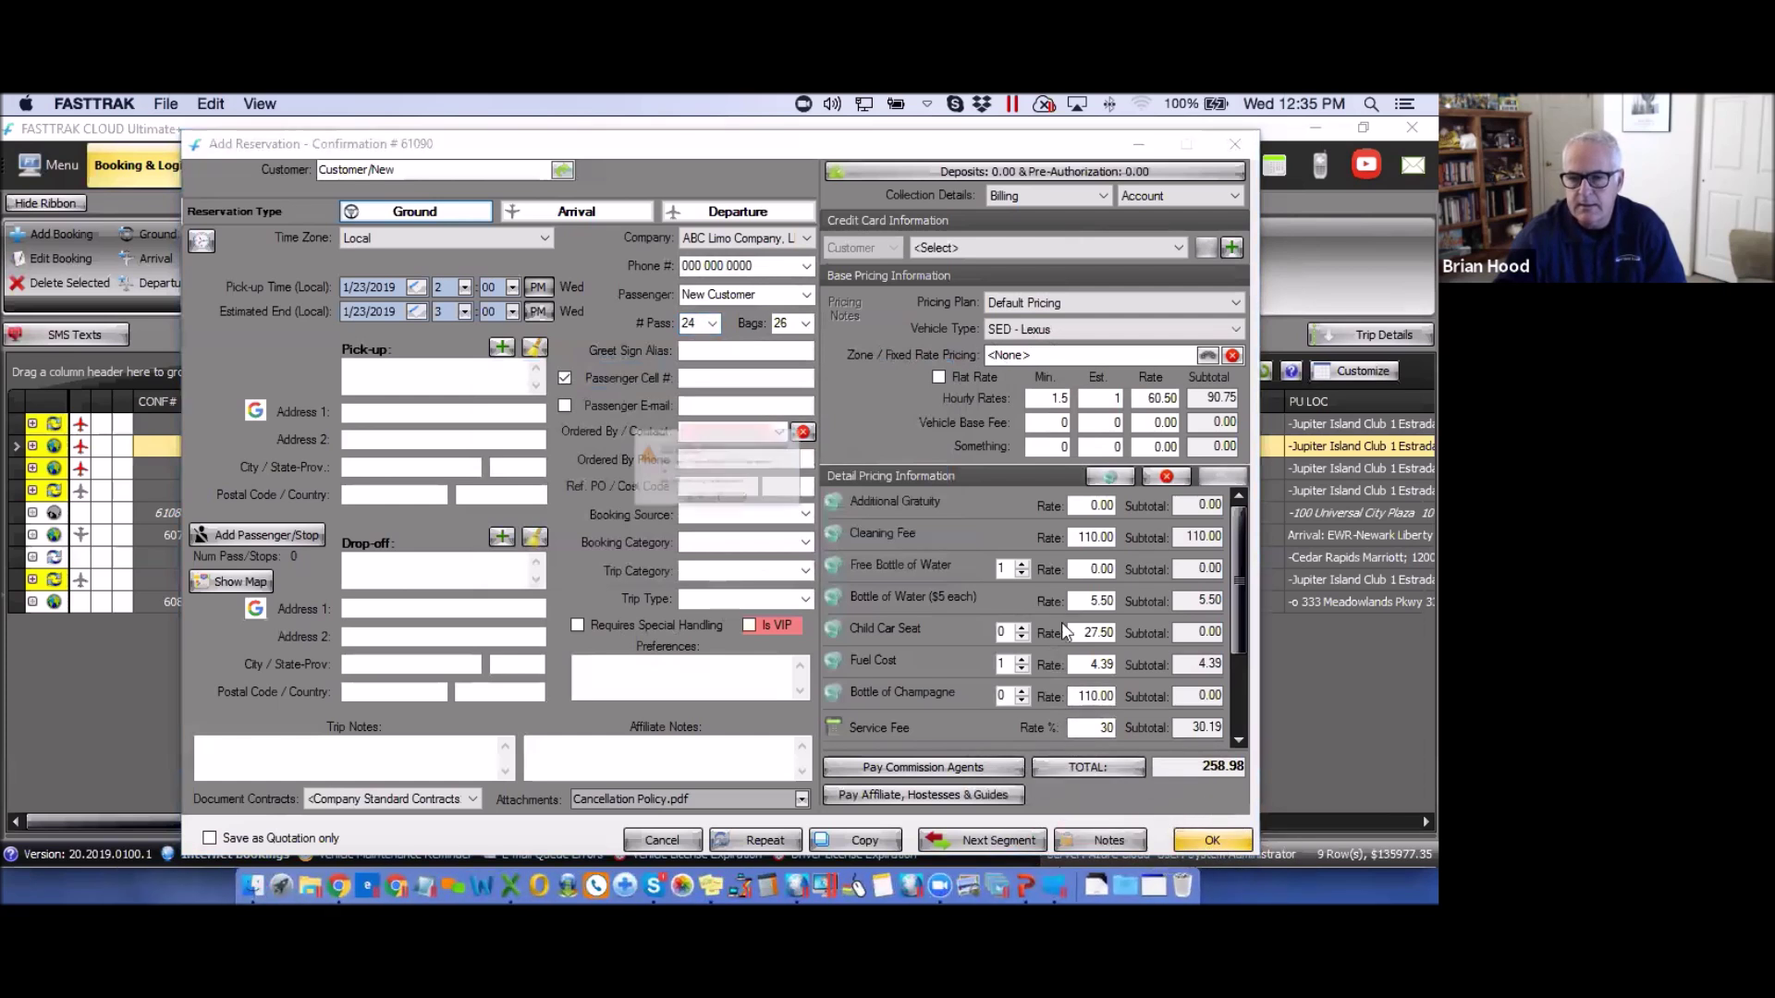
click(673, 553)
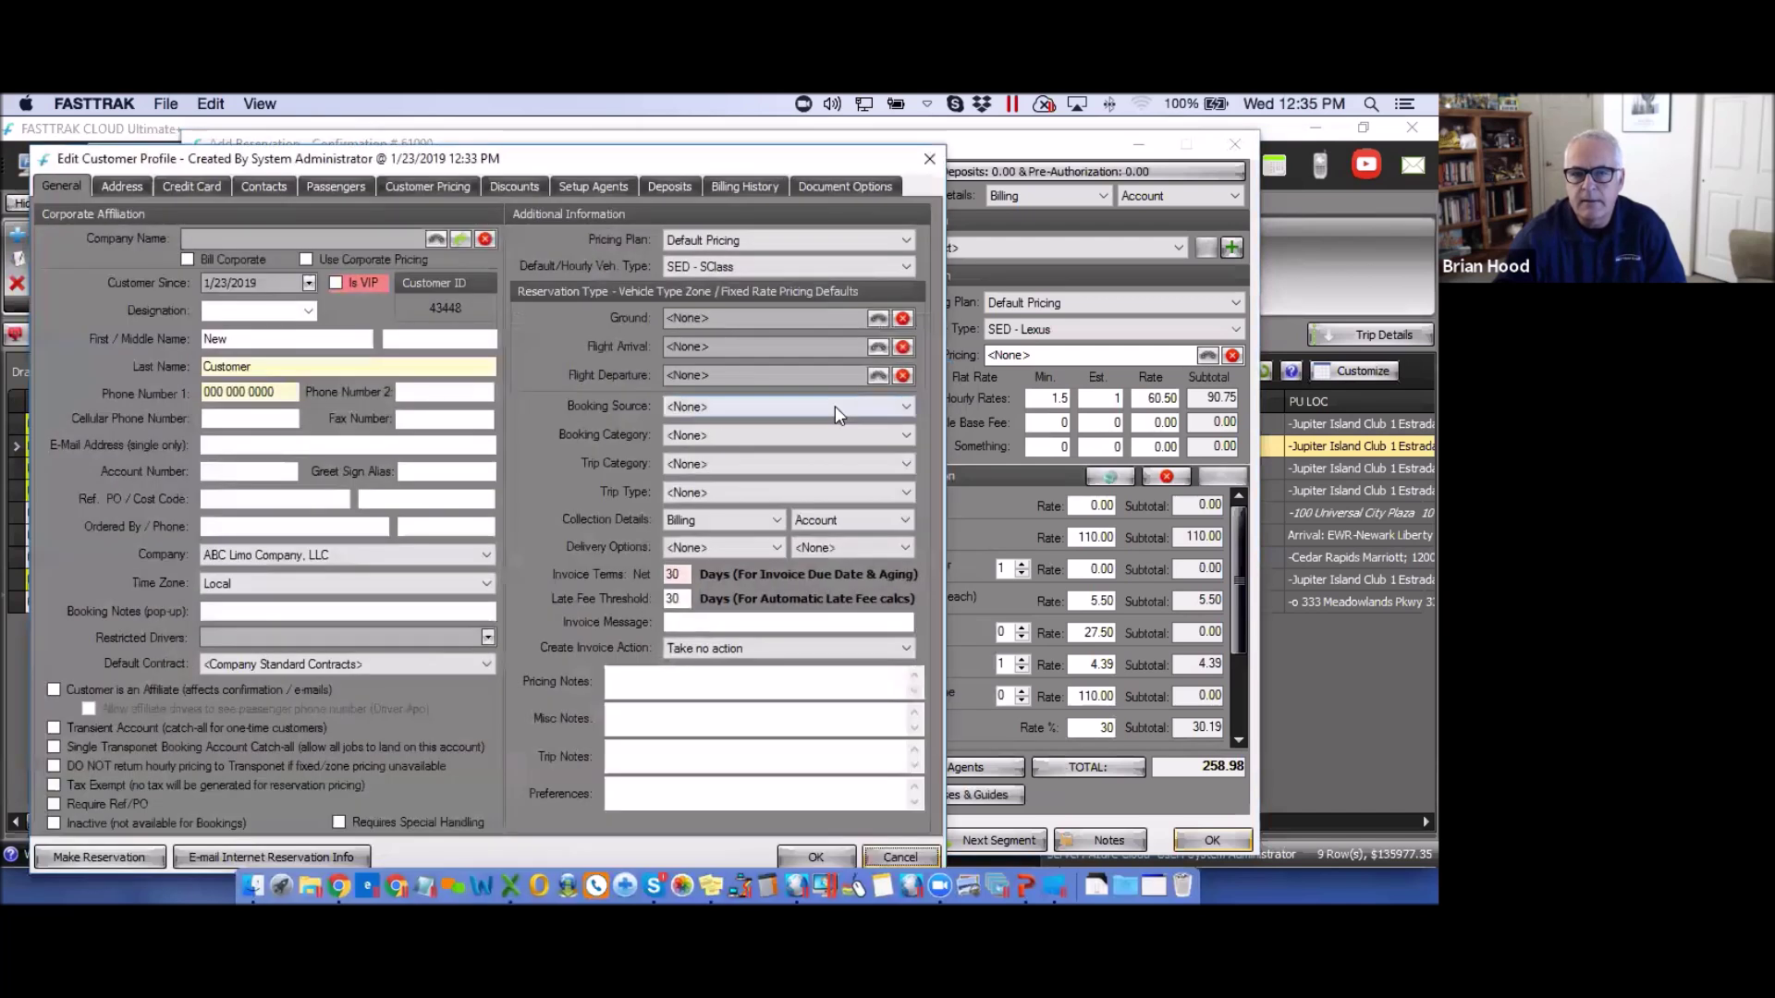
click(930, 162)
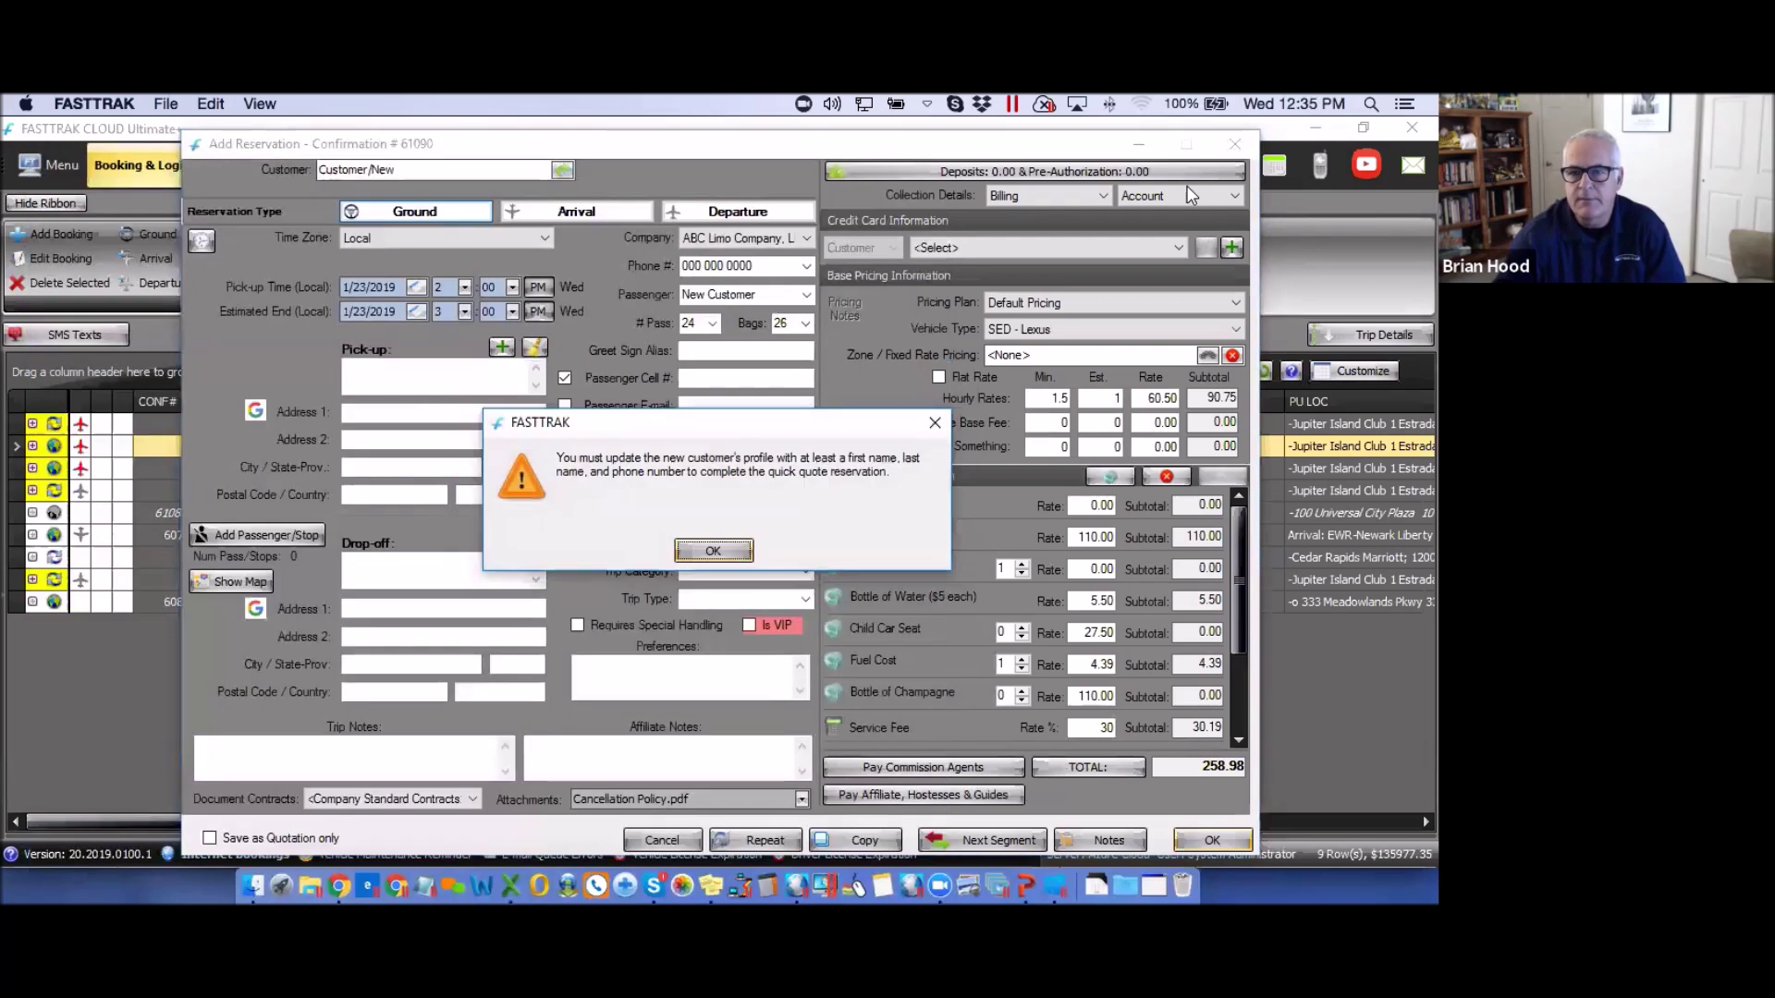
click(717, 552)
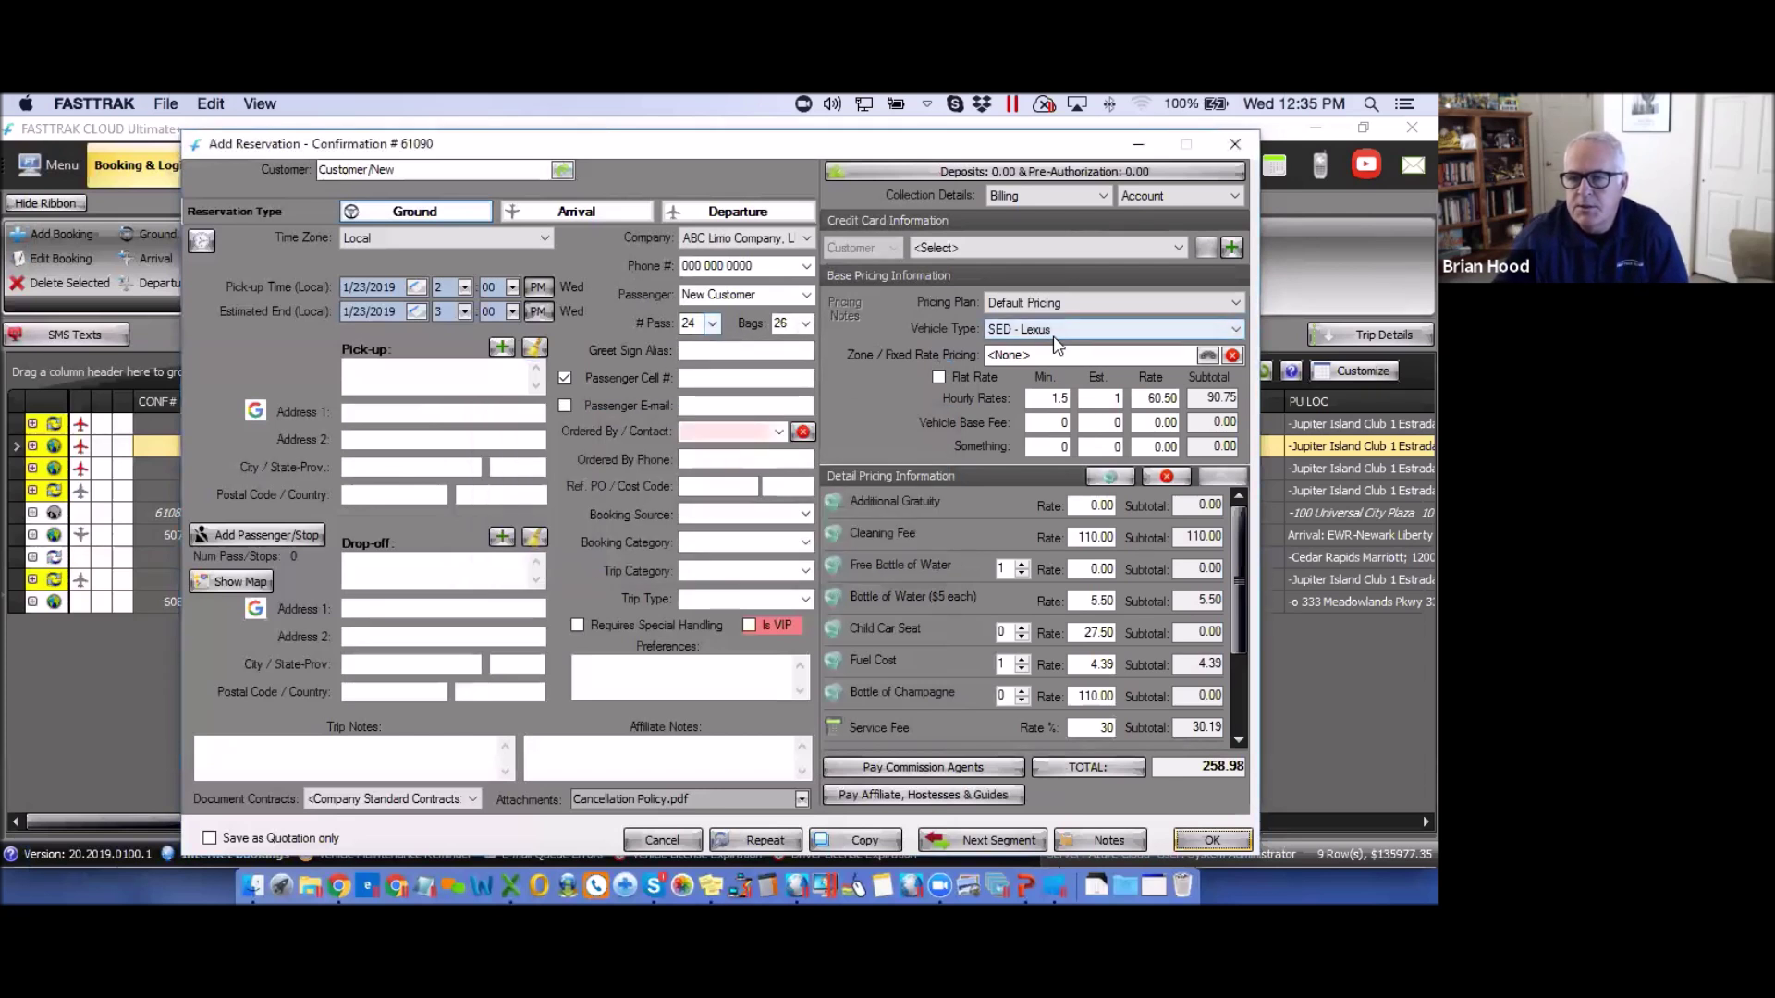
- Discard the 24-passenger ground reservation without saving it
click(1233, 143)
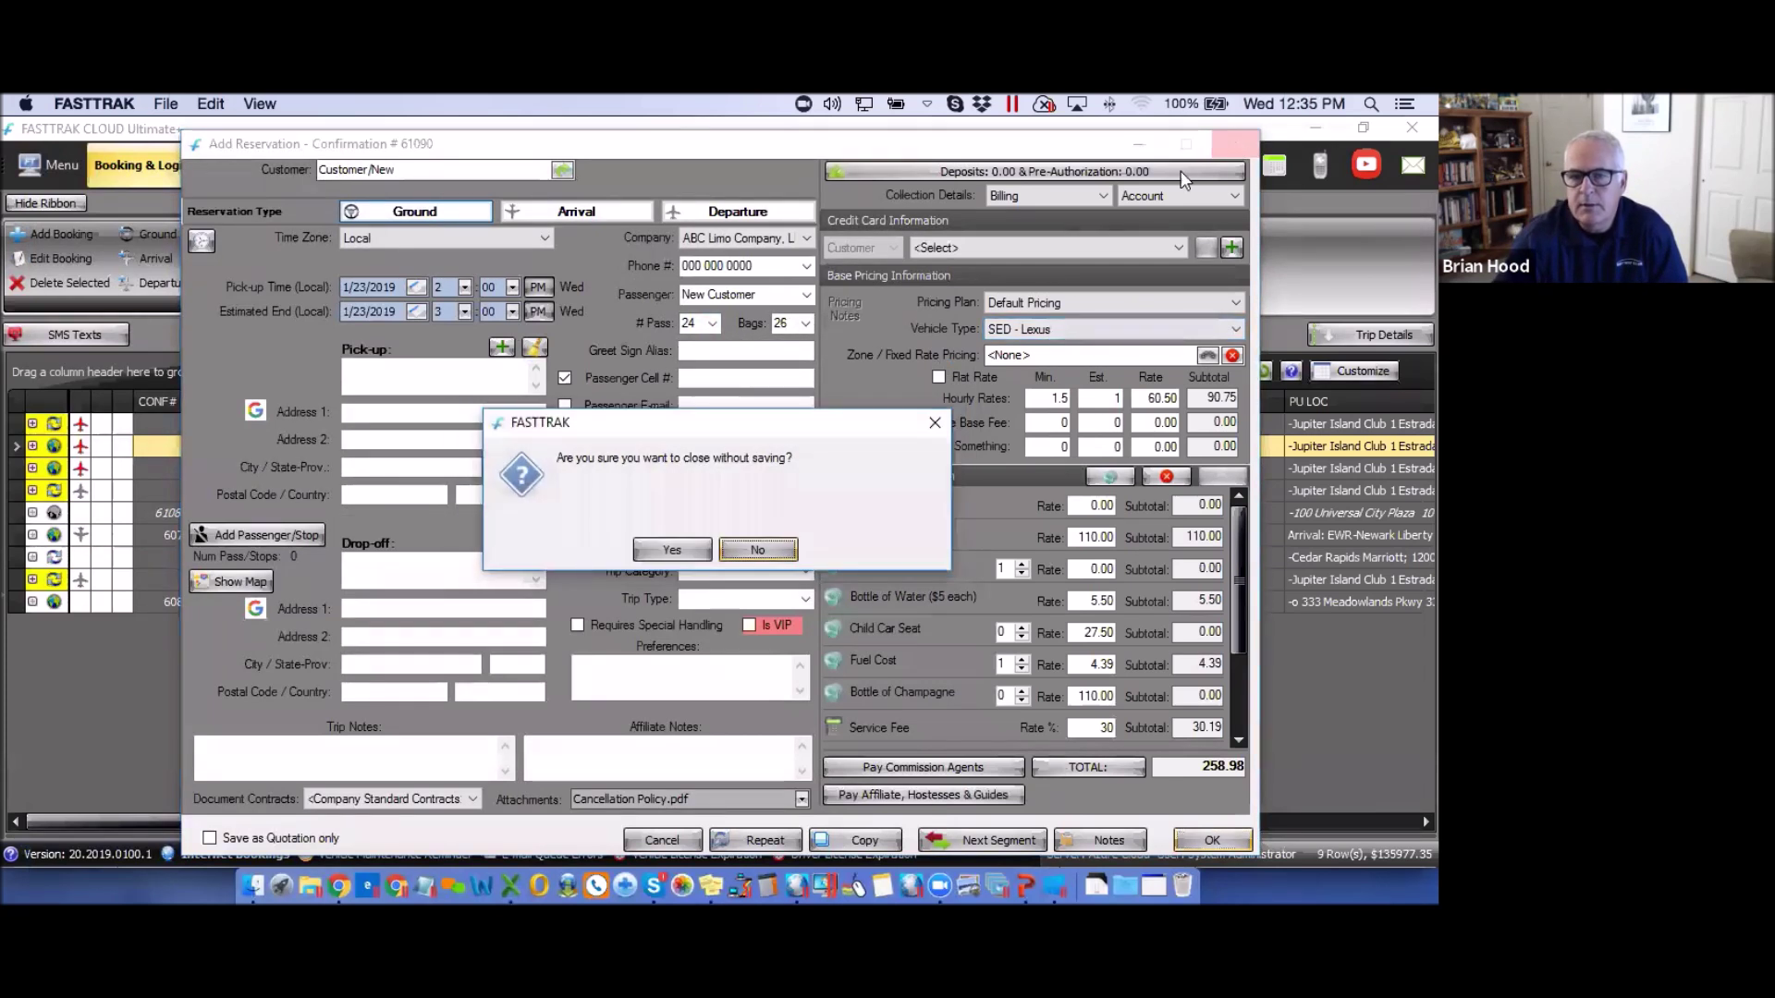
click(672, 552)
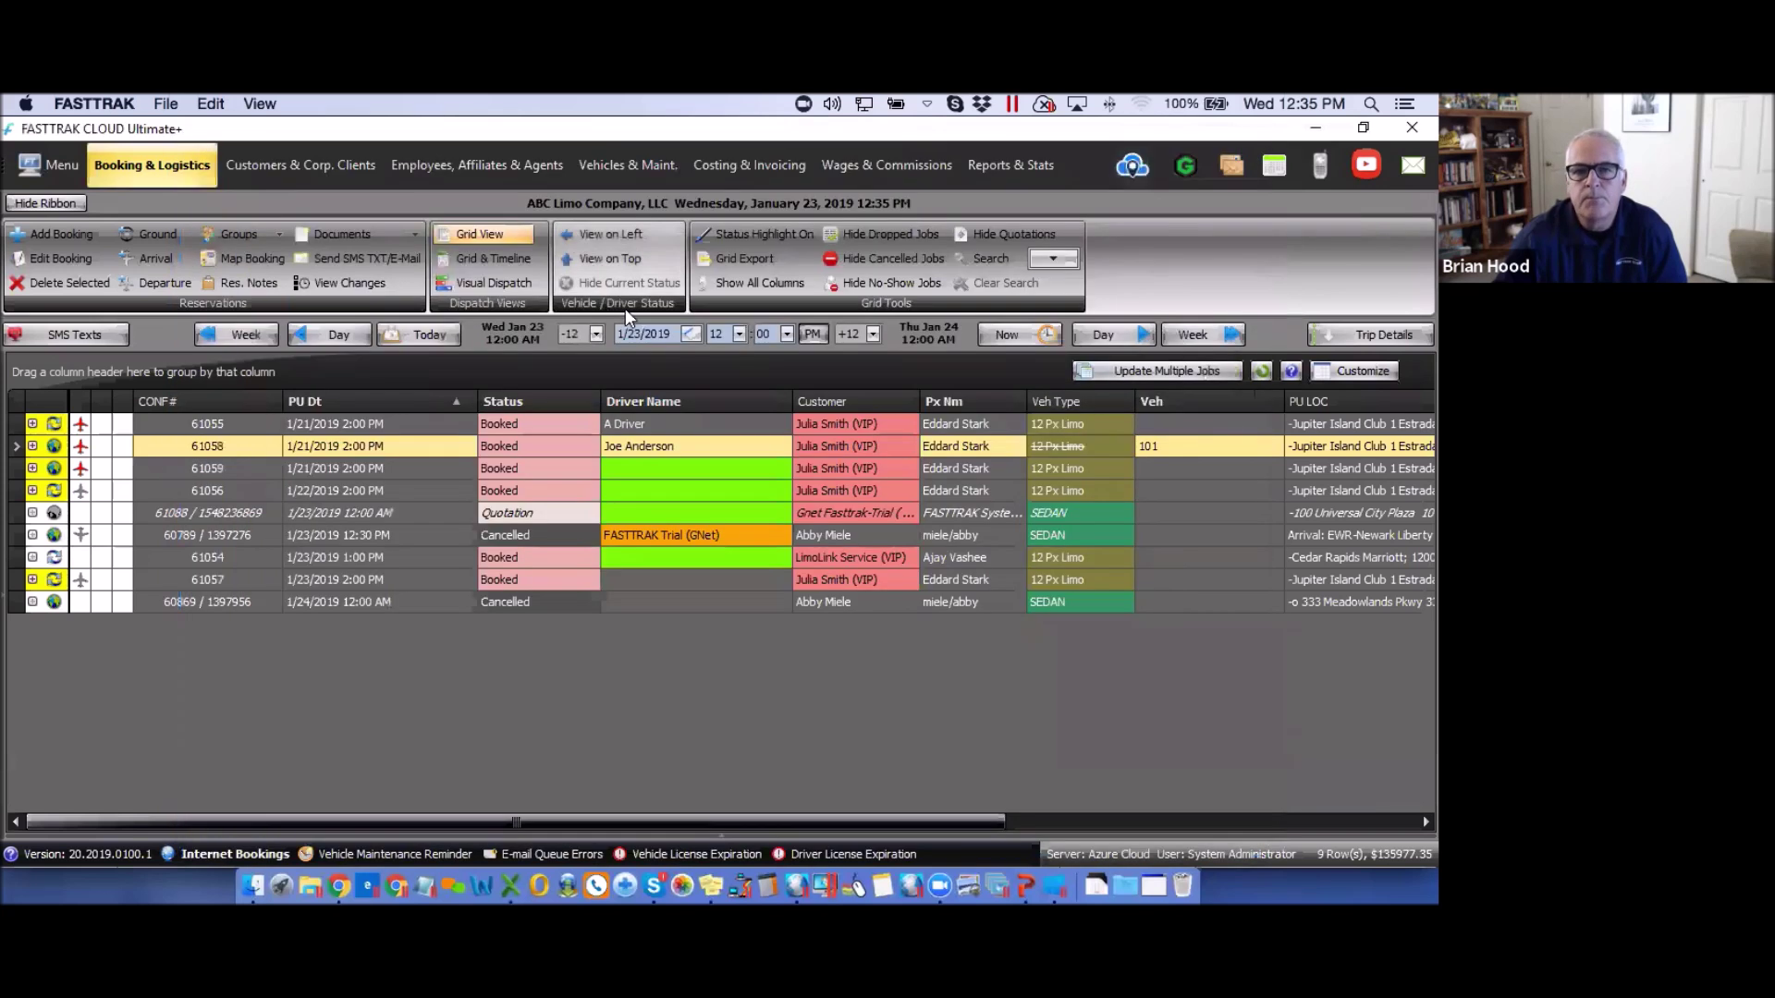
- Open the 24 Px Limo vehicle type, examine its maximum passenger and bag options, and close it without changes
click(628, 166)
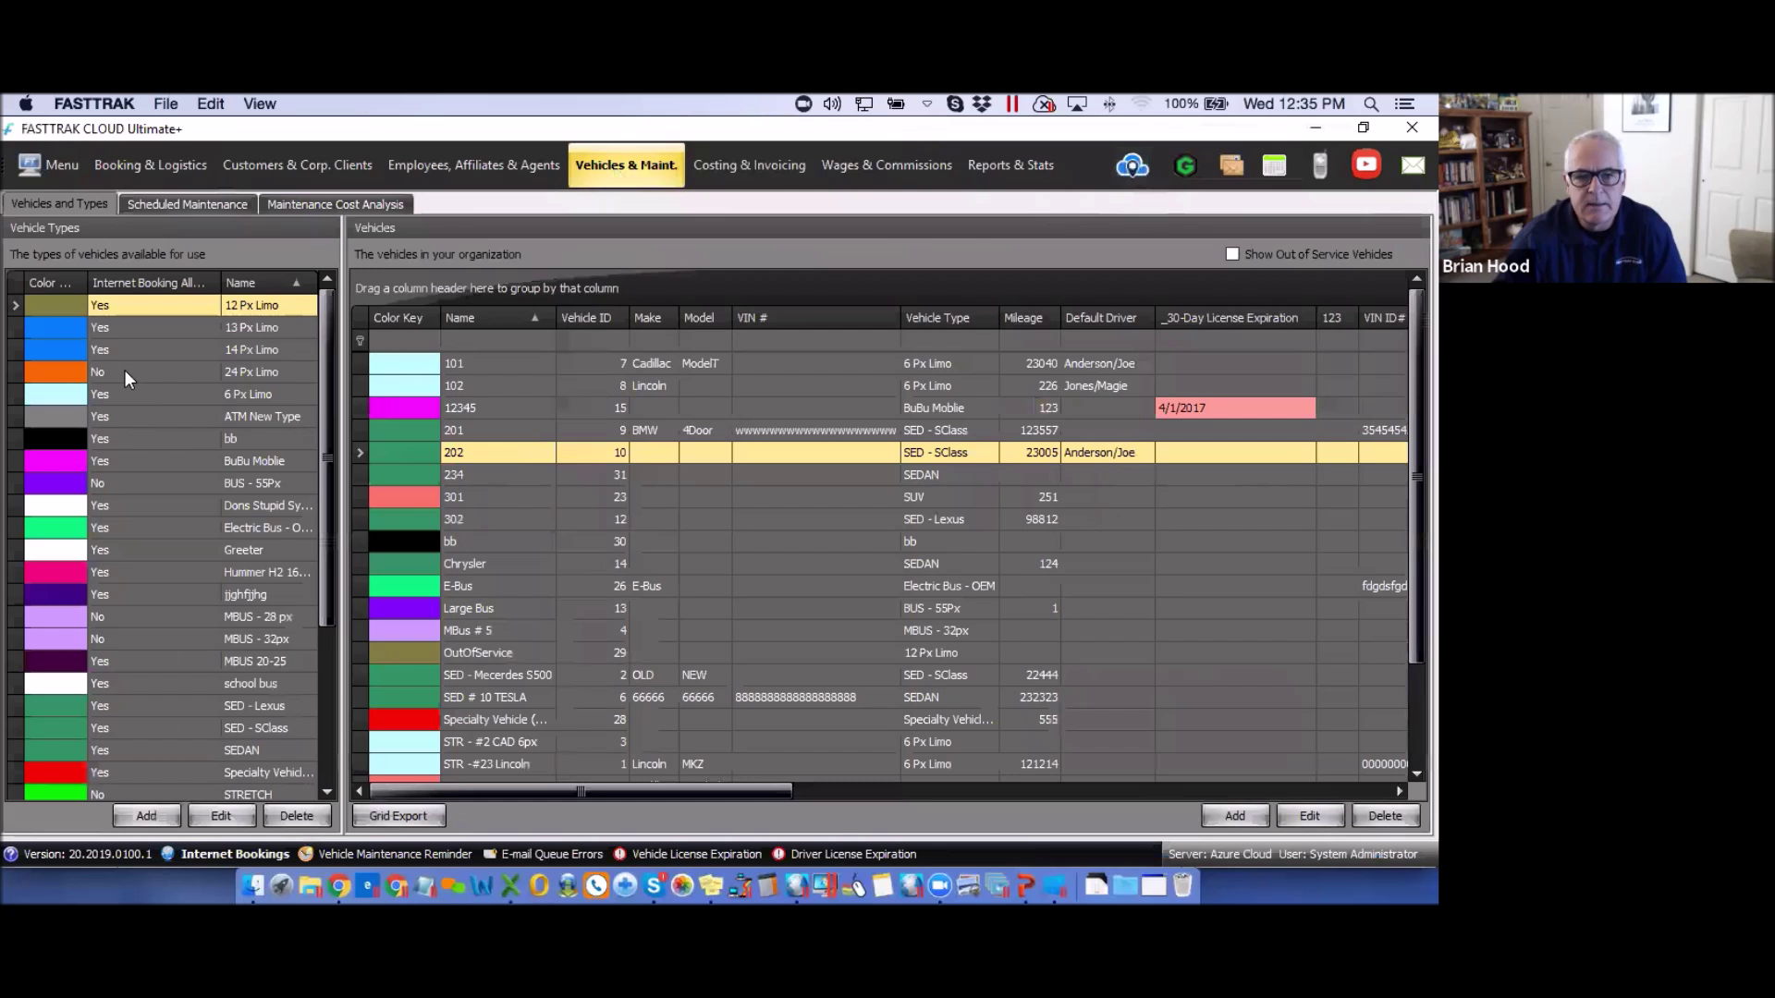
double_click(122, 375)
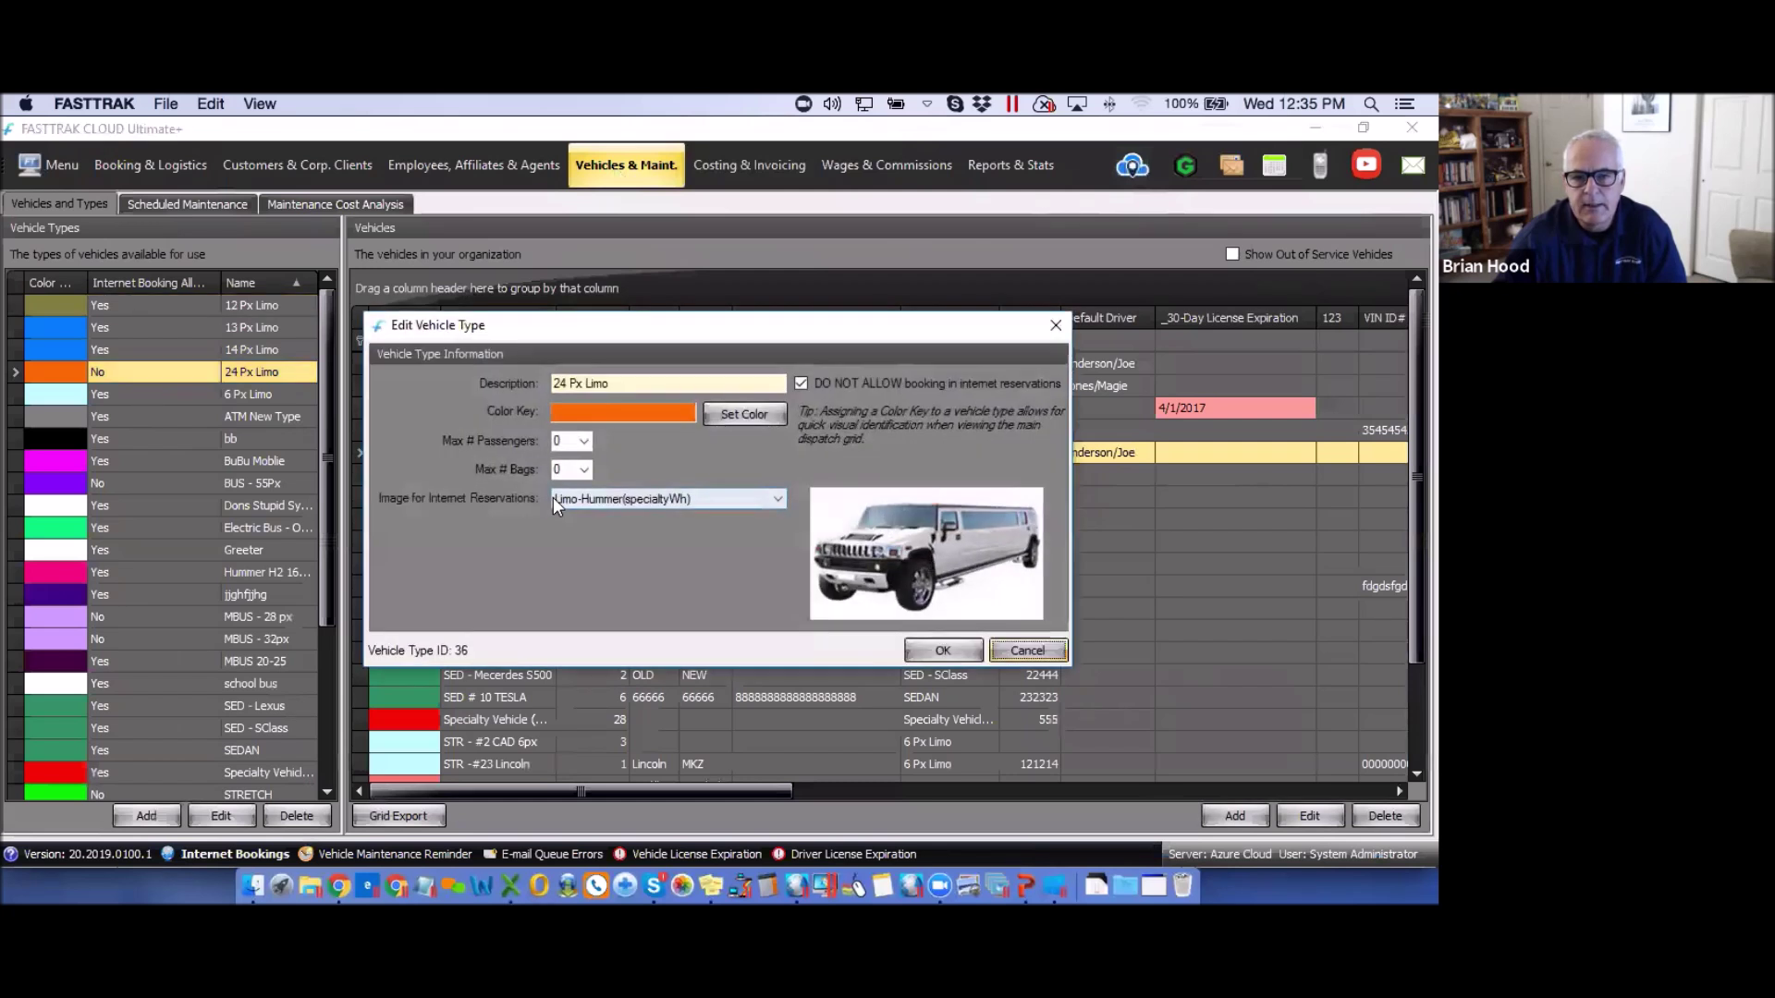
click(584, 442)
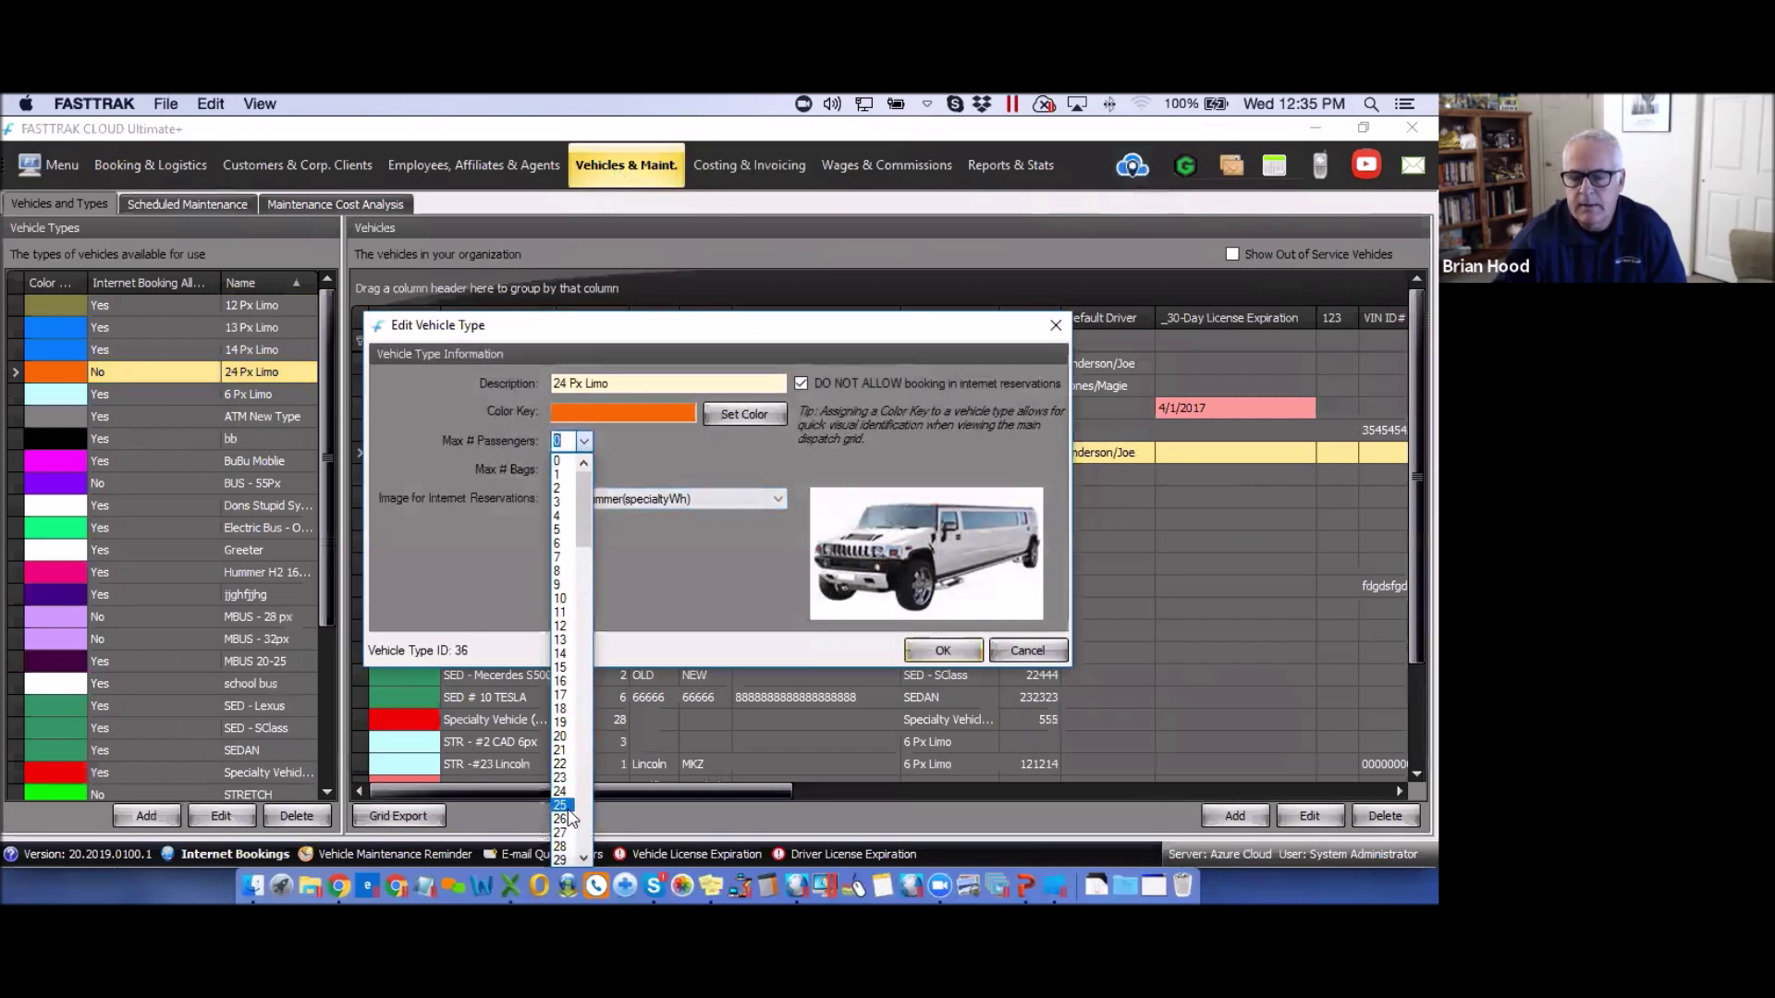
click(662, 452)
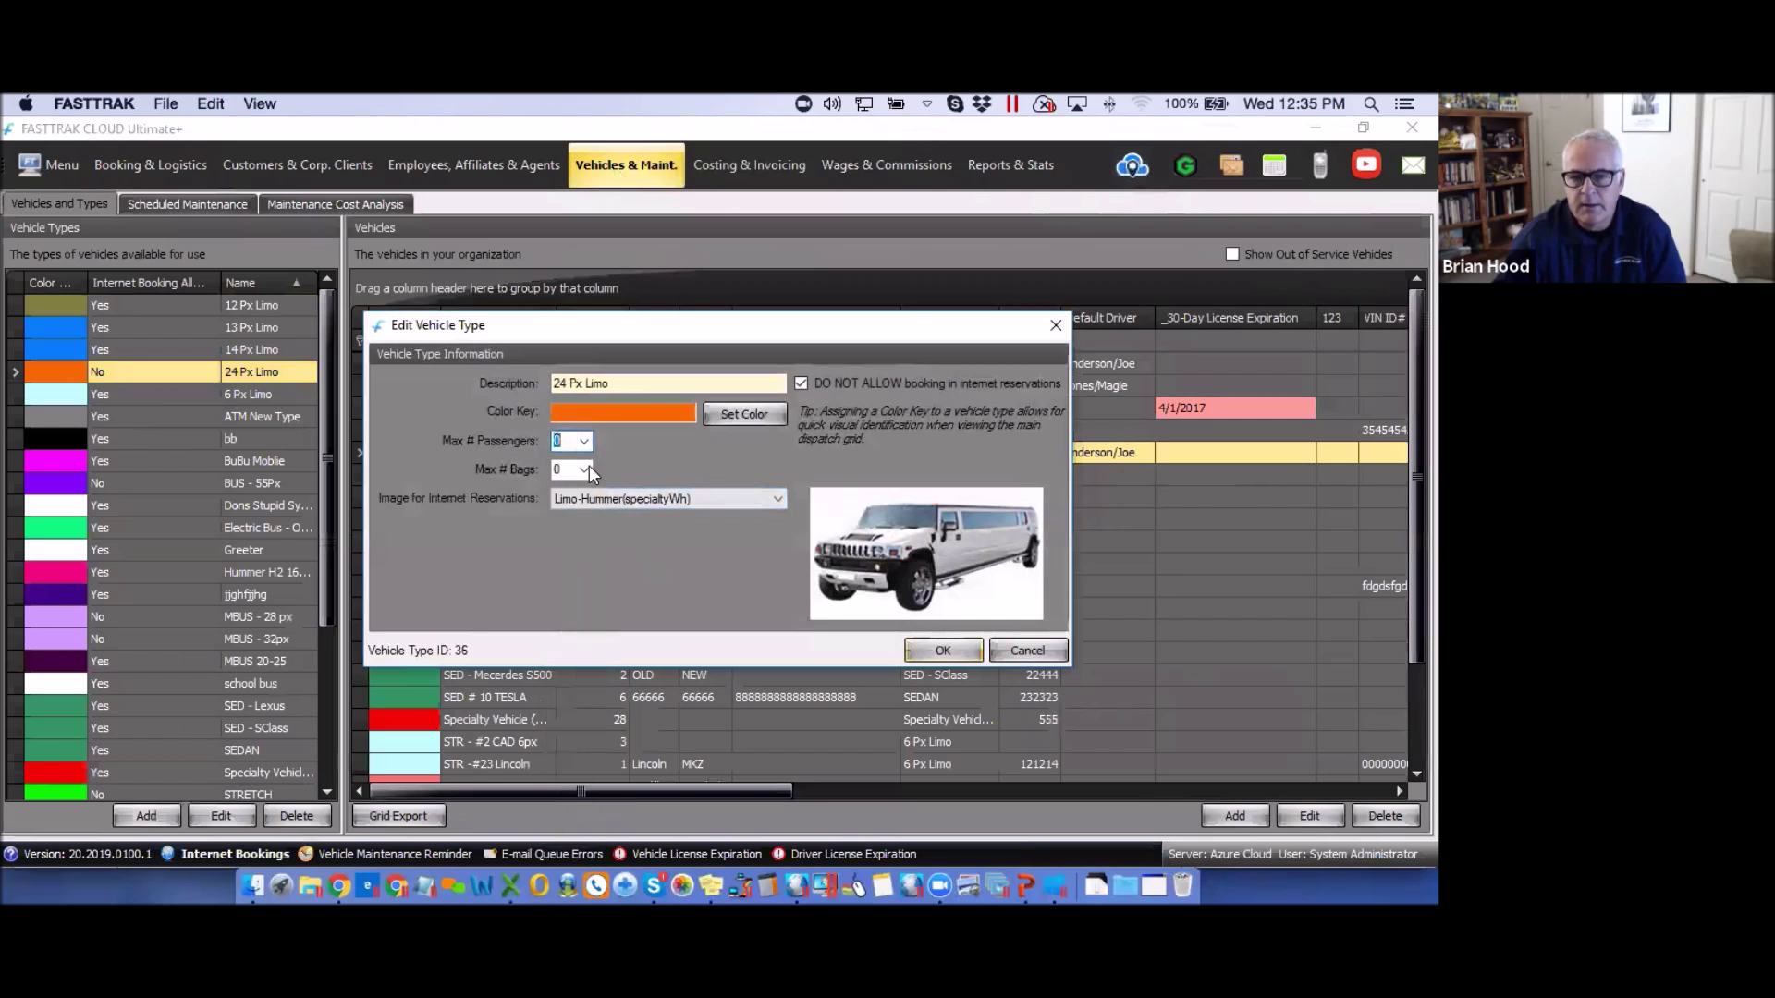
click(585, 469)
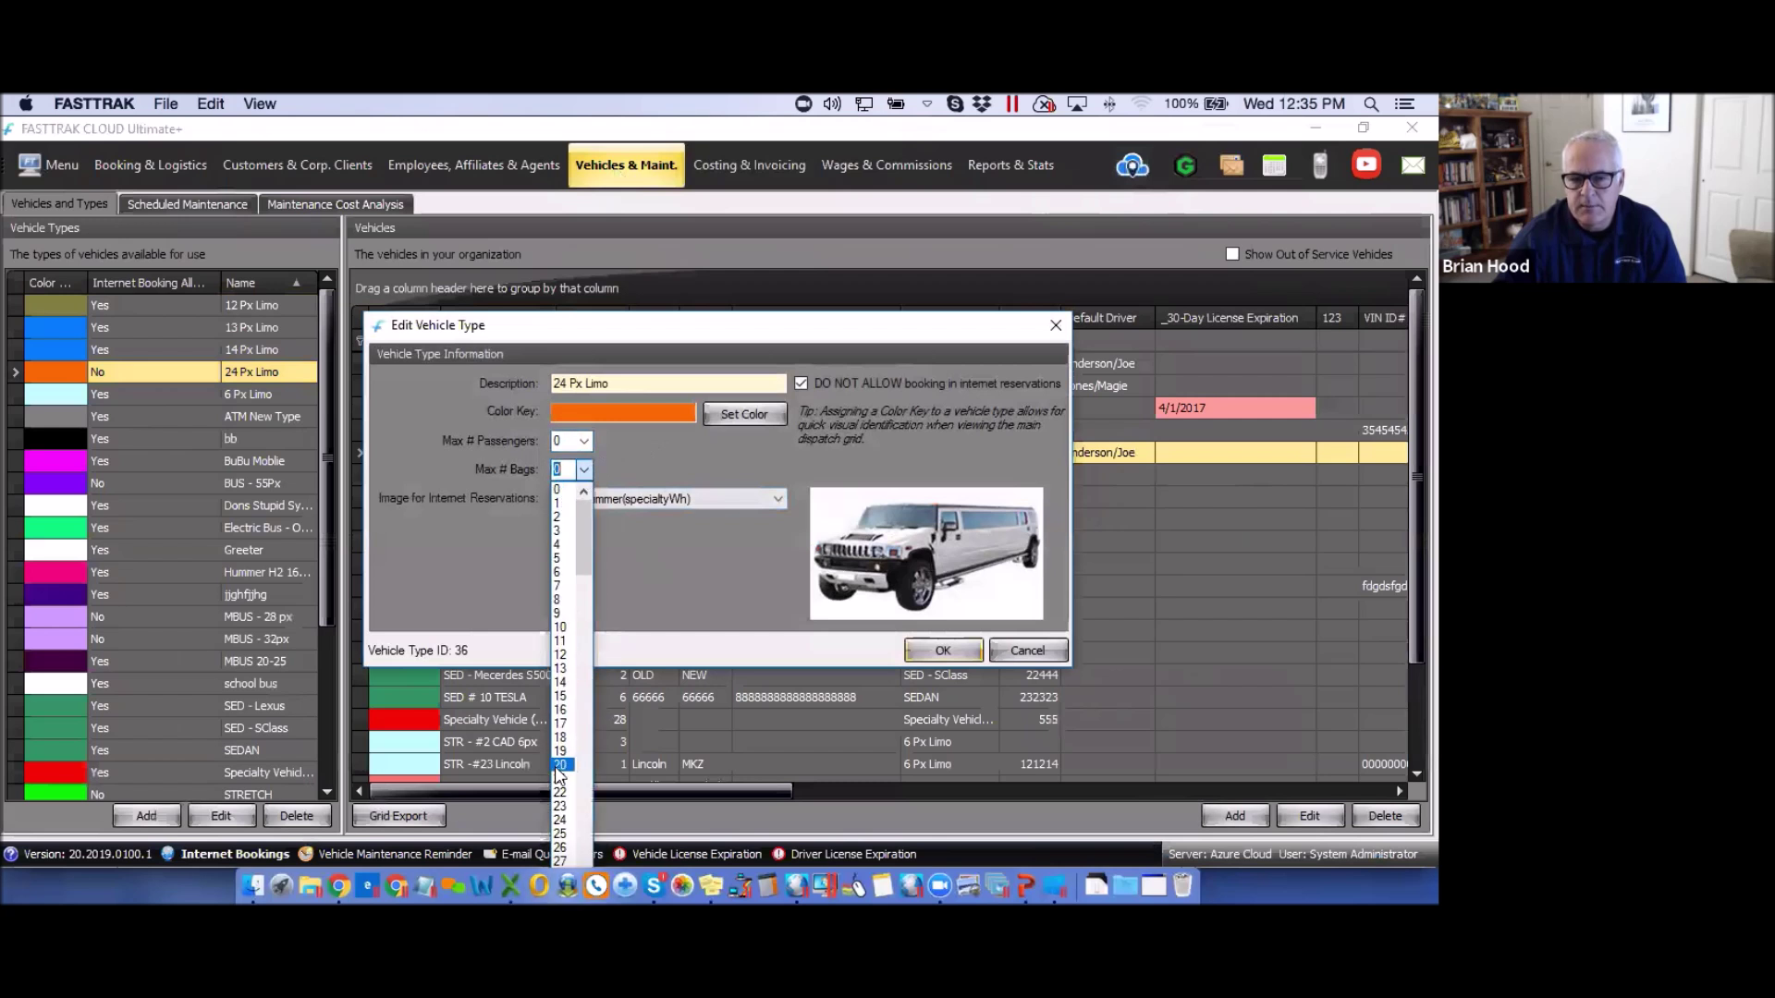
click(695, 575)
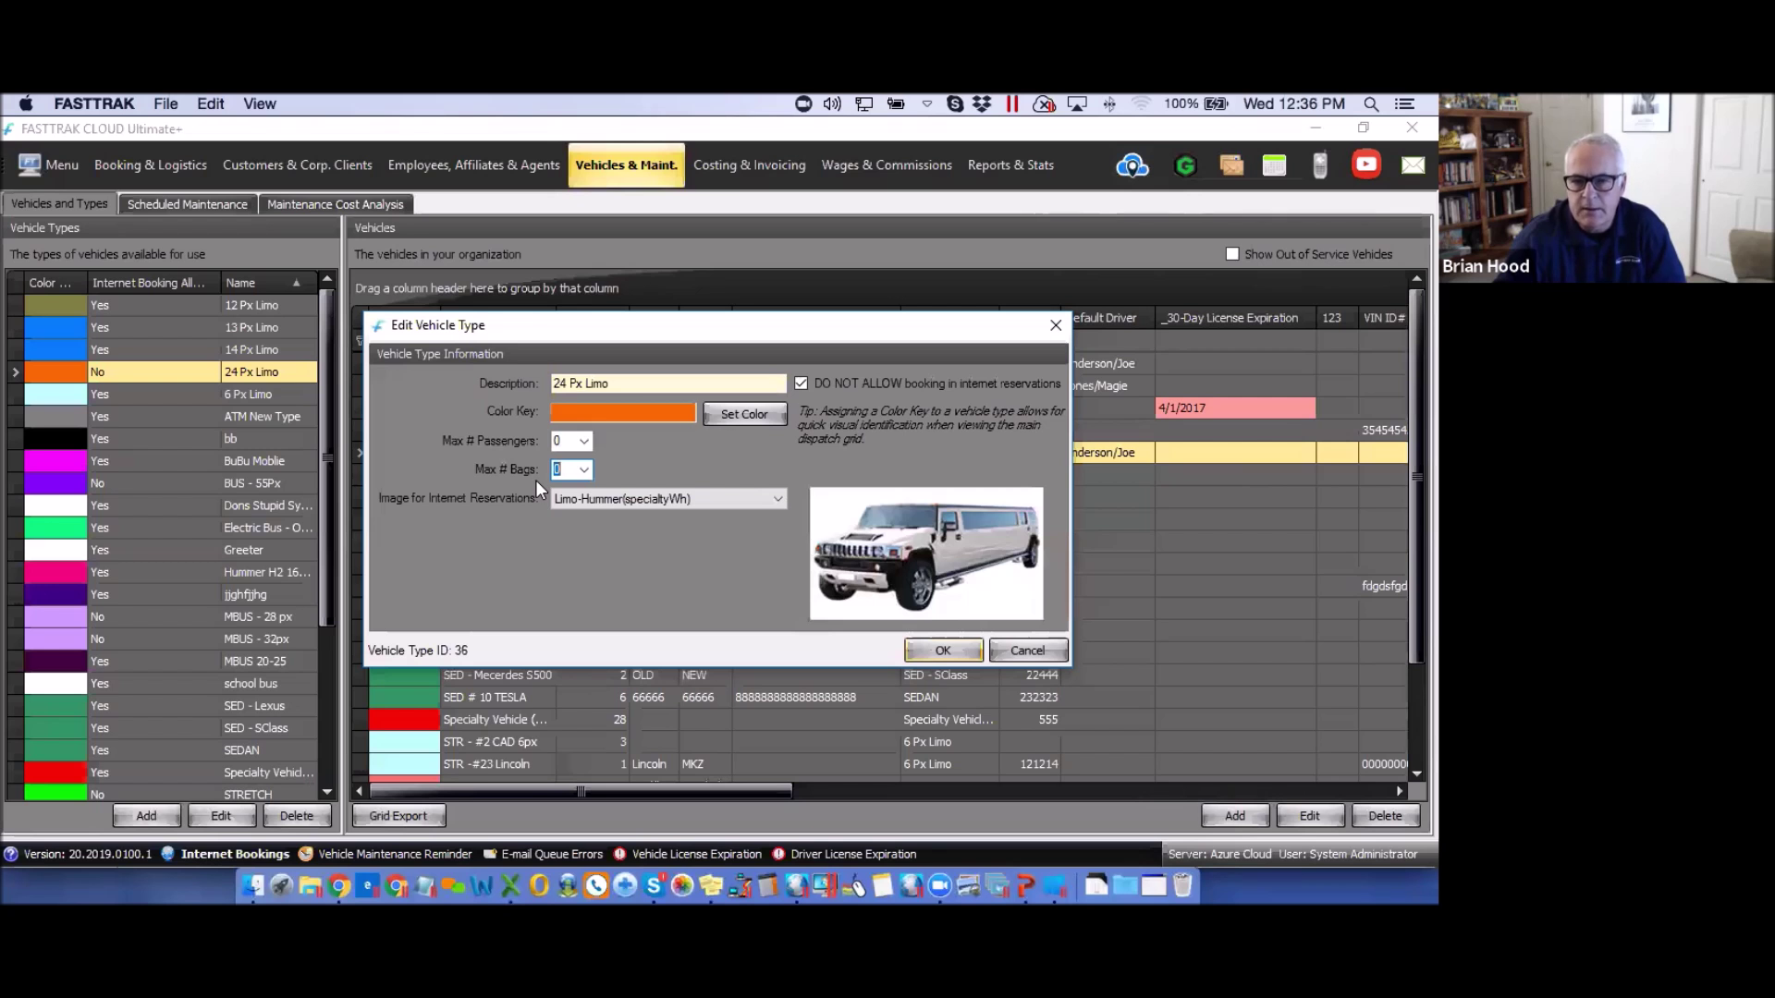
click(1058, 327)
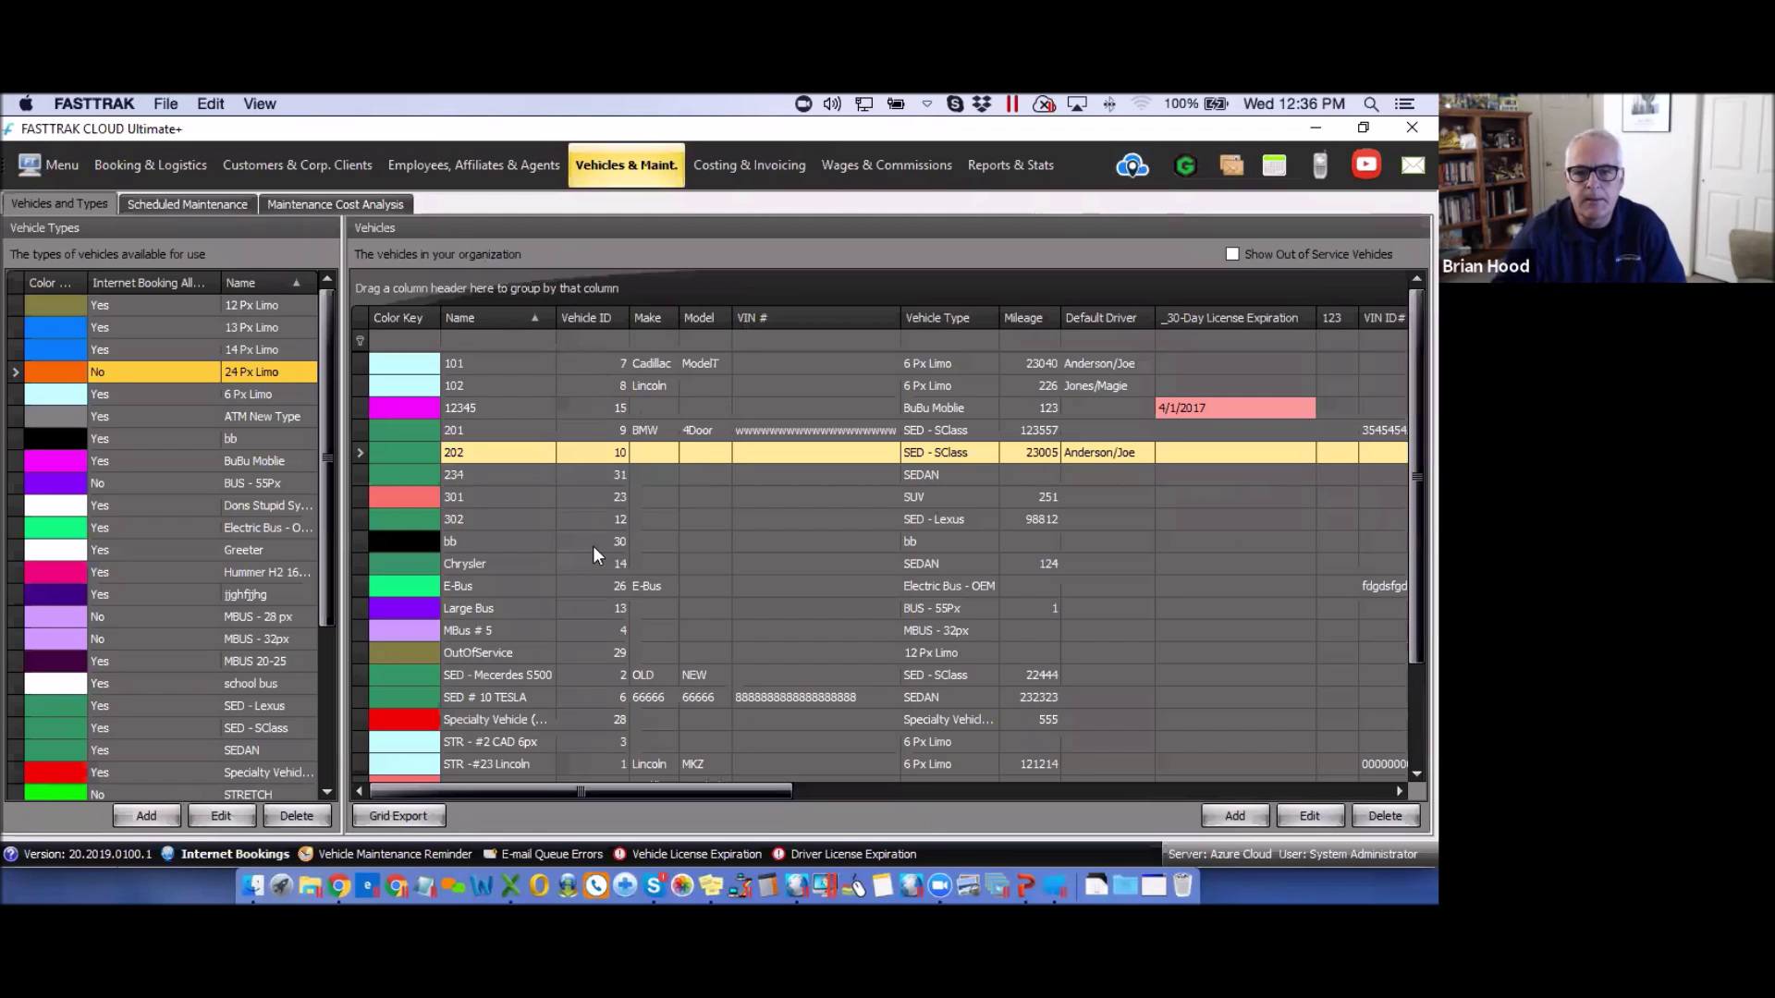
- Open the second listed customer's profile and choose SUV as the default/hourly vehicle type
click(279, 168)
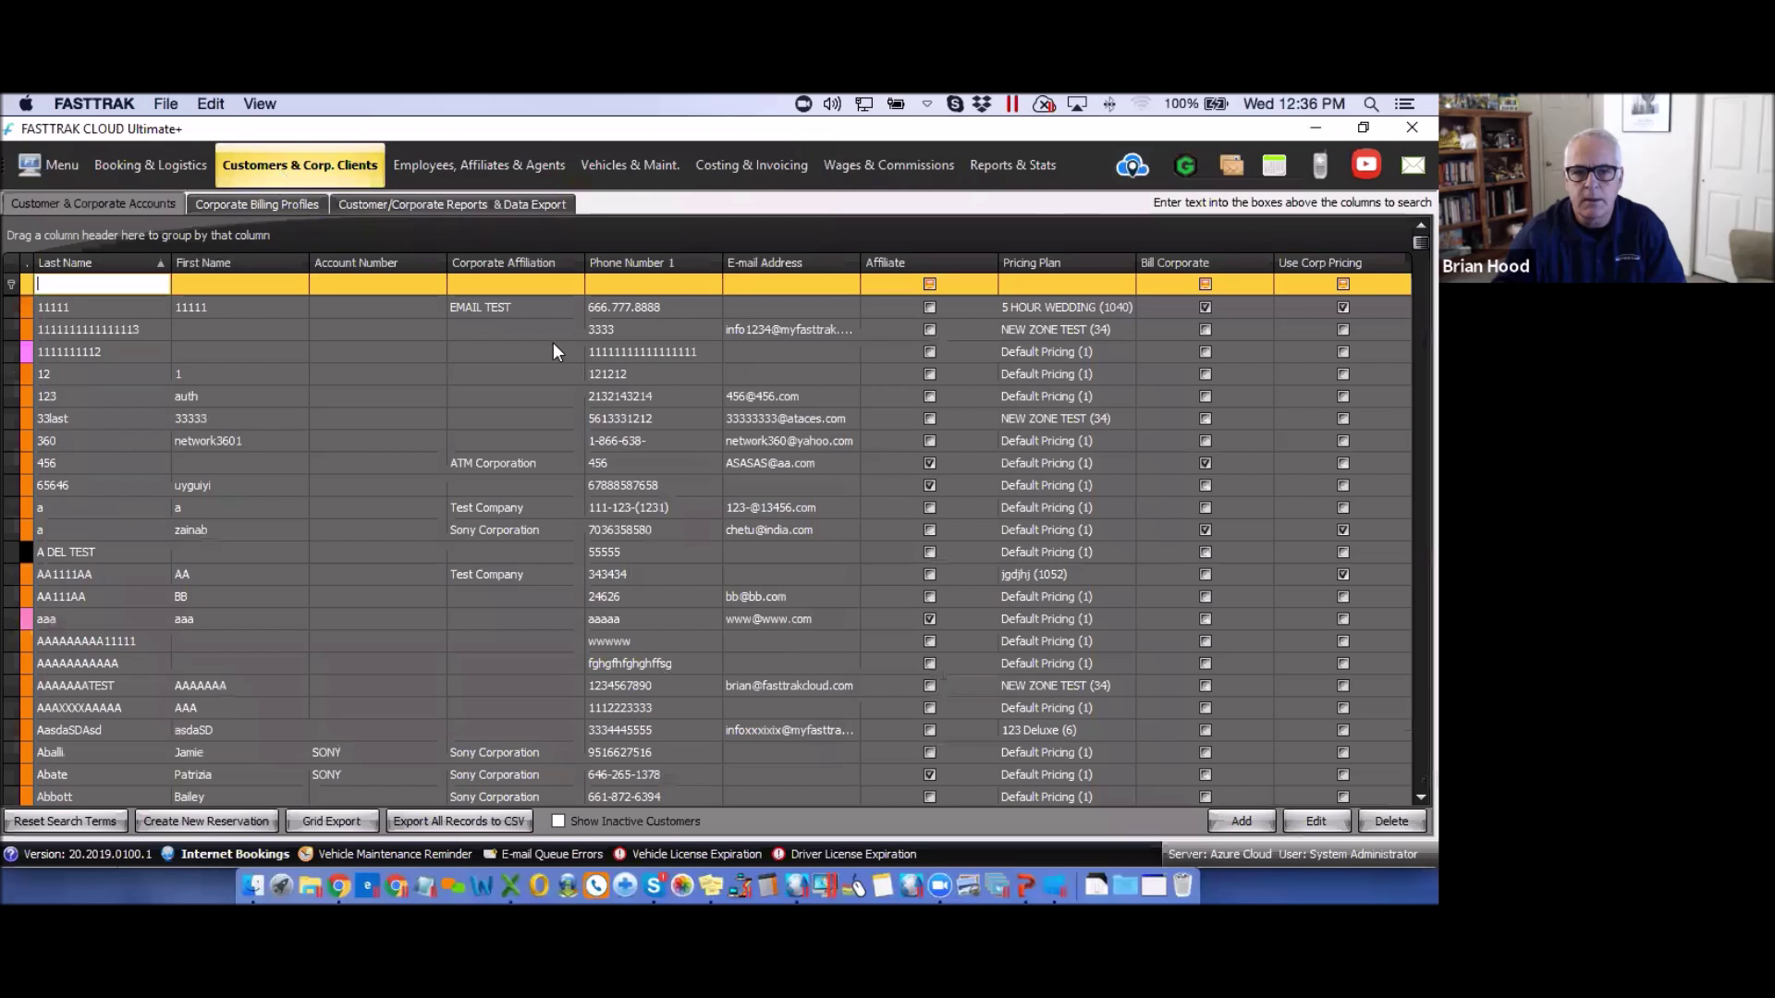
click(540, 329)
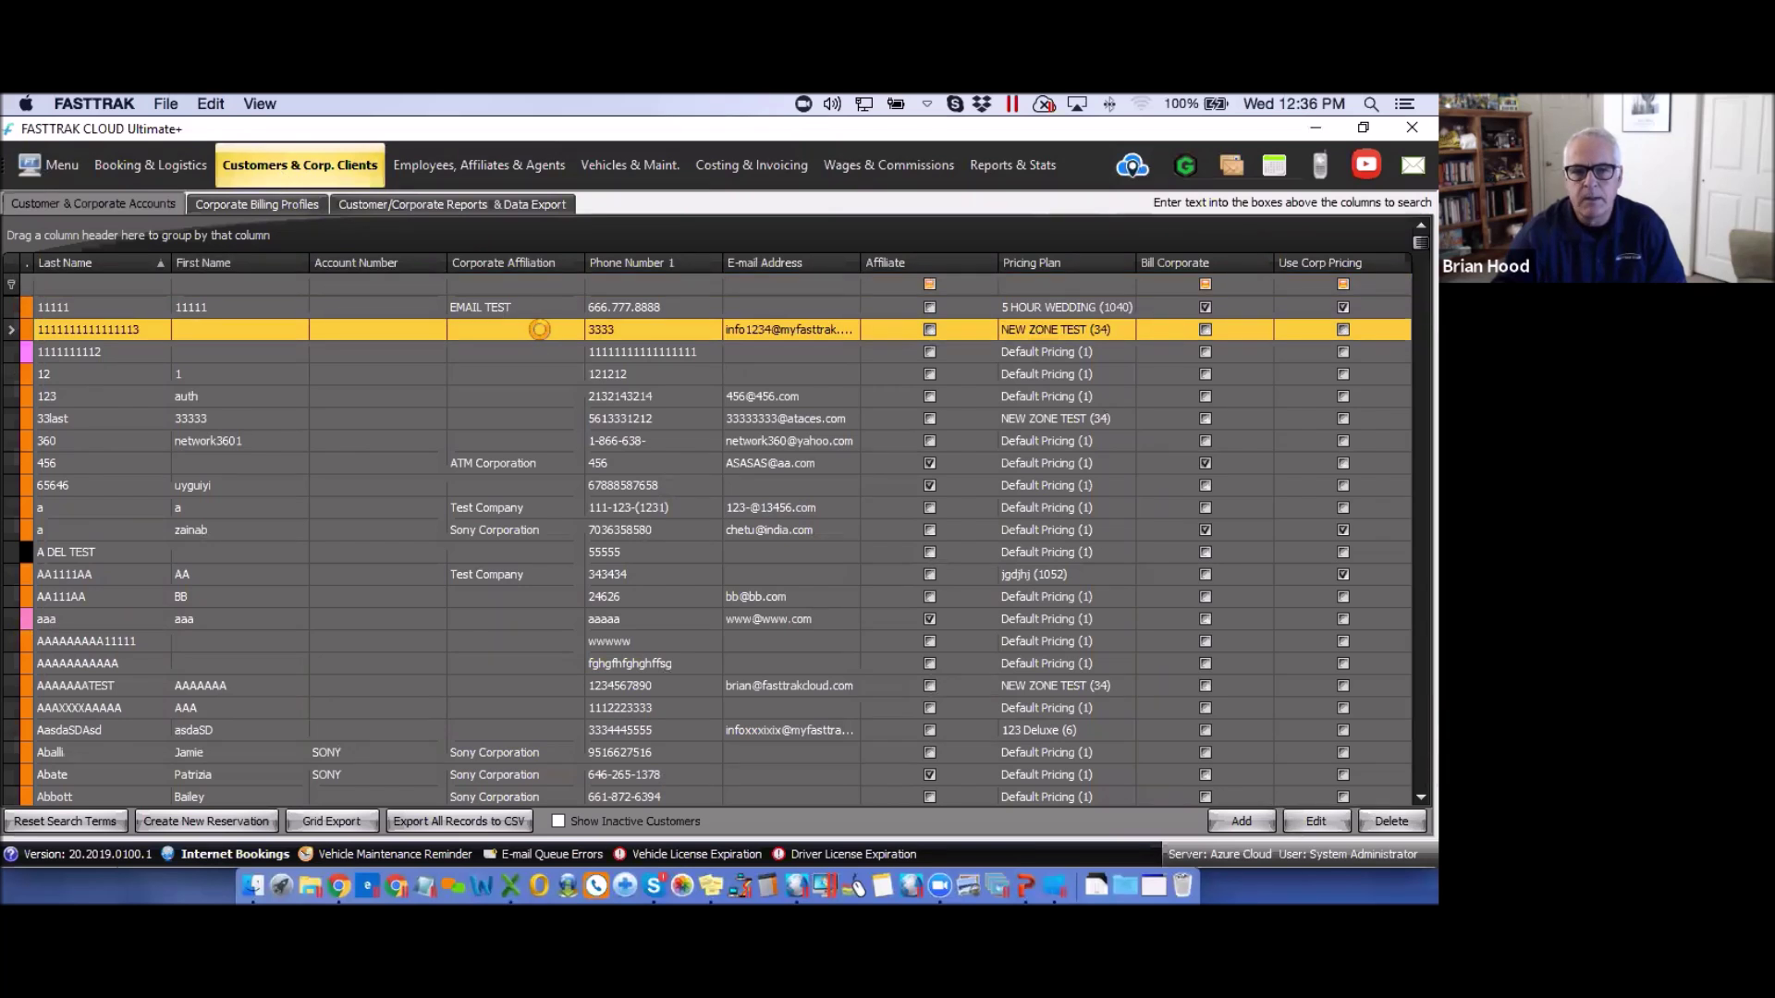
double_click(539, 329)
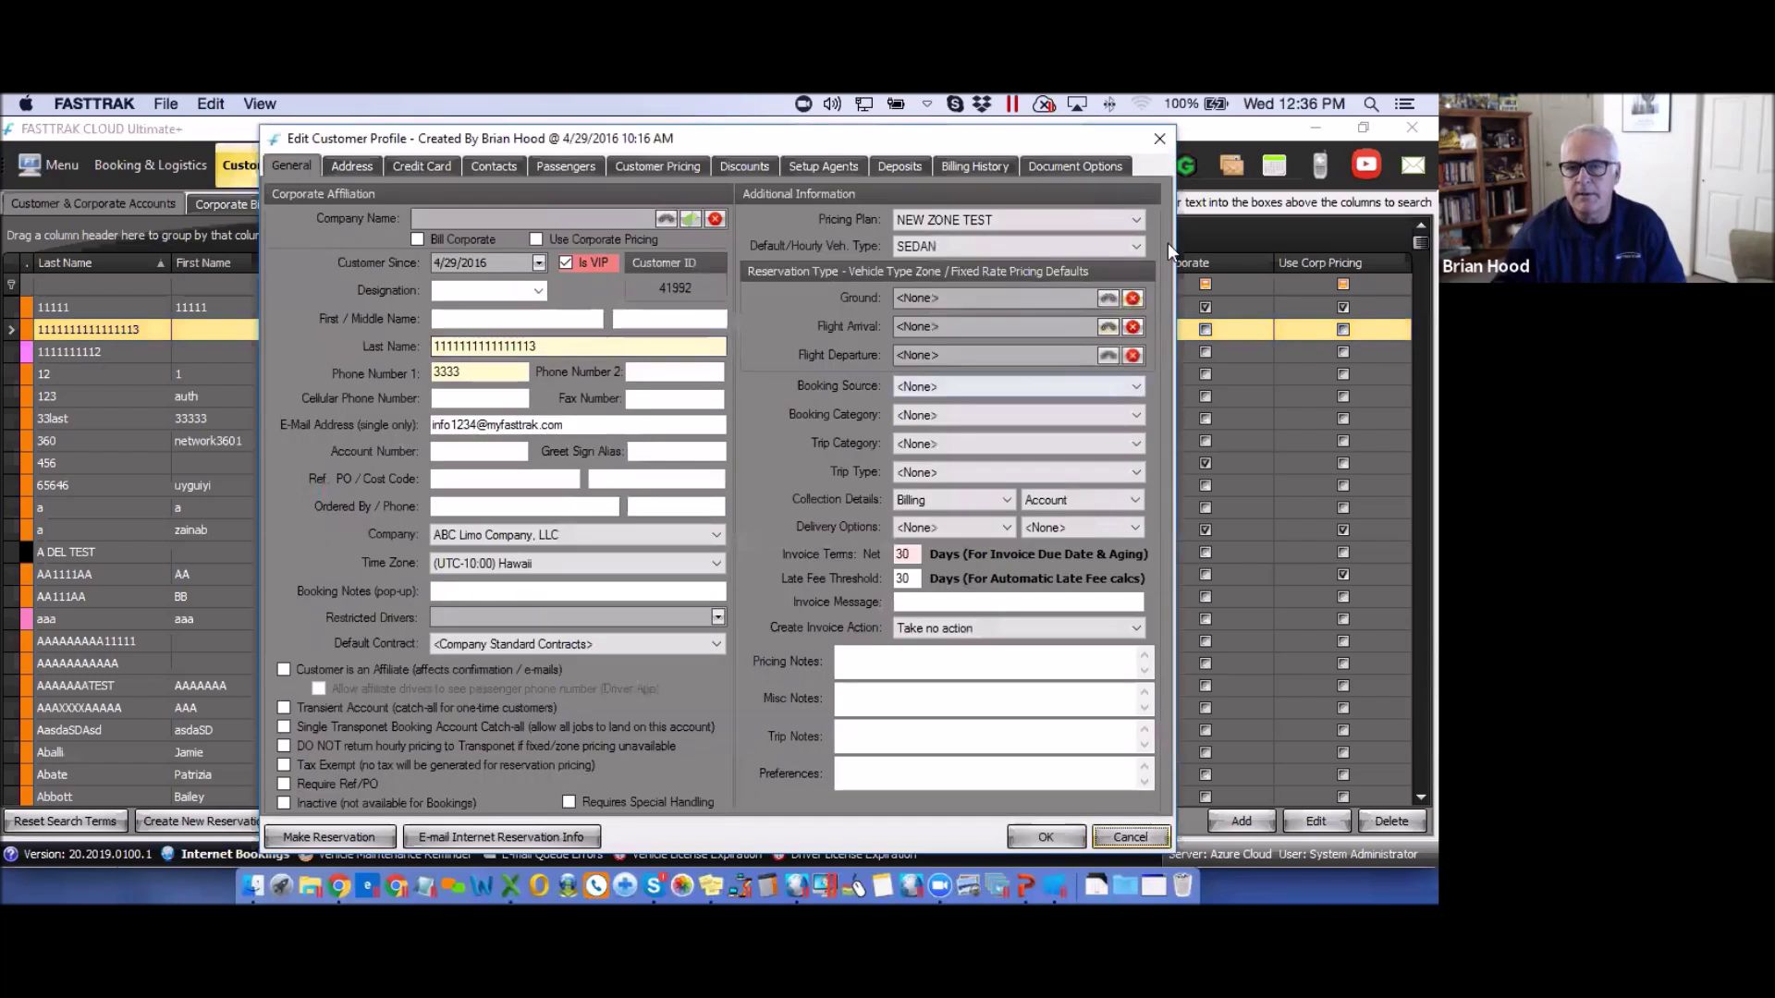
click(1136, 248)
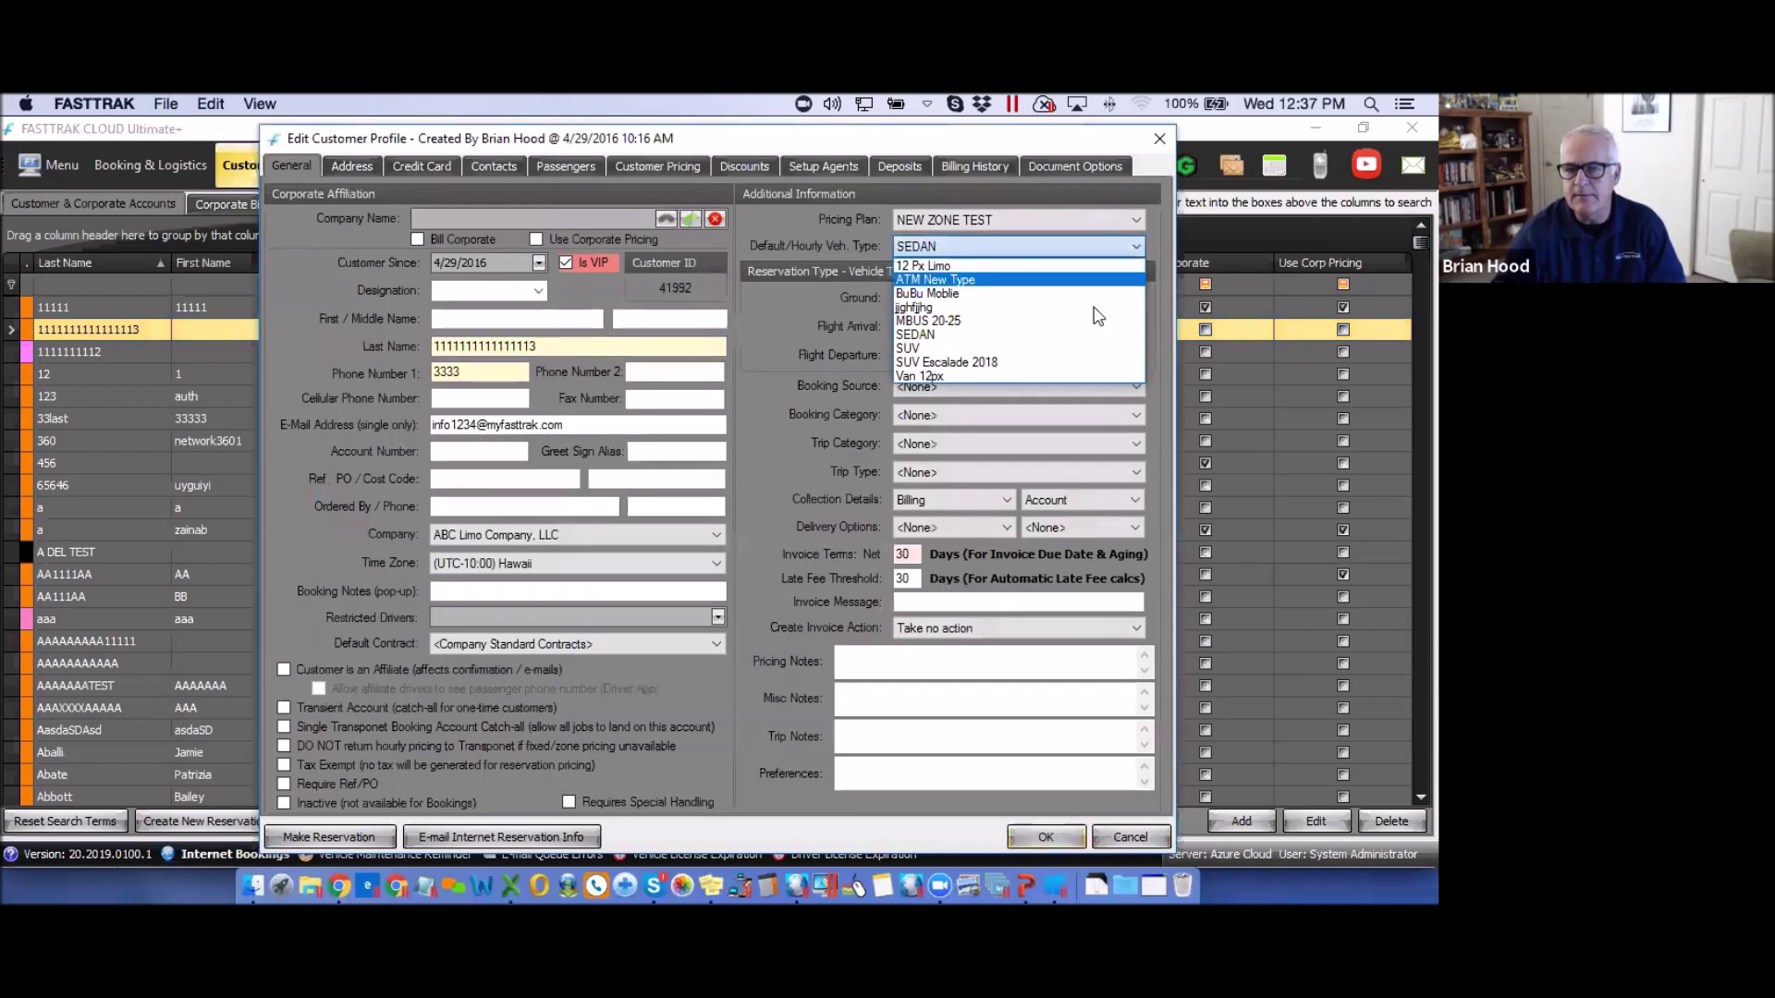
click(910, 349)
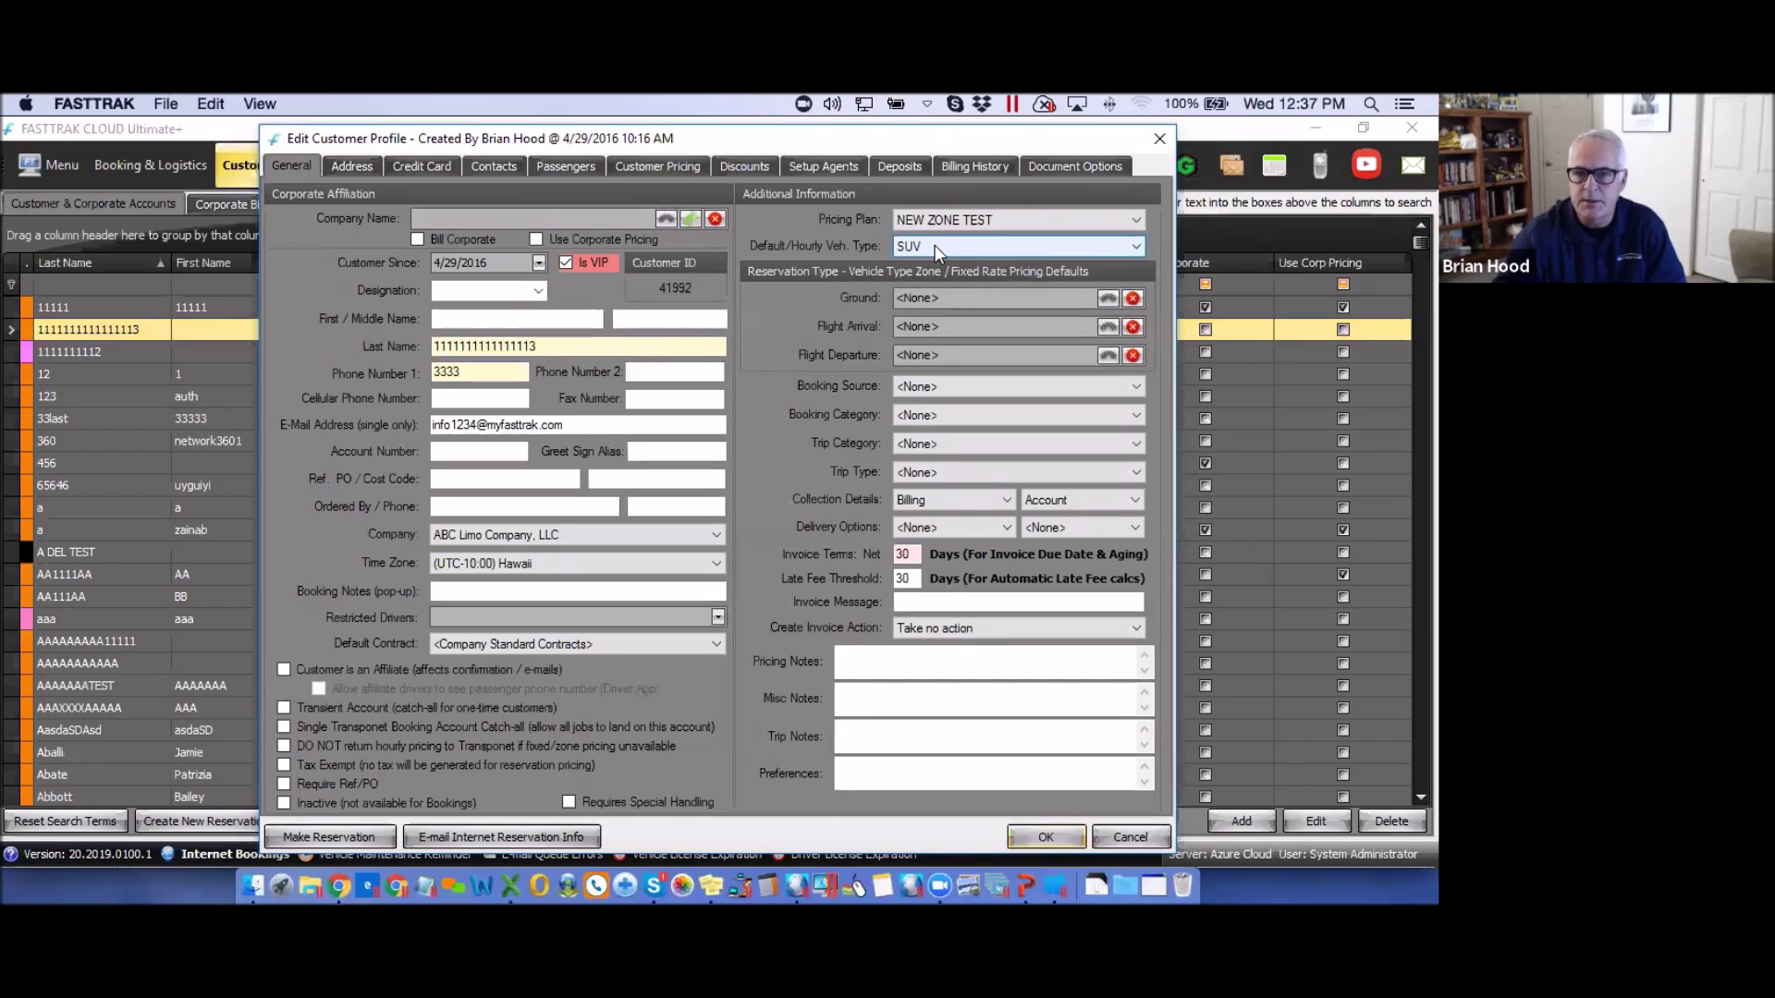
- Review the other default/hourly vehicle type choices and close the customer profile without saving
click(1135, 248)
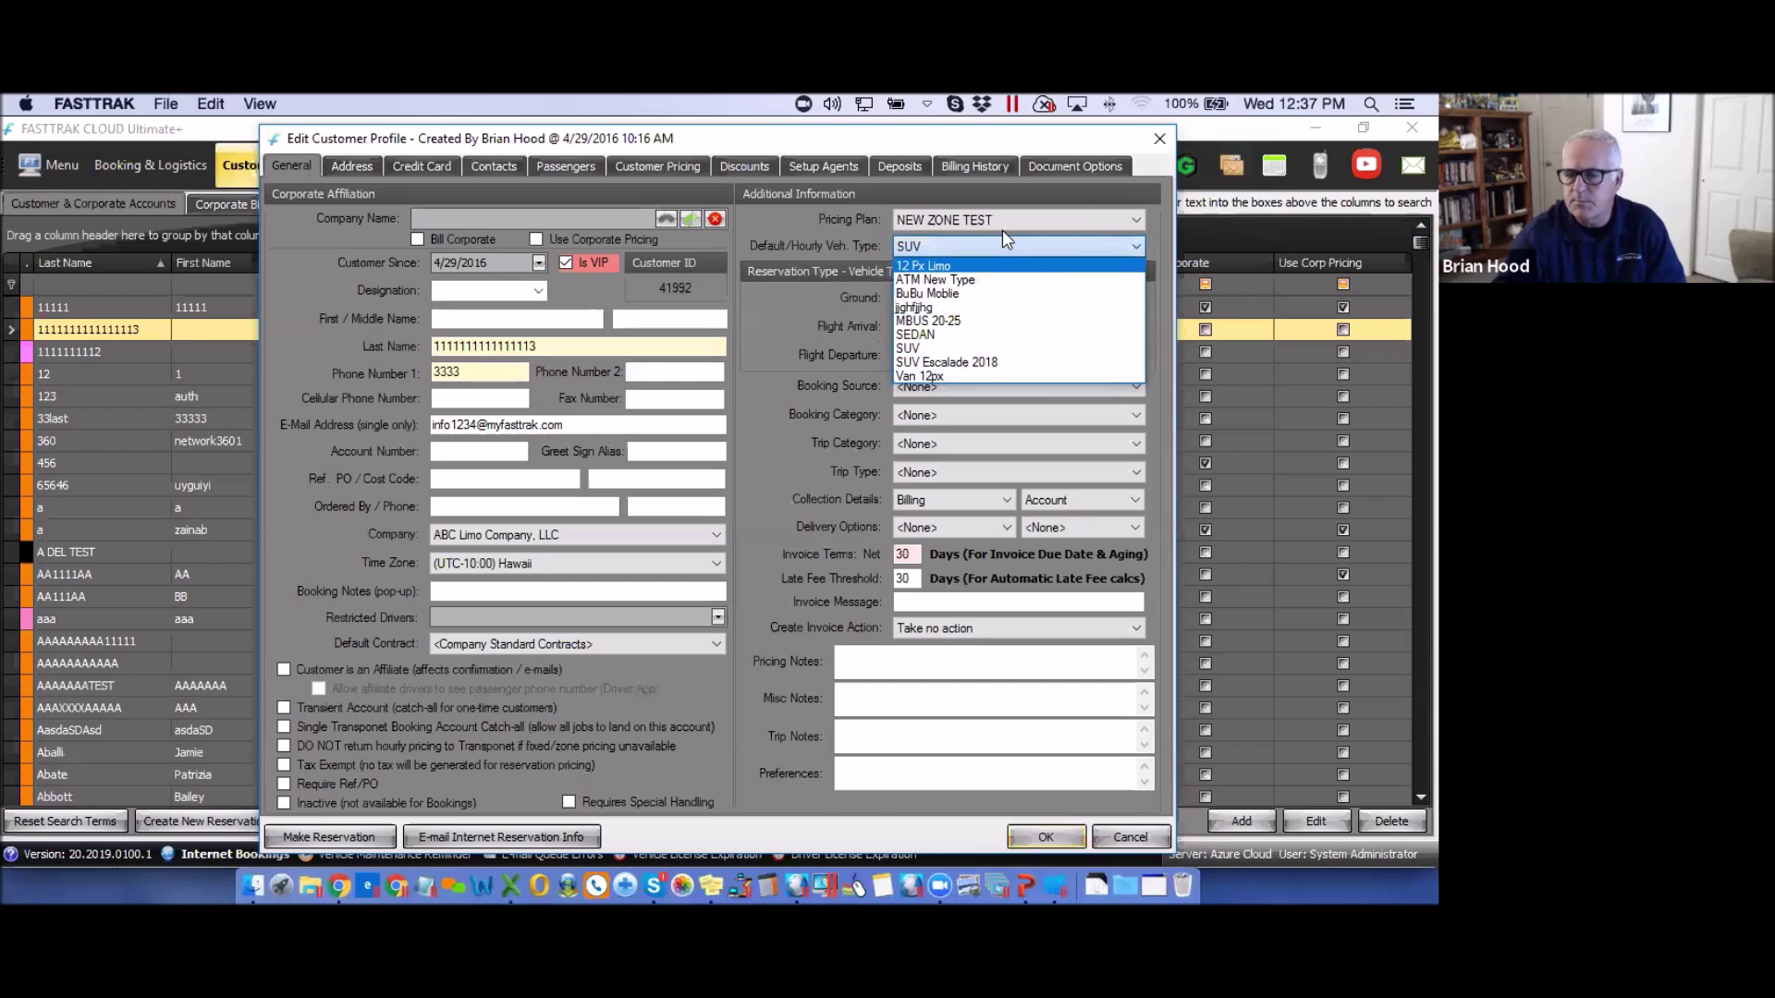
click(775, 319)
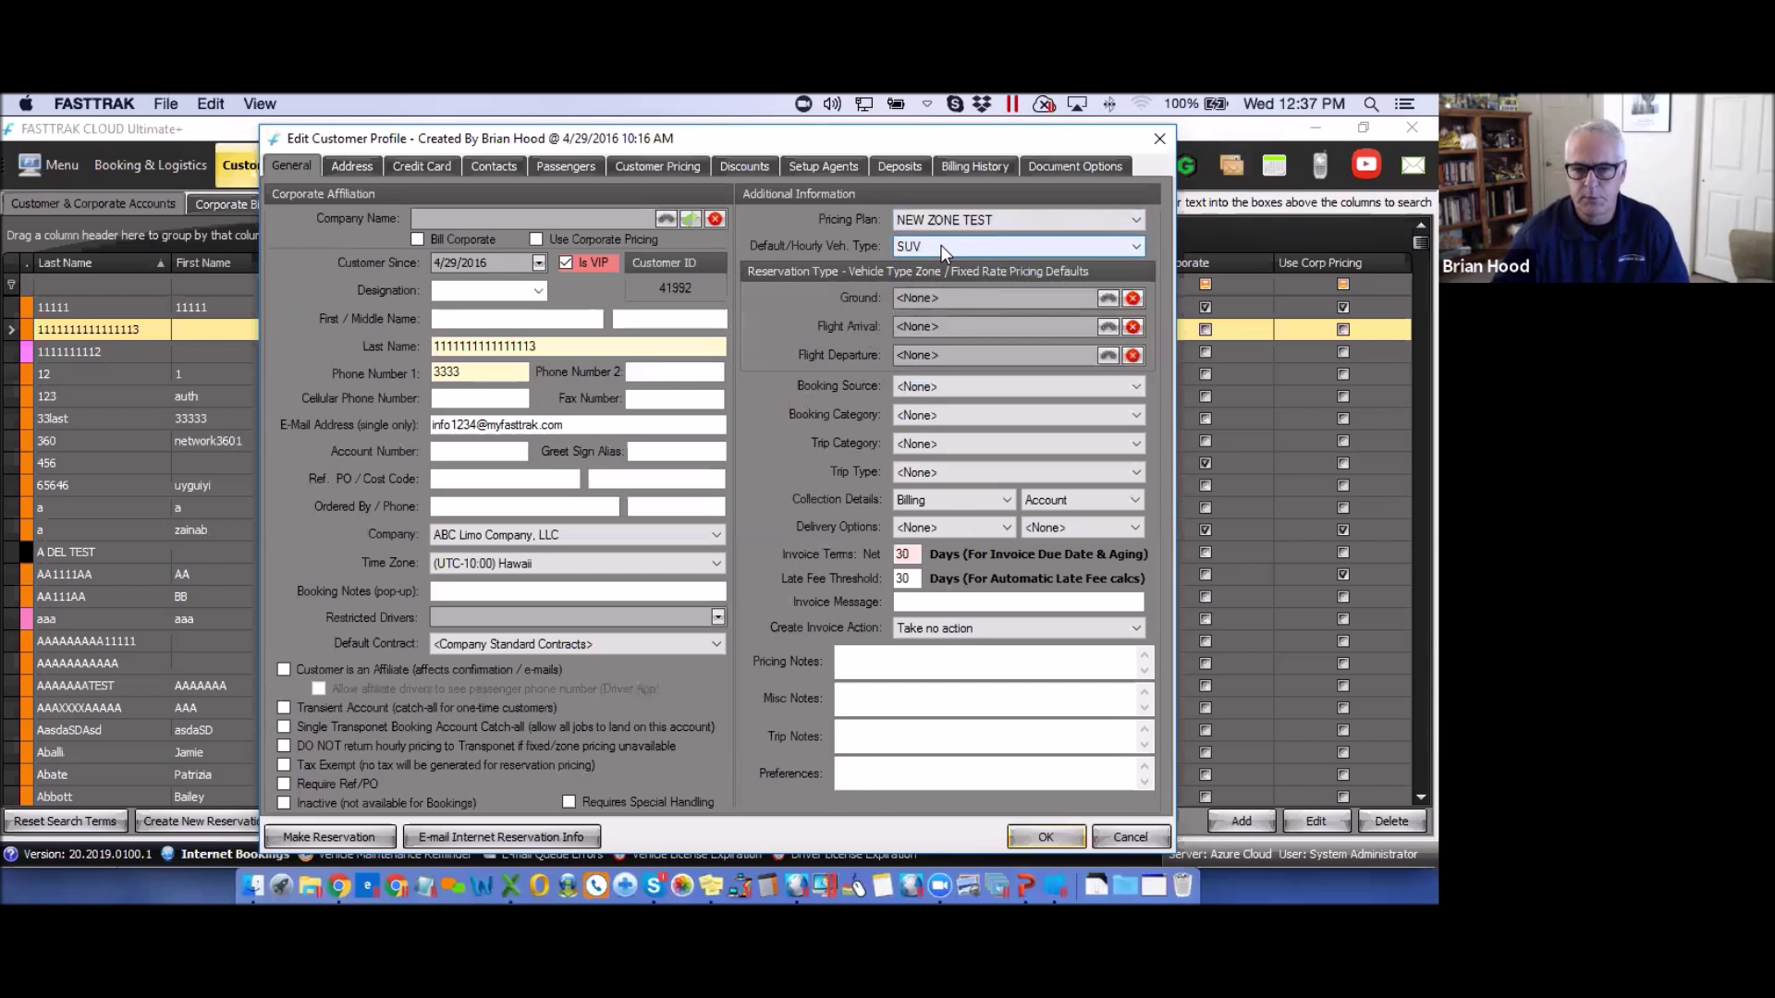
click(1159, 137)
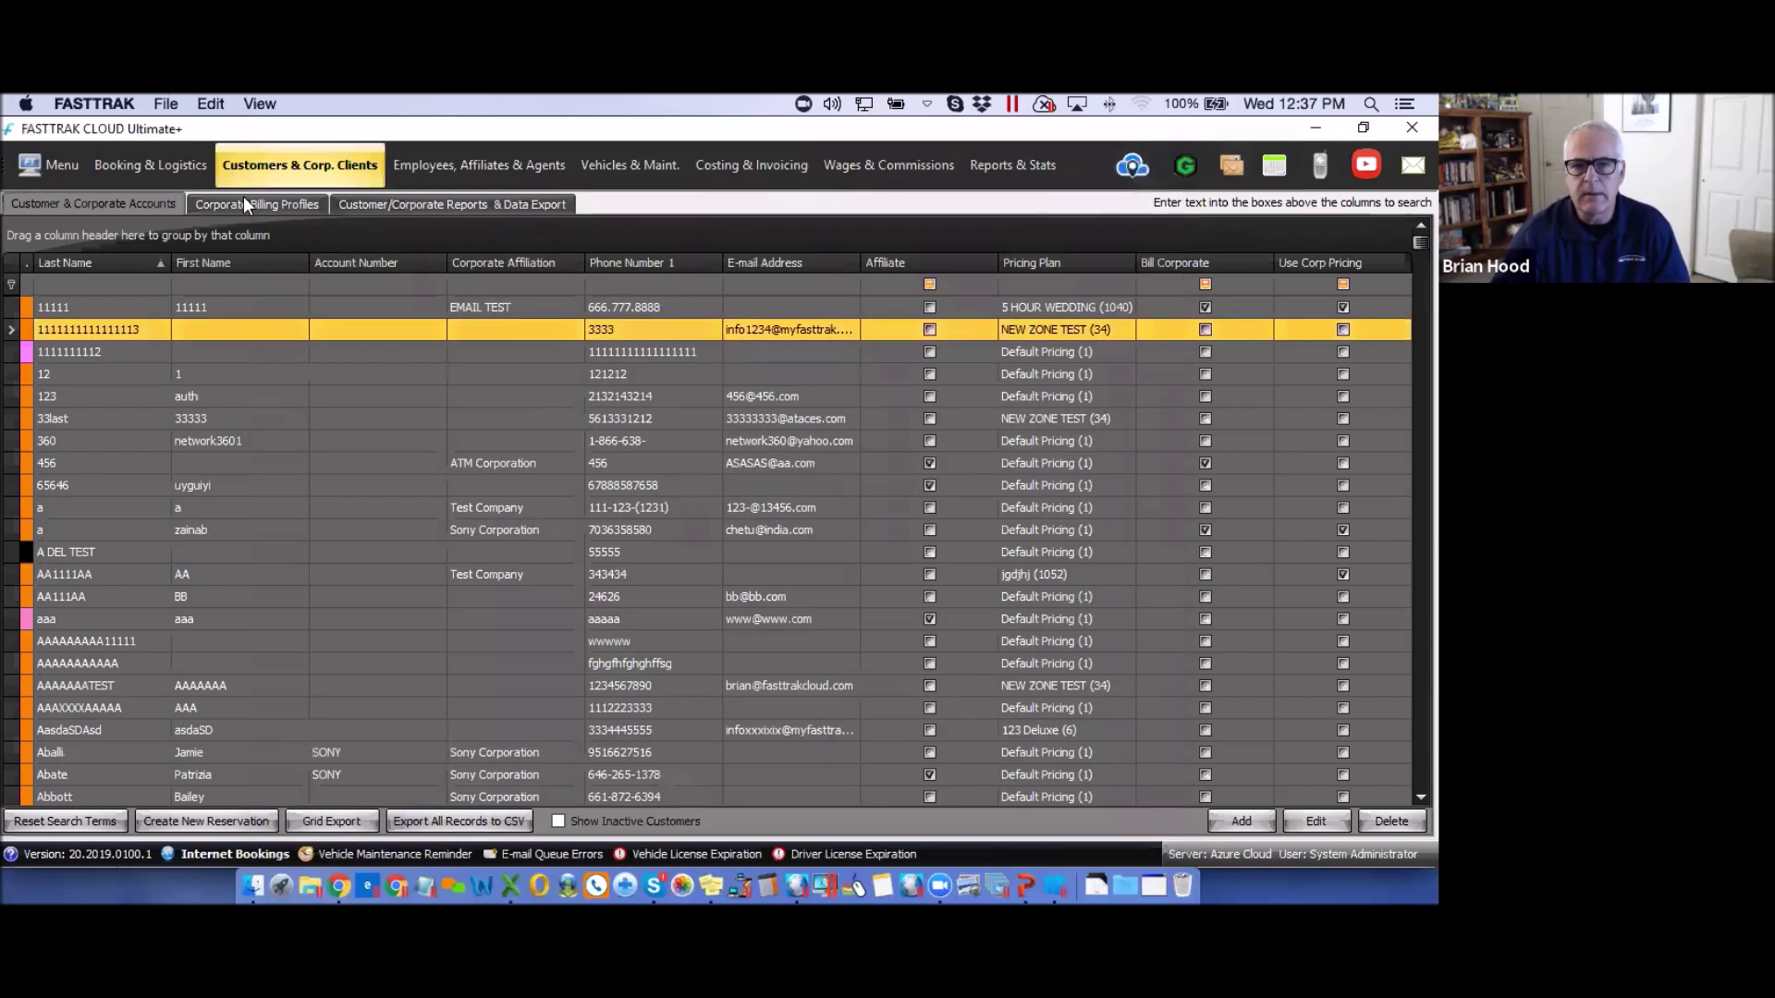
- View the booking confirmation for the 1/22/2019 2:00 PM reservation, check its vehicle type, and close the preview
click(157, 170)
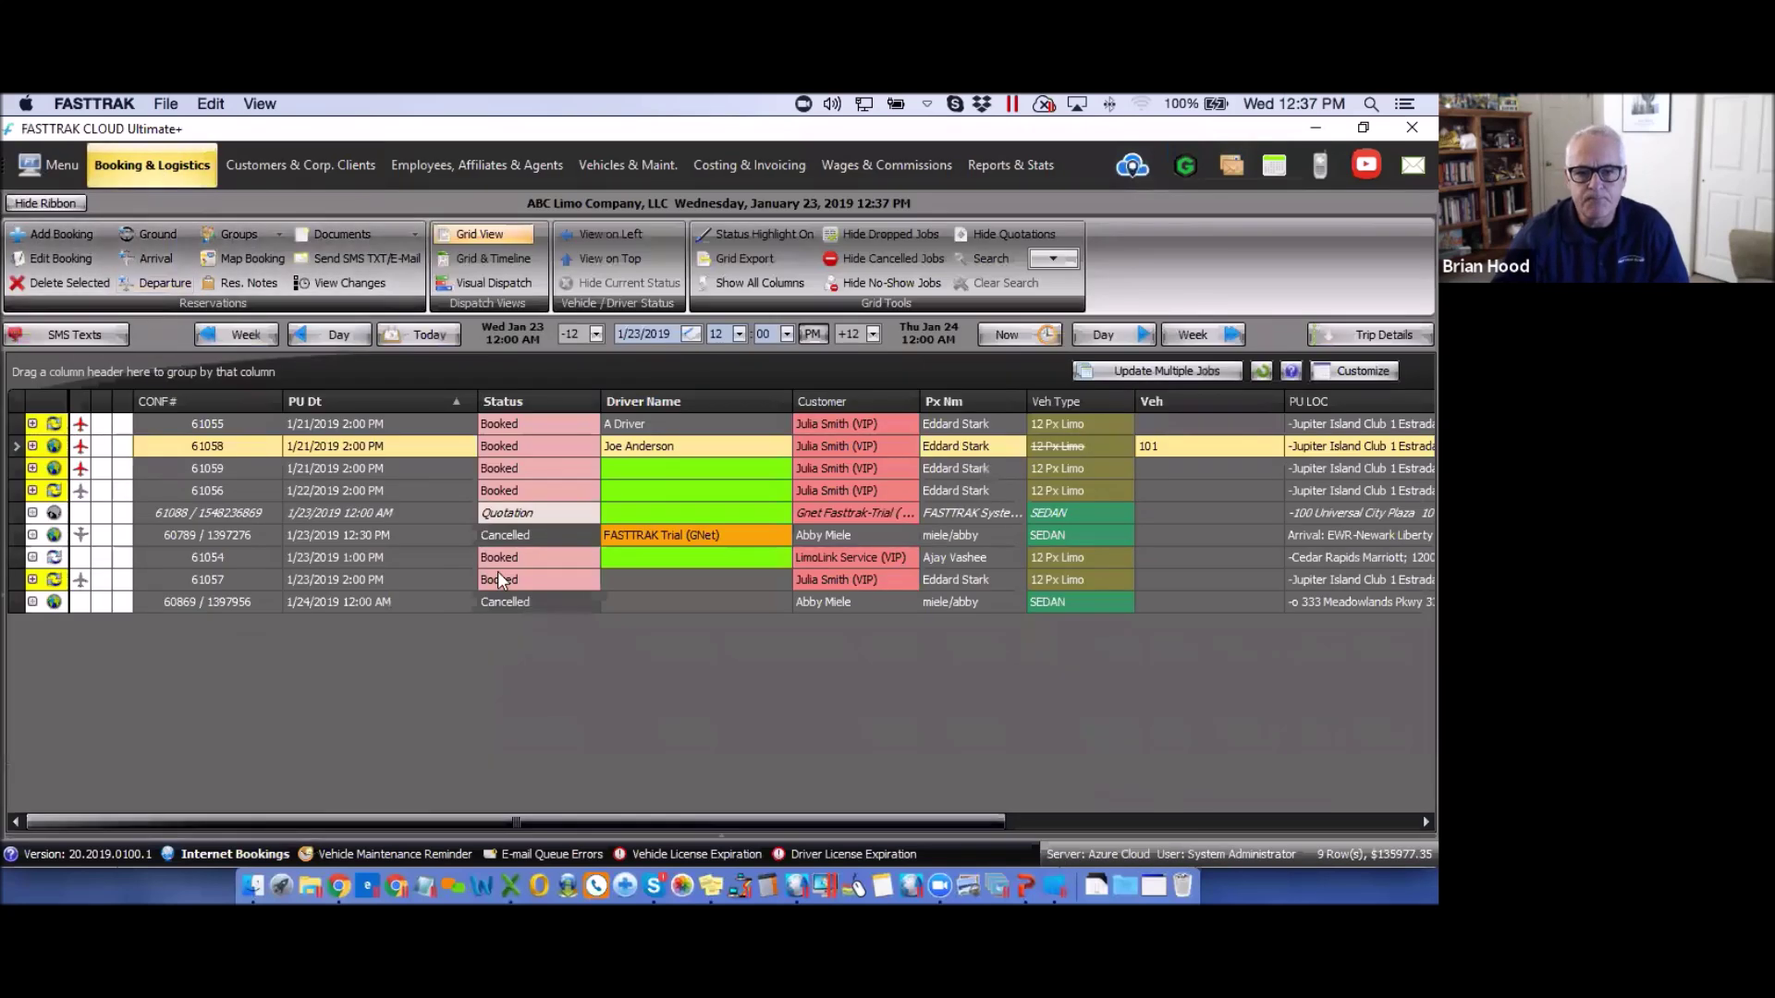
click(497, 496)
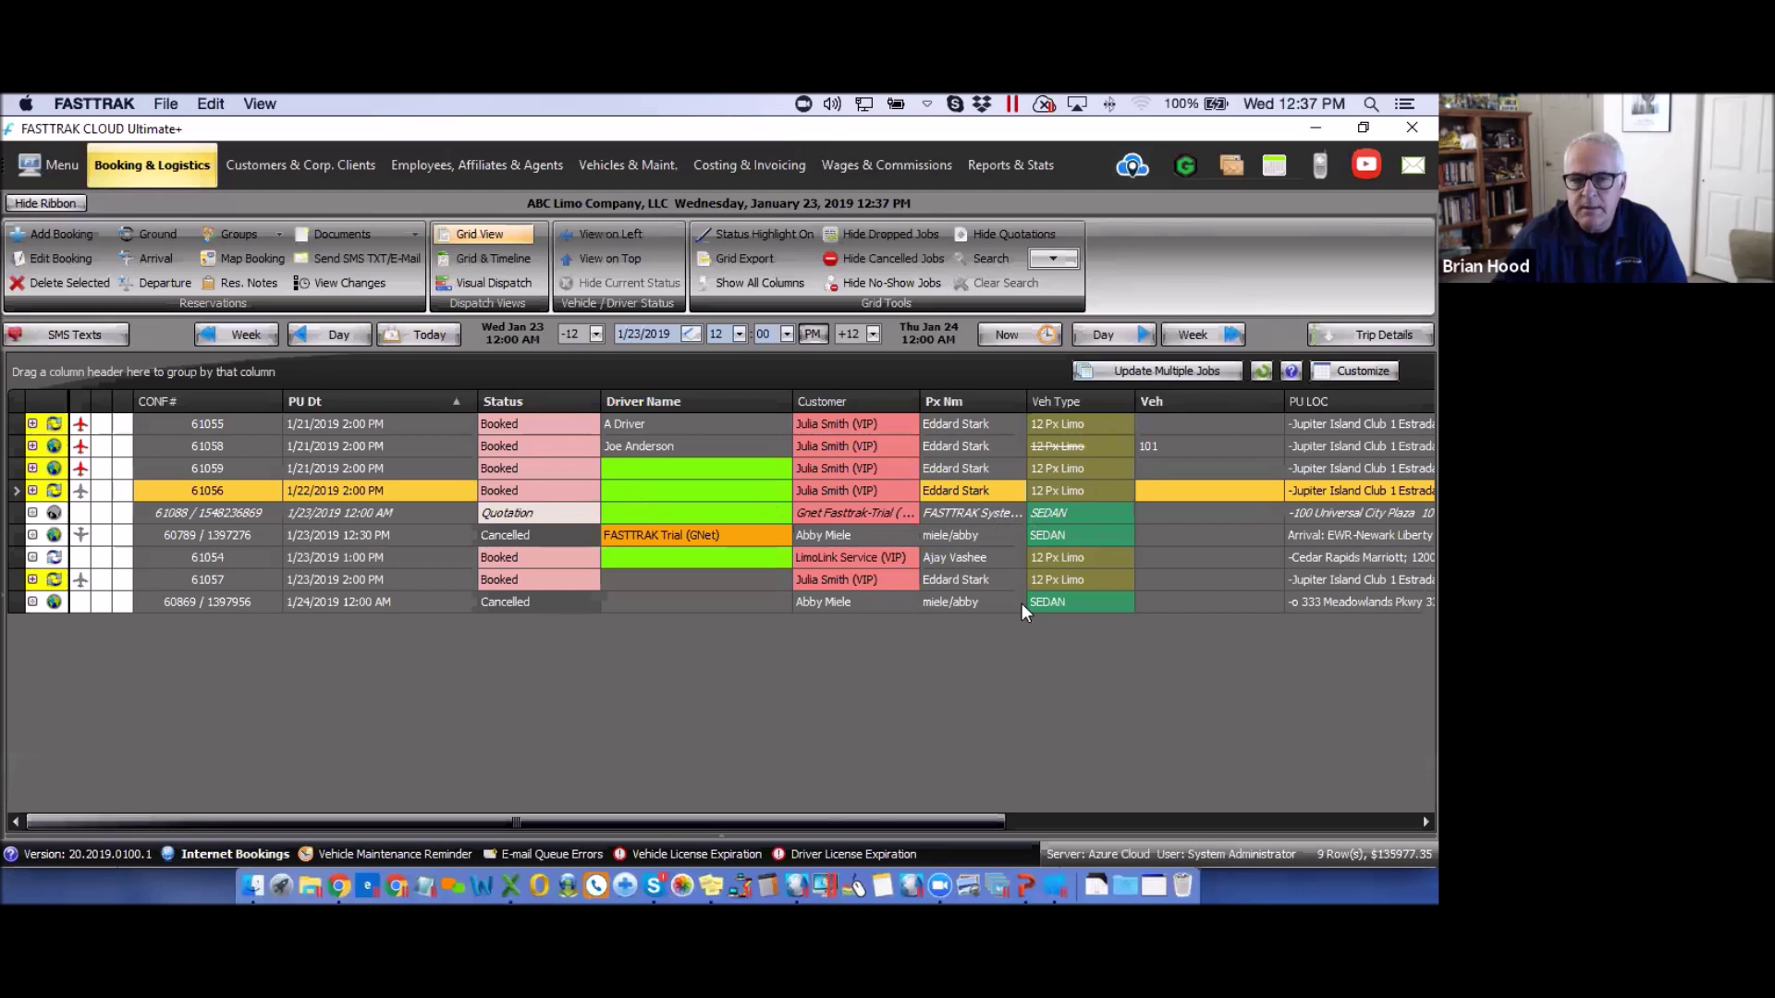
click(340, 235)
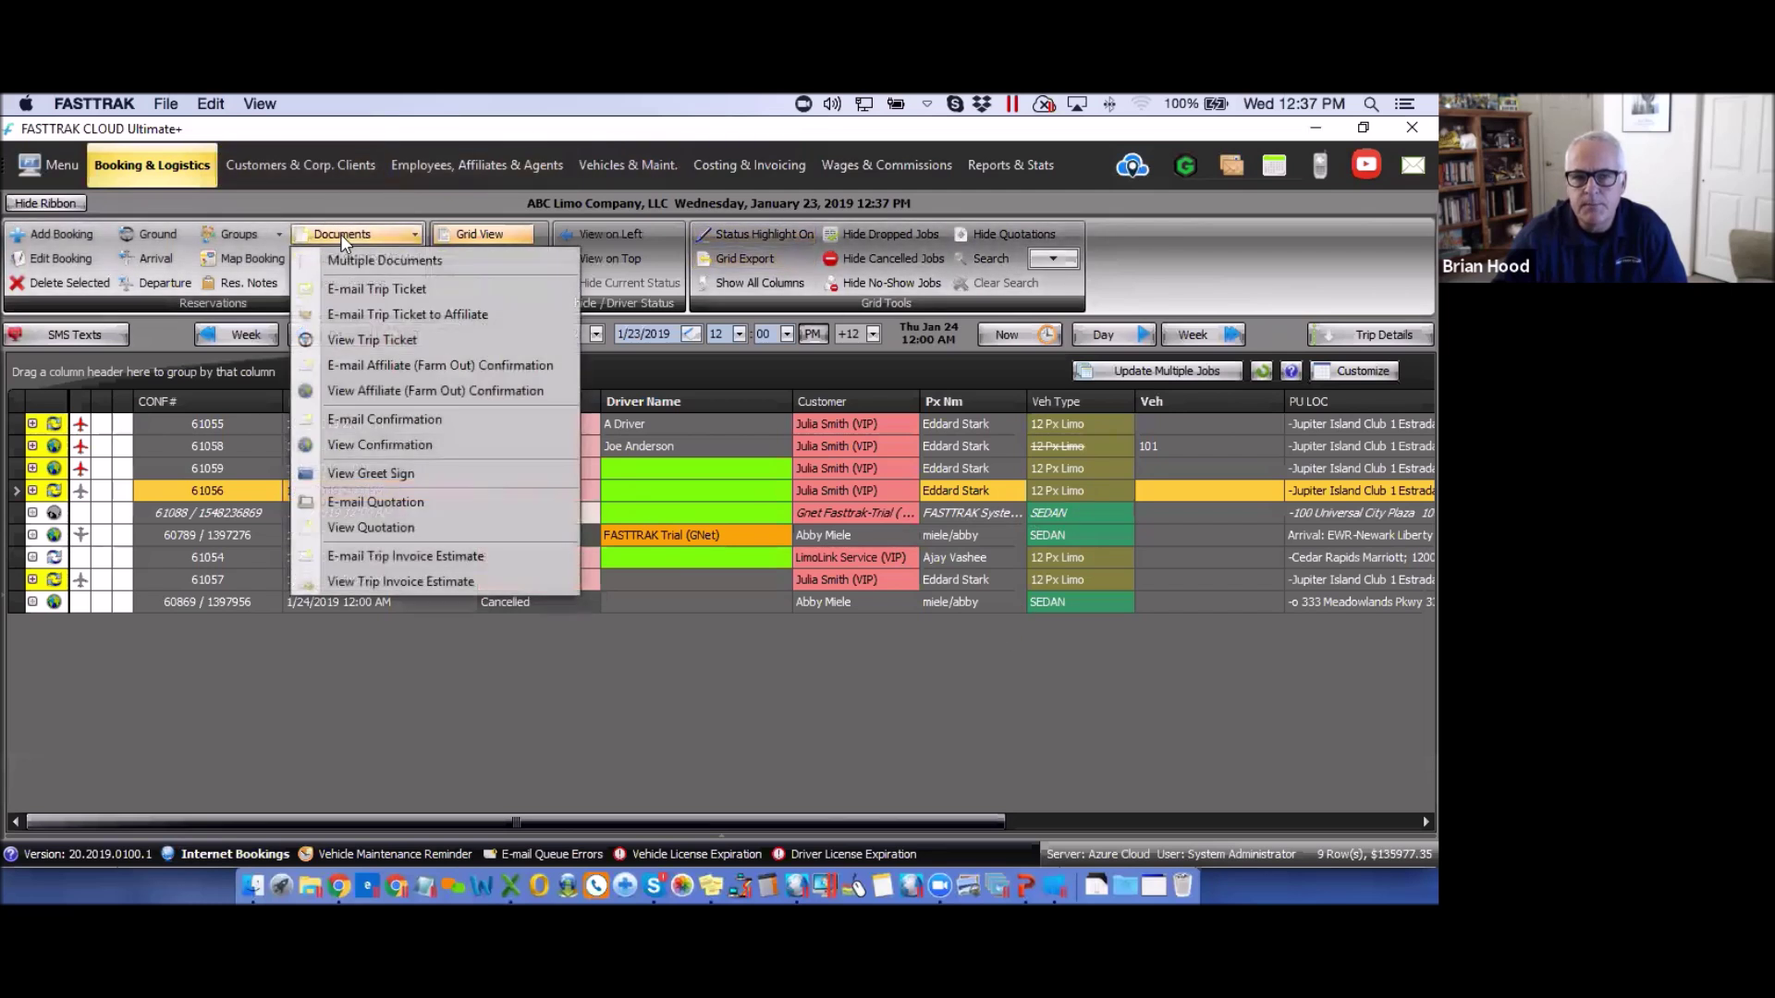
click(360, 444)
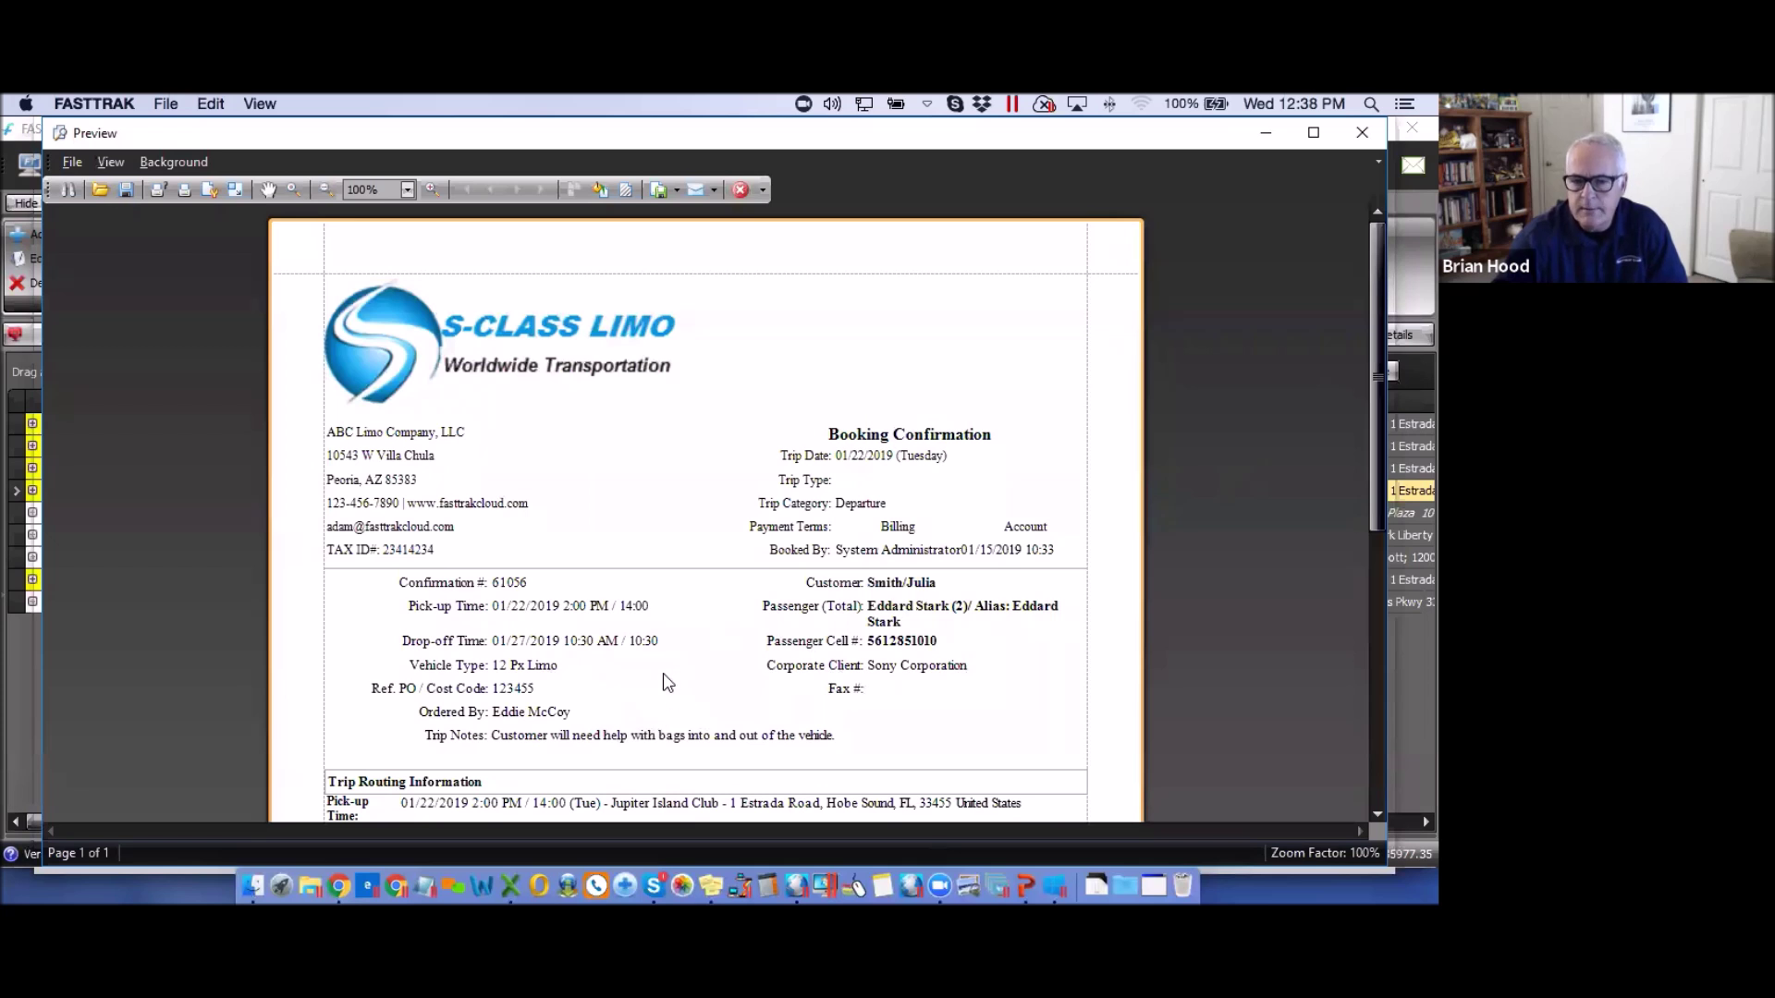
click(1360, 131)
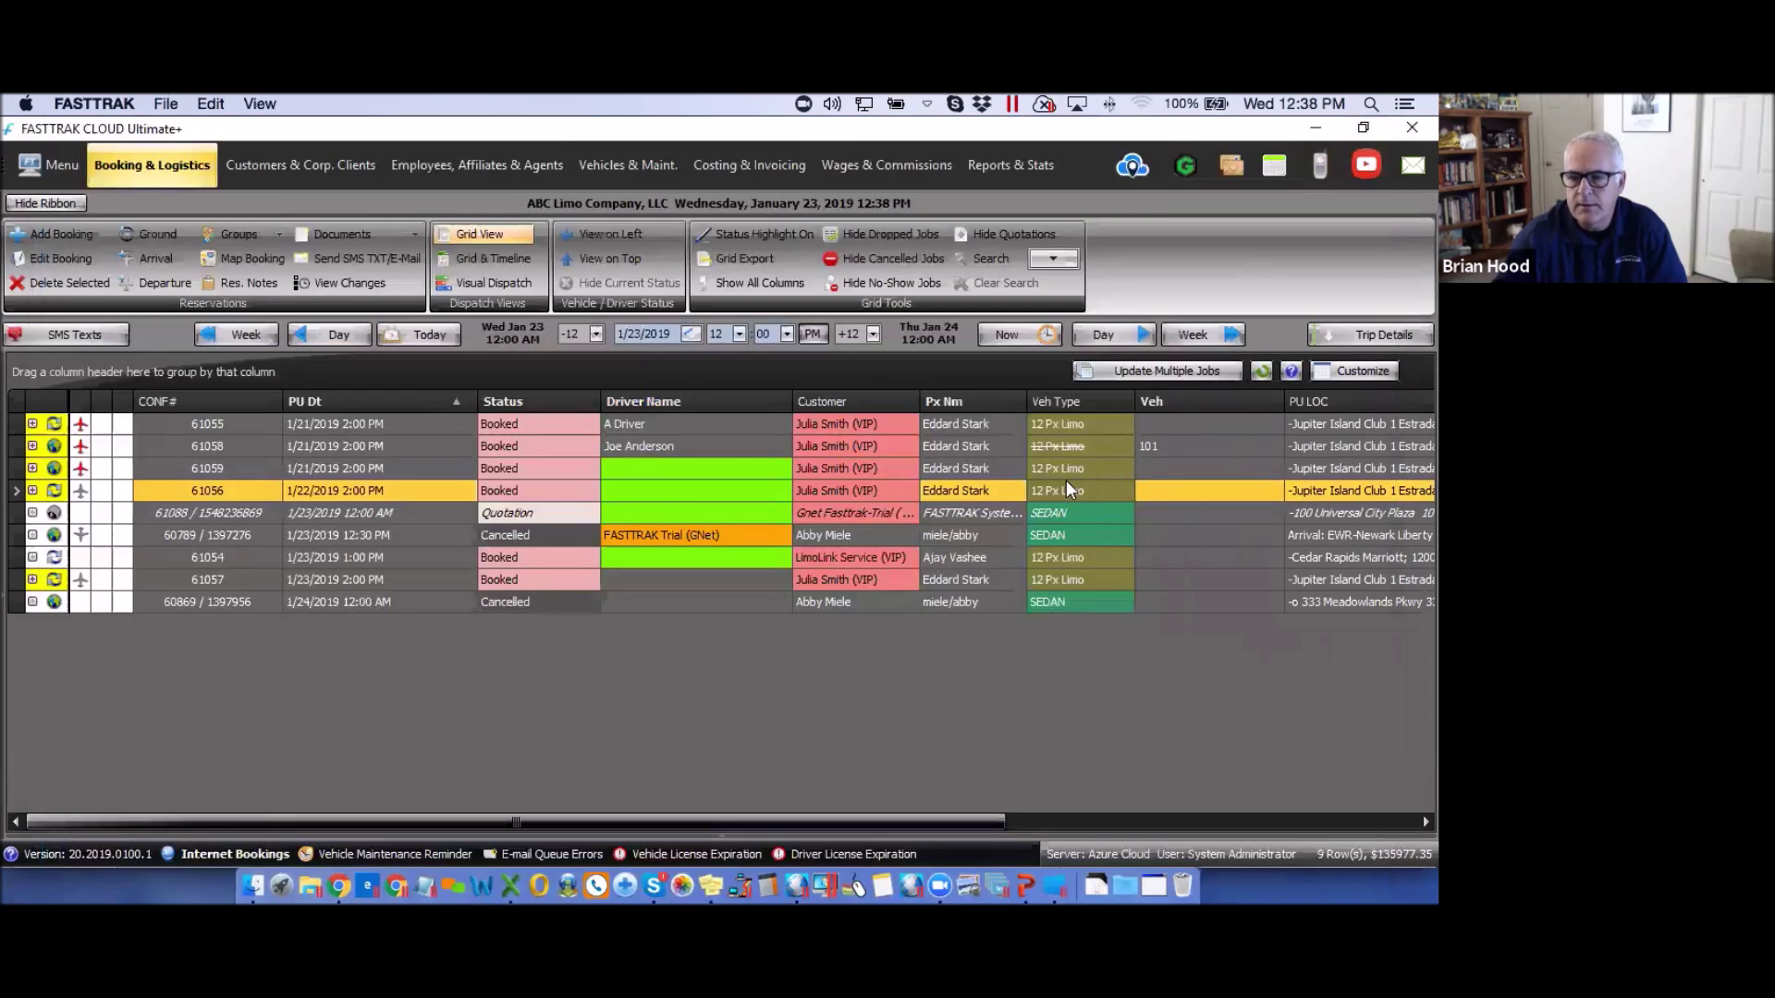
- View the trip ticket for the 1/21/2019 reservation assigned to vehicle 101, check its vehicle details, and close the preview
click(748, 447)
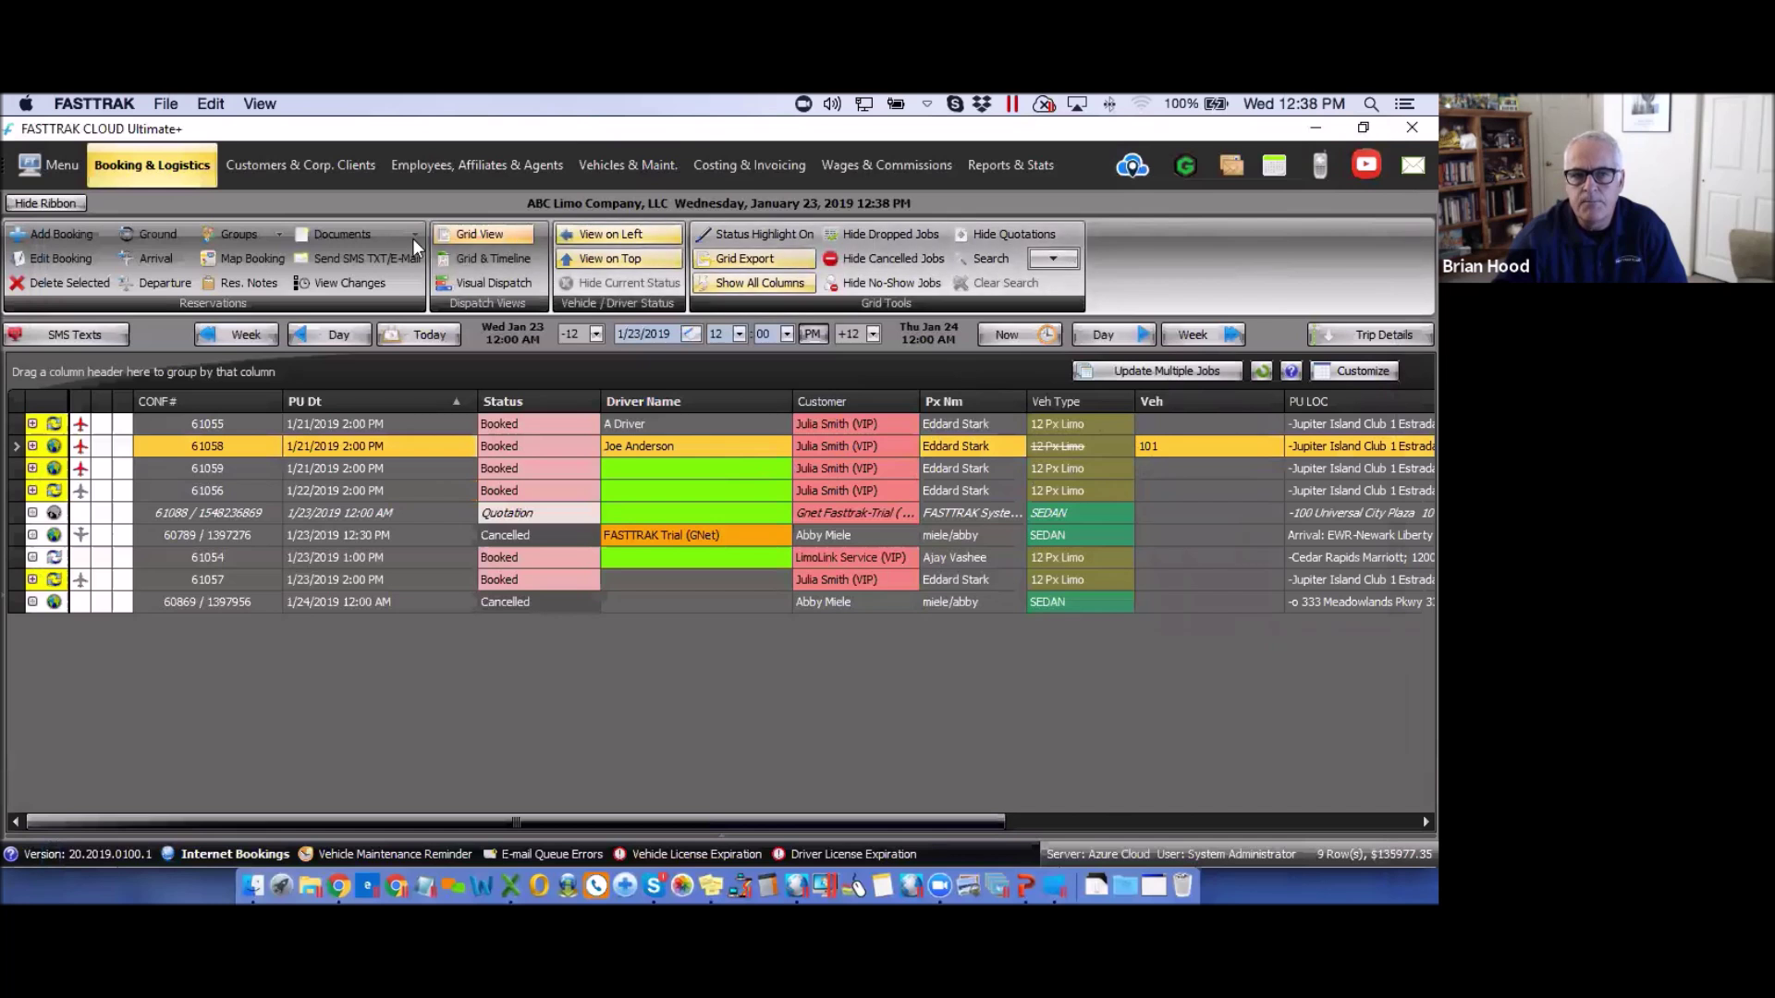
click(351, 235)
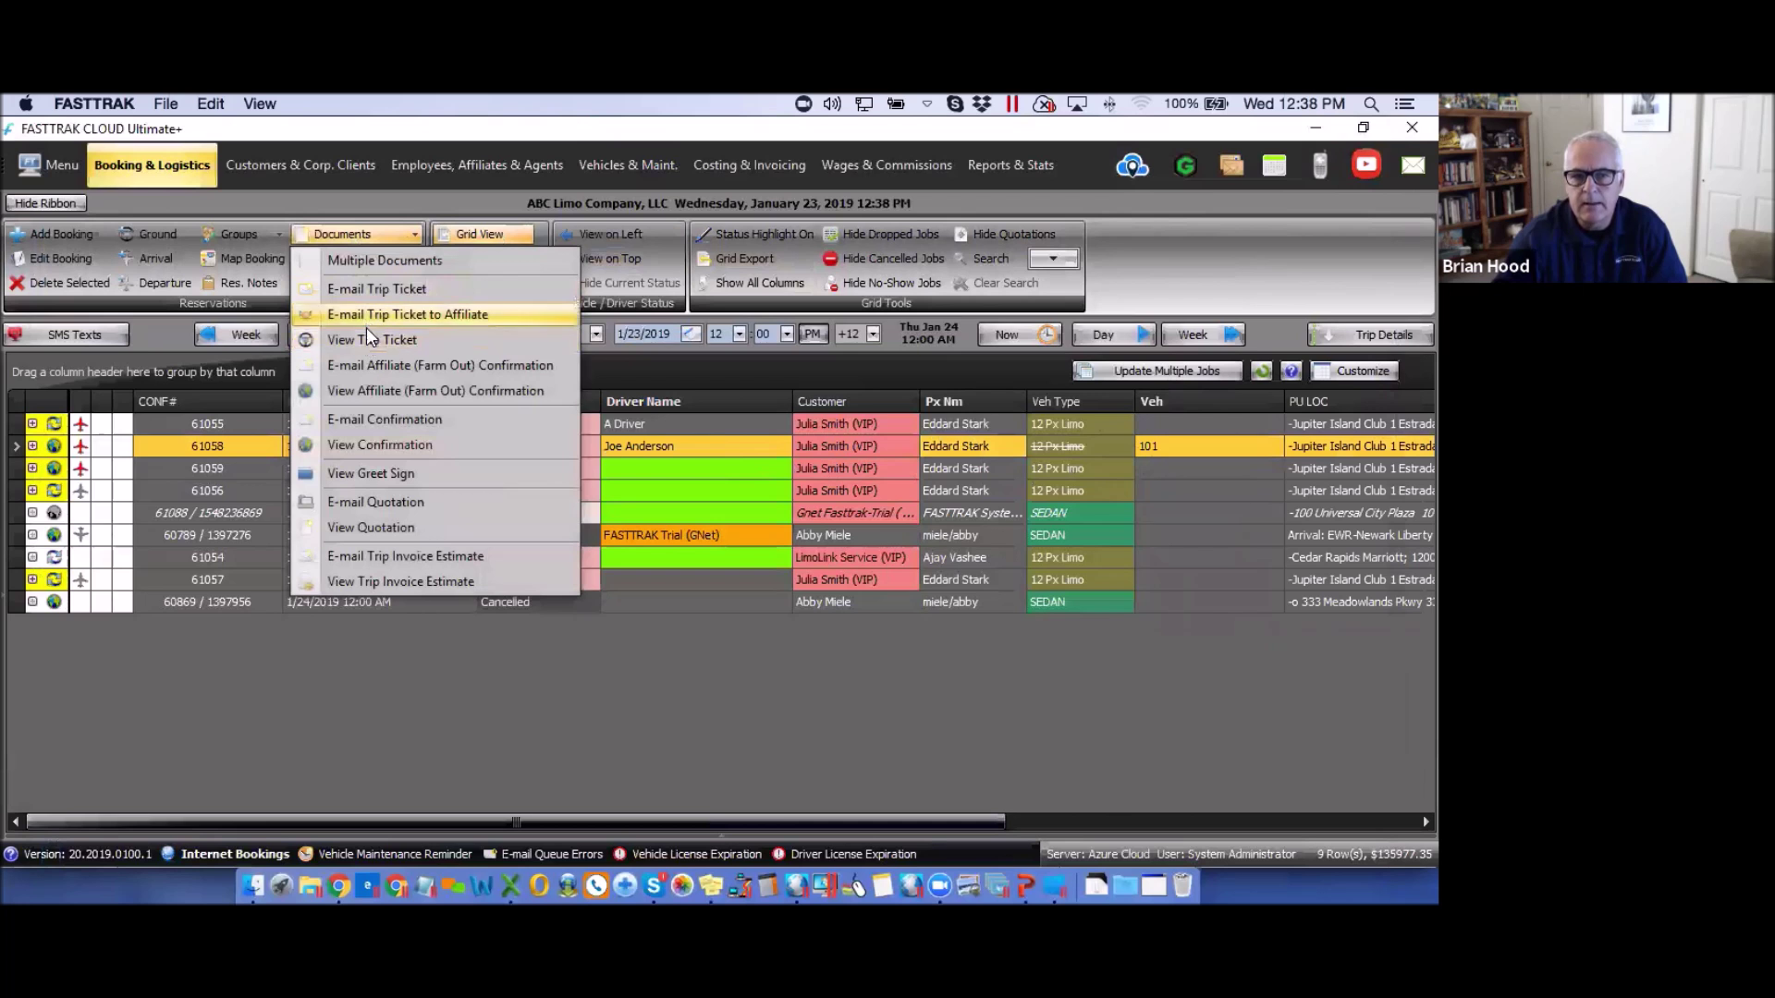
click(364, 341)
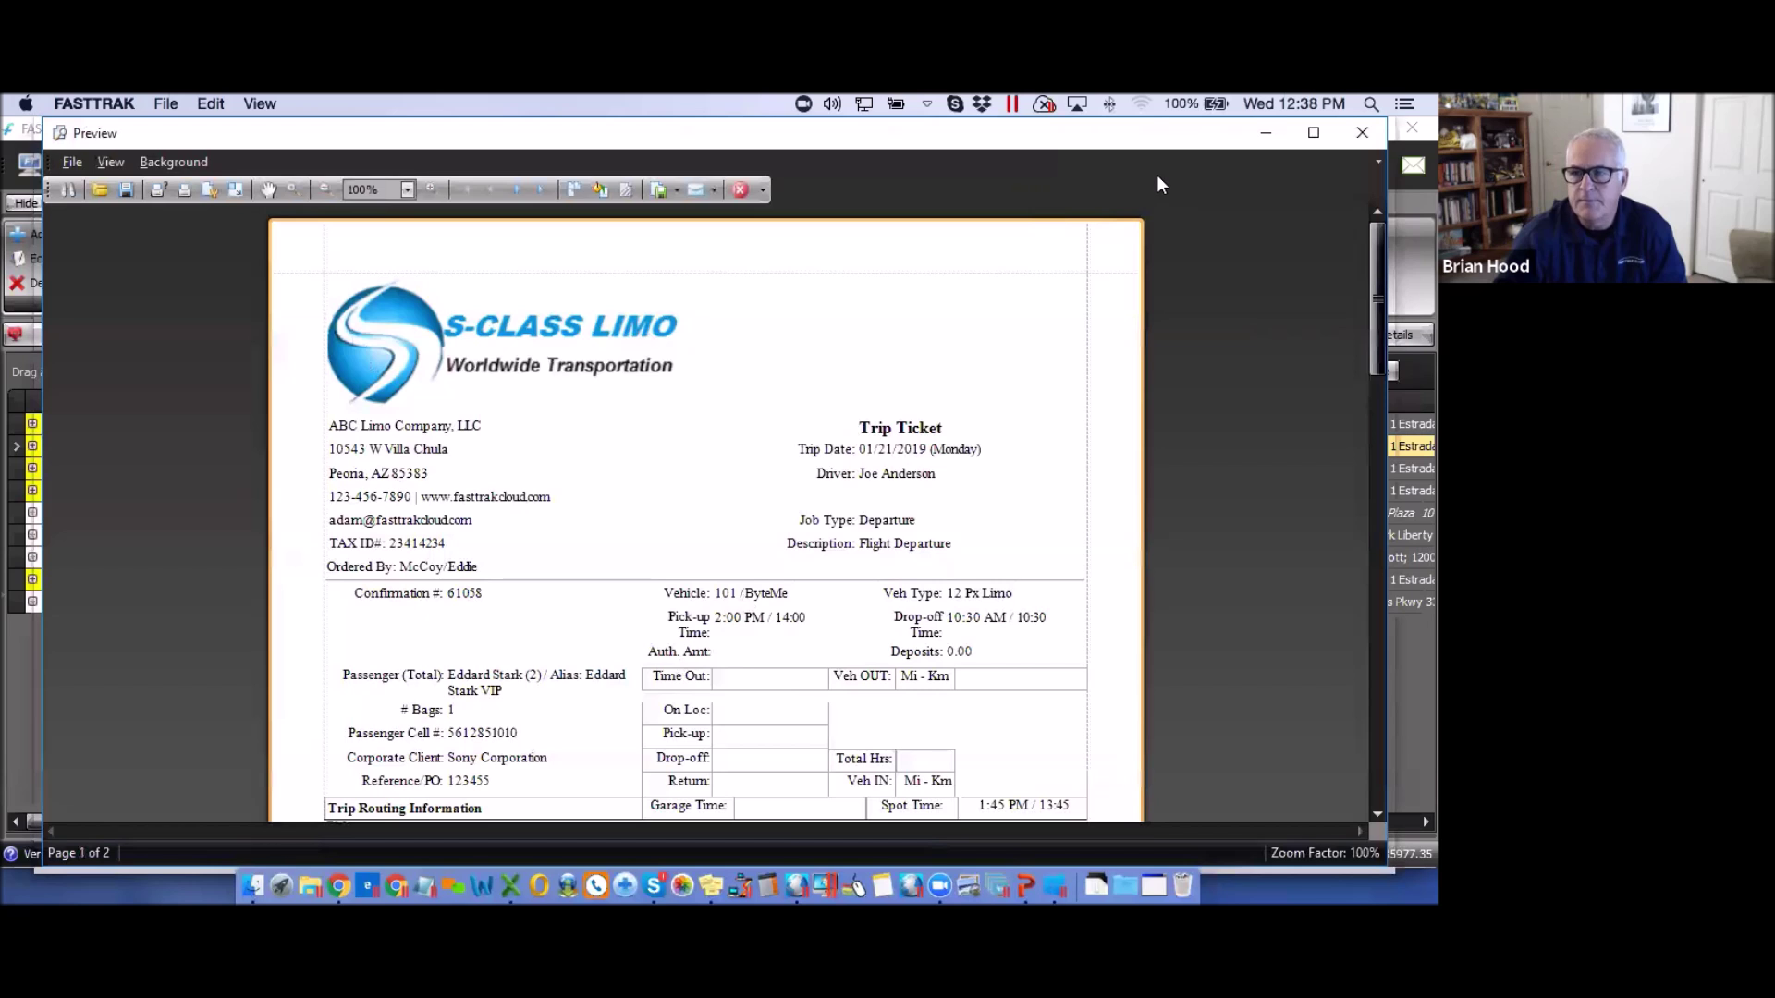
click(1362, 136)
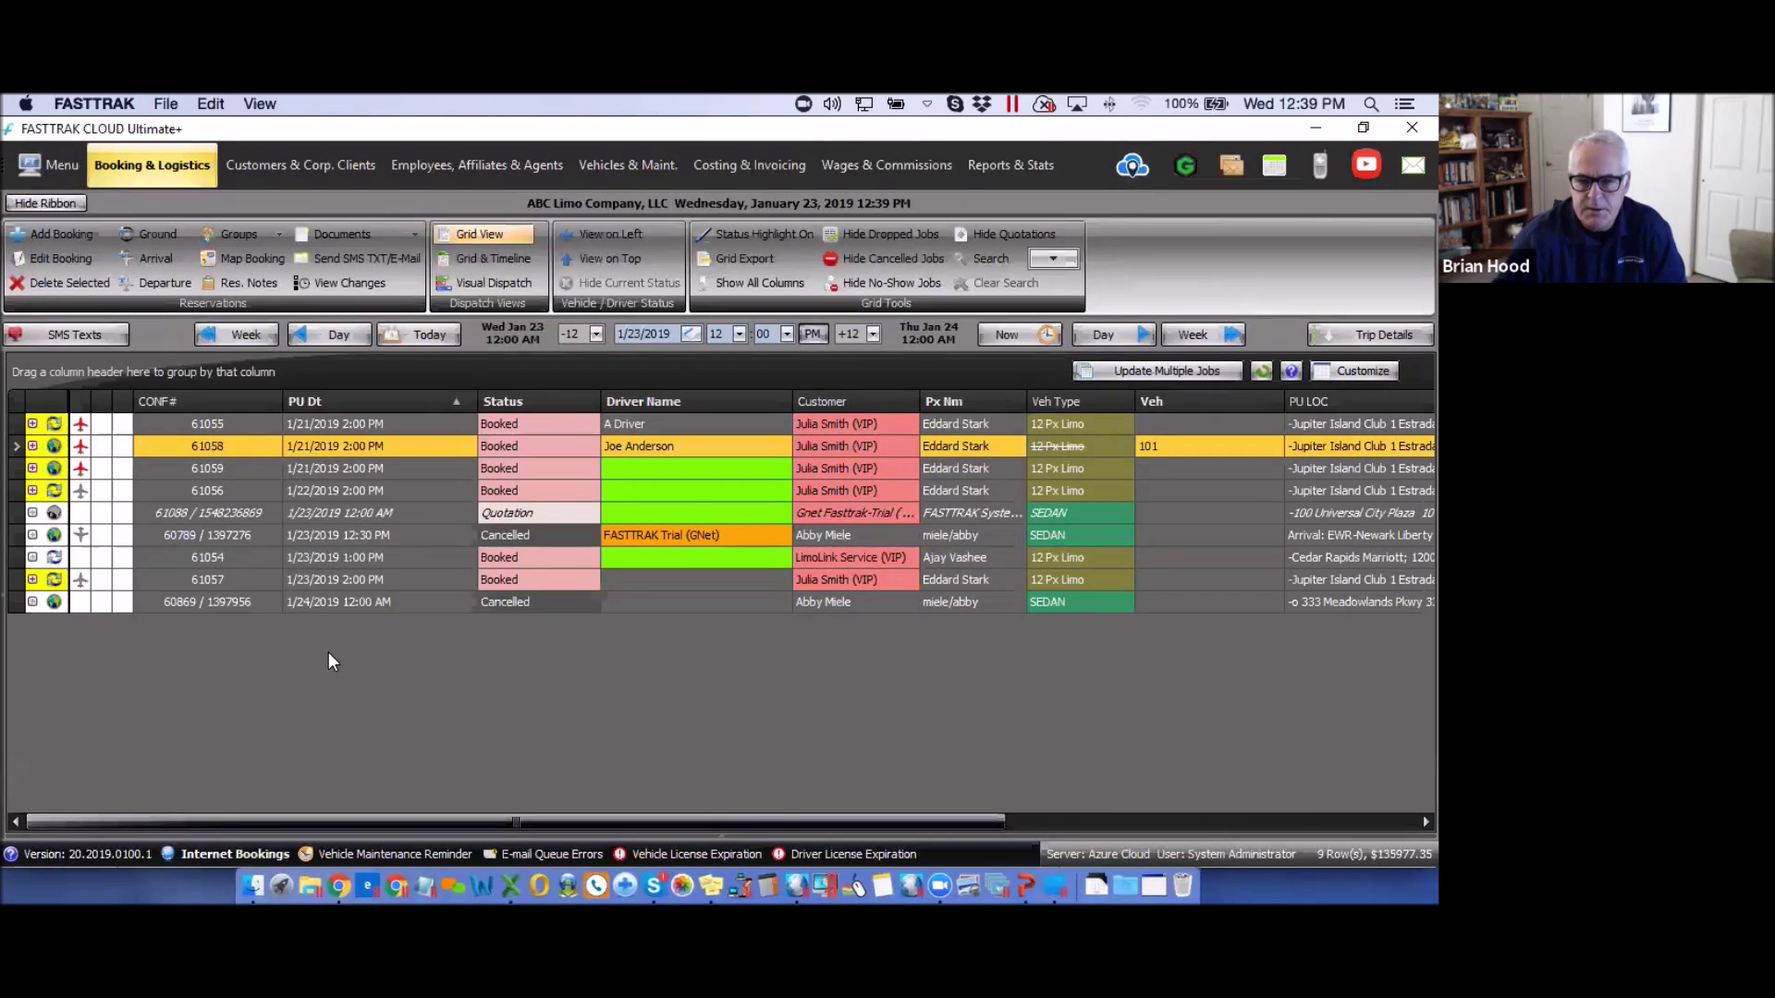
- Examine the licensing notification options and the license report e-mail field in the System Global Settings, and close them unchanged
click(51, 166)
mouse_move(86, 292)
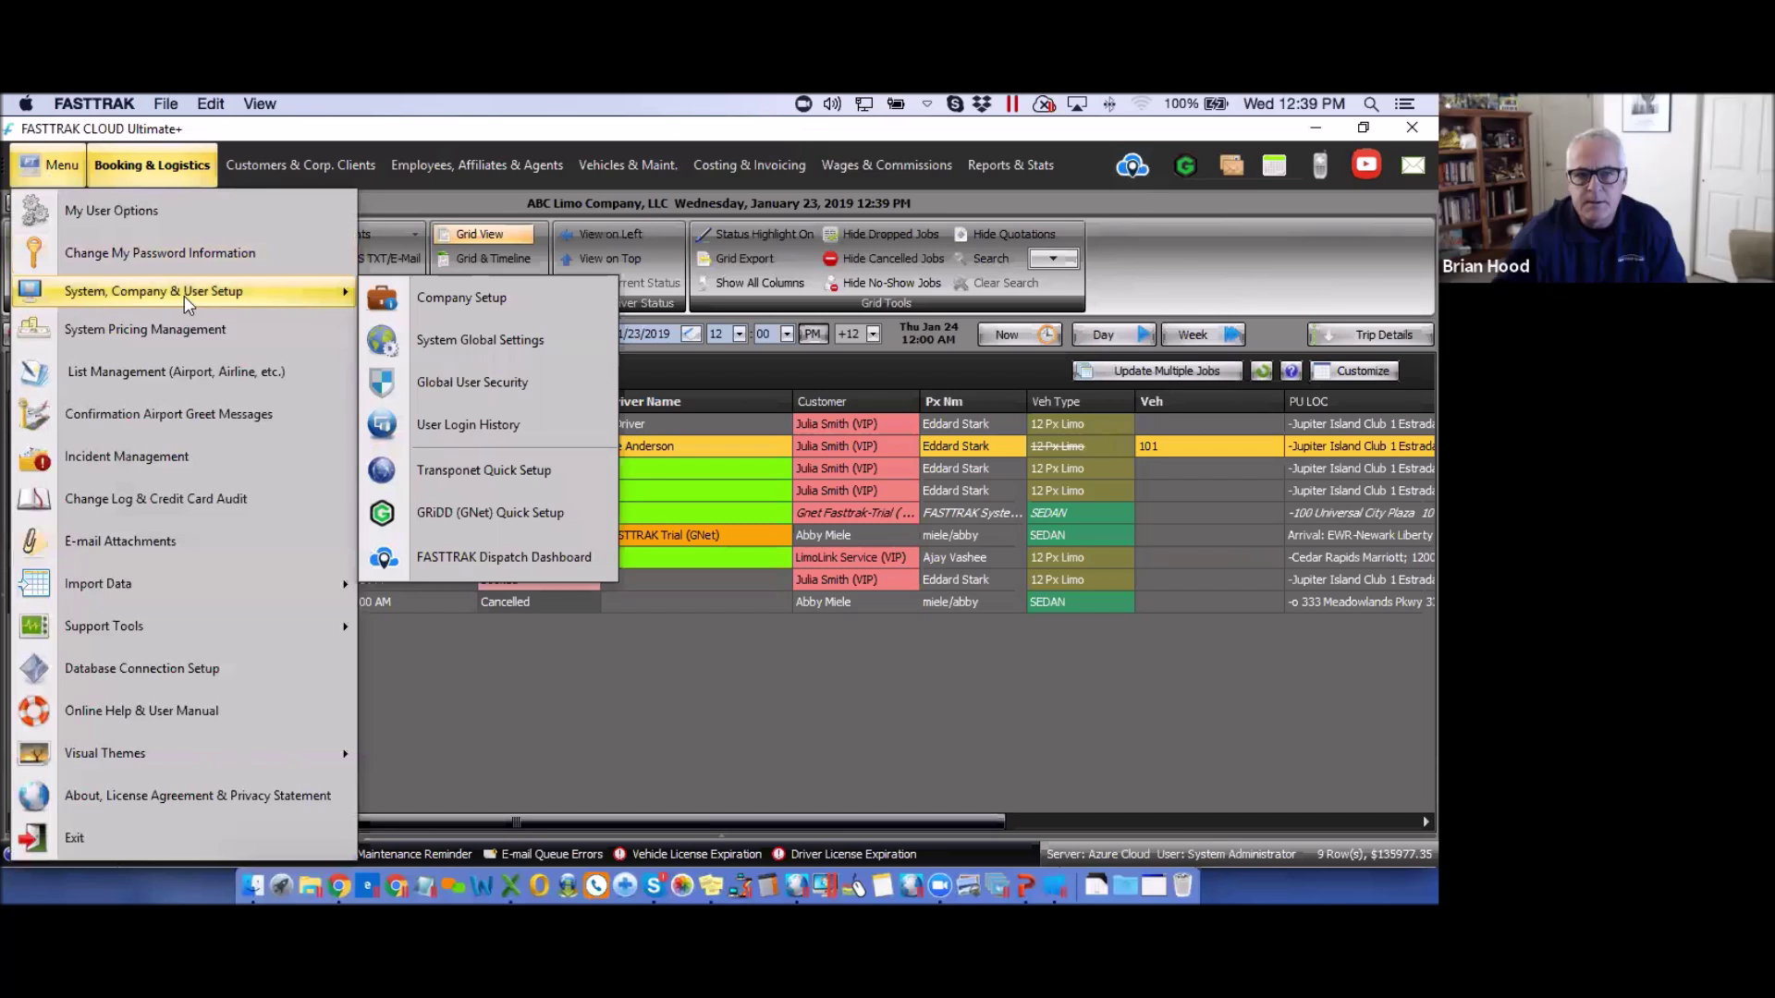
click(468, 341)
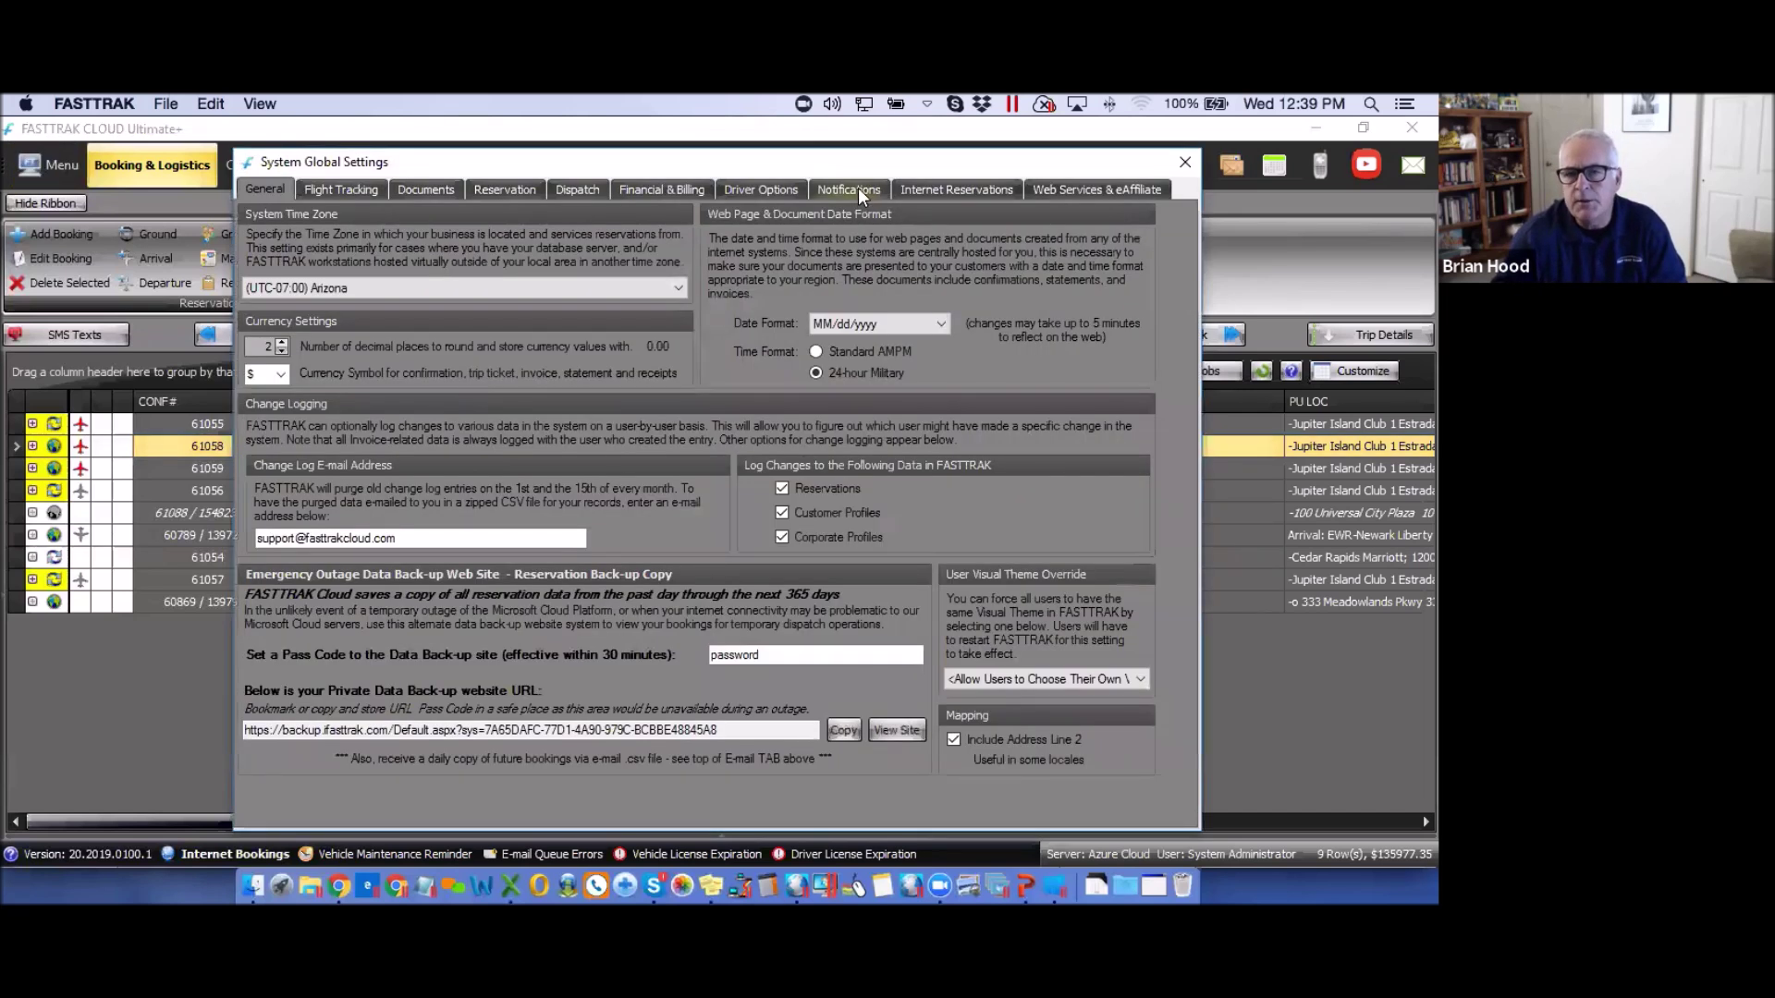
click(858, 189)
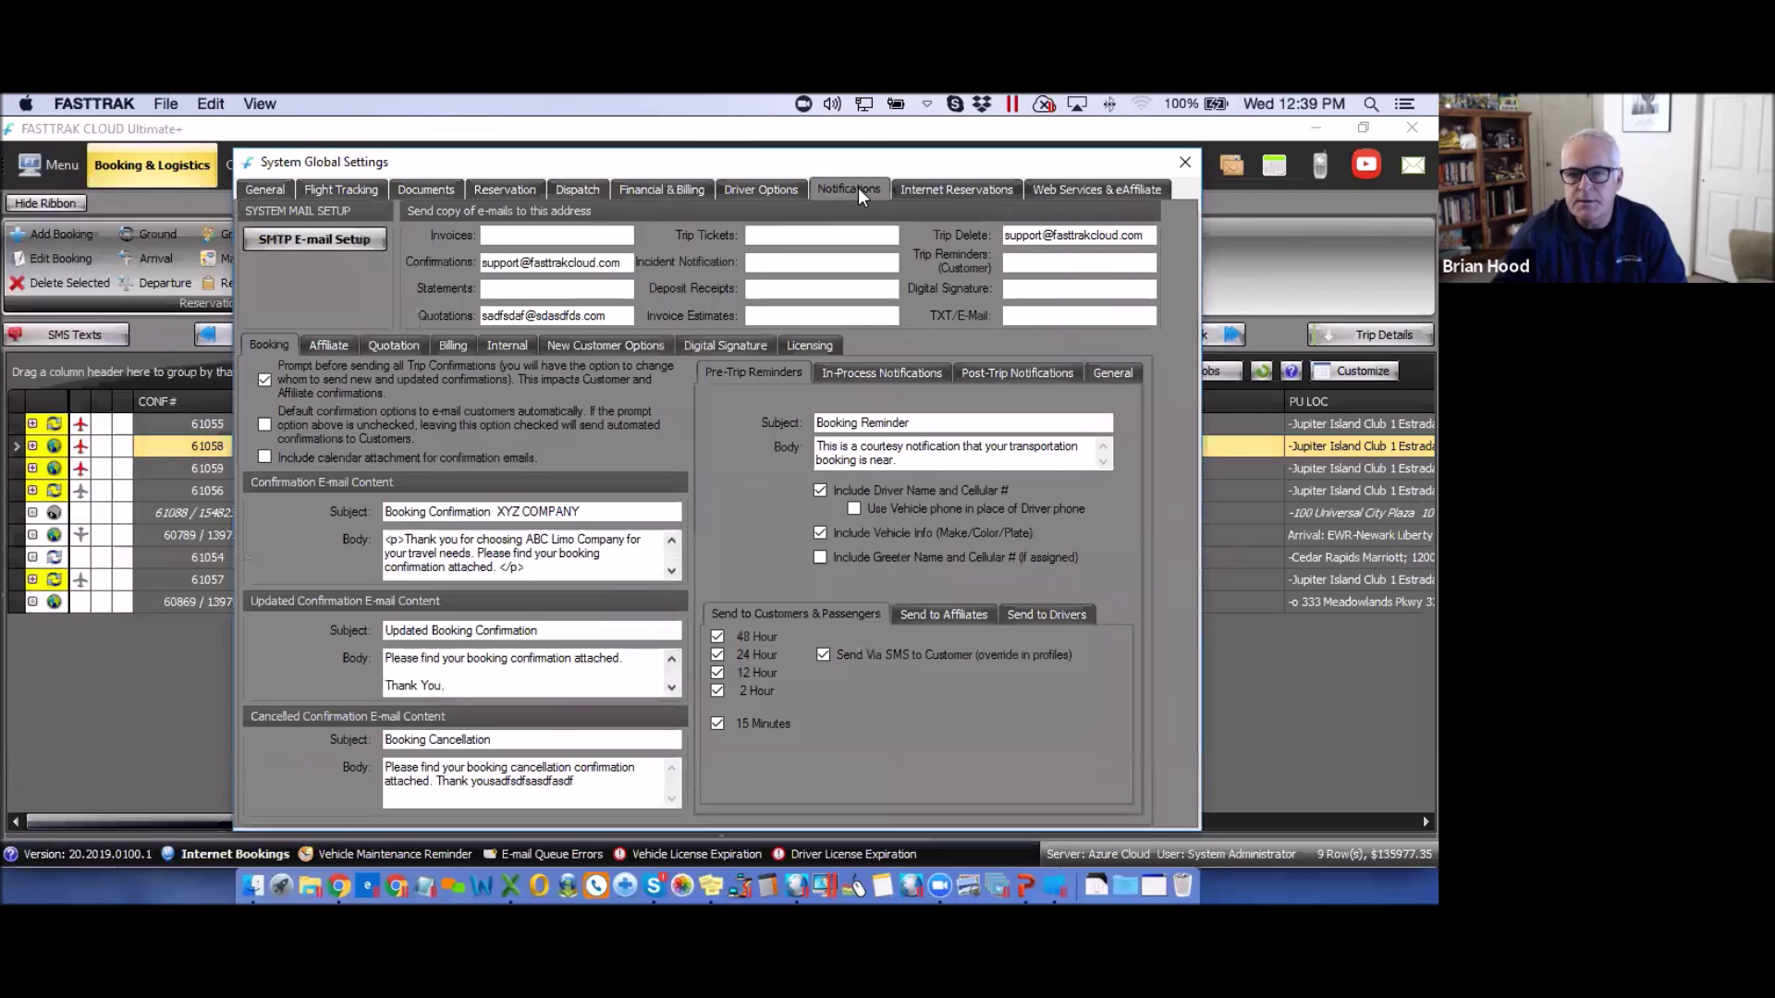
click(811, 345)
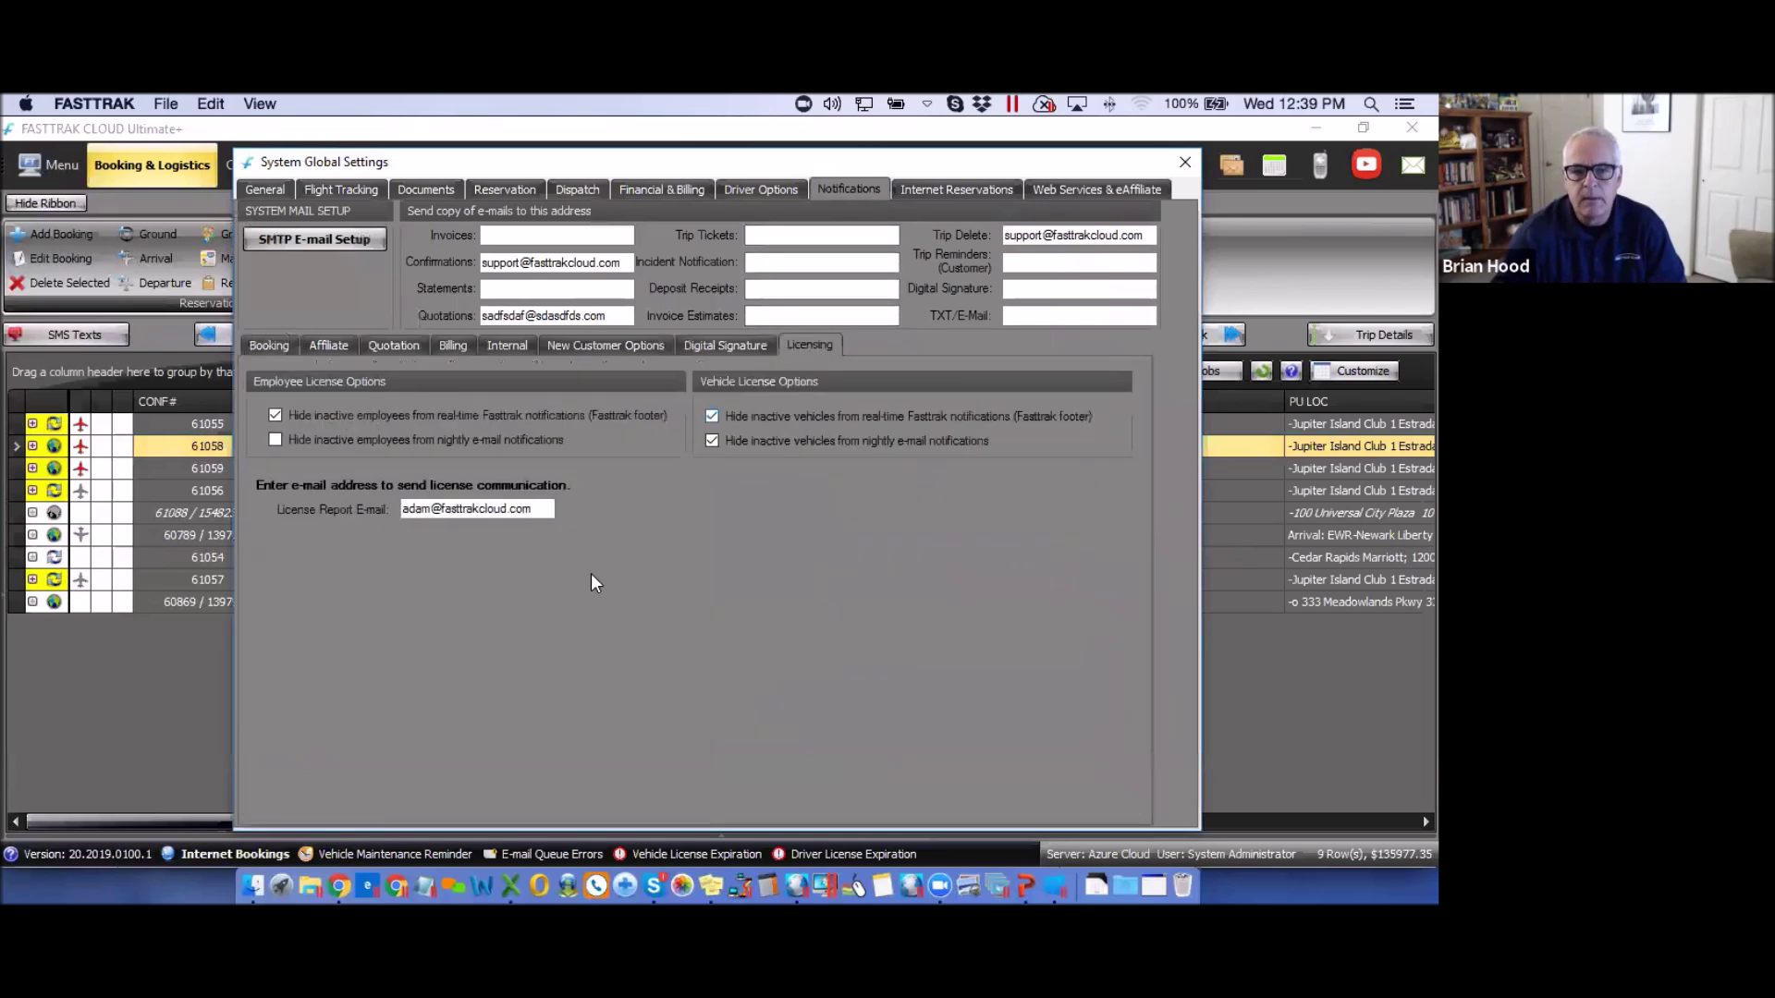
click(414, 514)
click(406, 511)
drag(406, 511, 550, 555)
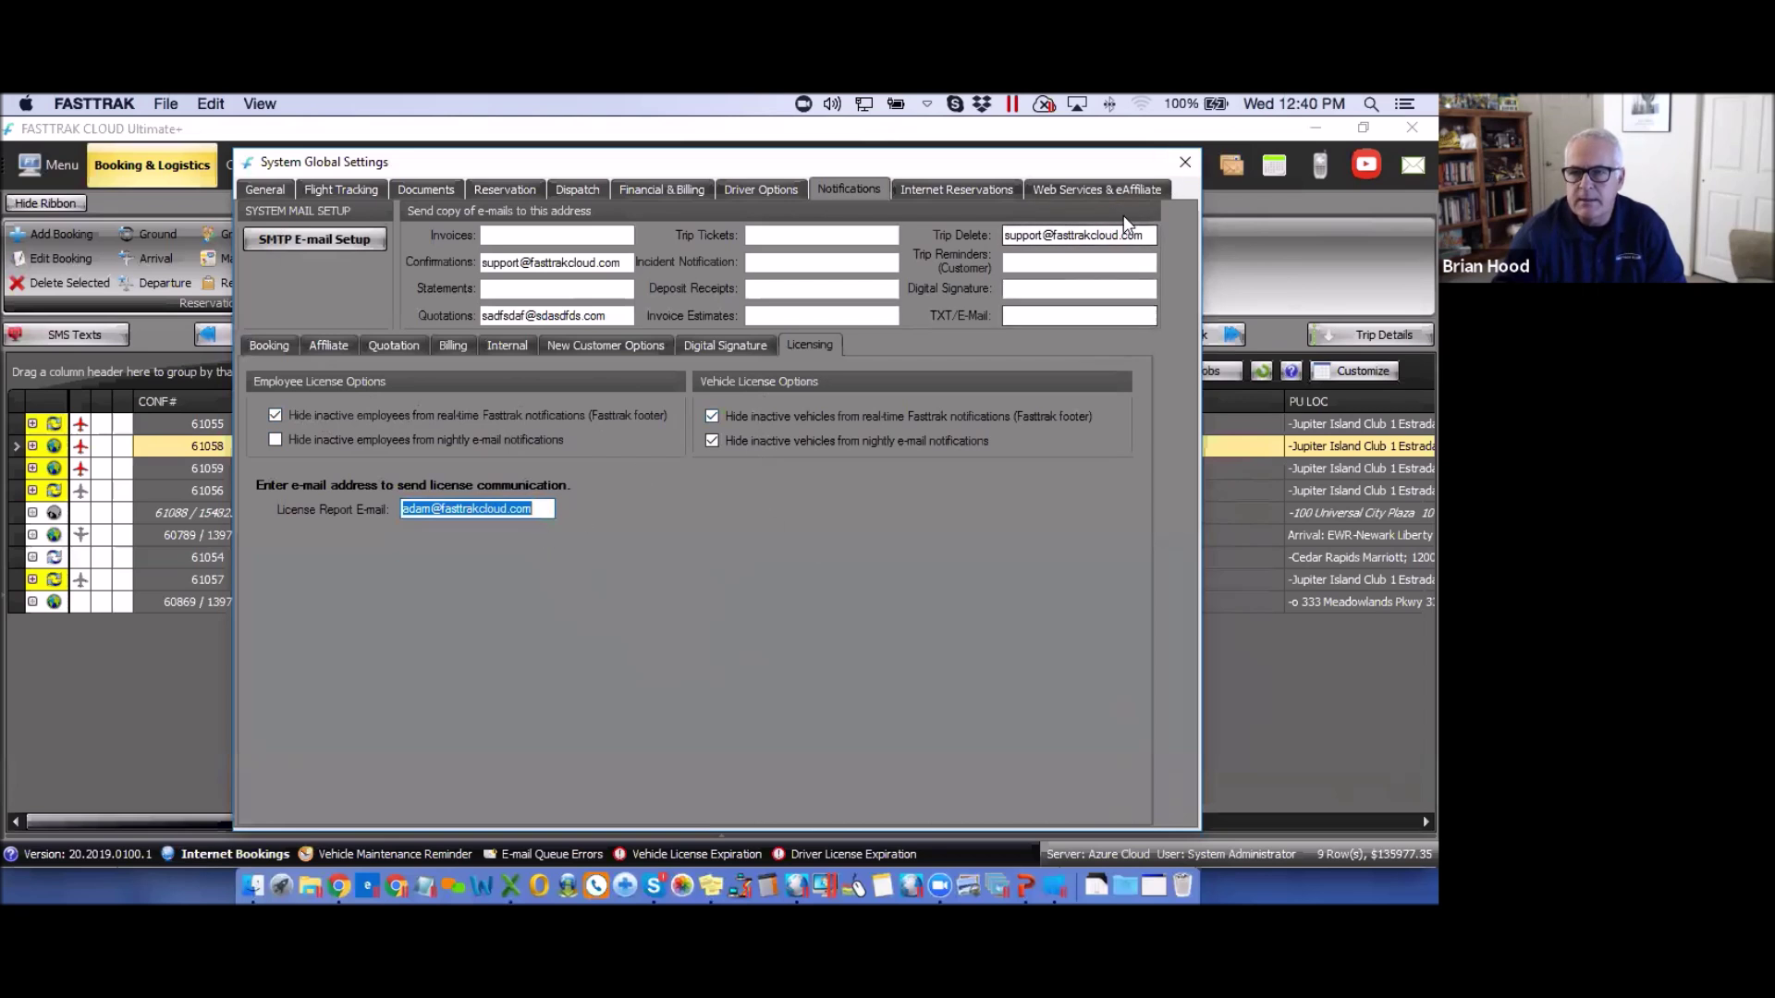
click(1185, 161)
- Return to the vehicle list, and check the vehicle info options for pre-trip reminders and in-process notifications in the System Global Settings
click(662, 175)
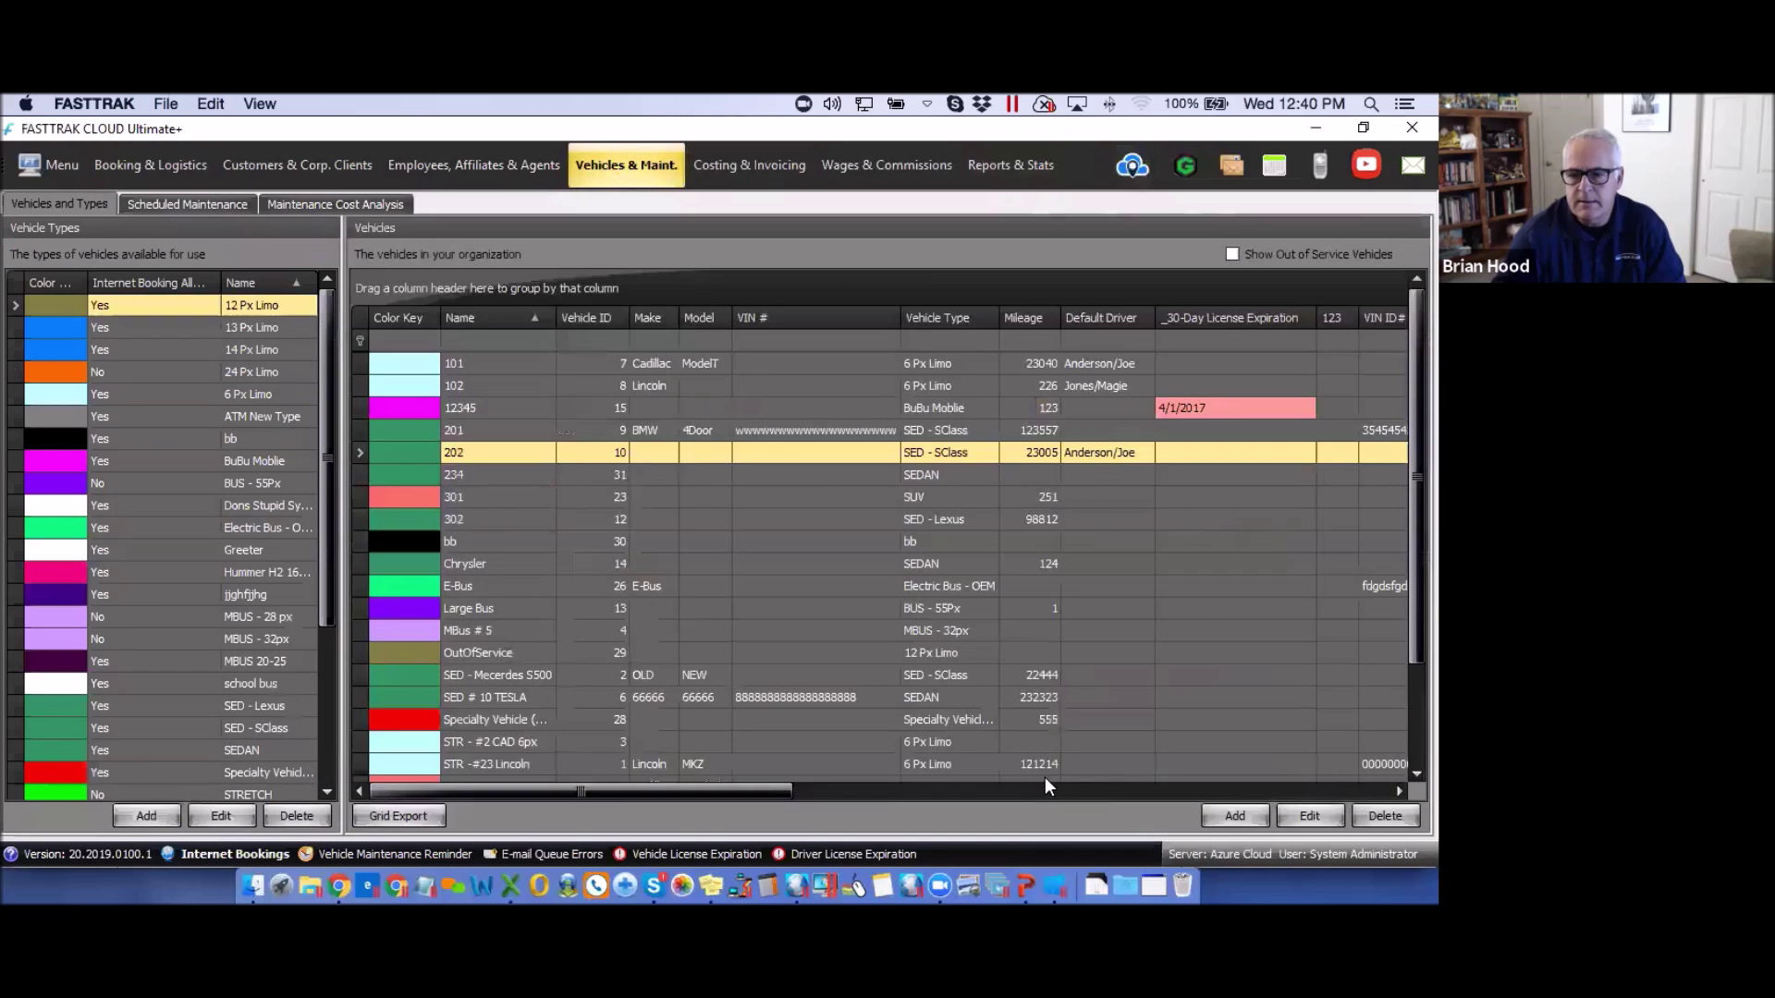
mouse_move(726, 856)
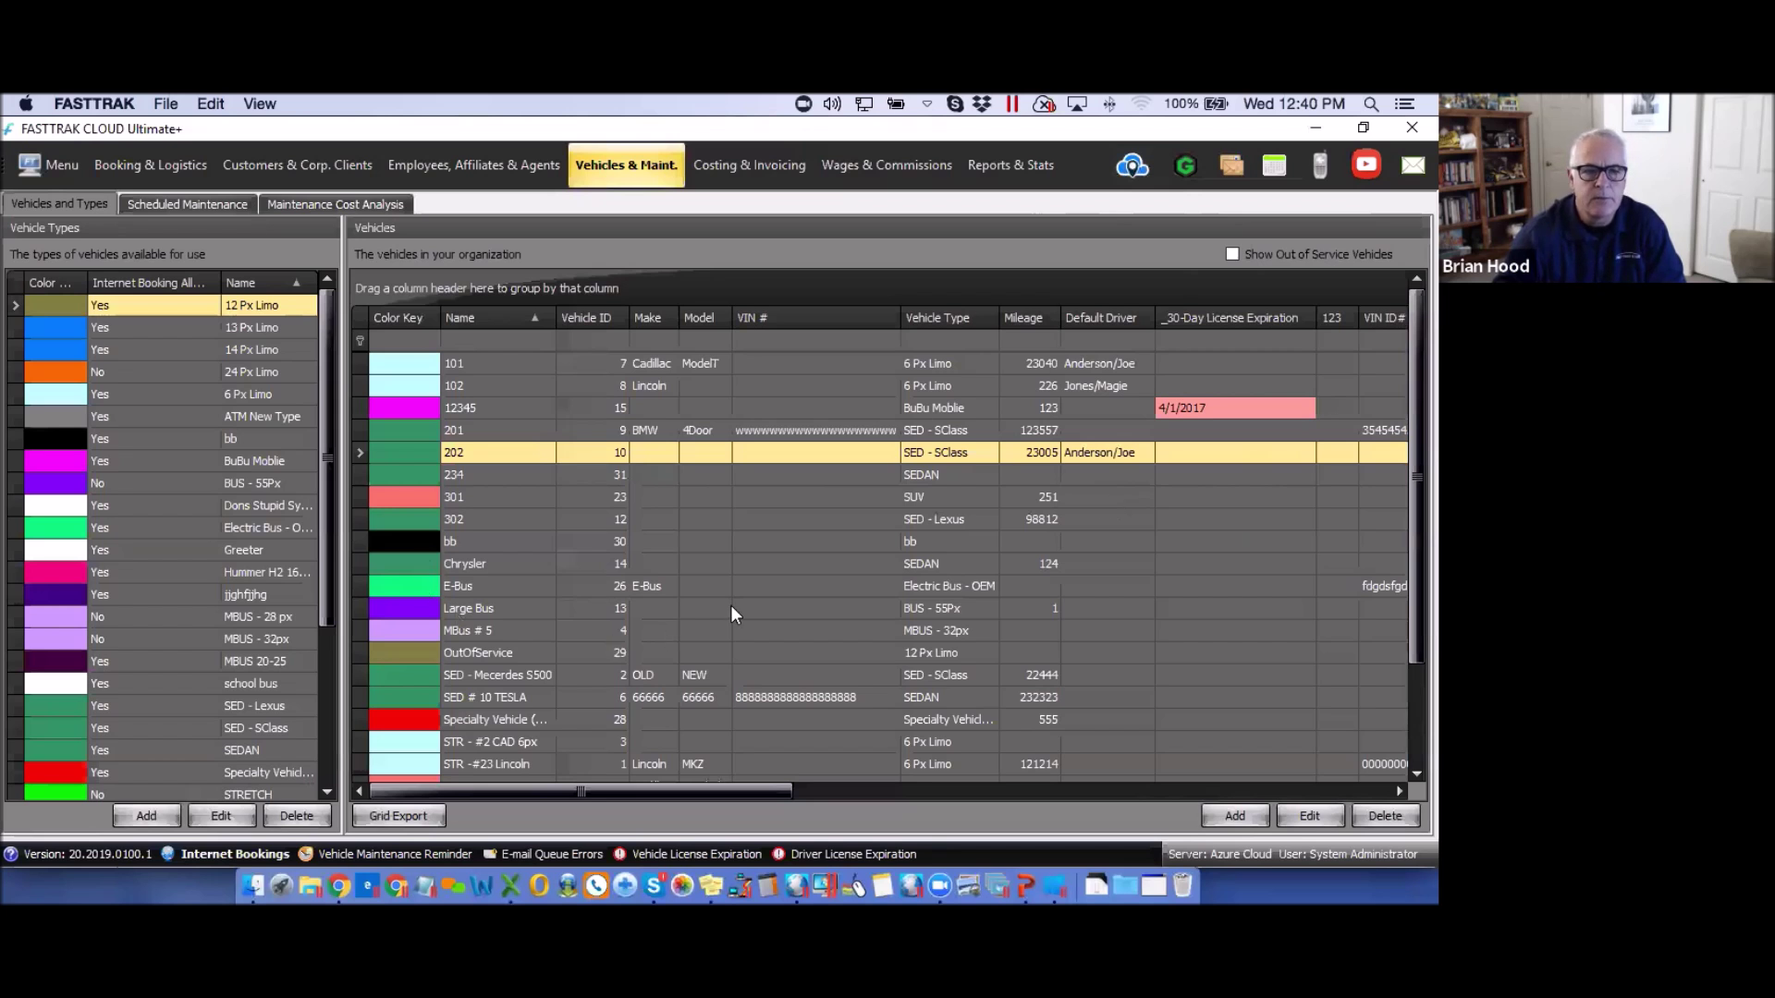
click(58, 166)
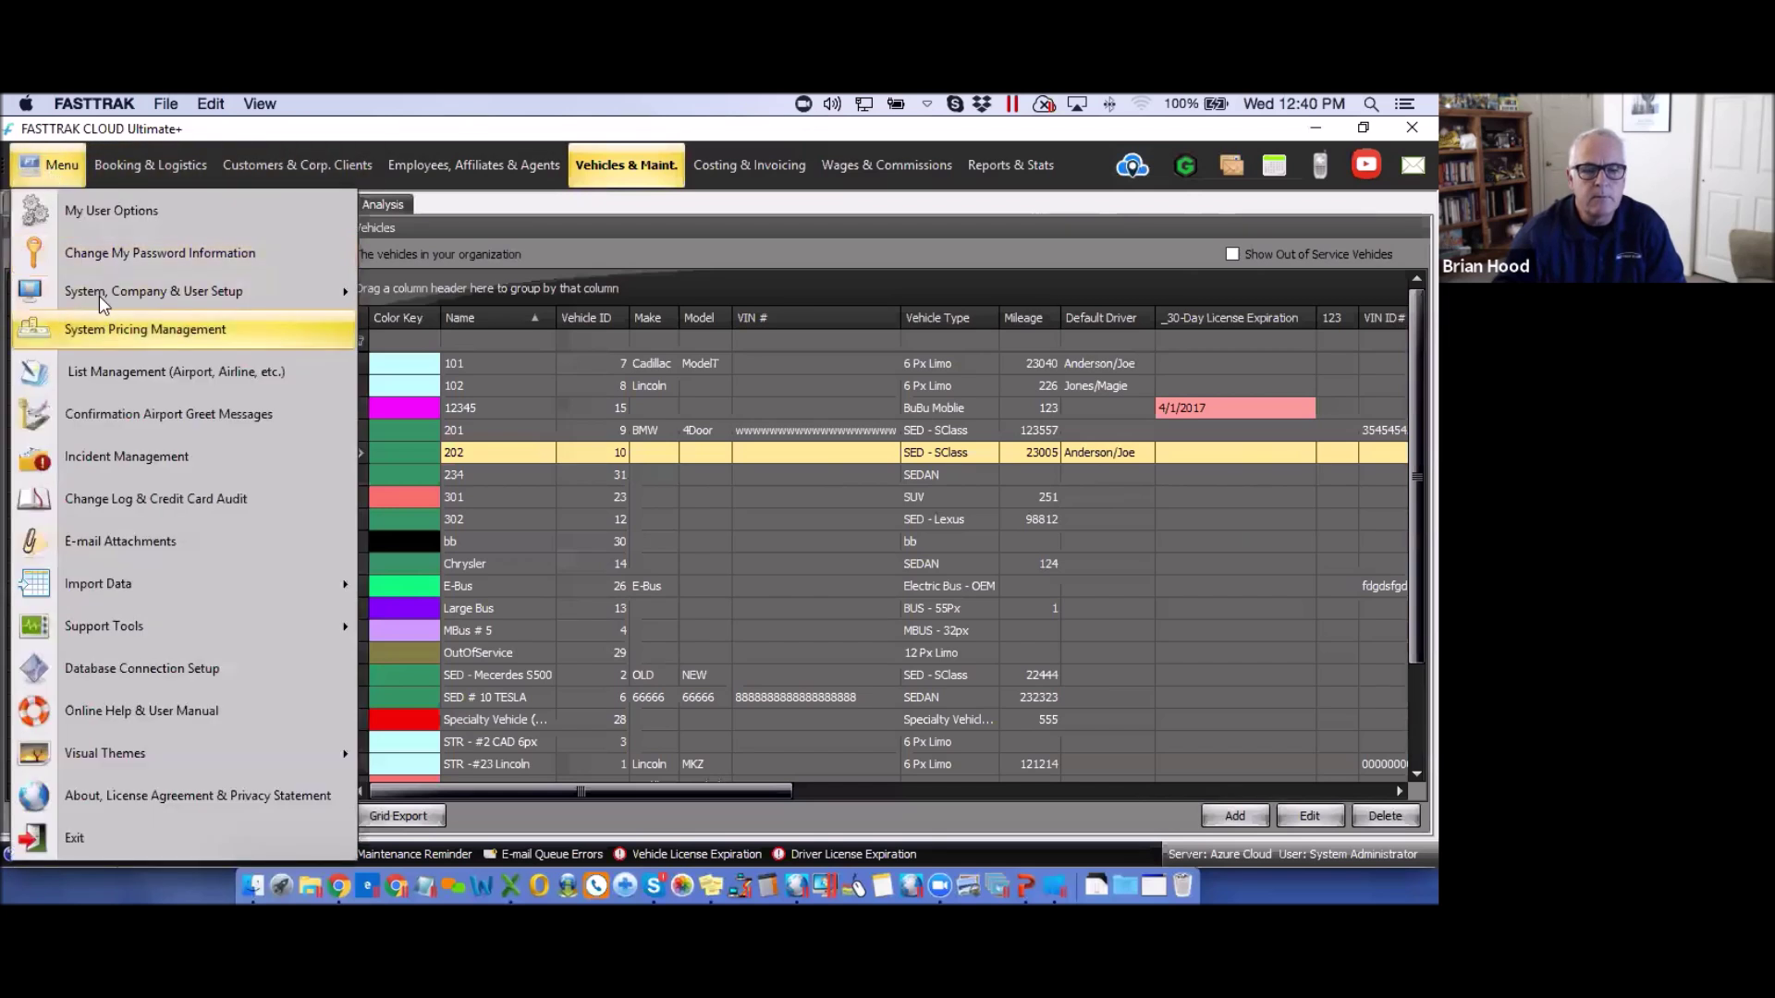
mouse_move(98, 291)
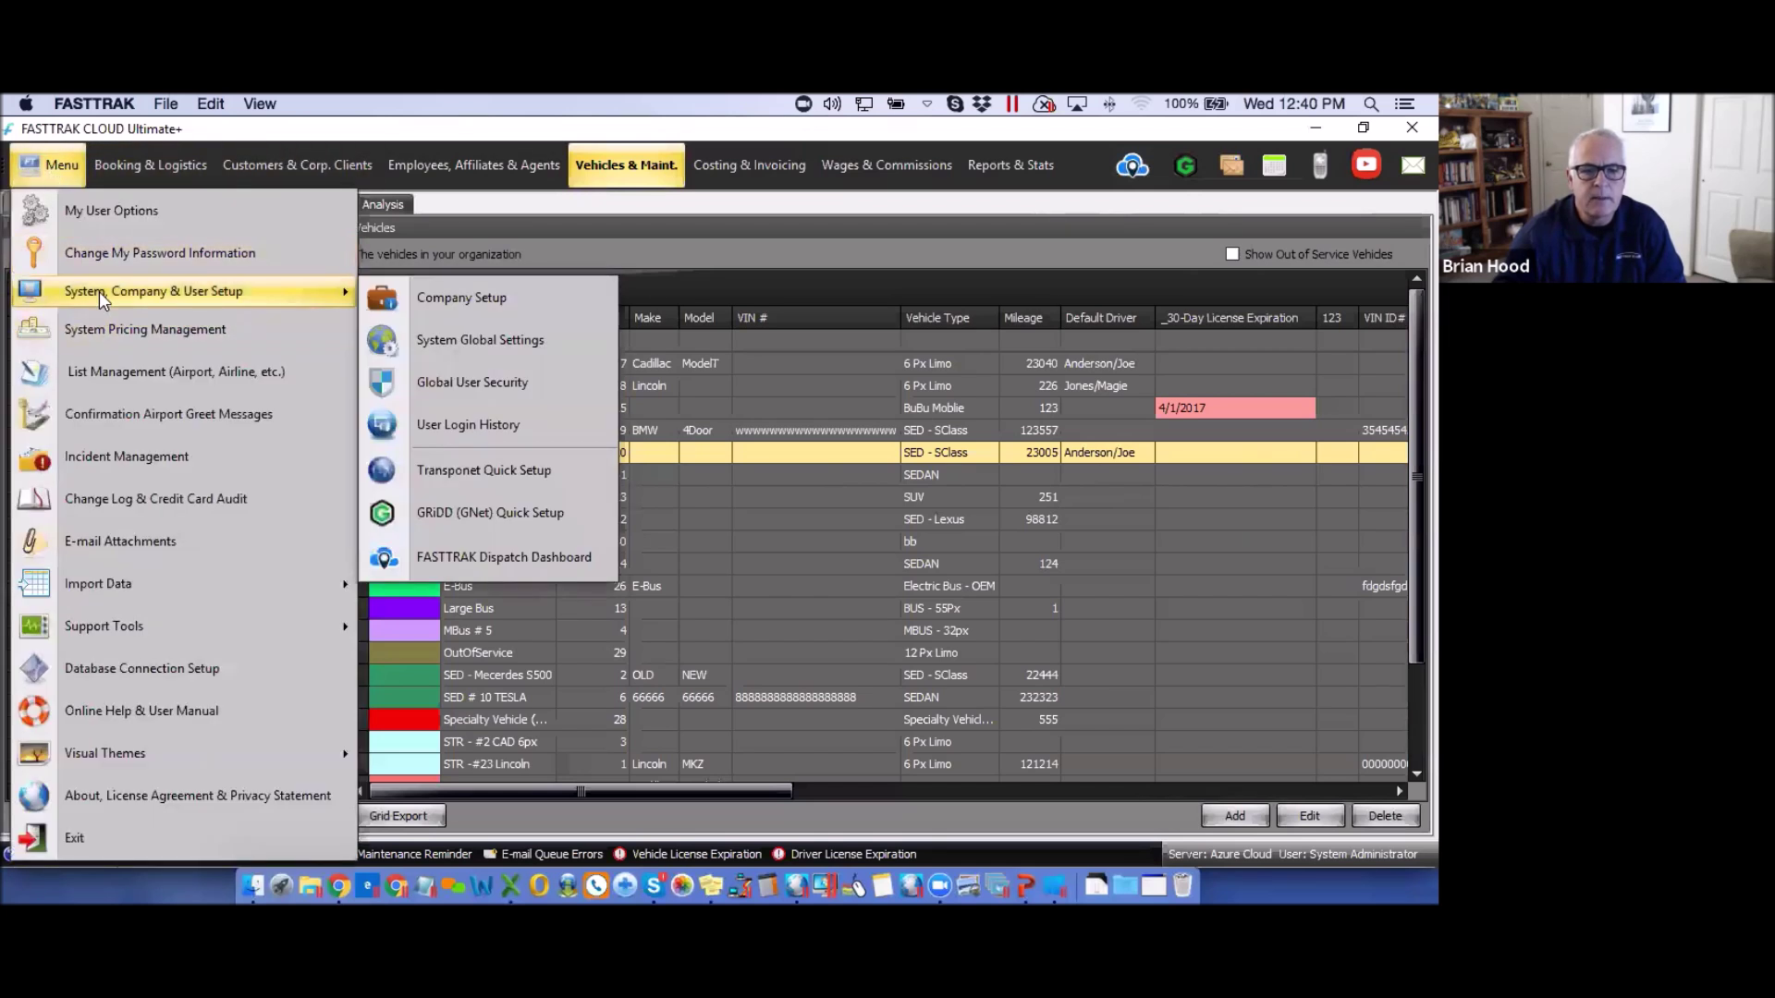
click(468, 342)
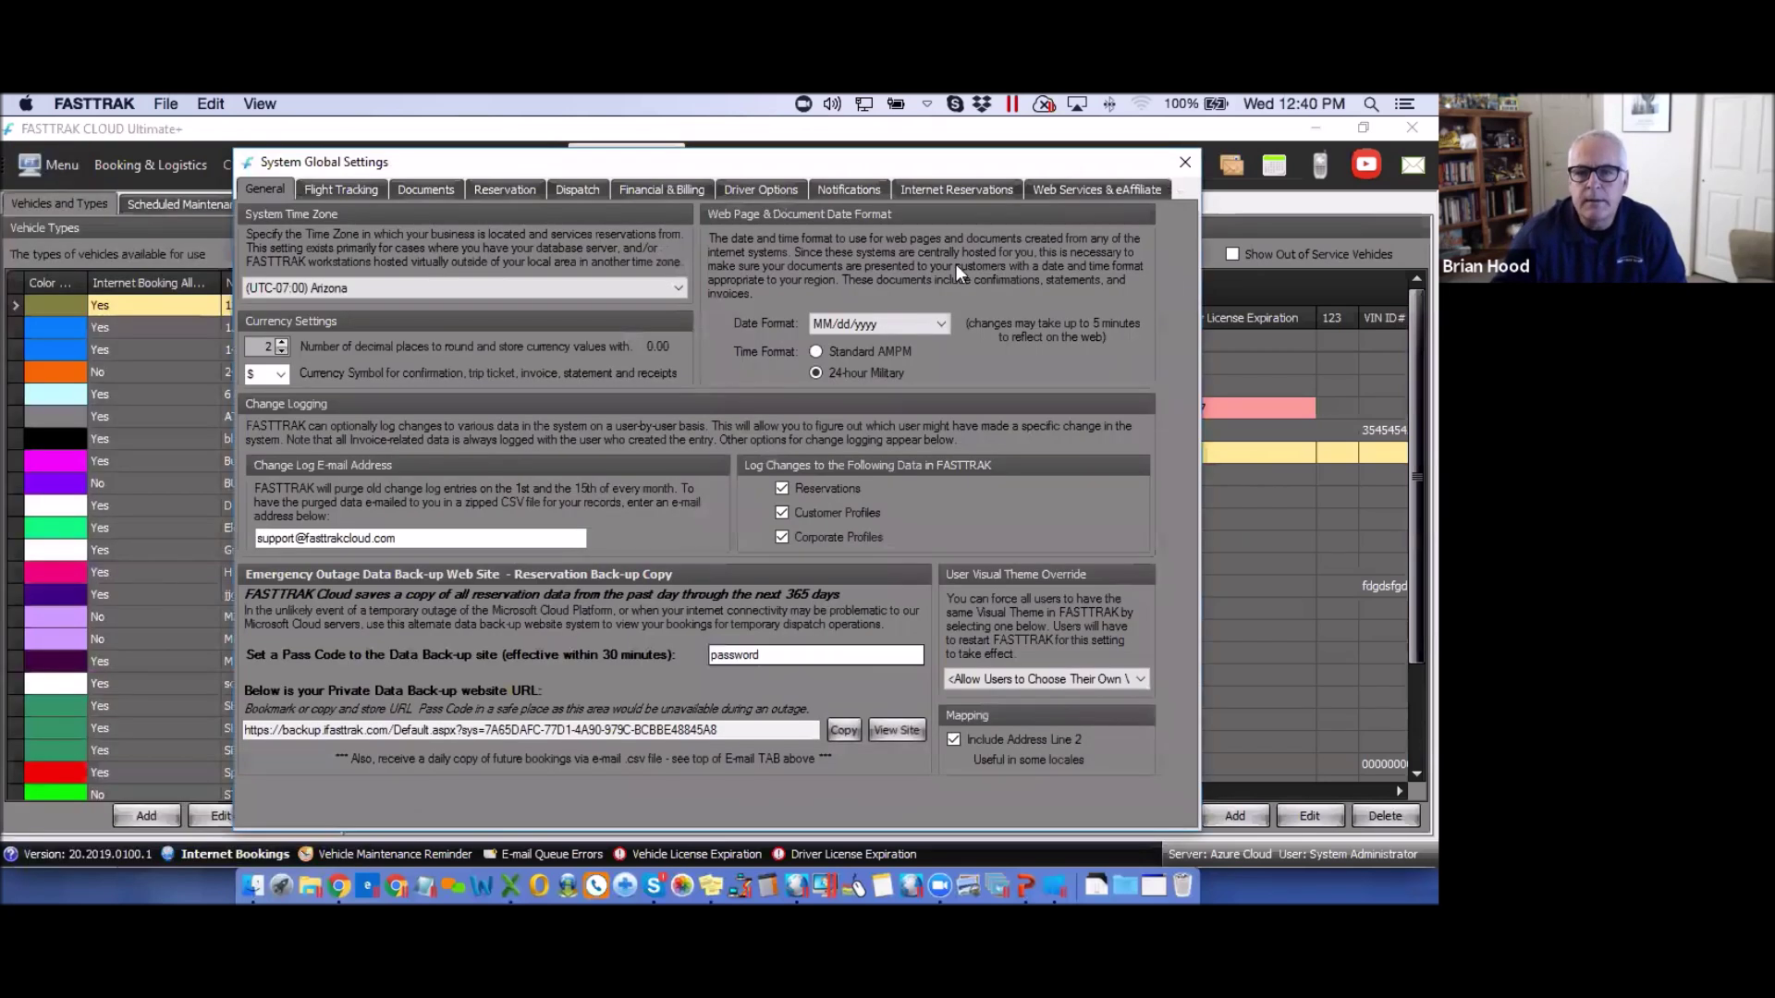
click(843, 189)
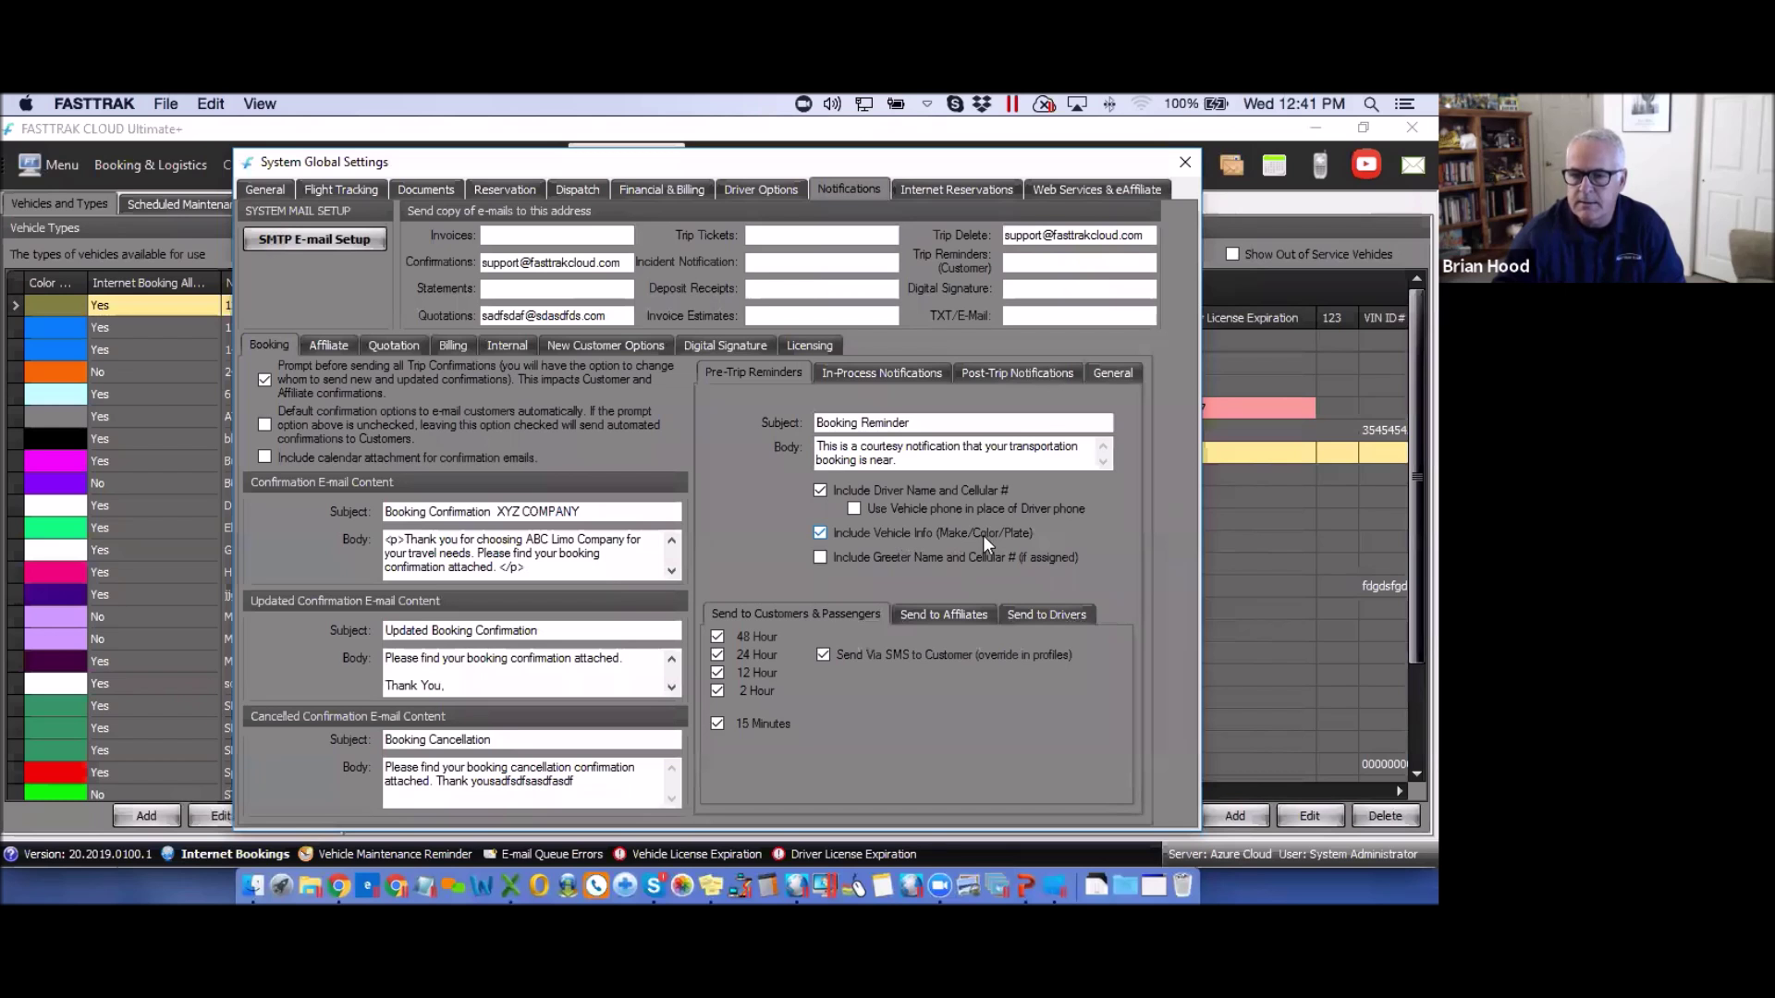
click(880, 372)
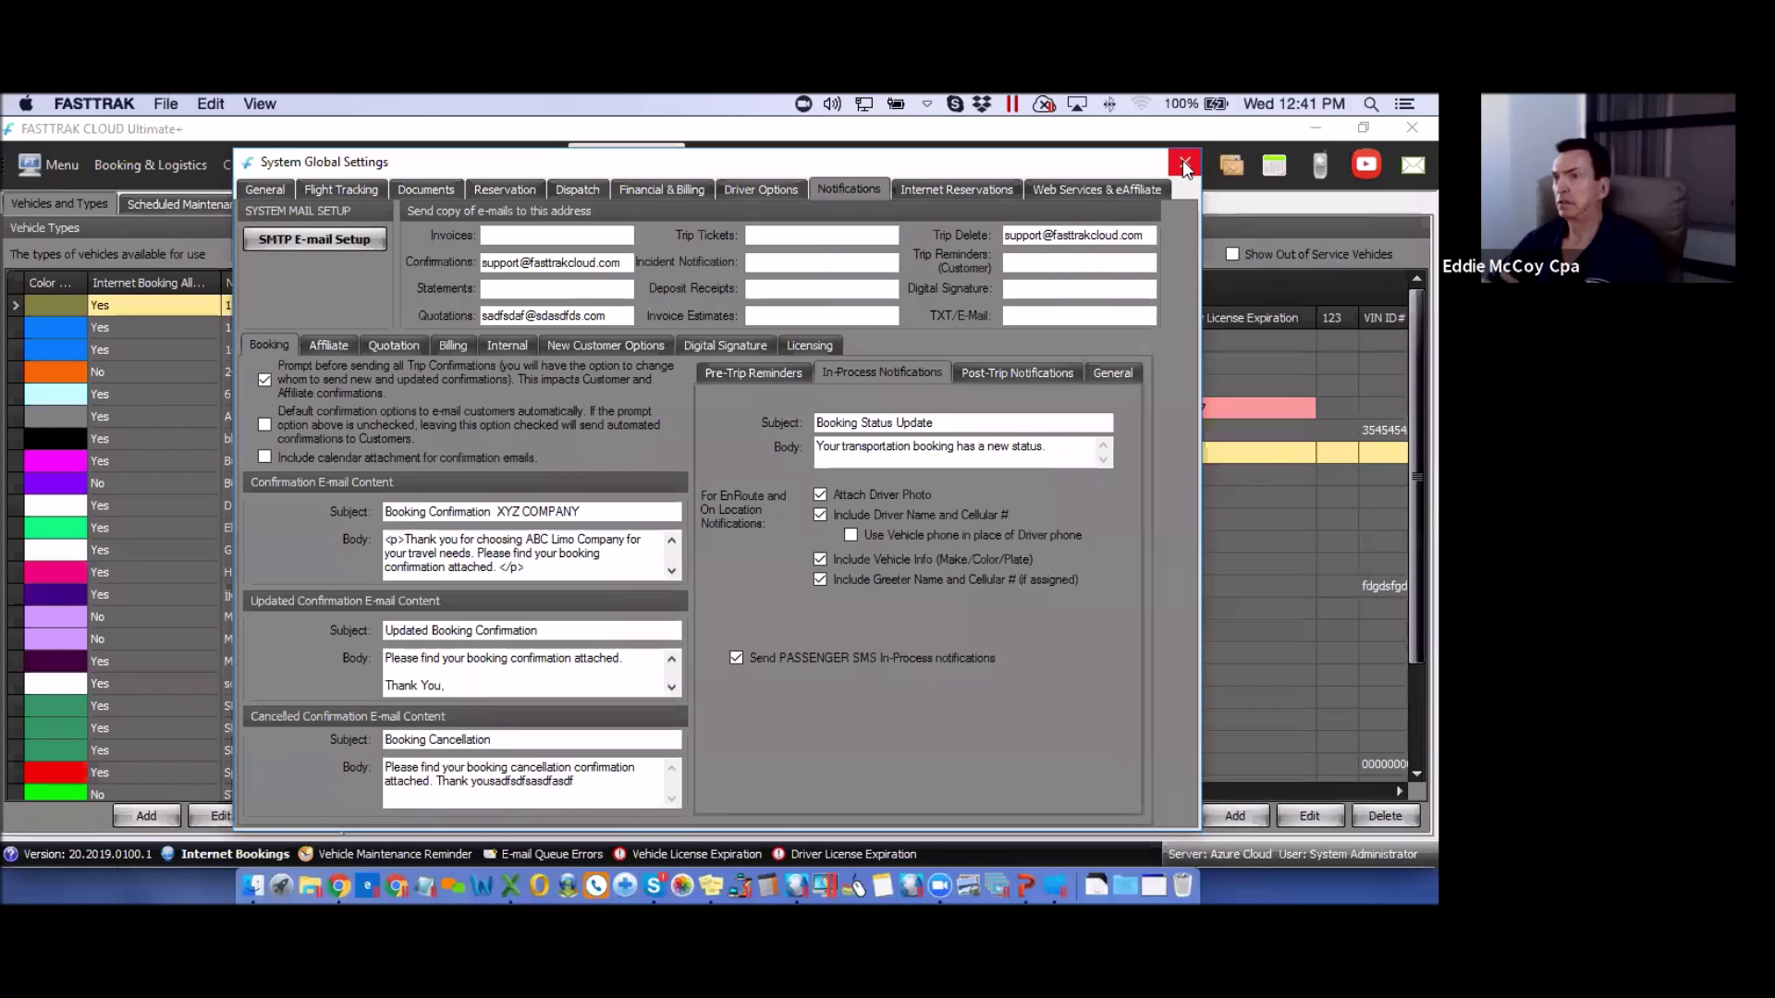
- Examine the Web Service Portal vehicle type mapping, including the assignable WSP types and the primary and secondary mappings down the list
click(1093, 188)
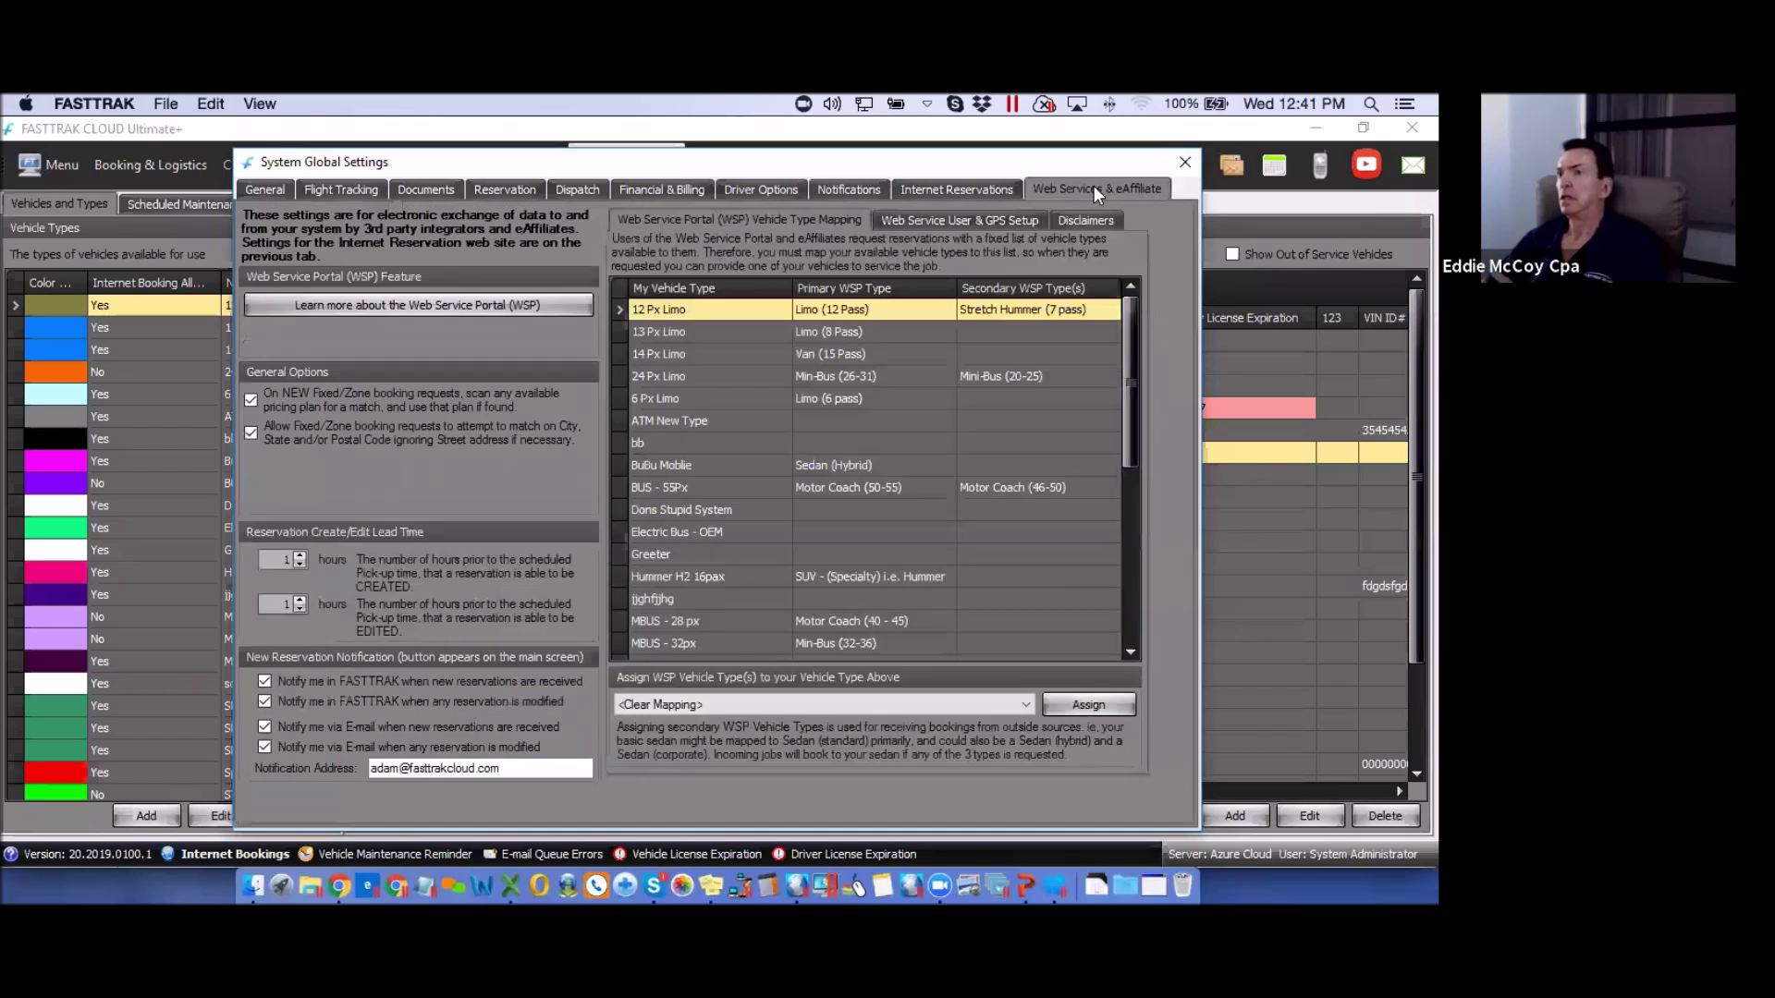
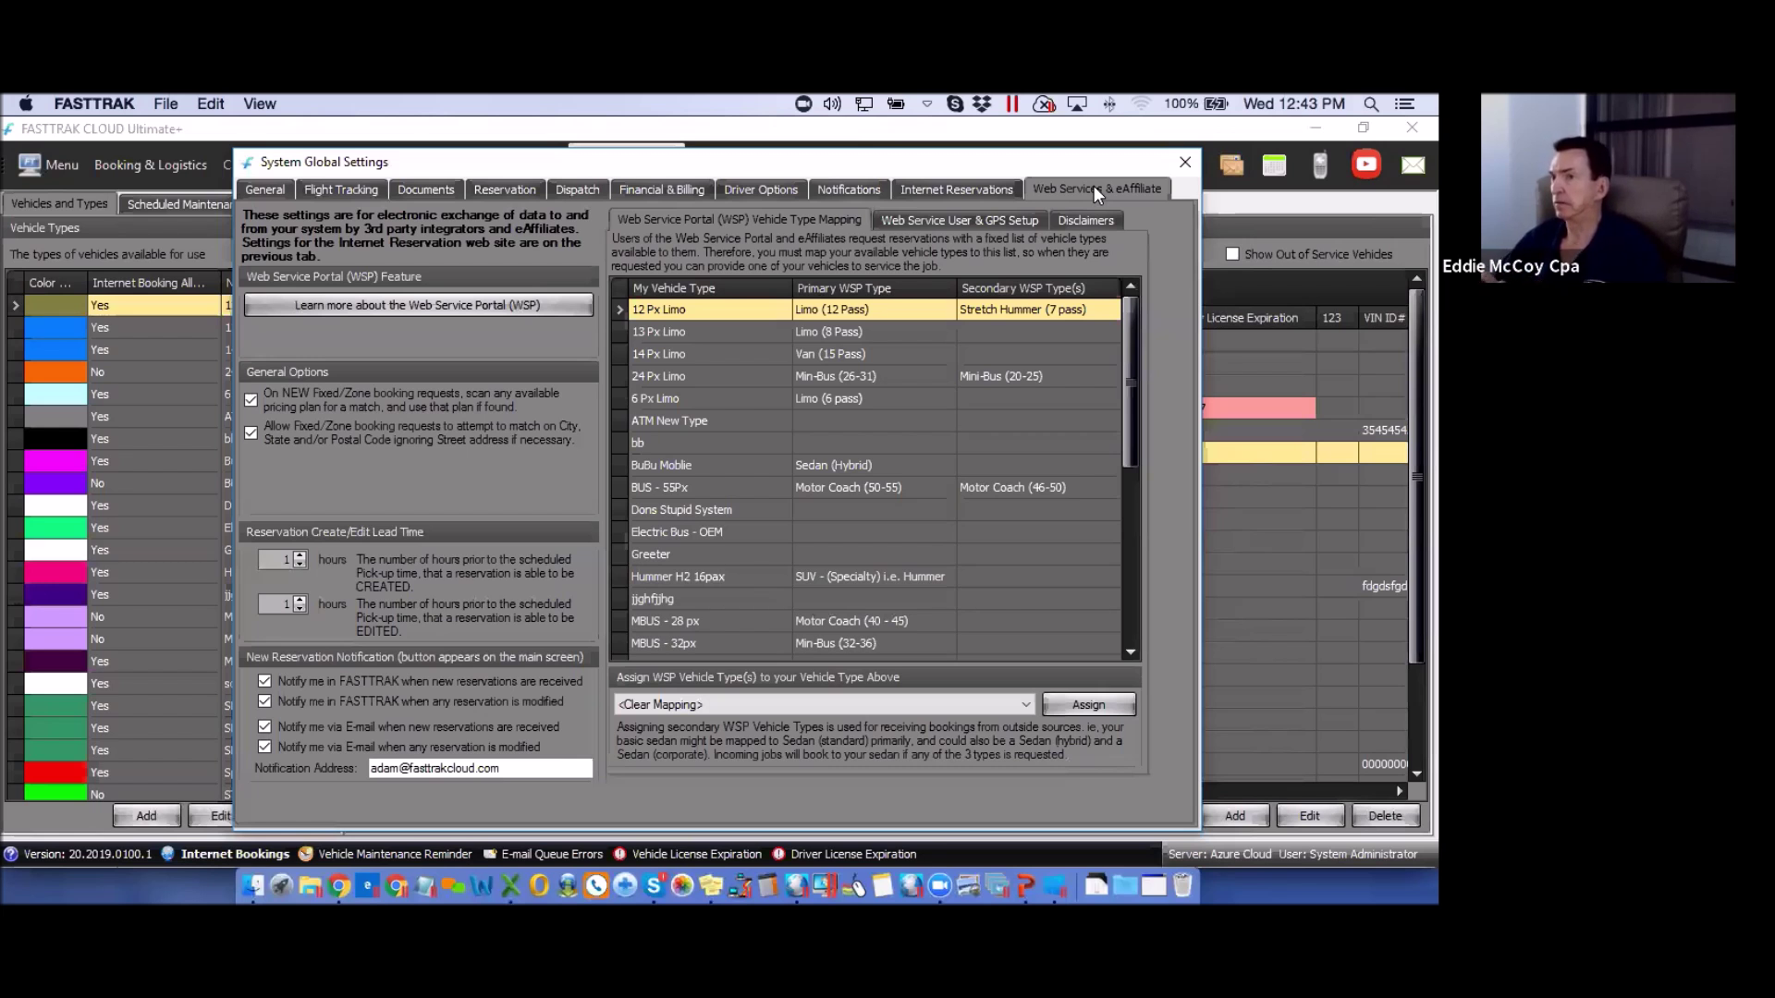
click(1024, 705)
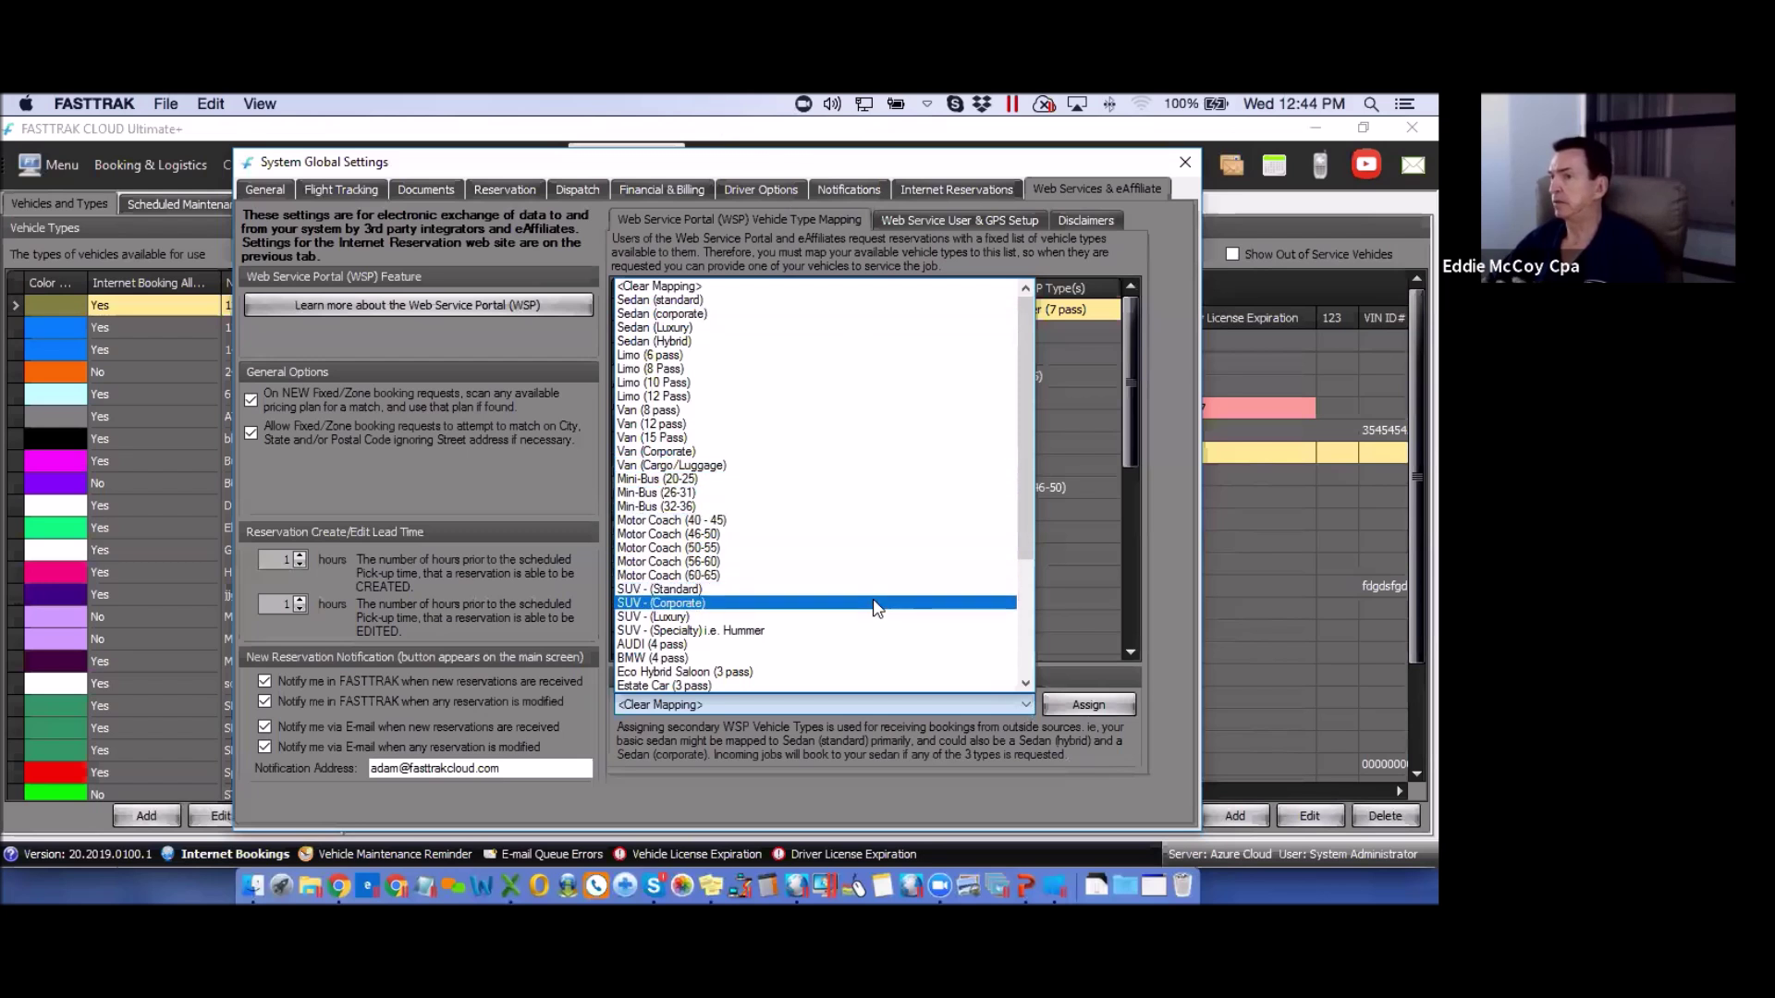
click(1081, 562)
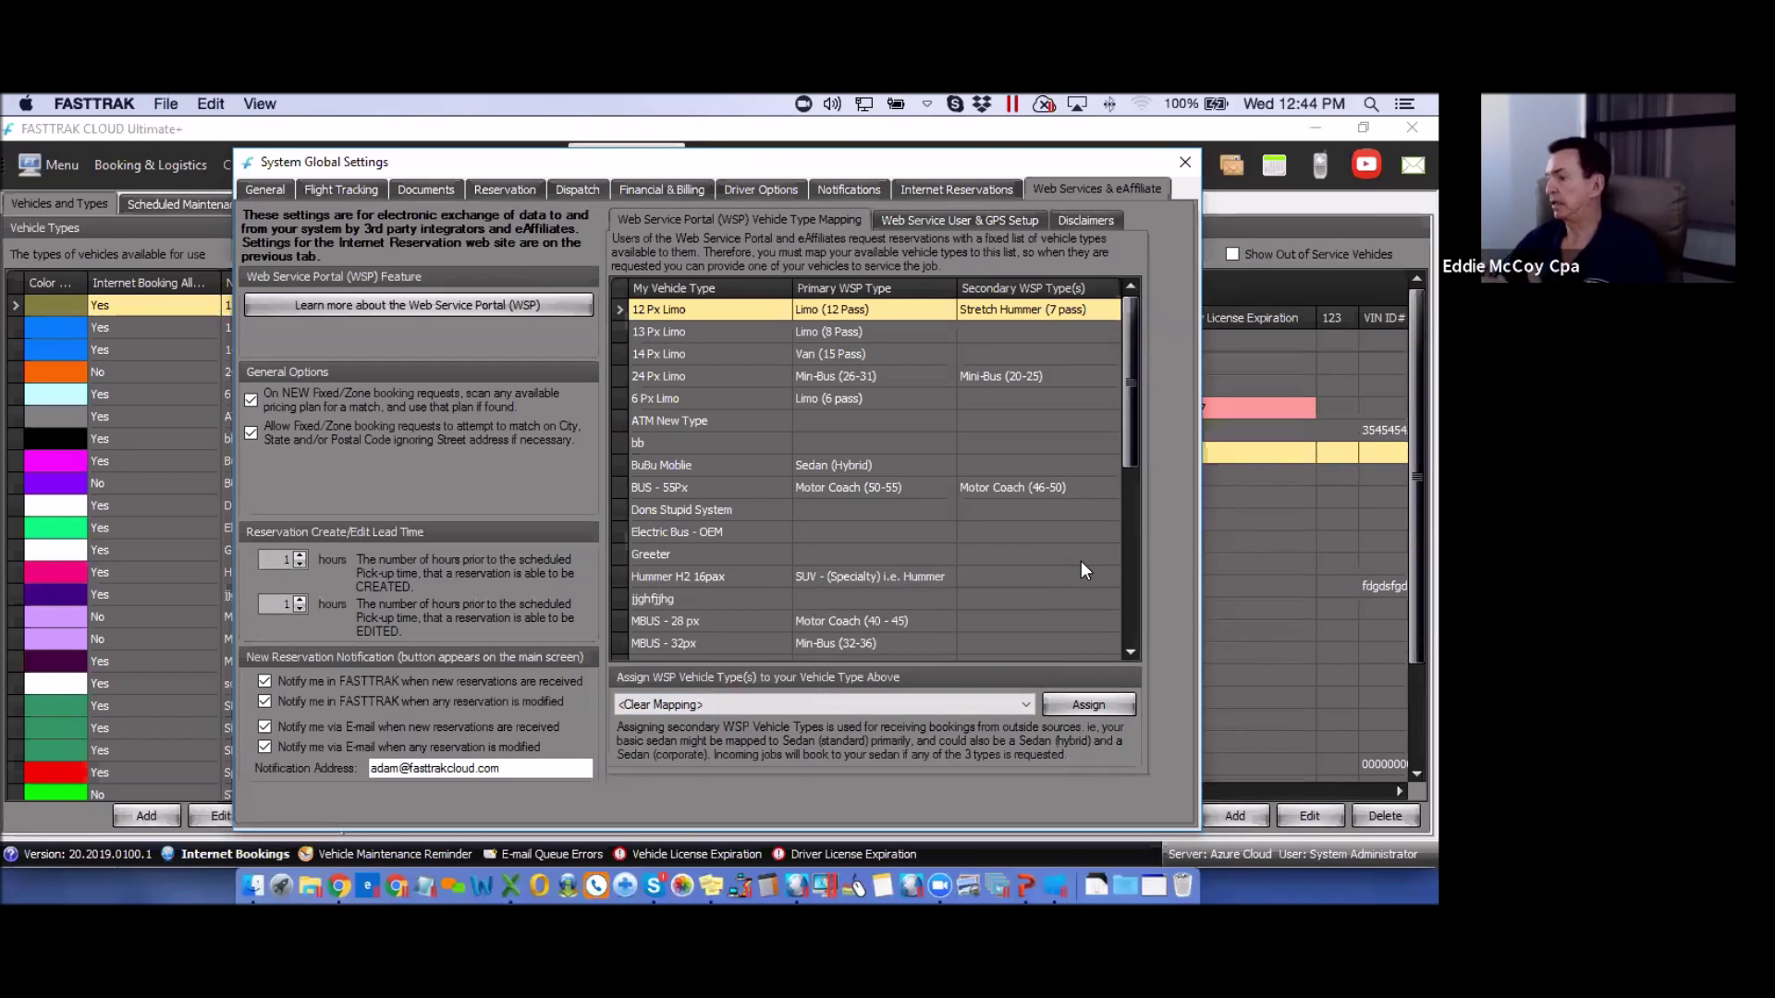
drag(1131, 460, 1132, 544)
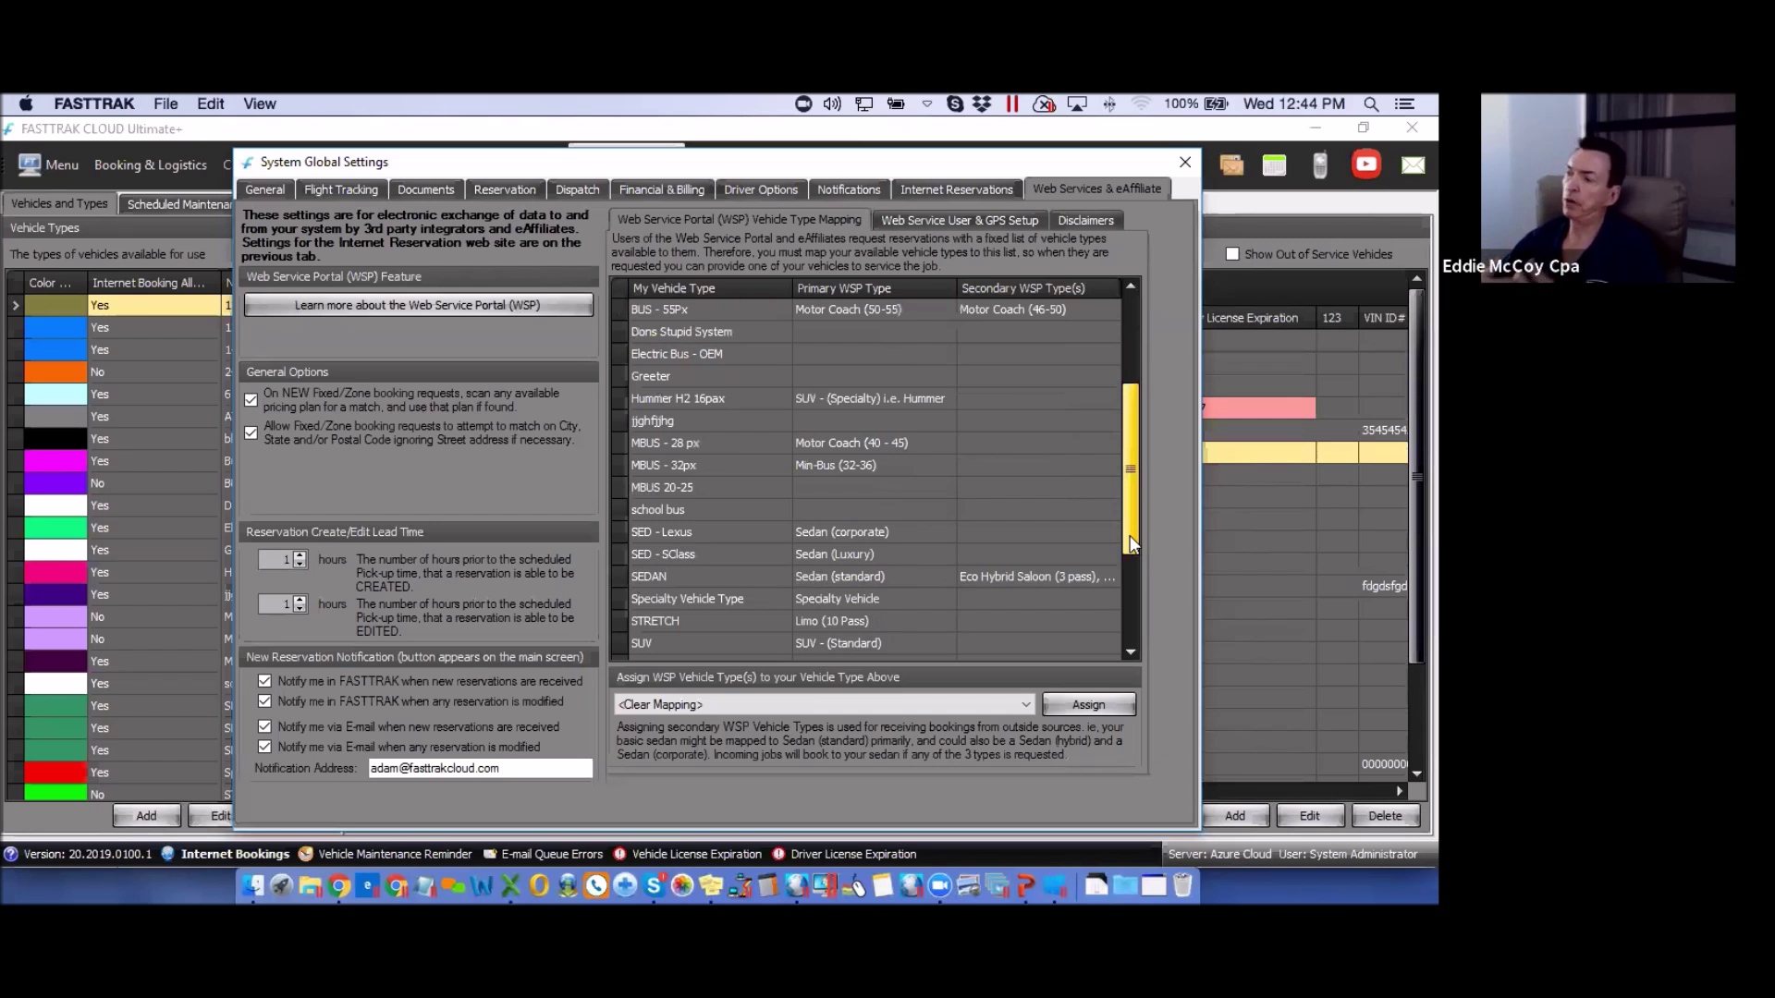
scroll(1131, 554, down, 1)
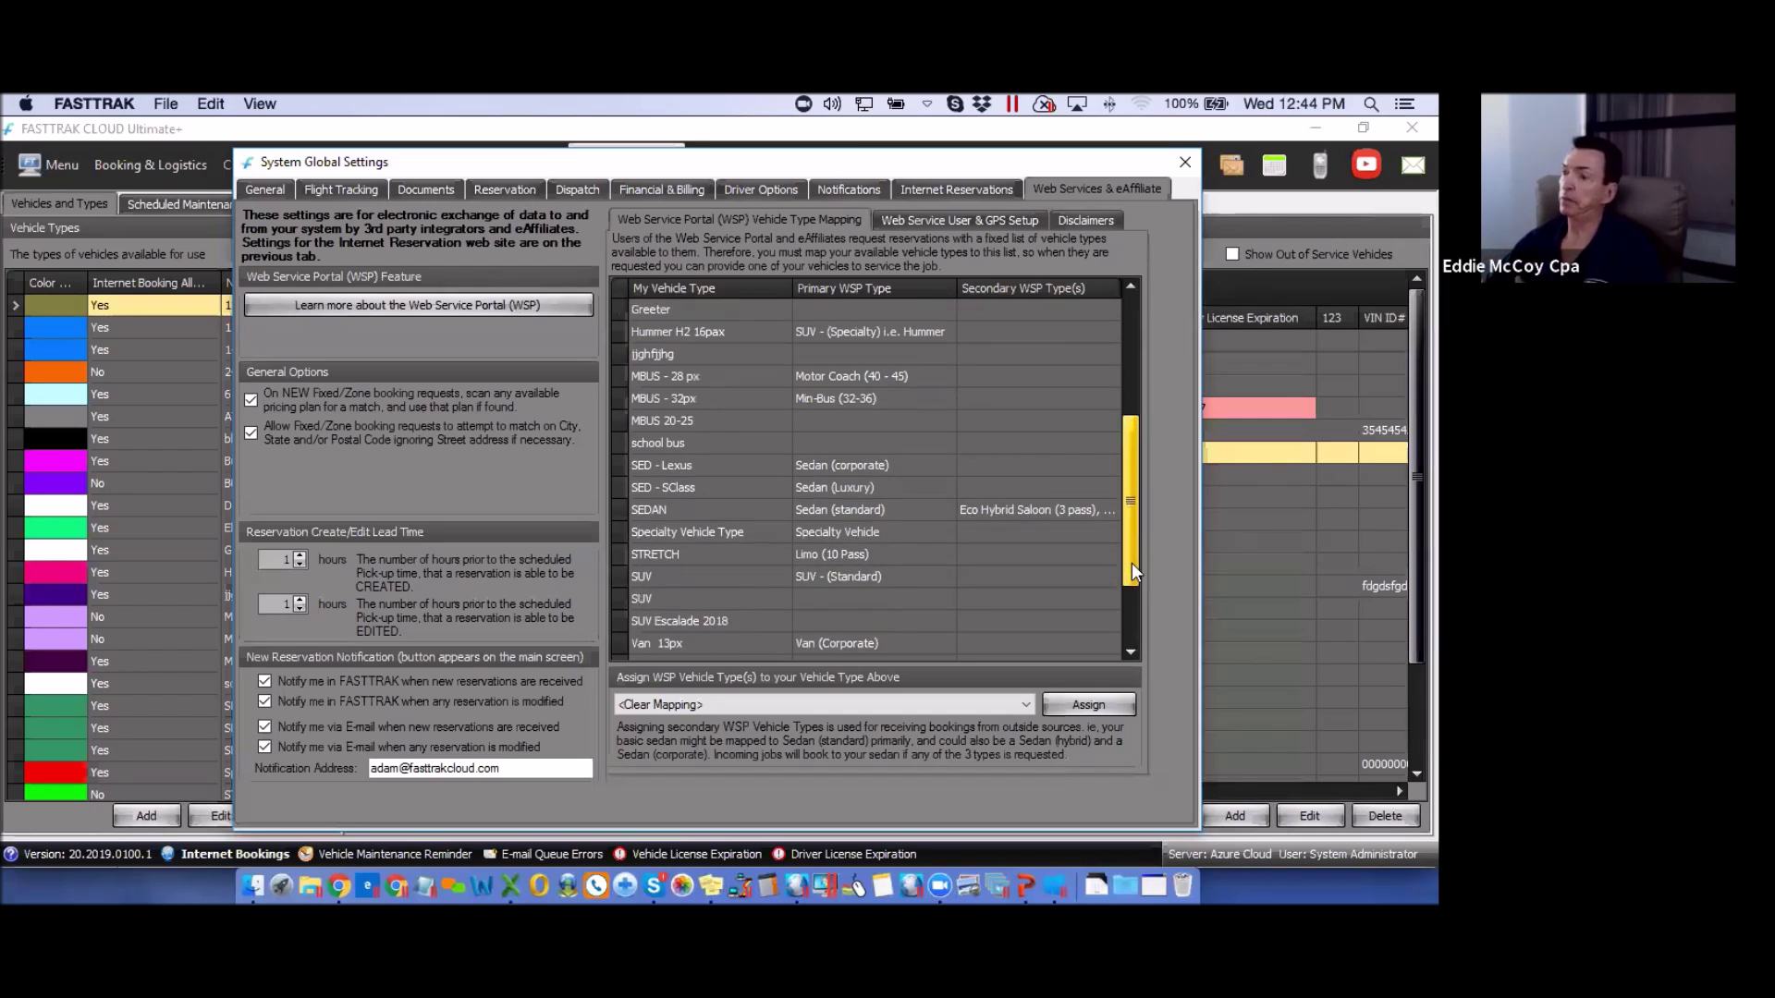
mouse_move(1132, 568)
mouse_down()
mouse_move(1130, 623)
mouse_move(1131, 554)
mouse_up()
scroll(1132, 555, down, 2)
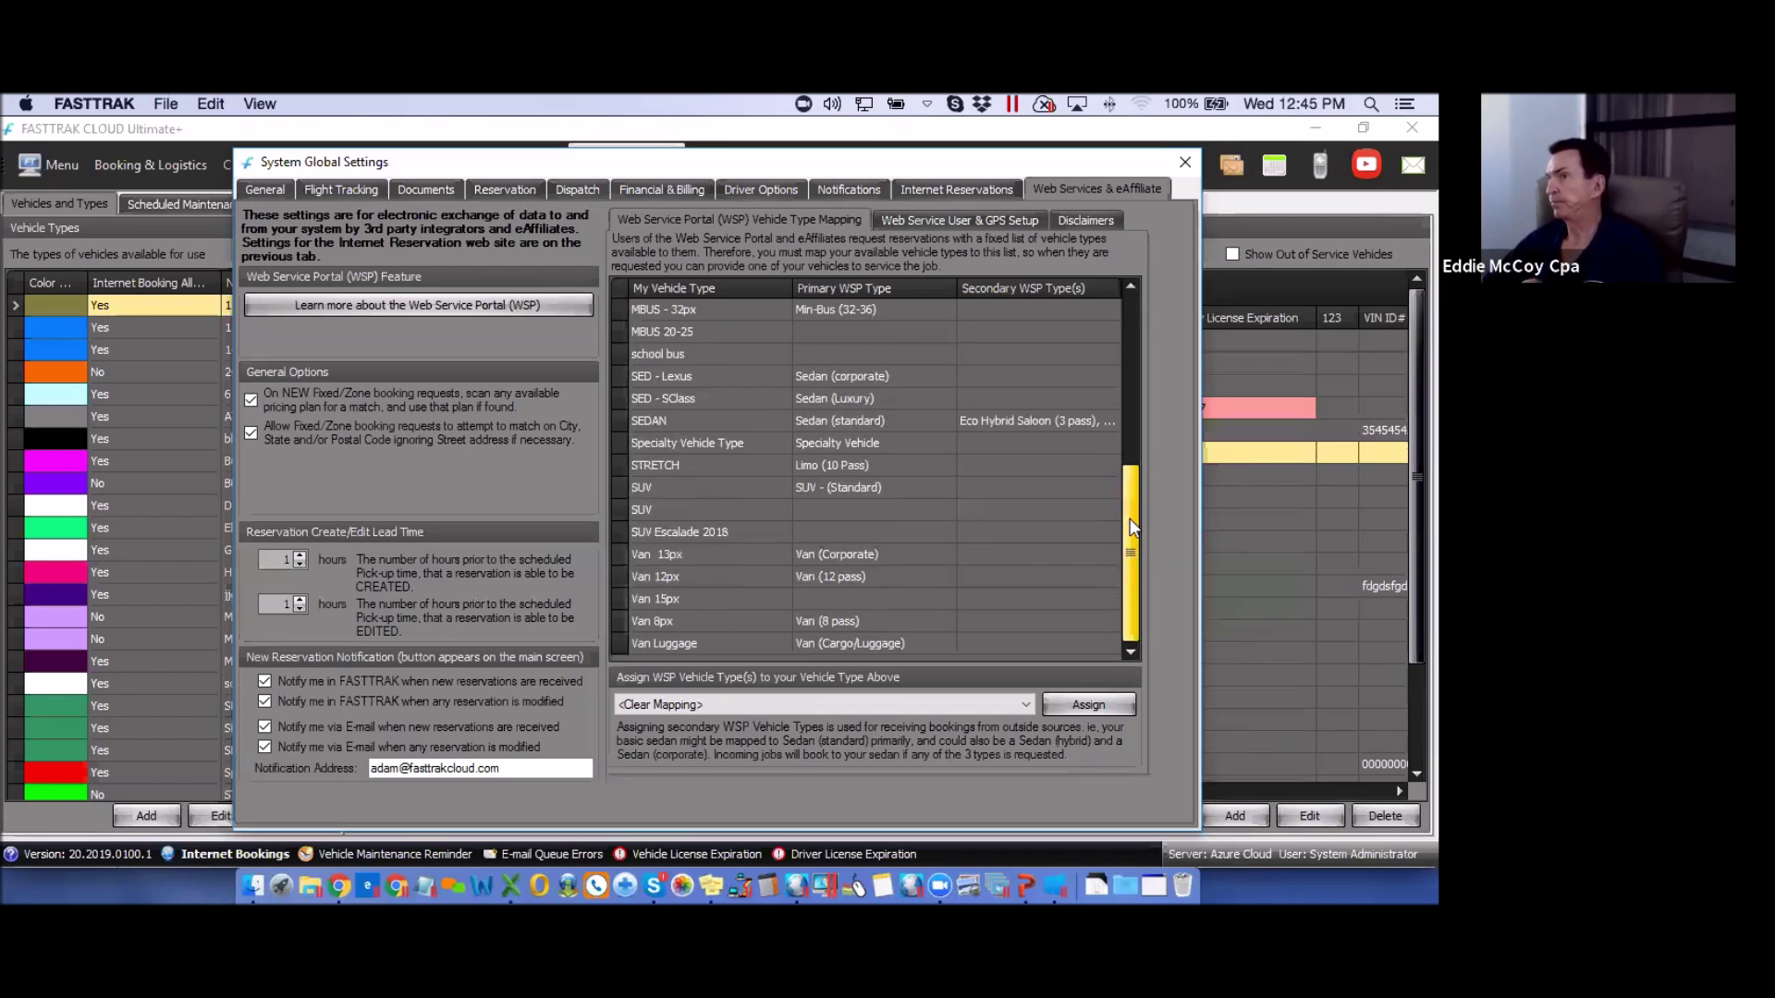
drag(1131, 527, 1131, 467)
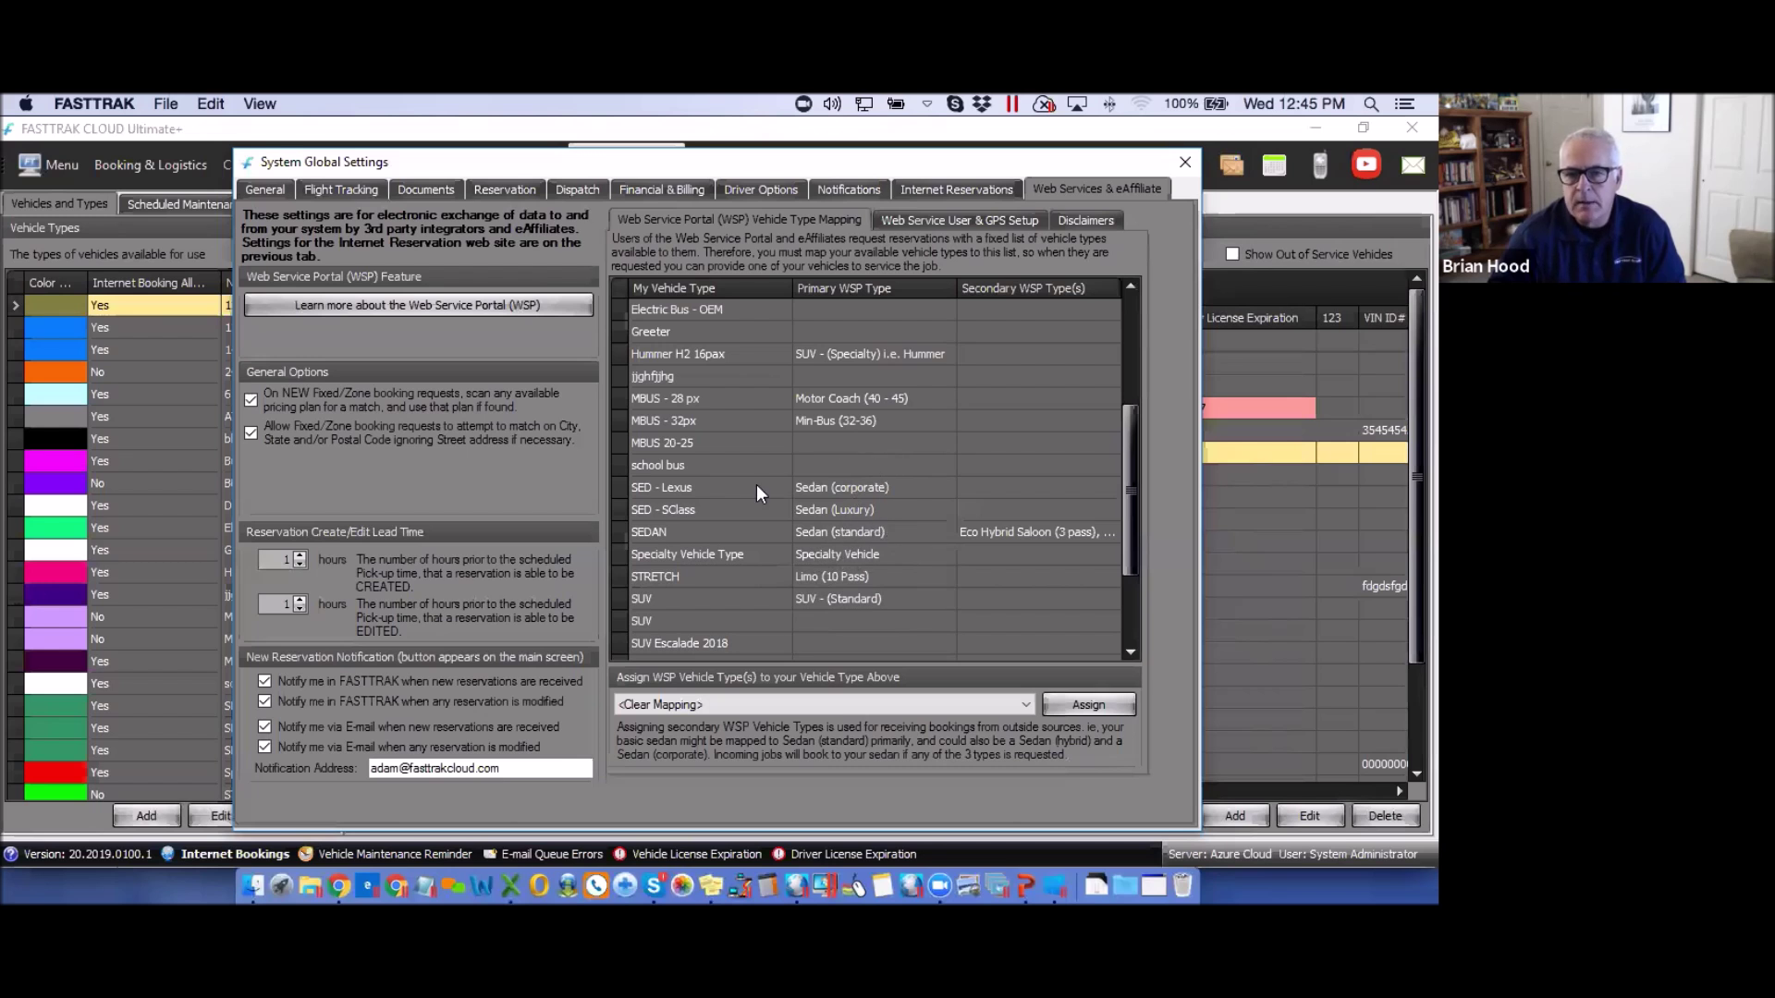
- Assign BMW (4 pass) as a secondary WSP type for the SED - SClass vehicle type and close the System Global Settings
click(659, 490)
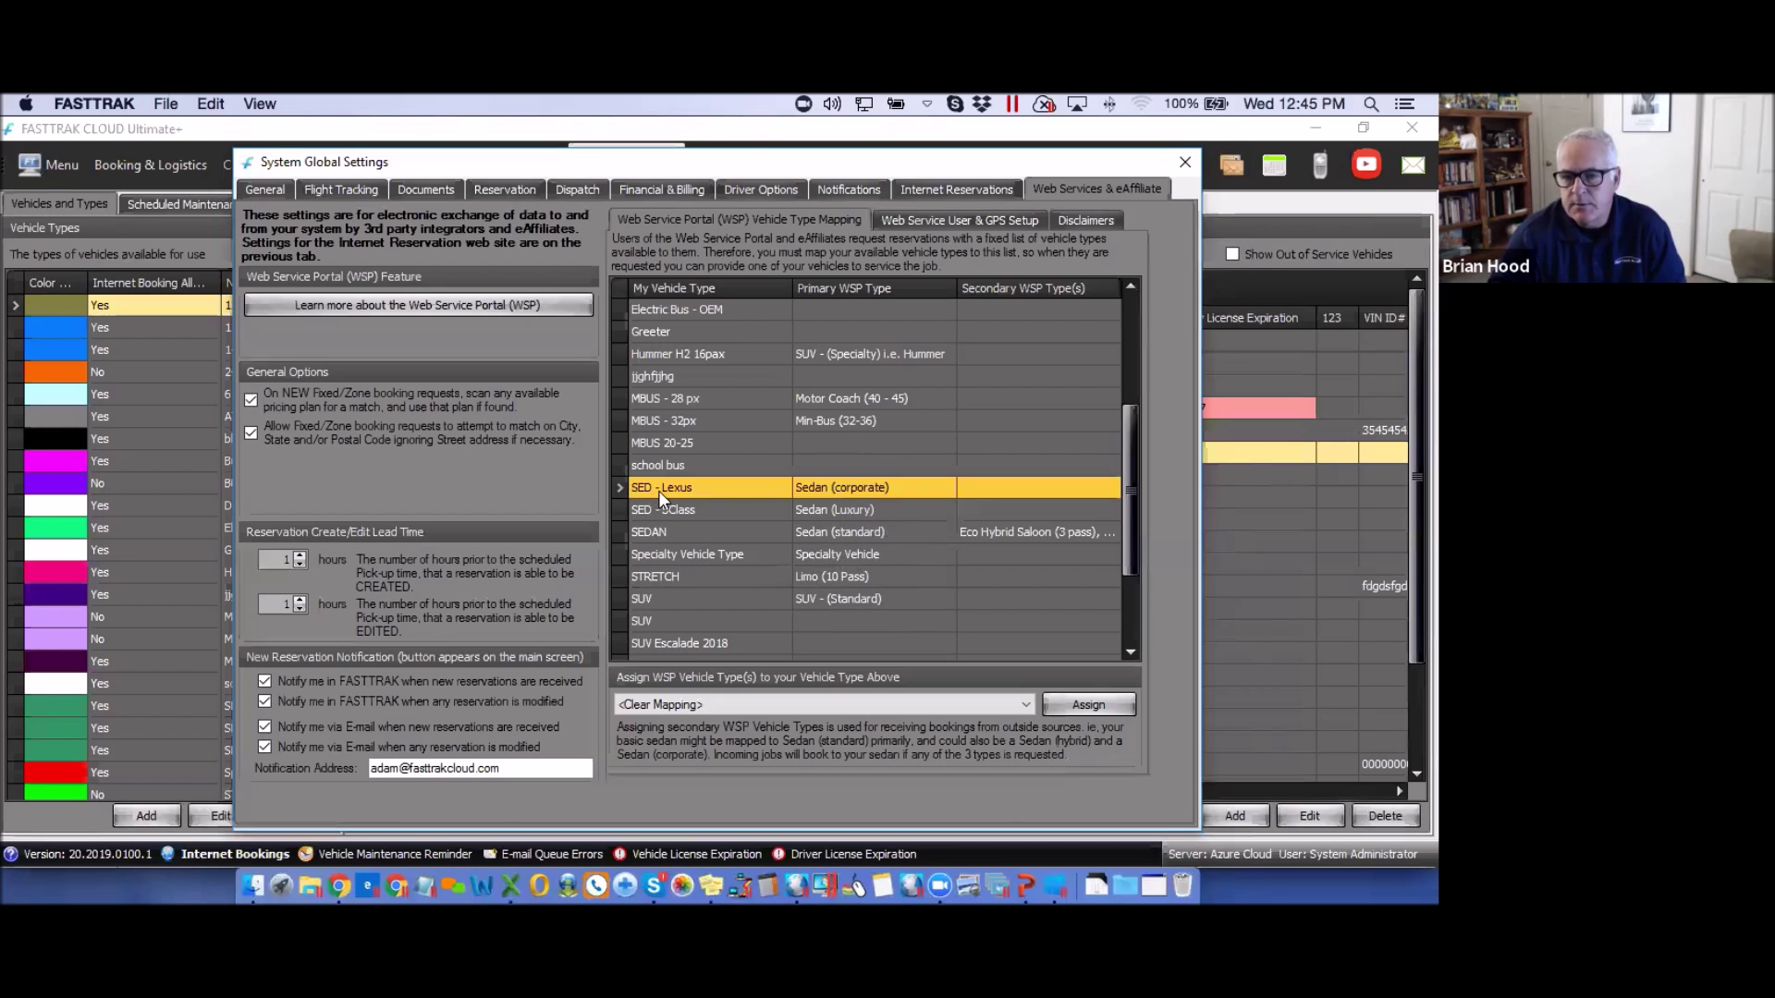
click(641, 514)
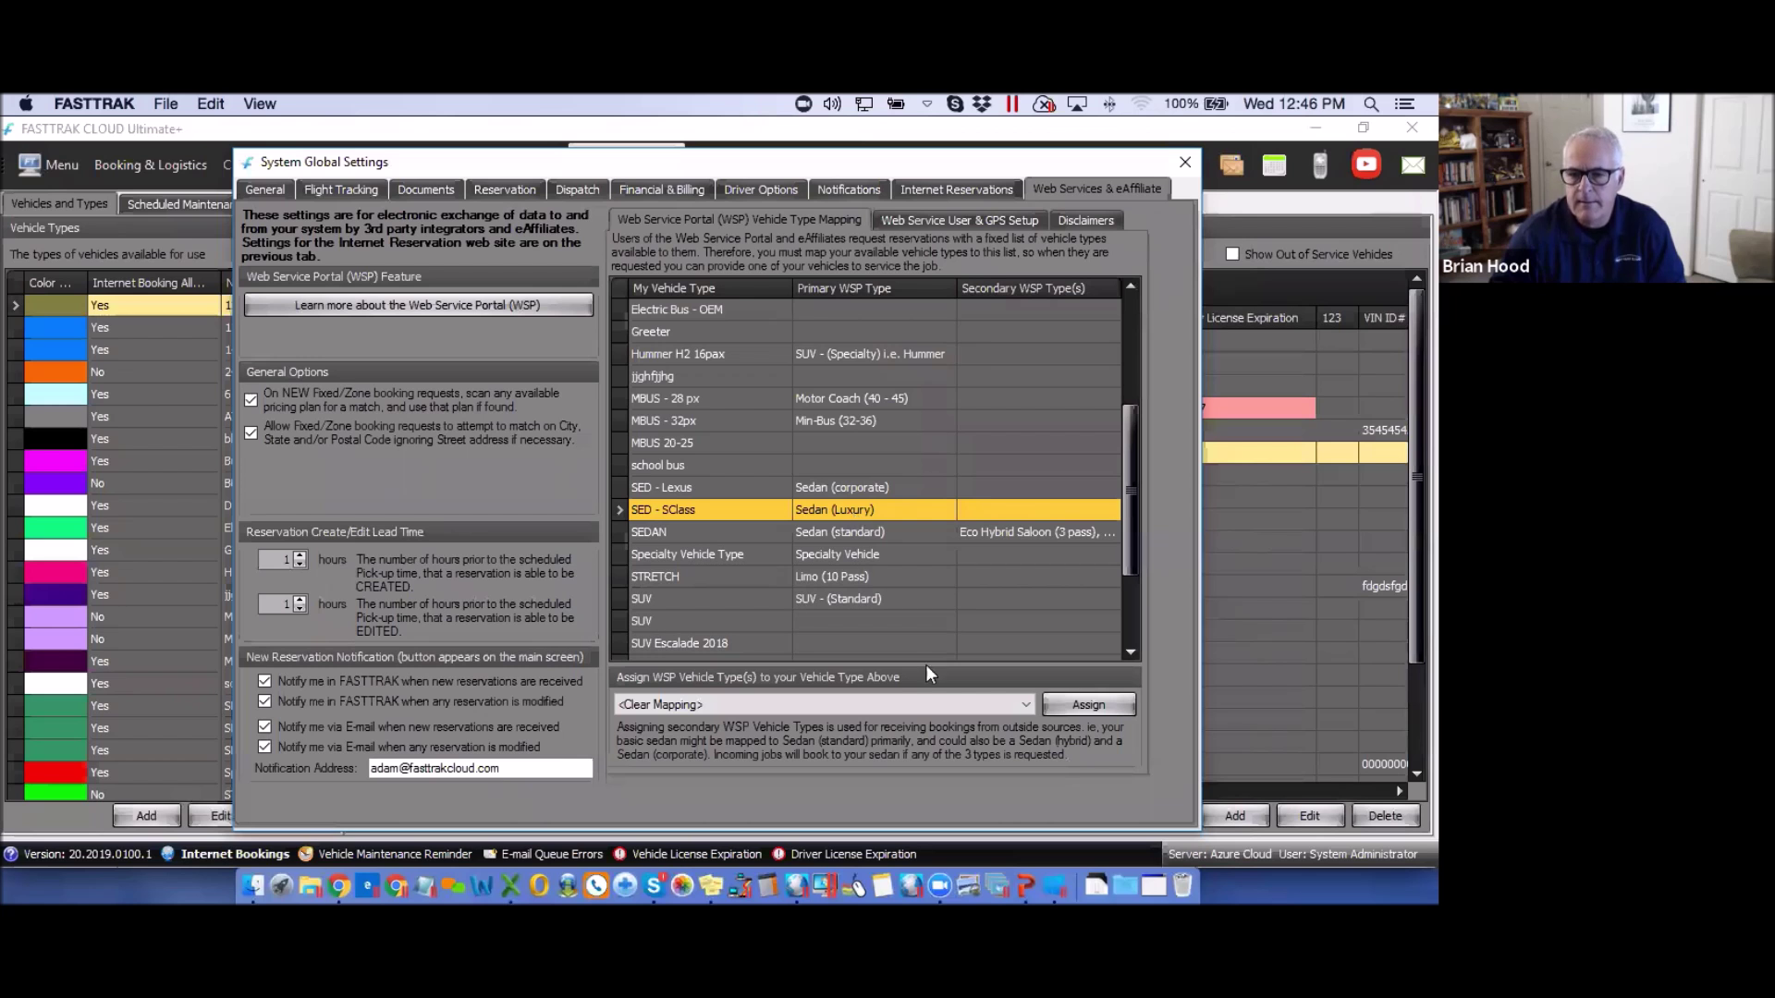
click(1026, 704)
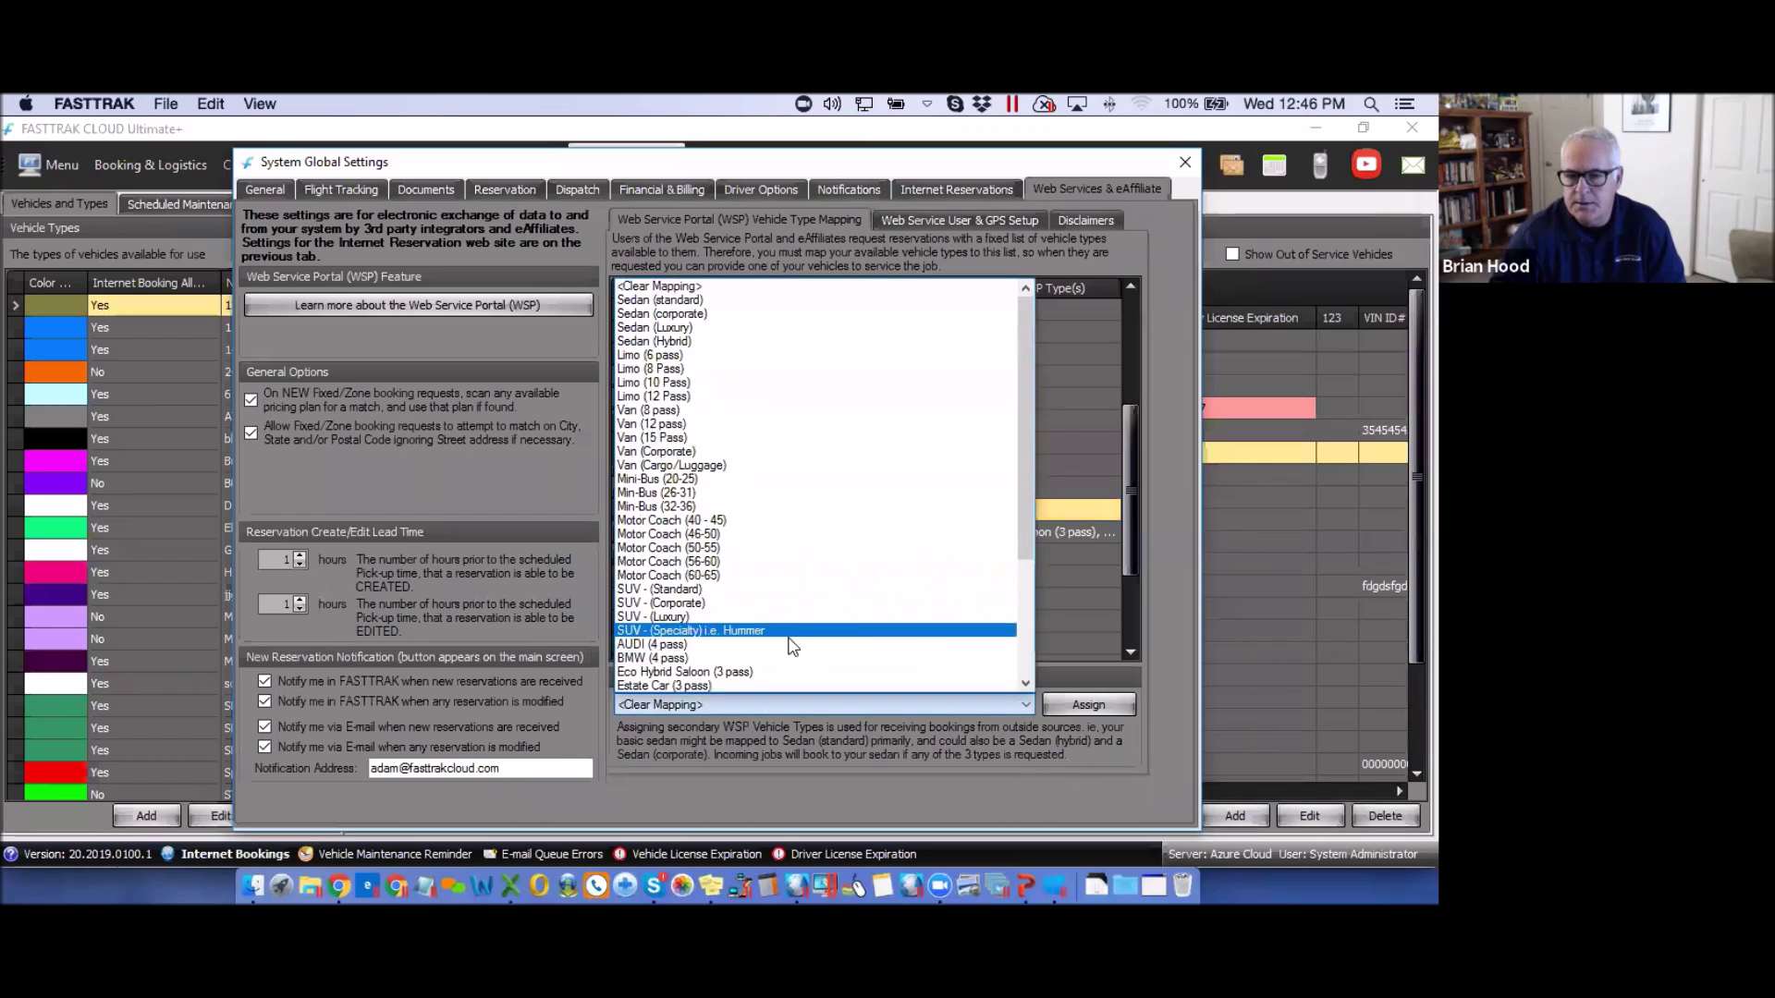
click(652, 659)
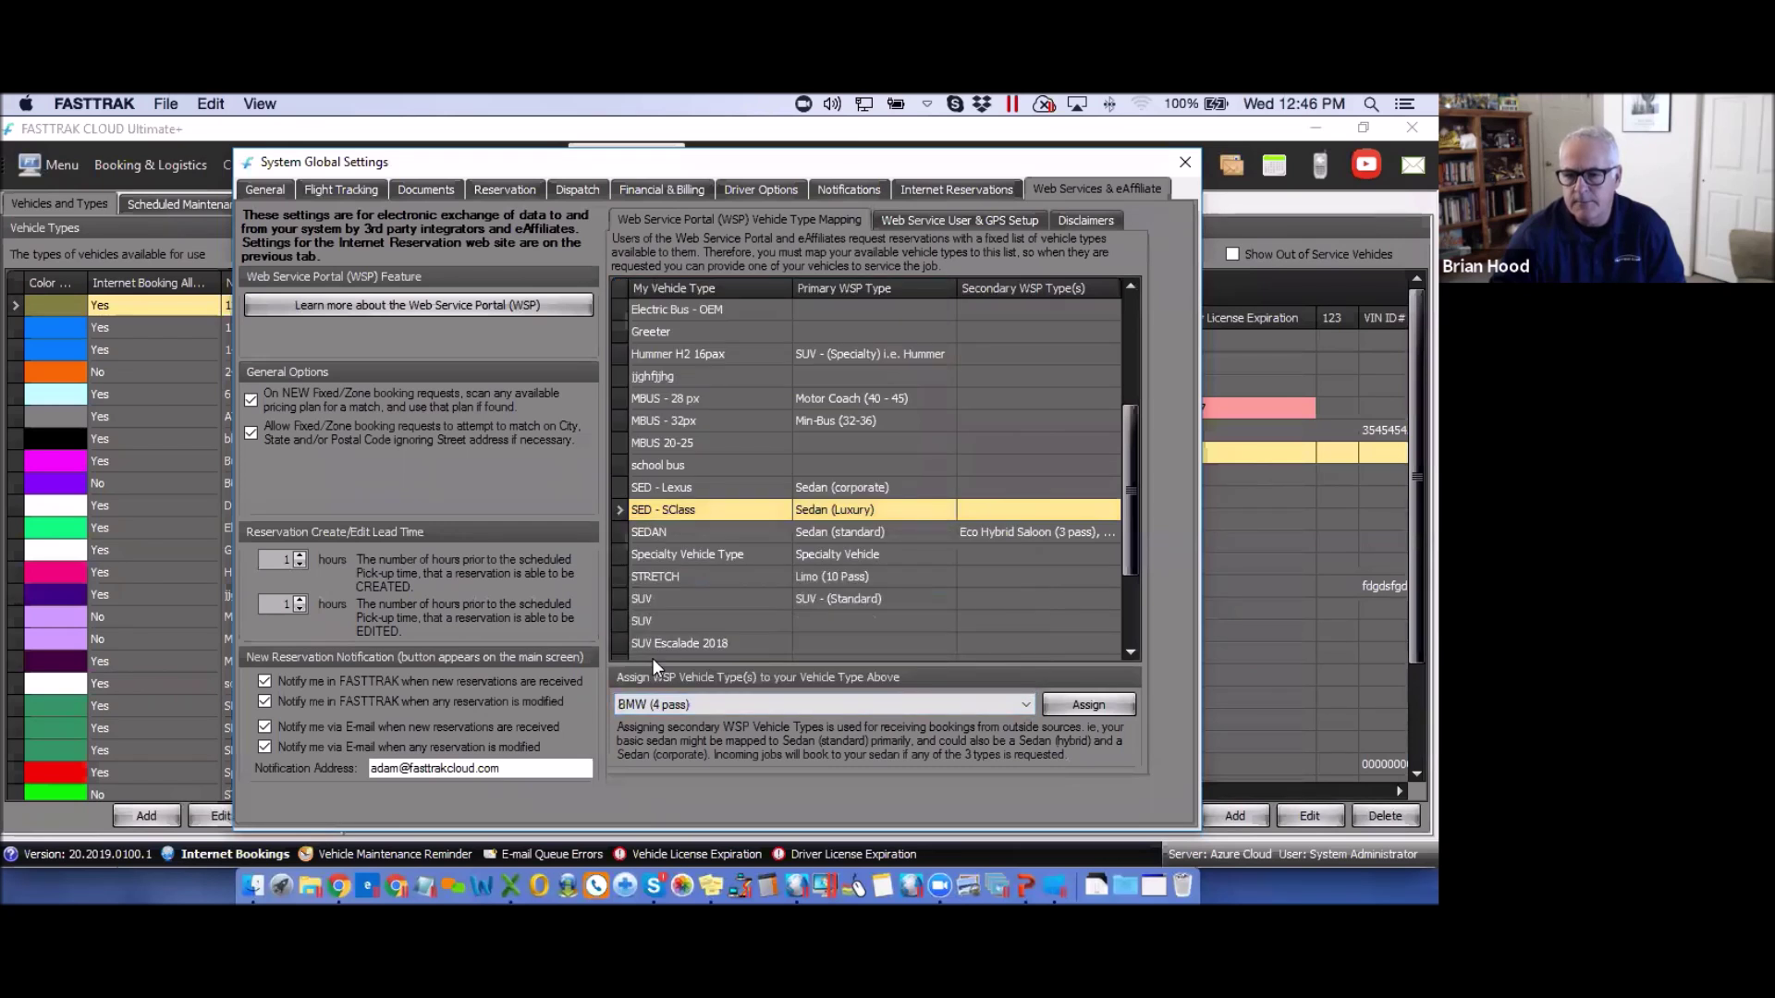
click(1087, 704)
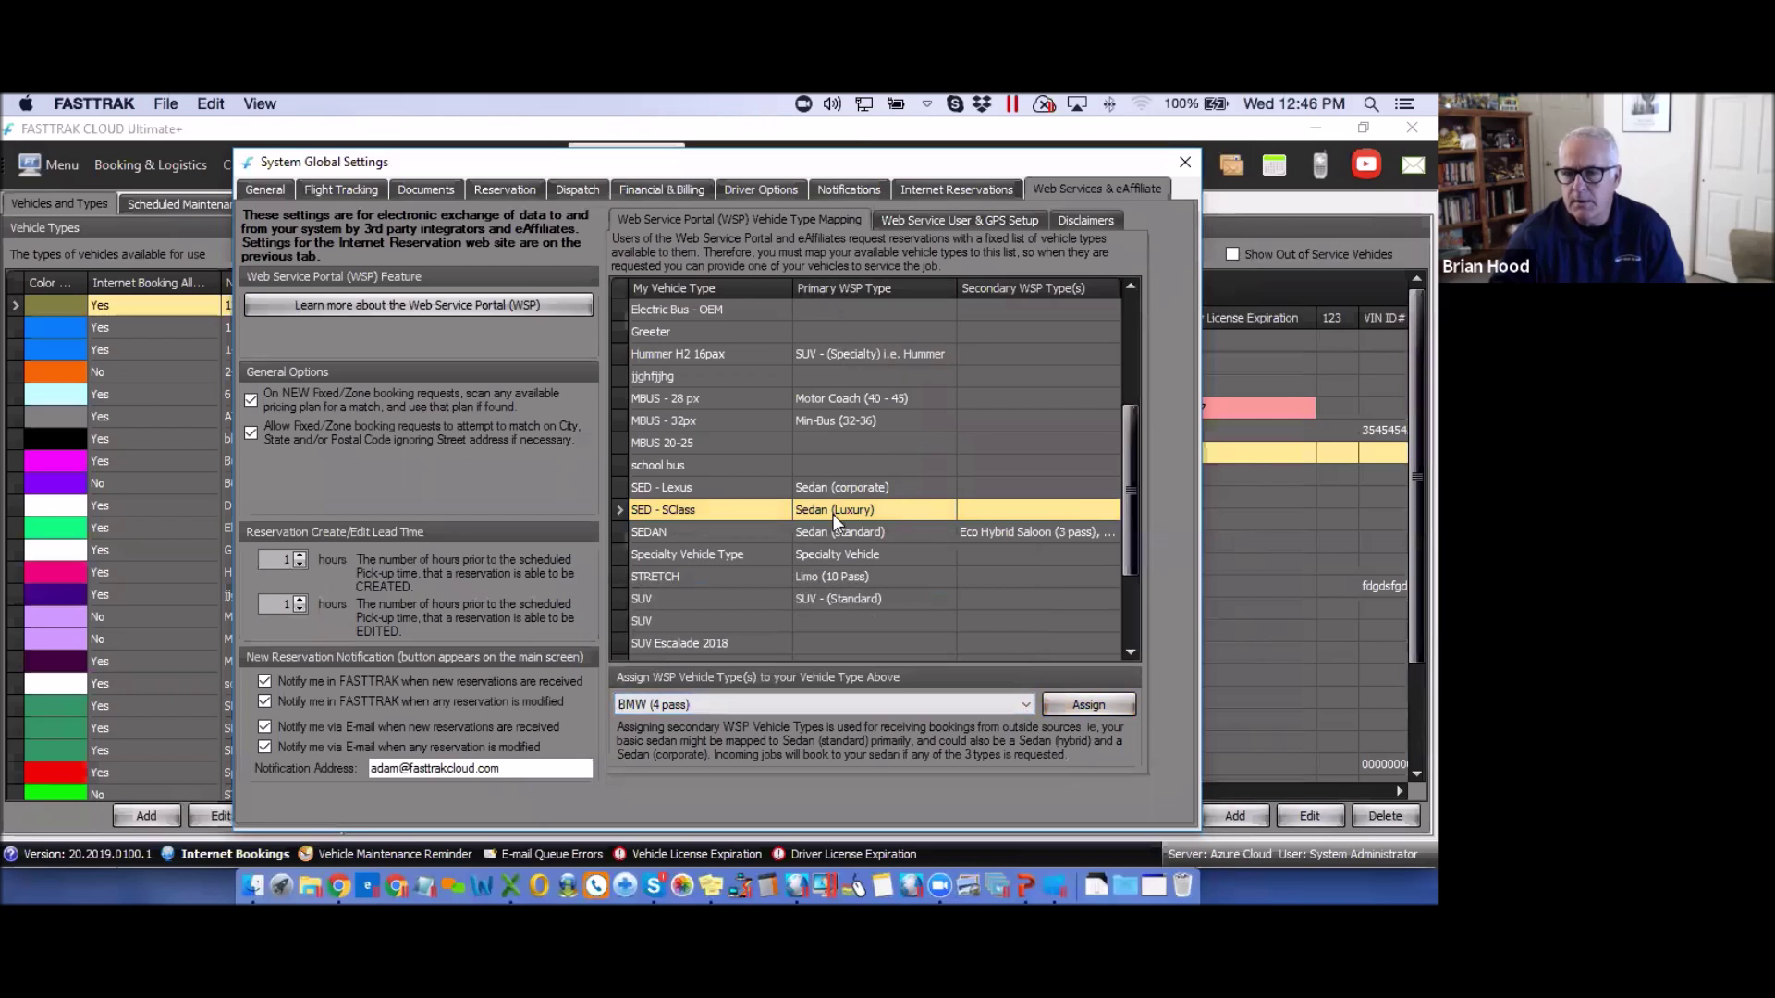
click(1094, 703)
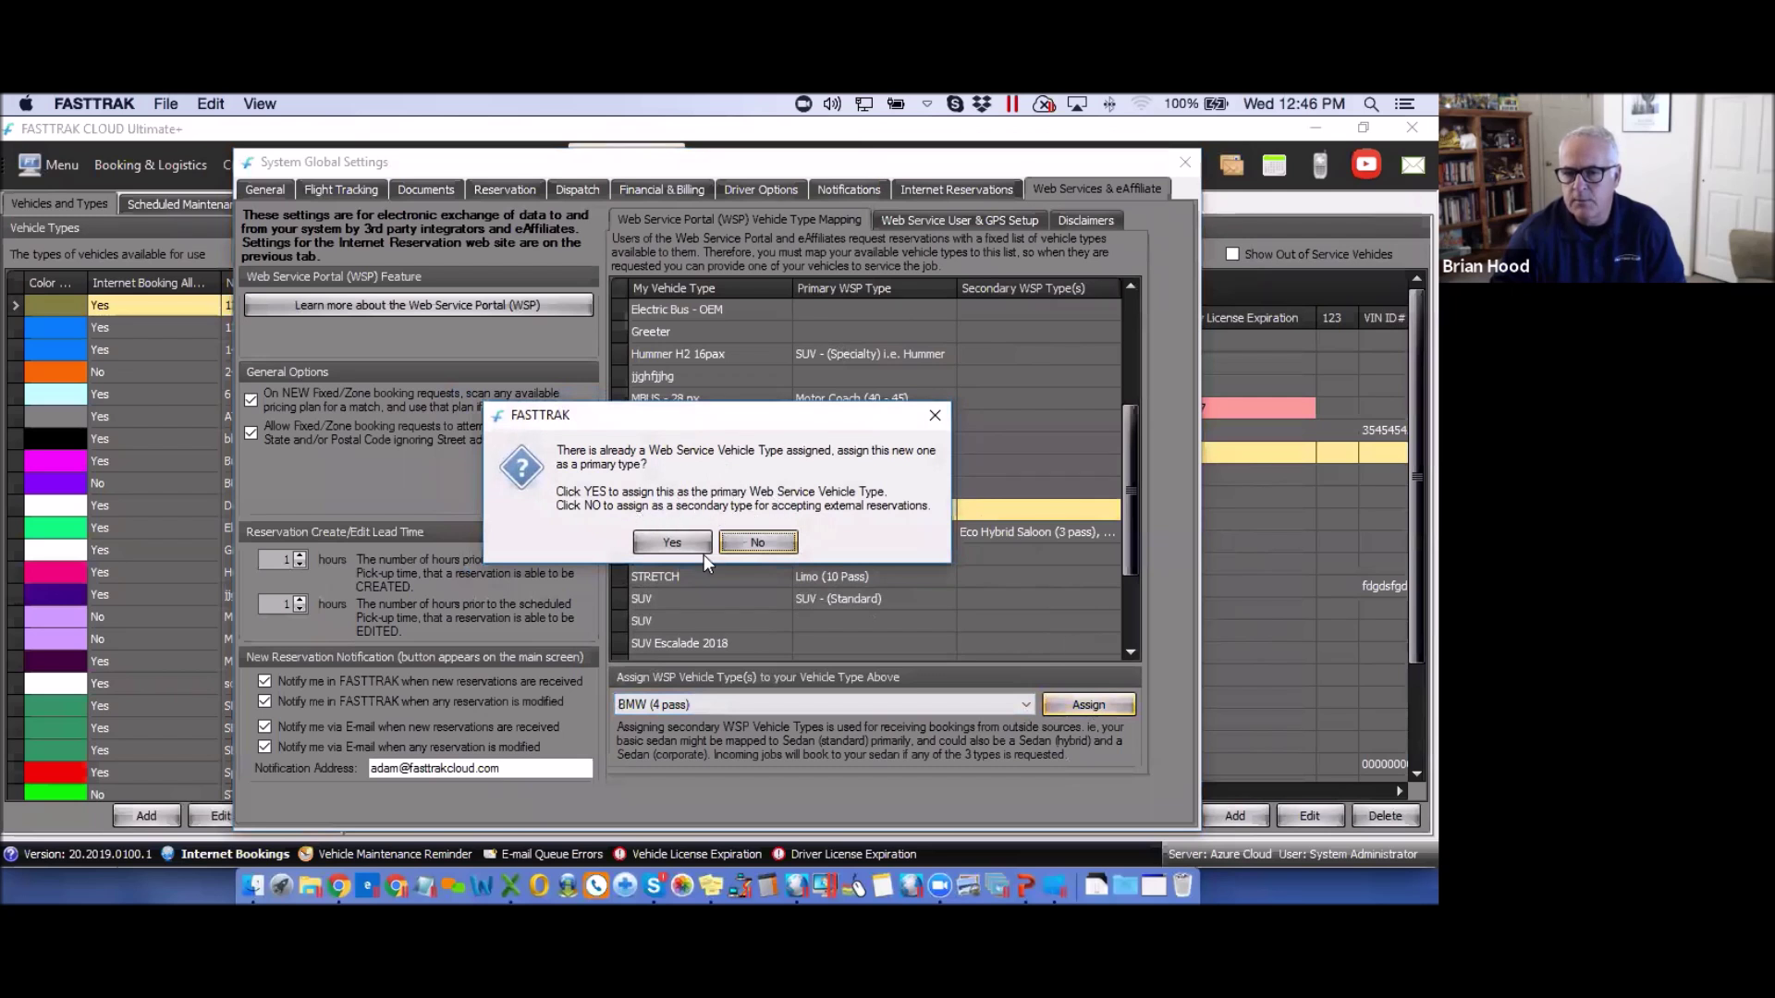
click(756, 542)
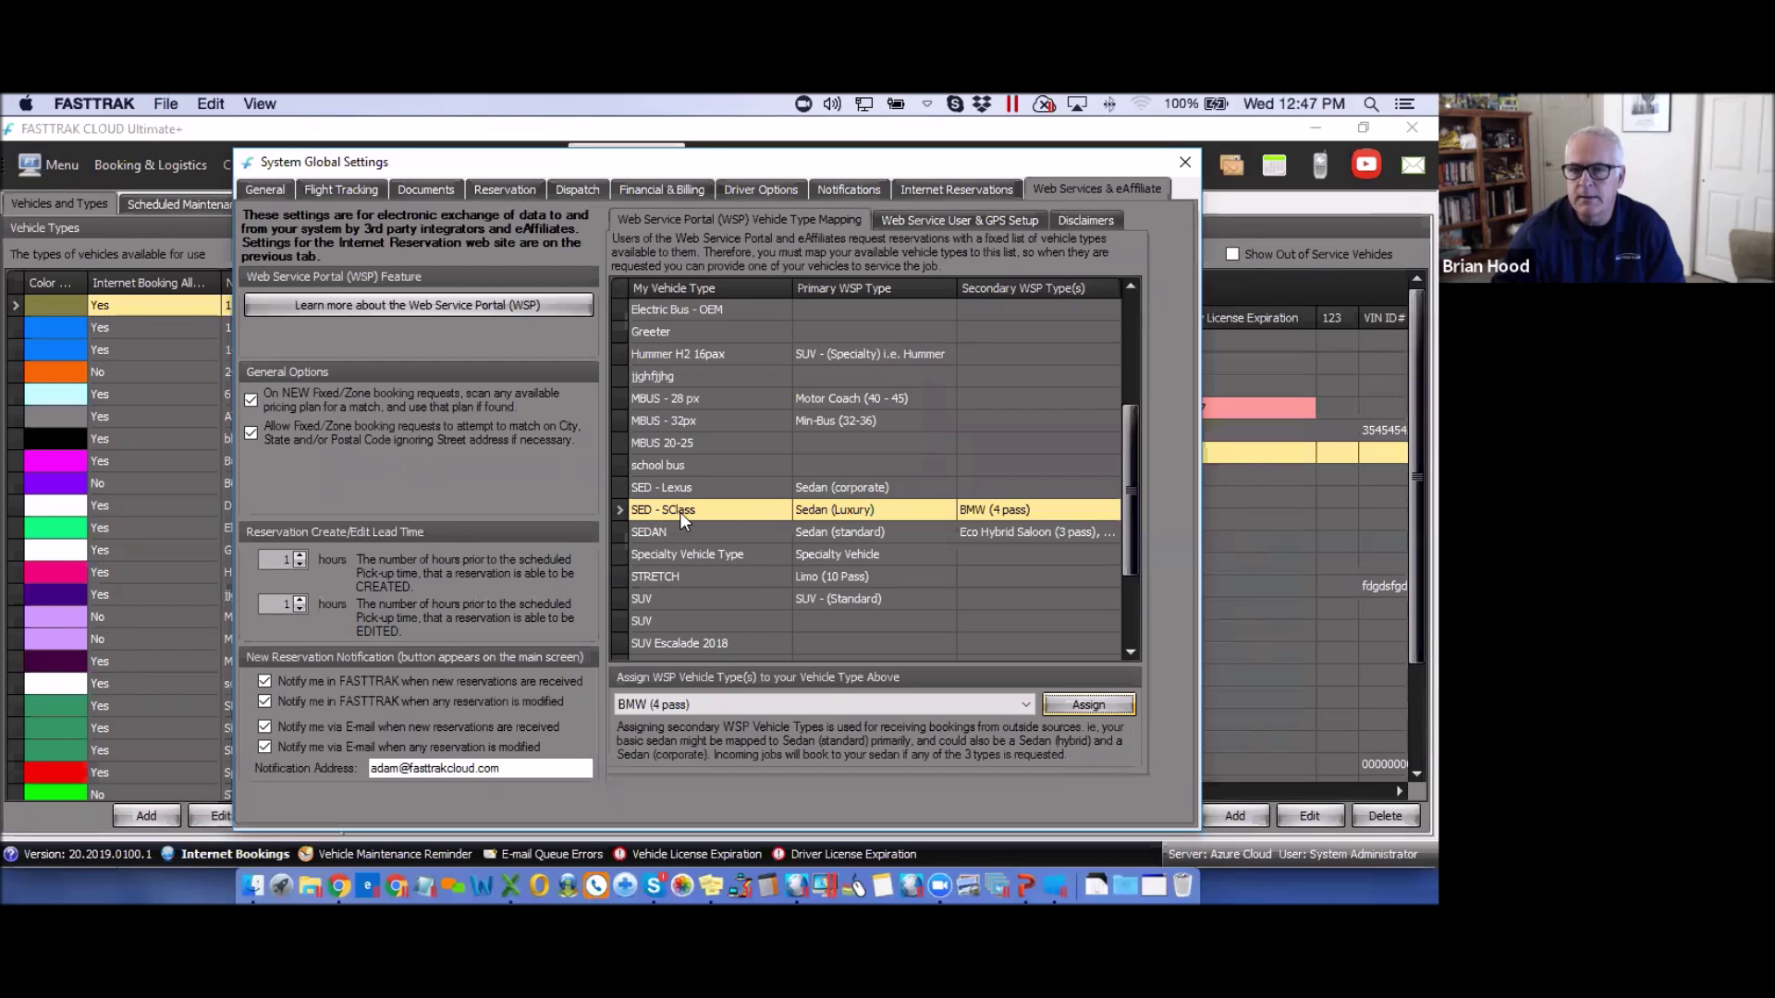
click(1183, 162)
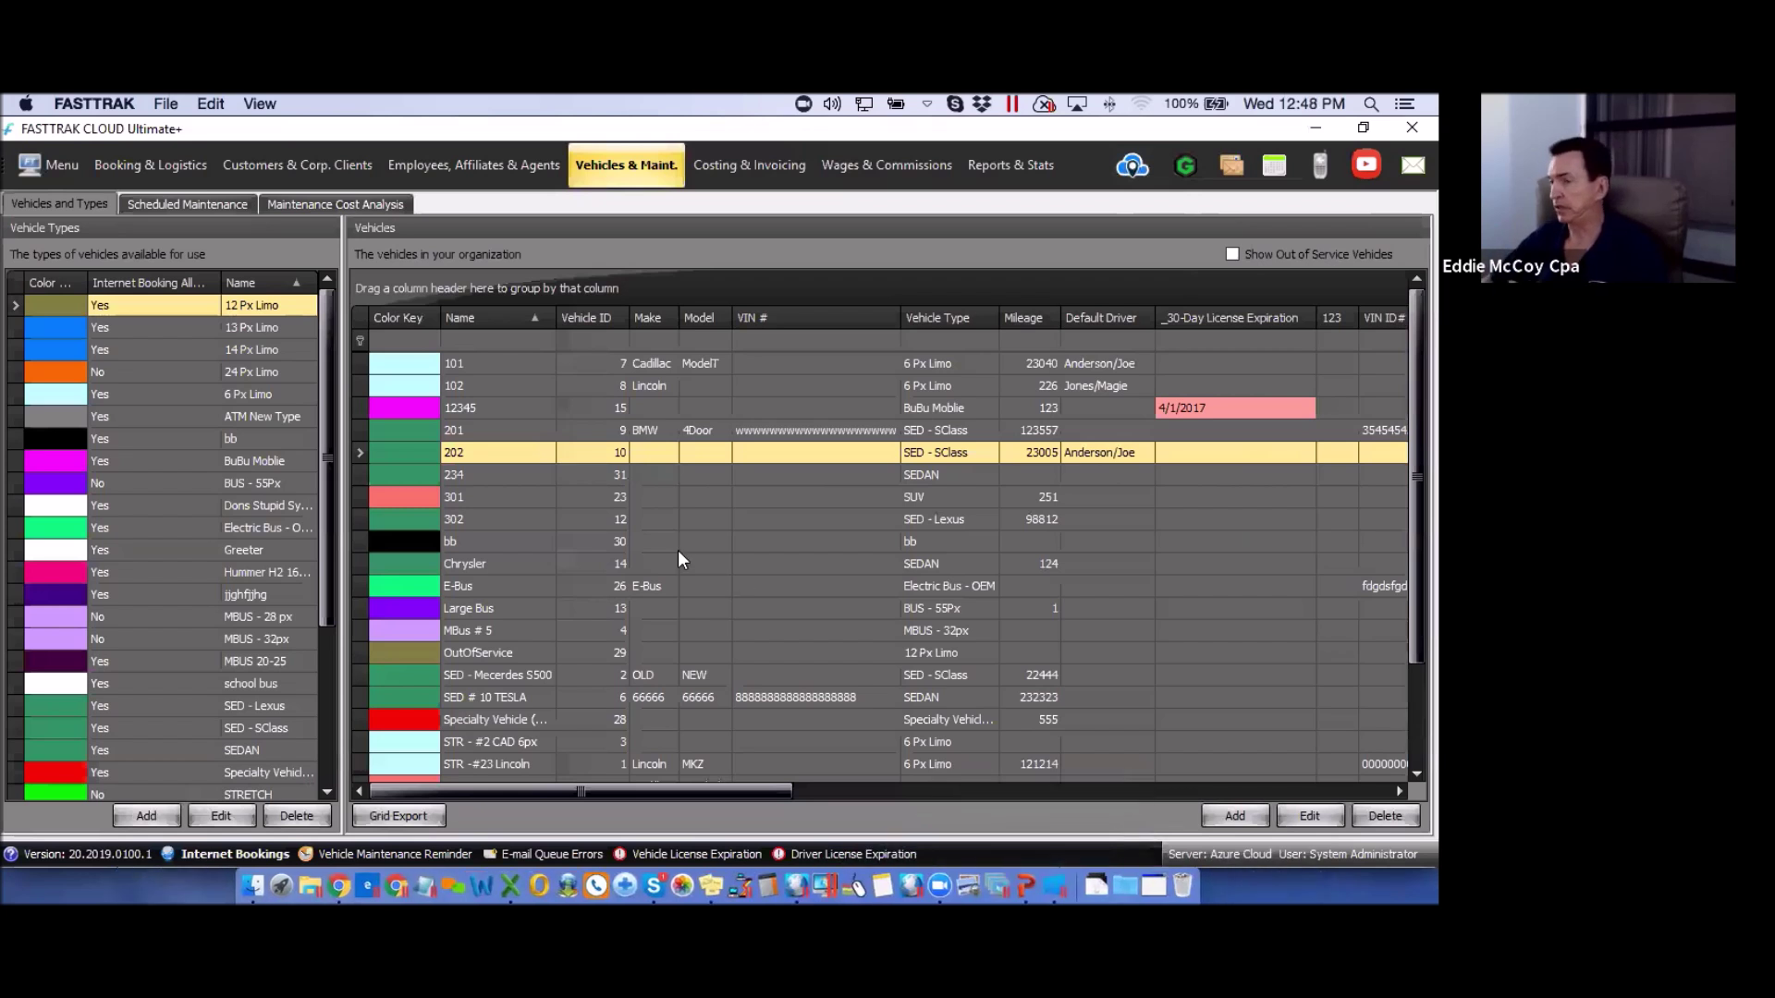
- Open System Pricing Management and review the hourly rates and minimum hours by vehicle type in the Default Pricing plan
click(49, 170)
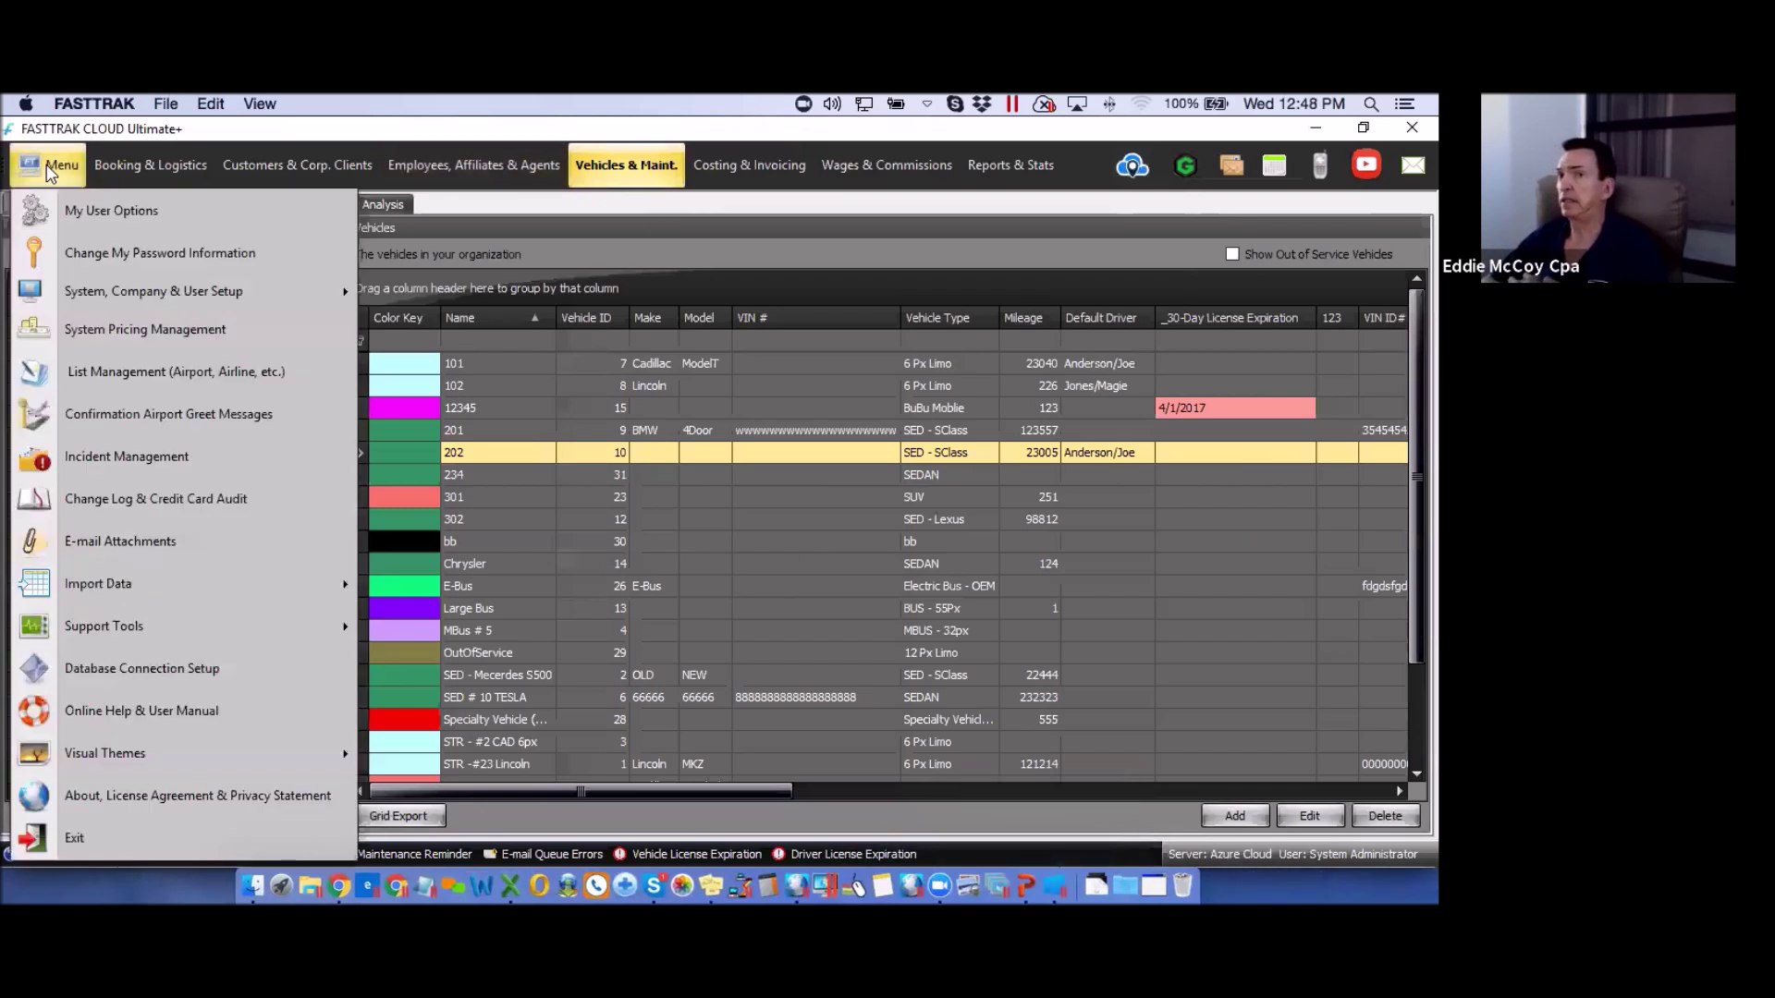
click(133, 331)
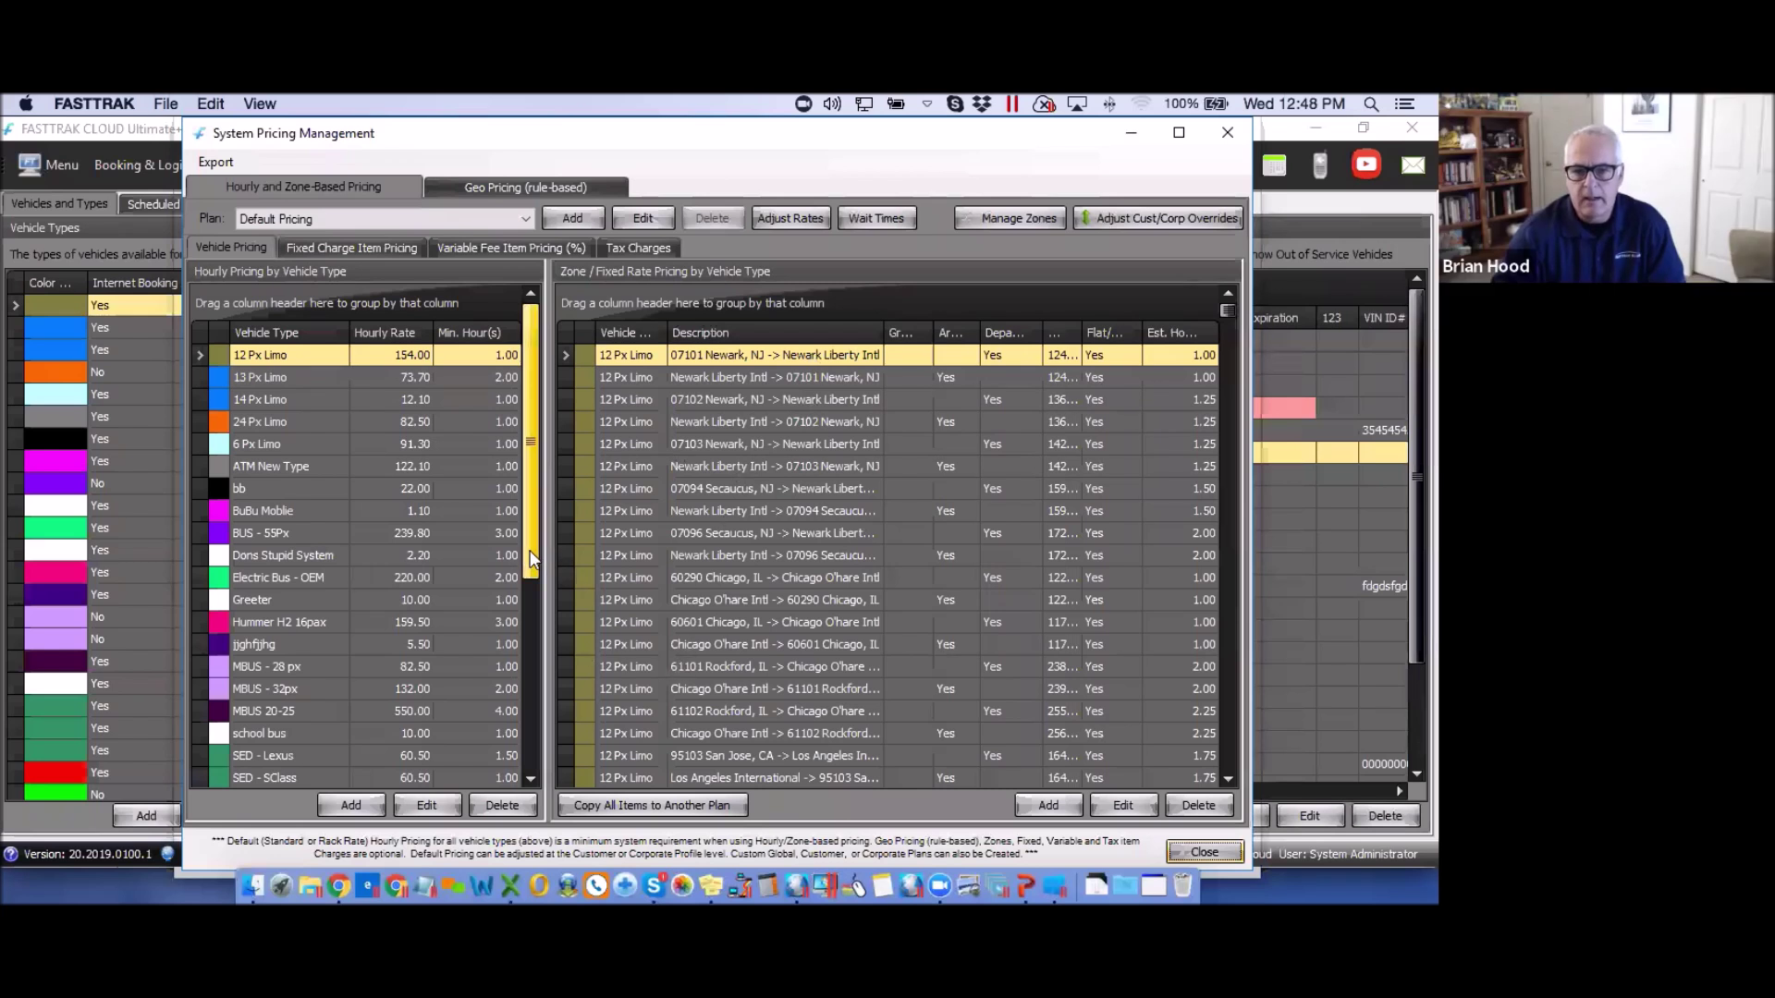
scroll(536, 669, down, 2)
scroll(525, 592, up, 2)
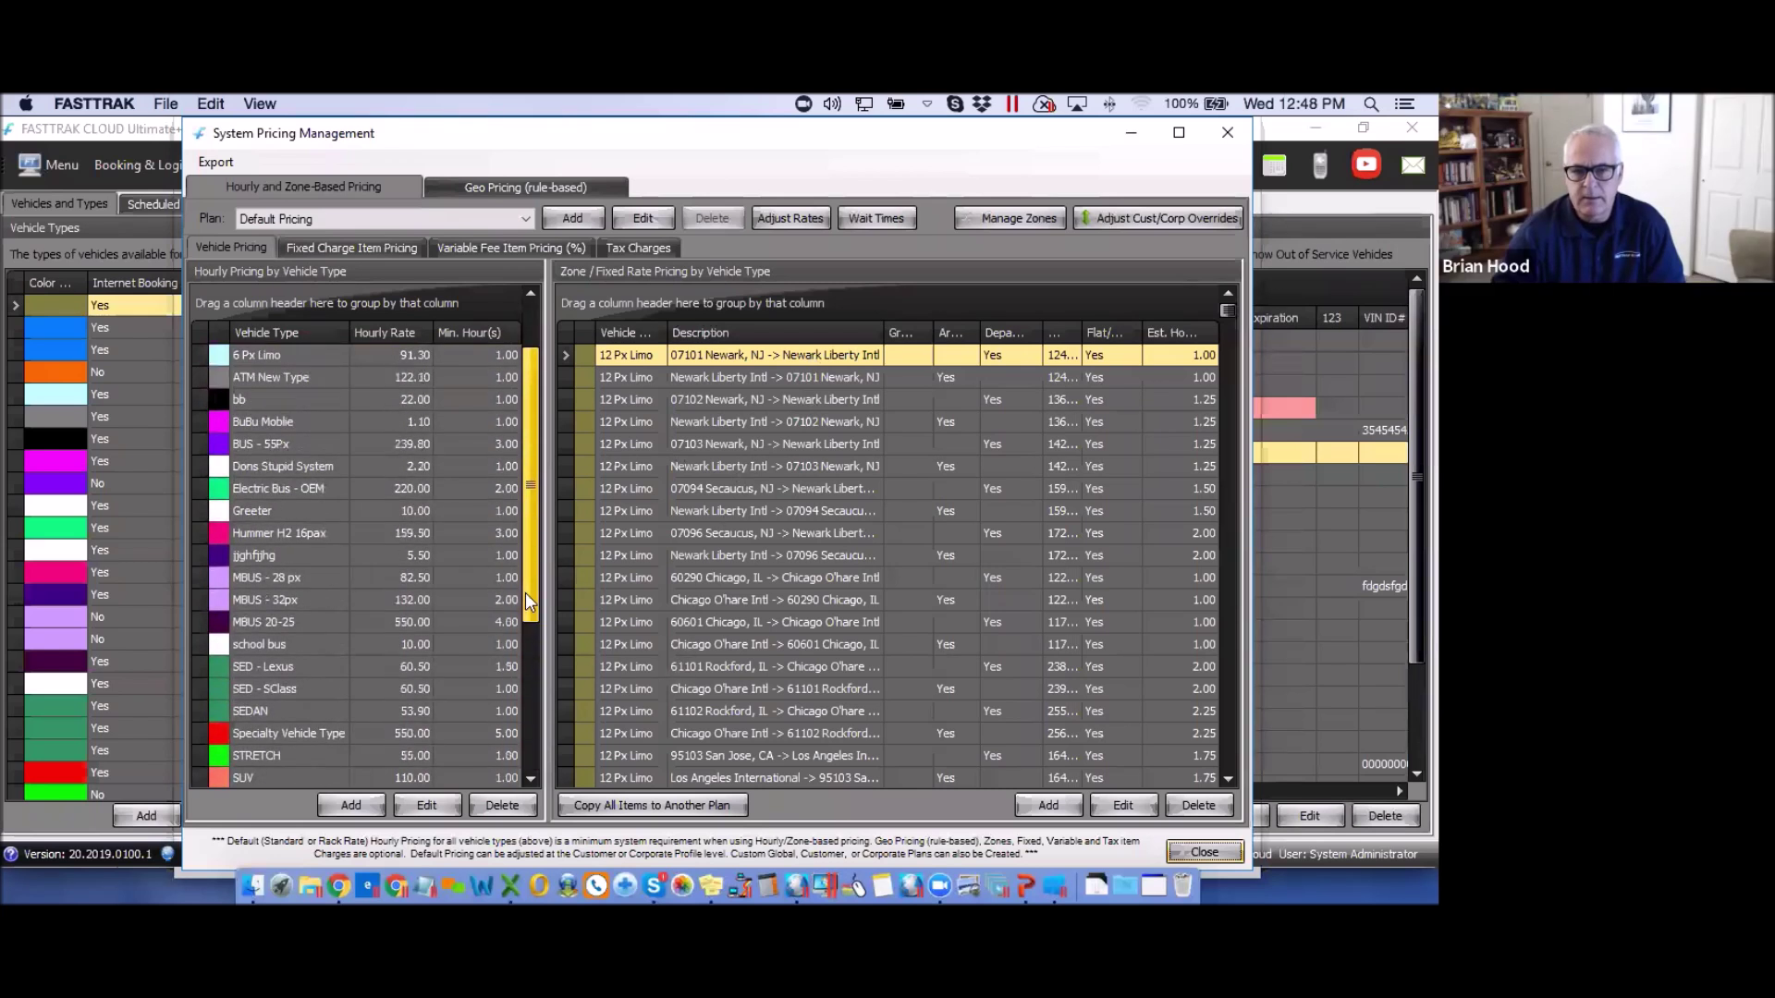
scroll(525, 552, down, 5)
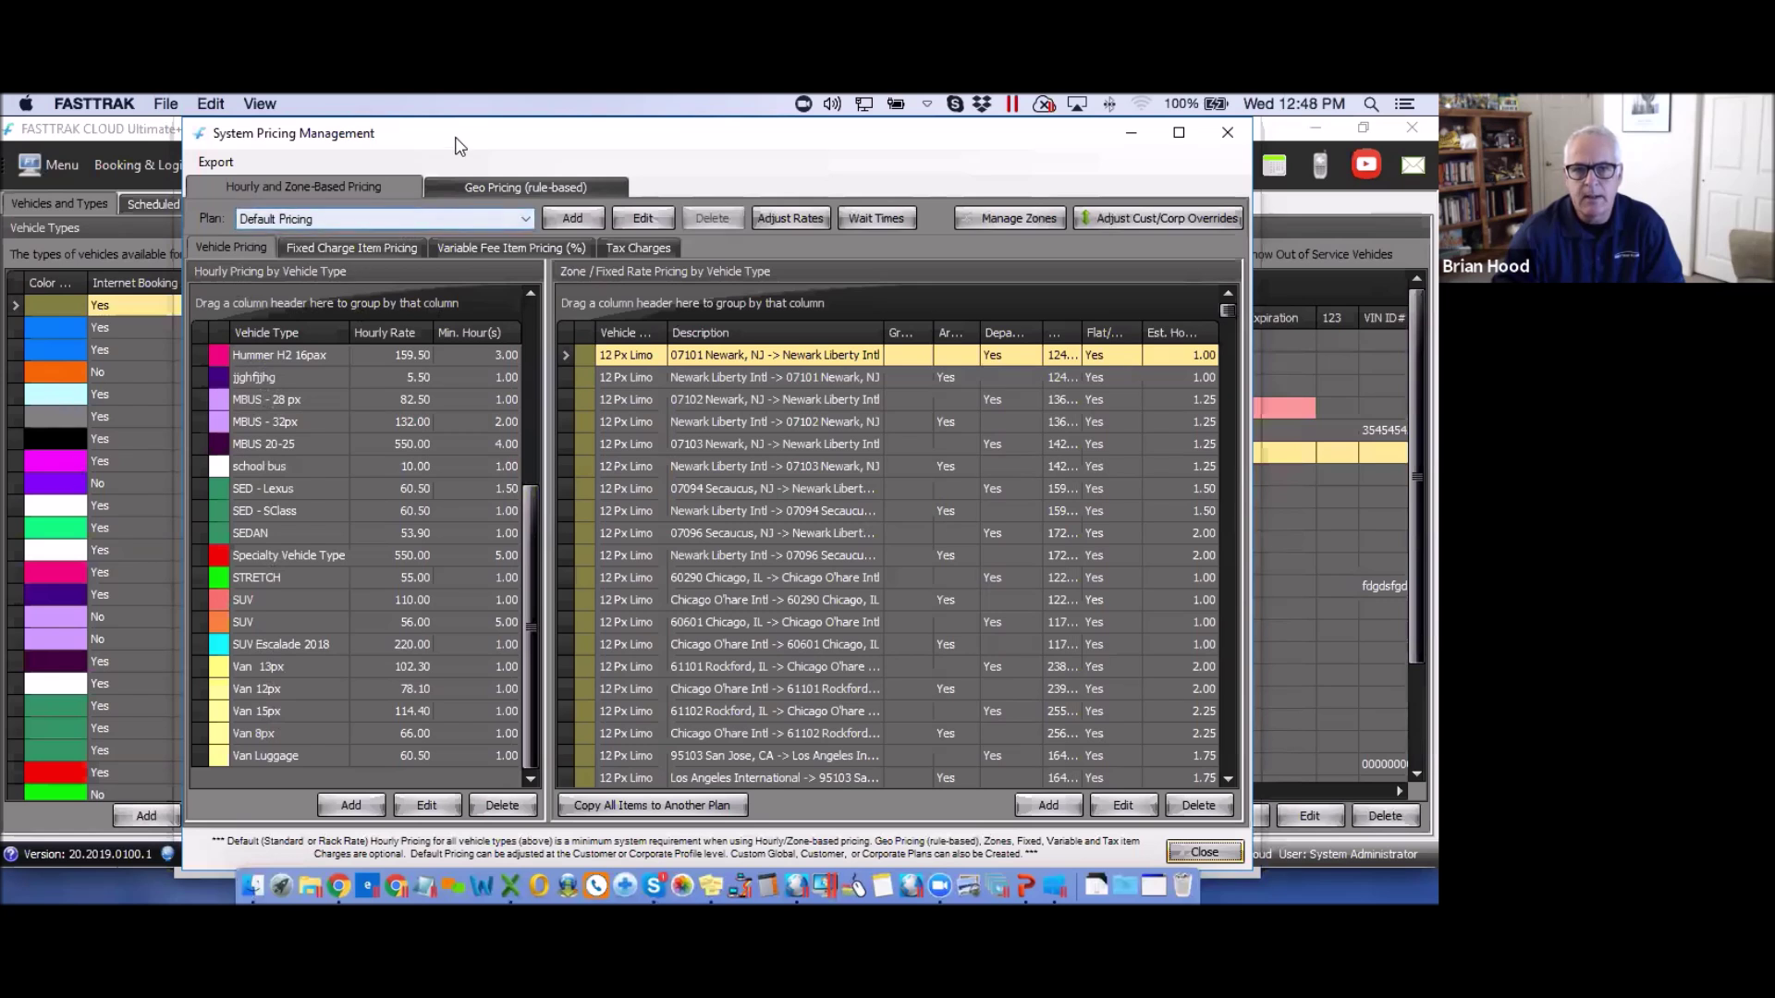
drag(460, 140, 402, 152)
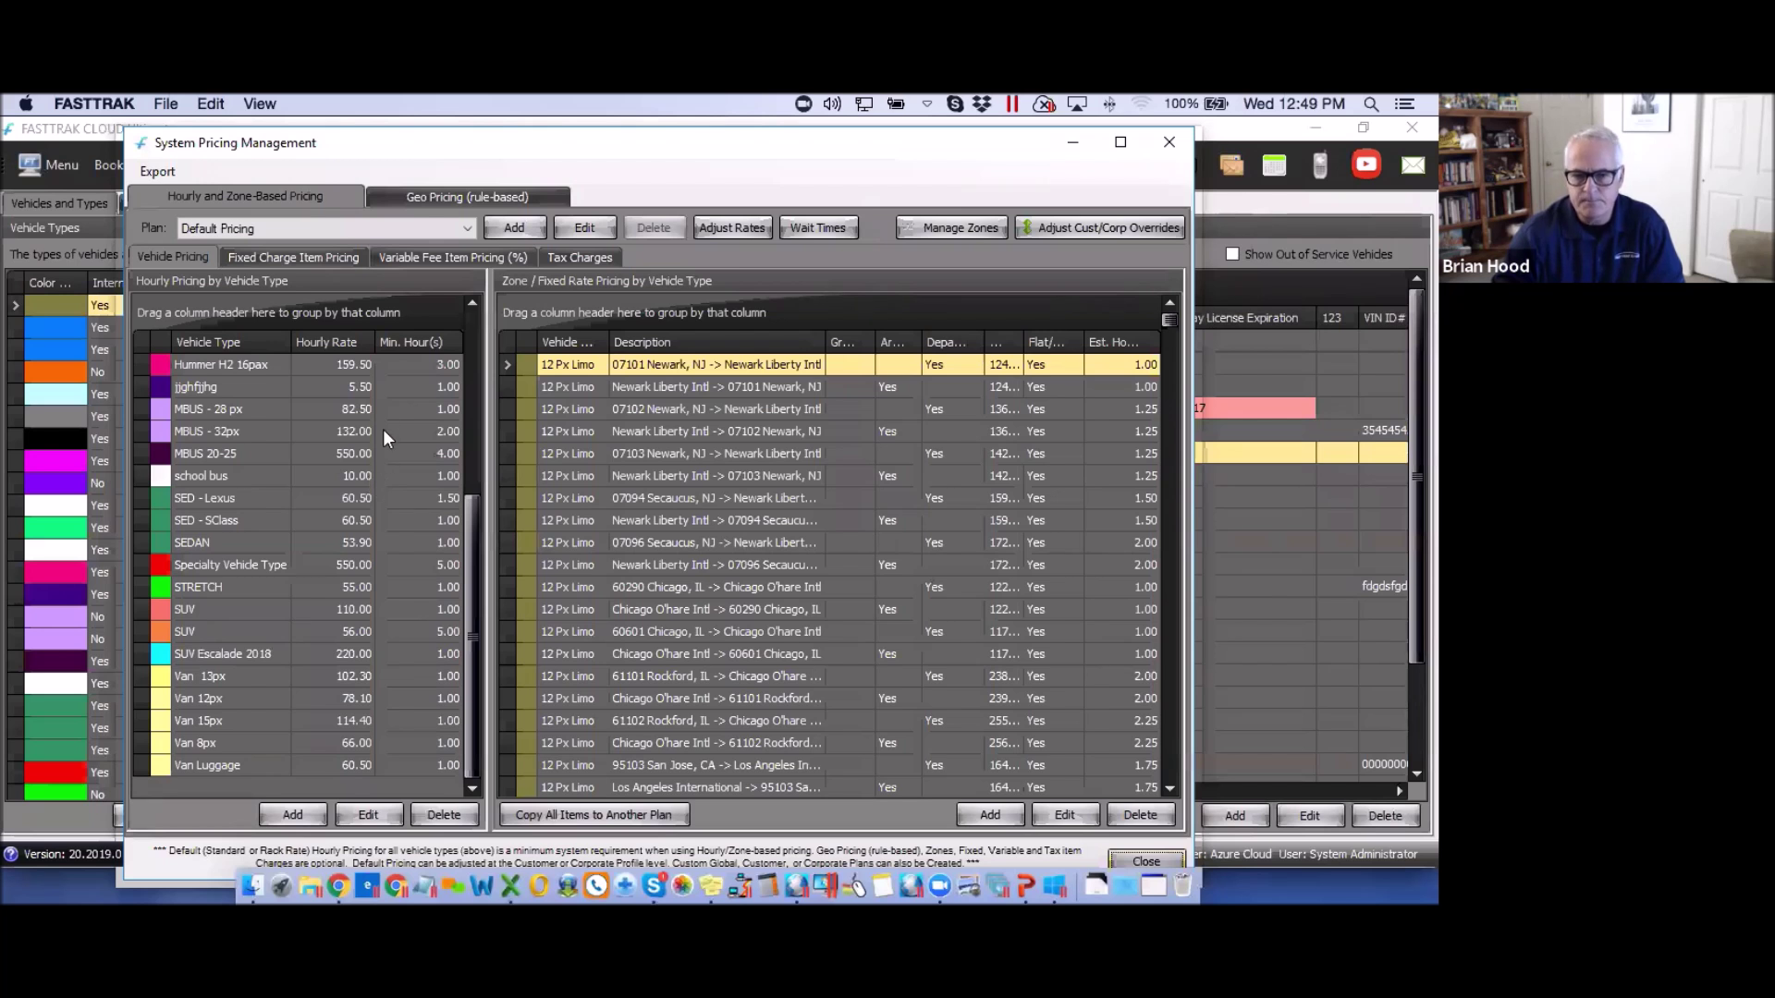
- Try to add hourly pricing for another vehicle type to the Default Pricing plan
click(294, 815)
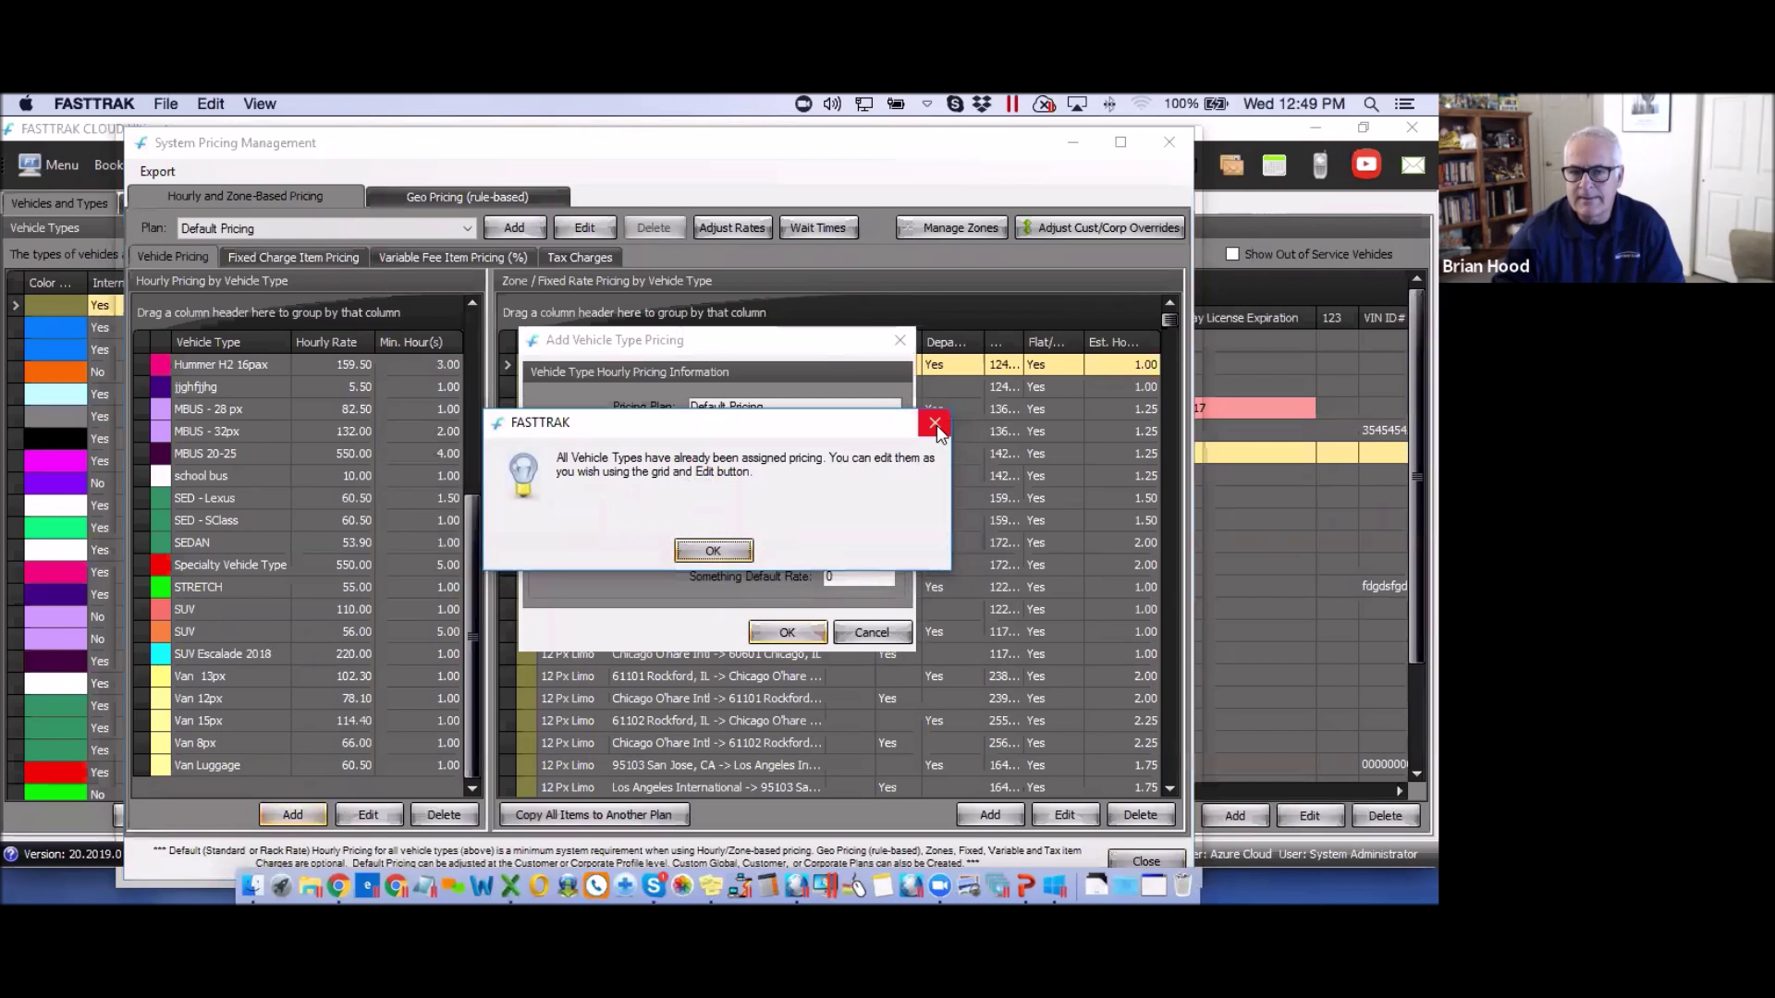
drag(827, 436, 831, 566)
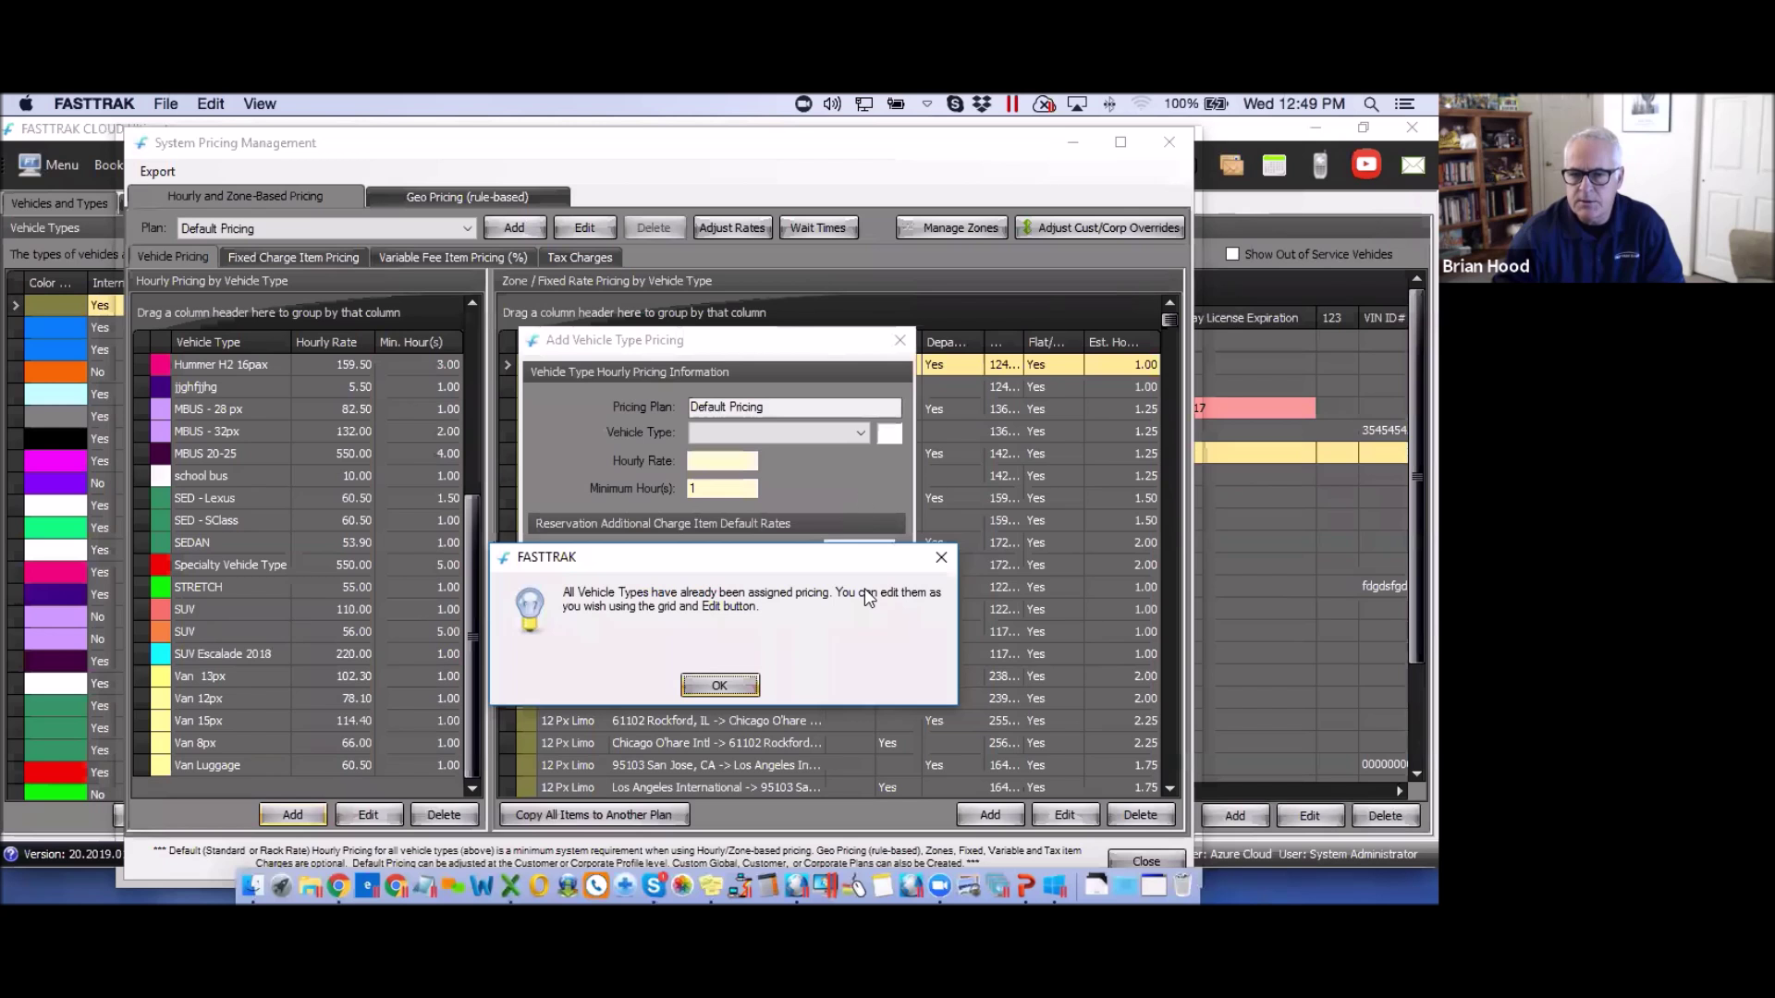
click(940, 559)
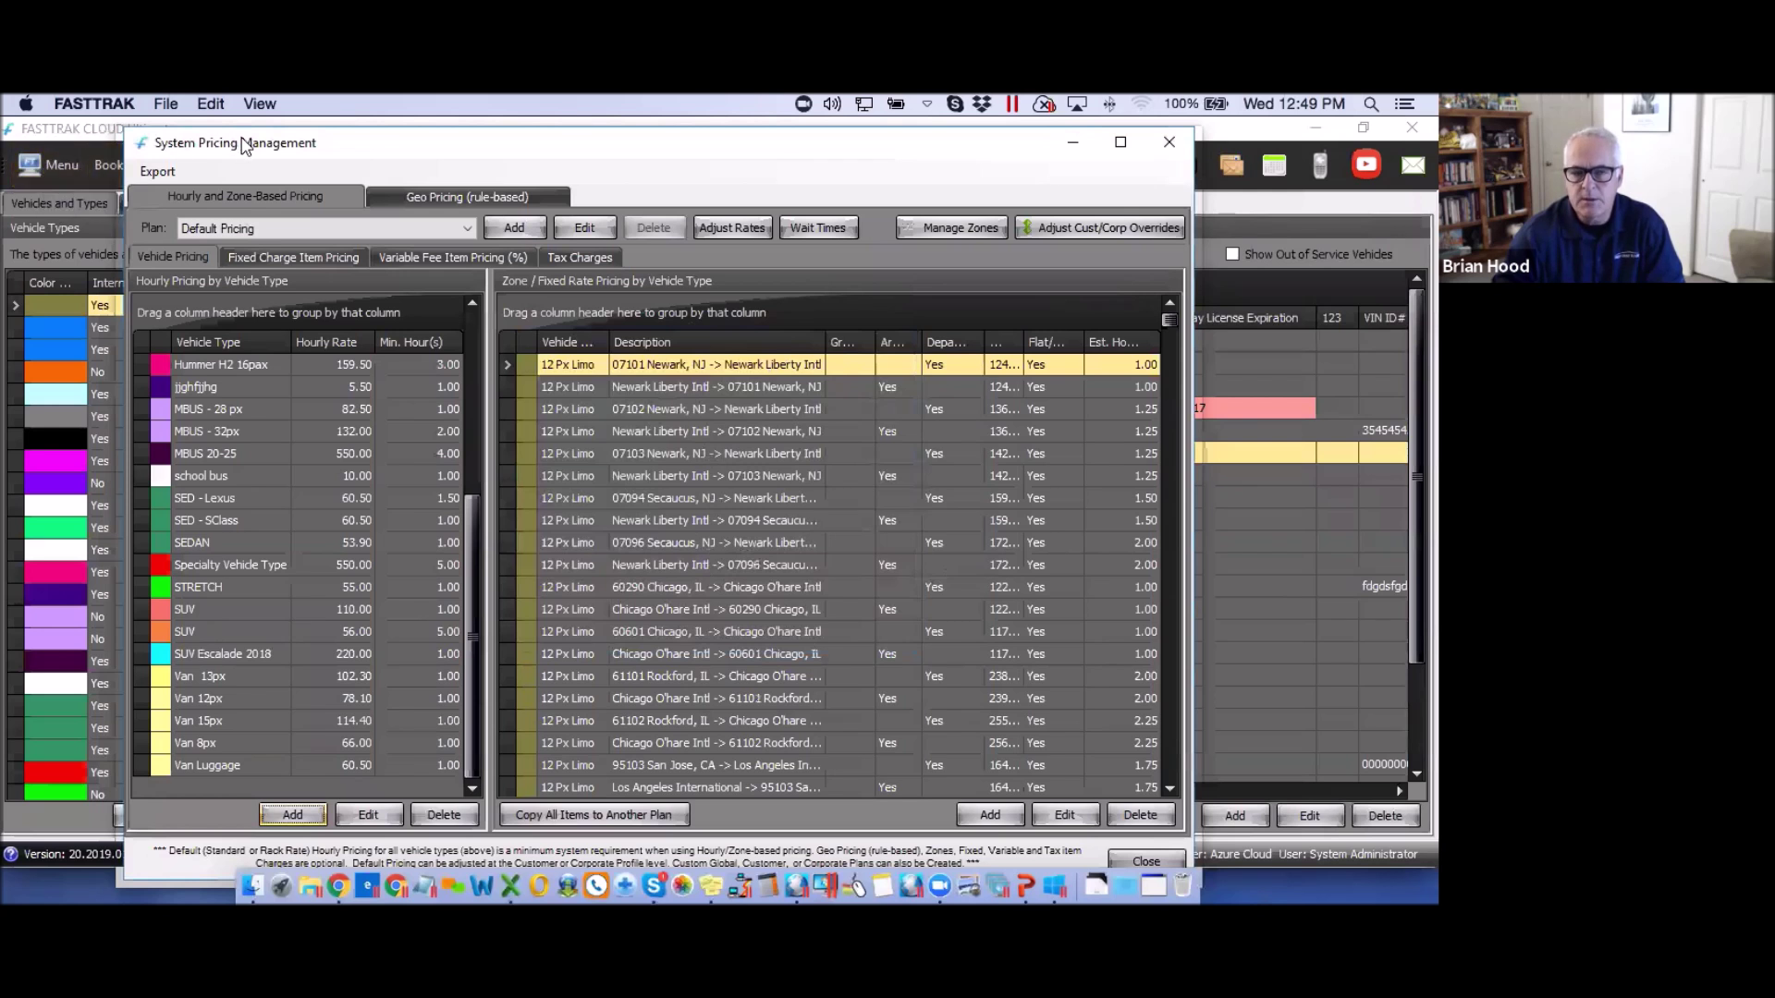
click(301, 817)
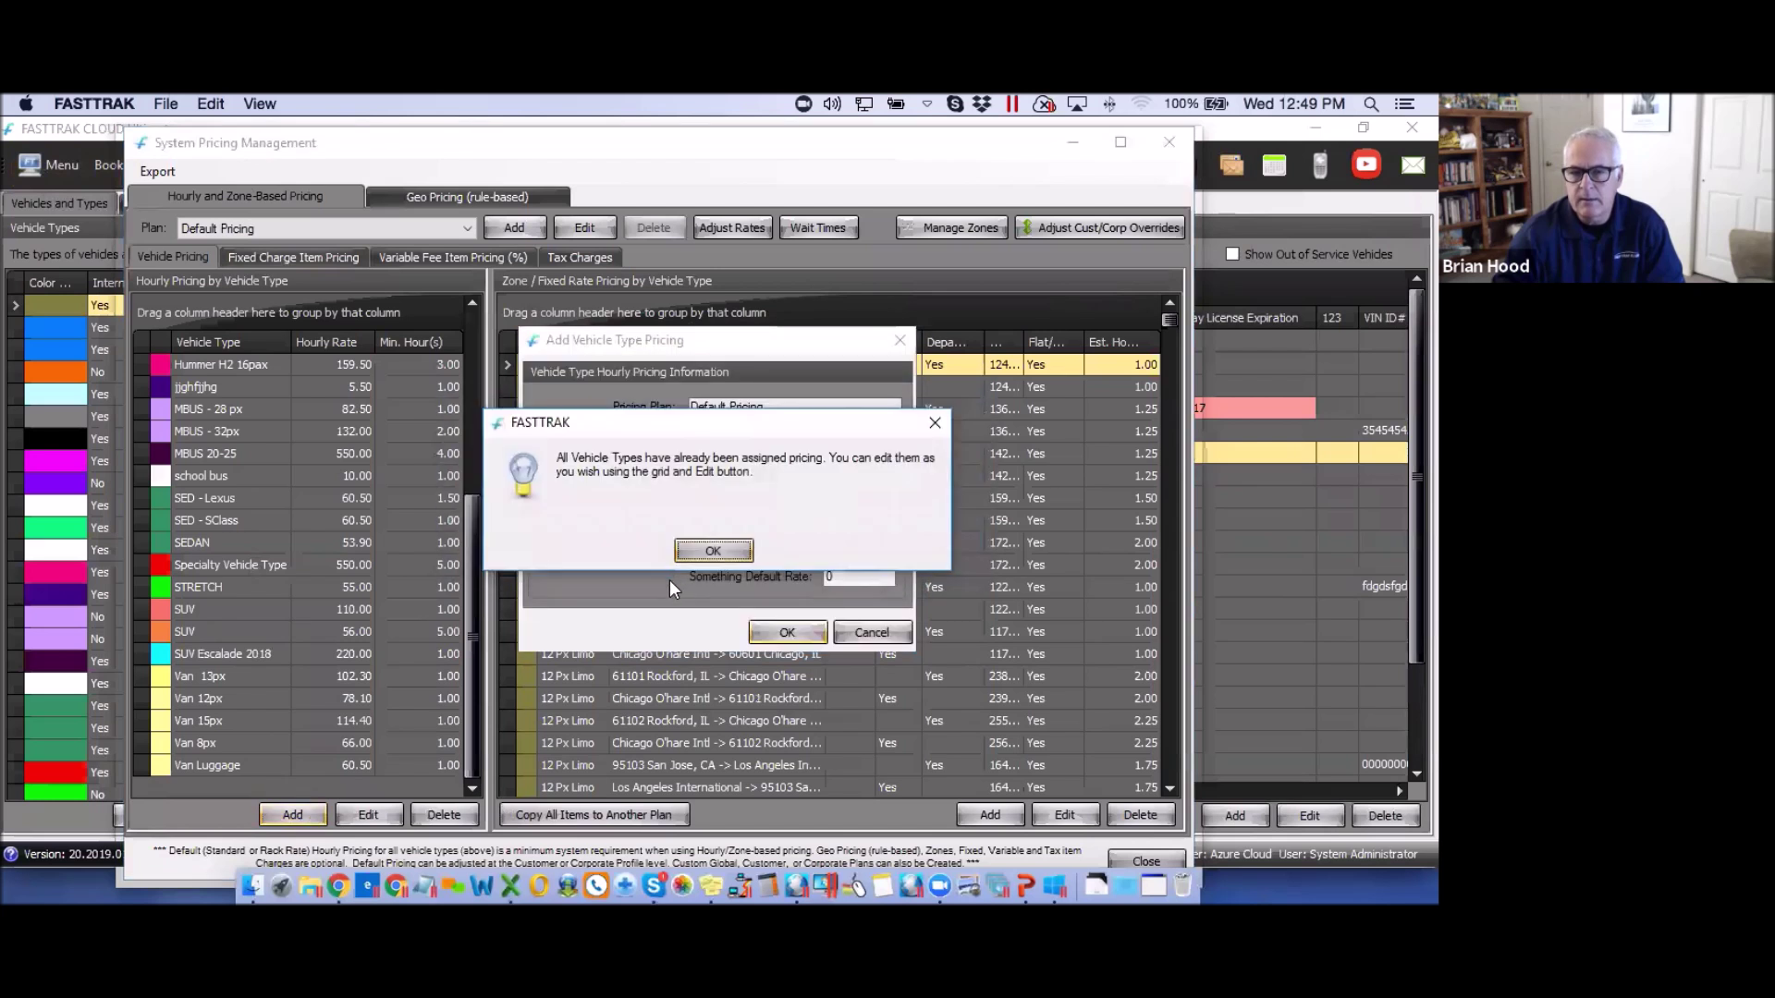
click(935, 423)
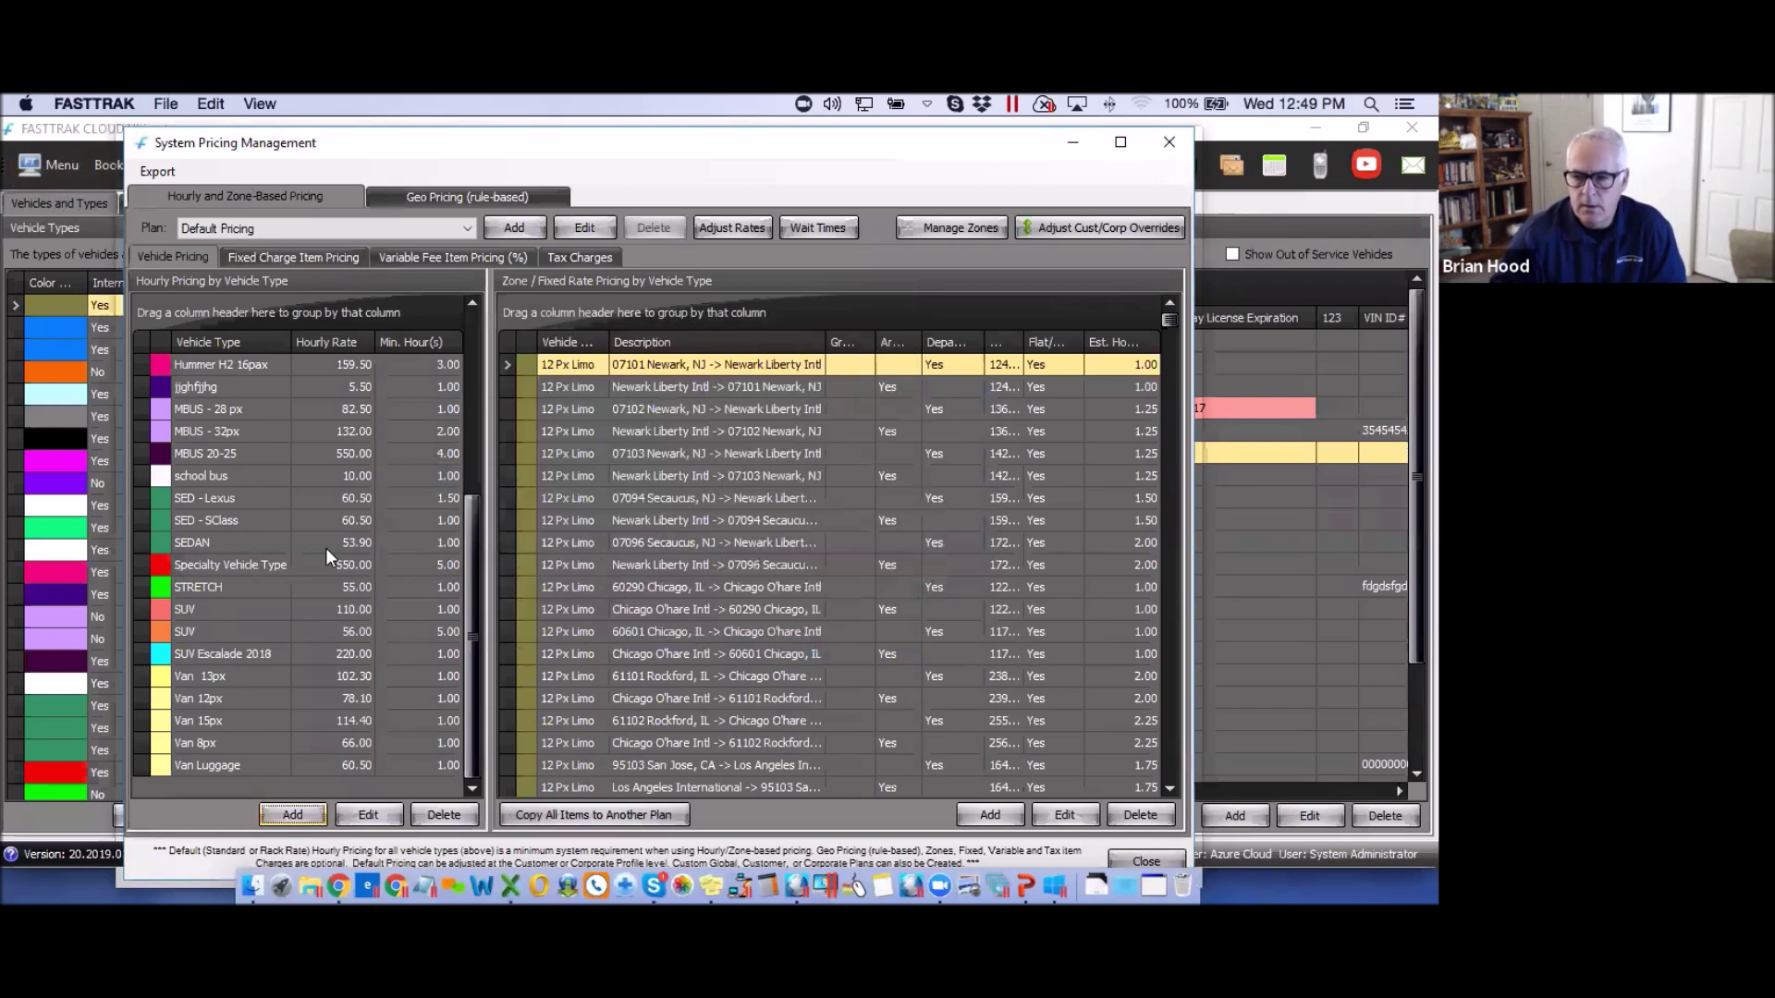
- Review the hourly pricing of MBUS 20-25 and the other vehicle types, and close System Pricing Management
click(201, 452)
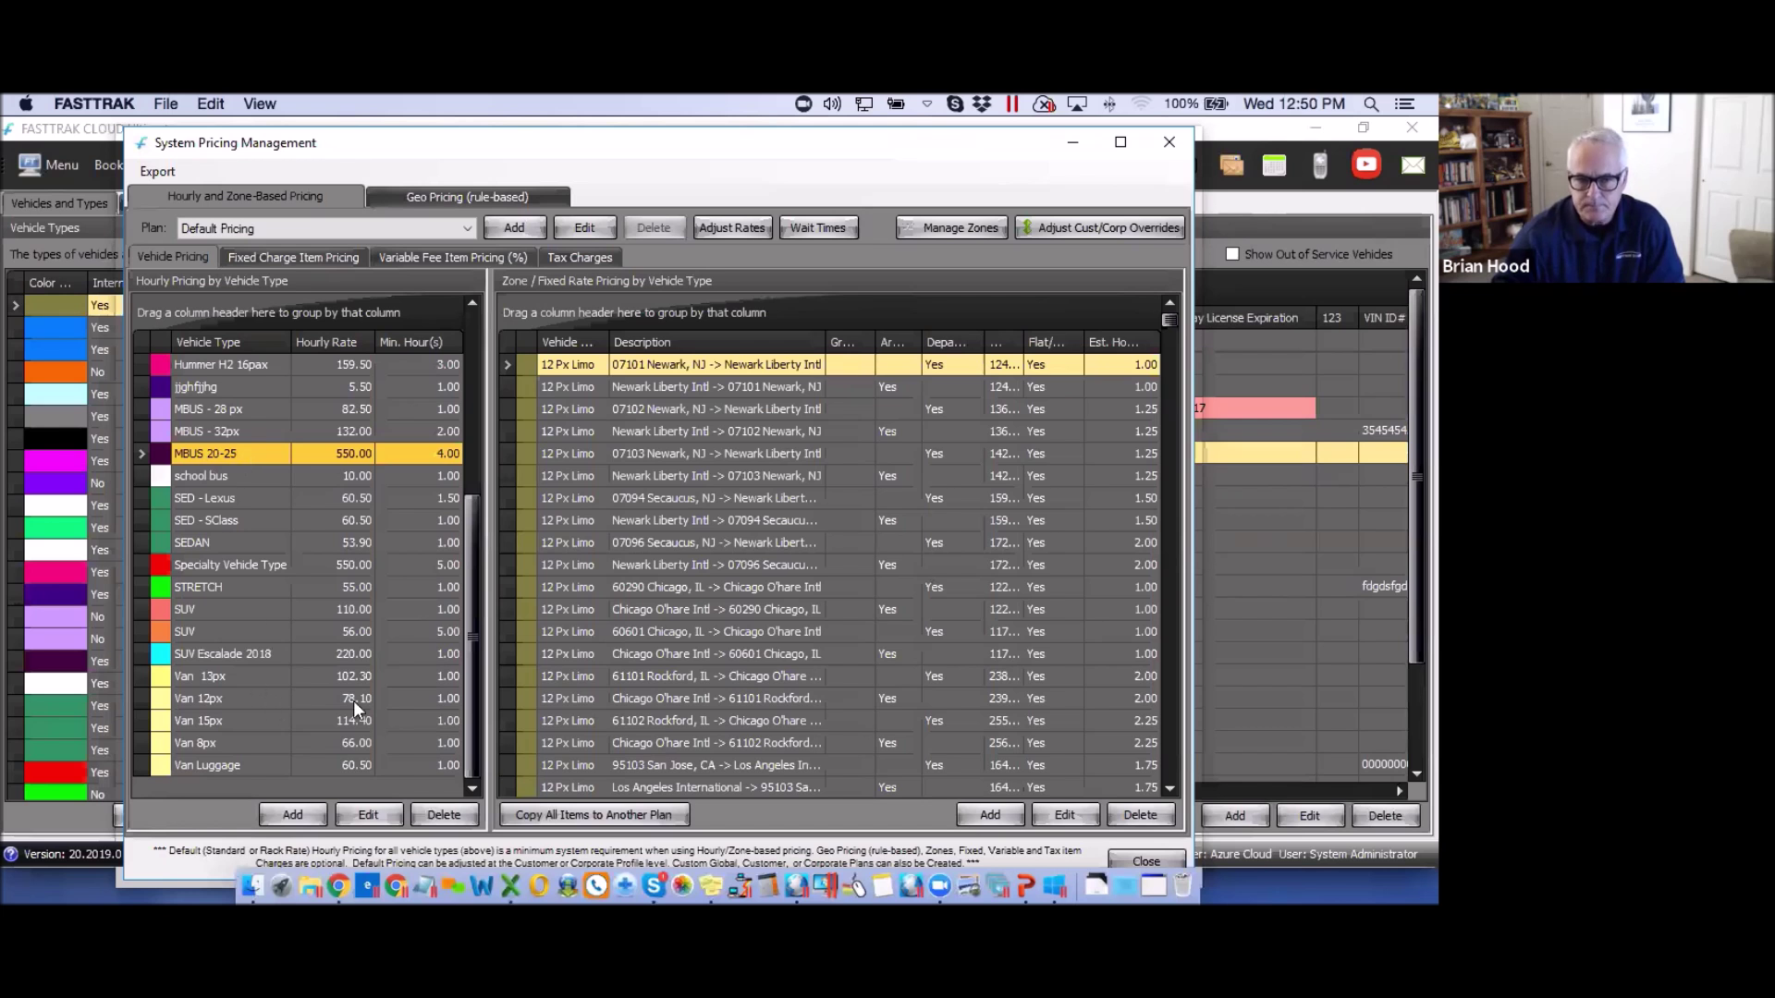
drag(473, 580, 468, 440)
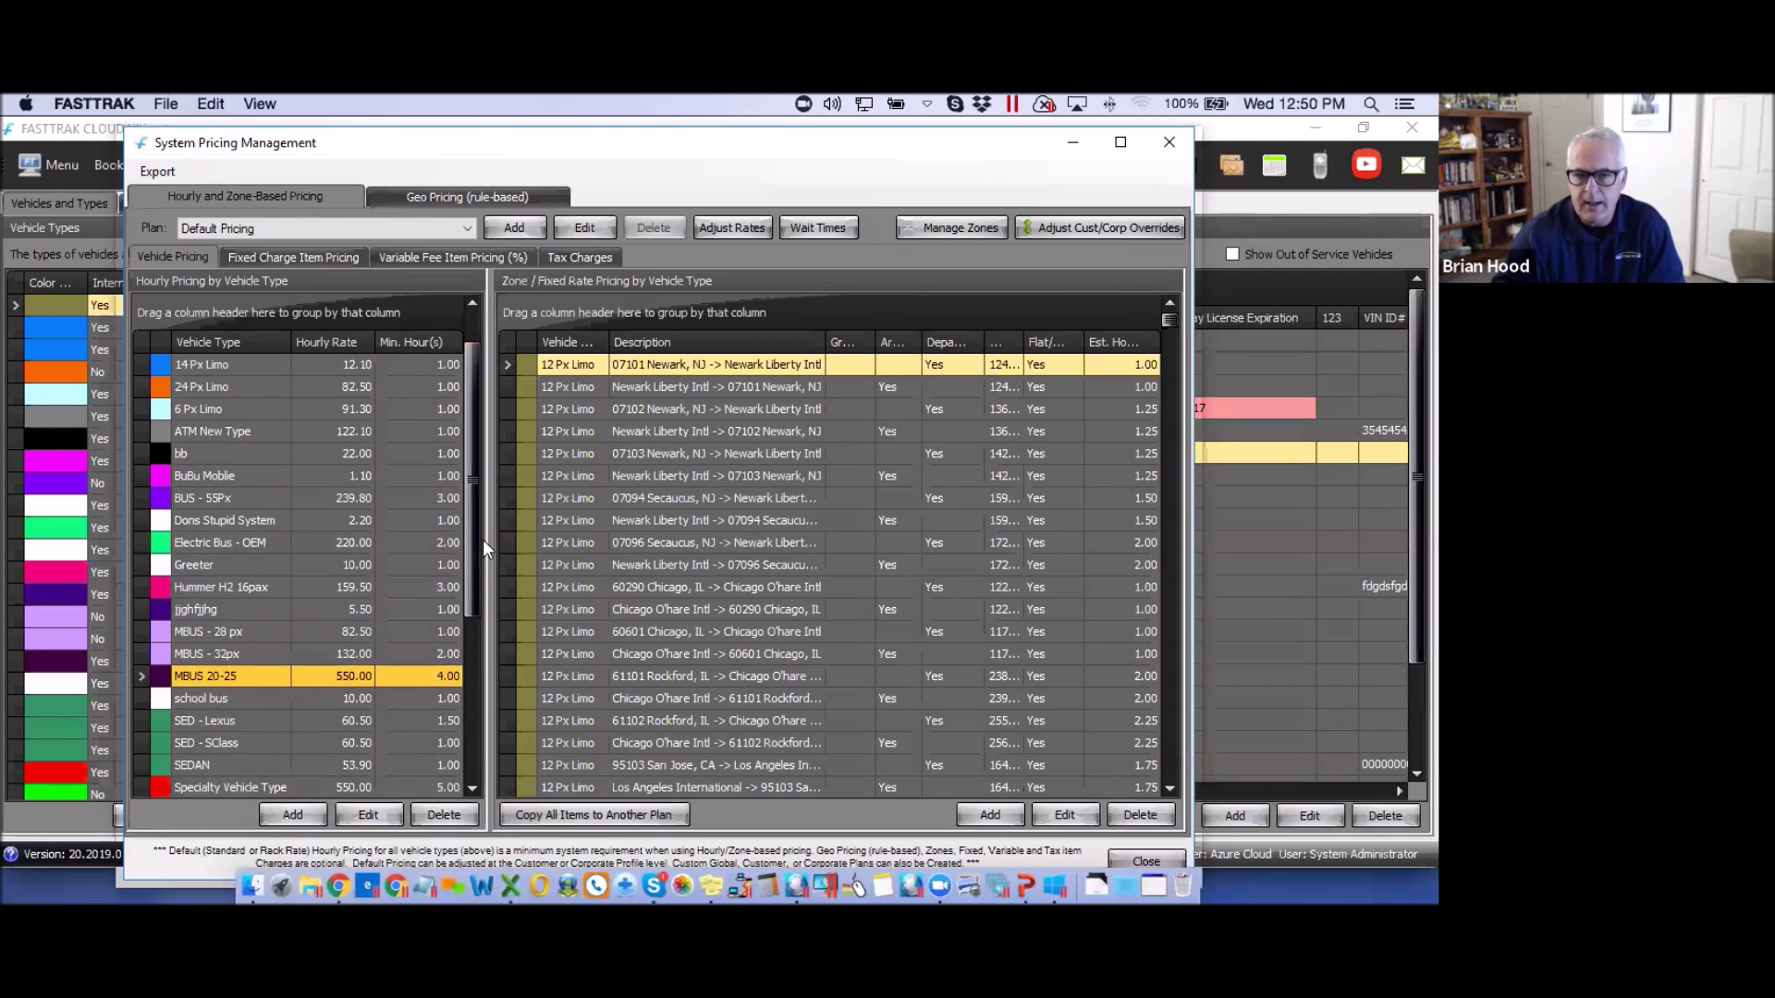
drag(474, 564, 468, 741)
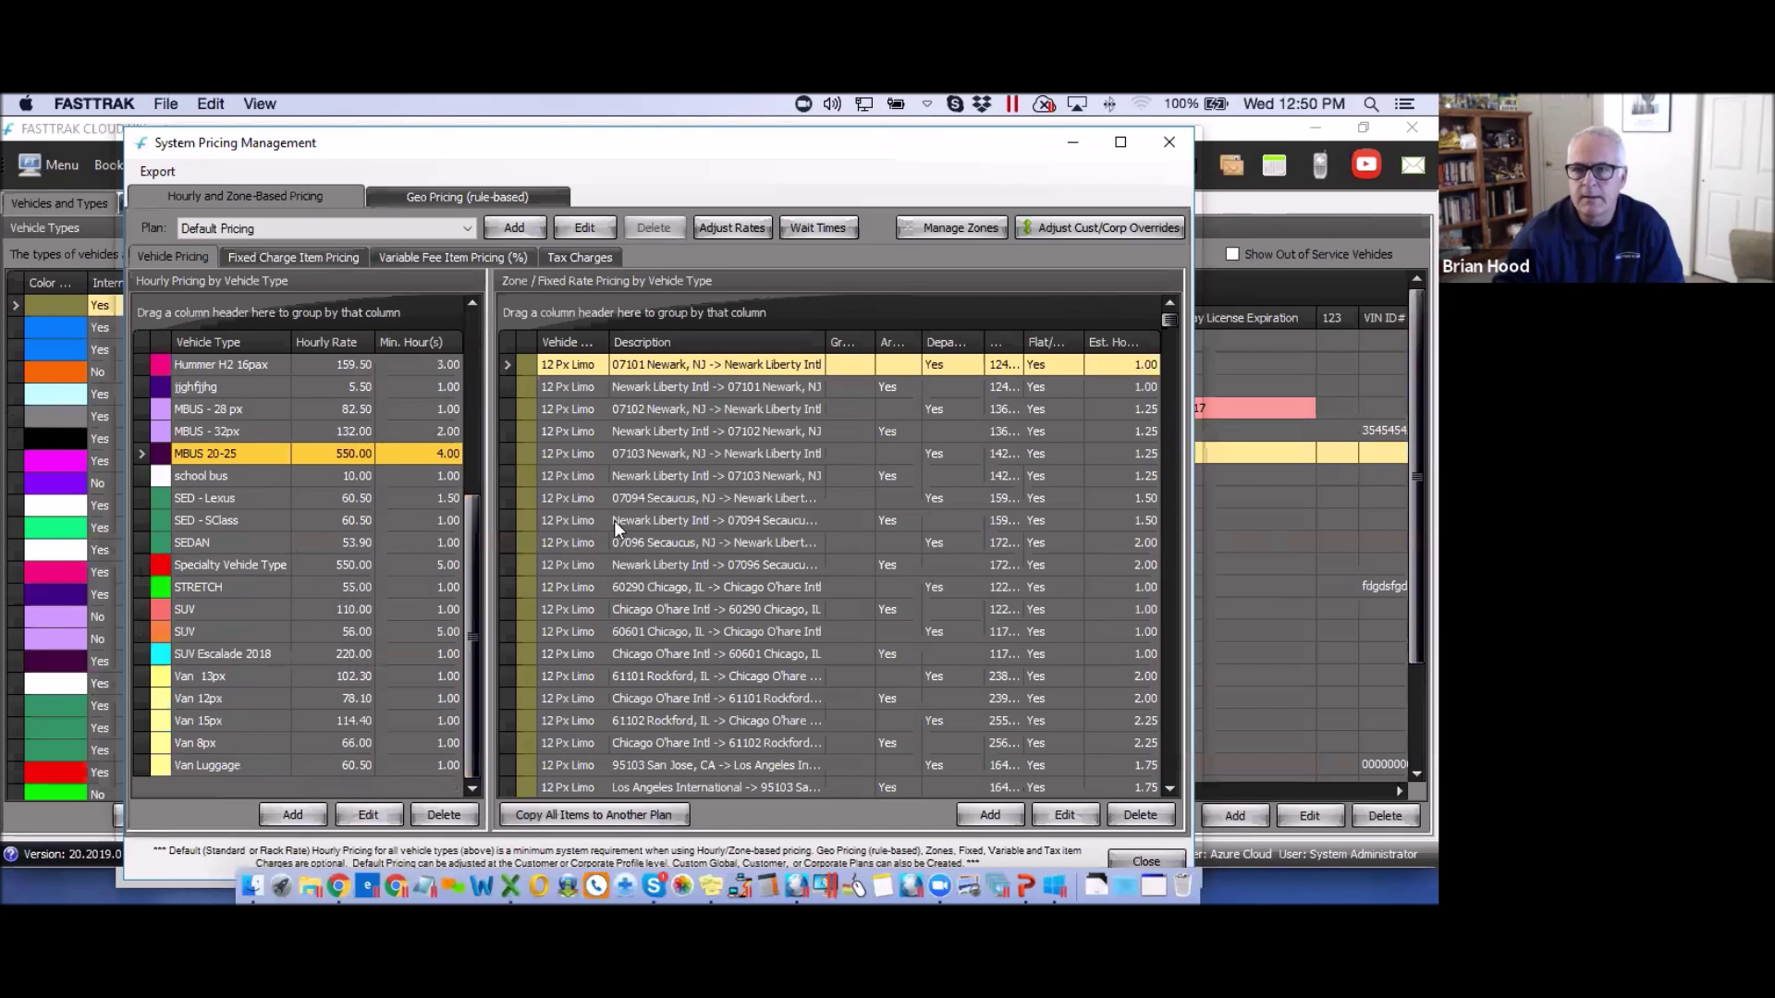
click(1168, 140)
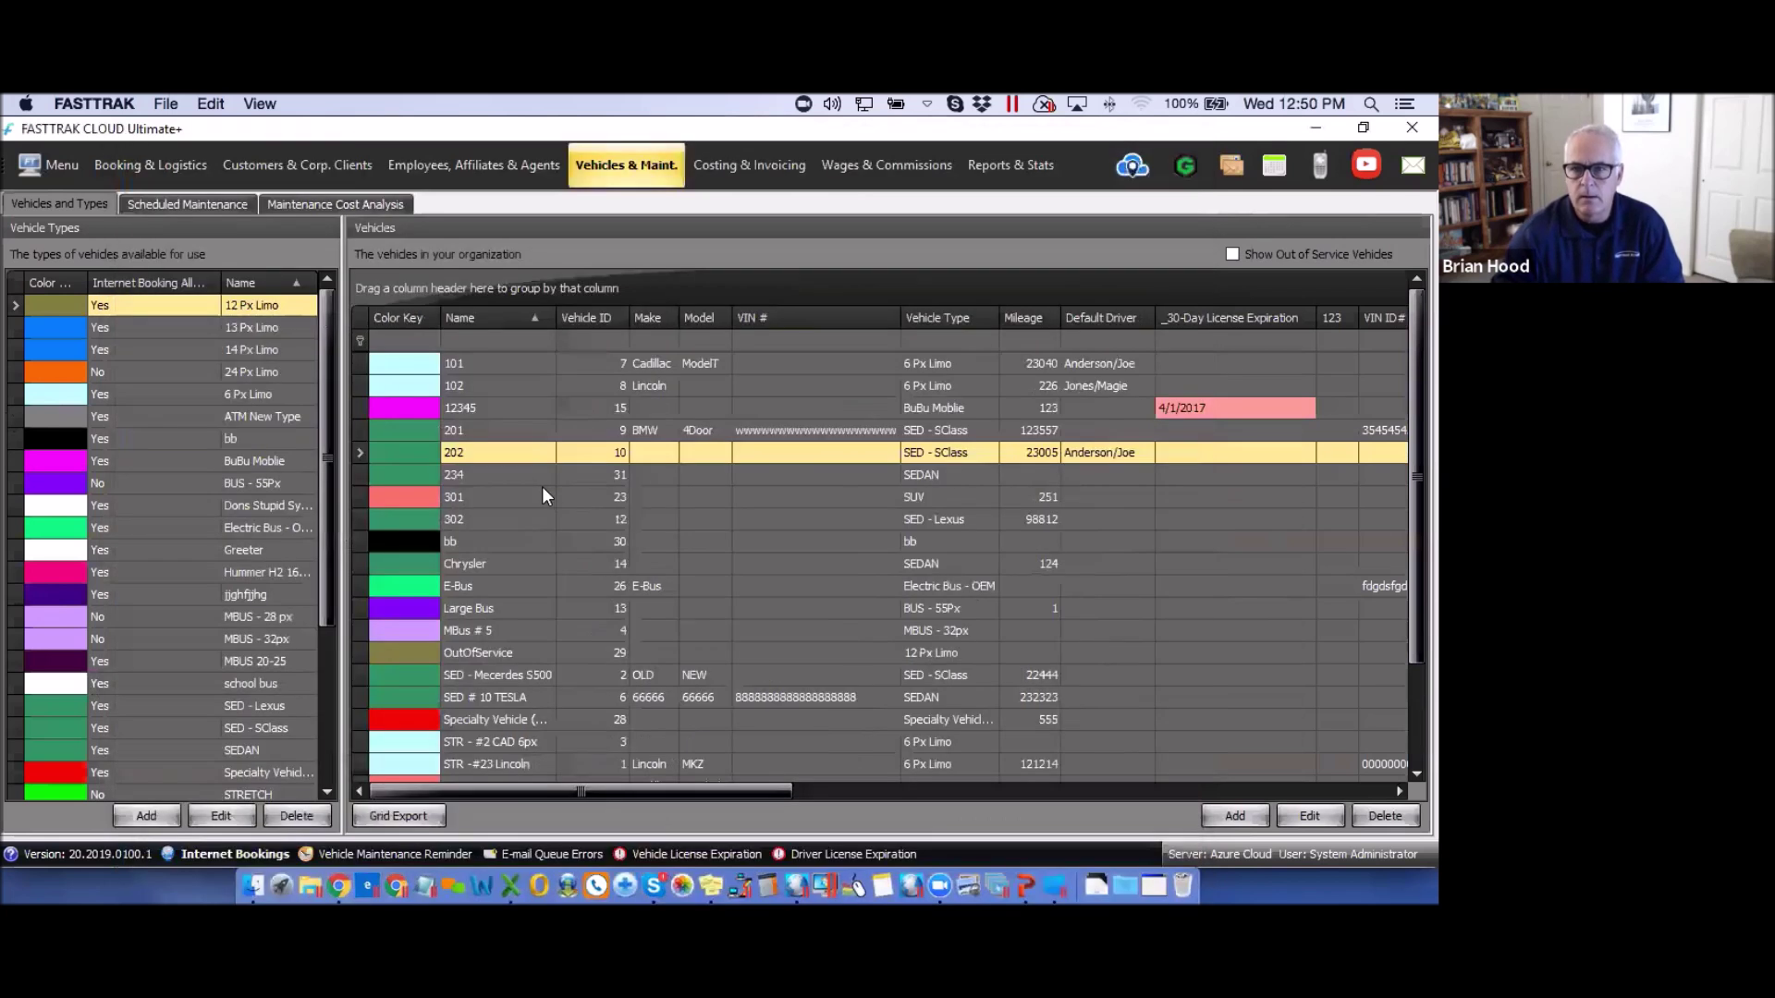